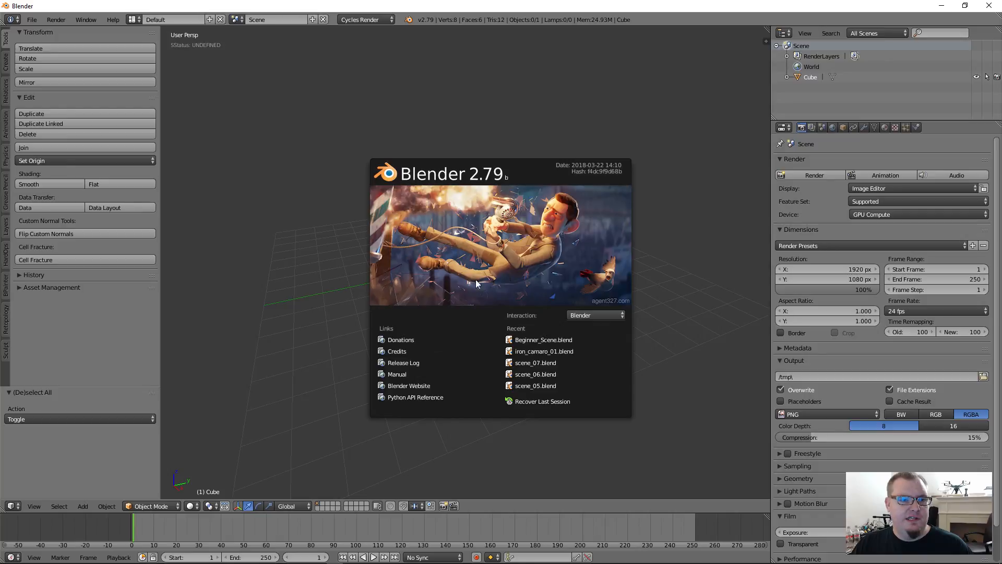
- Dismiss the startup splash screen and browse the main application commands
click(673, 226)
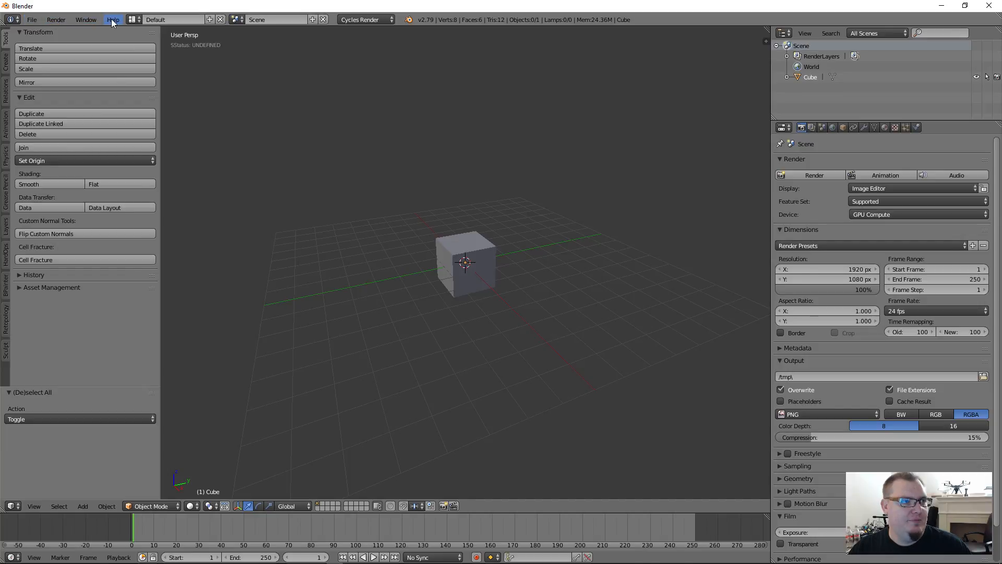
click(32, 21)
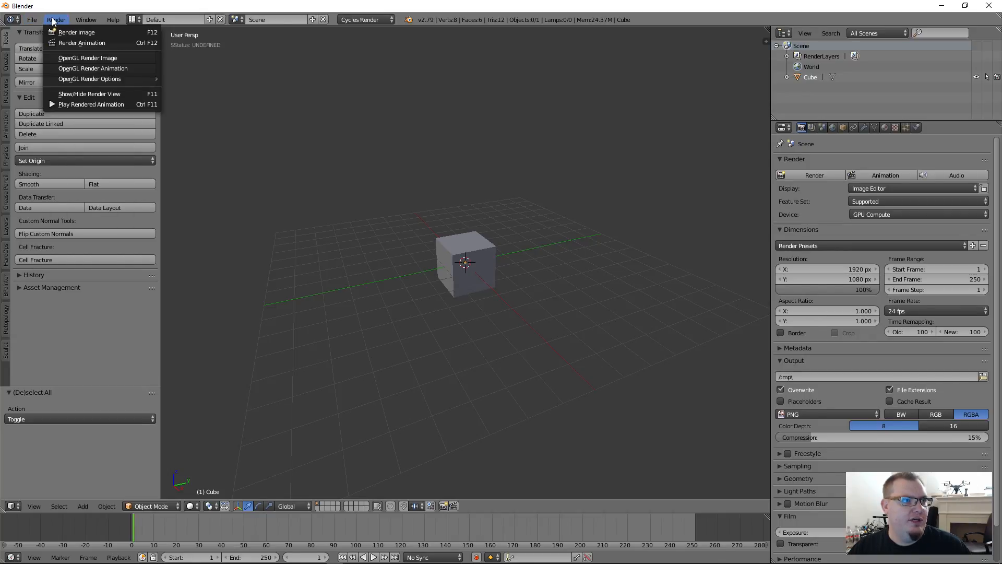
click(111, 19)
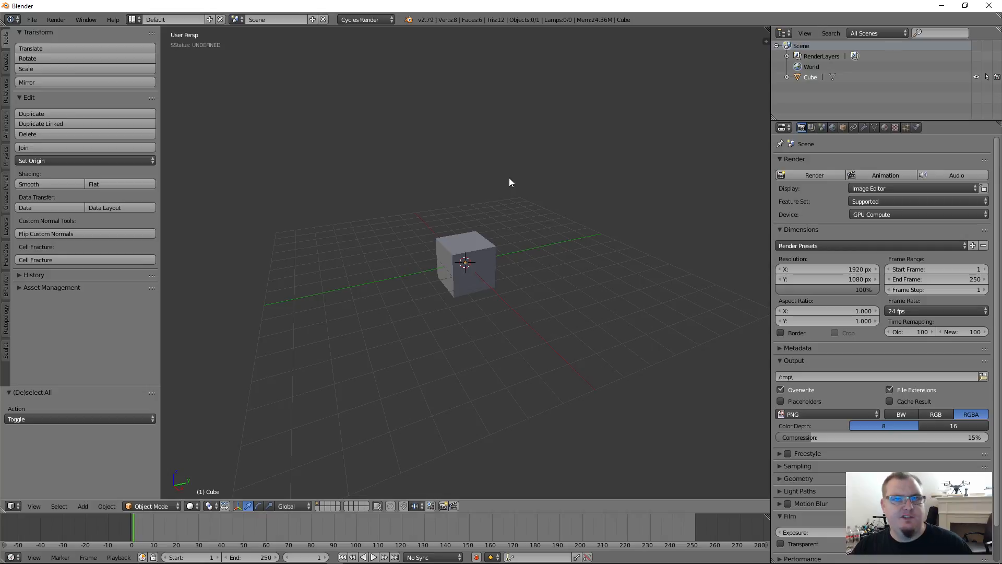
- Examine the default cube from different angles by orbiting around it
mouse_move(490, 257)
middle_down()
mouse_move(568, 251)
mouse_move(484, 245)
middle_up()
scroll(484, 245, up, 3)
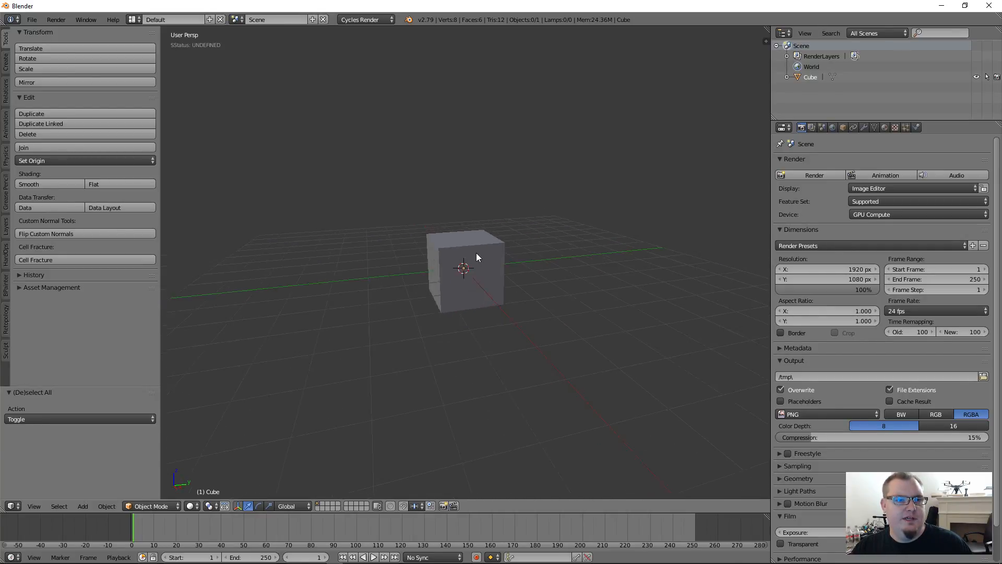
scroll(476, 255, up, 2)
middle_drag(476, 257, 534, 228)
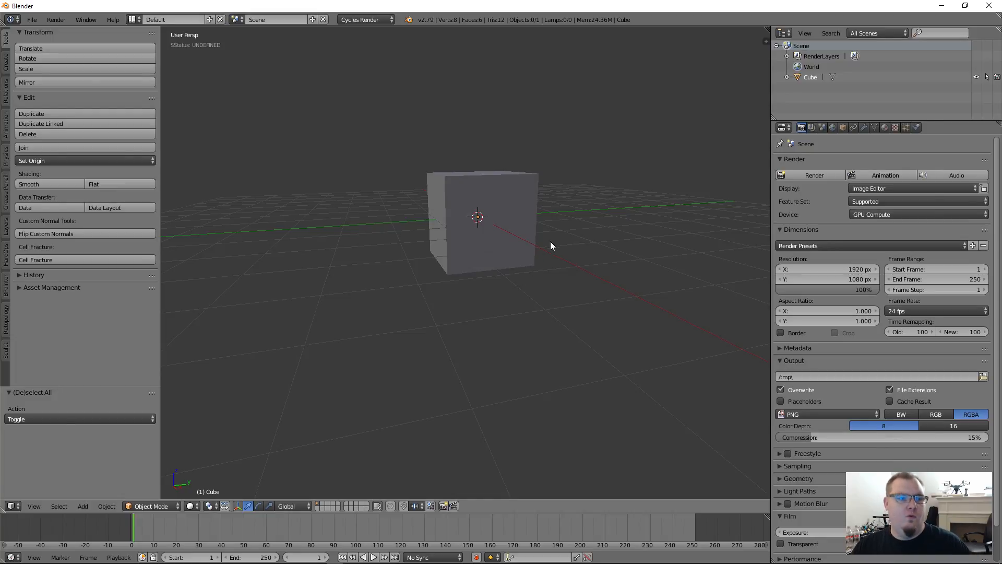
middle_drag(559, 226, 508, 229)
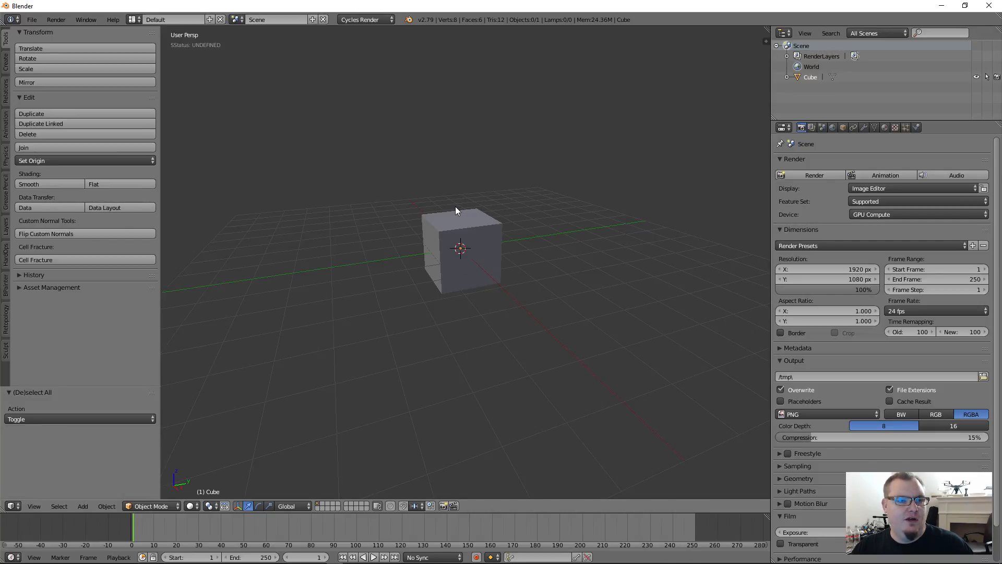
mouse_move(432, 216)
middle_down()
mouse_move(437, 194)
mouse_move(401, 192)
mouse_move(512, 225)
middle_up()
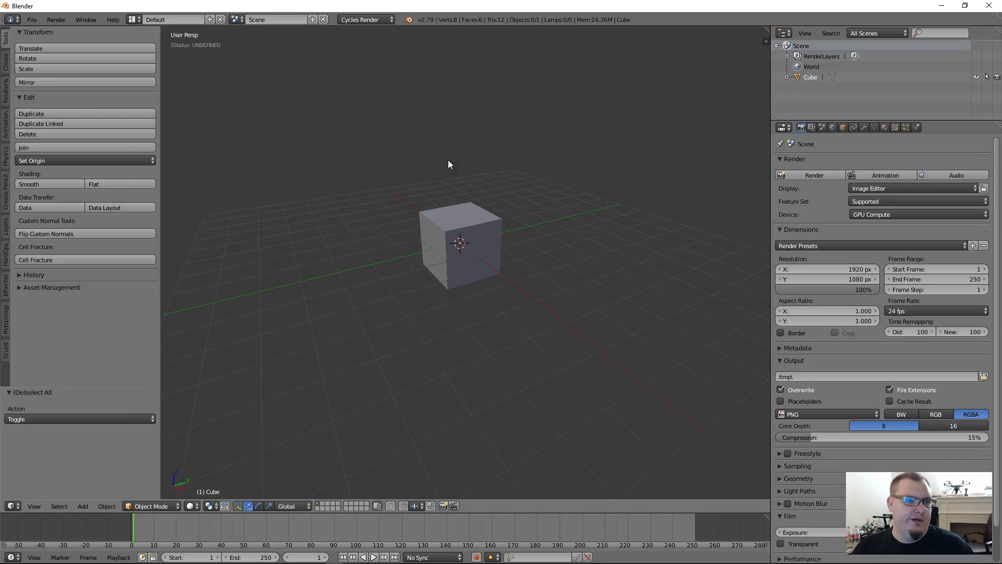
middle_drag(409, 172, 431, 201)
middle_drag(486, 218, 490, 266)
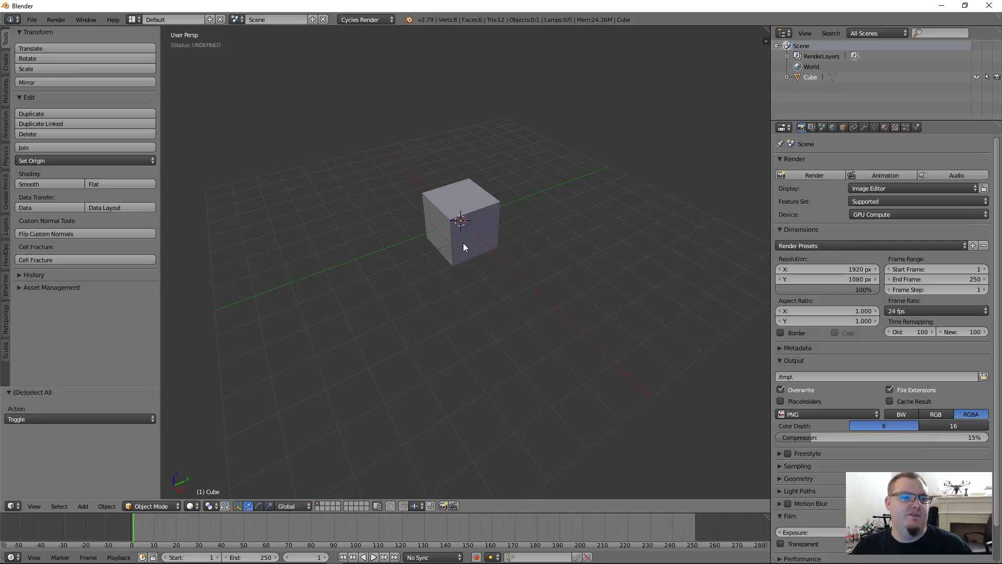
- Examine the cube up close and from farther away by zooming in and out
scroll(457, 215, up, 5)
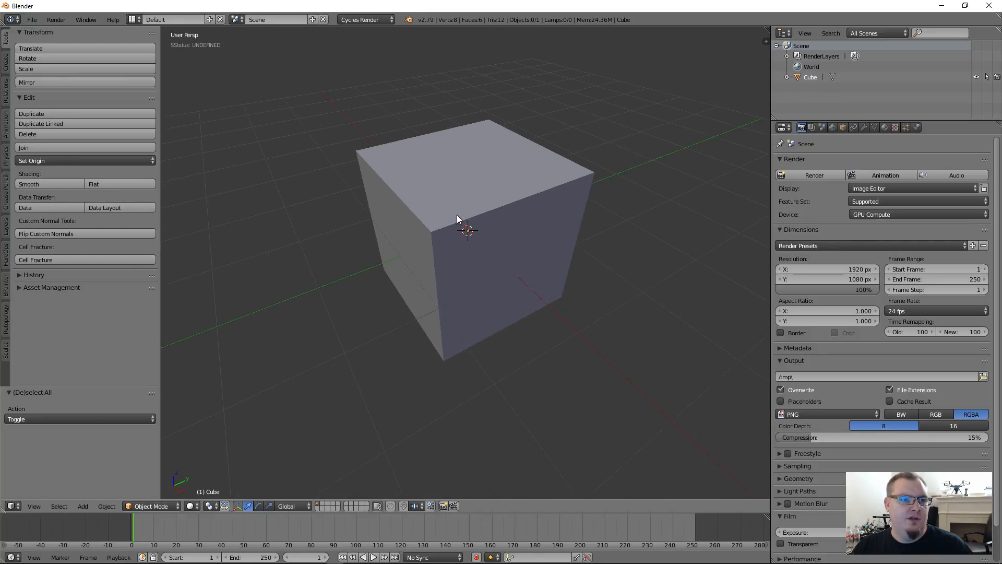
scroll(456, 215, down, 5)
scroll(457, 215, up, 3)
scroll(456, 215, down, 2)
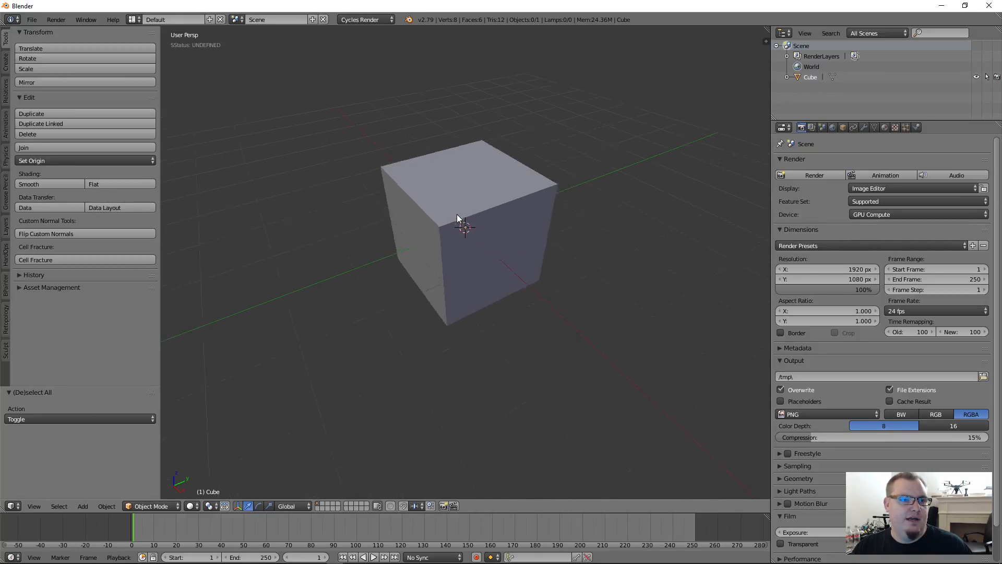
scroll(457, 218, up, 3)
scroll(457, 218, down, 1)
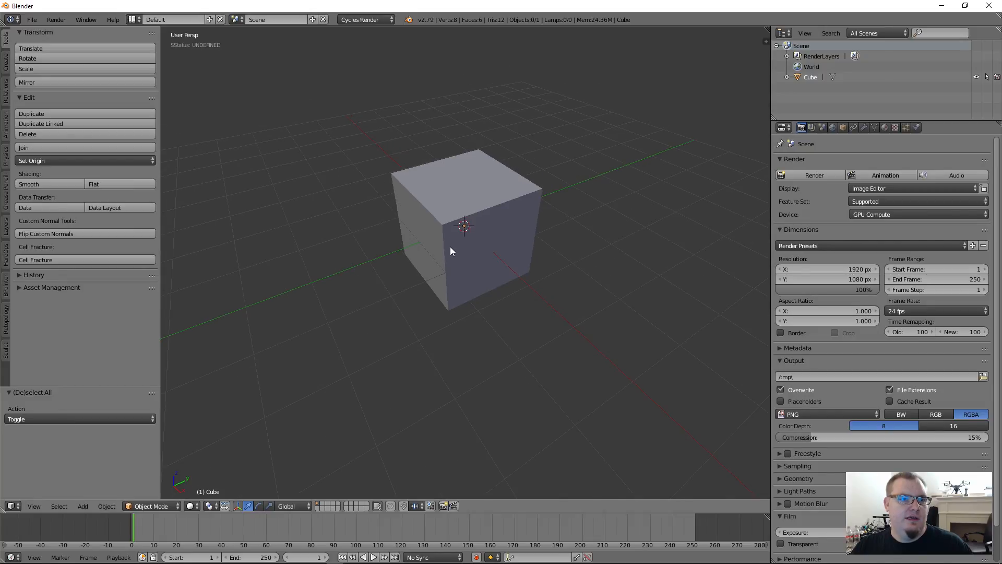
middle_drag(452, 251, 446, 273)
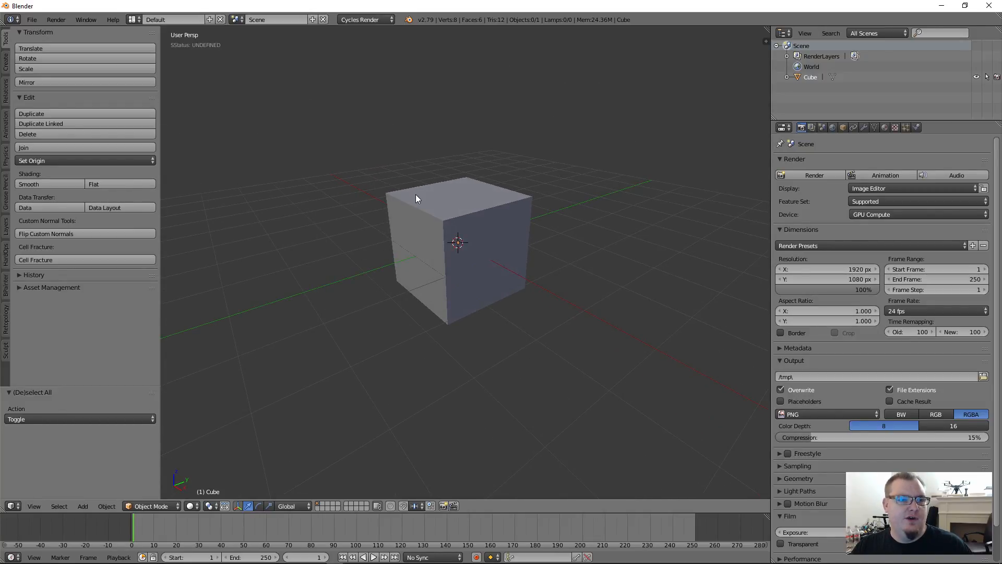
mouse_move(475, 202)
middle_down()
mouse_move(463, 215)
mouse_move(477, 183)
mouse_move(499, 231)
mouse_move(477, 202)
middle_up()
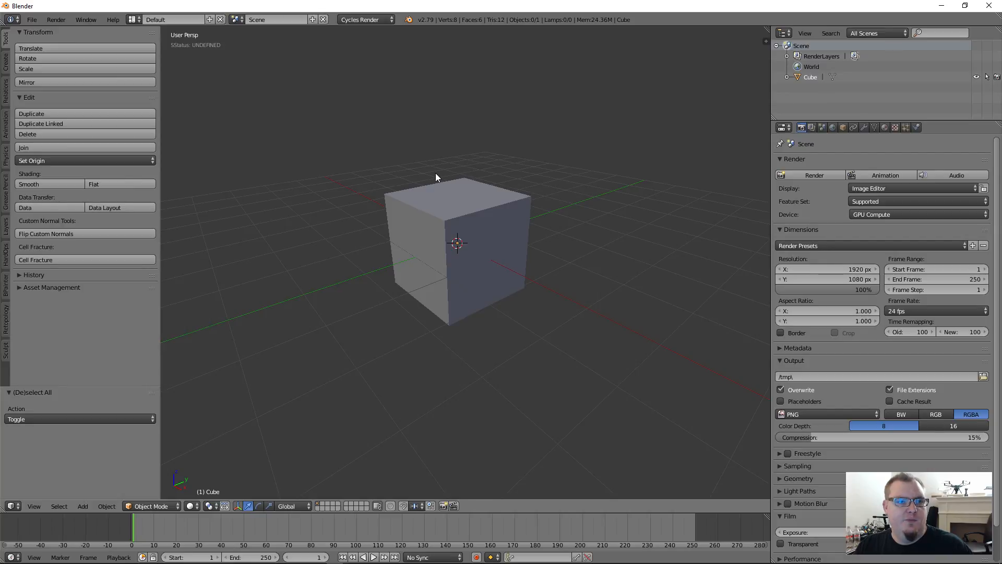
- Inspect the cube by panning the scene sideways, orbiting around it and varying the viewing distance
shift+middle_drag(435, 173, 660, 197)
shift+middle_drag(462, 196, 403, 204)
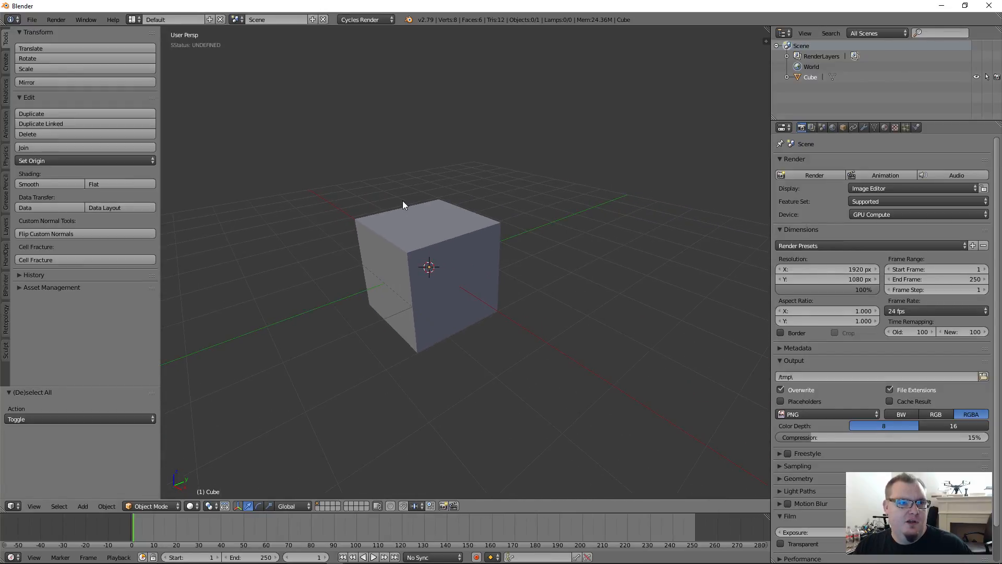
middle_drag(506, 236, 475, 282)
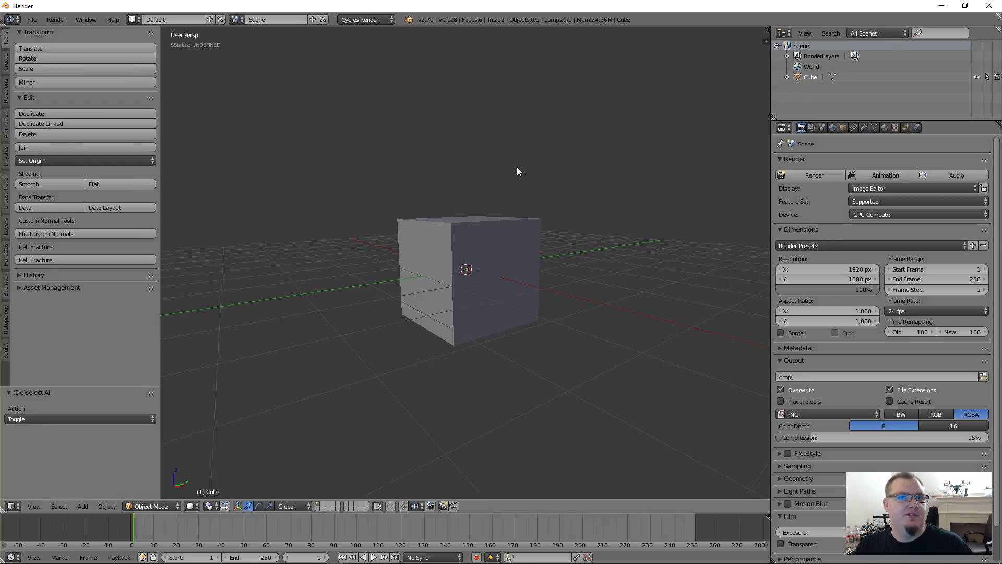
mouse_move(463, 168)
middle_down()
mouse_move(637, 177)
mouse_move(345, 185)
mouse_move(577, 183)
mouse_move(431, 183)
mouse_move(461, 175)
middle_up()
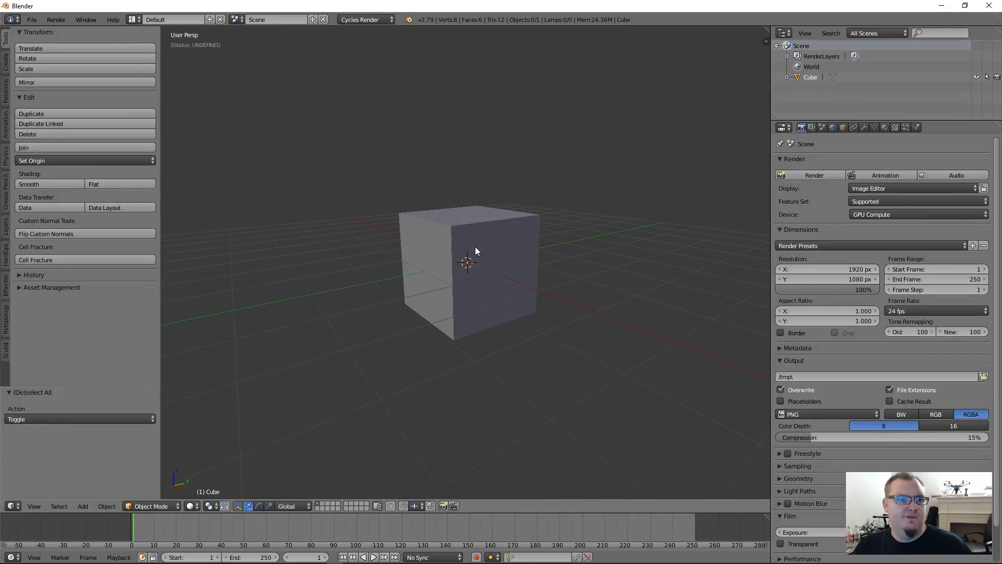
scroll(471, 250, up, 3)
scroll(472, 249, down, 3)
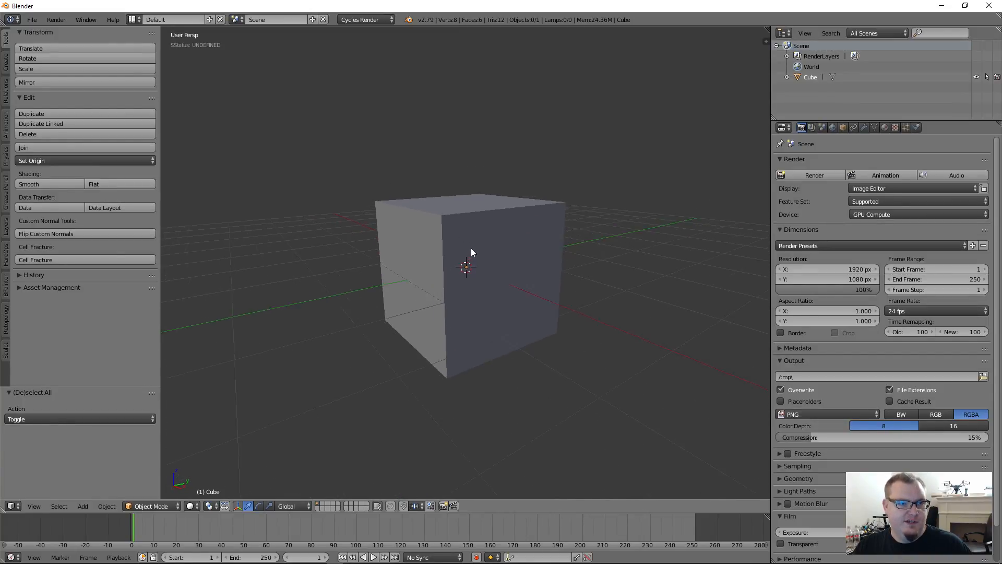
scroll(471, 249, up, 2)
scroll(471, 249, down, 3)
scroll(471, 249, up, 2)
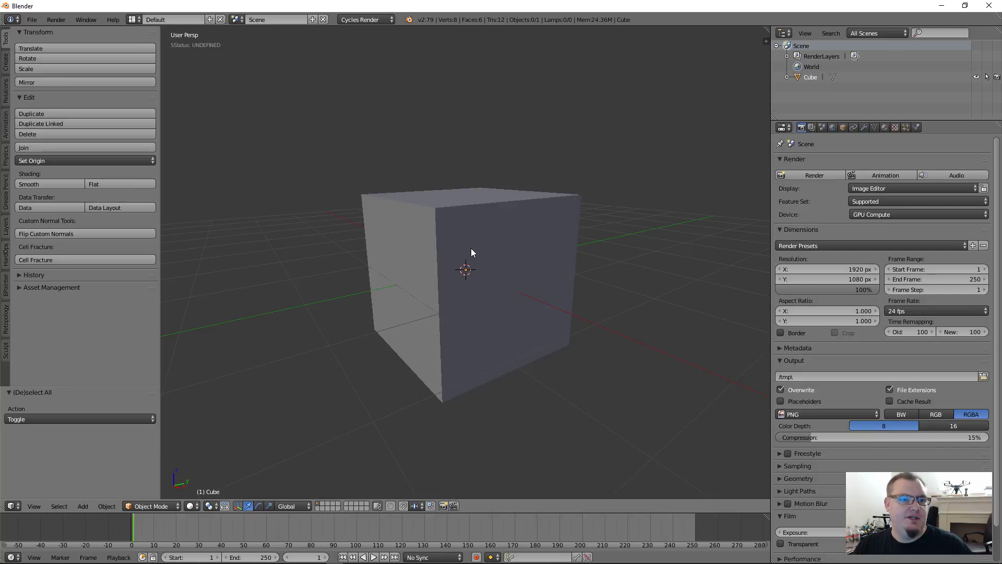
scroll(471, 249, down, 1)
scroll(471, 250, up, 1)
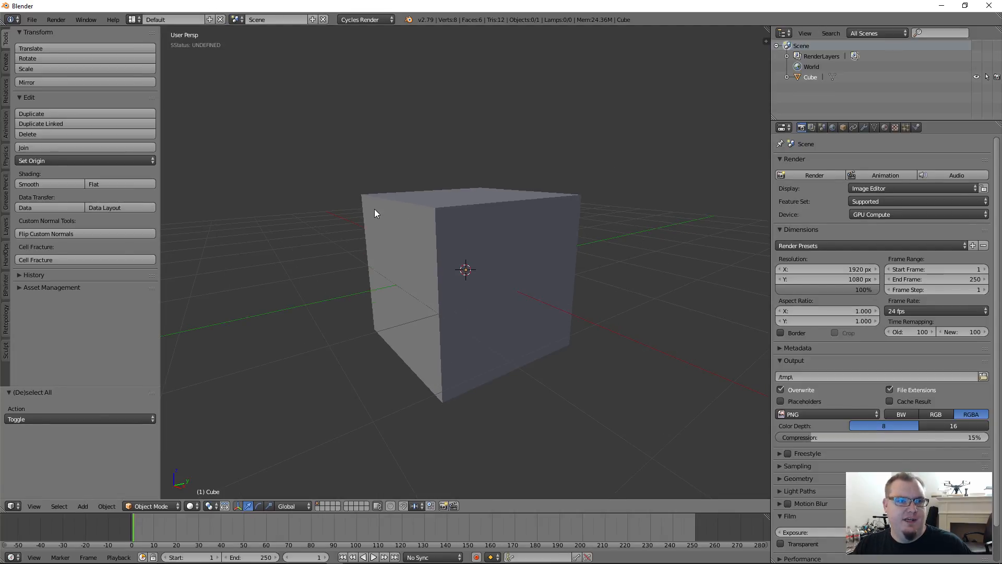
shift+middle_drag(374, 213, 539, 278)
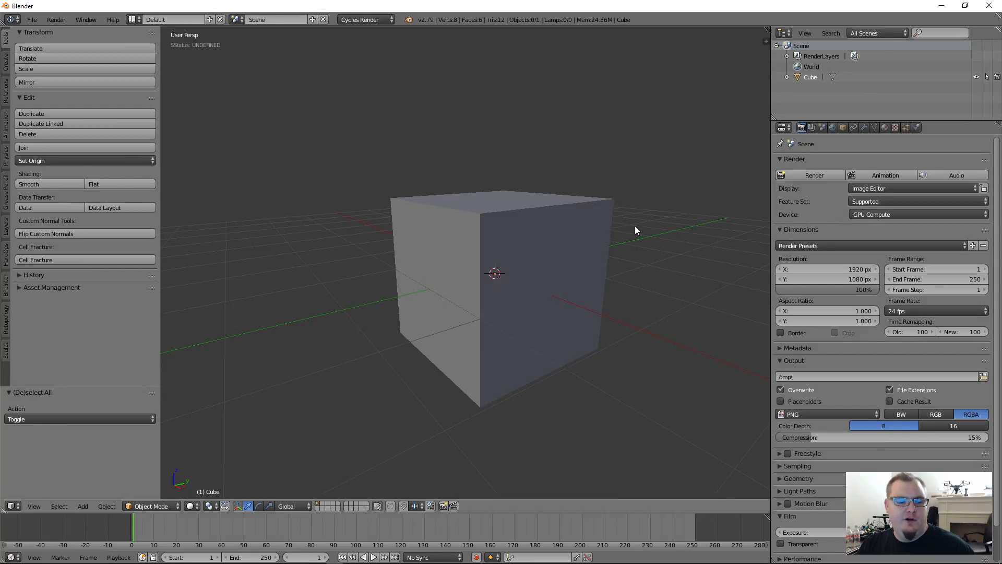
- Start the Screencast Keys display from the 3D view's properties, then hide the properties again
key(n)
scroll(713, 329, down, 8)
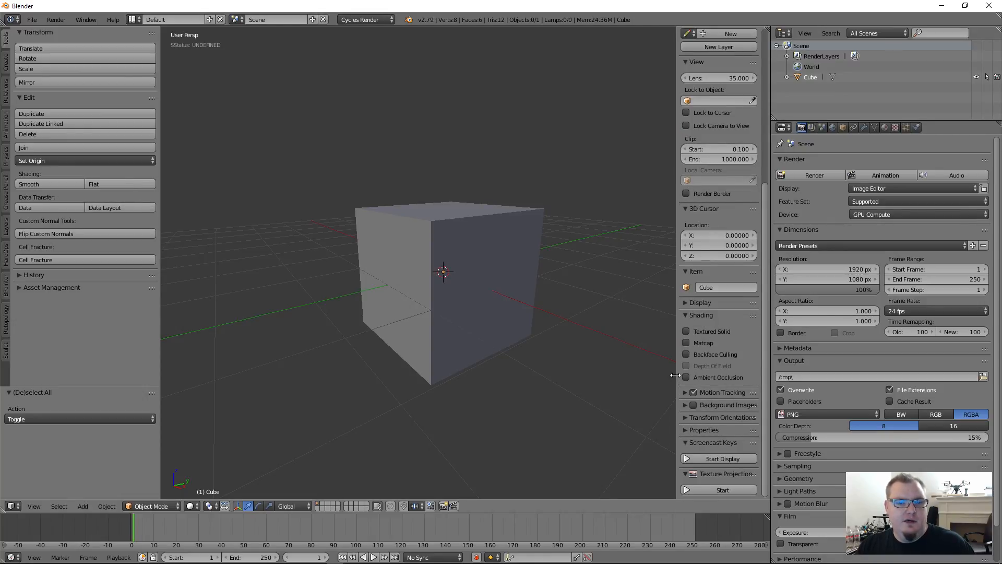
drag(677, 374, 621, 371)
click(655, 457)
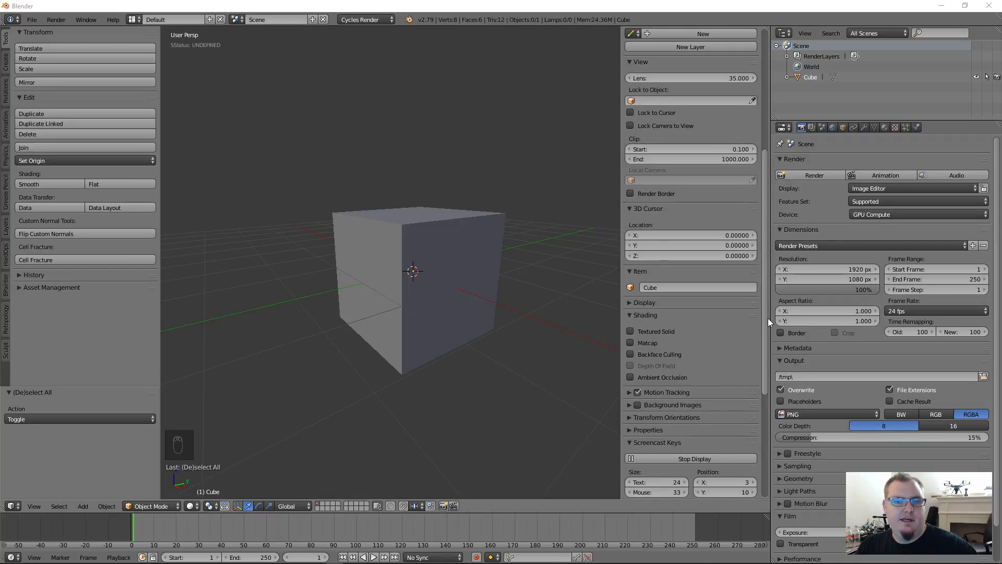
key(n)
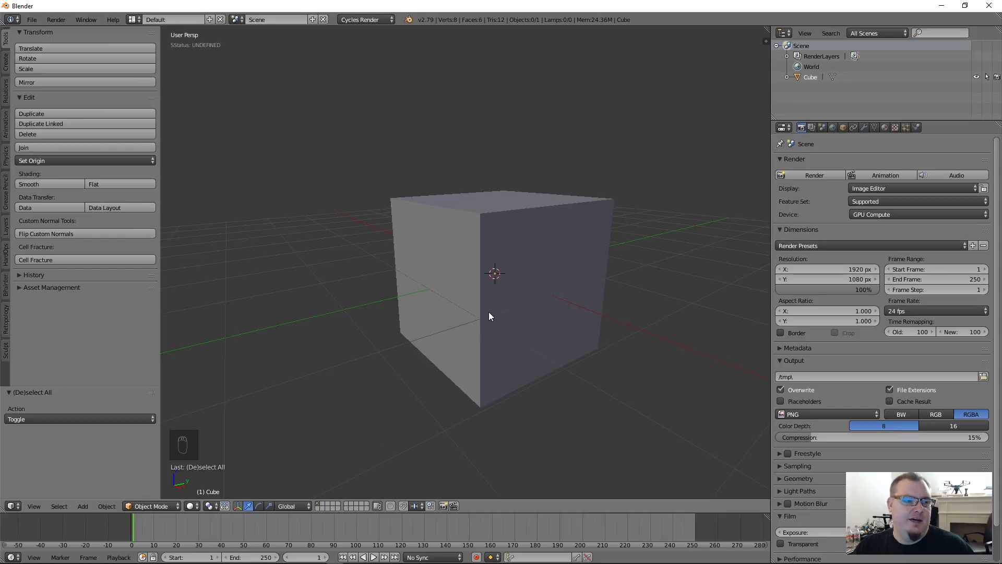
- Inspect the cube's top and side faces from several distances and angles with the Screencast Keys display running
mouse_move(488, 315)
middle_down()
mouse_move(557, 321)
mouse_move(403, 322)
mouse_move(537, 330)
mouse_move(497, 329)
middle_up()
scroll(479, 279, up, 3)
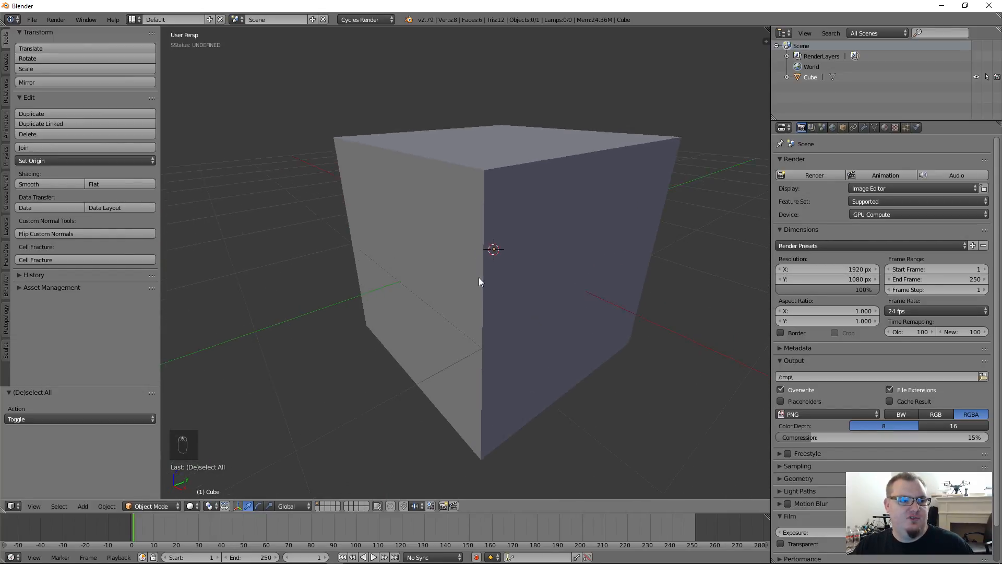
scroll(479, 279, down, 4)
scroll(479, 279, up, 3)
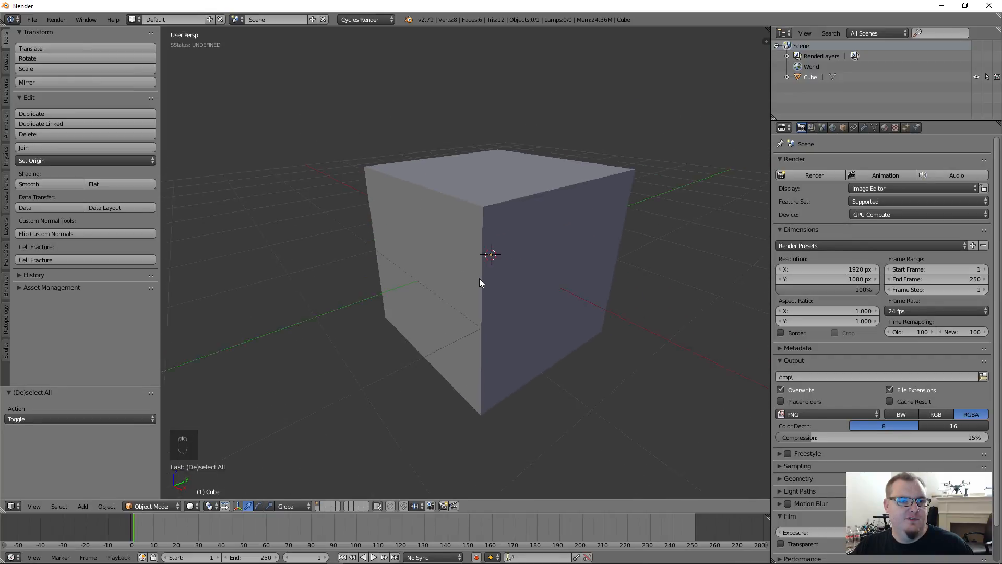
scroll(480, 278, down, 2)
scroll(479, 278, up, 4)
scroll(479, 278, down, 2)
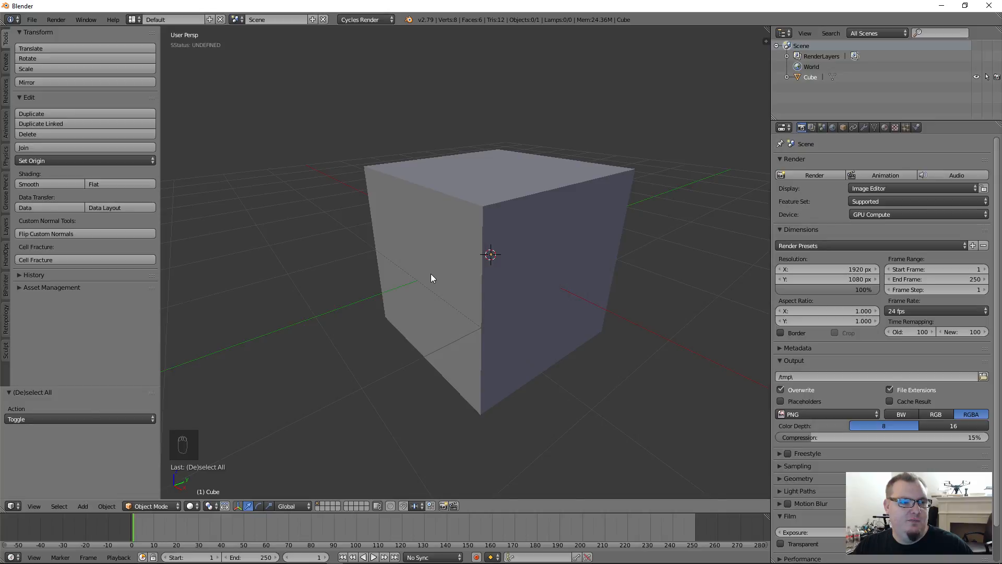
middle_drag(430, 273, 451, 235)
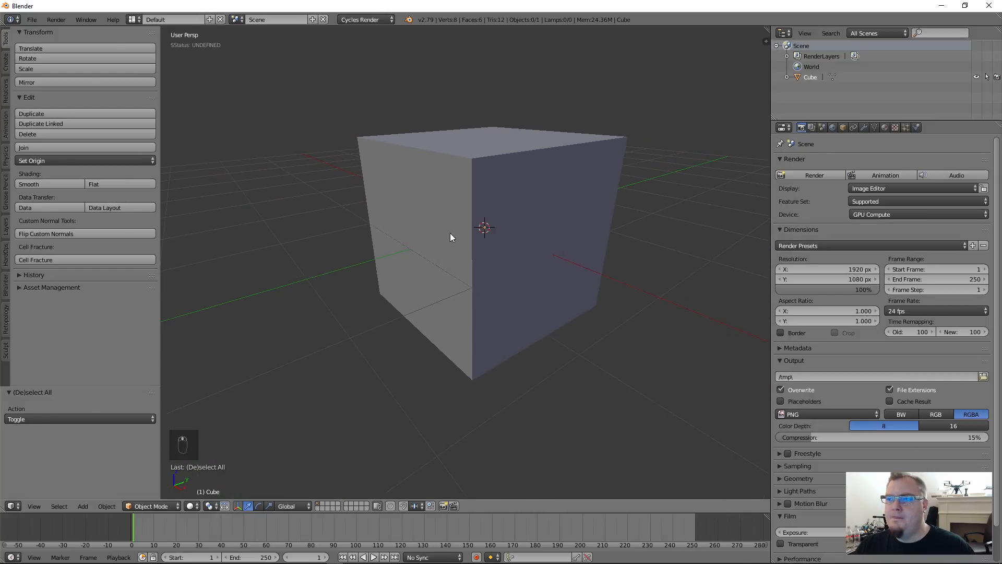
mouse_move(478, 188)
middle_down()
mouse_move(485, 204)
mouse_move(473, 207)
middle_up()
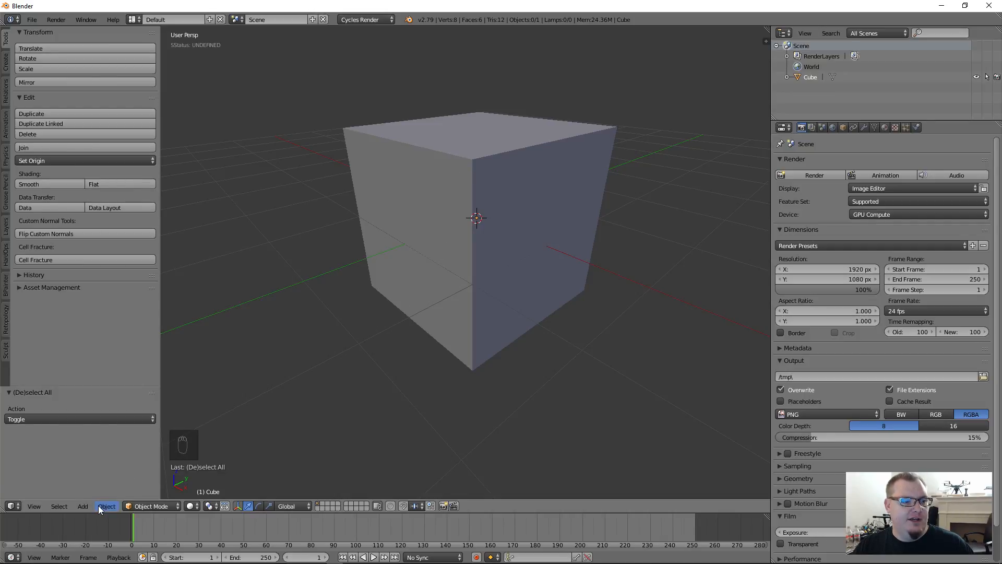
- Switch the 3D viewport to the Top view and look at the cube from above
click(33, 506)
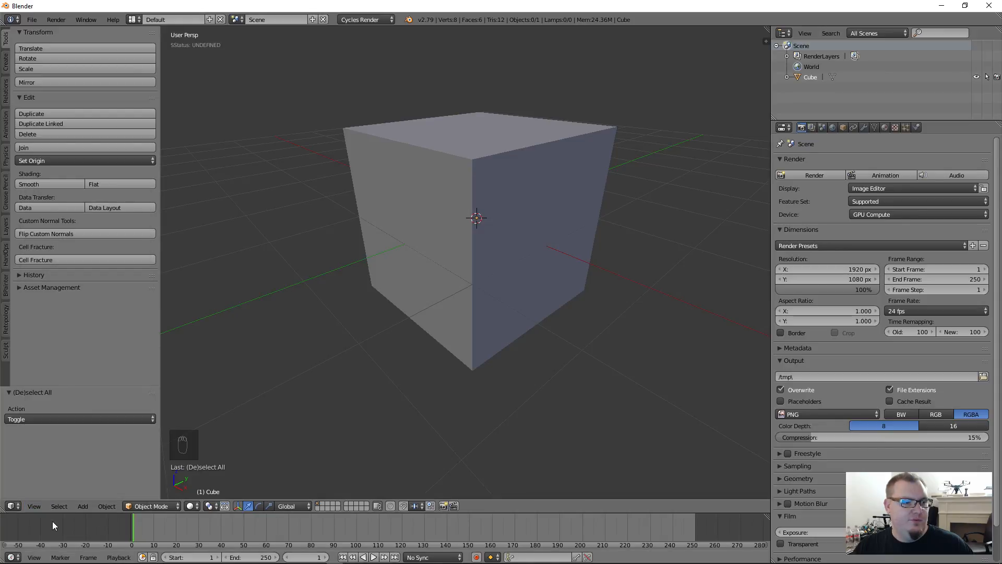
click(34, 511)
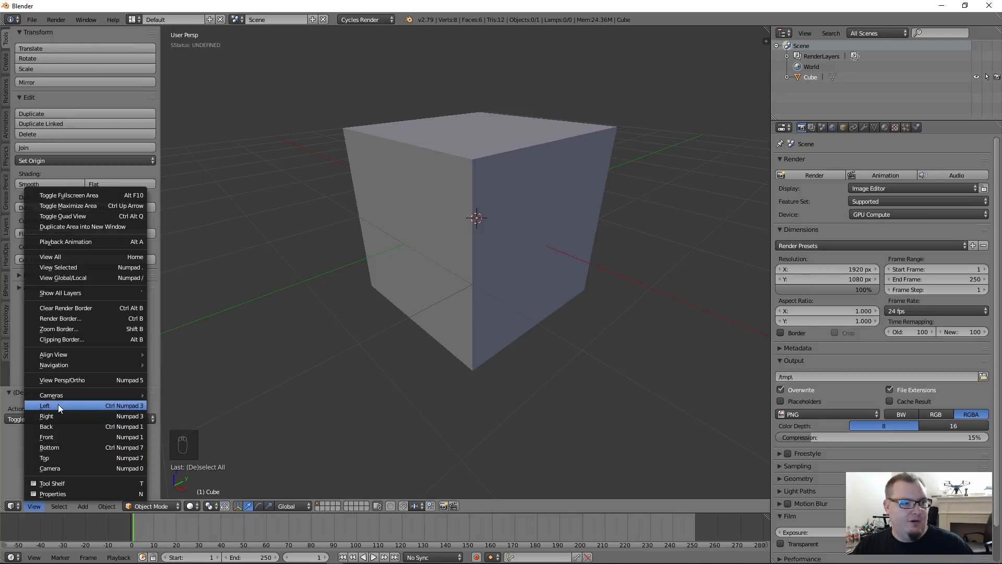
click(58, 457)
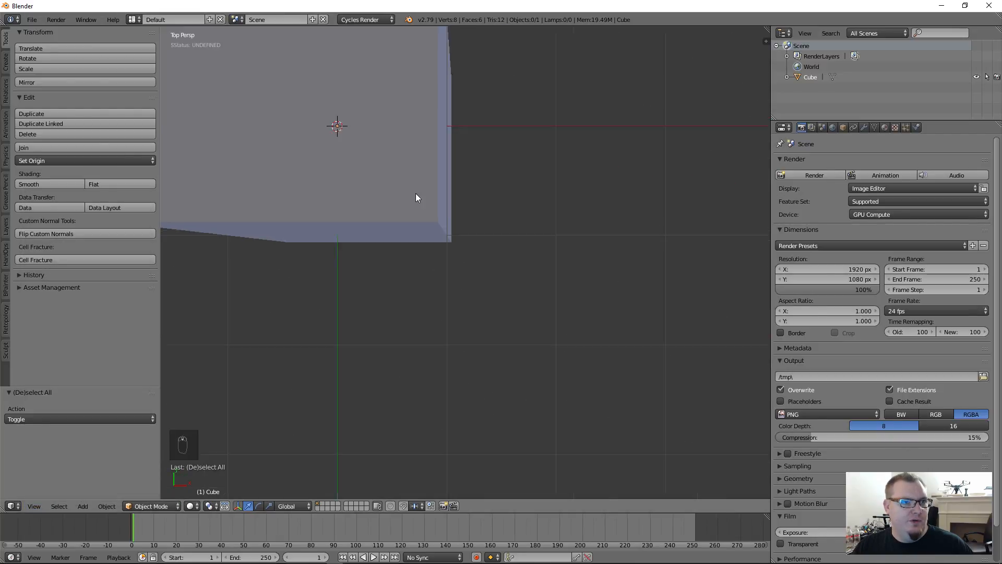
scroll(415, 194, down, 2)
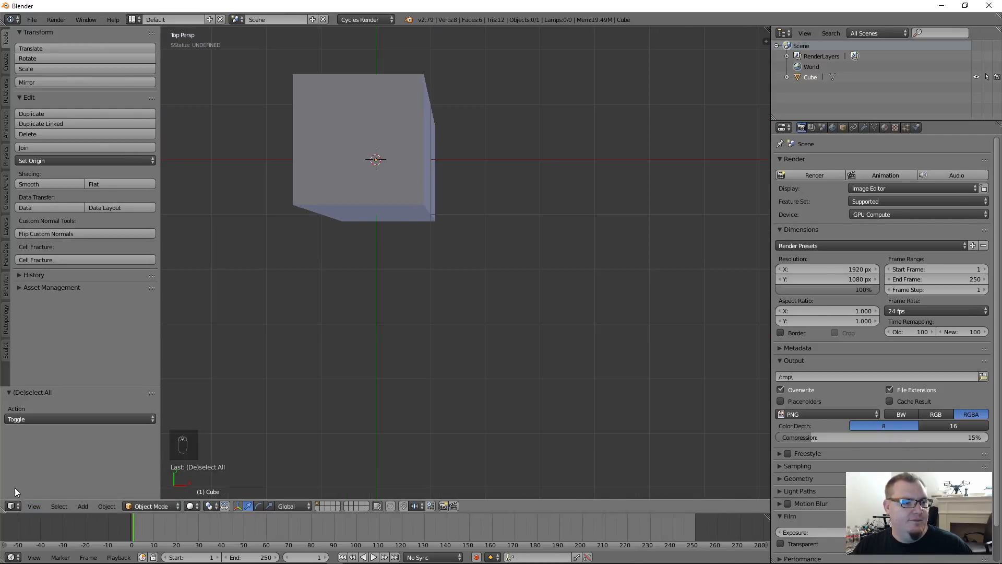
- Switch the 3D viewport to the Right view of the cube
click(28, 504)
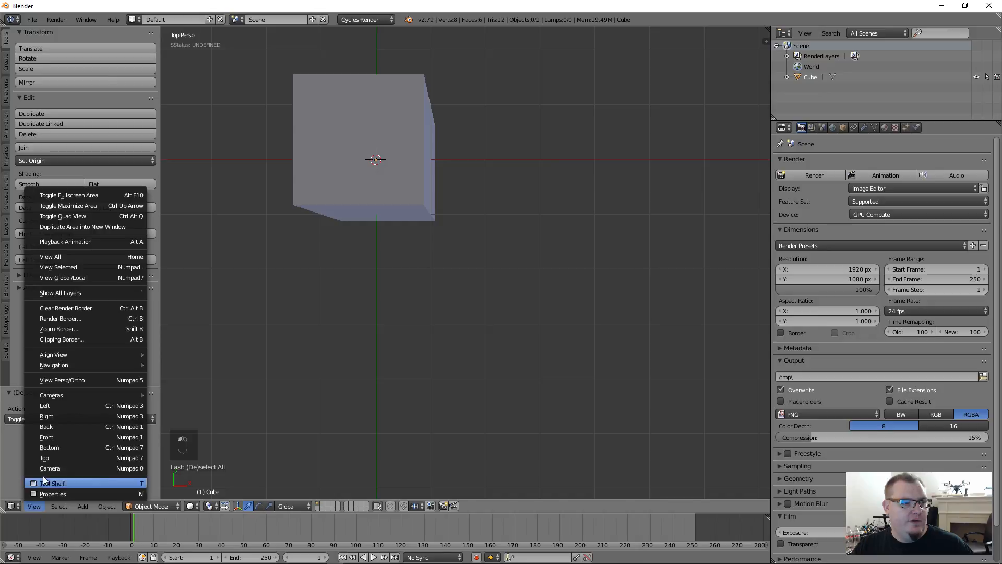
click(61, 417)
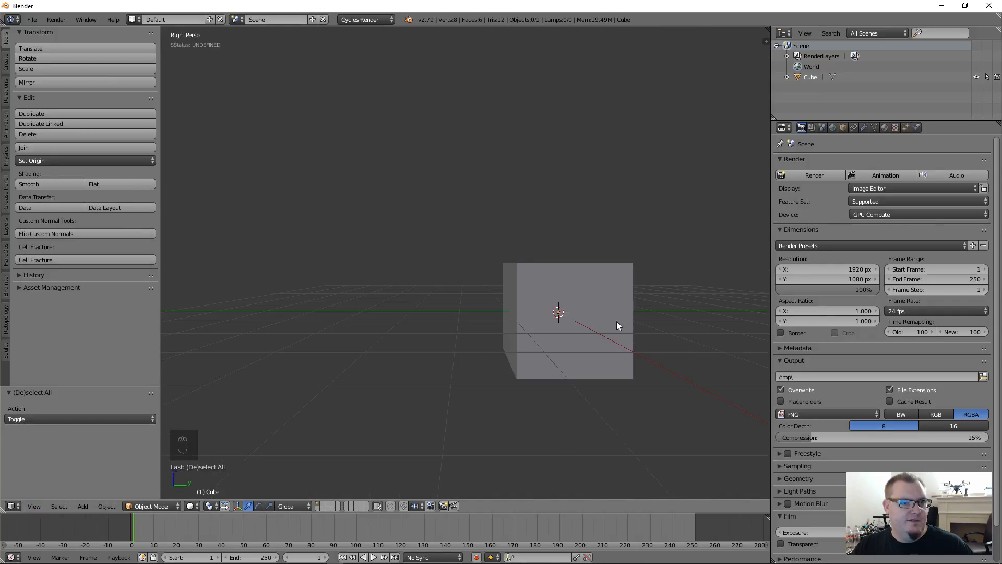
- Look over the 3D view's view commands, then view the cube from an angled perspective
click(33, 504)
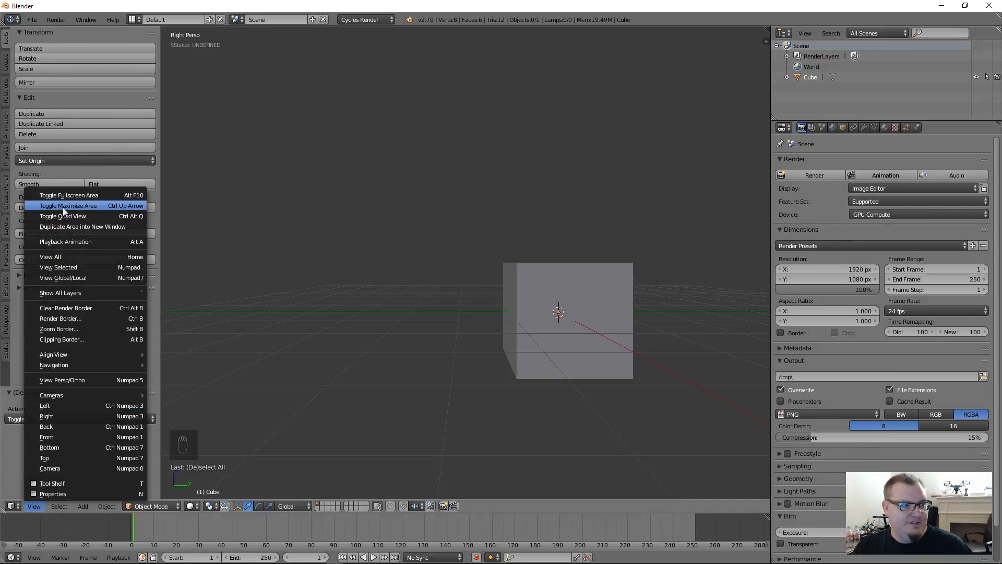
mouse_move(68, 361)
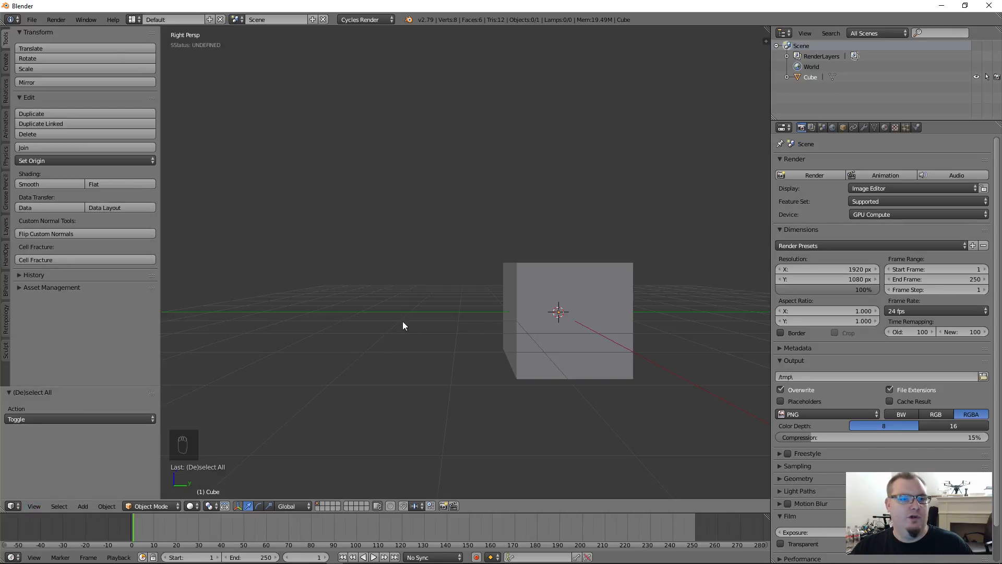
middle_drag(444, 282, 414, 311)
scroll(415, 311, down, 2)
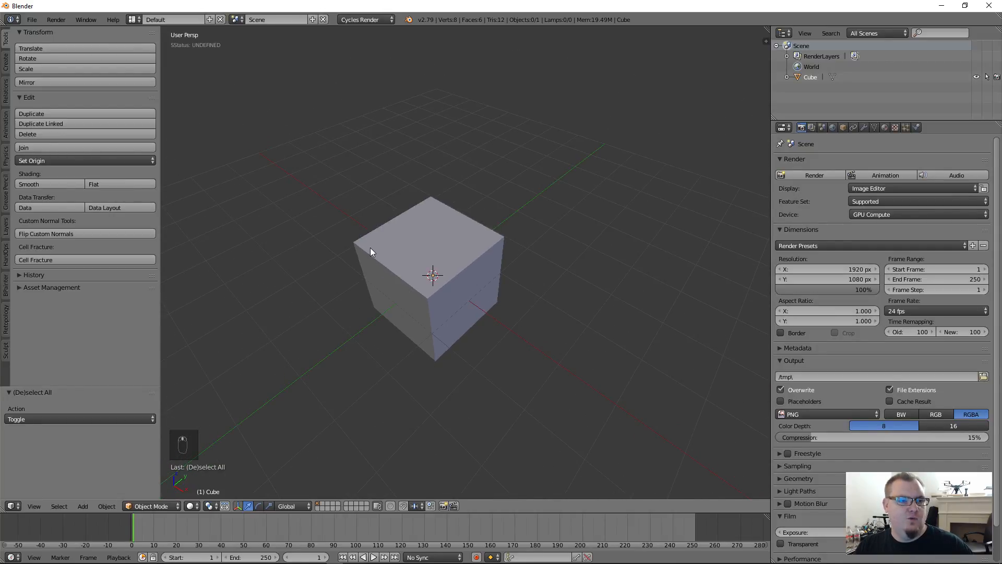
shift+middle_drag(370, 249, 433, 247)
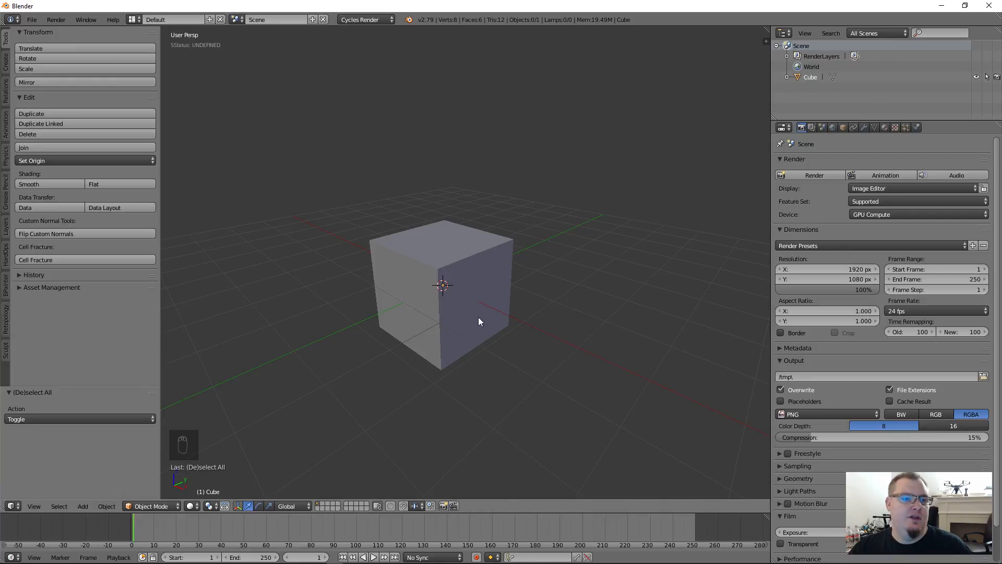
- Select the cube and move it about 1.45 units along X, then about -1.70 units along Y
right_click(485, 255)
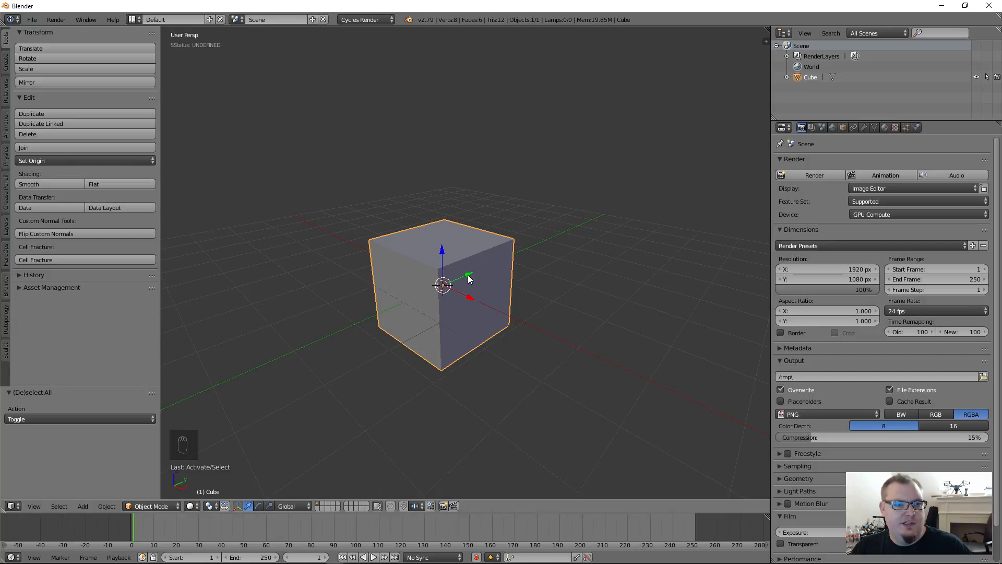
drag(470, 298, 564, 265)
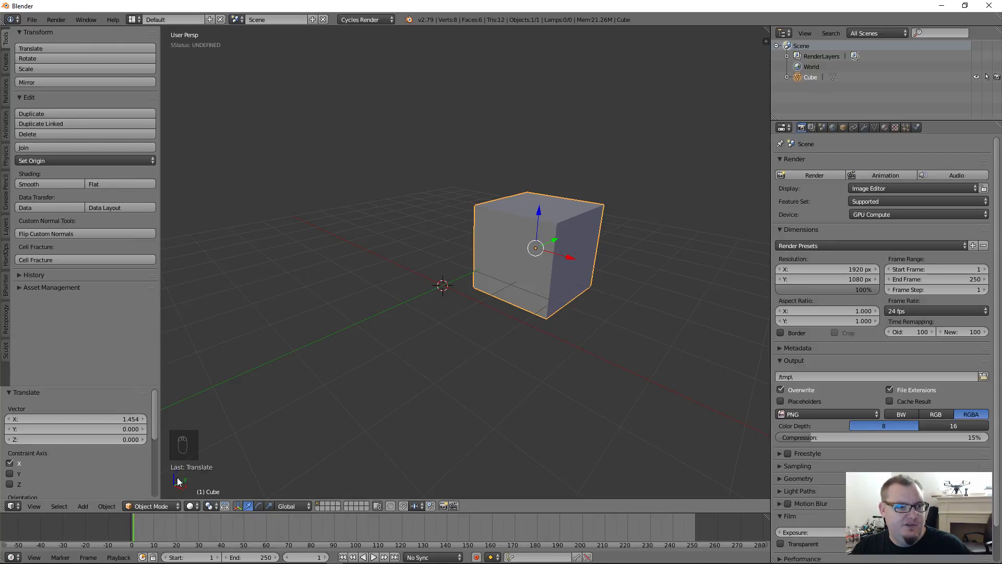
key(g)
key(y)
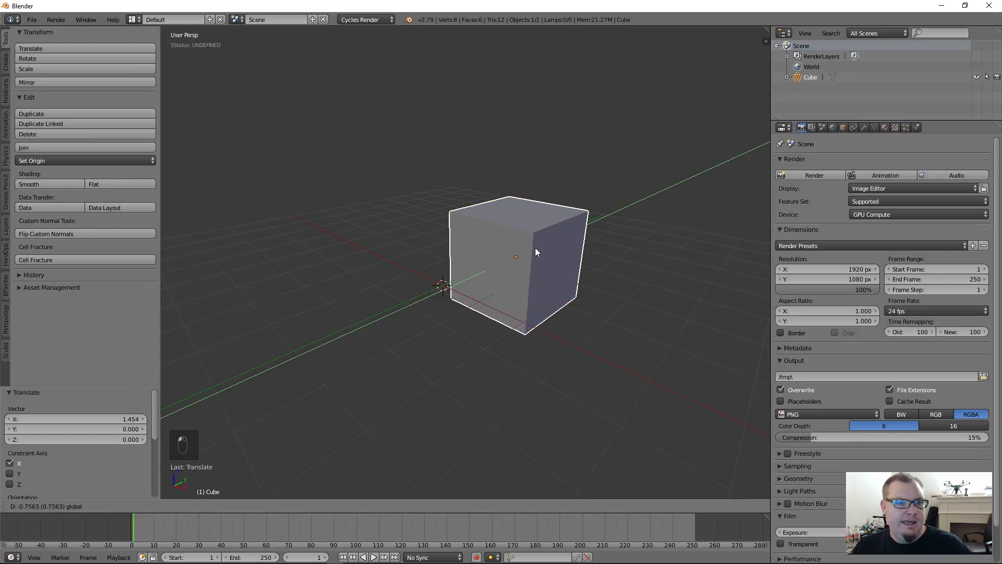
click(506, 258)
- Move the cube about -0.75 along X and nudge it by -0.008 along Y and 0.039 along X
key(g)
key(x)
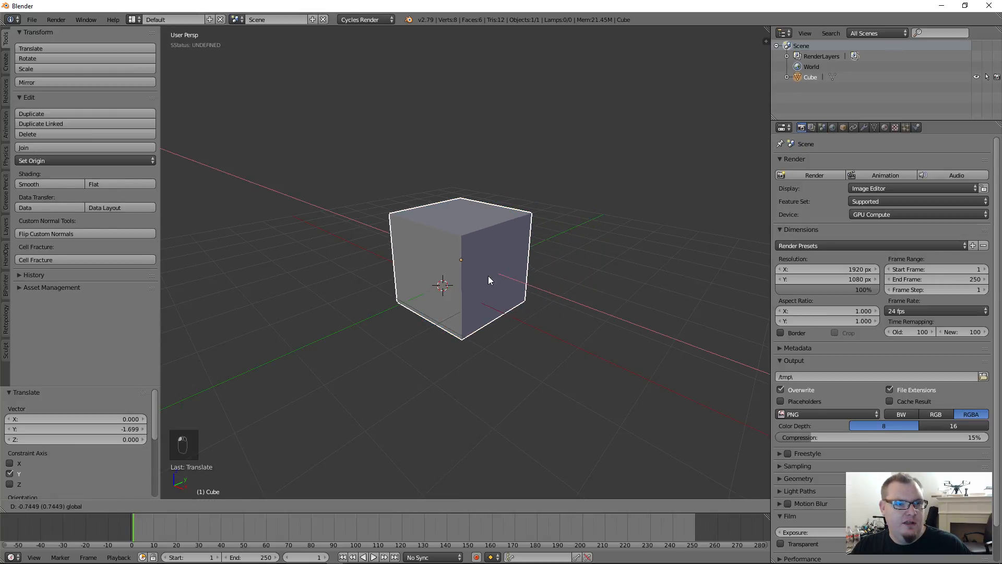
click(488, 280)
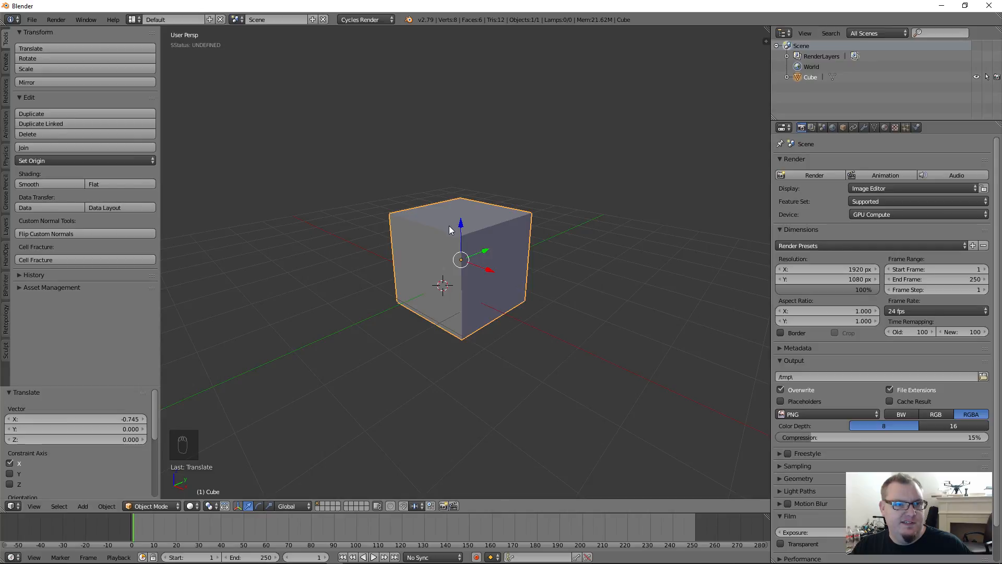
key(g)
key(y)
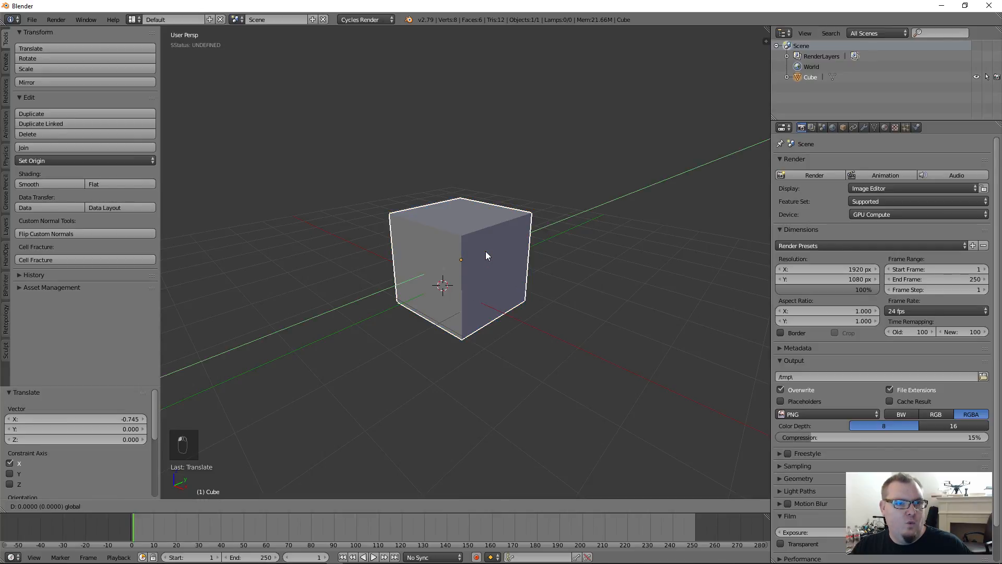
click(485, 252)
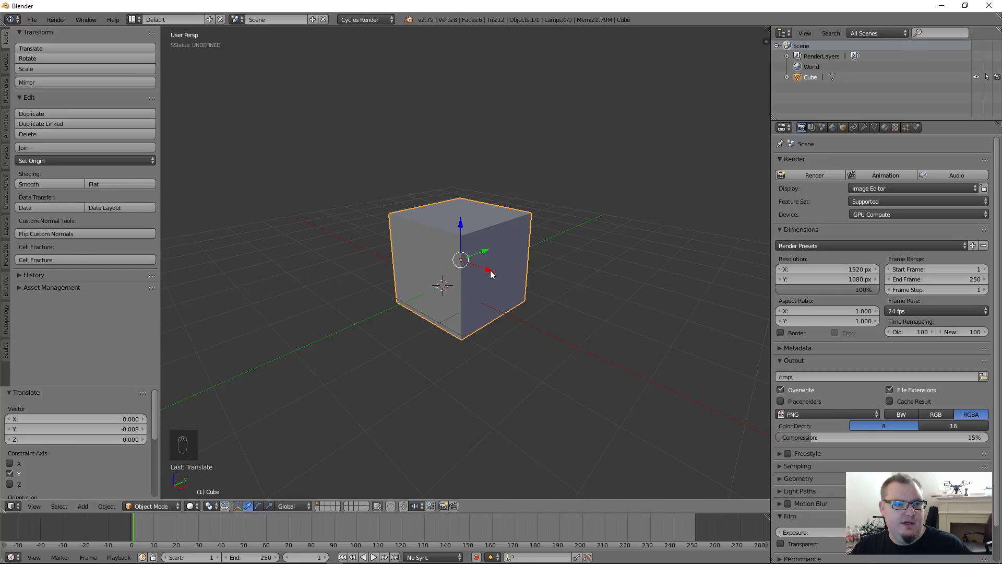
drag(489, 271, 492, 277)
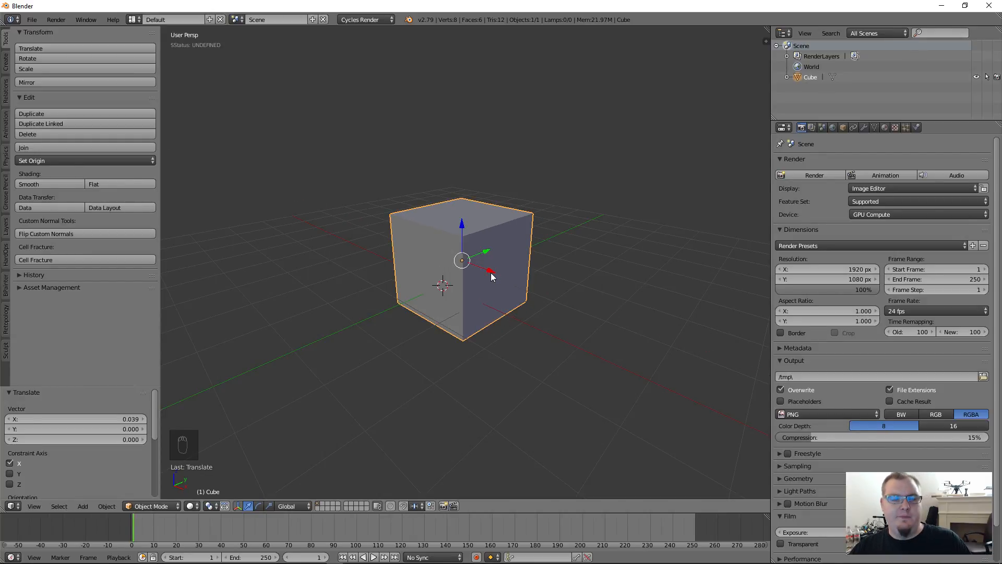
- Move the cube with its axis handles, about 0.16 along Y and about -0.22 along Z
middle_drag(480, 276, 590, 307)
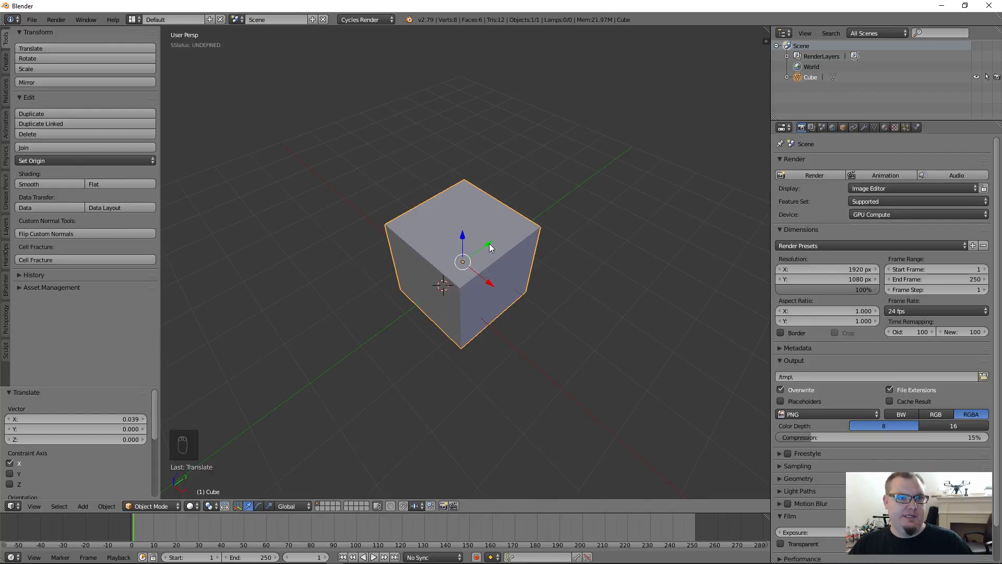
drag(491, 248, 498, 243)
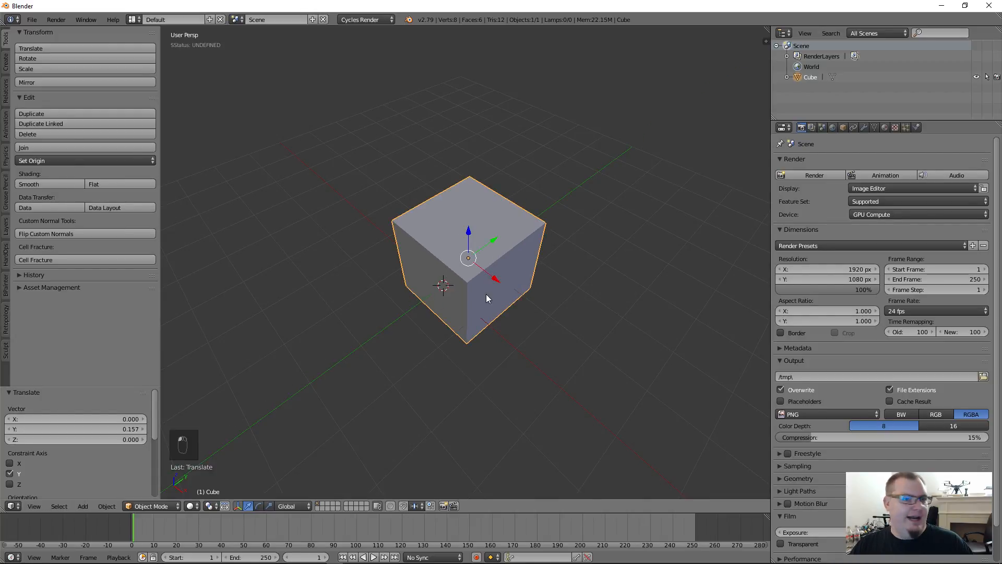
mouse_move(499, 277)
mouse_down()
mouse_move(507, 283)
mouse_move(499, 277)
mouse_up()
mouse_move(471, 233)
mouse_down()
mouse_move(471, 187)
mouse_move(470, 238)
mouse_up()
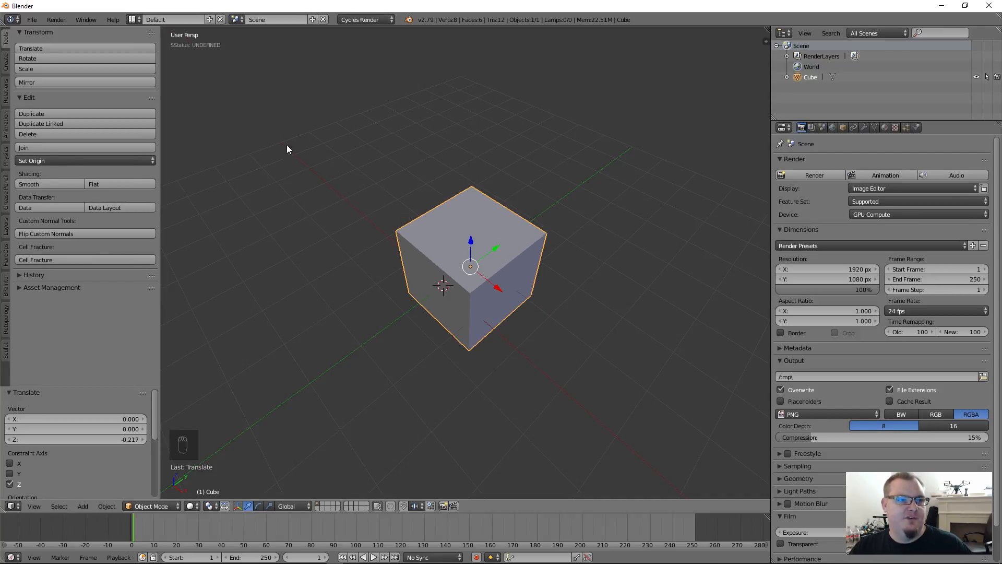
- Place the 3D cursor at several spots around the cube, ending in the empty space above it
scroll(634, 199, down, 5)
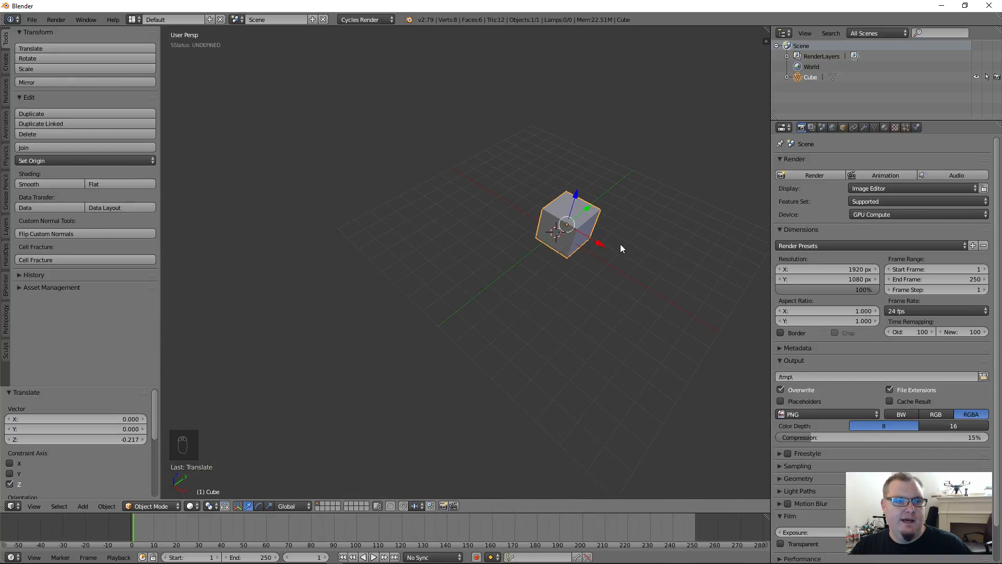
scroll(614, 208, up, 3)
middle_drag(651, 299, 646, 289)
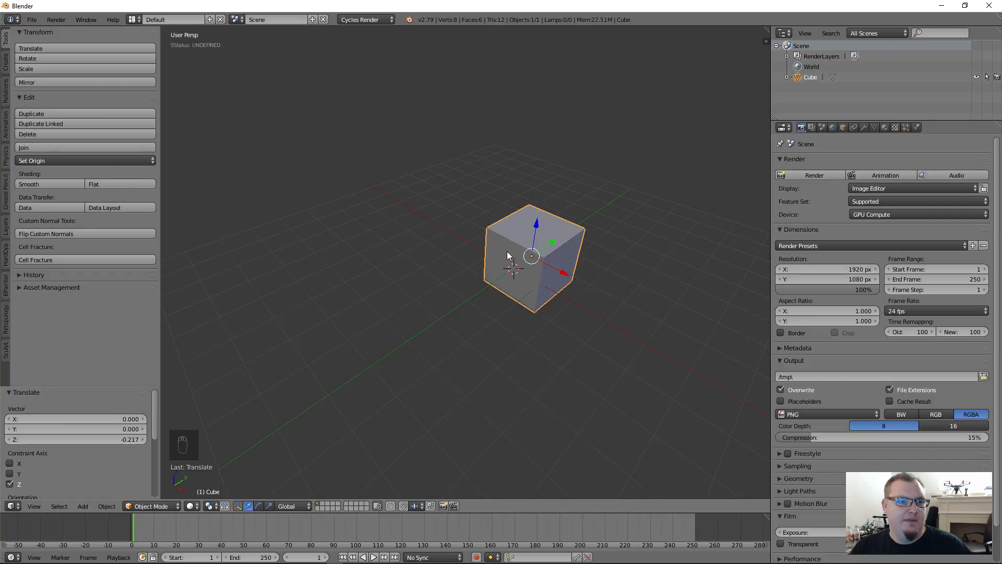
scroll(536, 265, up, 2)
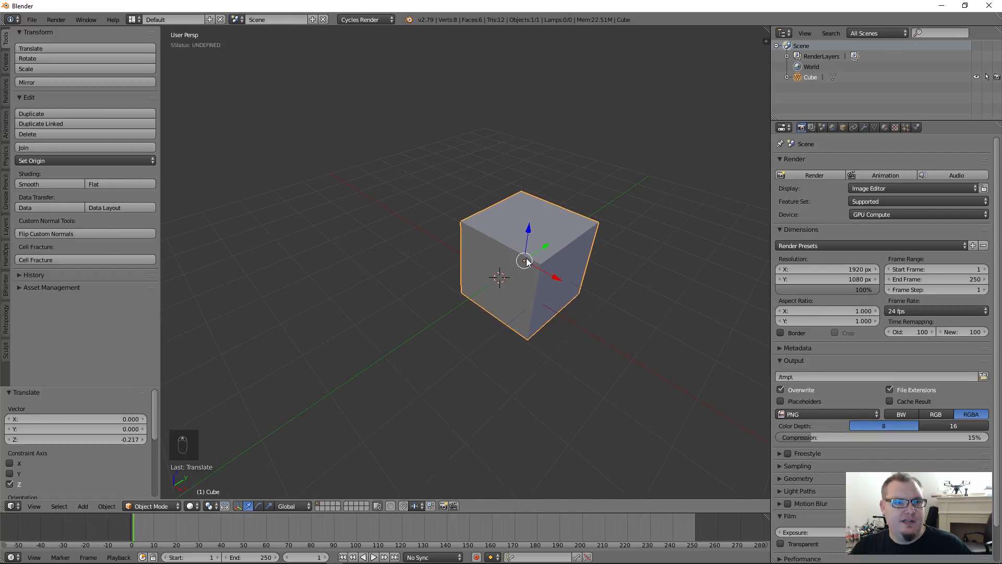
middle_drag(525, 282, 524, 277)
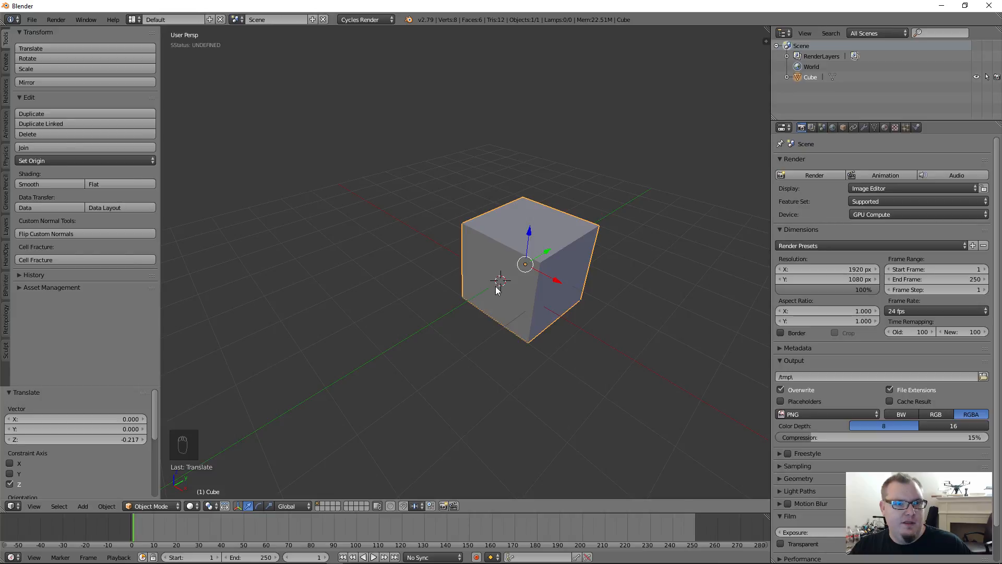
click(317, 238)
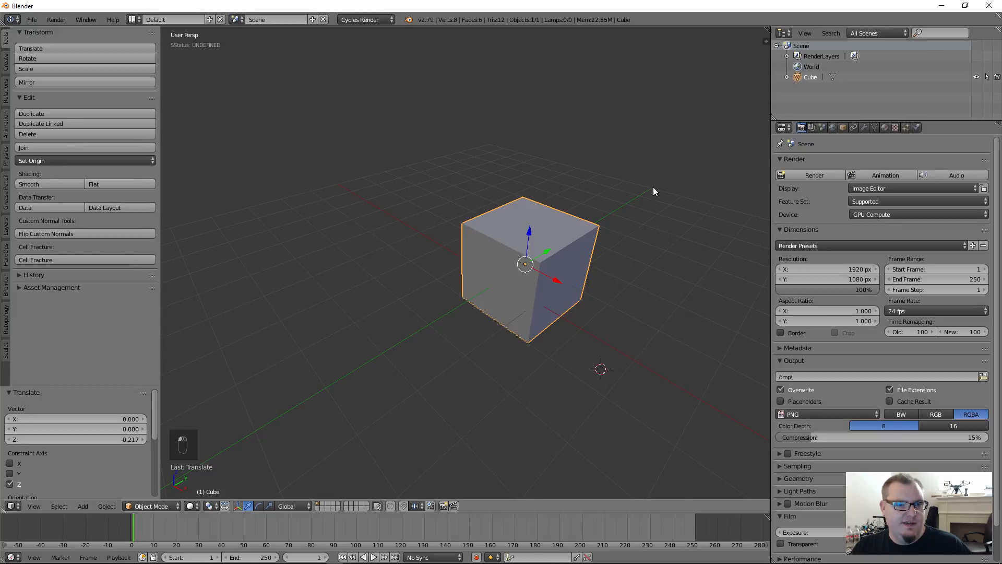
click(534, 199)
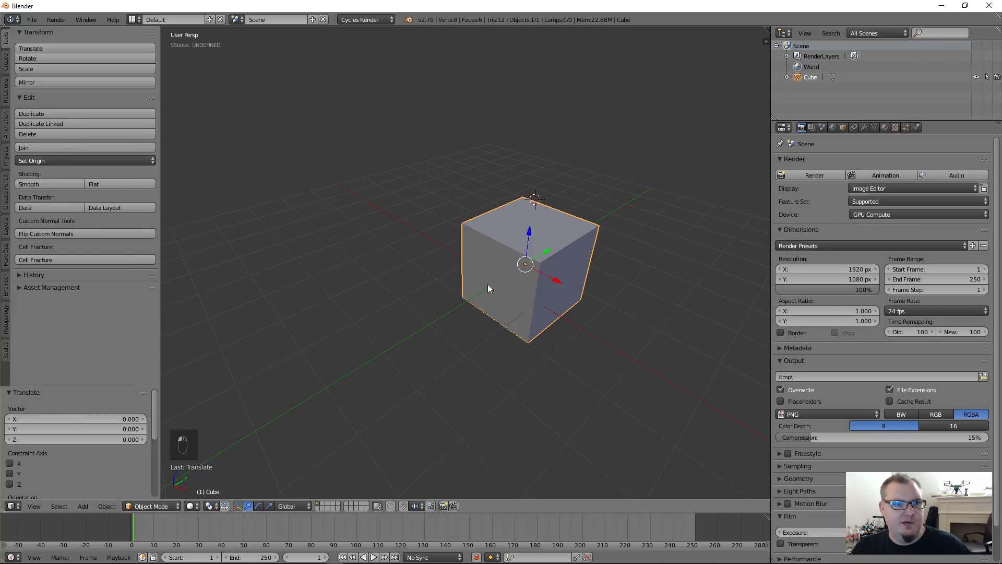
click(451, 228)
click(390, 155)
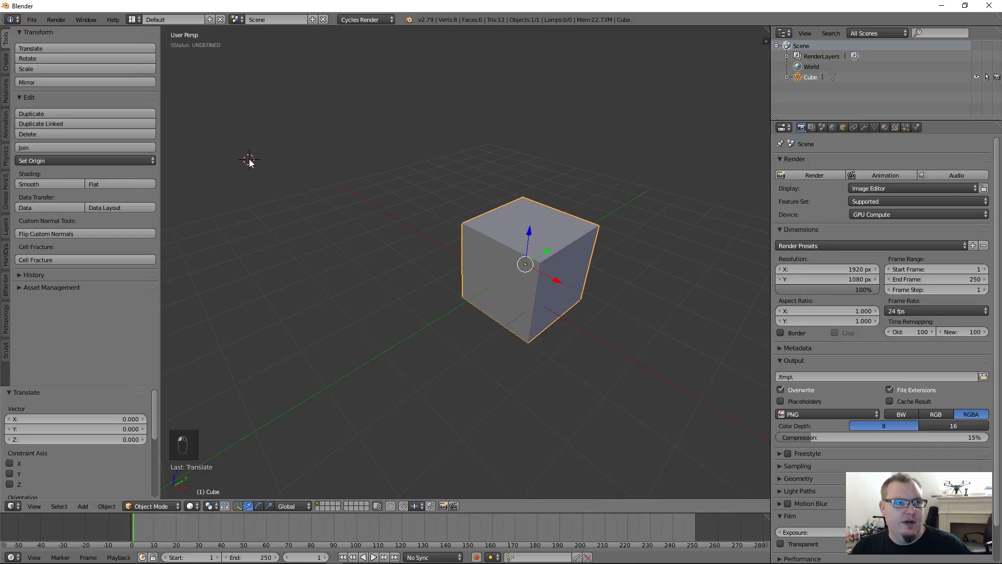
click(517, 82)
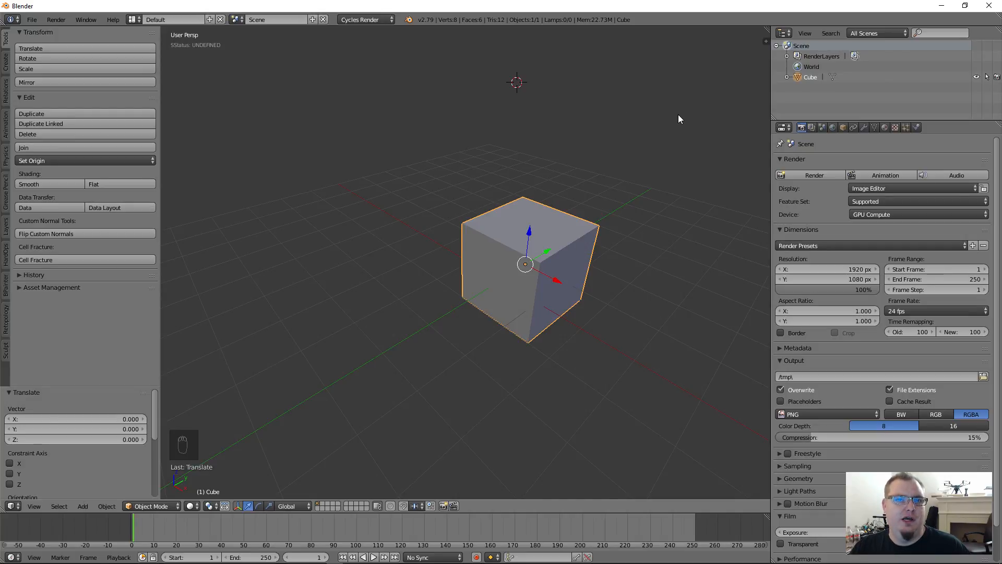
- Shift the cube slightly along the X and Y axes, then move it about -0.80 along X
scroll(483, 181, down, 8)
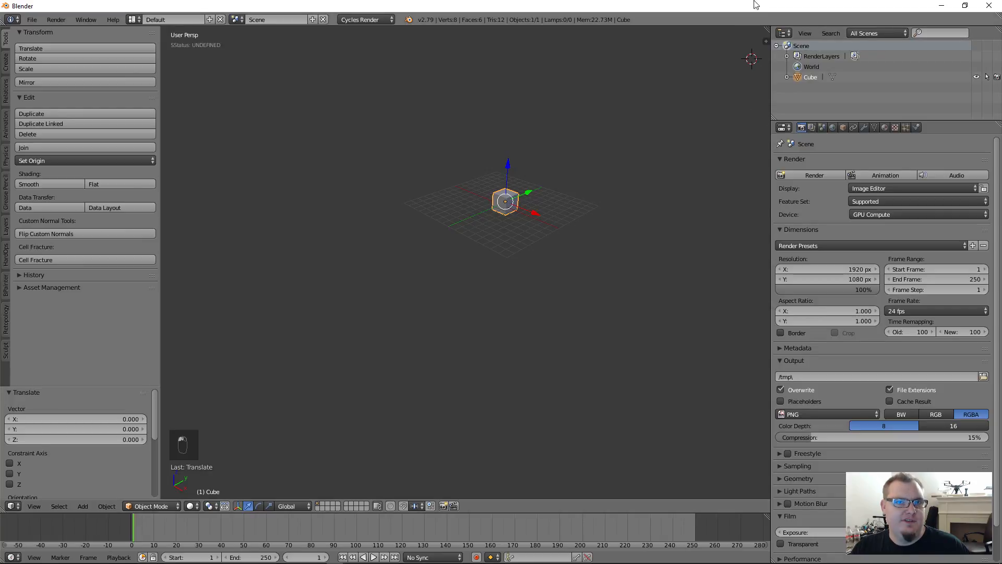
scroll(544, 177, up, 3)
scroll(444, 221, up, 8)
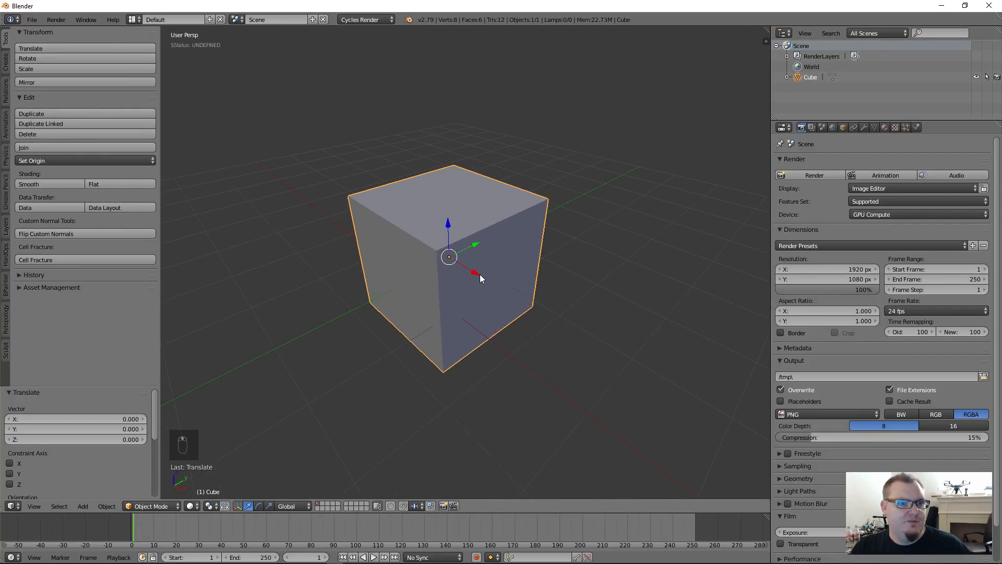
mouse_move(479, 277)
mouse_down()
mouse_move(411, 238)
mouse_move(502, 292)
mouse_move(406, 247)
mouse_move(466, 290)
mouse_up()
drag(475, 247, 456, 230)
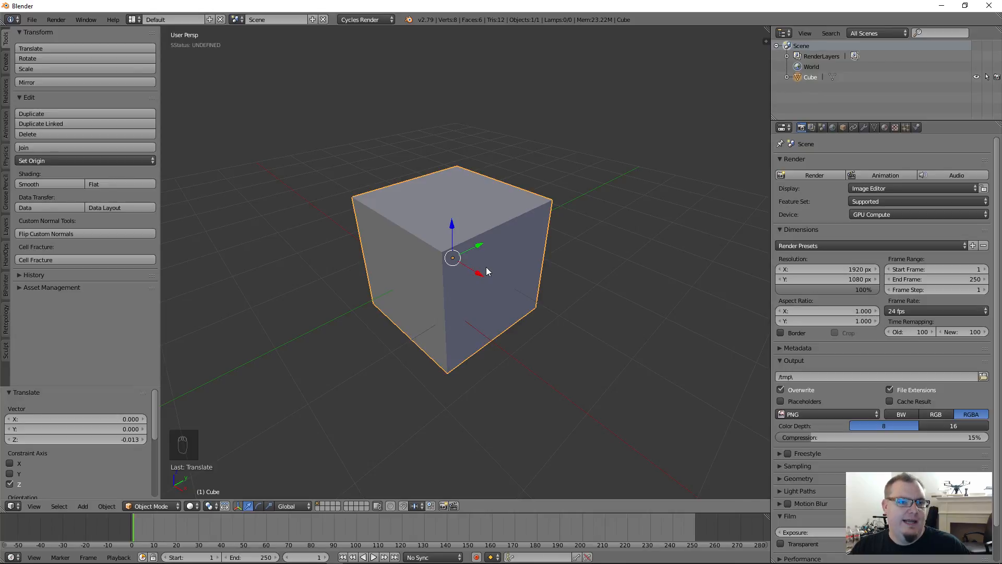
drag(481, 270, 451, 252)
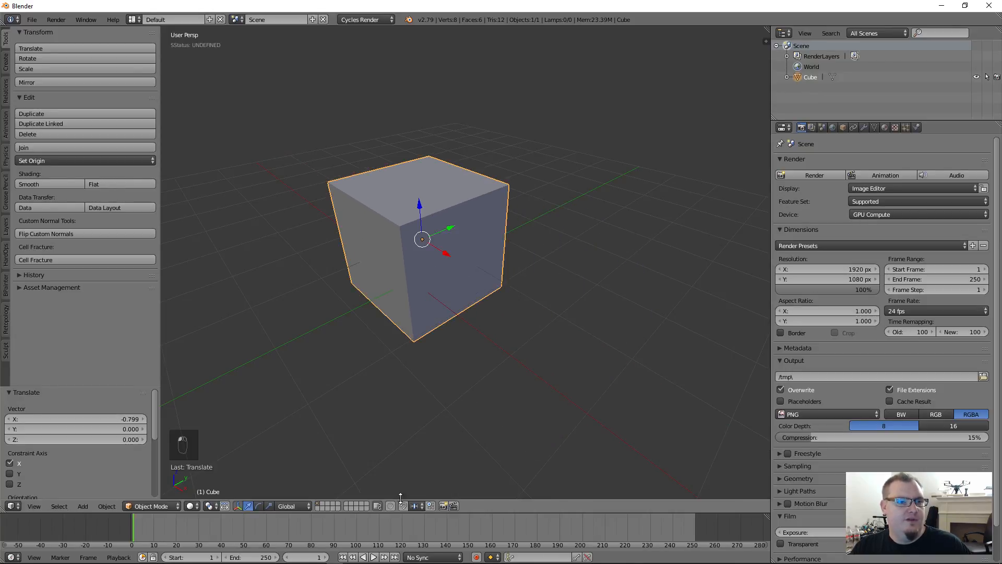
- Switch the transform handles to rotation, then rotate the cube -14.9° around Z and 391° around the viewing axis
click(258, 506)
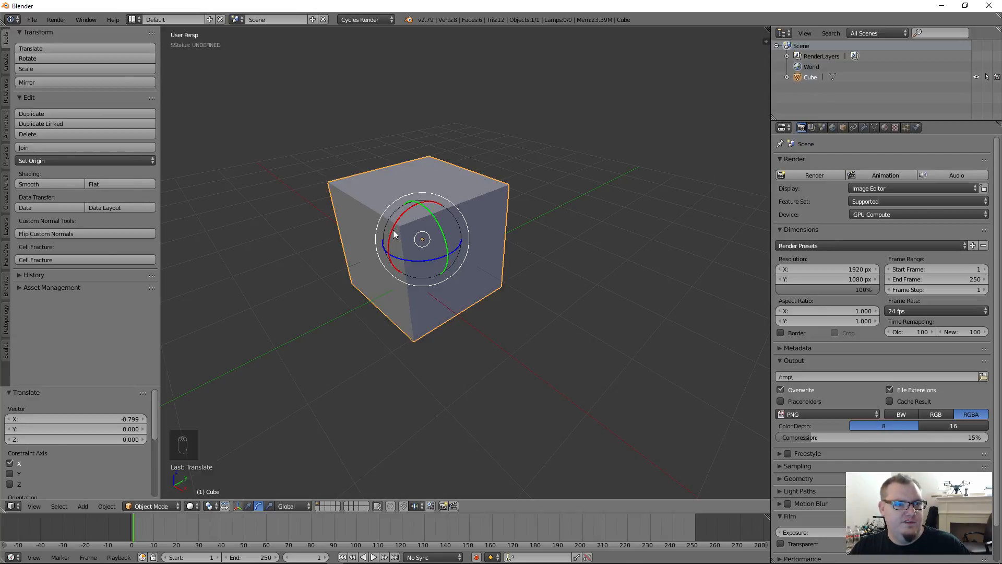
drag(395, 230, 450, 258)
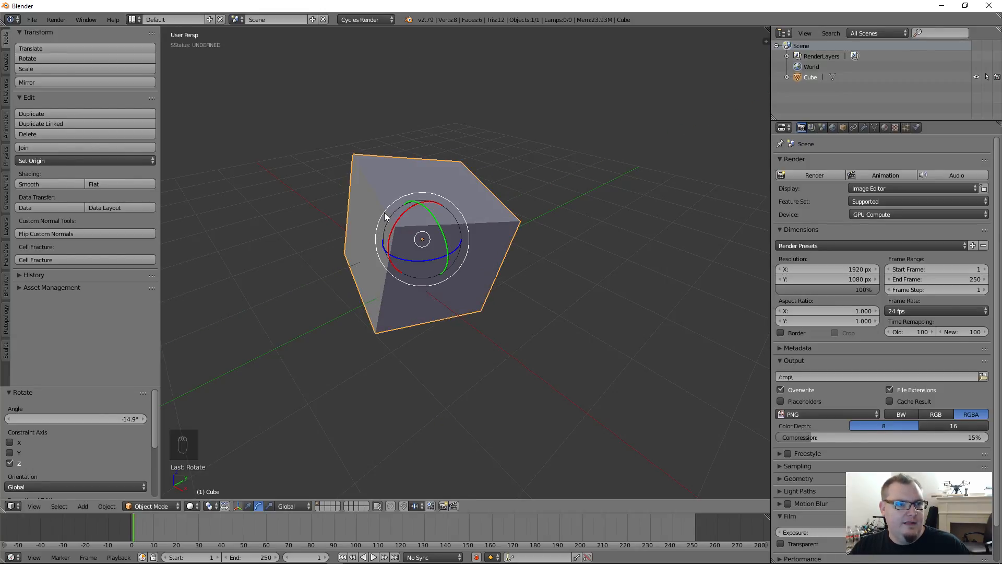
middle_drag(387, 204, 356, 279)
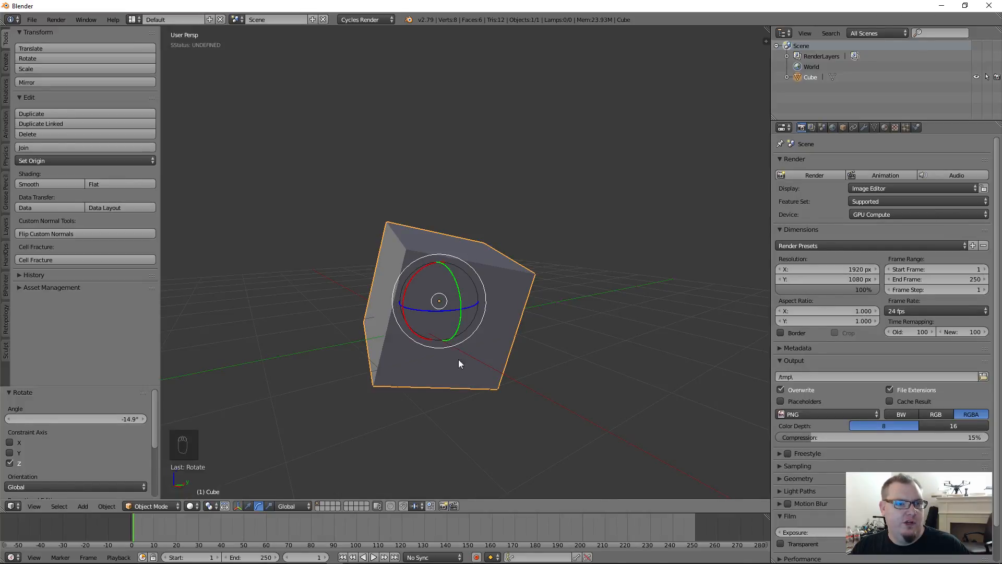
middle_drag(425, 356, 489, 365)
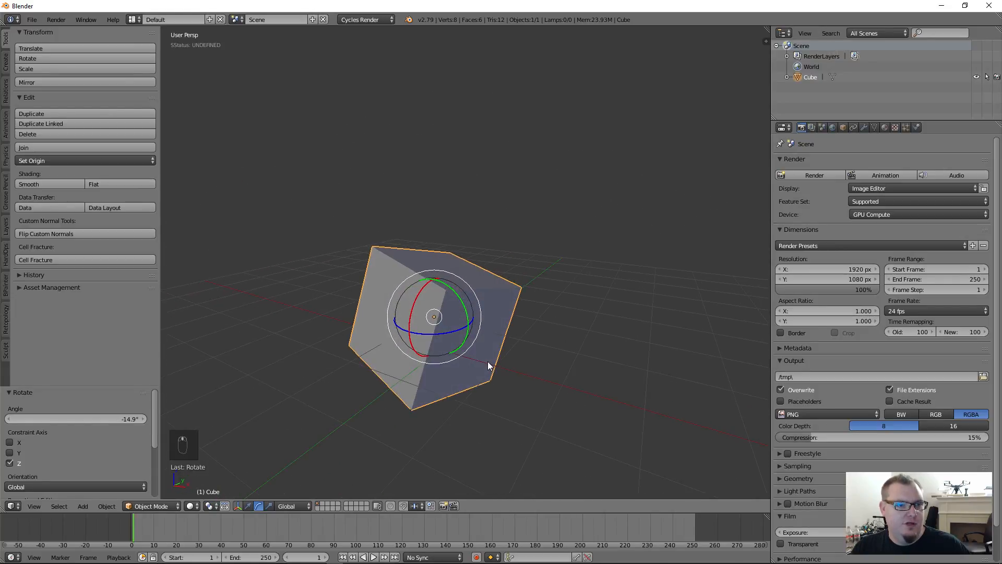
mouse_move(480, 325)
mouse_down()
mouse_move(472, 347)
mouse_move(337, 337)
mouse_move(454, 211)
mouse_move(528, 358)
mouse_move(493, 324)
mouse_up()
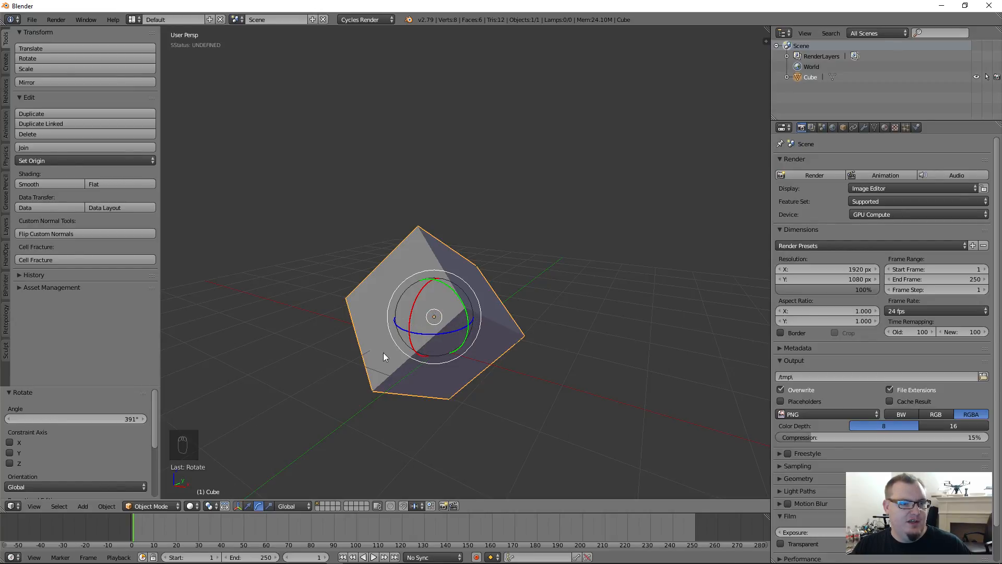
- Switch the transform handles to scaling and scale the cube along X by a factor of about -0.374
click(268, 509)
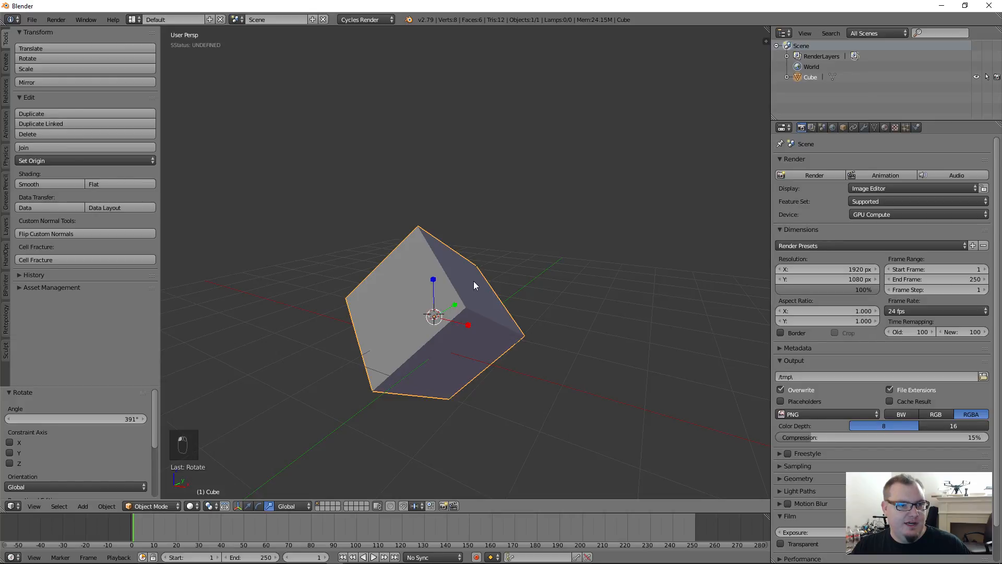
key(s)
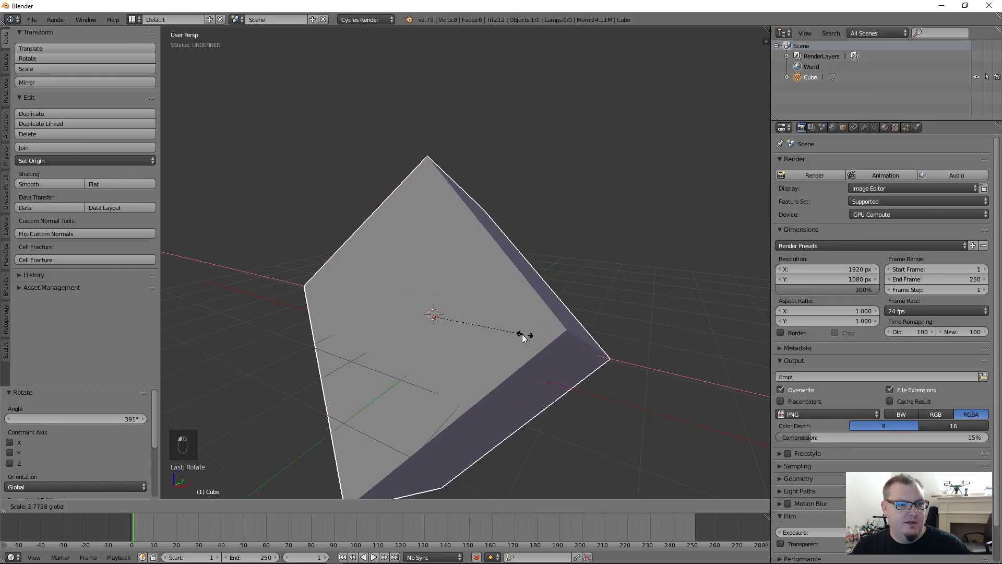
click(444, 312)
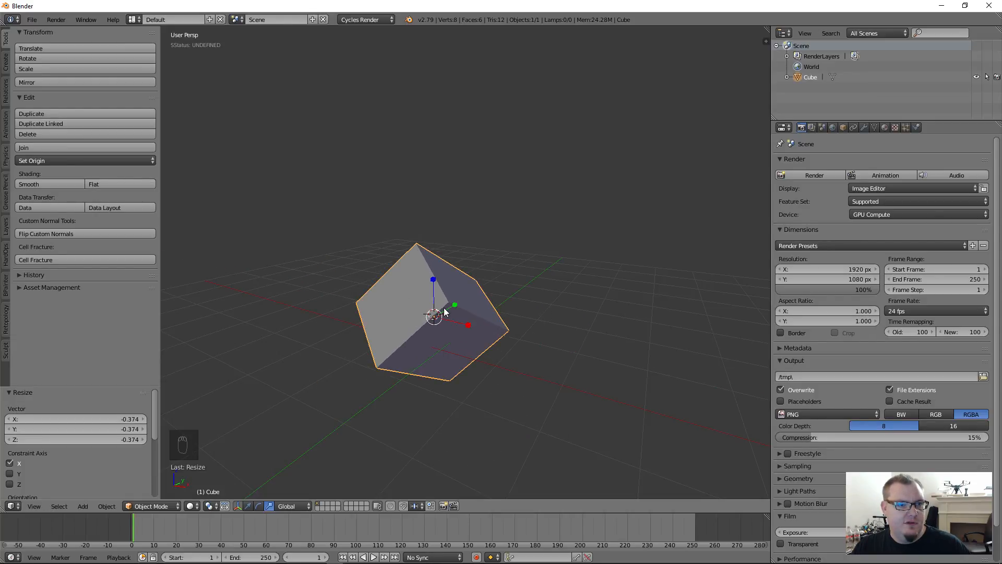
- Scale the cube along Y by a factor of about 1.451, then along Z by about -0.143
key(s)
key(y)
click(454, 302)
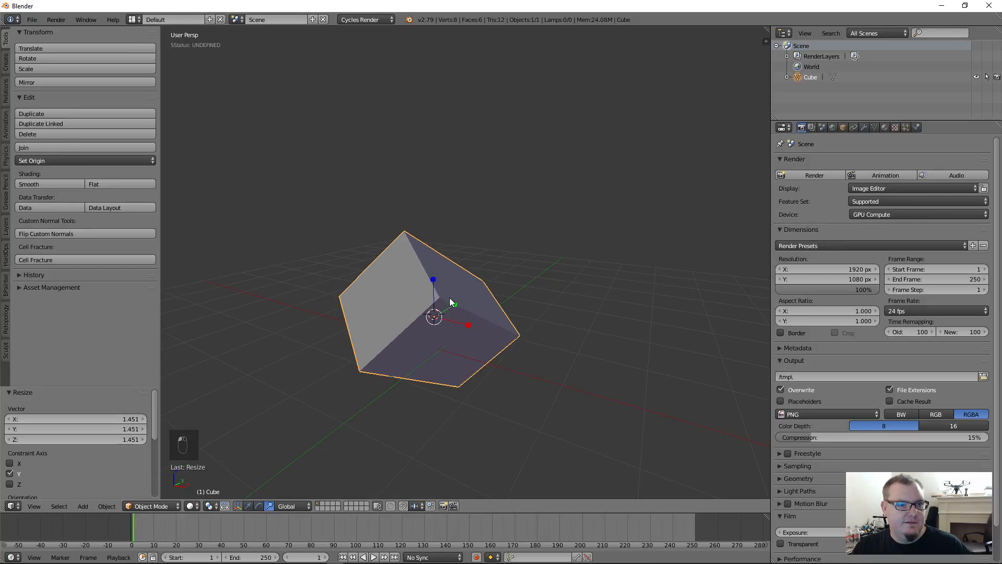
key(s)
key(z)
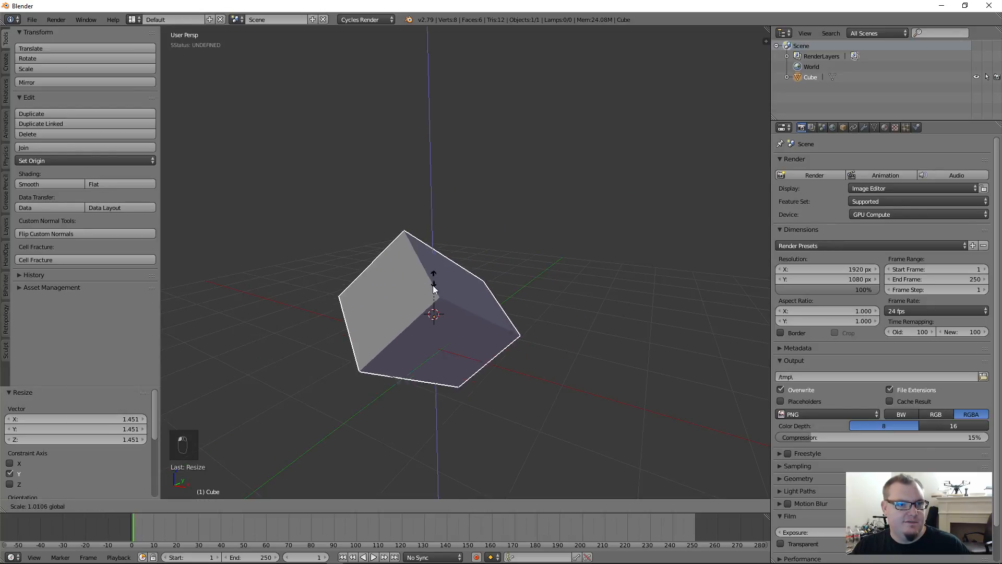
click(425, 330)
- Switch the transform handles from rotation to translation and move the cube about 0.294 along X
click(257, 507)
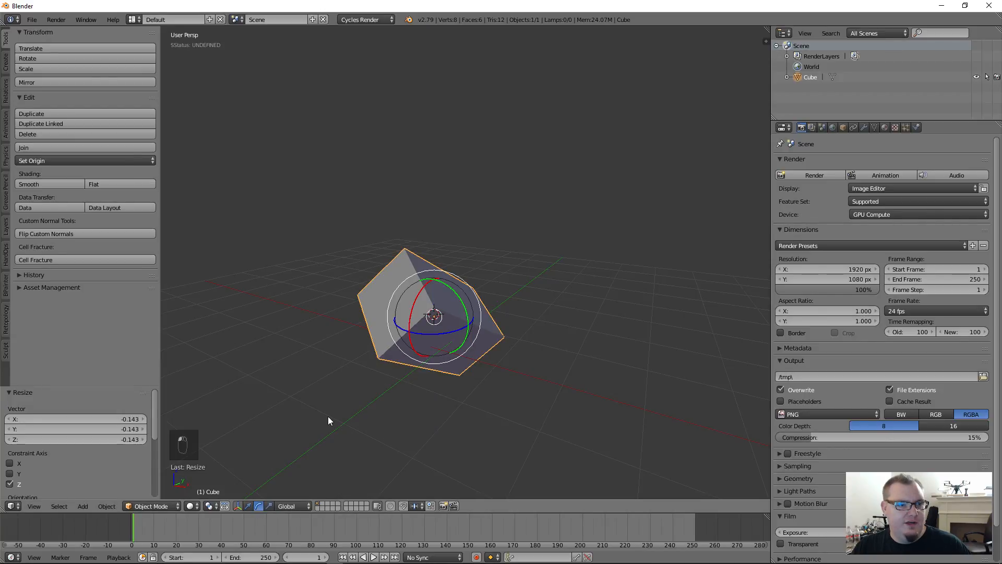
click(248, 507)
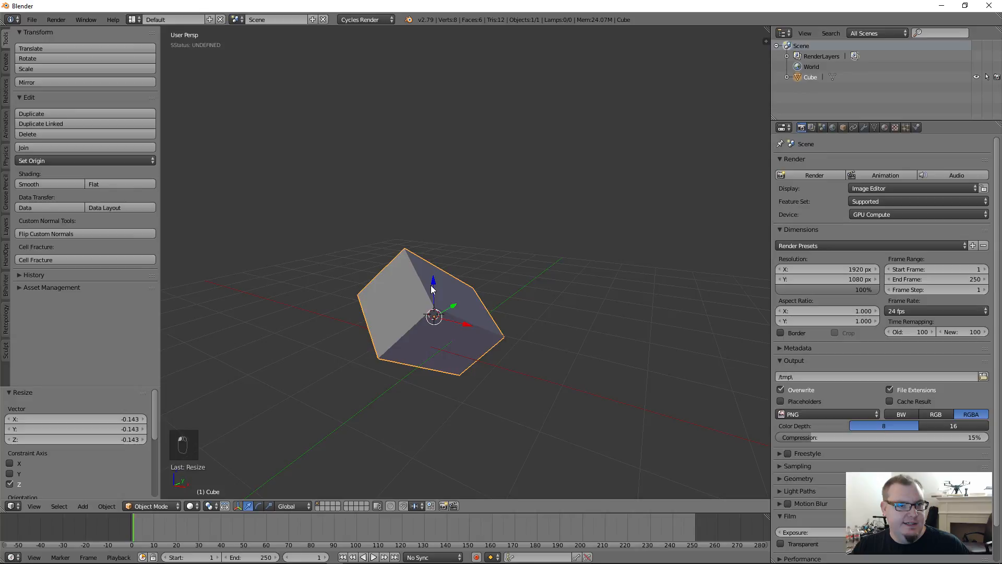
drag(432, 289, 489, 320)
key(x)
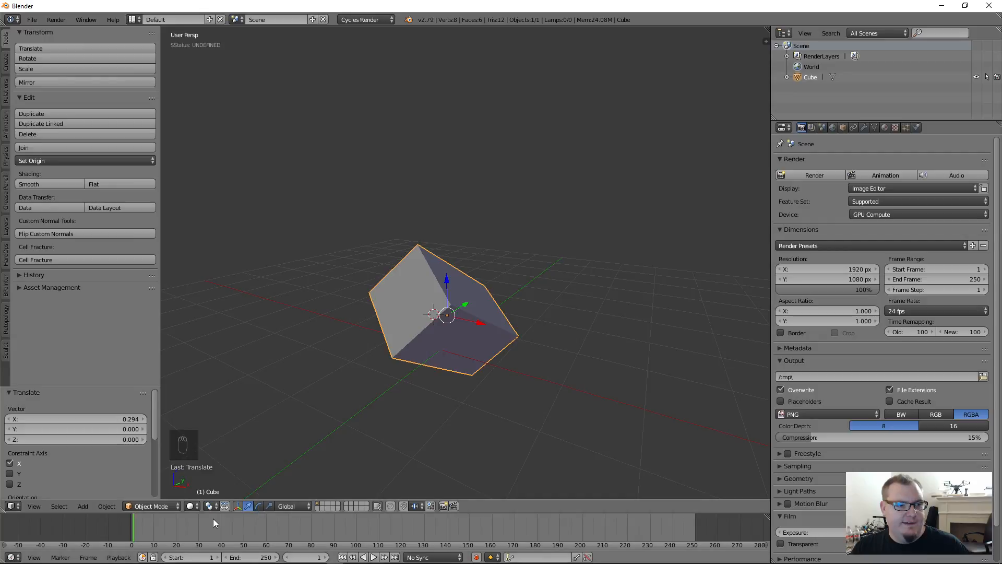
- Turn off the transform handles and move the cube about 0.316 along the X axis
click(236, 506)
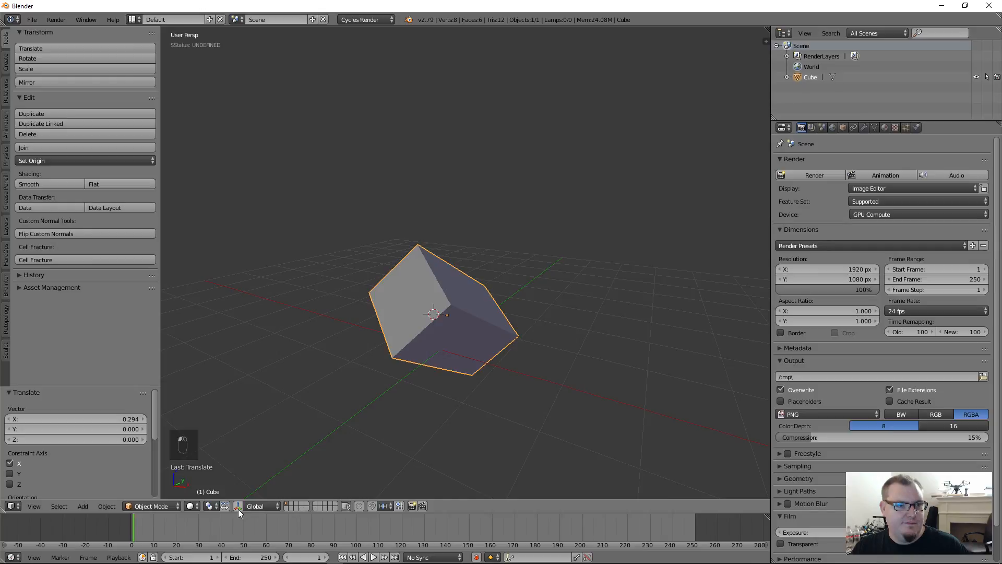
key(g)
key(x)
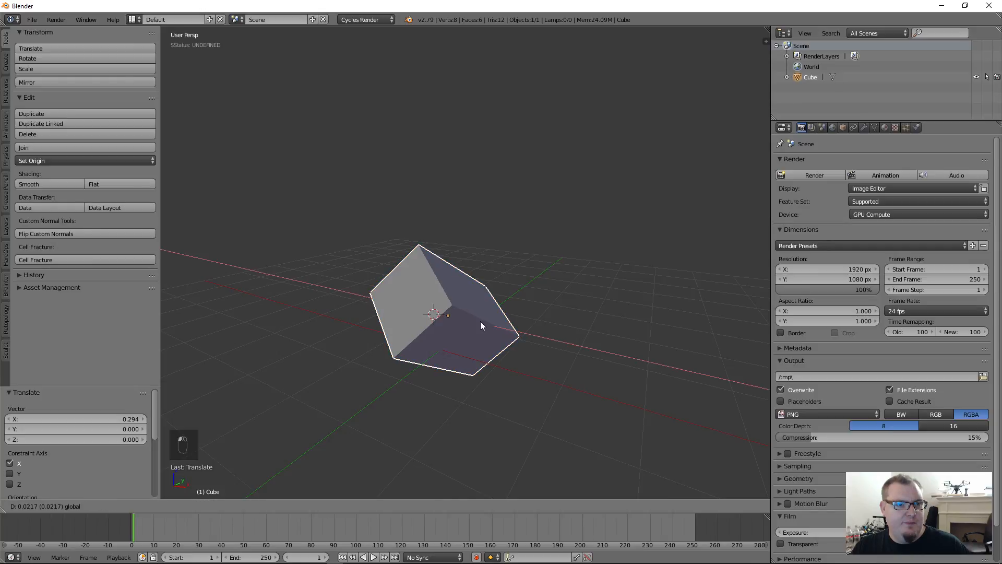
click(480, 321)
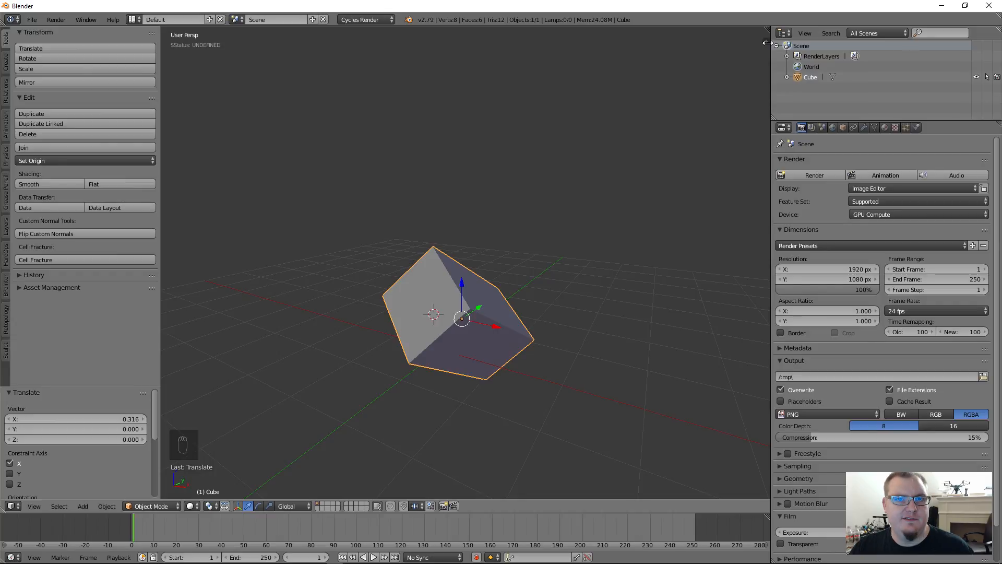
- Show the cube's transform properties, narrow the sidebar slightly, and set the X, Y and Z location to 0
key(n)
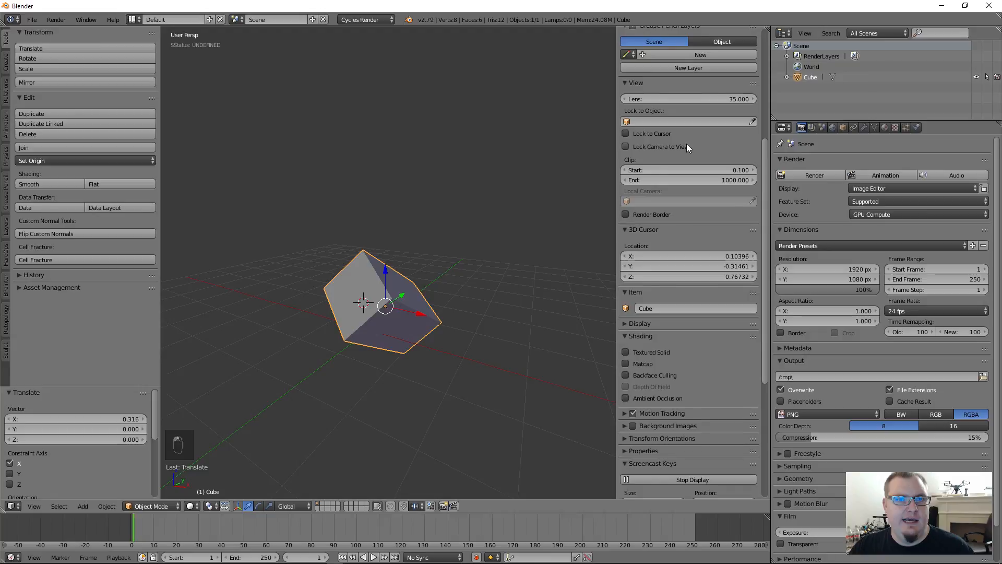
scroll(686, 143, up, 5)
drag(617, 58, 644, 57)
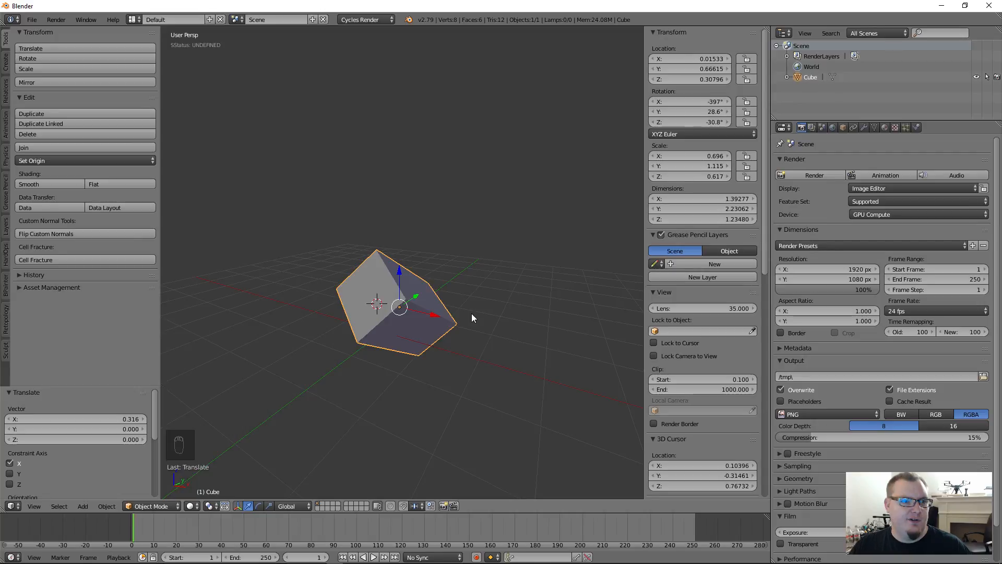
click(706, 61)
text(0)
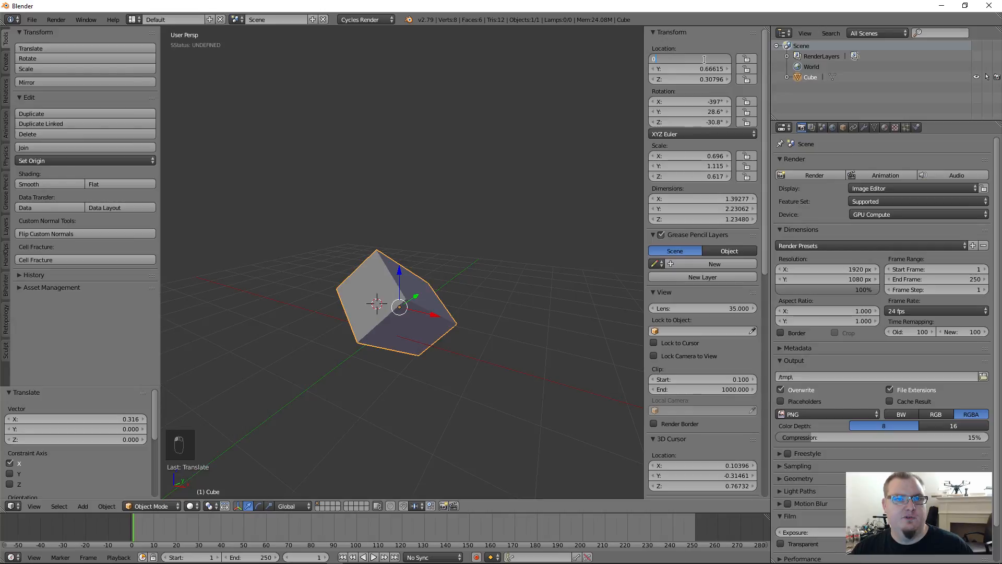
key(Return)
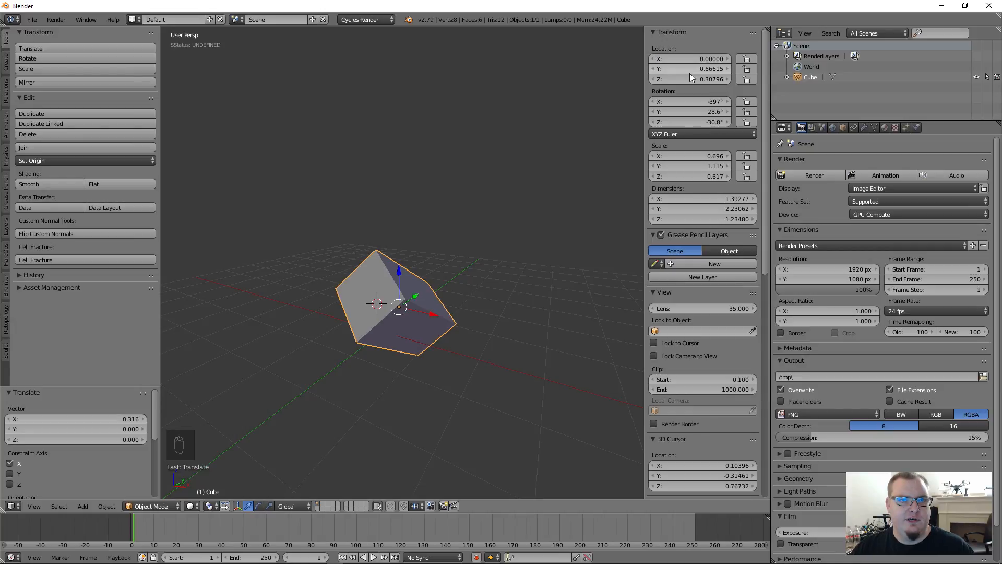
click(705, 69)
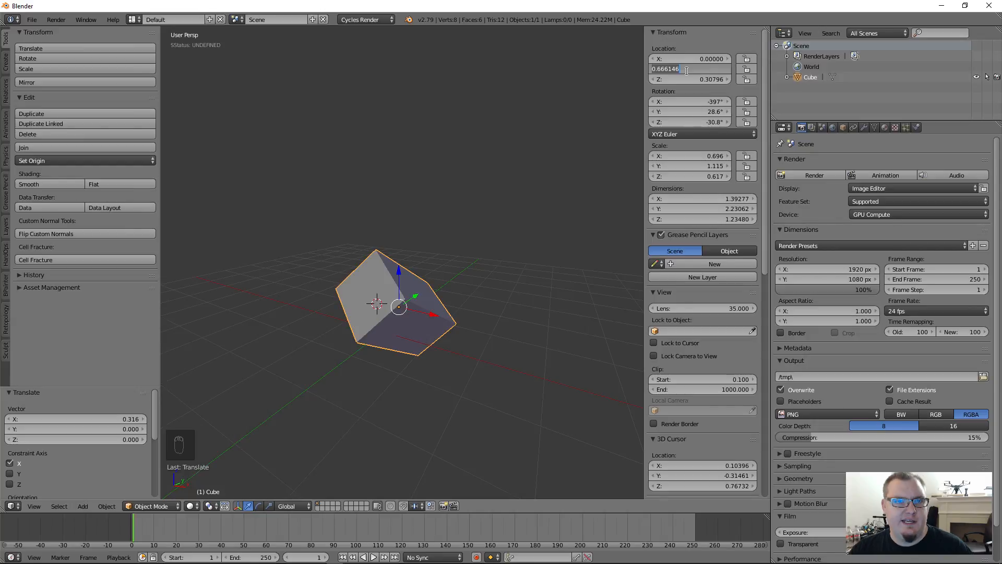
text(0)
key(Return)
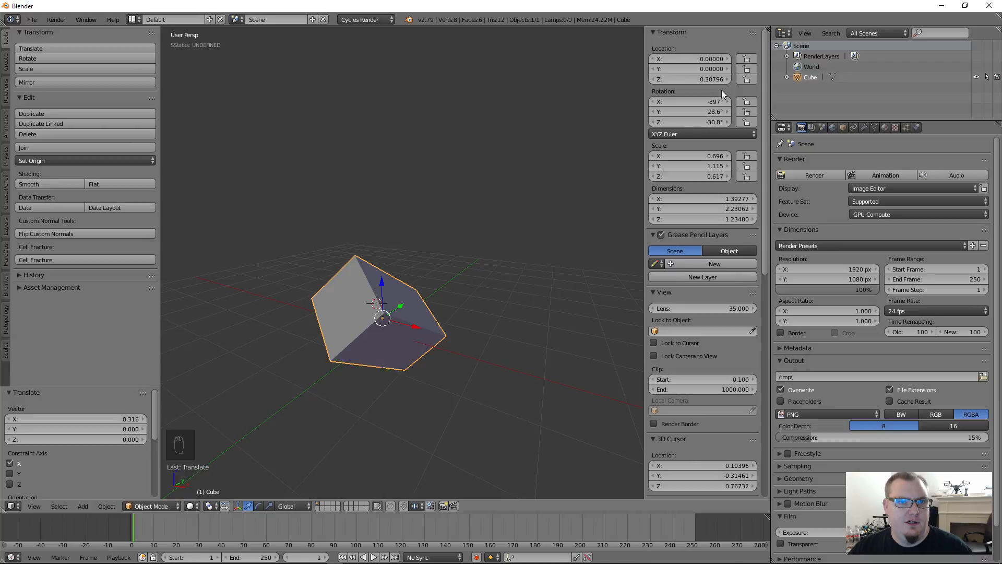
key(BackSpace)
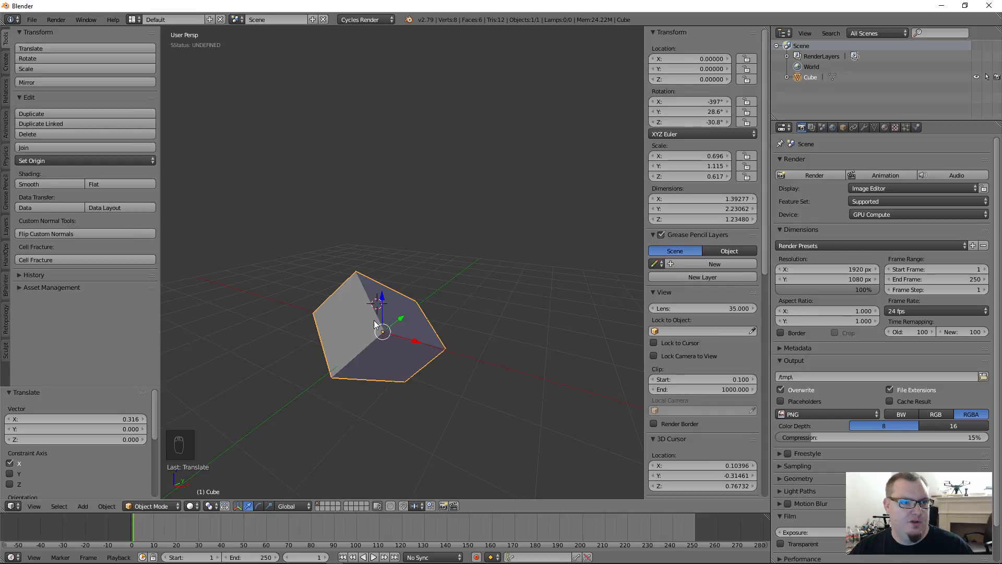
- Set the cube's rotation to 0° on the X, Y and Z axes
middle_drag(374, 324, 446, 335)
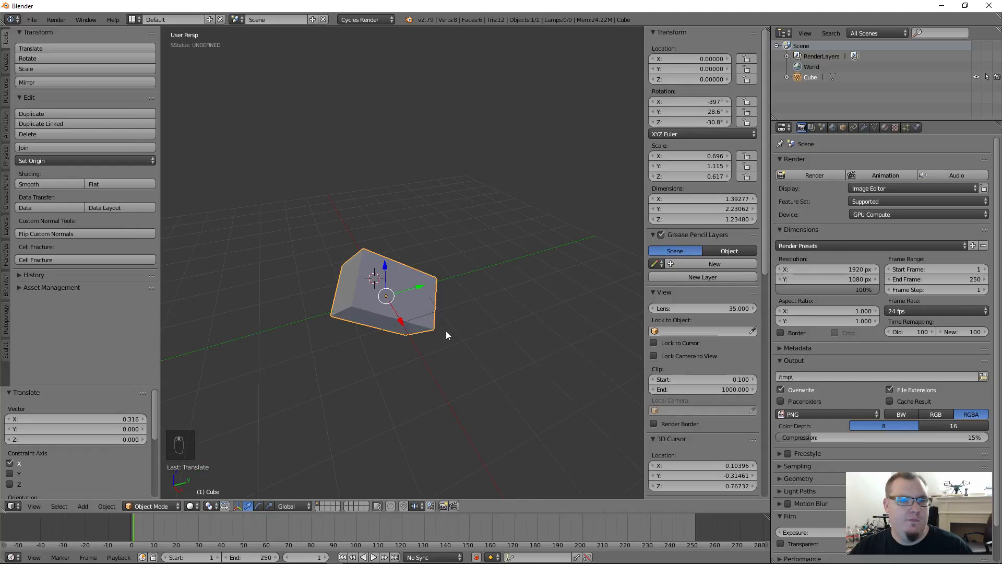
double_click(696, 102)
text(0)
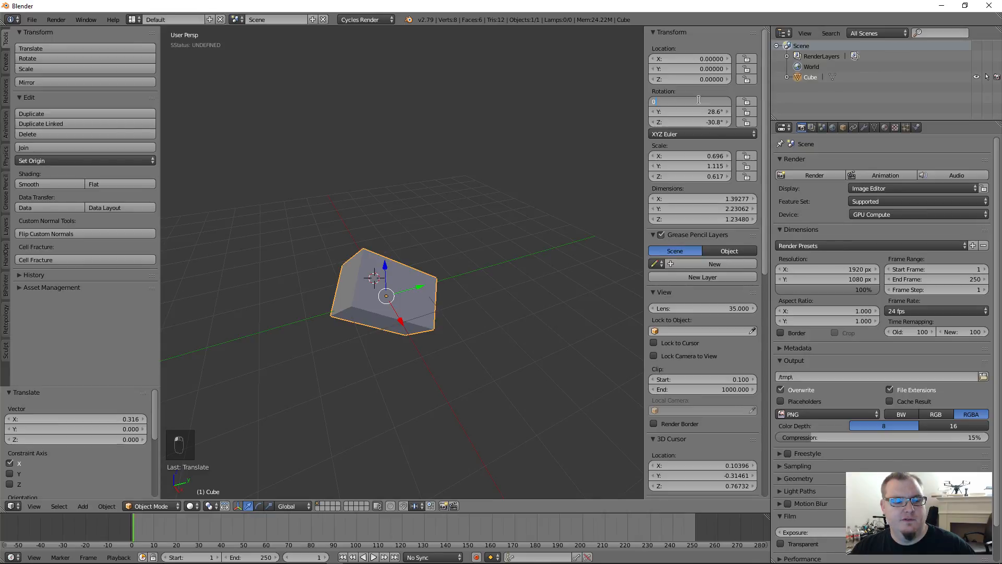
key(Return)
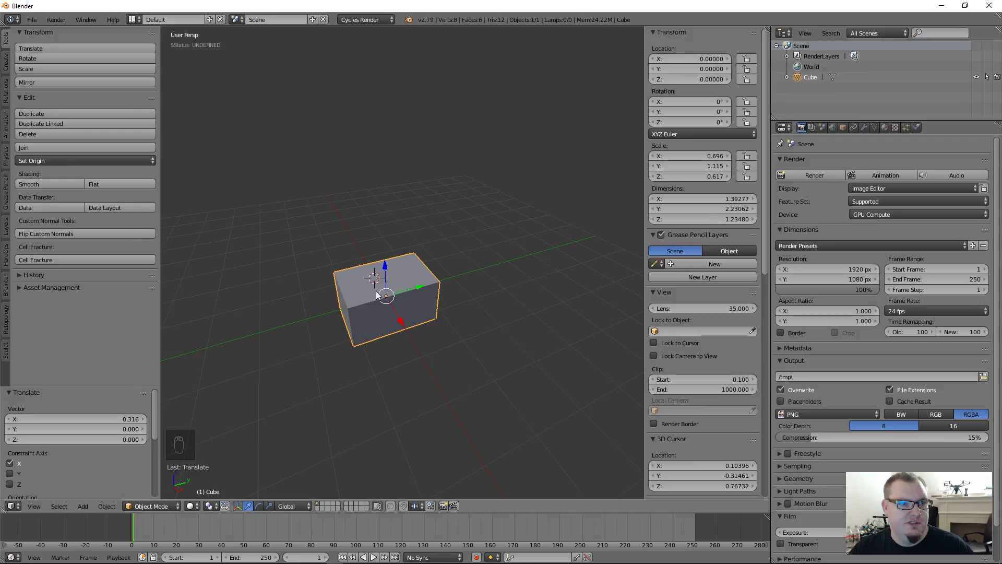
- Switch the transform handles to rotation and turn the cube -70.1° around Z, then 61.8° around Z
click(258, 506)
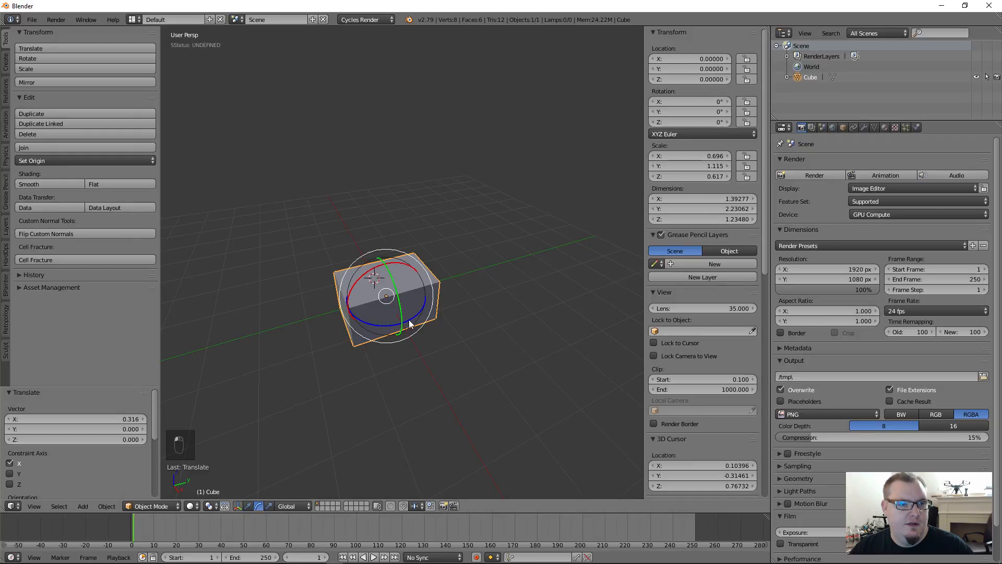
drag(409, 320, 360, 334)
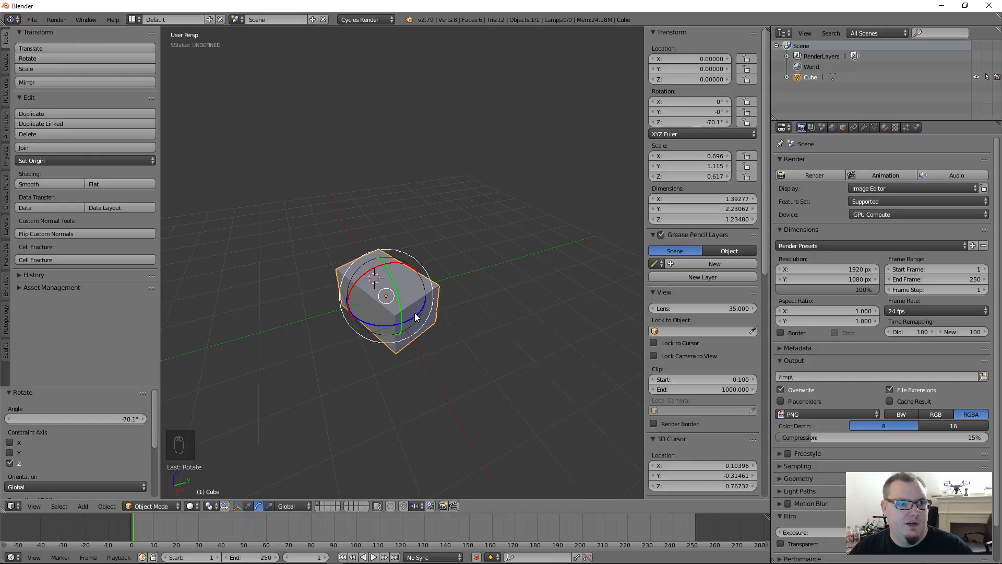
drag(416, 317, 418, 279)
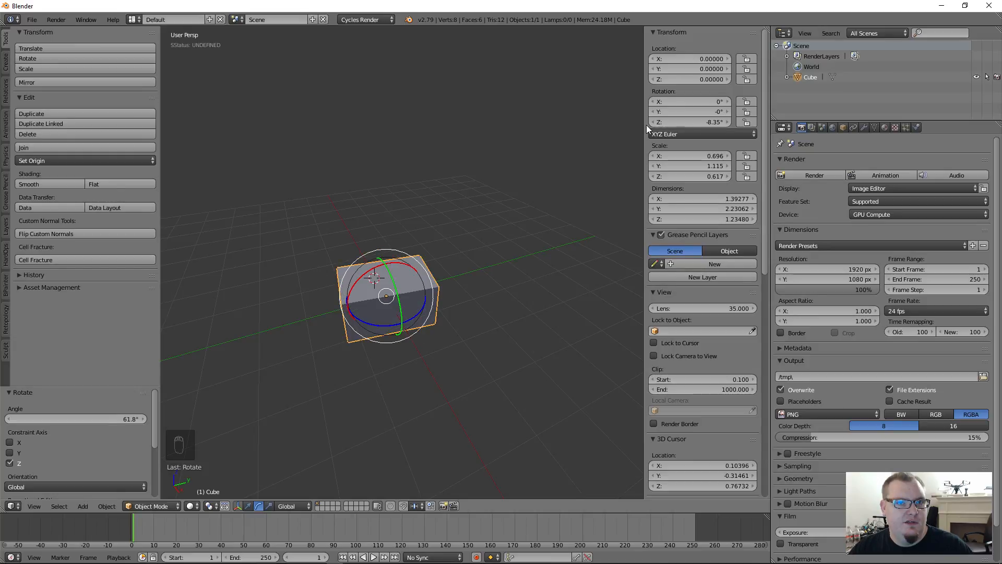
- Reset the cube's rotation to 0° on all axes and set its X, Y and Z scale to 1
key(BackSpace)
click(713, 111)
key(Return)
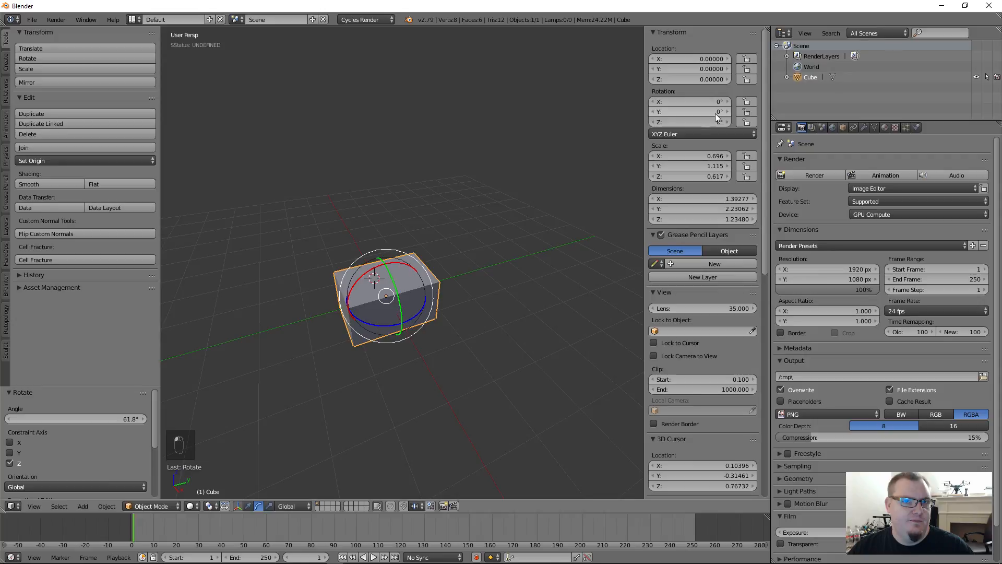
click(693, 155)
text(1)
key(Tab)
text(1)
key(Tab)
text(1)
key(Return)
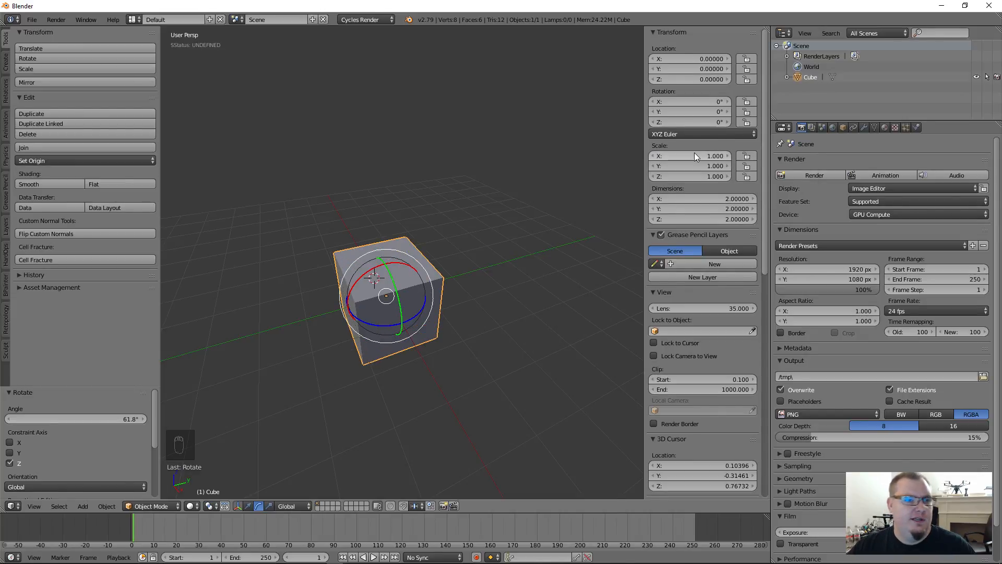
- Move the cube 0.387 along X with the translation handles, then adjust its location values to X 3.16728, Y 1.83 and Z 0.25
middle_drag(438, 334, 398, 337)
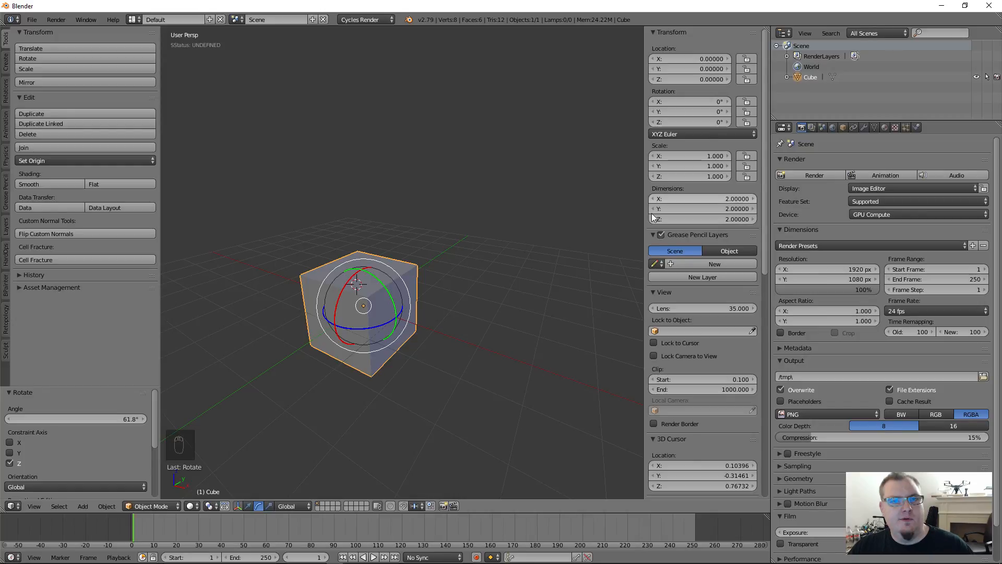
middle_drag(574, 248, 249, 506)
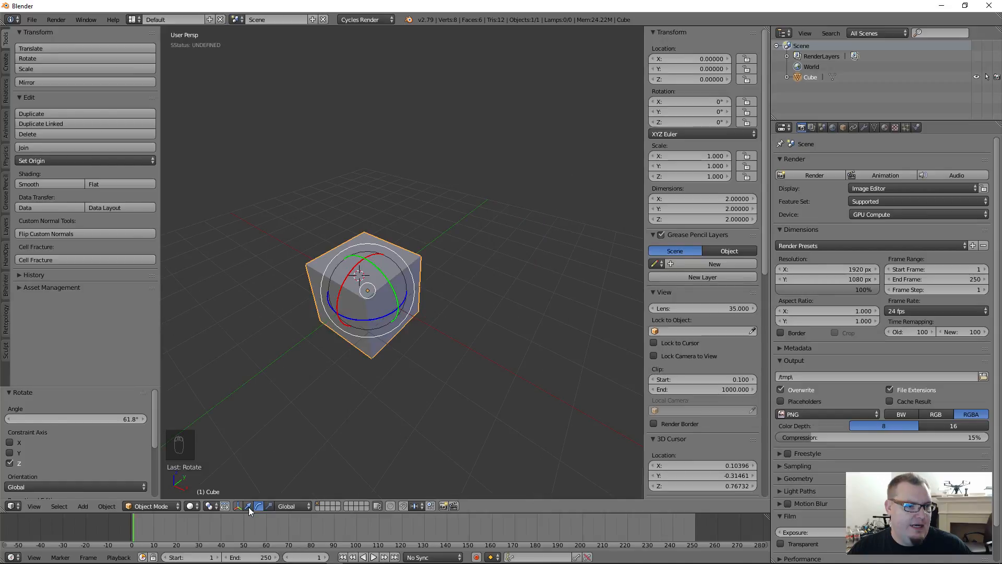
click(248, 506)
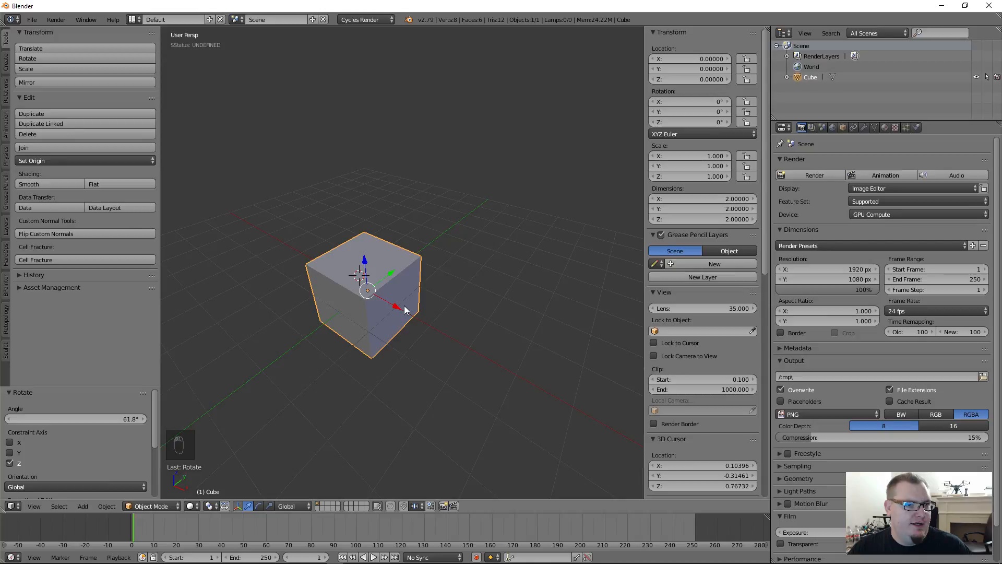
drag(404, 305, 415, 312)
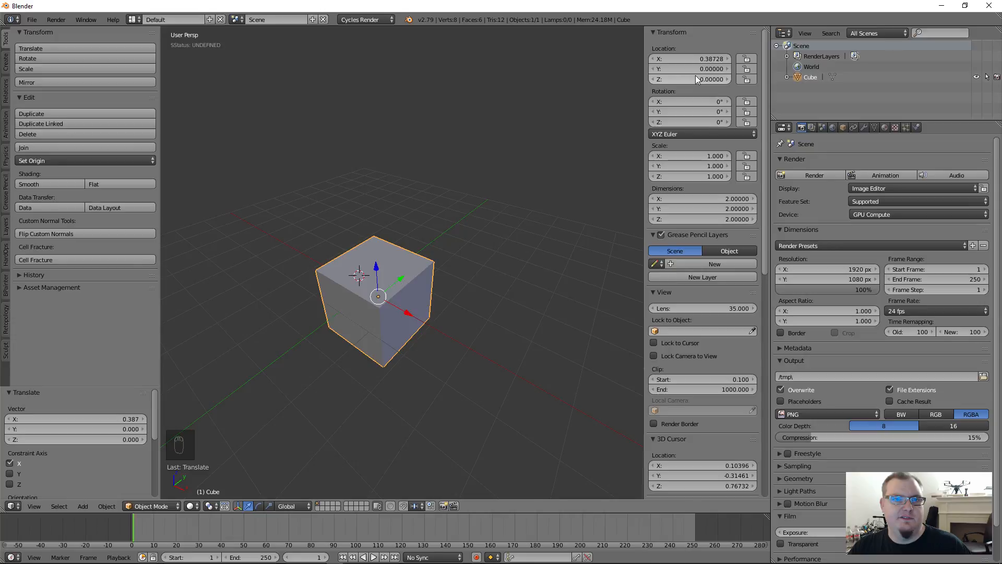
drag(690, 59, 735, 79)
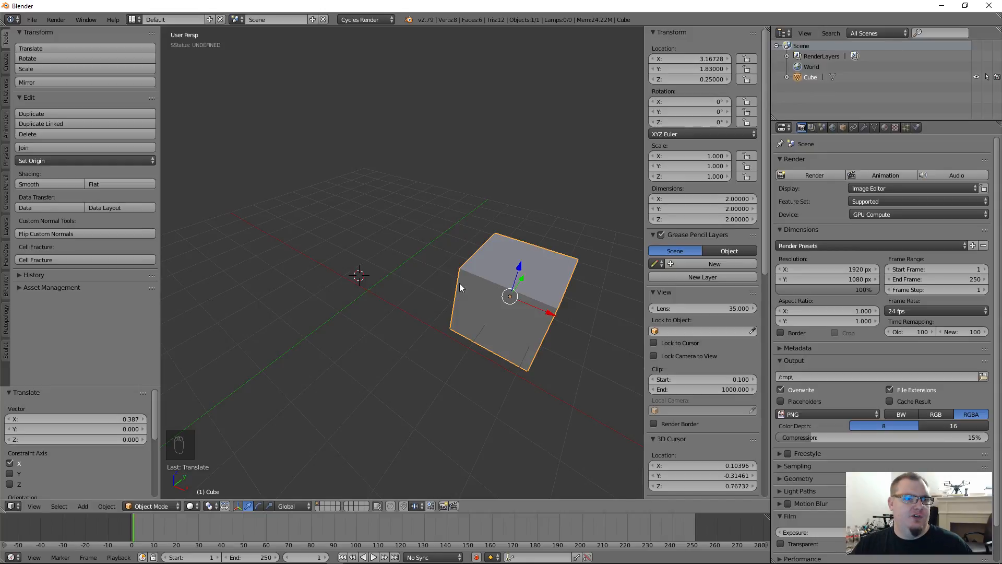
- Move the cube -3.789 along X, about -1.01 along Y and -0.740 along Z
key(g)
key(x)
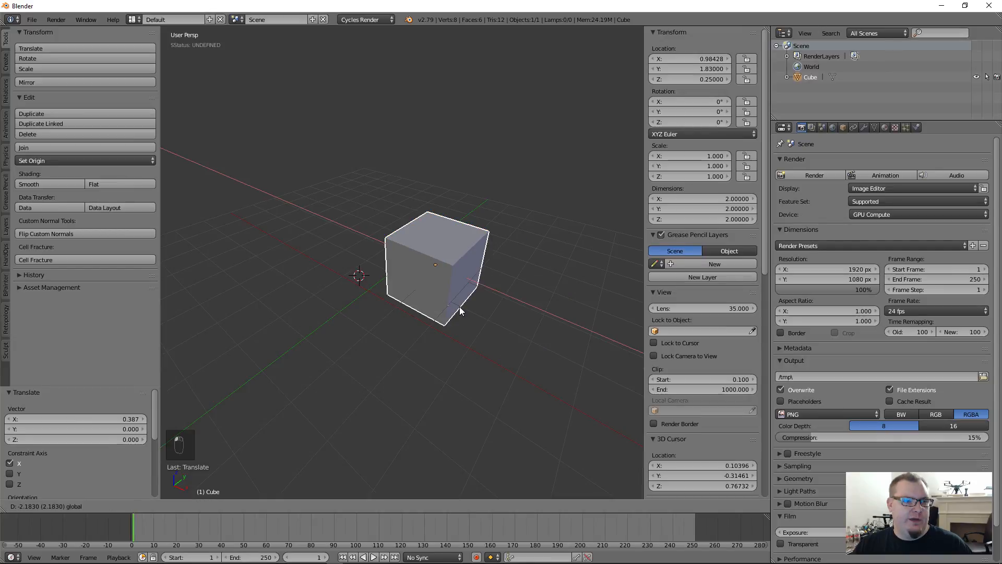
click(428, 259)
key(g)
key(y)
click(399, 253)
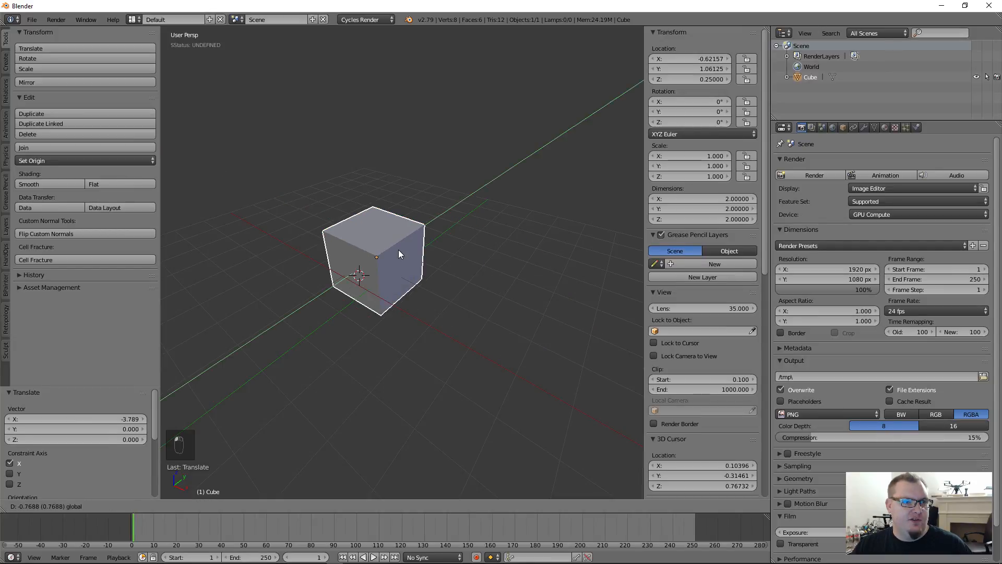
key(g)
key(z)
click(336, 258)
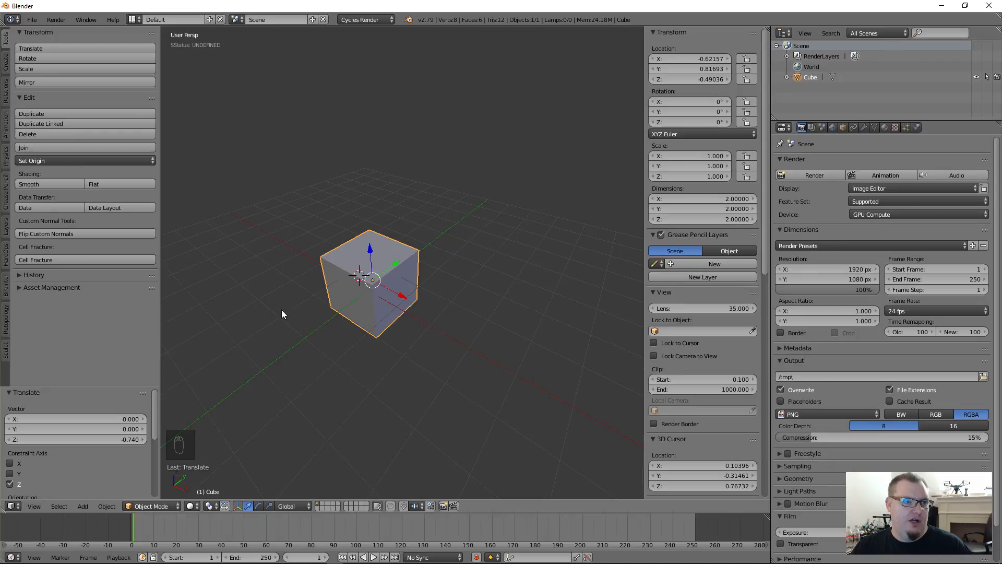
- Delete the cube from the scene
click(105, 506)
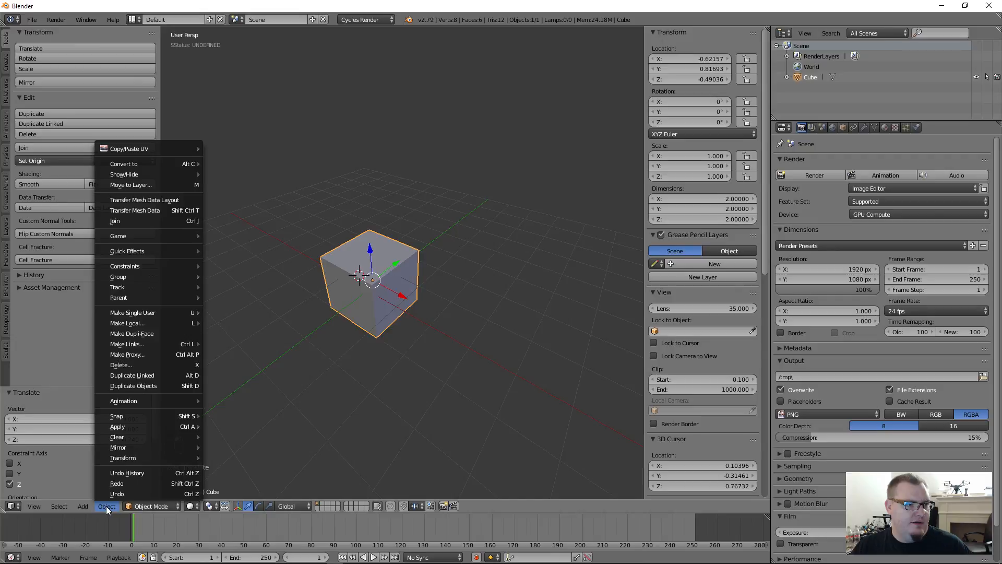
click(132, 366)
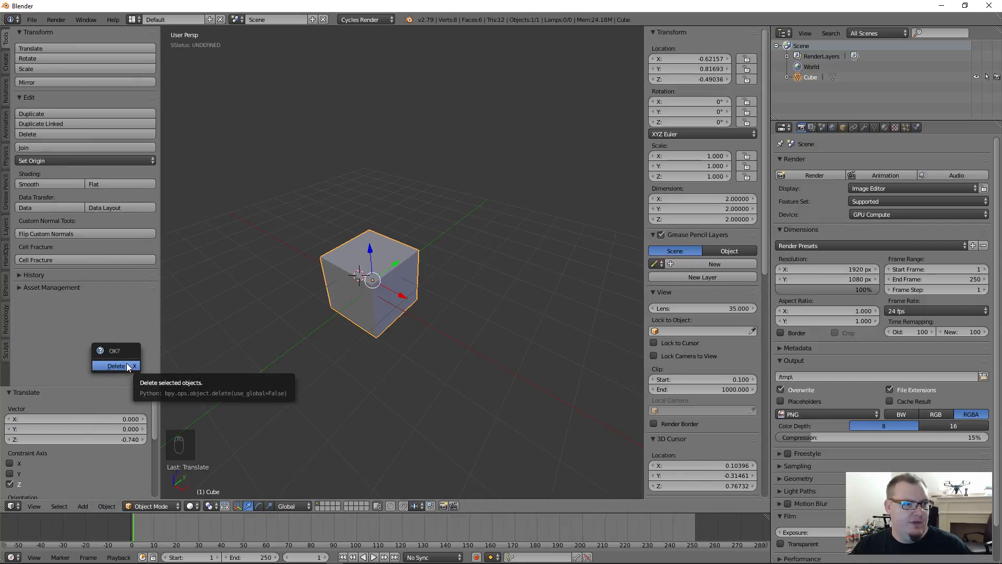
click(126, 364)
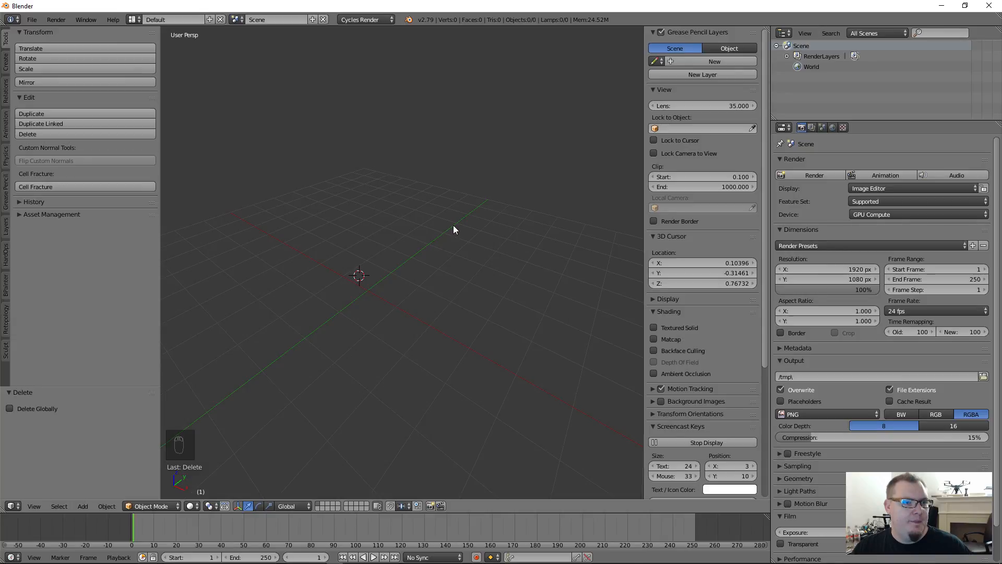
scroll(453, 226, down, 3)
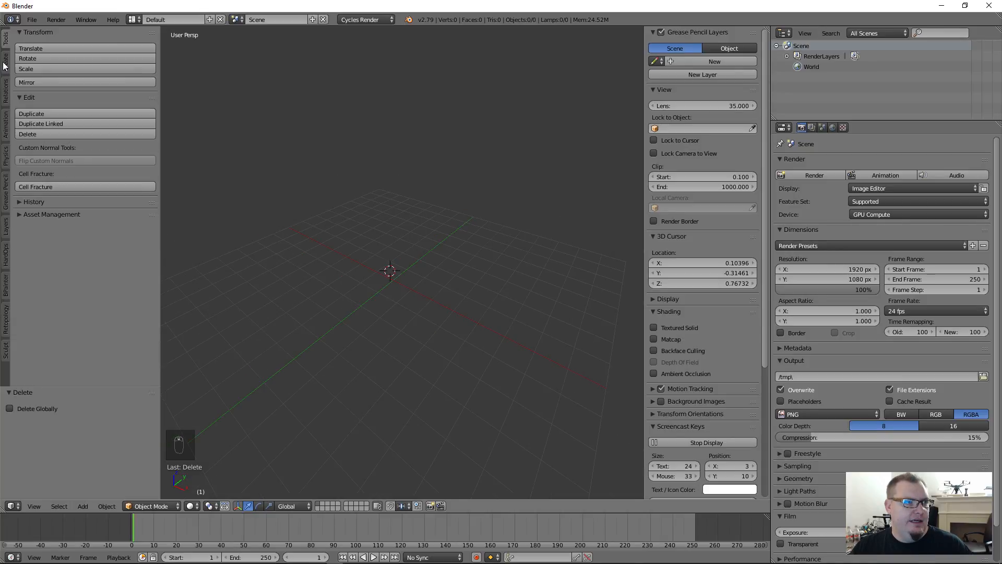
- Add a UV sphere mesh to the empty scene at the 3D cursor
click(106, 506)
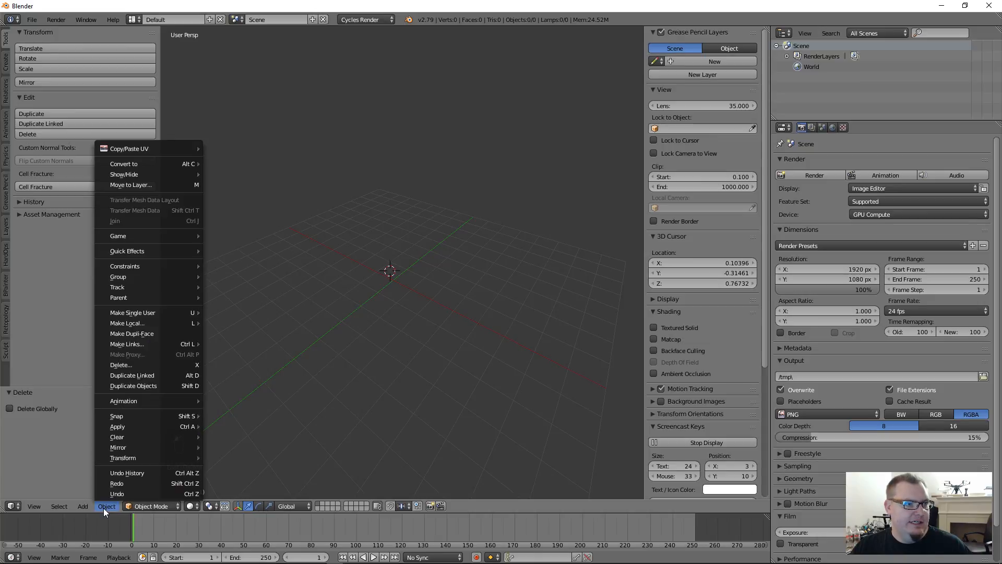
mouse_move(90, 509)
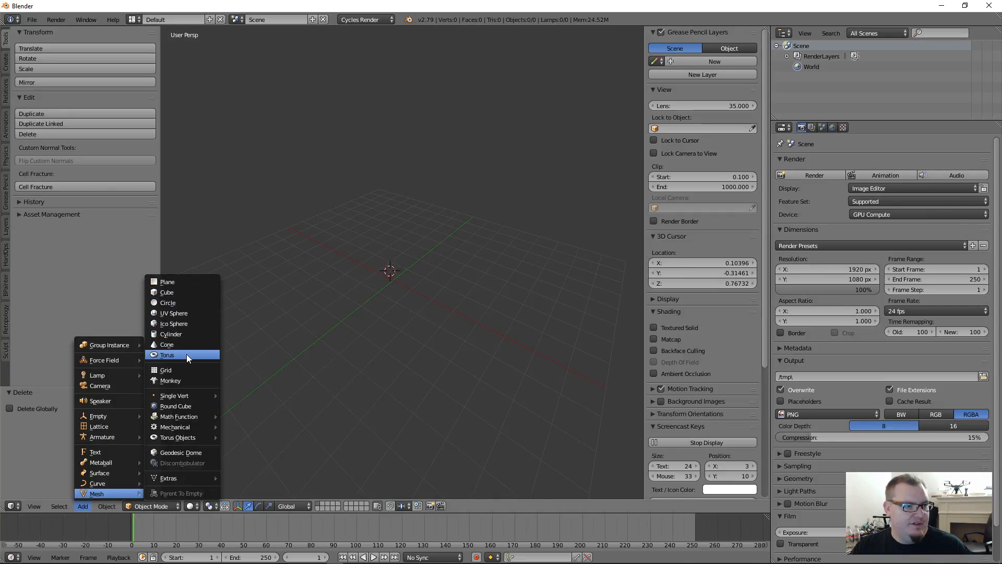
click(183, 313)
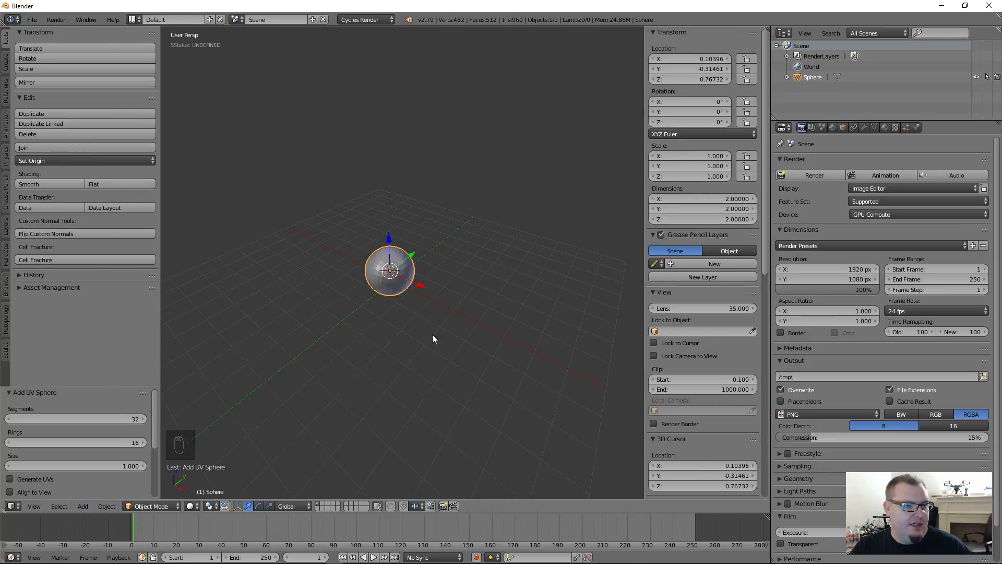
scroll(384, 300, up, 5)
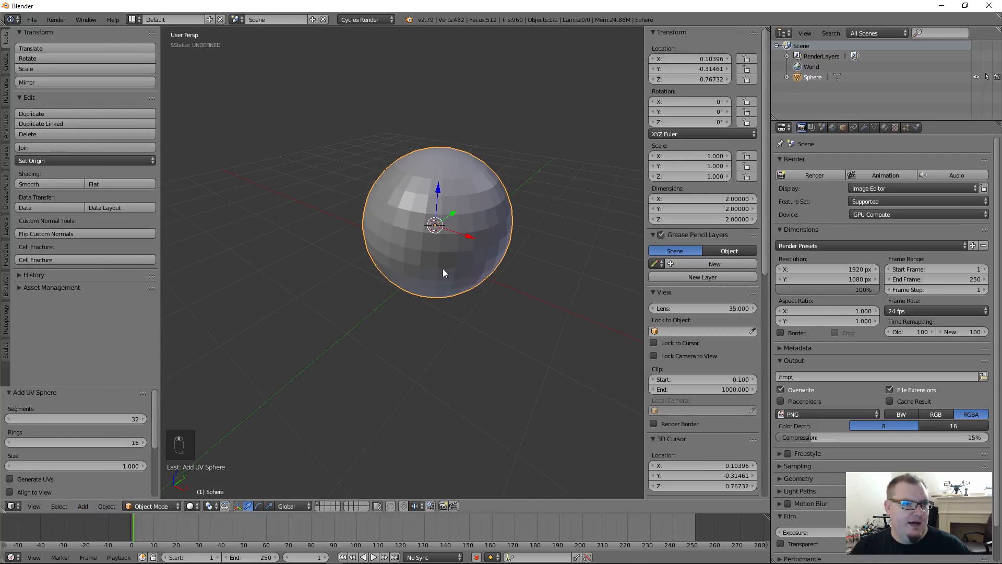
middle_drag(443, 270, 386, 319)
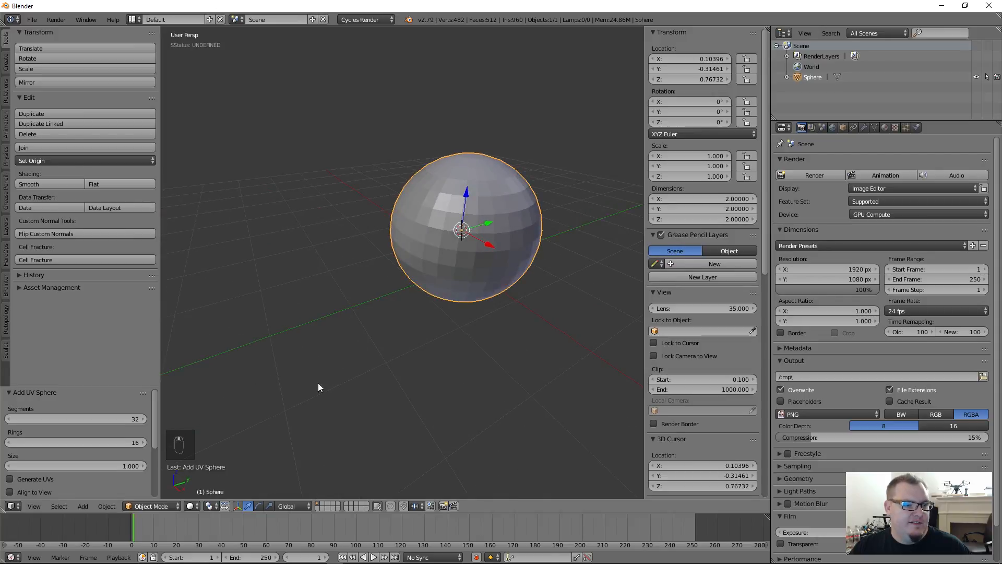
- Scale the sphere to about 0.808 along Z and move it about 0.258 along X with the transform handles
click(260, 505)
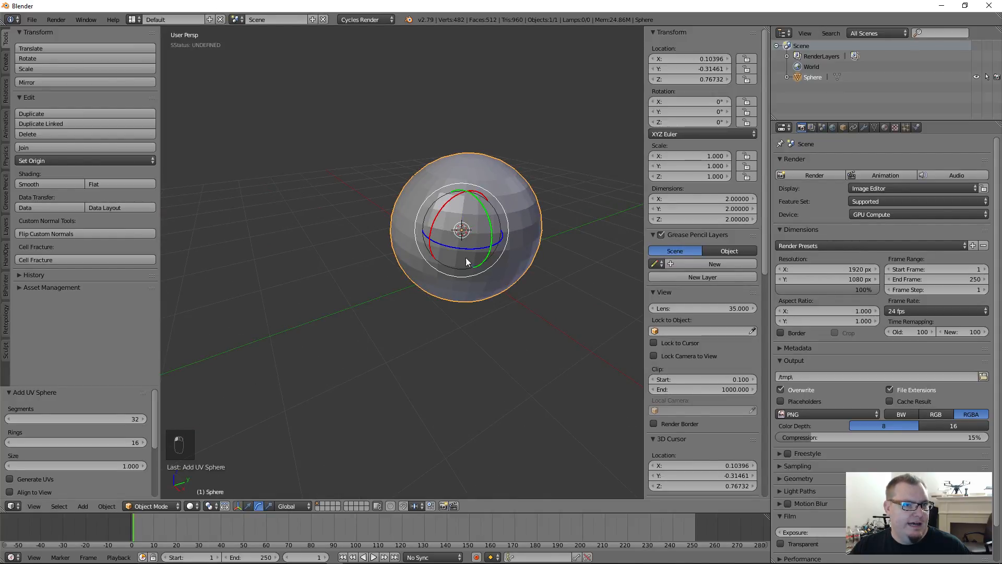
click(268, 505)
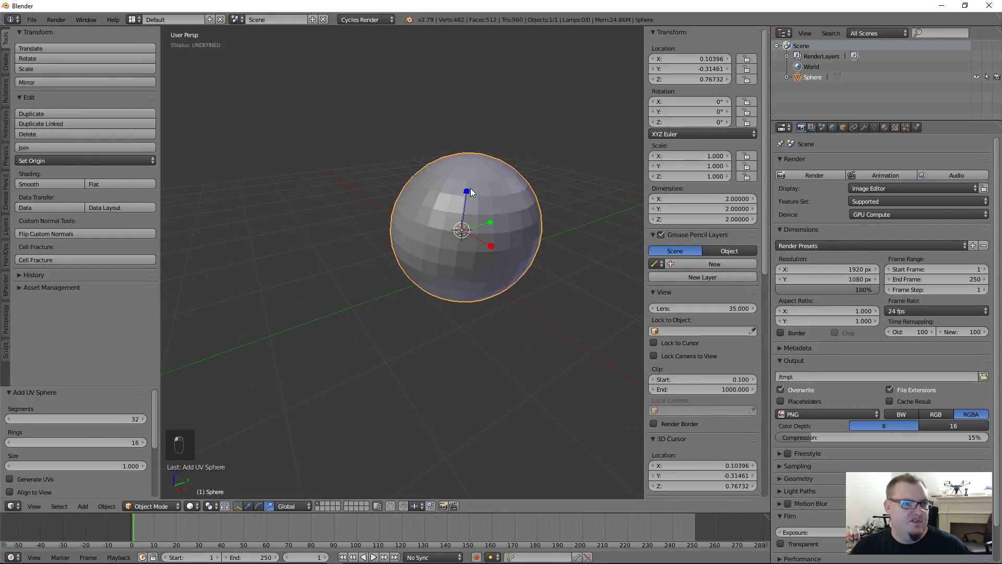
mouse_move(469, 191)
mouse_down()
mouse_move(483, 143)
mouse_move(474, 205)
mouse_up()
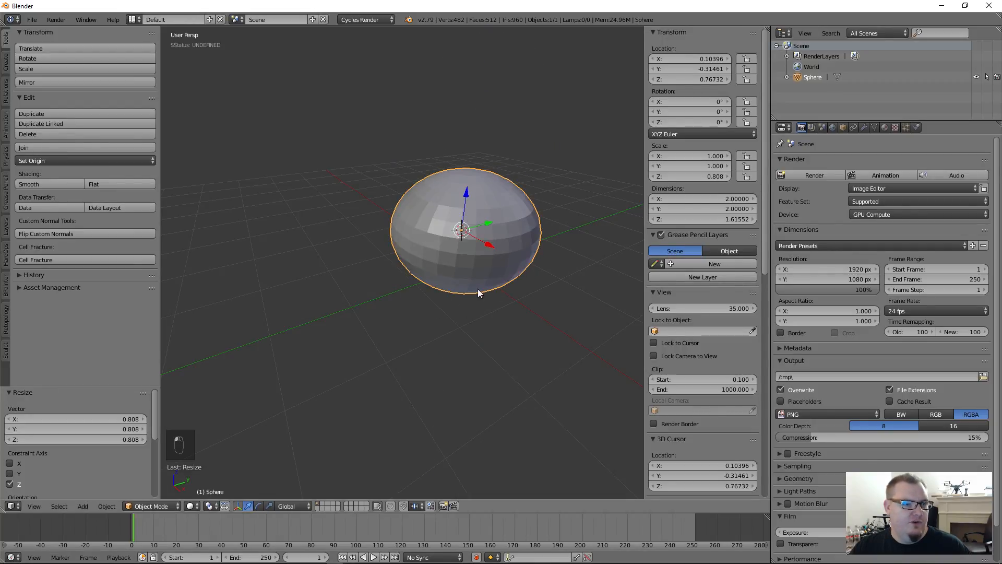
mouse_move(486, 246)
mouse_down()
mouse_move(532, 282)
mouse_move(500, 256)
mouse_up()
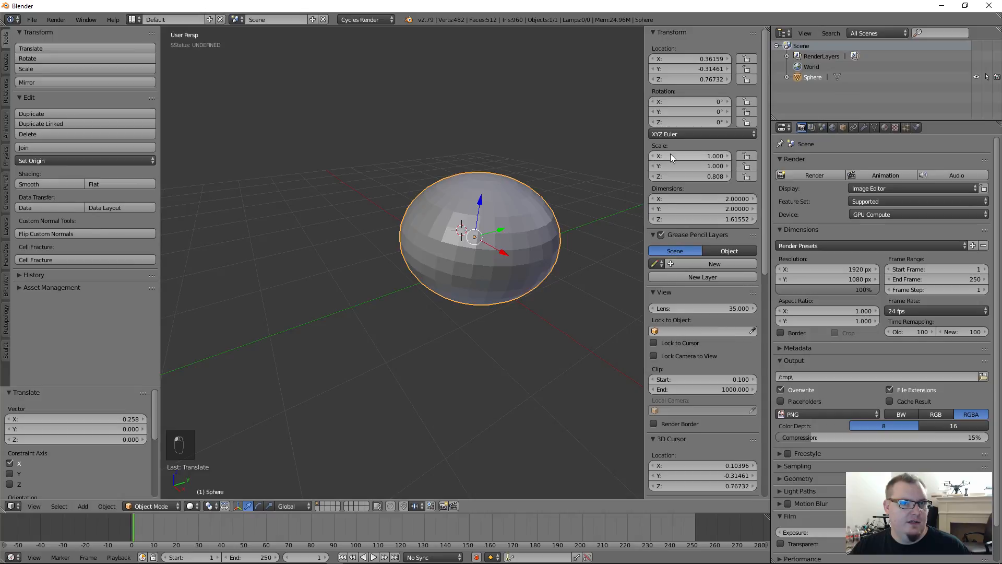
- Set the sphere's X scale to 1.2, and reset its scale to 1 on all three axes
click(684, 155)
text(1.2)
key(Return)
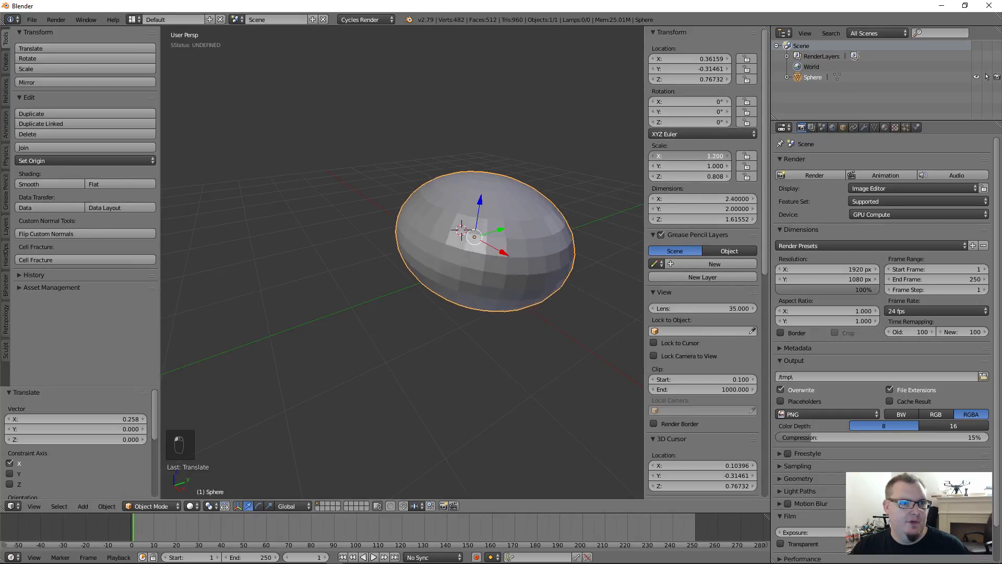
drag(714, 156, 697, 173)
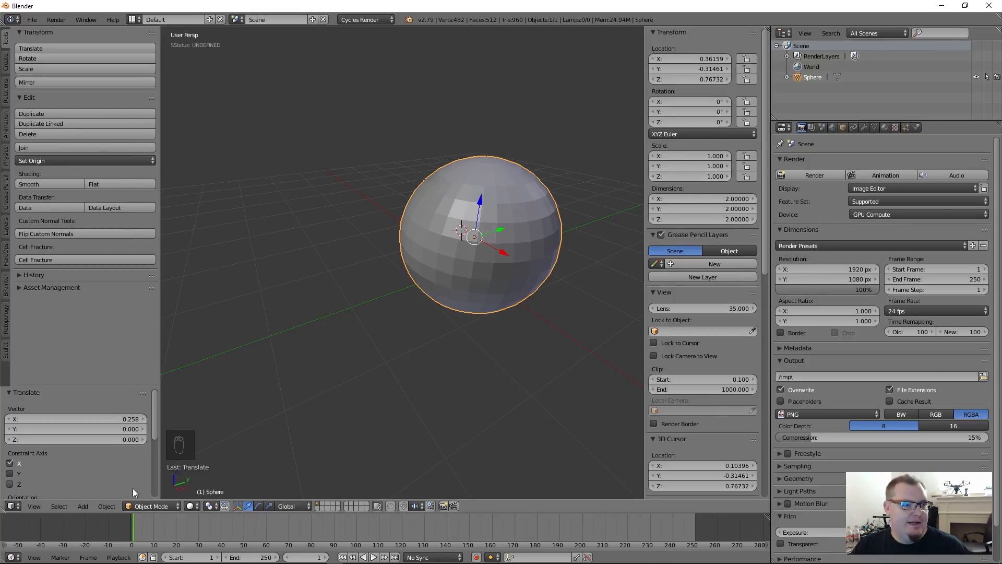
- Delete the sphere from the scene
click(106, 506)
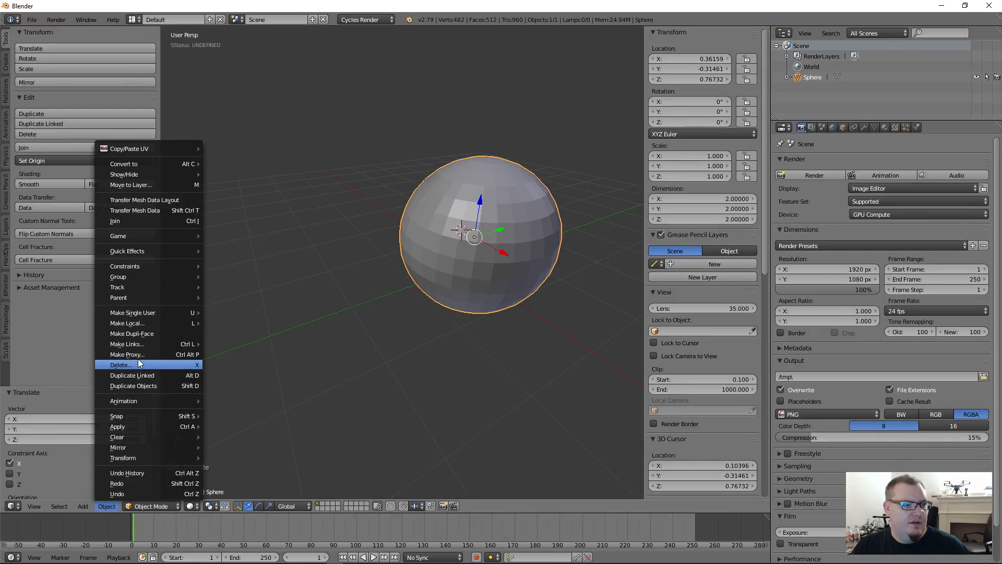
click(198, 355)
click(110, 506)
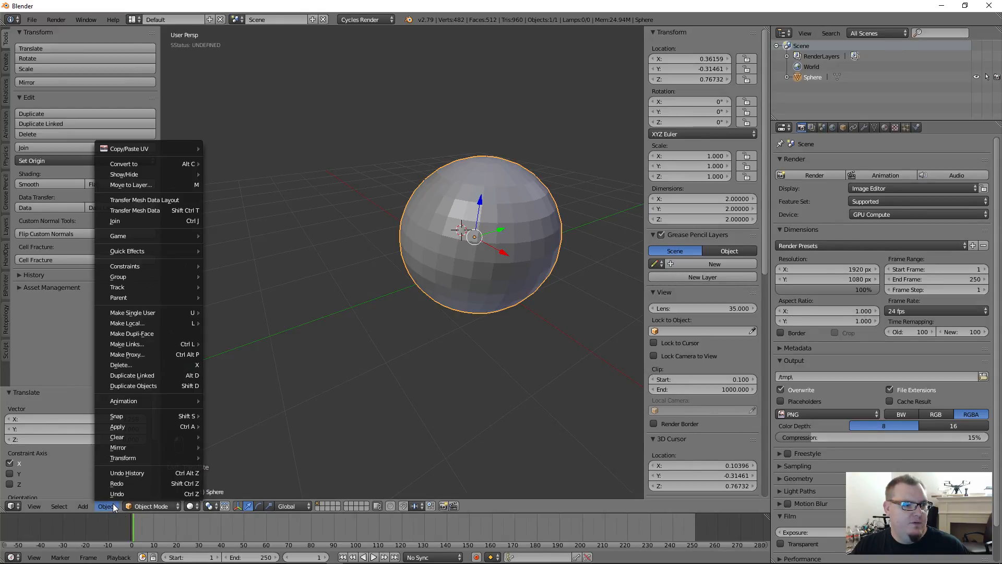
click(133, 365)
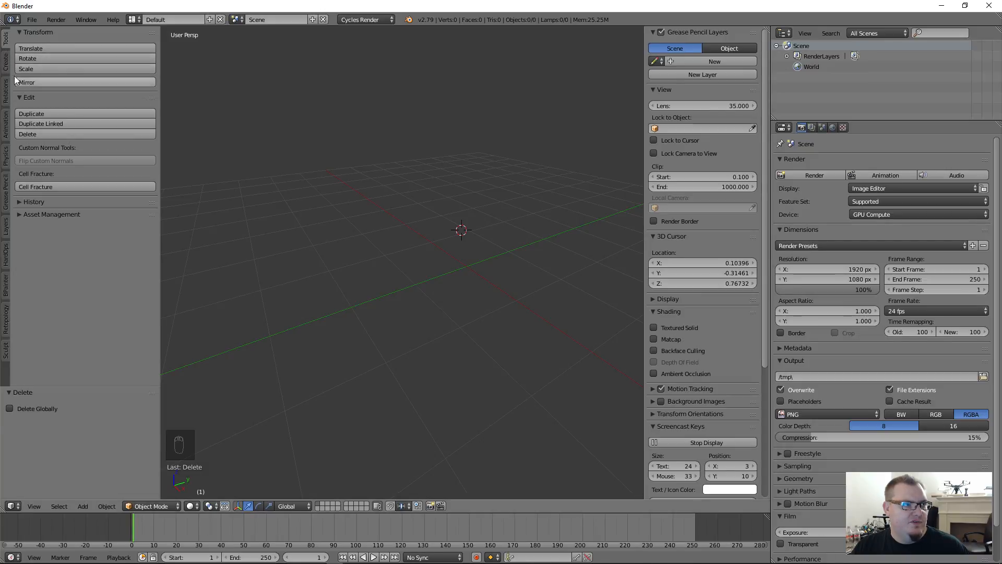
- Display the creation tools for primitives in the tool shelf
click(6, 62)
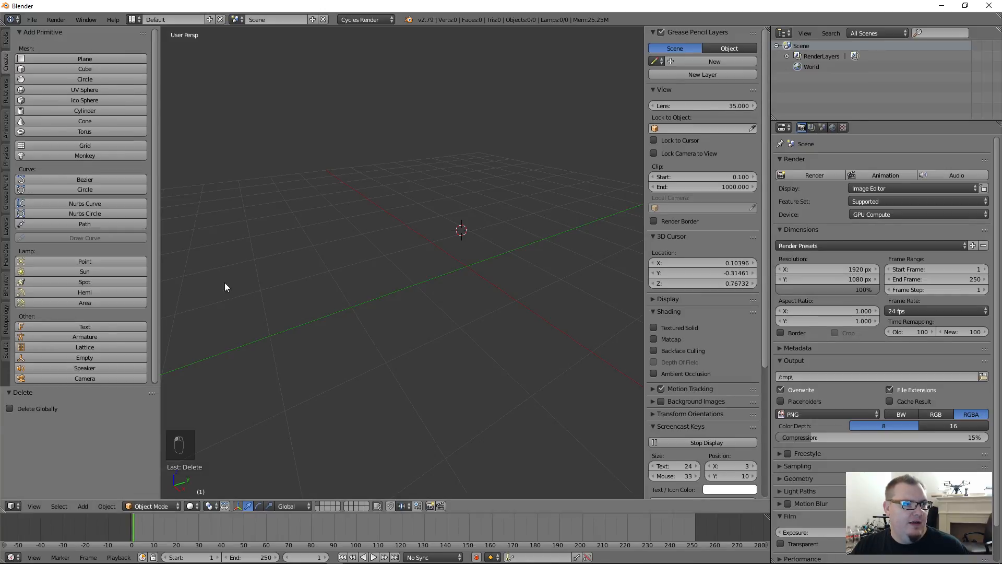
click(83, 506)
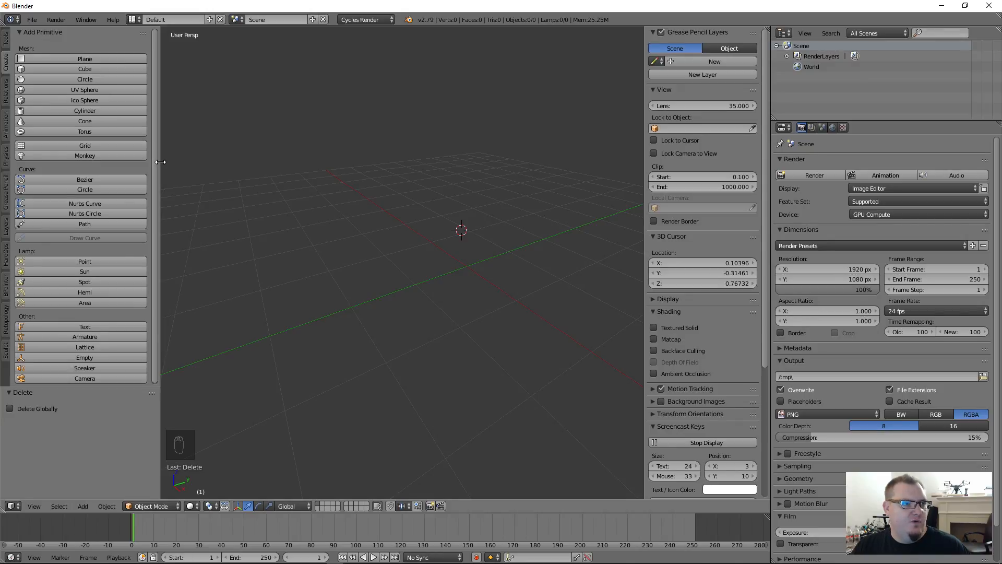
- Hide the tool shelf and the properties region, restore both, and hide and restore the properties region once more
drag(162, 162, 3, 161)
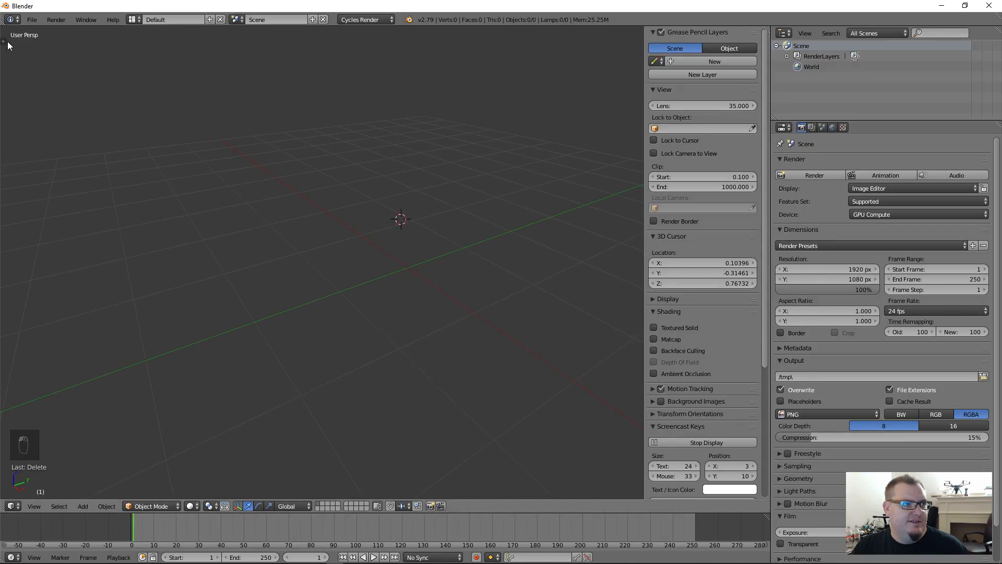
drag(643, 65, 751, 48)
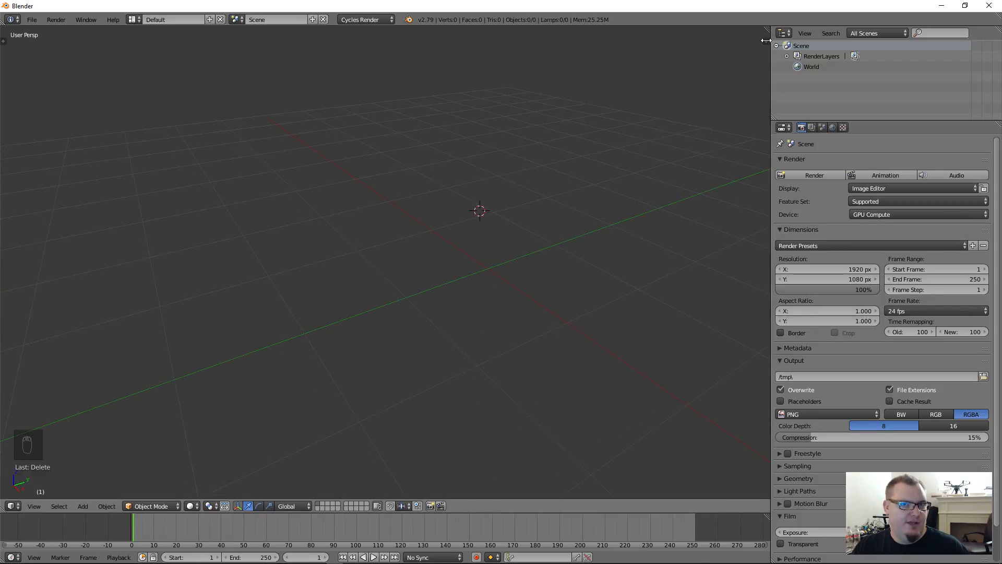
click(765, 41)
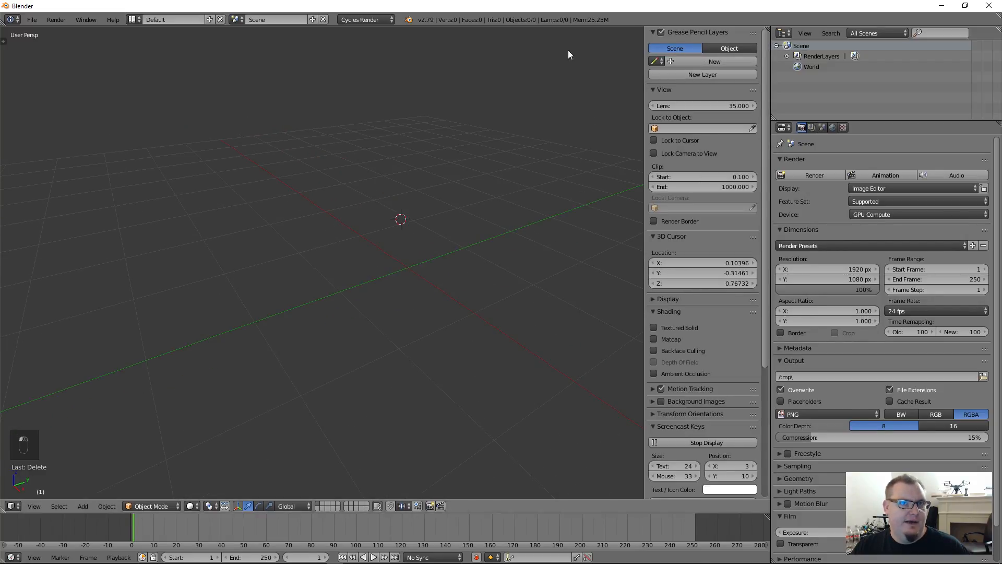
click(4, 41)
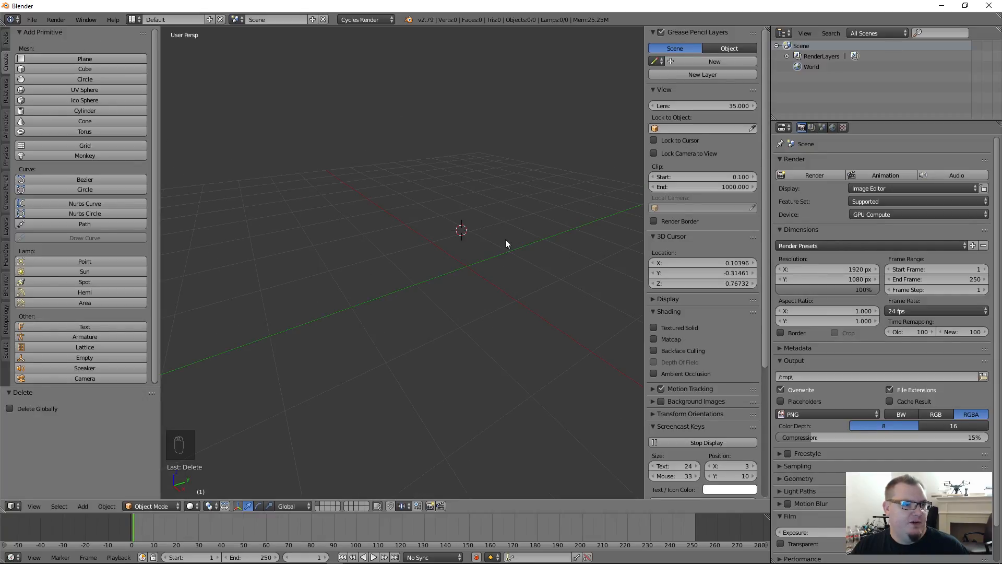
drag(645, 209, 753, 204)
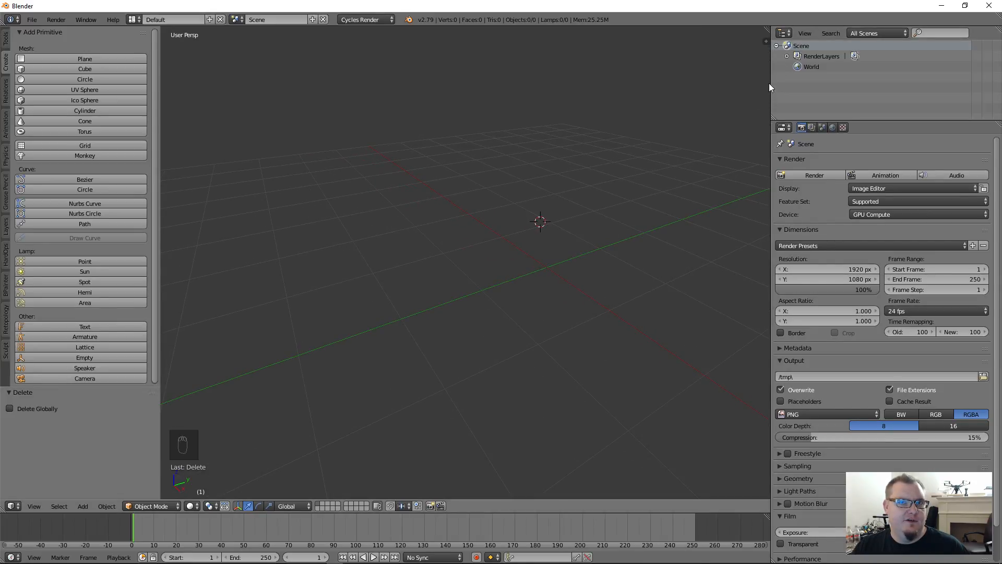
key(n)
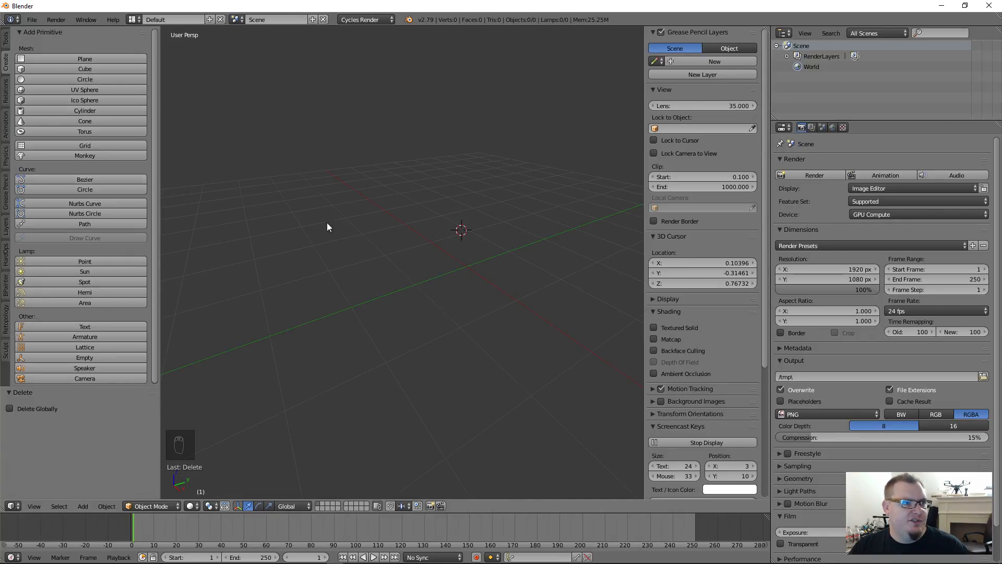
- Place the 3D cursor at about X 0.202, Y -0.531, Z 0.390 and add a plane there
middle_drag(512, 258, 490, 250)
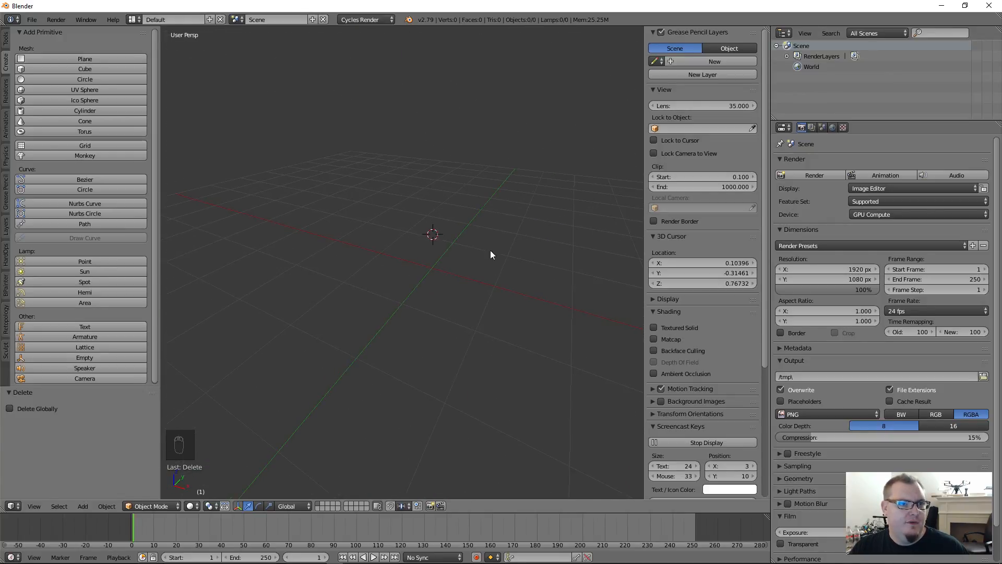
click(431, 266)
middle_drag(434, 291, 437, 315)
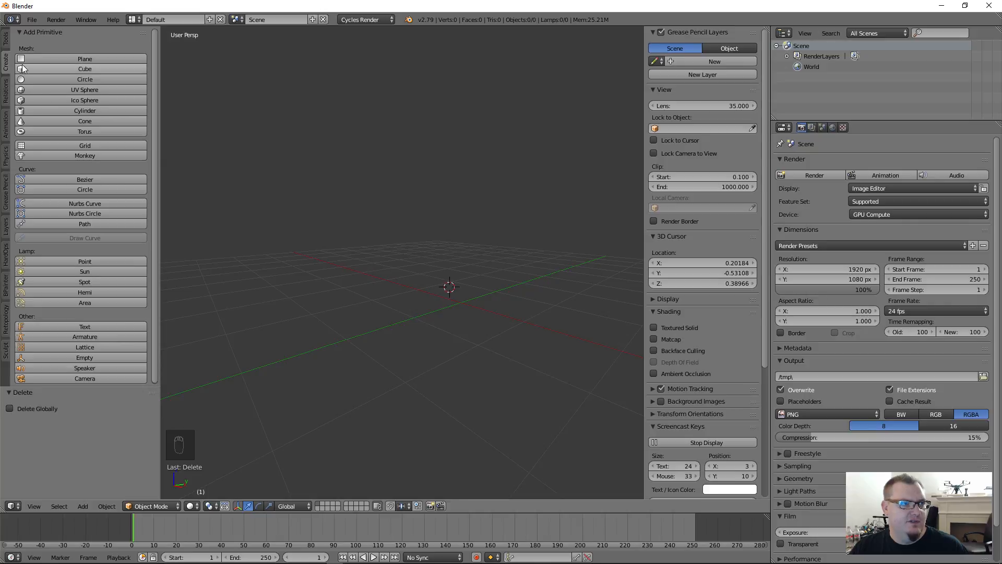
click(82, 58)
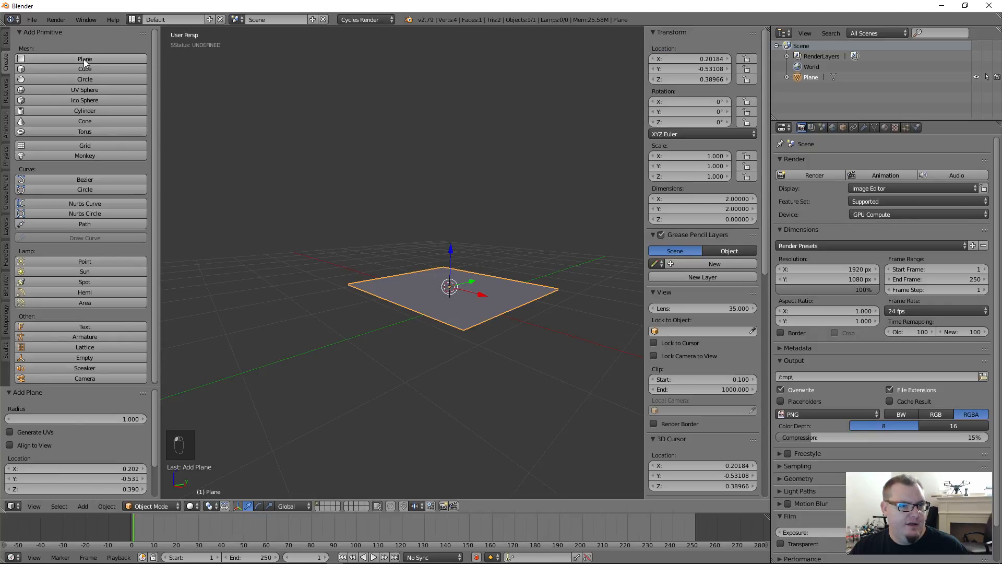
- Place the 3D cursor beyond the plane at about X -1.057, Y 1.739, Z 1.044 and add a cube there
middle_drag(493, 316, 464, 270)
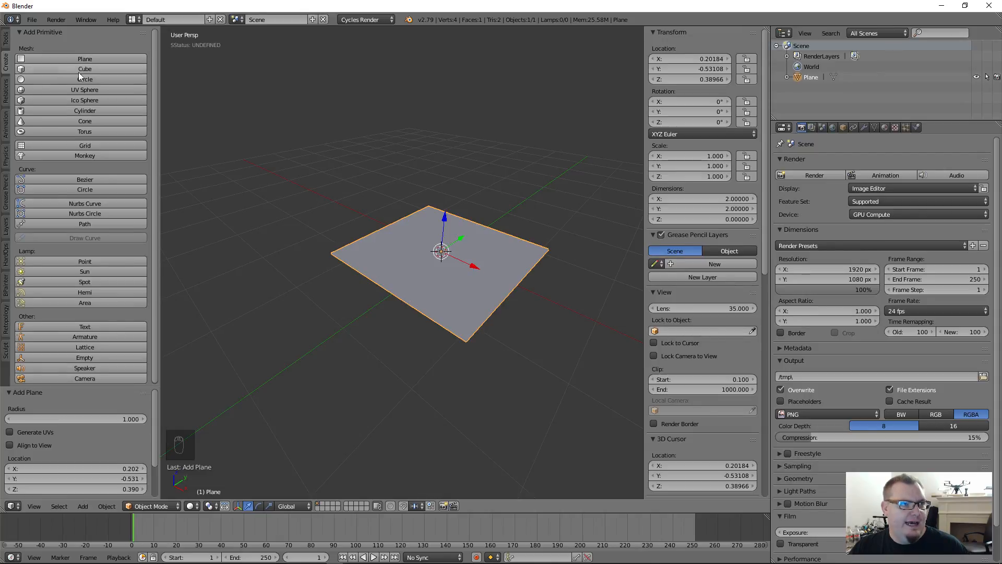
middle_drag(374, 261, 371, 284)
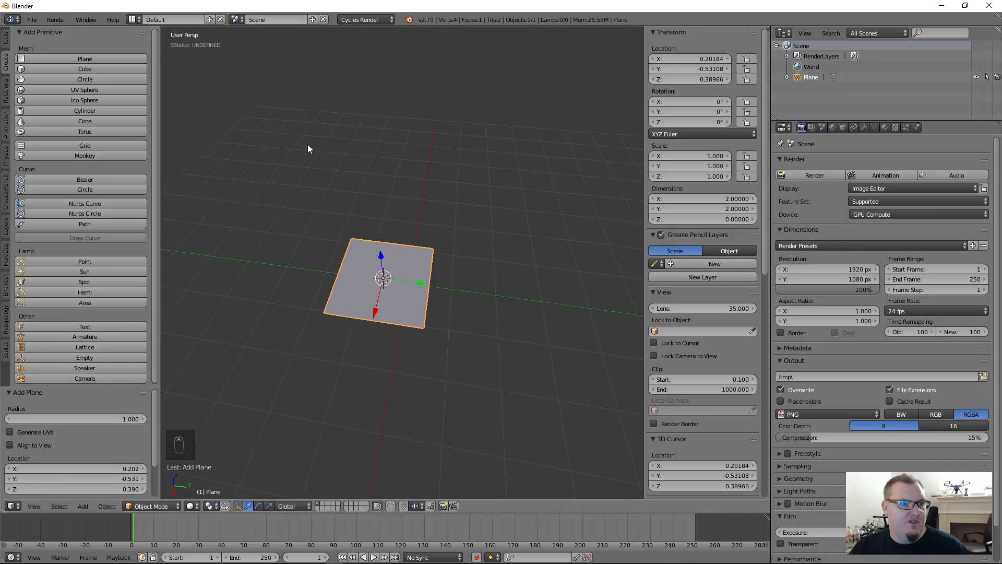
click(494, 228)
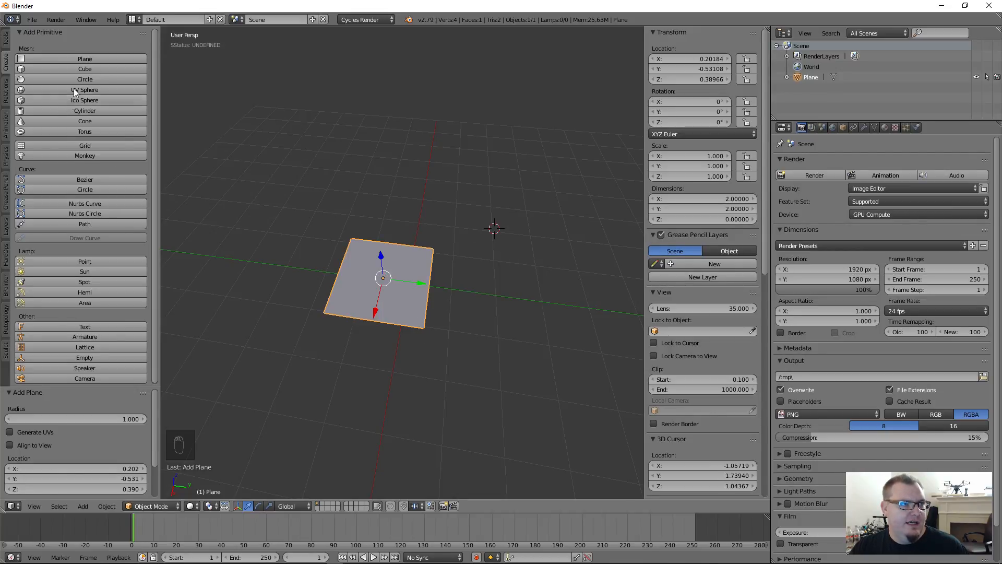
click(80, 68)
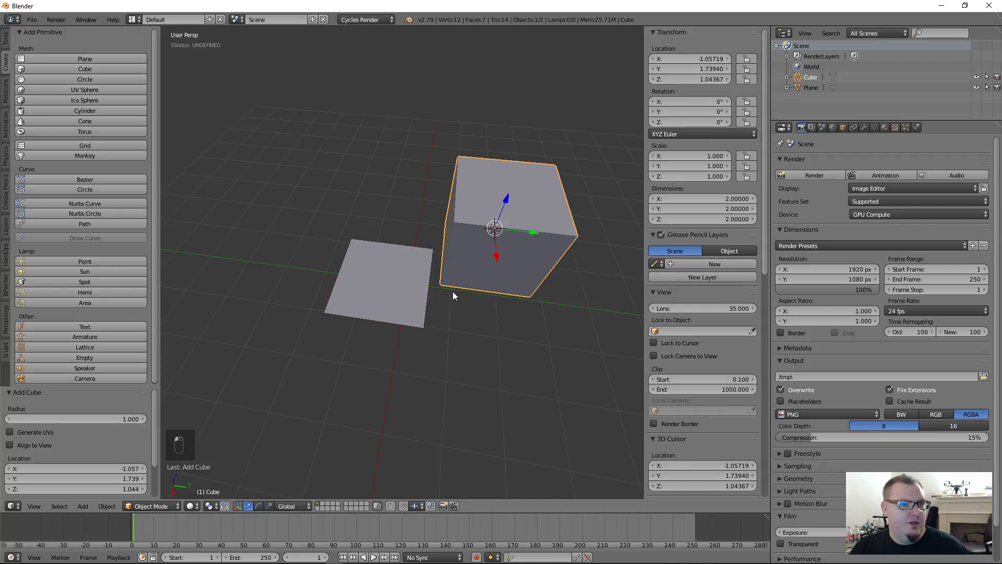
- Place the 3D cursor away from both objects at about X -2.775, Y -3.020, Z 1.398 and add a UV sphere there
middle_drag(421, 263, 422, 299)
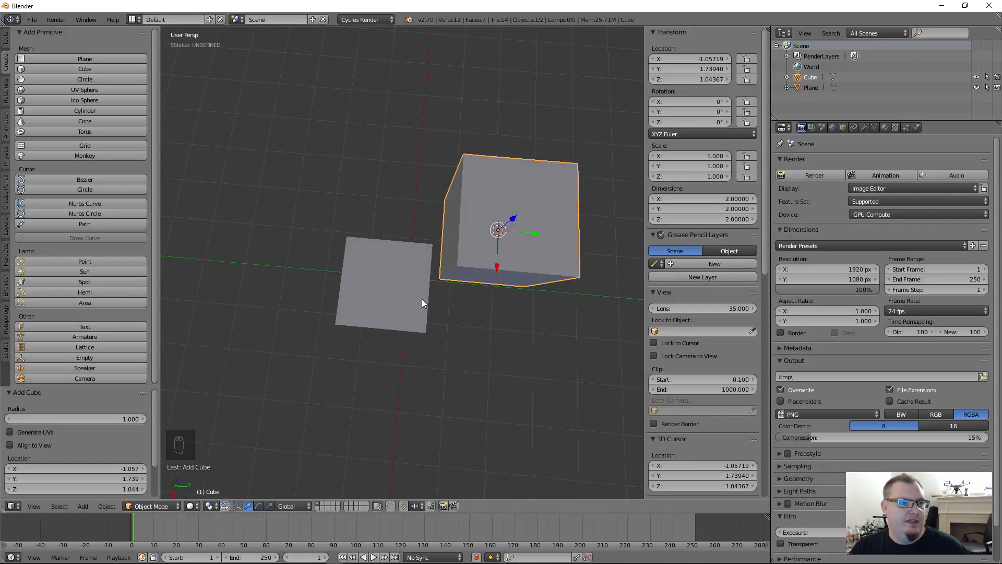
click(277, 125)
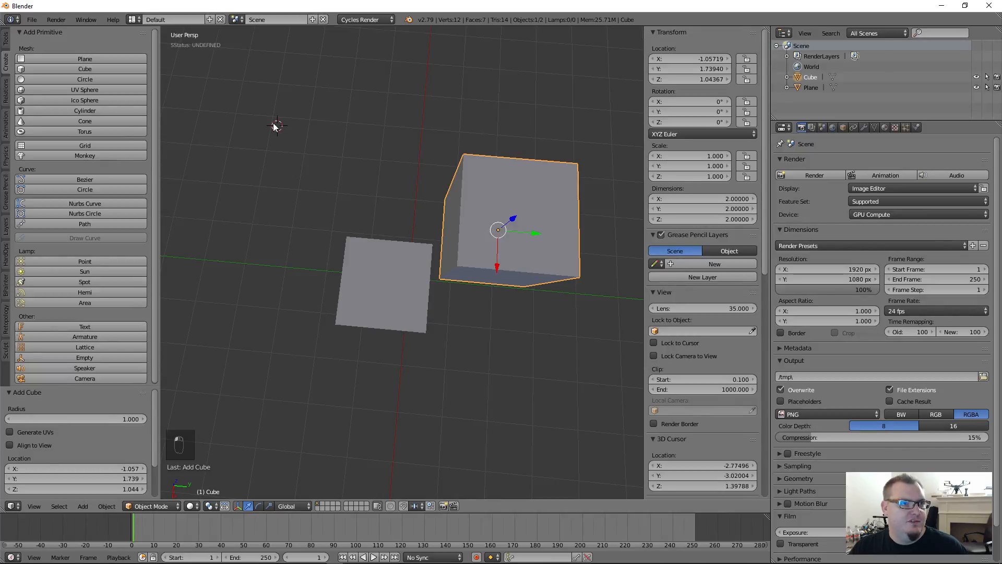
click(106, 90)
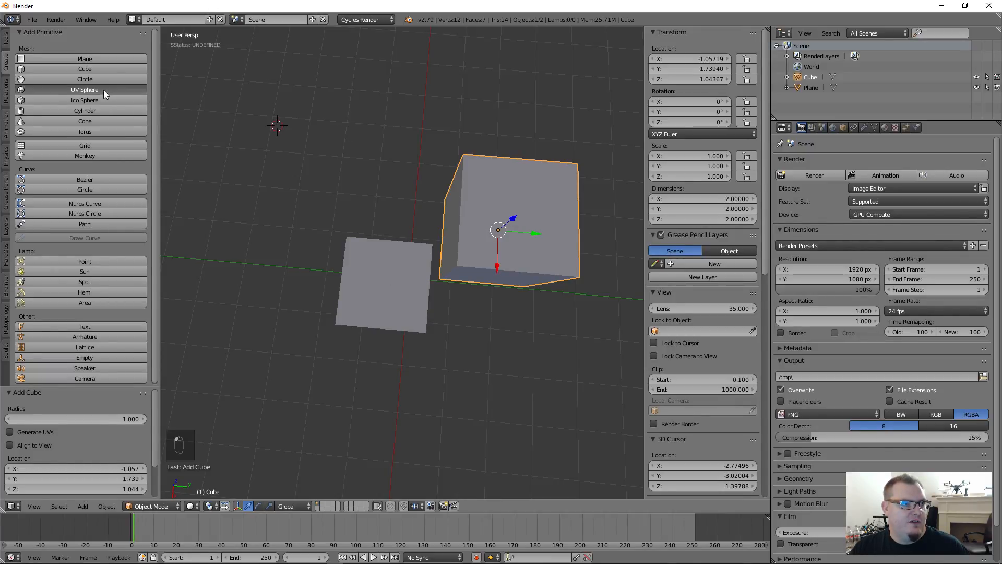
- Select the cube, the plane and the sphere one after another, leaving the sphere selected
middle_drag(287, 151, 394, 229)
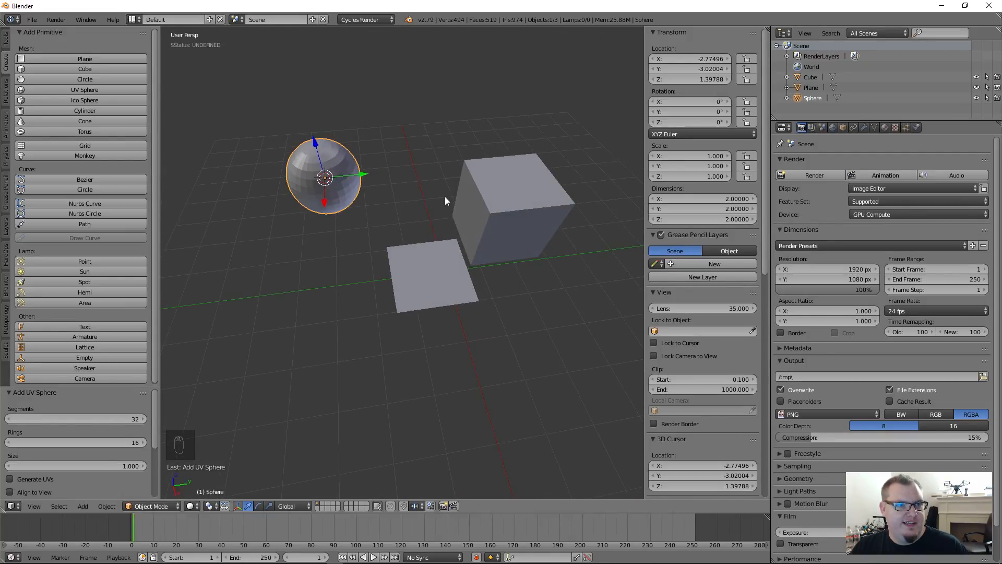
right_click(475, 193)
right_click(430, 290)
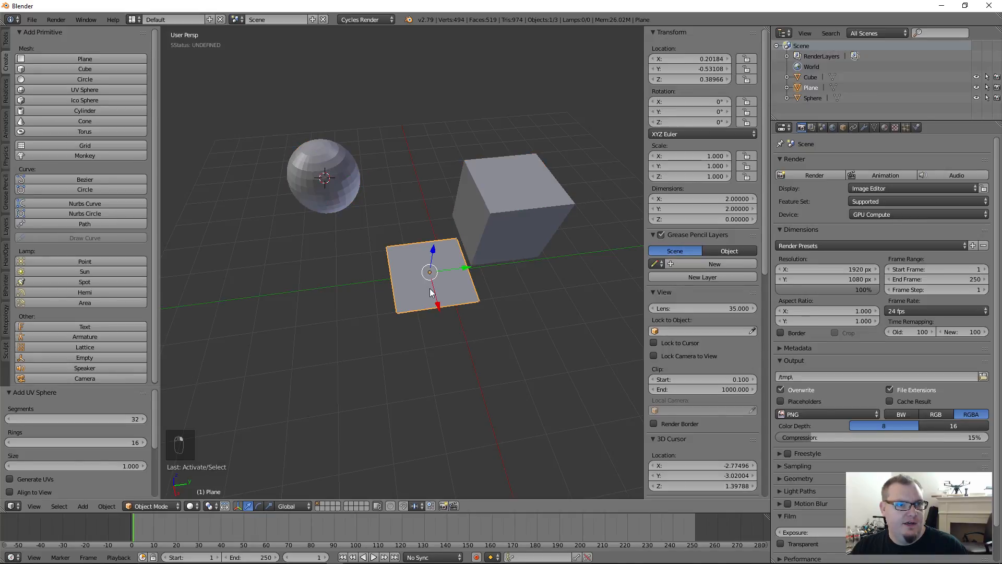
right_click(334, 200)
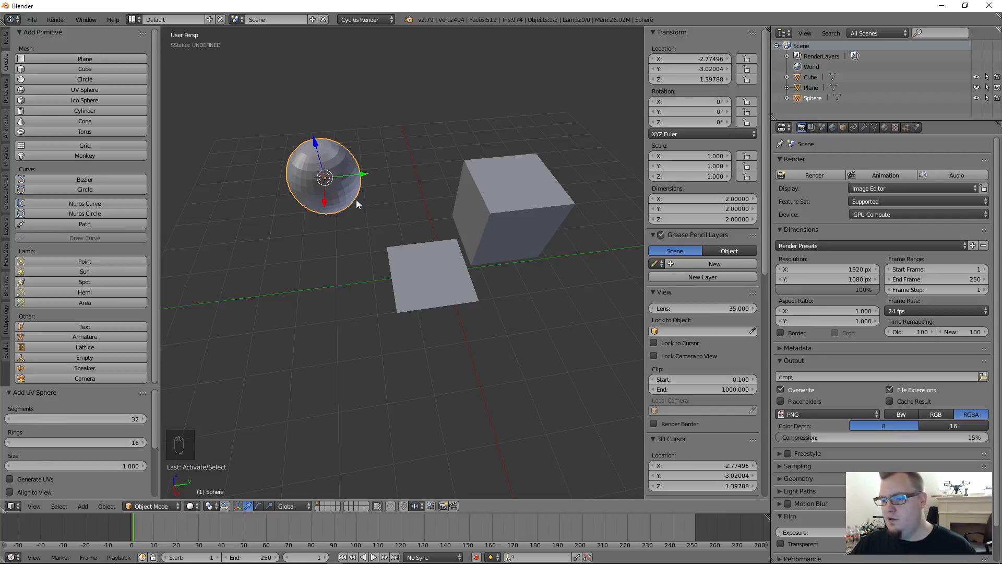
- Select the cube, the plane and the UV sphere in turn, and rotate the sphere to 25.6° about X
right_click(489, 231)
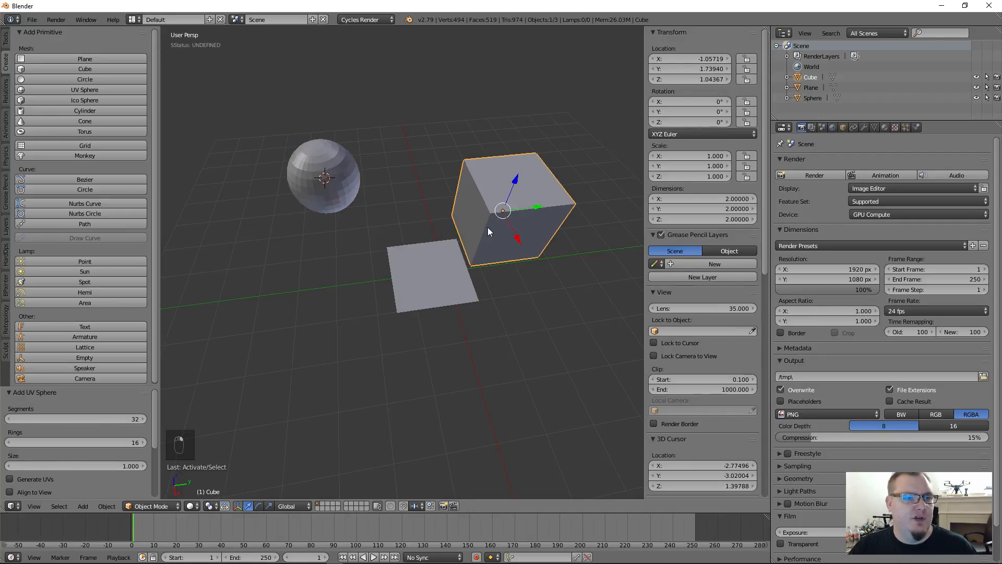
right_click(443, 282)
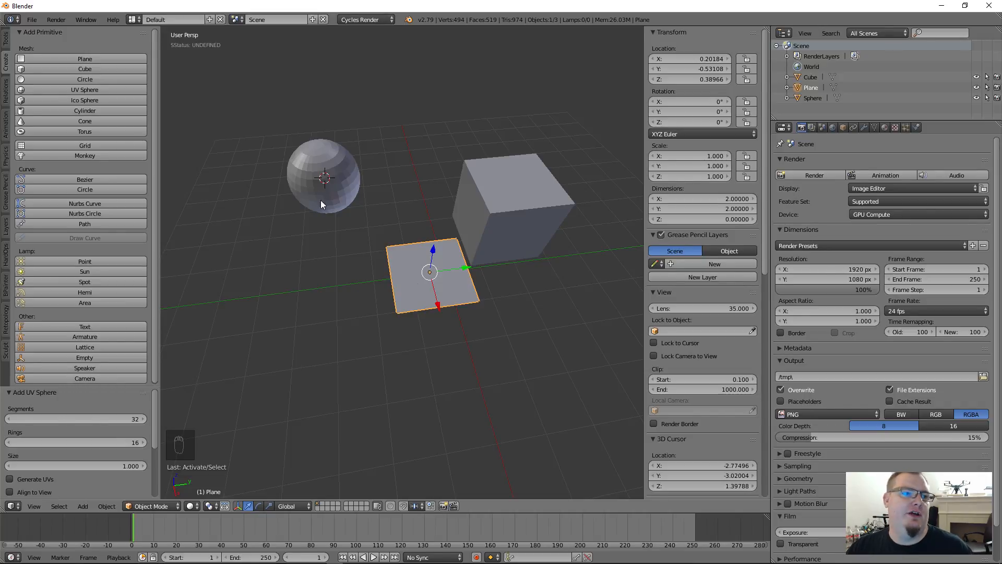
right_click(326, 173)
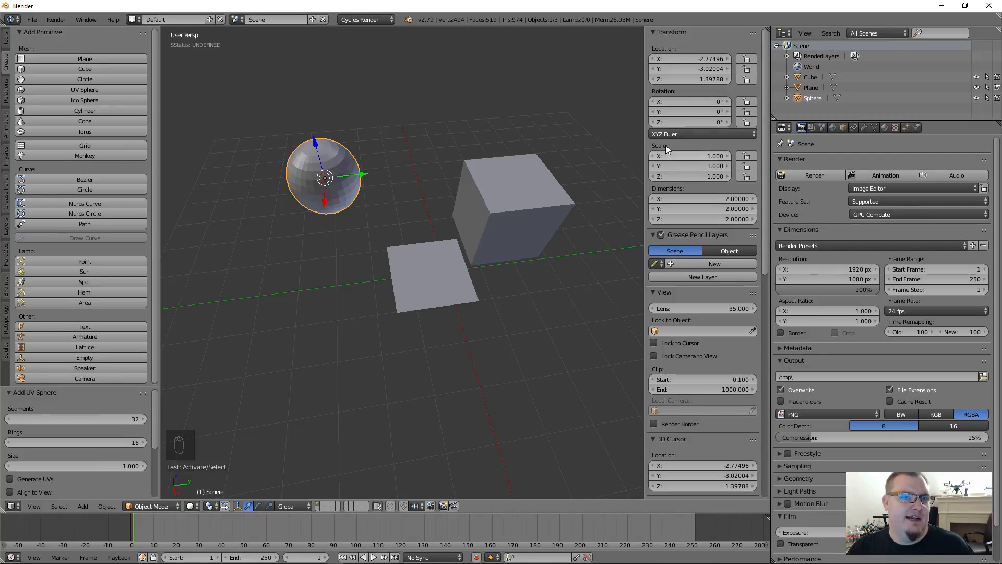
mouse_move(678, 101)
mouse_down()
mouse_move(727, 101)
mouse_move(682, 100)
mouse_up()
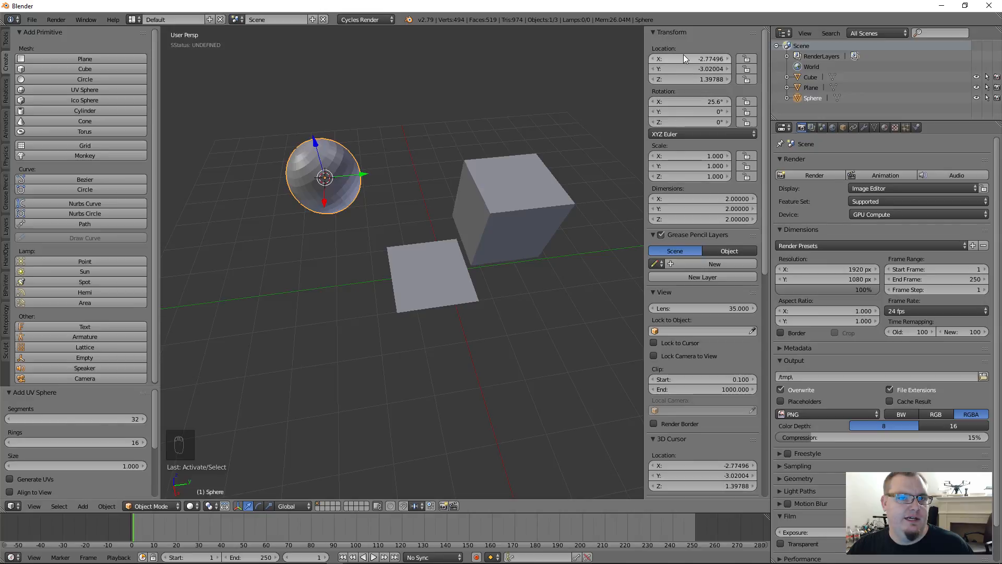
- Move the cube to about X -0.967 and shift the plane about -1.195 along the Y axis
right_click(490, 255)
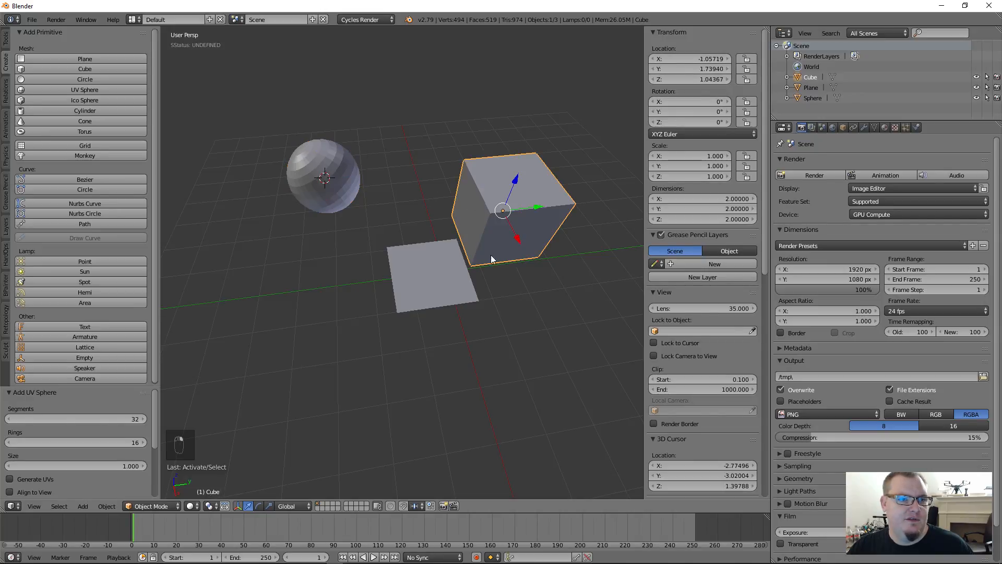
drag(684, 58, 684, 58)
right_click(450, 293)
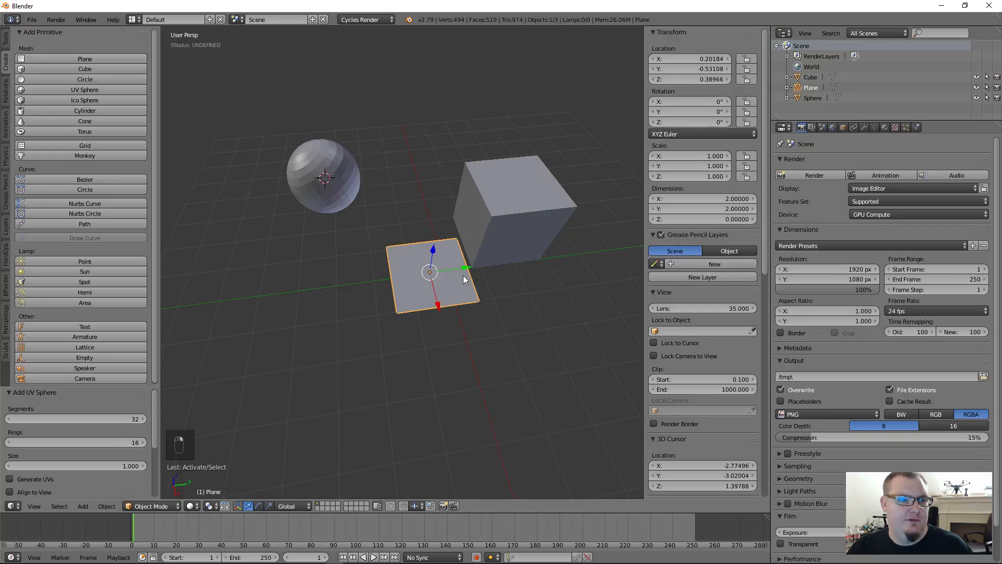
drag(465, 268, 418, 277)
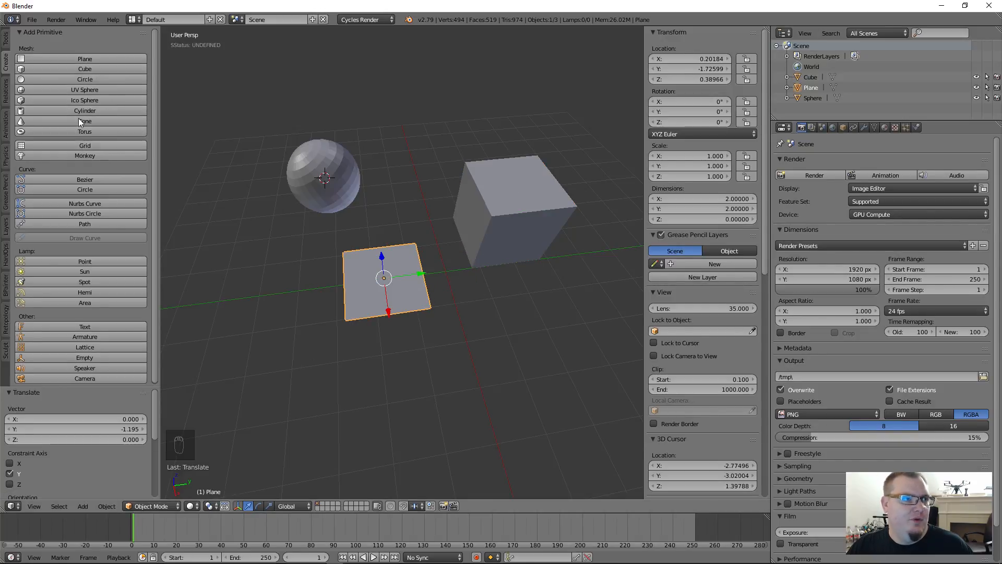
- Add a mesh circle at about X 0.782, Y -5.597, Z -1.387, and select the plane, sphere and cube in turn, ending on the plane
click(255, 345)
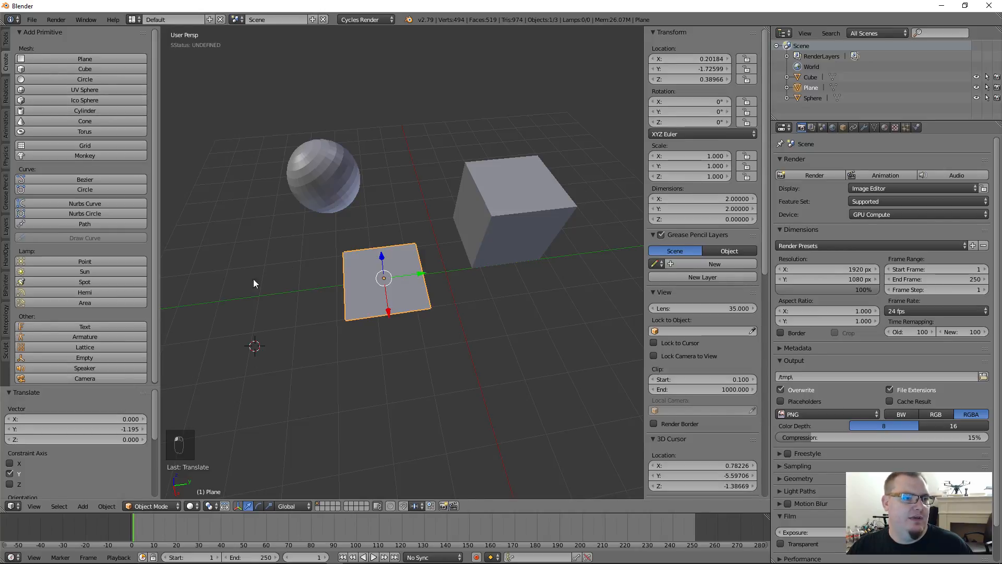
click(103, 79)
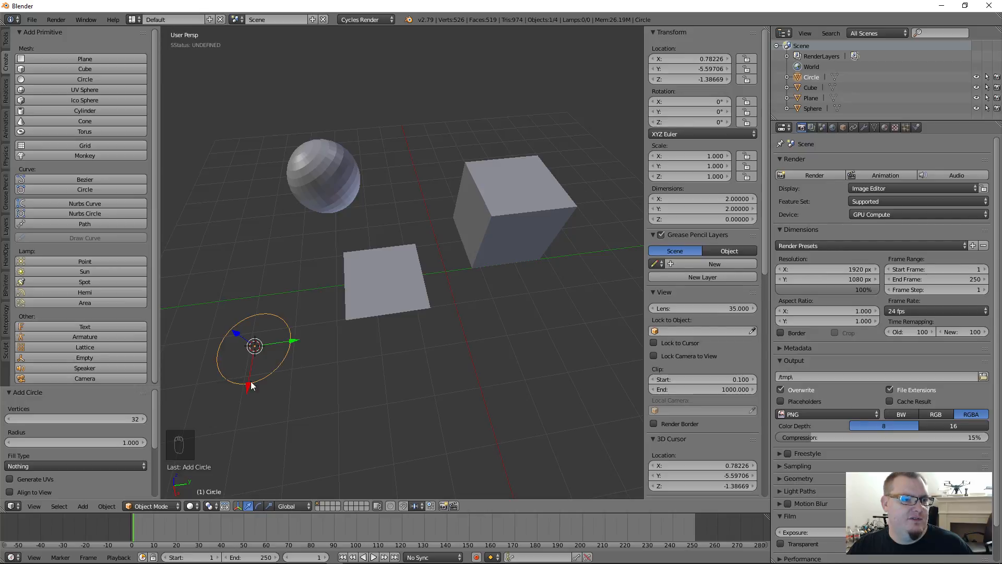
right_click(393, 278)
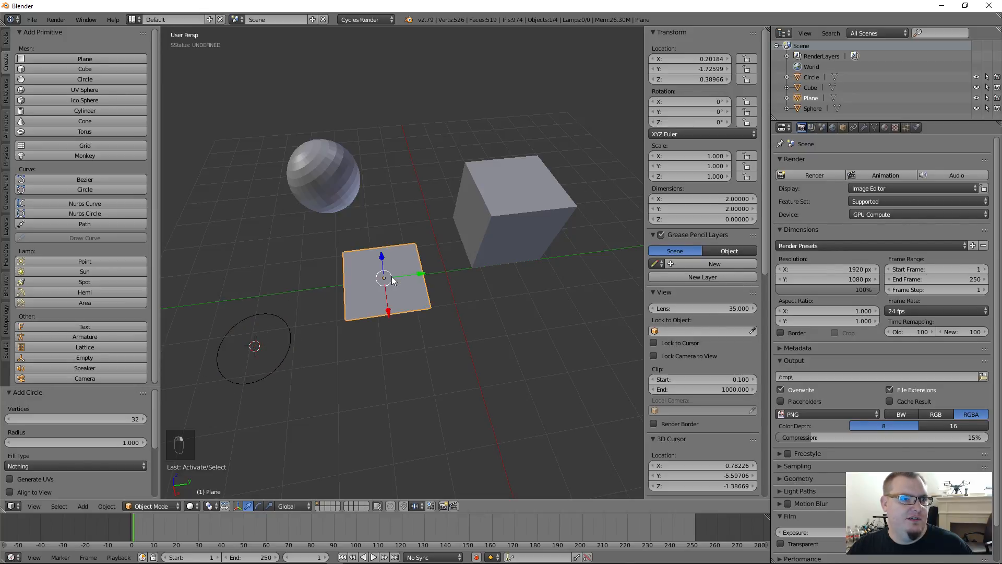
right_click(336, 176)
right_click(533, 214)
right_click(399, 280)
- Add an ico sphere at about X 1.653, Y 1.042, Z -1.275 and a cylinder at about X 1.265, Y 3.655, Z 0.322
click(489, 339)
click(74, 102)
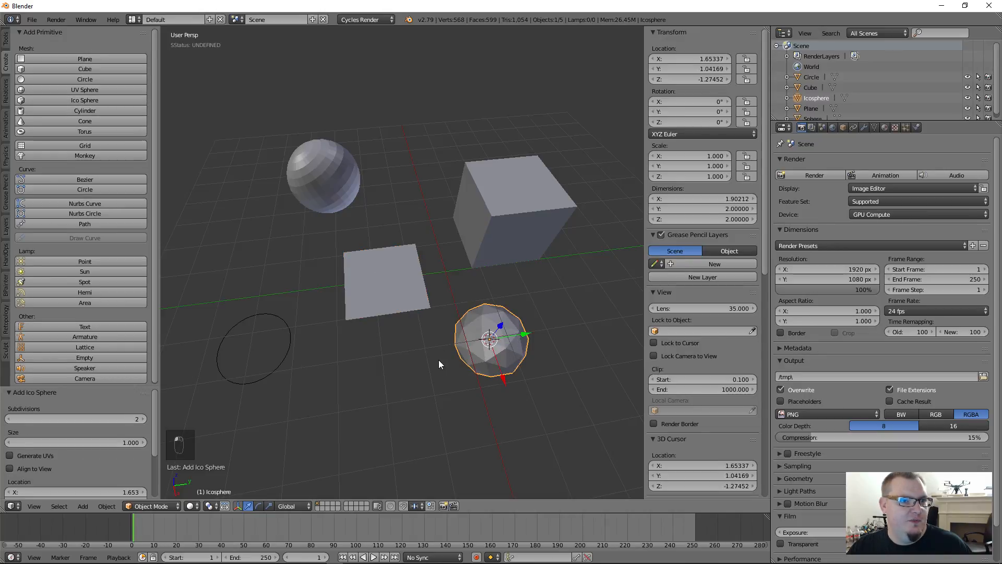
middle_drag(439, 359, 456, 326)
click(576, 295)
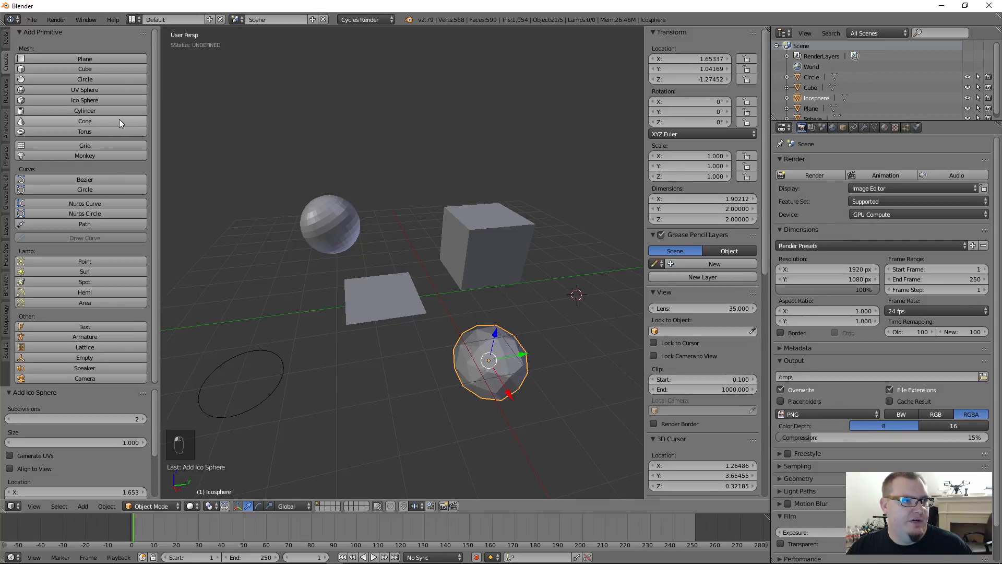
click(102, 110)
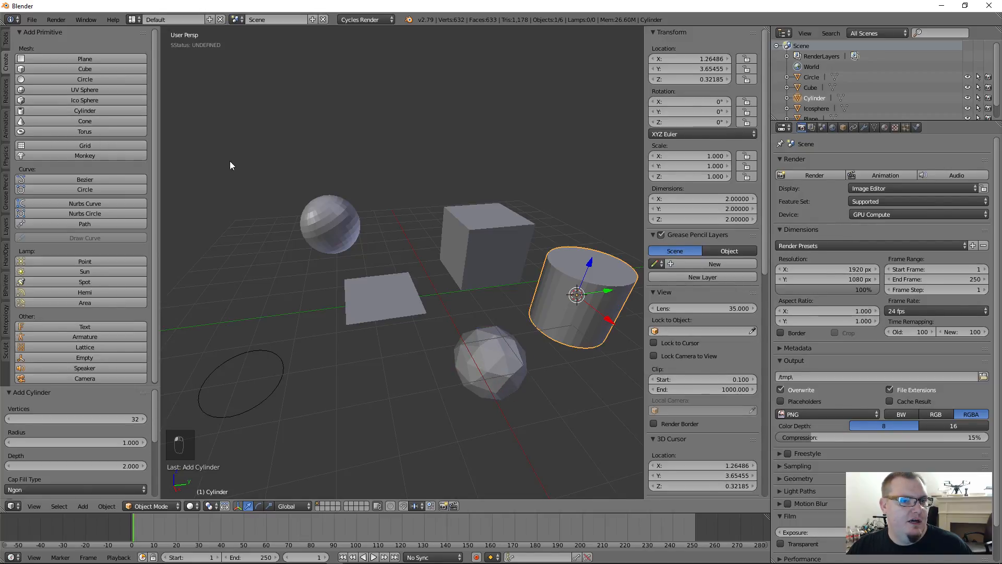
- Add a cone at about X 4.466, Y -2.604, Z 0.230 and a torus at about X 4.054, Y -4.625, Z 1.781
middle_drag(557, 327, 514, 333)
click(331, 314)
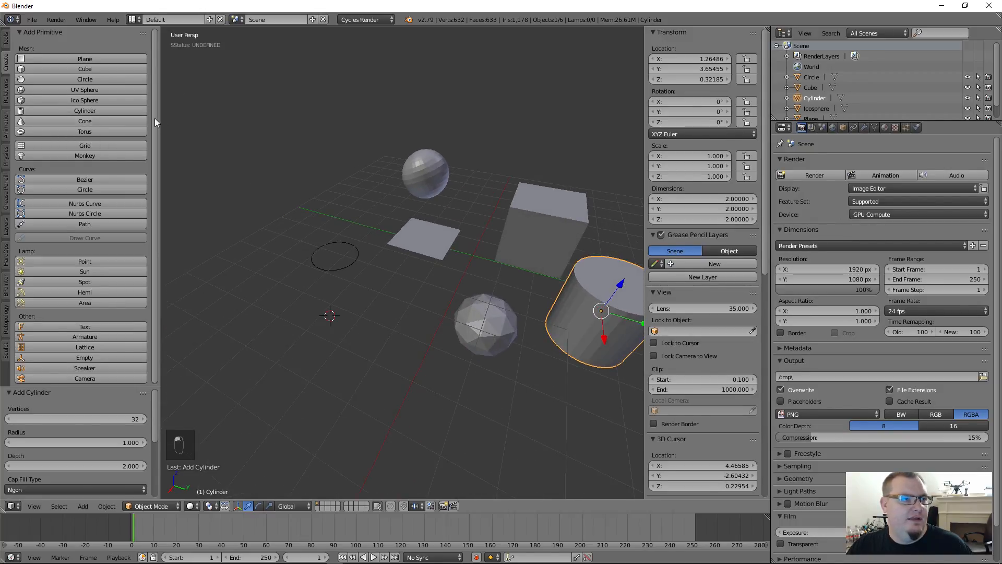
click(85, 121)
click(268, 237)
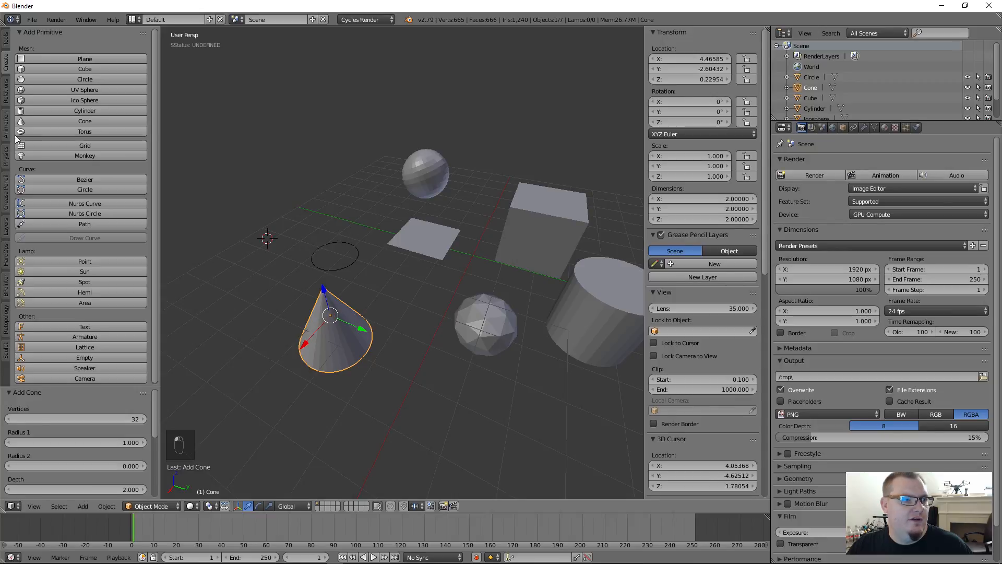
click(58, 131)
- Select the cone, the cube, the cylinder, the ico sphere and the plane one after another
middle_drag(271, 286, 308, 287)
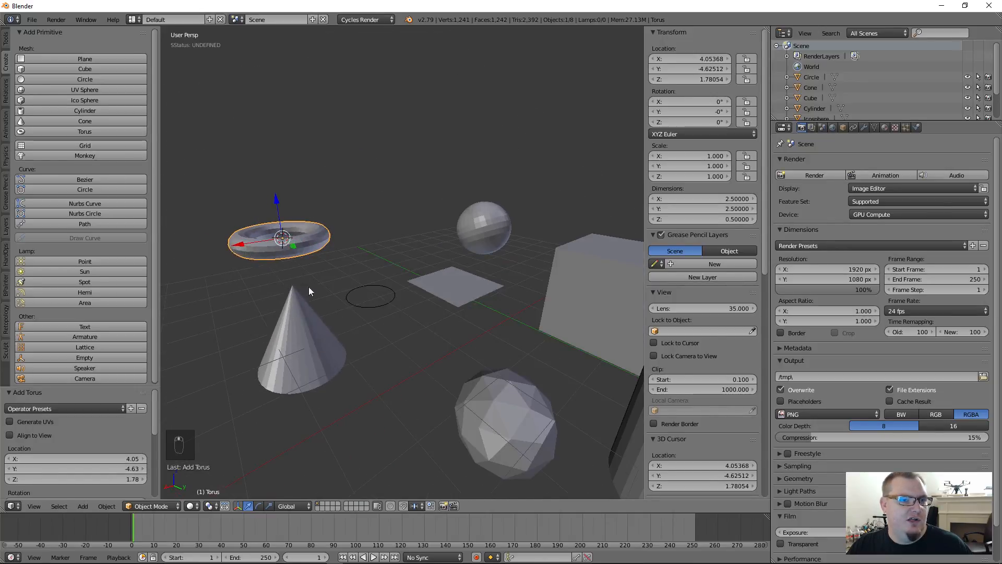
scroll(309, 286, down, 3)
mouse_move(454, 271)
middle_down()
mouse_move(493, 325)
mouse_move(467, 274)
mouse_move(423, 260)
mouse_move(440, 283)
middle_up()
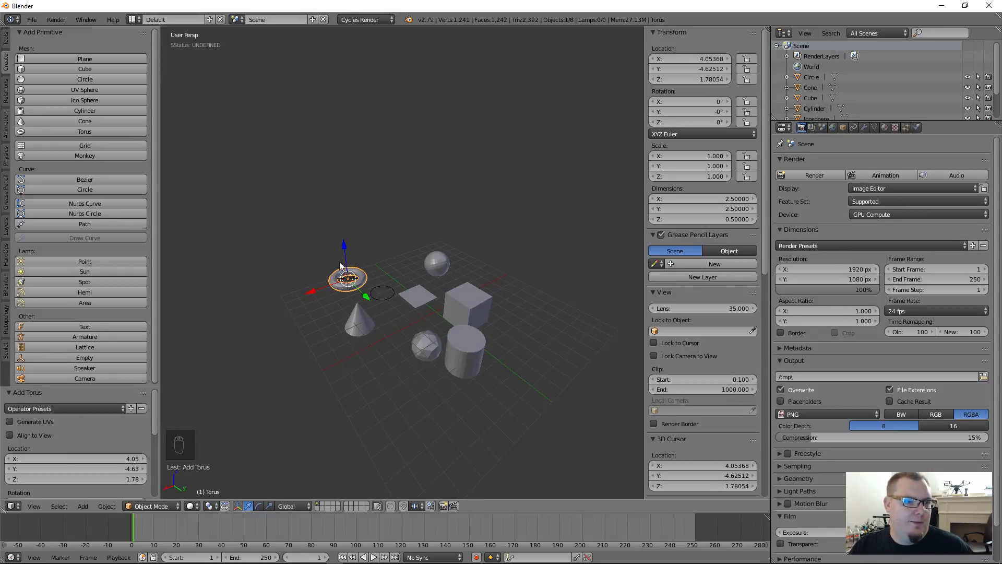
right_click(357, 320)
right_click(461, 315)
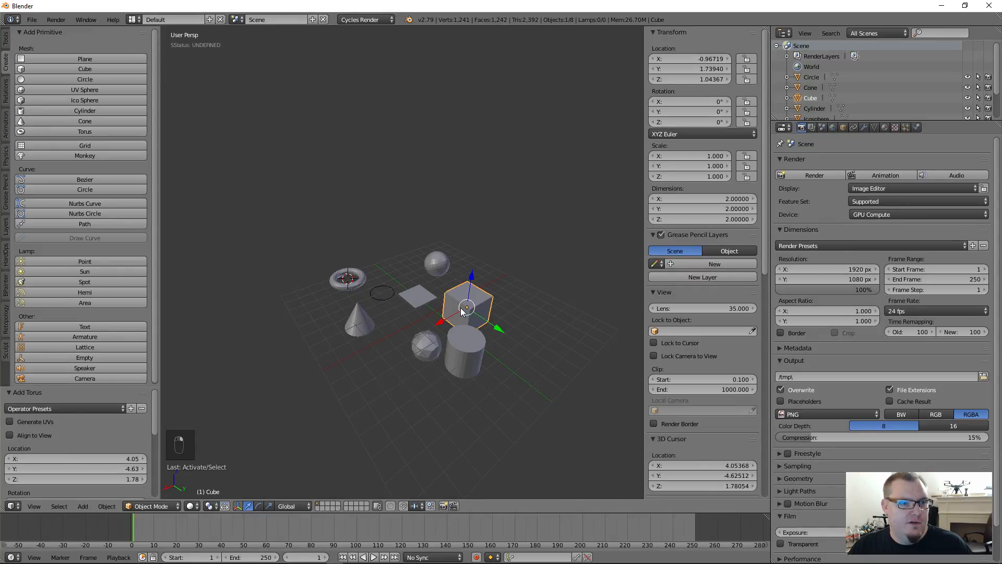
right_click(447, 344)
right_click(426, 345)
right_click(417, 296)
- Select the cube and delete it from the scene
right_click(480, 305)
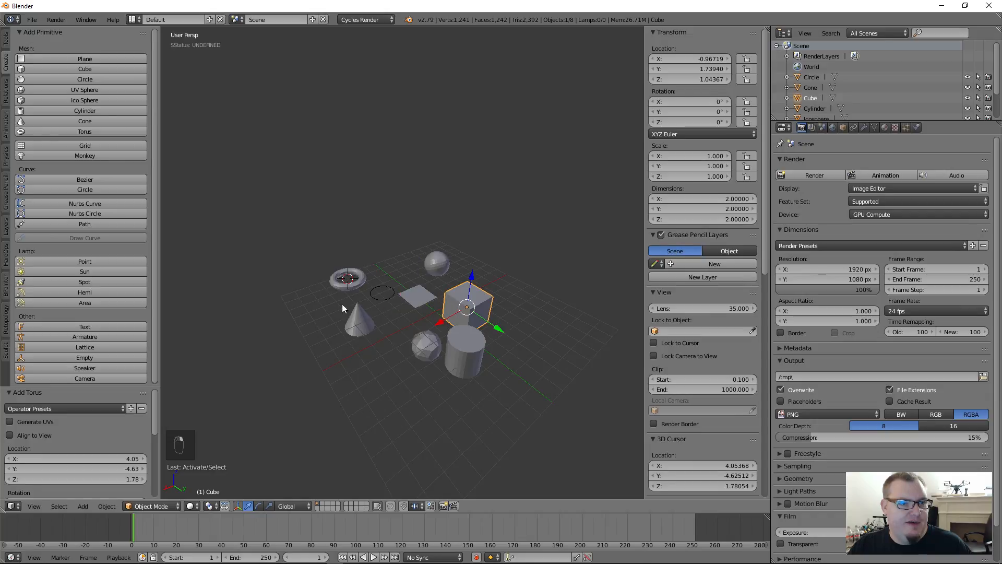
click(109, 505)
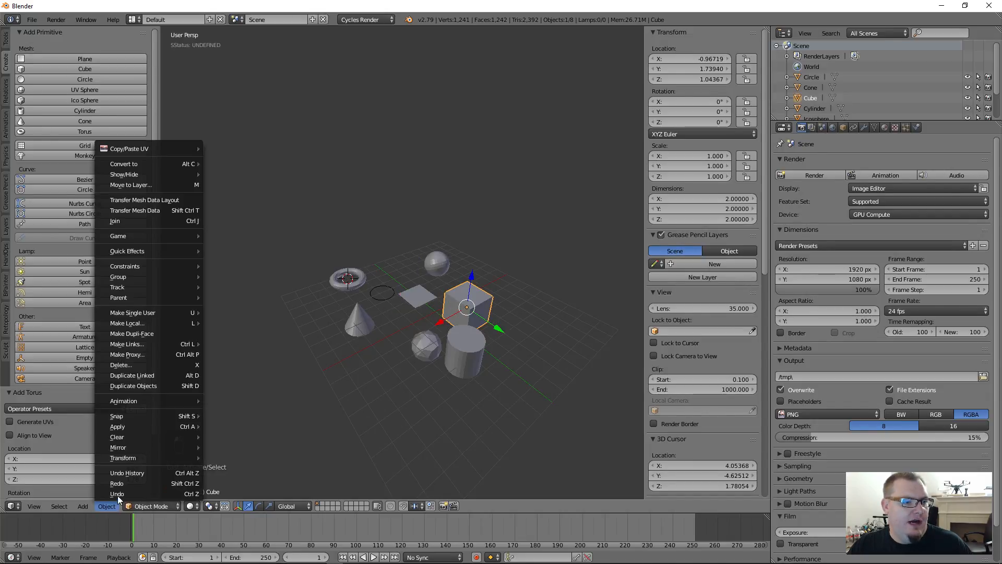
click(150, 364)
click(150, 364)
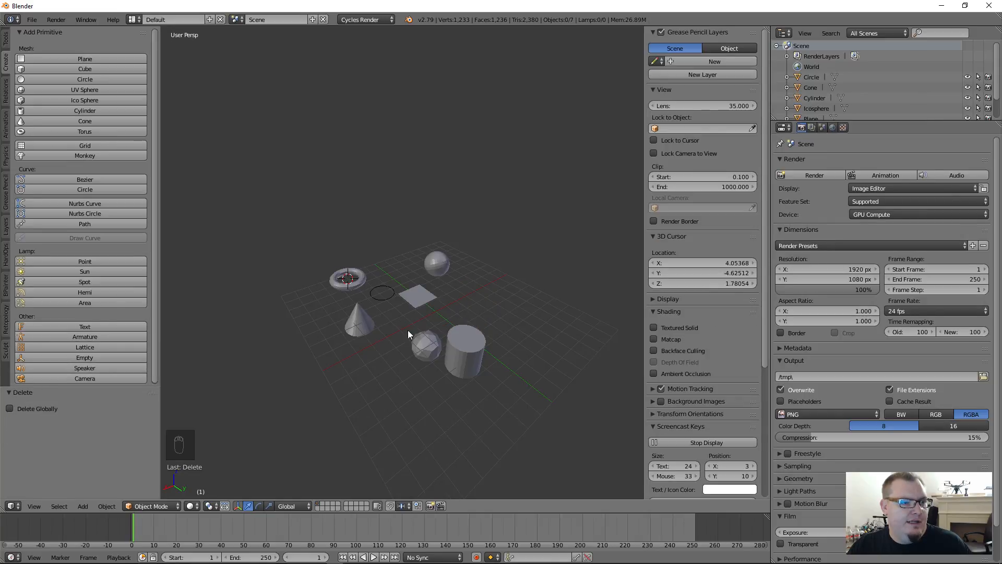
- Select the torus, switch the selection to the plane and delete the plane
scroll(418, 323, up, 4)
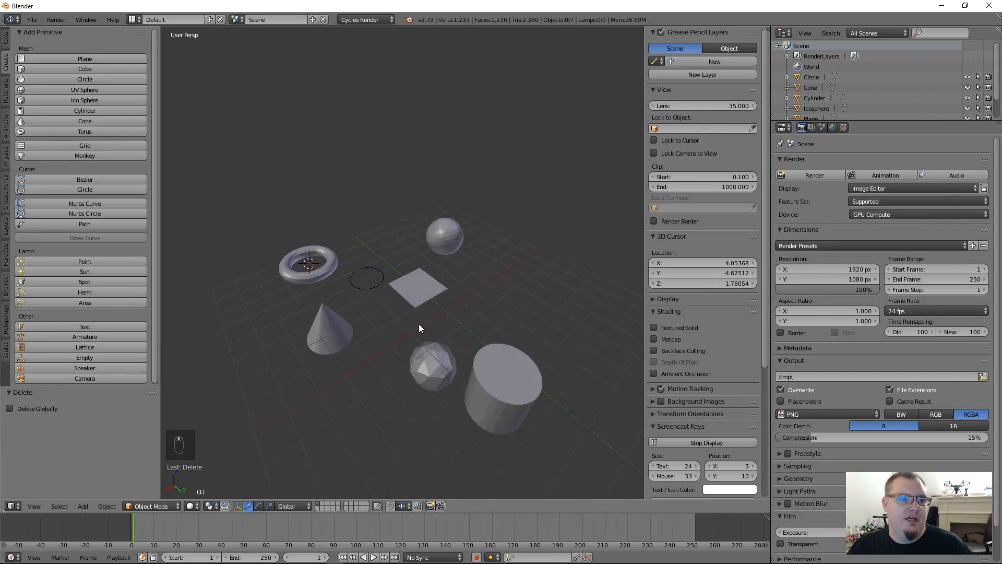
middle_drag(419, 324, 417, 335)
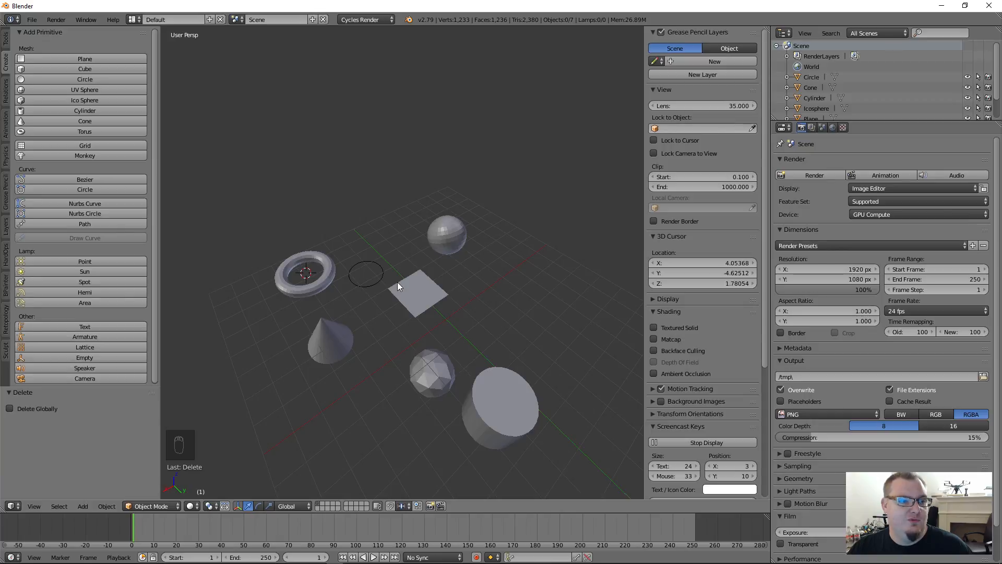
right_click(334, 279)
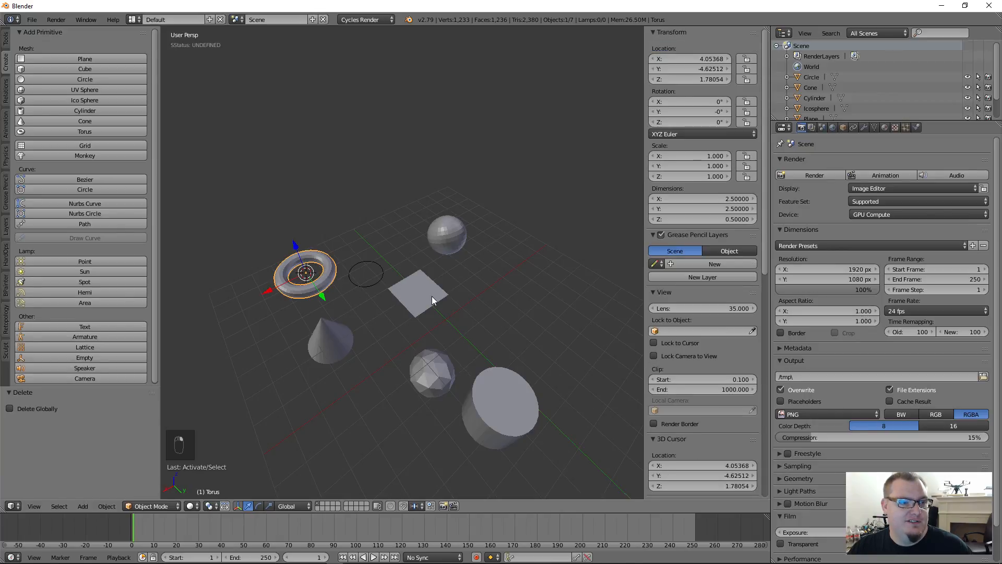
right_click(431, 296)
click(114, 509)
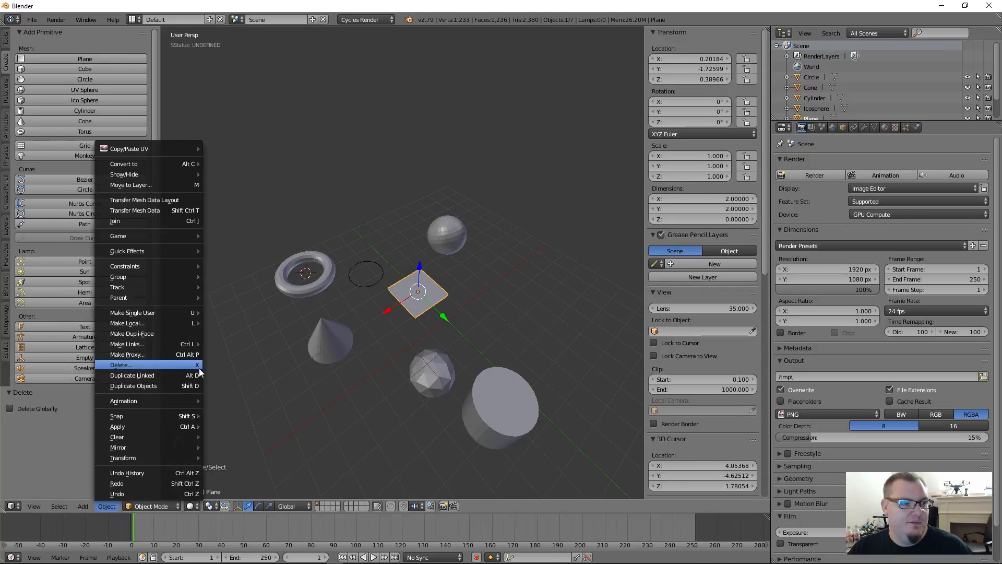
click(109, 506)
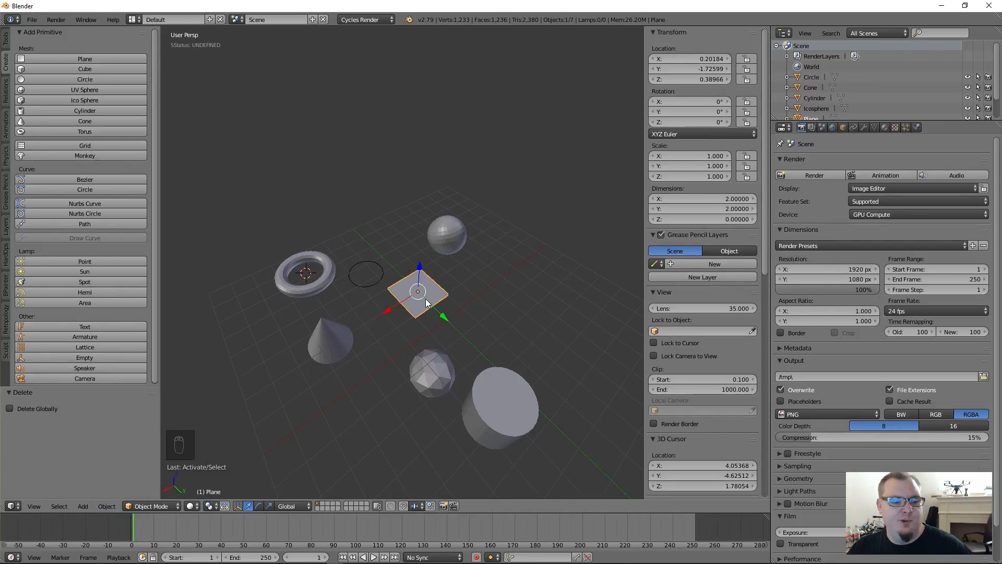
key(x)
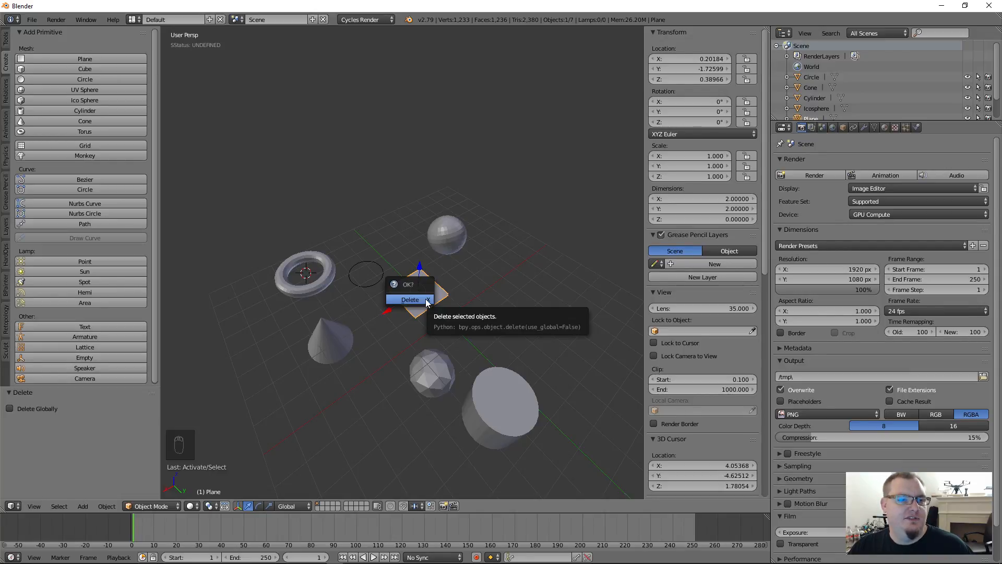
click(425, 300)
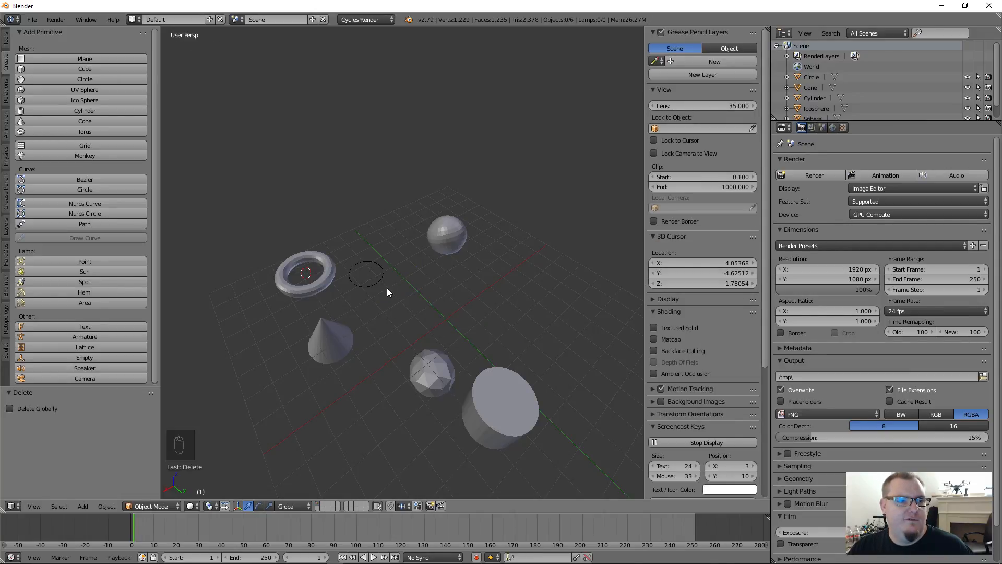
- Delete the mesh circle and the UV sphere one after the other
middle_drag(402, 334, 371, 325)
right_click(389, 272)
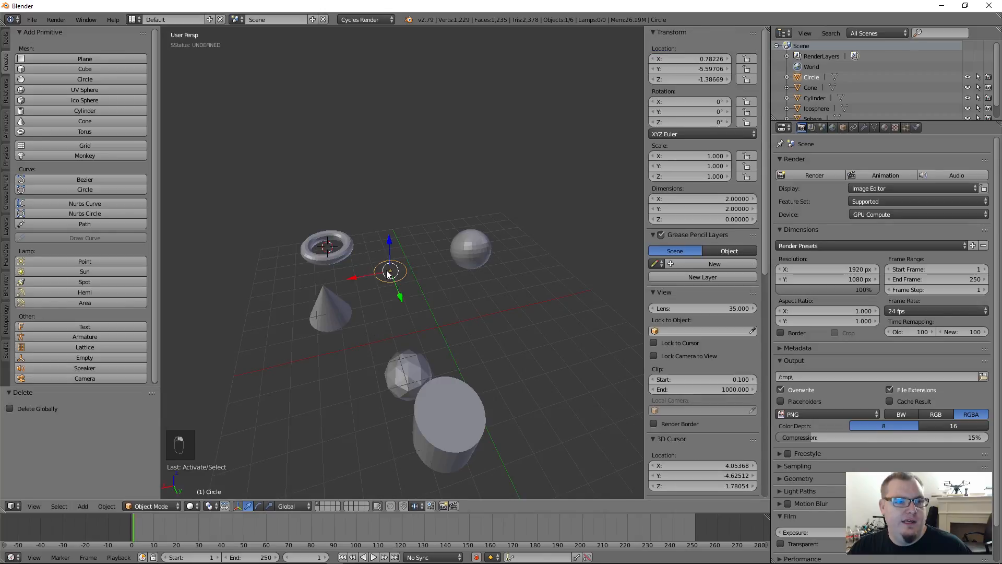
key(x)
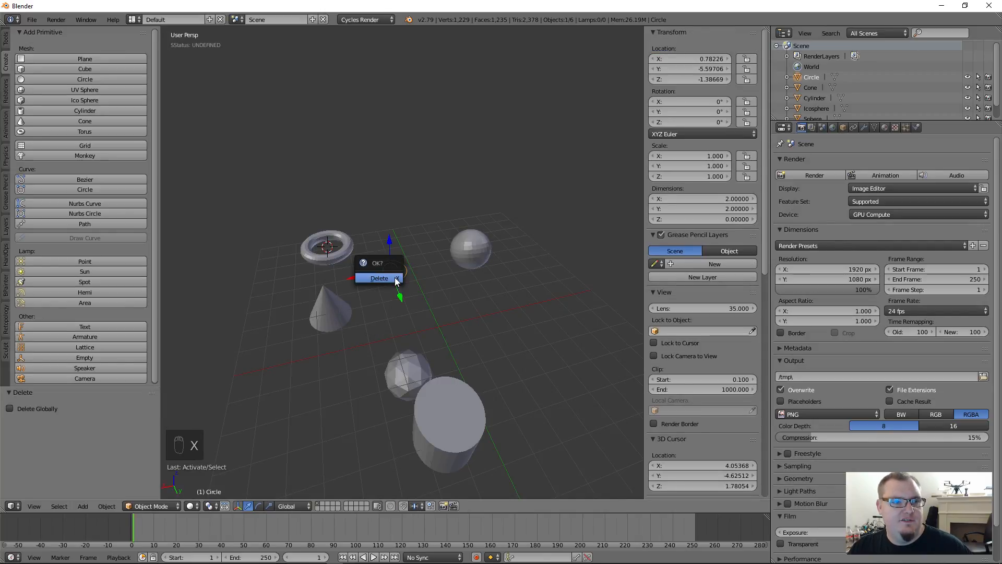
click(395, 277)
right_click(481, 244)
key(x)
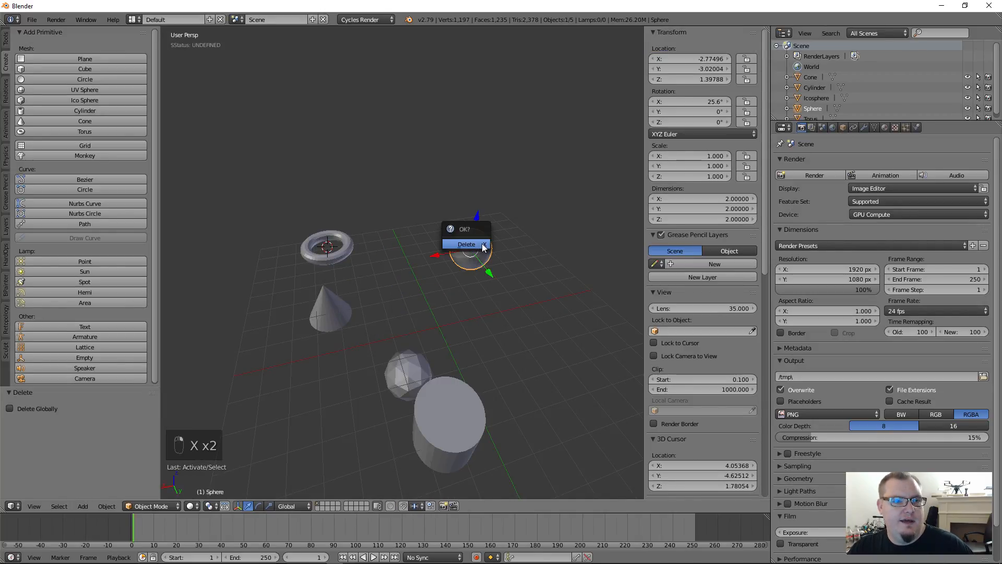
click(479, 244)
- Select the torus, cone, ico sphere and cylinder together and delete them all at once
right_click(312, 261)
shift+right_click(324, 315)
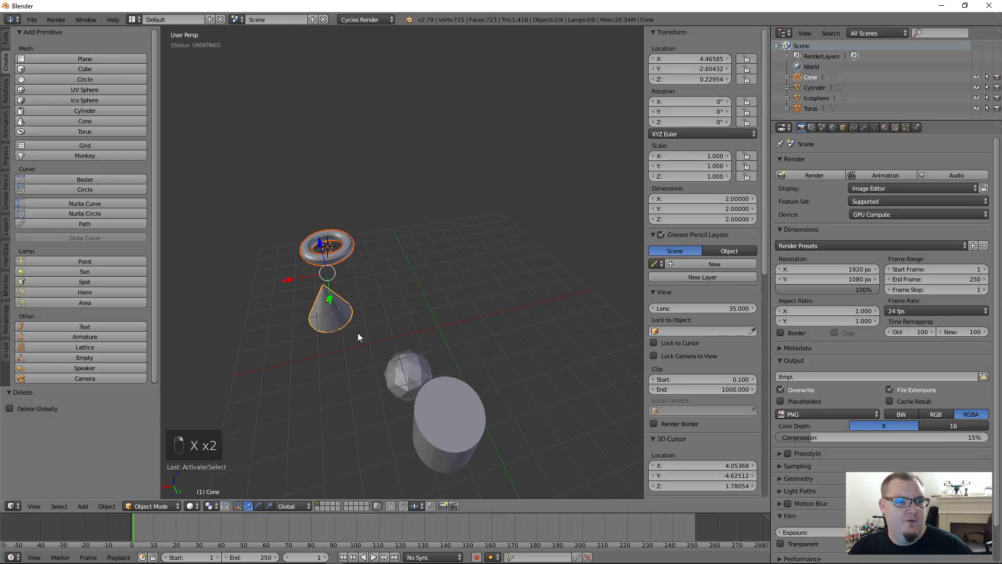
shift+right_click(406, 368)
shift+right_click(443, 390)
click(482, 346)
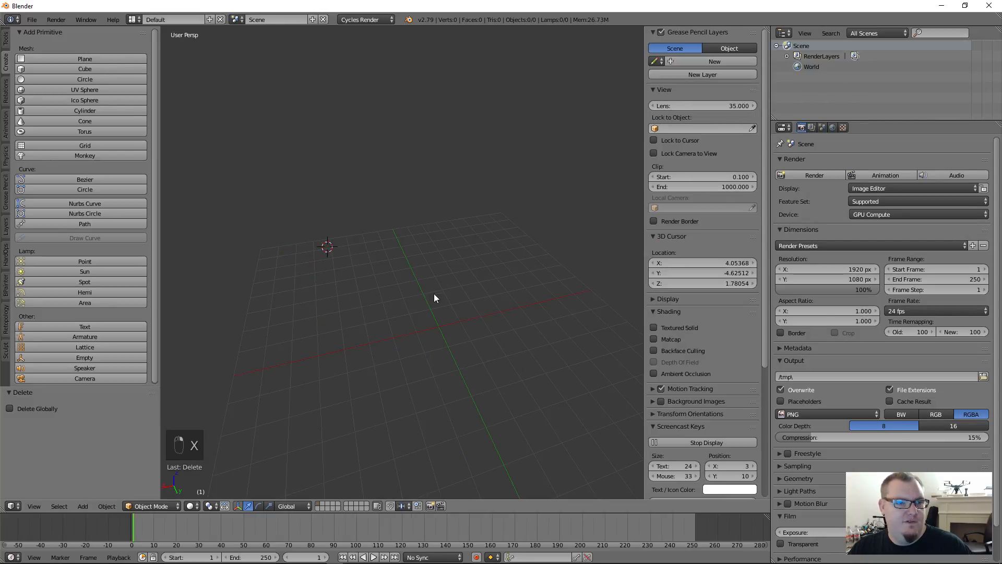
- Place the 3D cursor near the grid's centre at about X 0.160, Y 0.021, Z 0.396
click(454, 336)
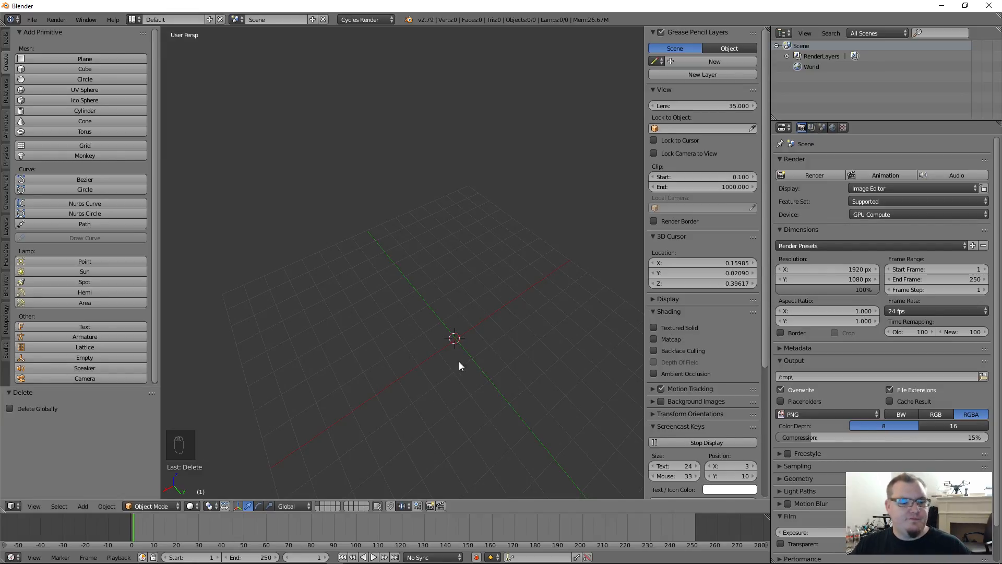
shift+middle_drag(494, 355, 474, 266)
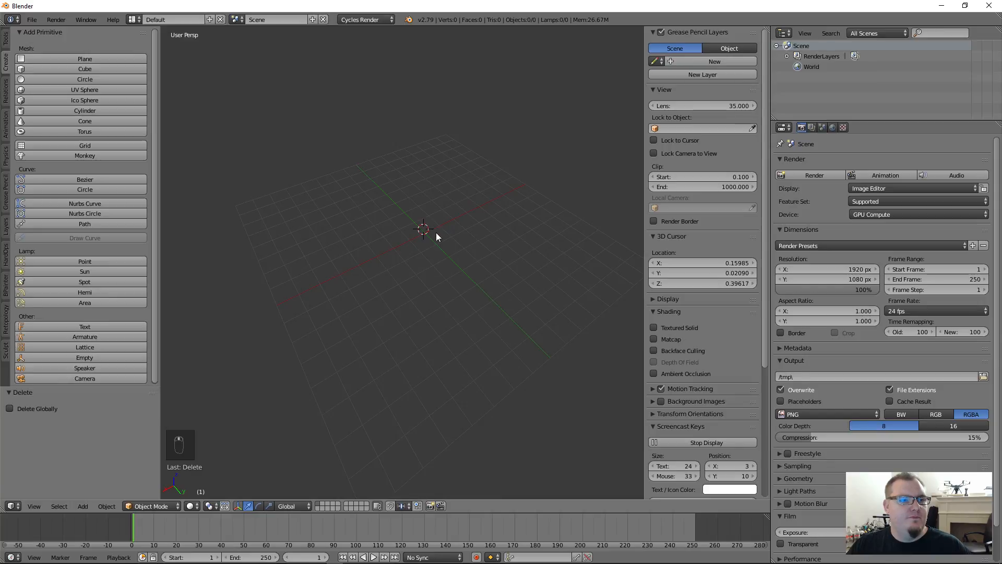
- Reset the 3D cursor to the world origin and add a cube there
key(shift+c)
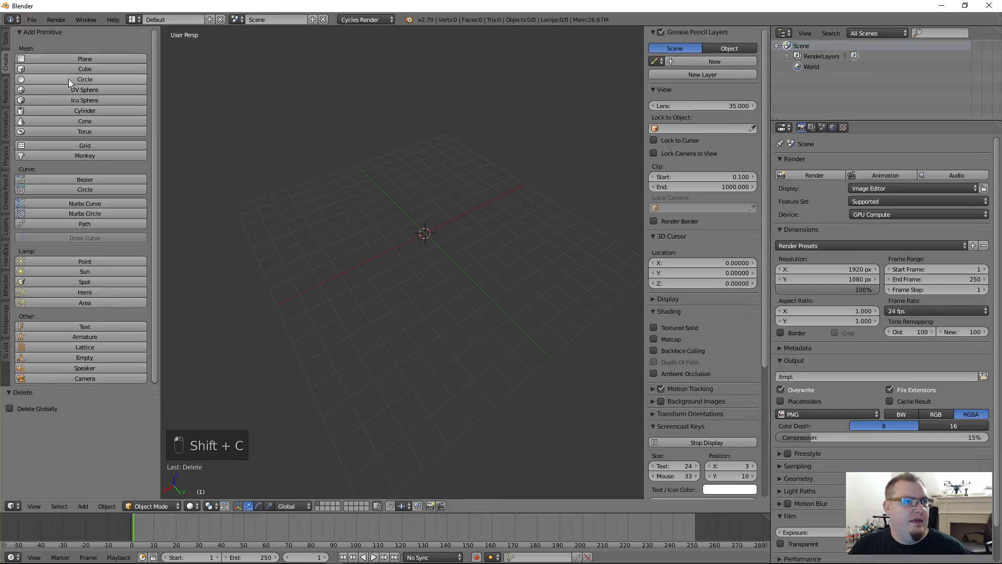
click(99, 68)
middle_drag(418, 279, 499, 249)
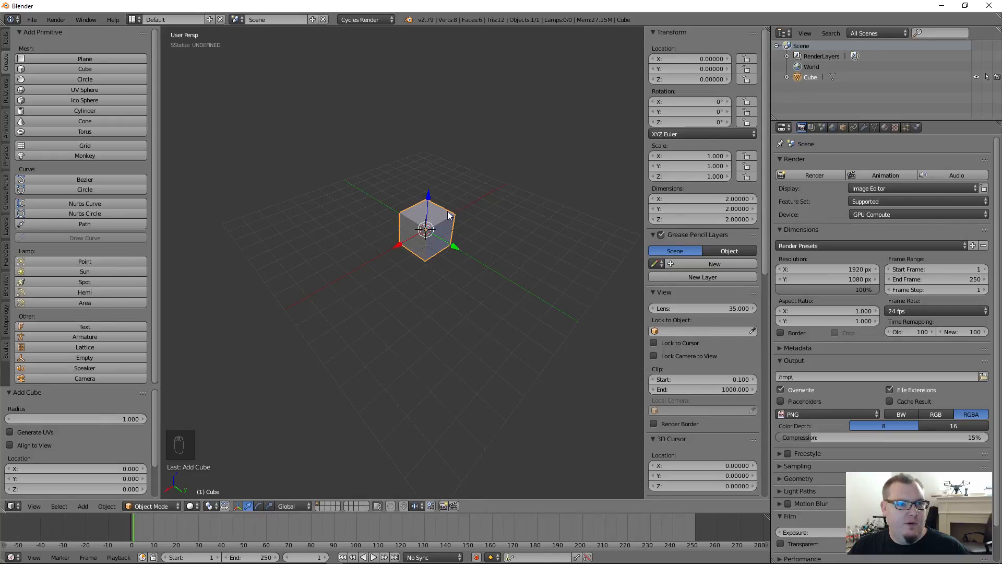
key(x)
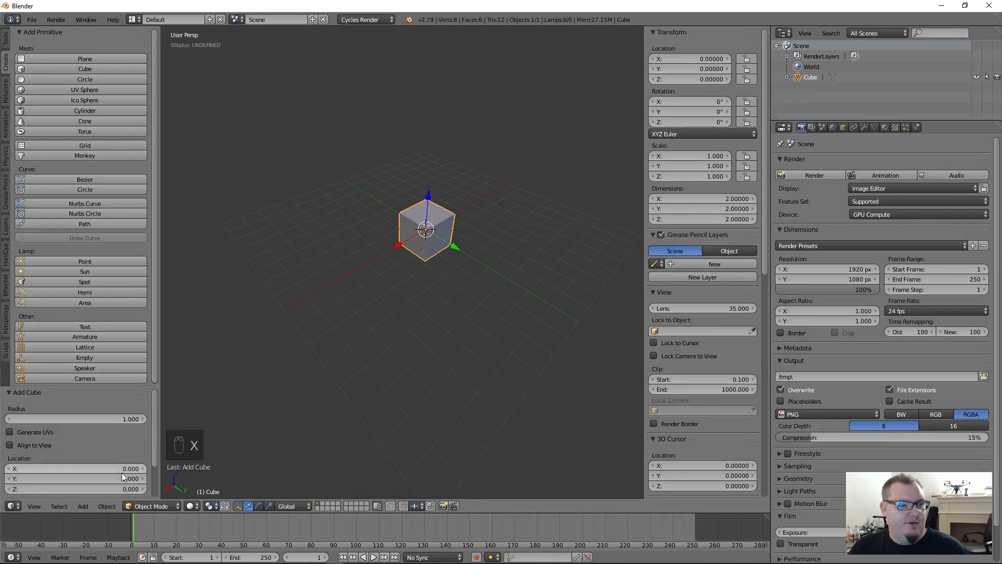
click(107, 506)
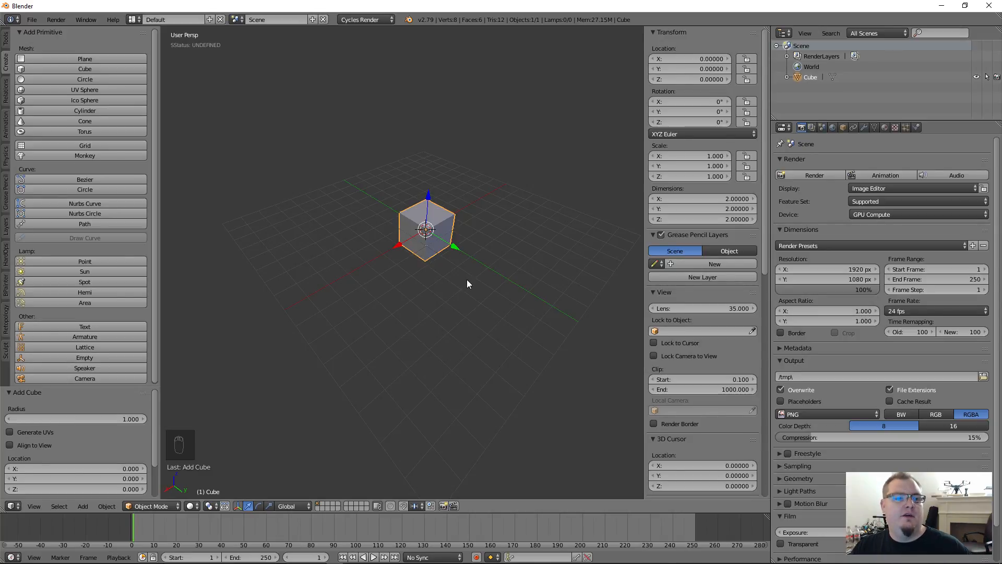
- Examine the cube from different distances and angles by zooming, panning and orbiting the view
mouse_move(380, 248)
middle_down()
mouse_move(500, 252)
mouse_move(559, 241)
mouse_move(334, 242)
mouse_move(275, 253)
mouse_move(445, 264)
mouse_move(391, 293)
mouse_move(382, 220)
mouse_move(279, 267)
mouse_move(331, 176)
mouse_move(435, 302)
mouse_move(305, 268)
mouse_move(365, 221)
mouse_move(373, 242)
middle_up()
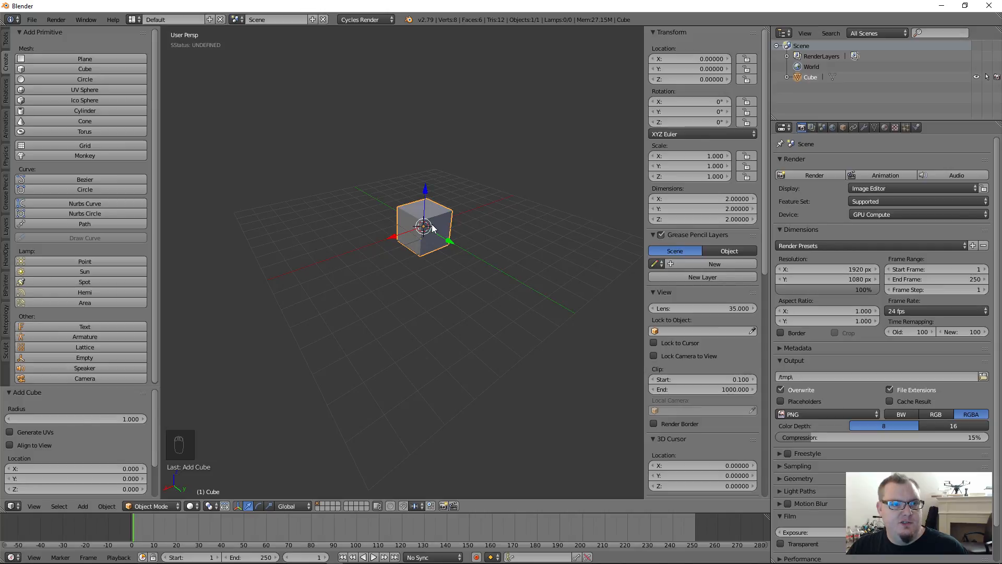
scroll(431, 228, up, 5)
scroll(431, 227, down, 5)
scroll(431, 226, up, 5)
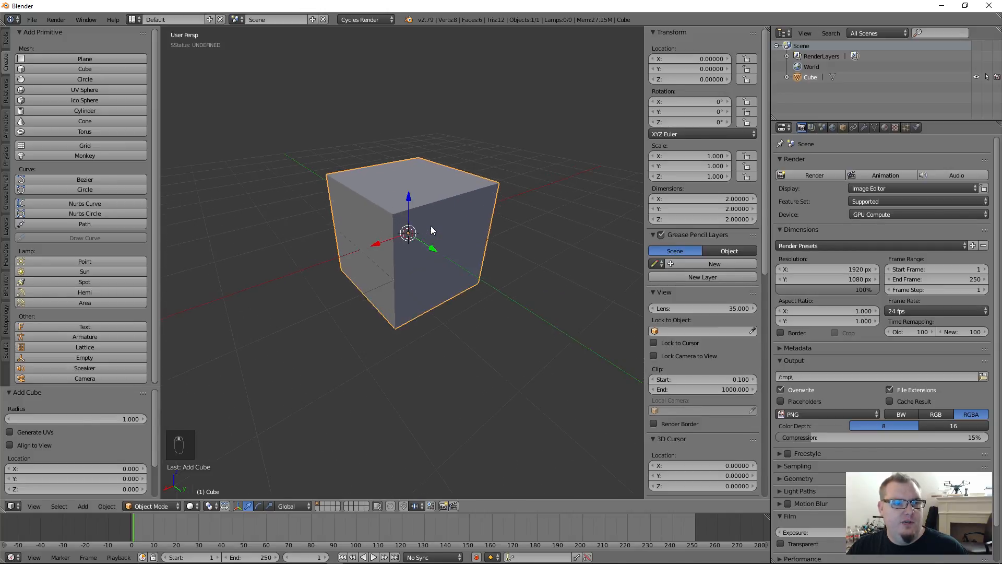
scroll(430, 225, down, 5)
scroll(430, 225, up, 5)
scroll(430, 224, down, 5)
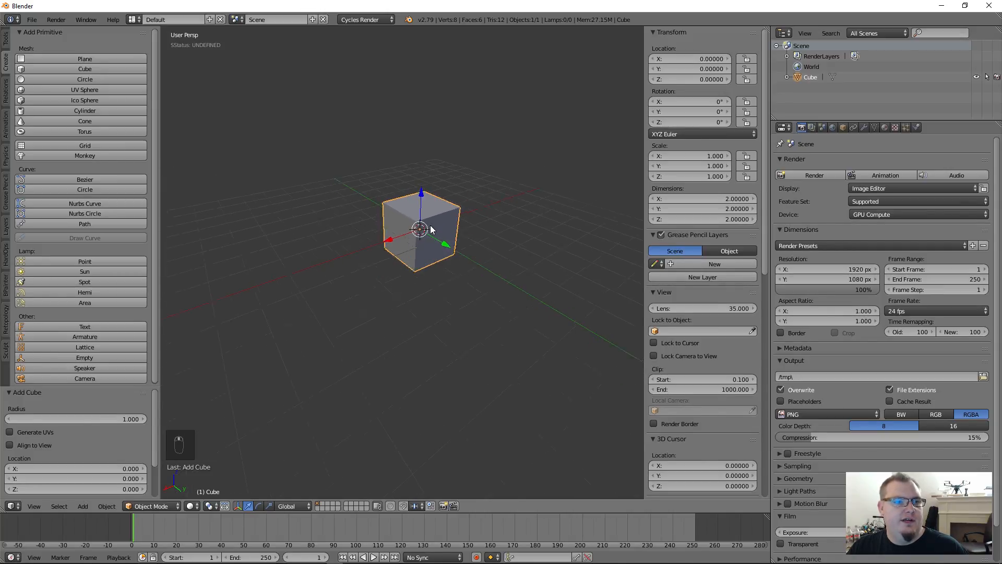
scroll(429, 224, up, 5)
scroll(444, 253, down, 1)
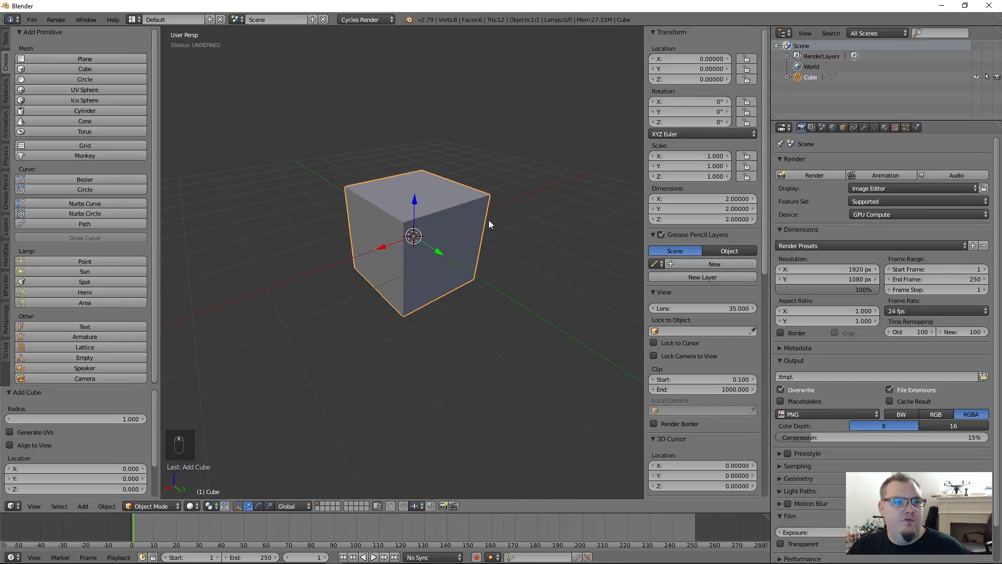
shift+middle_drag(497, 233, 532, 209)
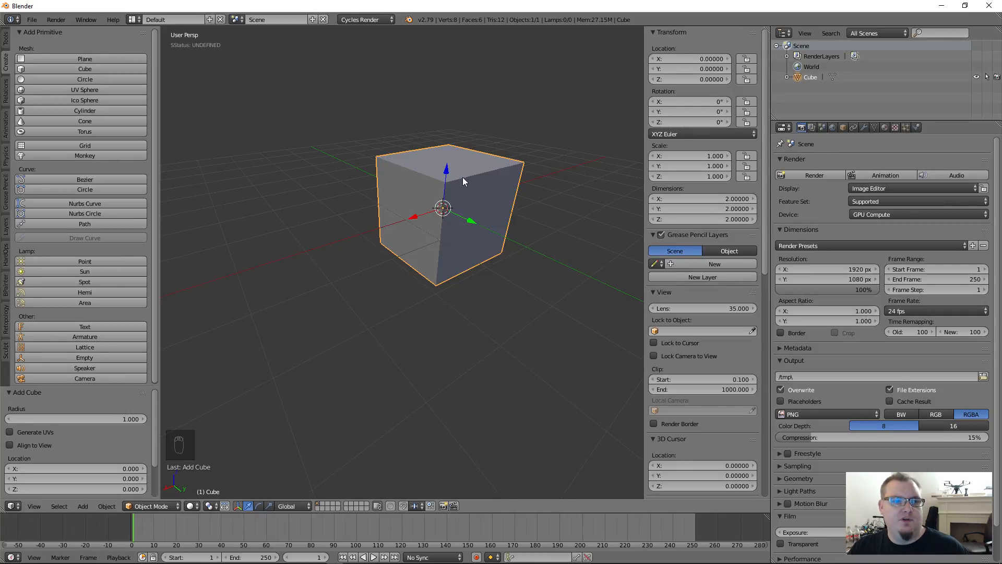
middle_drag(462, 177, 461, 215)
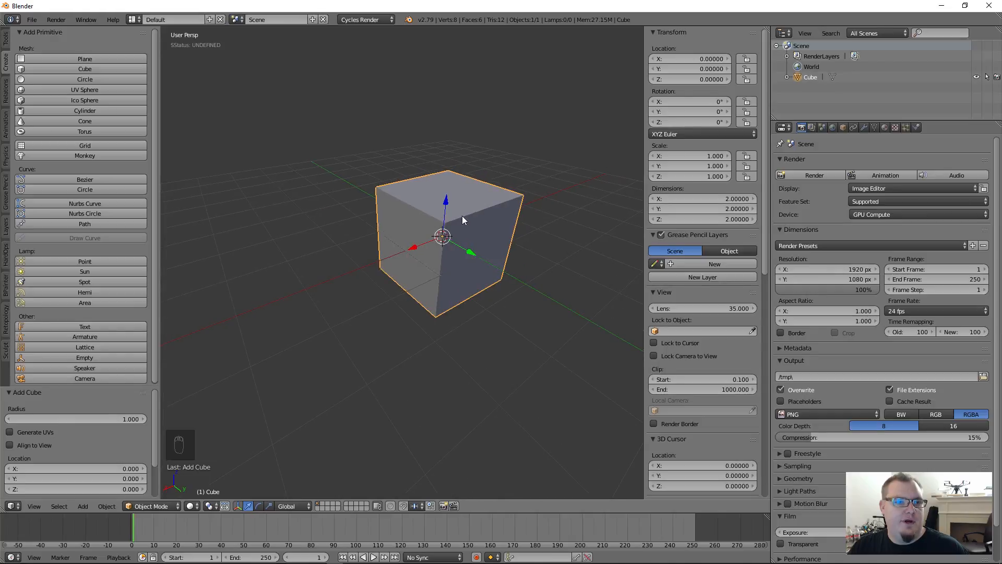
scroll(468, 256, down, 4)
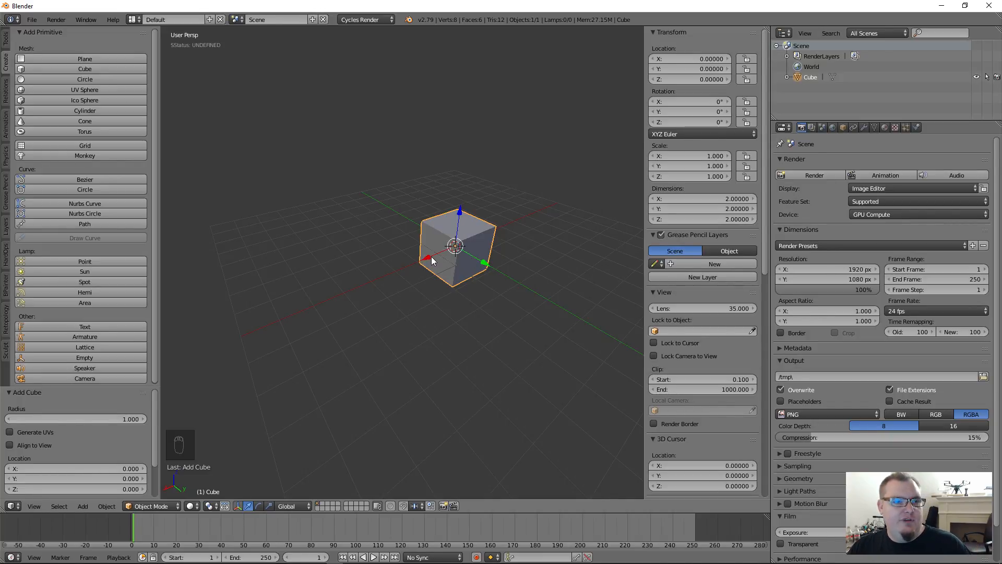
- Move the cube along the X and Y axes to about X -0.594, Y -0.080
drag(428, 261, 435, 281)
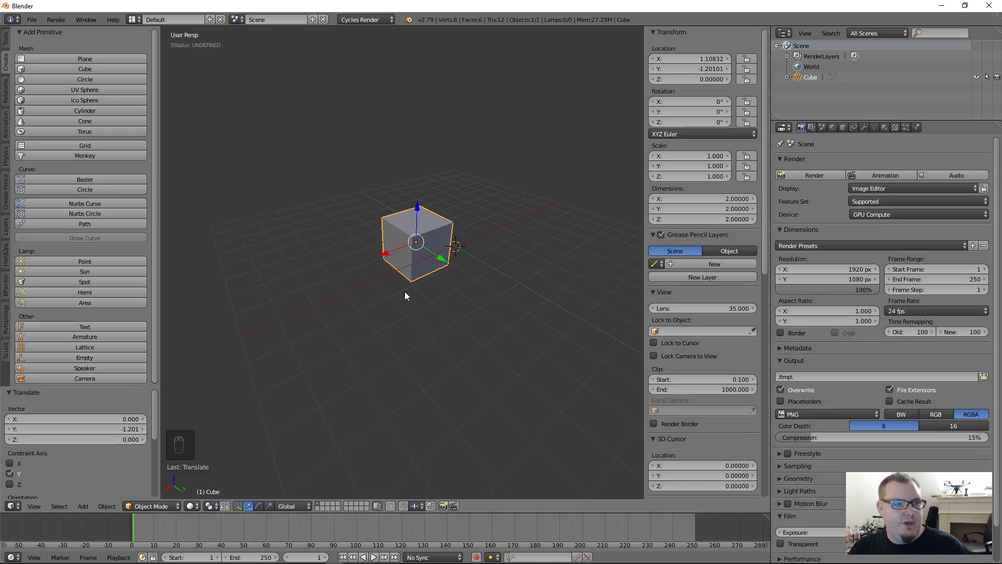
mouse_move(445, 256)
mouse_down()
mouse_move(471, 270)
mouse_move(422, 267)
mouse_move(433, 261)
mouse_up()
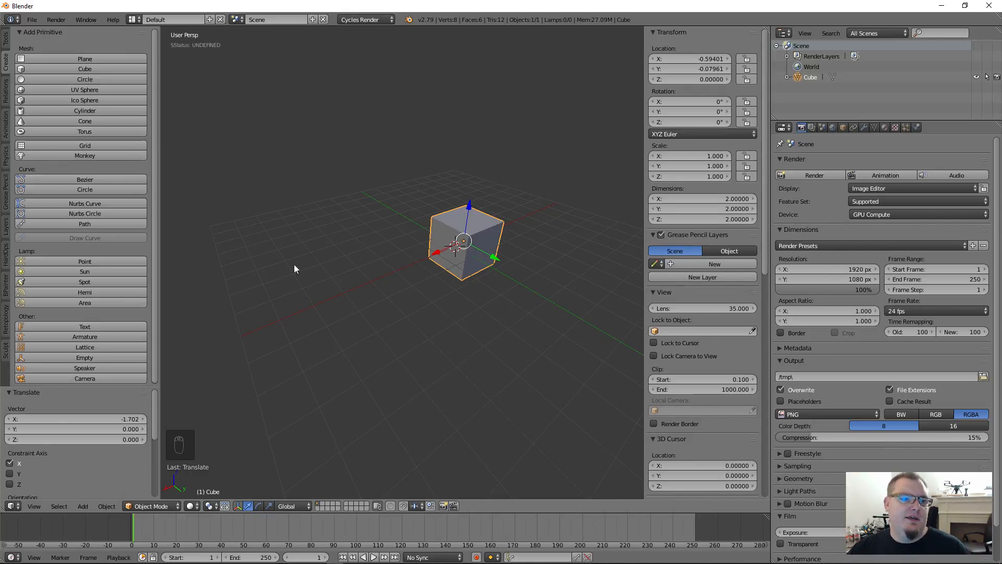
- Enter Edit Mode on the cube, deselect everything and select single corner vertices in turn, ending on the upper front corner
scroll(483, 250, up, 6)
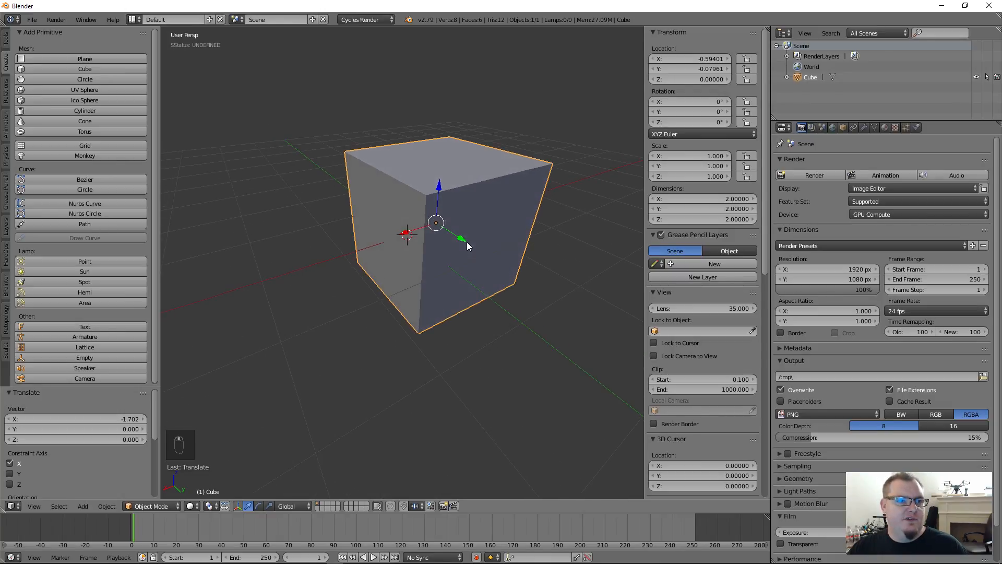
key(Tab)
key(a)
key(a)
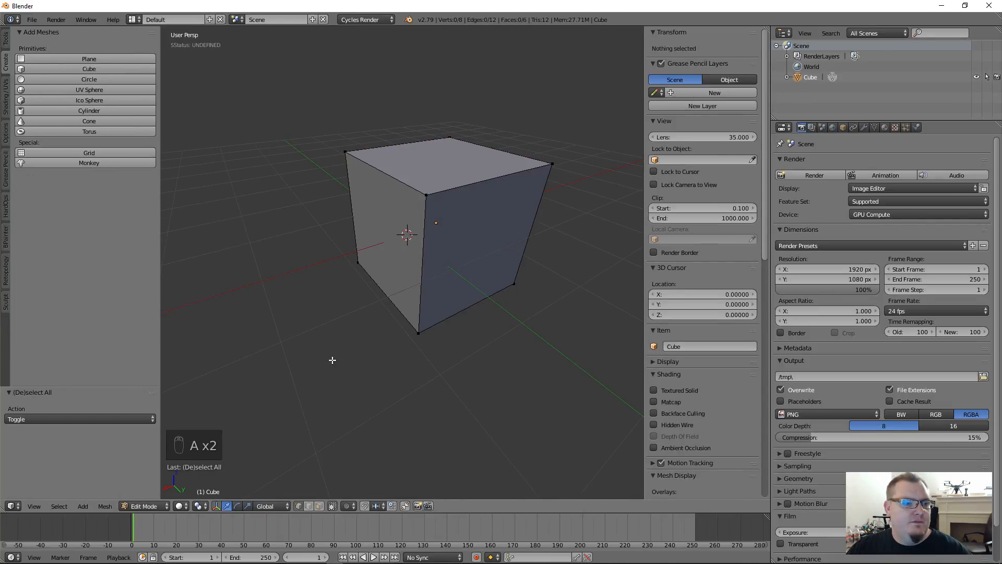
middle_drag(393, 284, 421, 312)
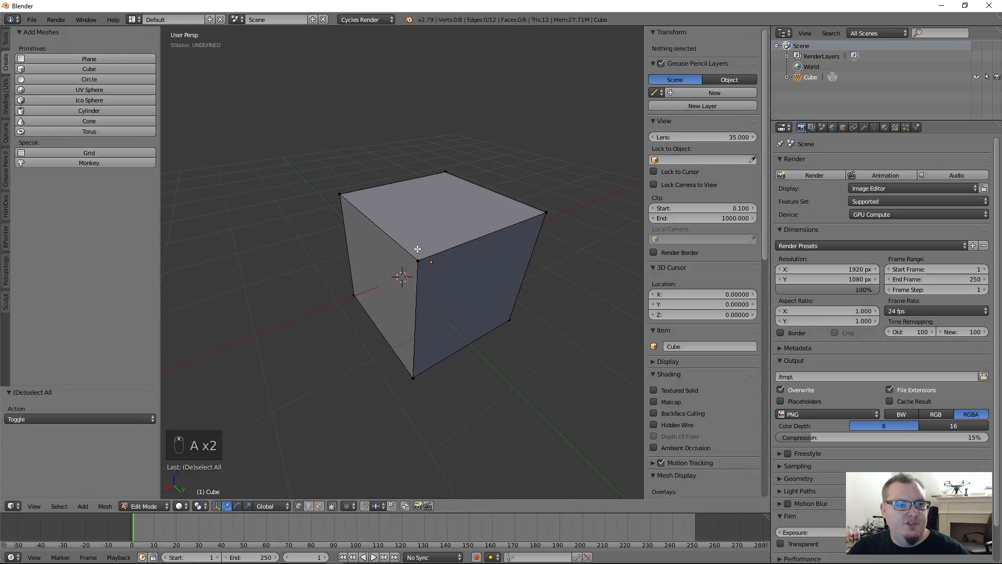
right_click(417, 260)
right_click(549, 216)
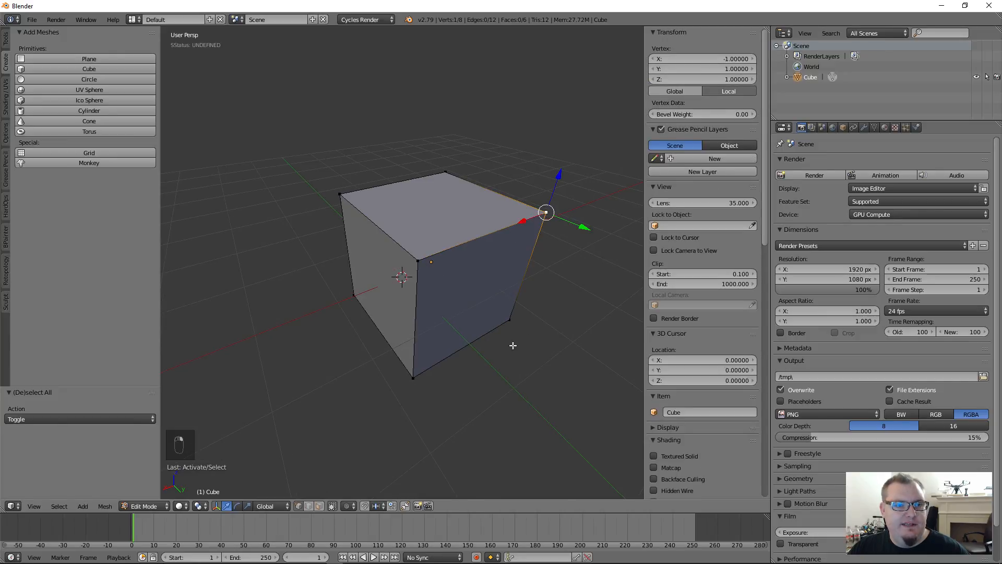
right_click(506, 338)
right_click(412, 376)
right_click(417, 260)
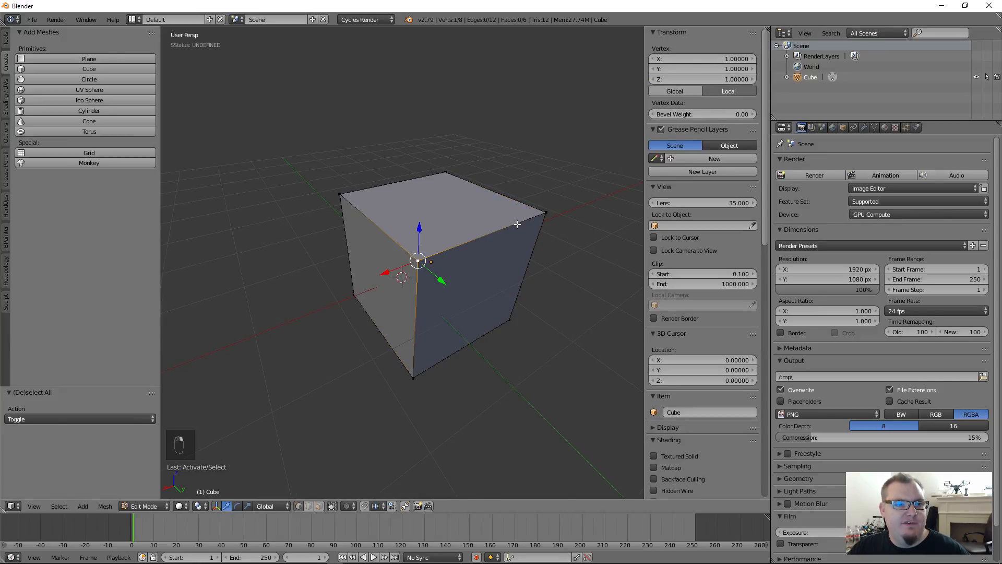
- Return to Object Mode, select the whole cube and switch it back to Edit Mode
key(Tab)
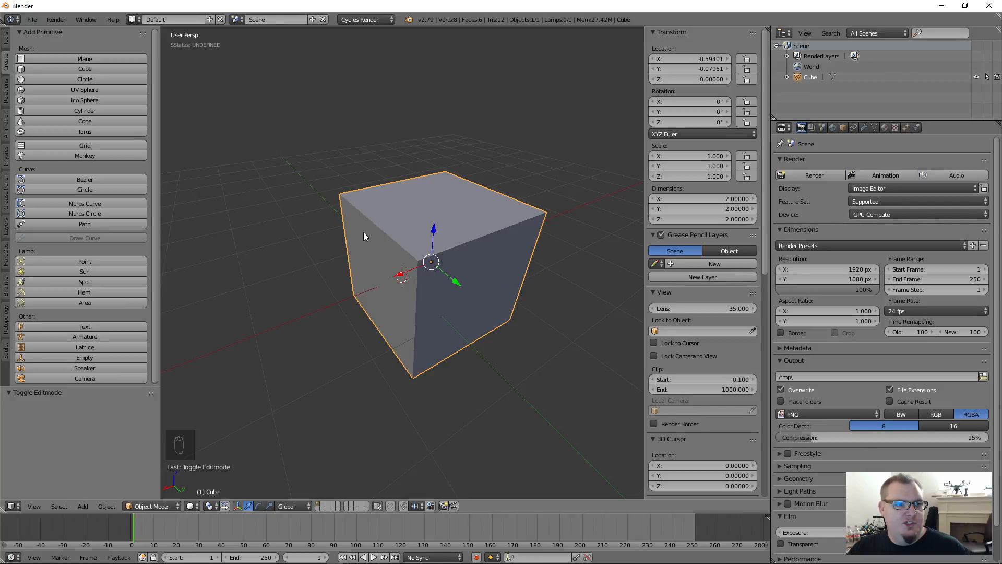
click(377, 229)
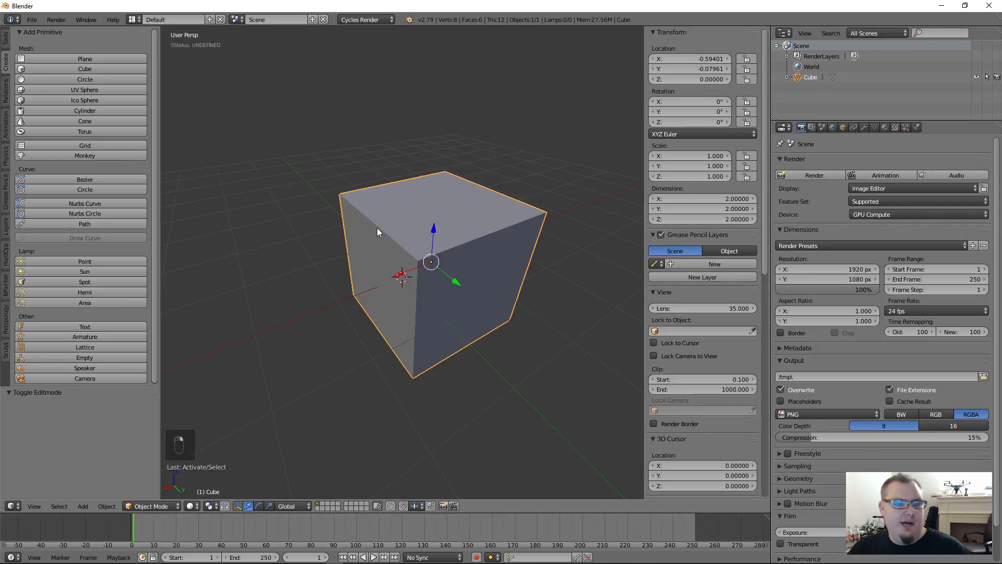
click(149, 507)
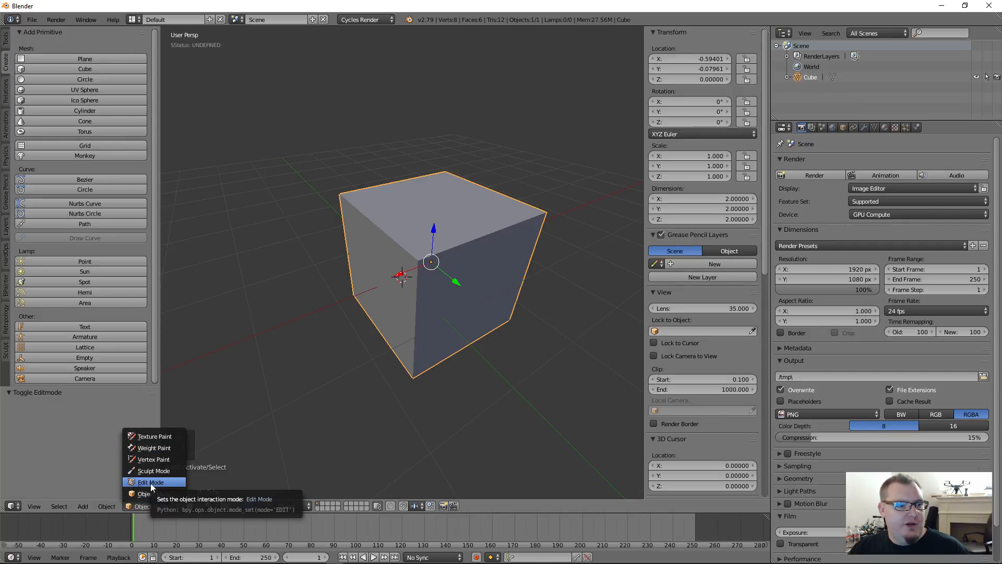
click(154, 484)
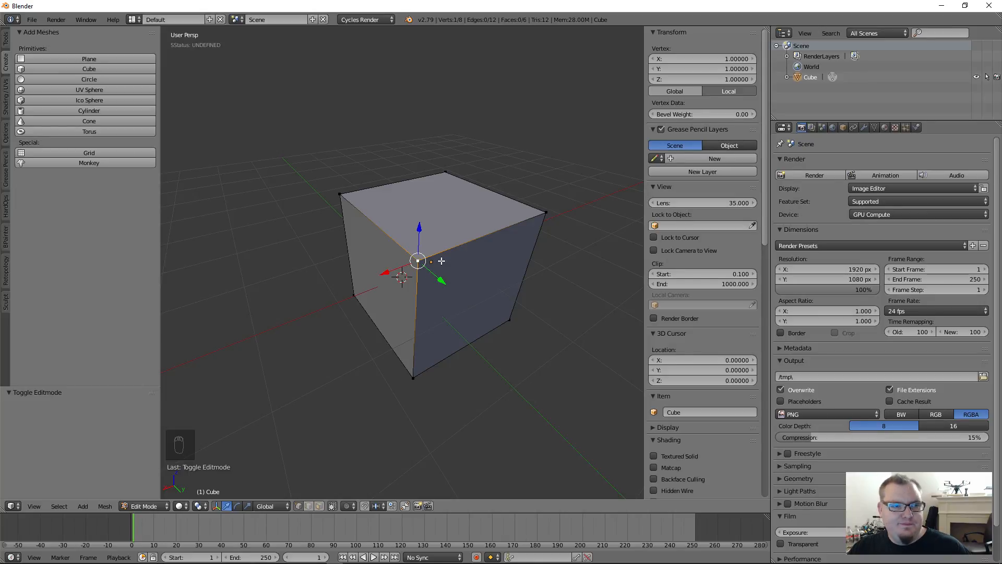
- Select the four corner vertices of the cube's +Y face one at a time, ending on the upper front corner
right_click(546, 213)
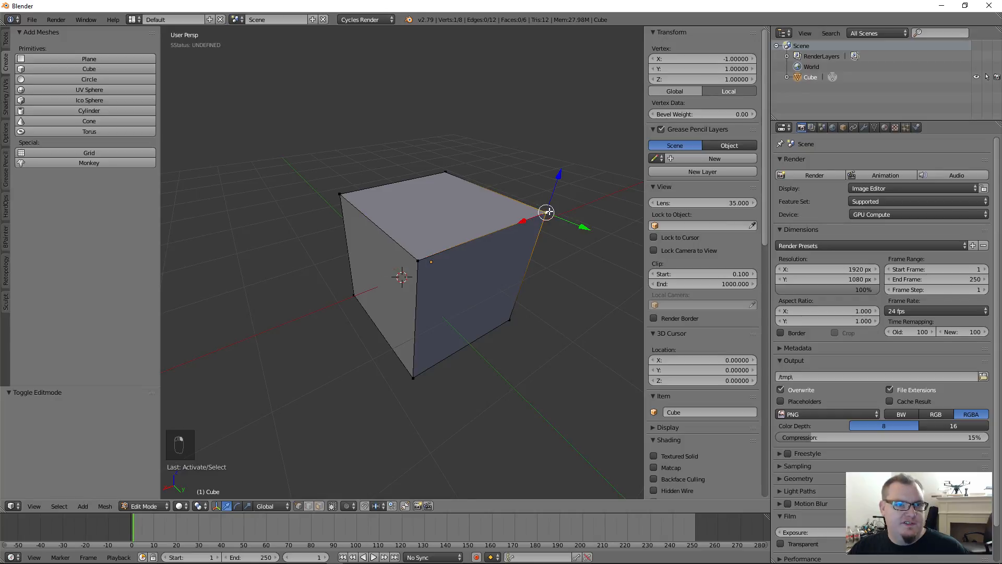
right_click(516, 323)
right_click(414, 374)
right_click(417, 260)
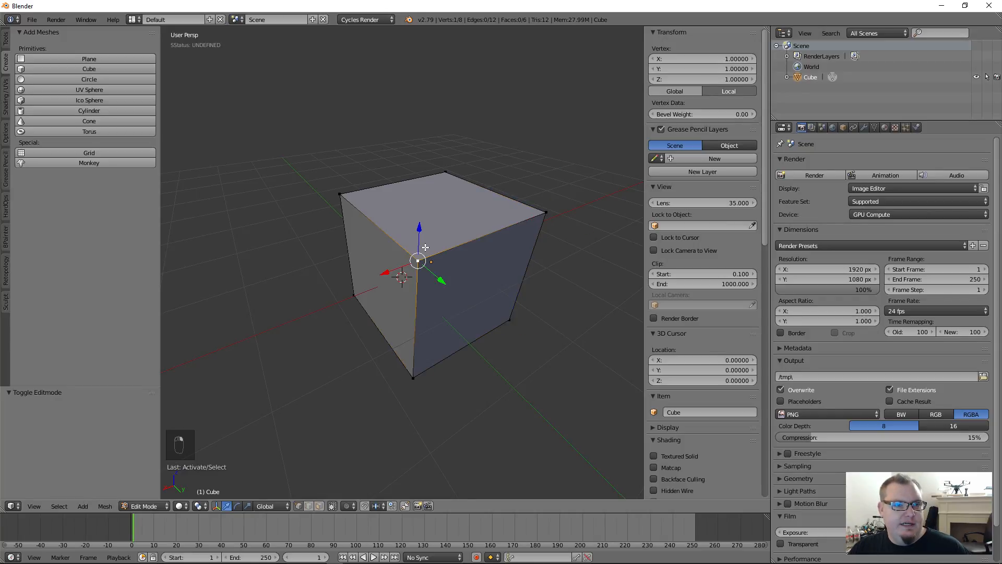
- Switch to edge selection and select the cube's visible edges one by one, ending on the +Y face's far vertical edge
click(308, 506)
right_click(415, 273)
right_click(449, 249)
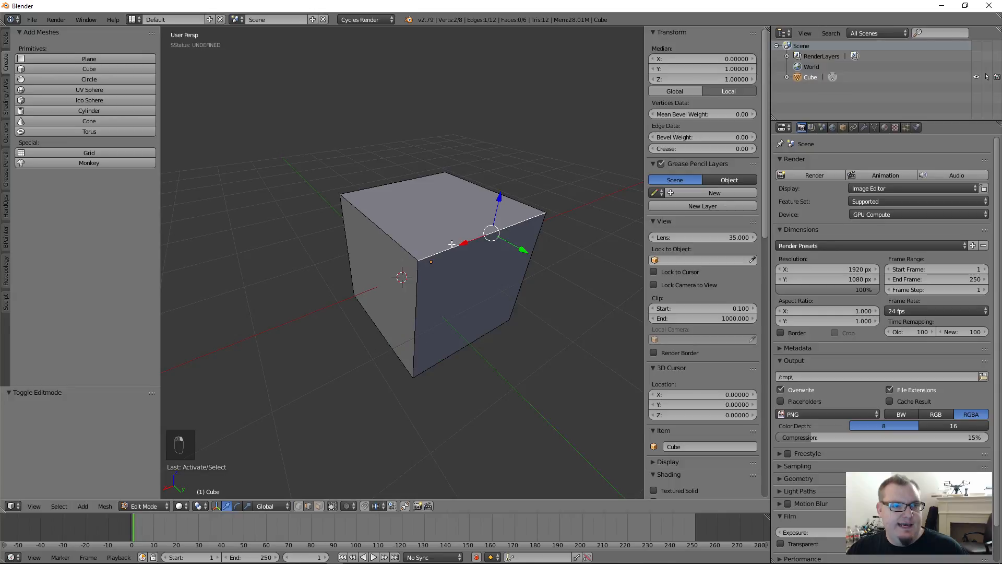
right_click(542, 250)
right_click(511, 185)
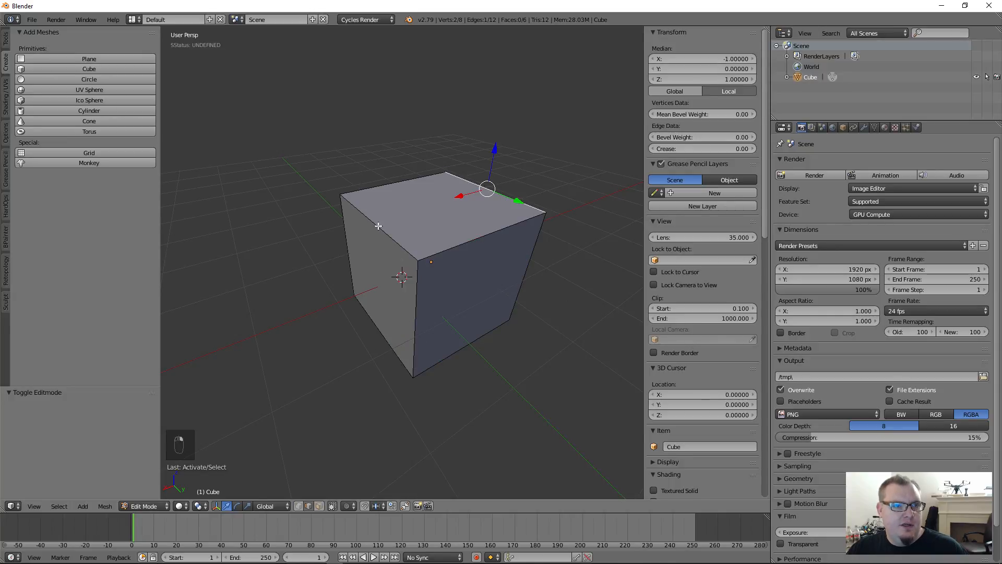
right_click(379, 226)
right_click(379, 181)
right_click(351, 244)
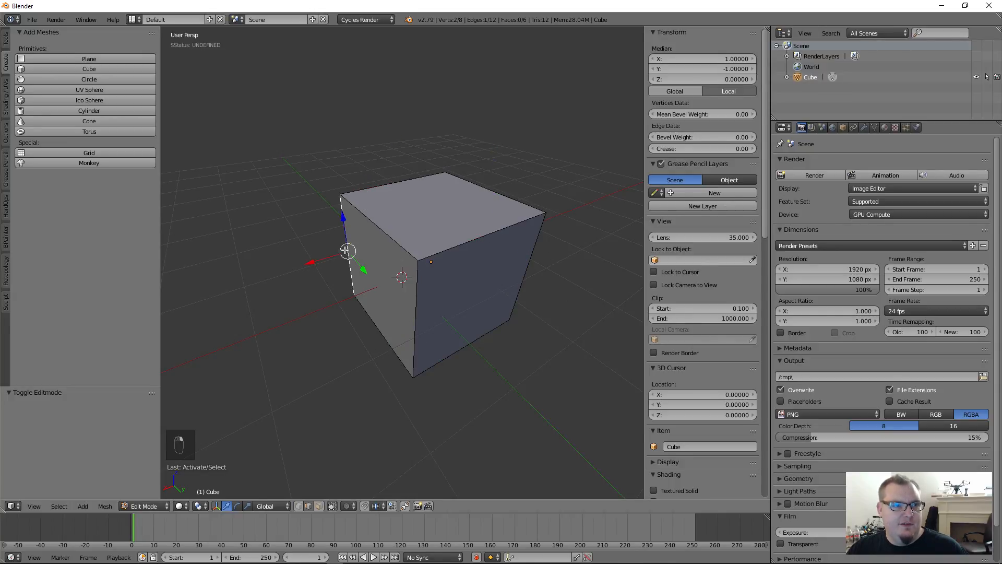
right_click(390, 336)
right_click(422, 361)
right_click(421, 359)
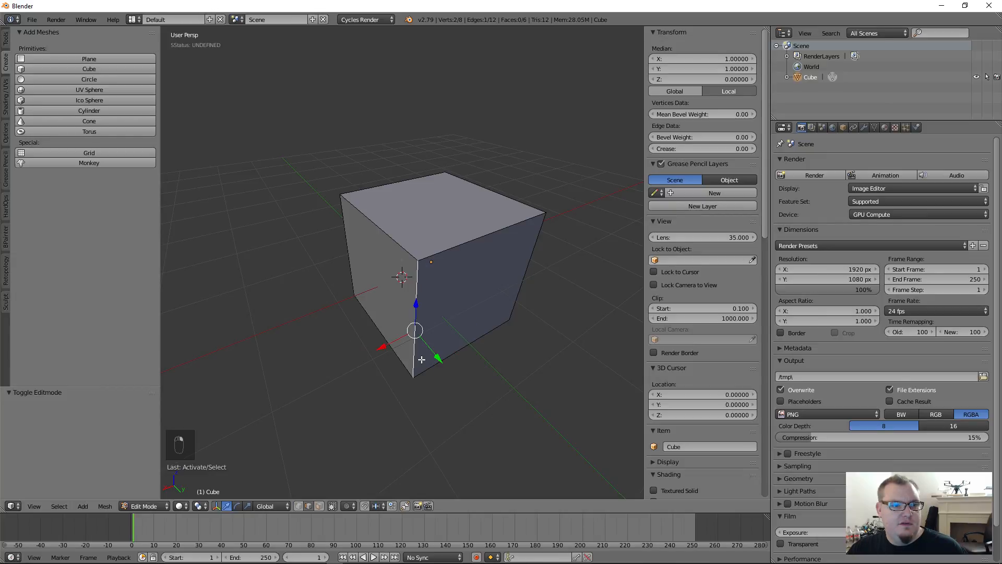
right_click(536, 267)
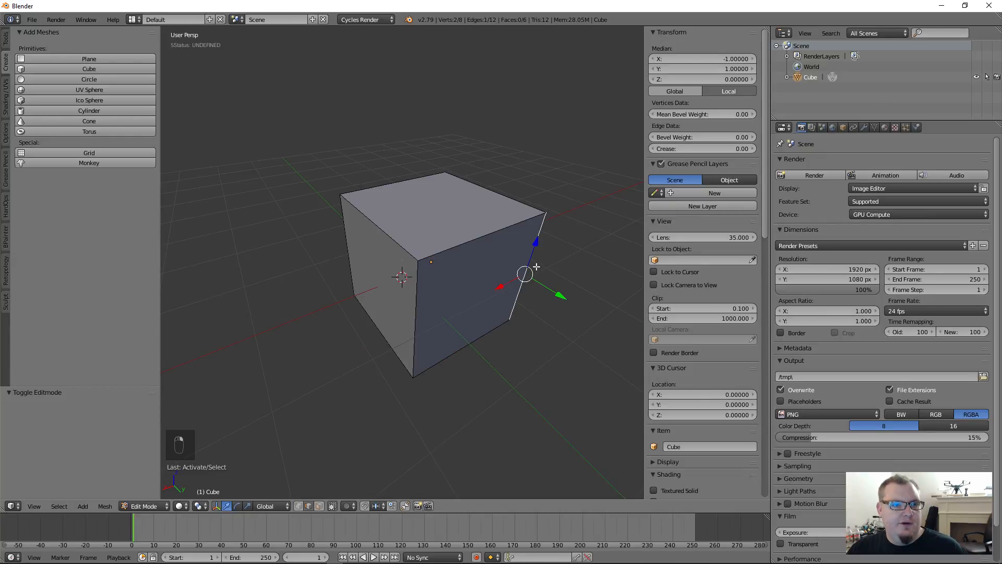
- Switch to face selection and select the cube's visible faces in turn, ending on the +Y face
click(319, 506)
right_click(468, 312)
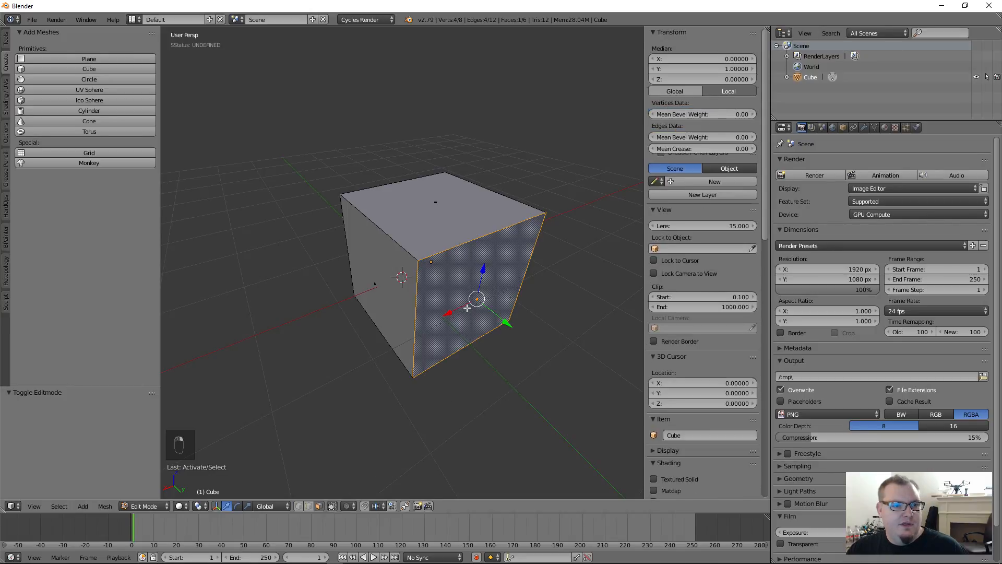
right_click(436, 201)
right_click(391, 307)
right_click(455, 297)
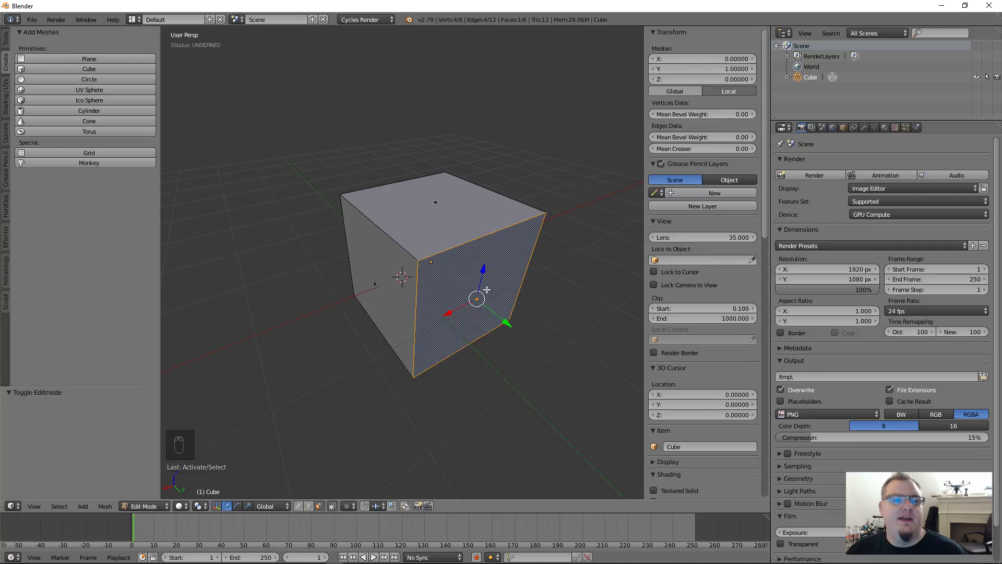
- Change the manipulator on the selected face to rotation and to scale
click(237, 505)
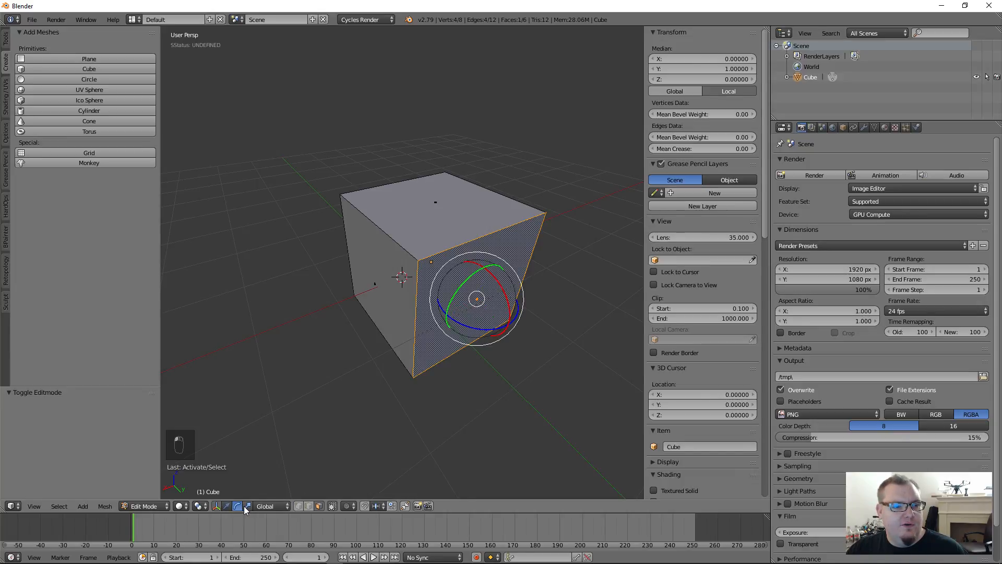
click(248, 506)
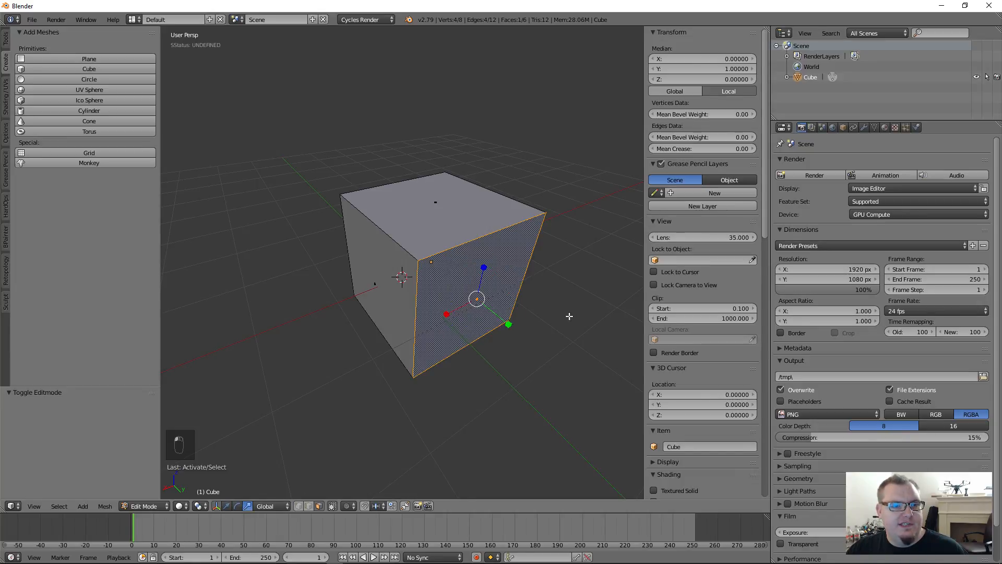
- Set the manipulator to translation and move the selected +Y face outward about 0.524 along Y
click(227, 506)
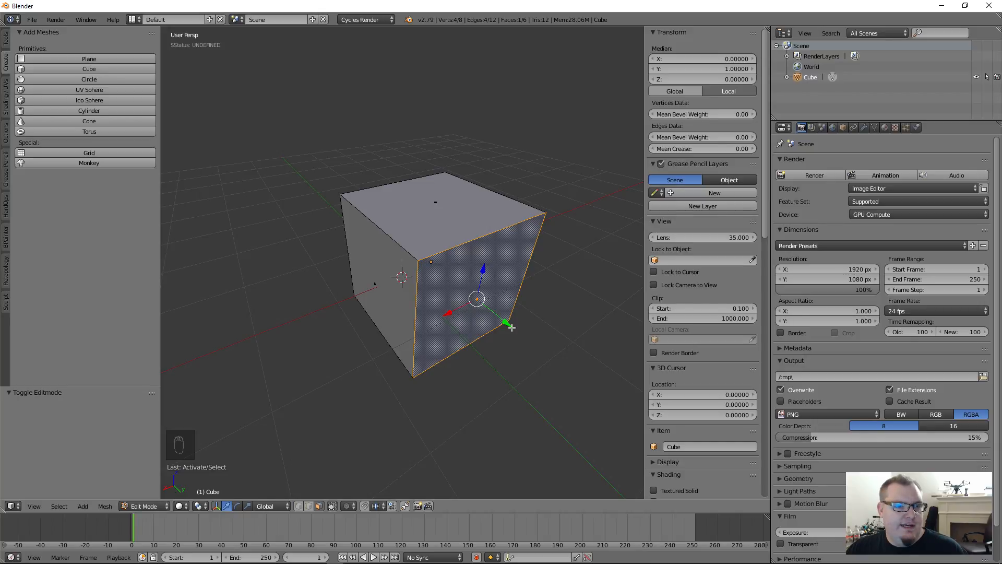
drag(507, 323, 520, 362)
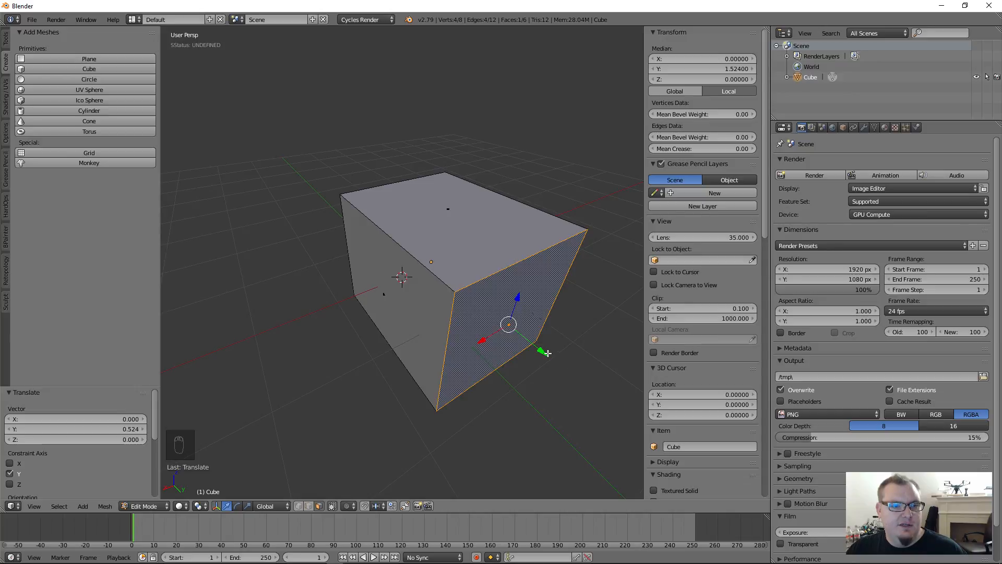
- Move the selected +Y face inward about 0.795 along Y and rotate it about X by about 24.9° and -69.8°
drag(544, 353, 470, 306)
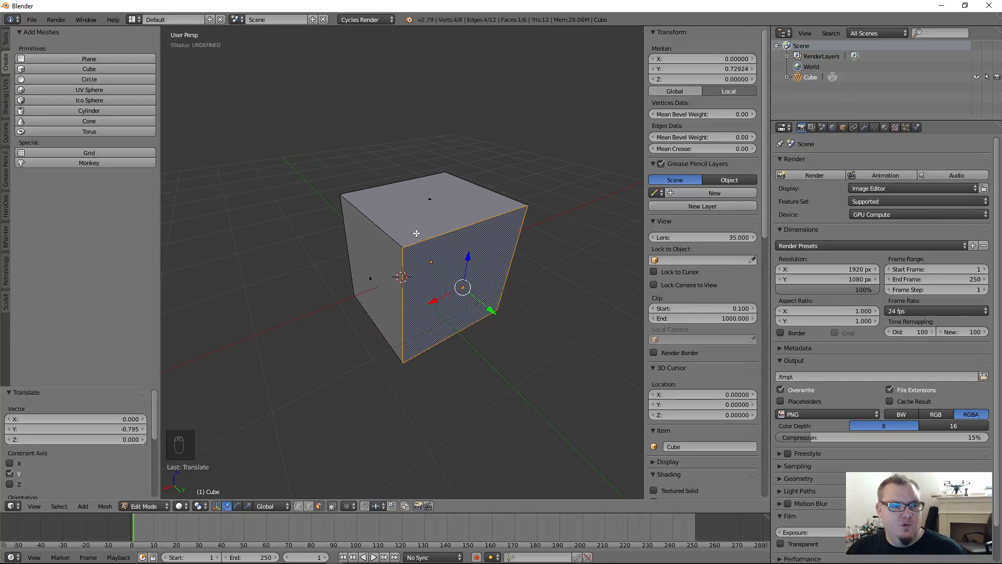
click(237, 505)
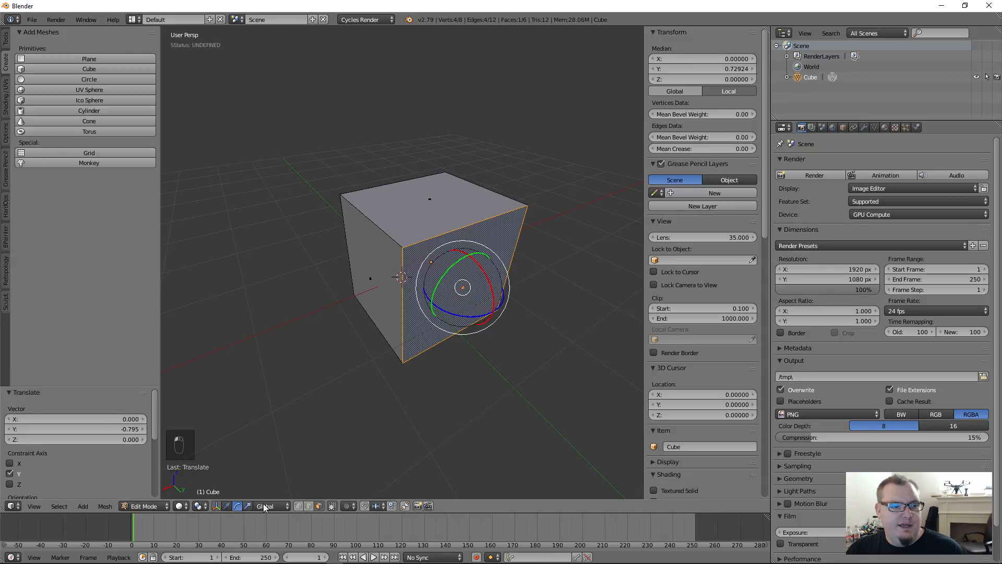
drag(493, 297, 482, 286)
middle_drag(407, 343, 428, 307)
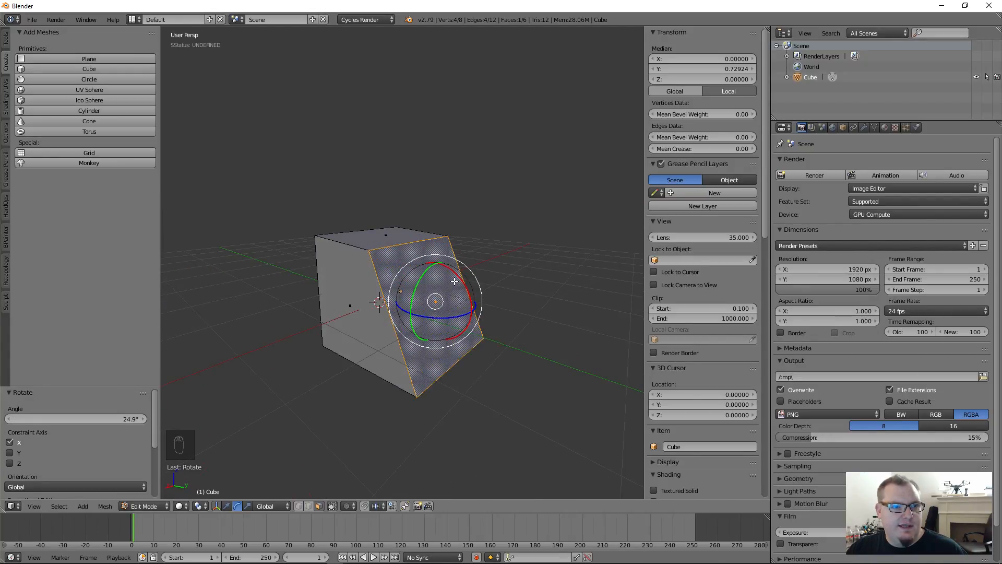
drag(456, 276, 481, 358)
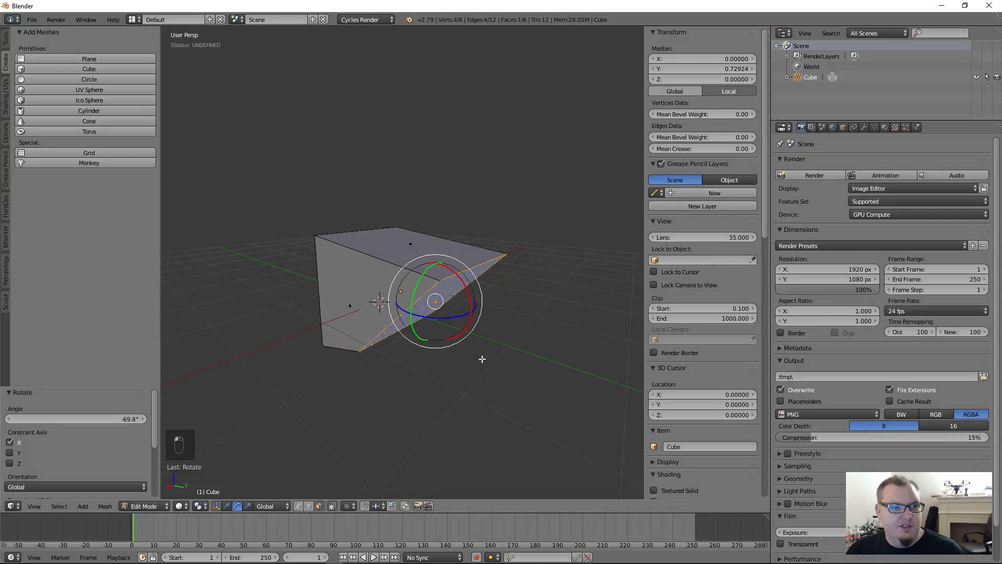
middle_drag(377, 374, 345, 366)
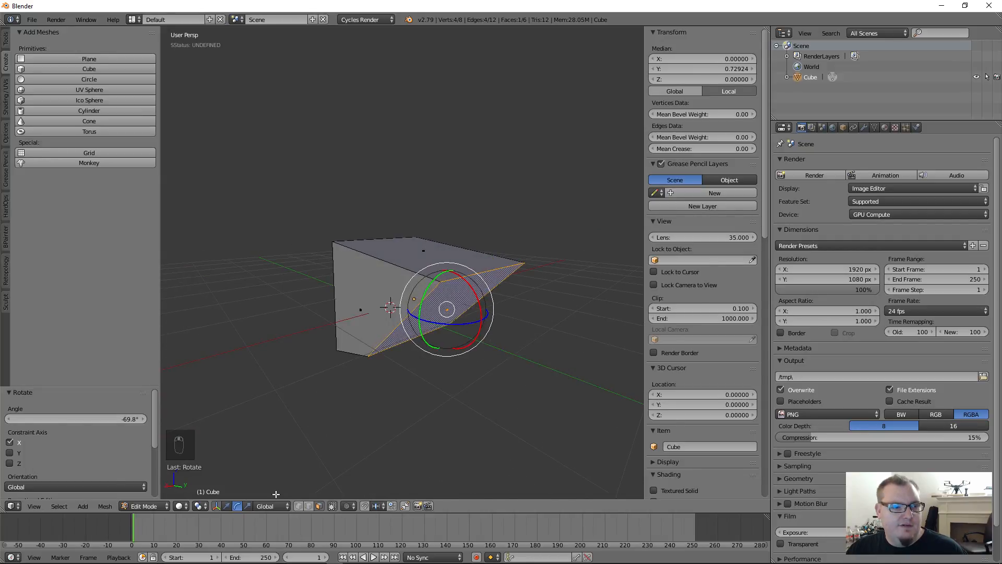
- Scale the selected +Y face by about 0.328 along X and about 0.713 along Z
click(248, 506)
middle_drag(468, 384, 403, 321)
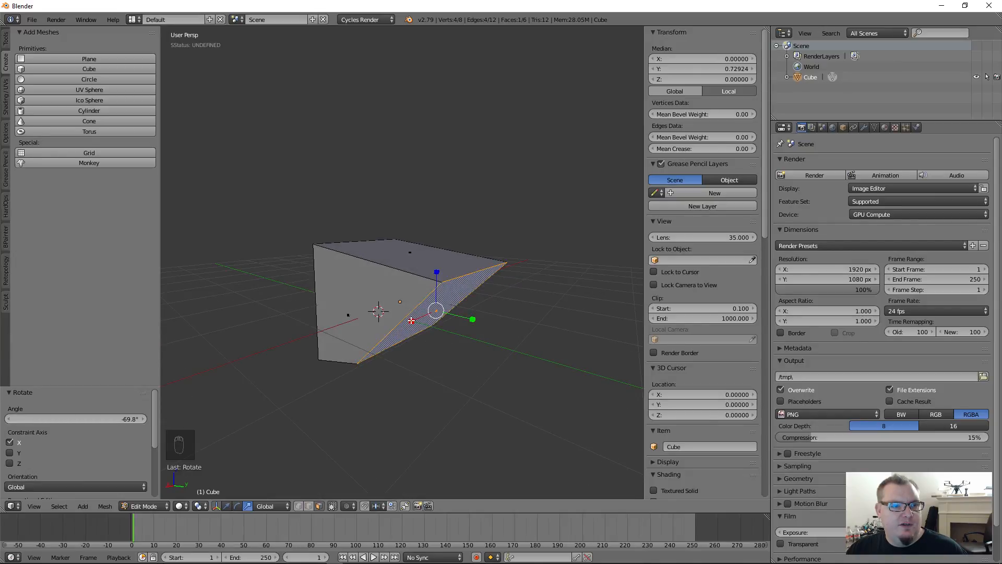
drag(411, 320, 428, 314)
middle_drag(518, 361, 489, 350)
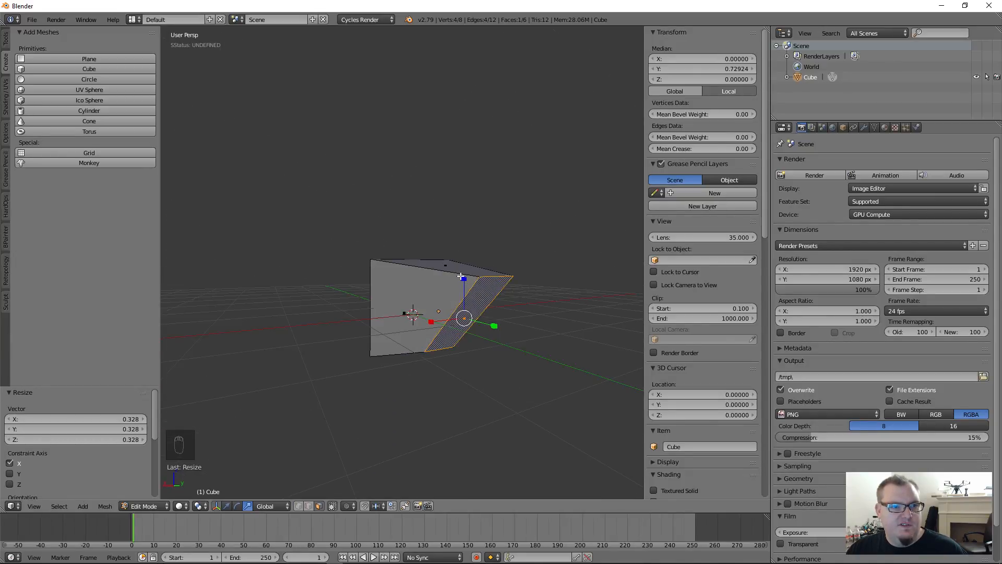
key(s)
key(z)
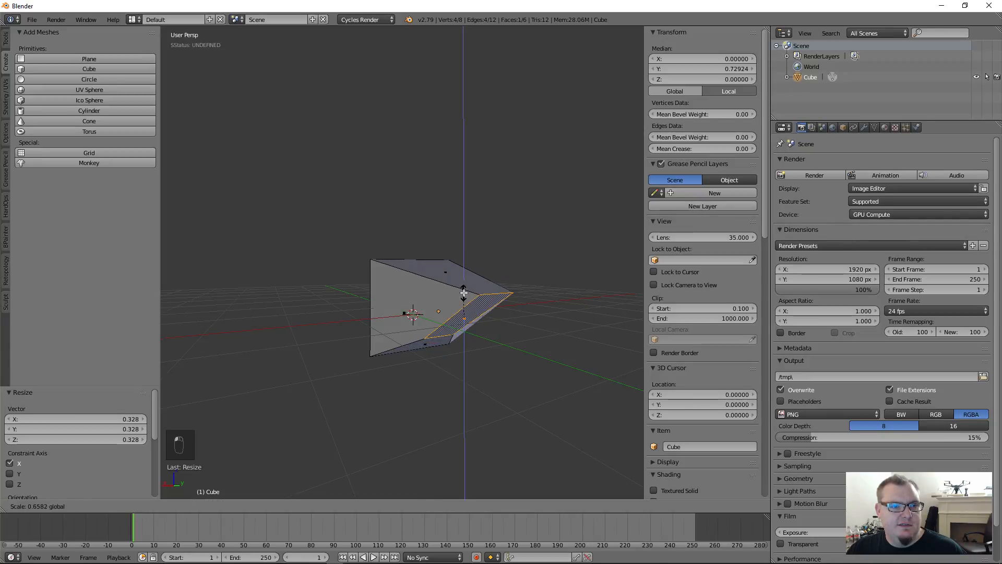
click(463, 292)
middle_drag(437, 354, 512, 344)
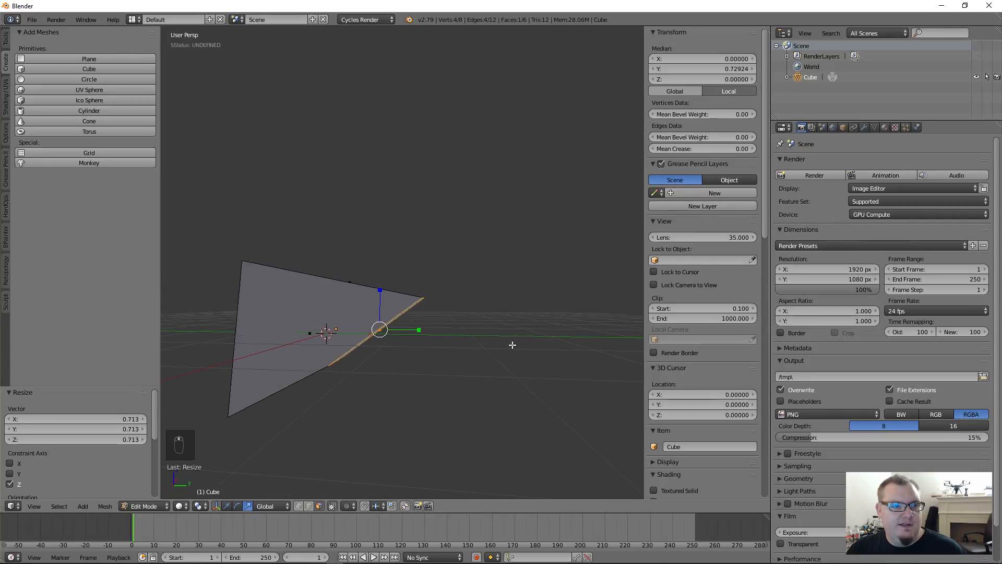
- Set the manipulator to rotation and rotate the selected +Y face about 33.4° around the X axis
click(236, 509)
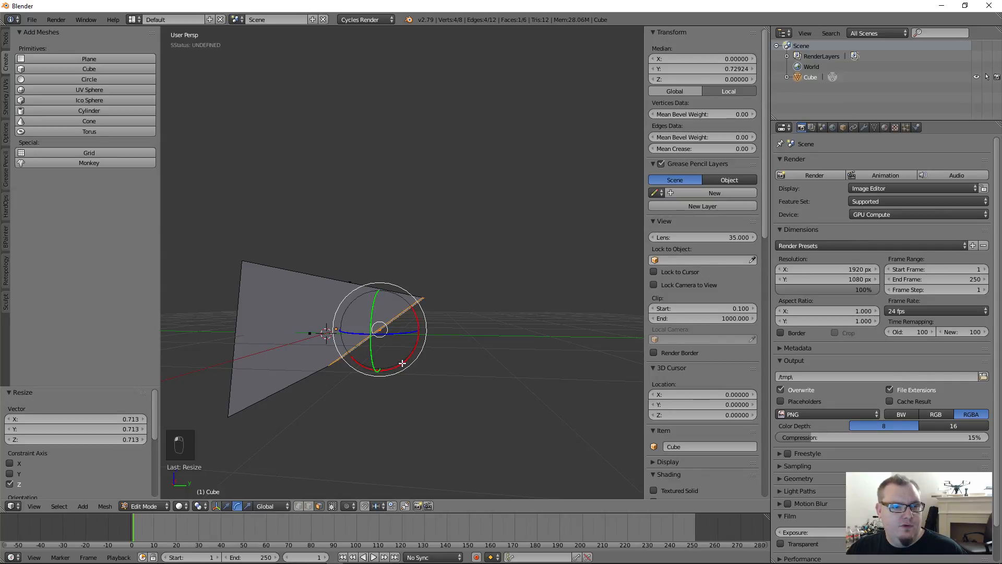
drag(403, 362, 410, 347)
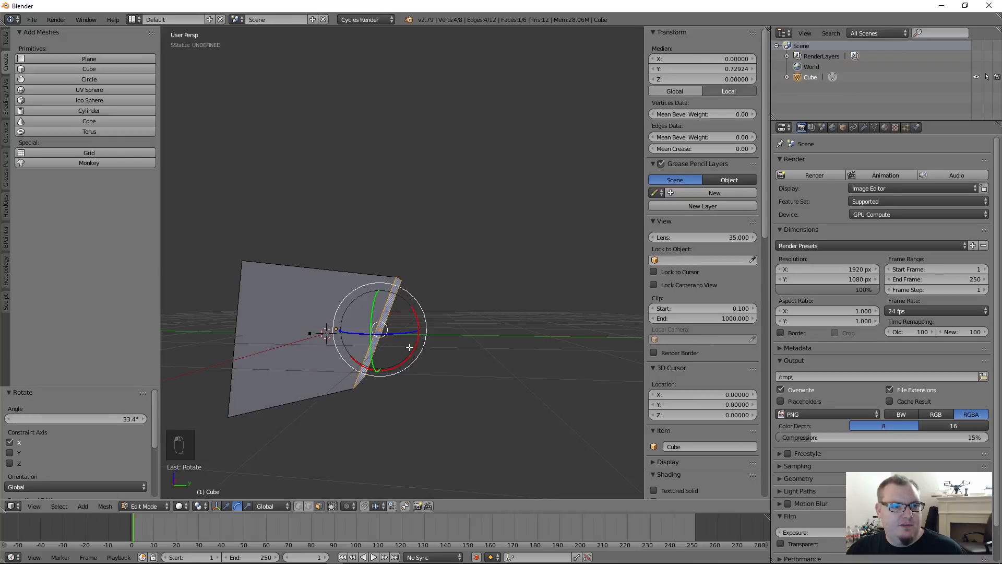
scroll(409, 347, down, 3)
middle_drag(453, 366, 339, 361)
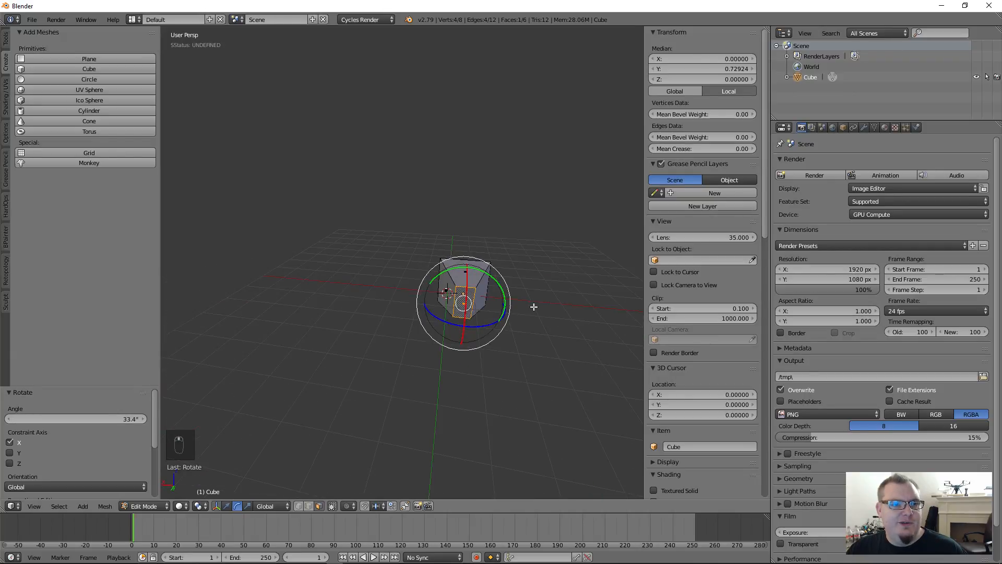
middle_drag(533, 307, 504, 304)
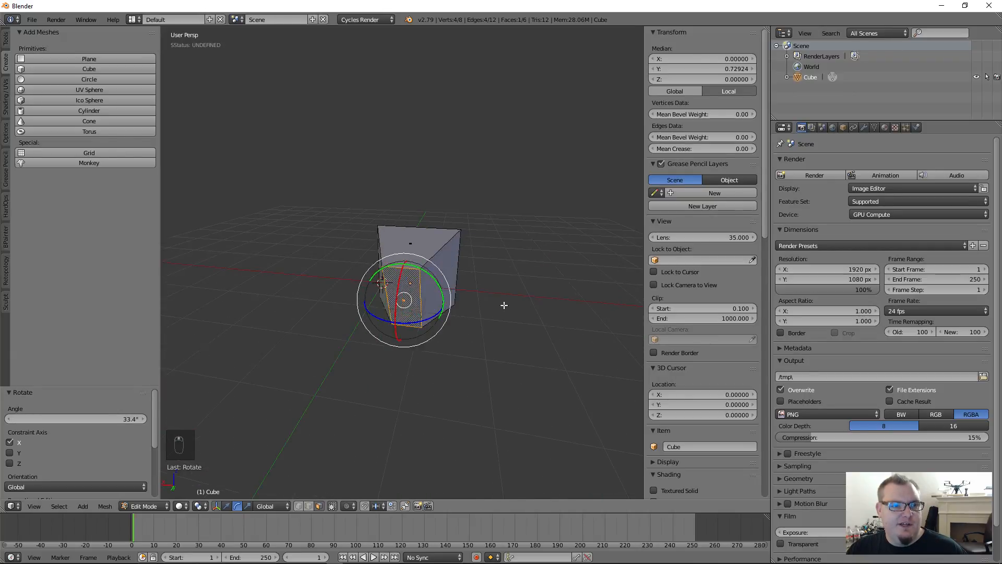
- Select the top face and rotate it about -6.27° around the X axis
right_click(429, 243)
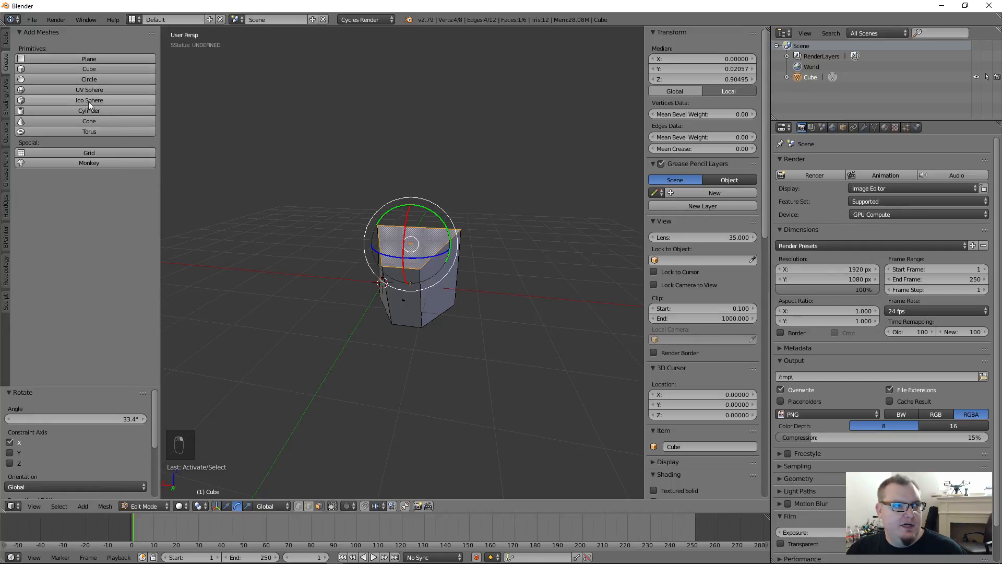
middle_drag(349, 359, 441, 364)
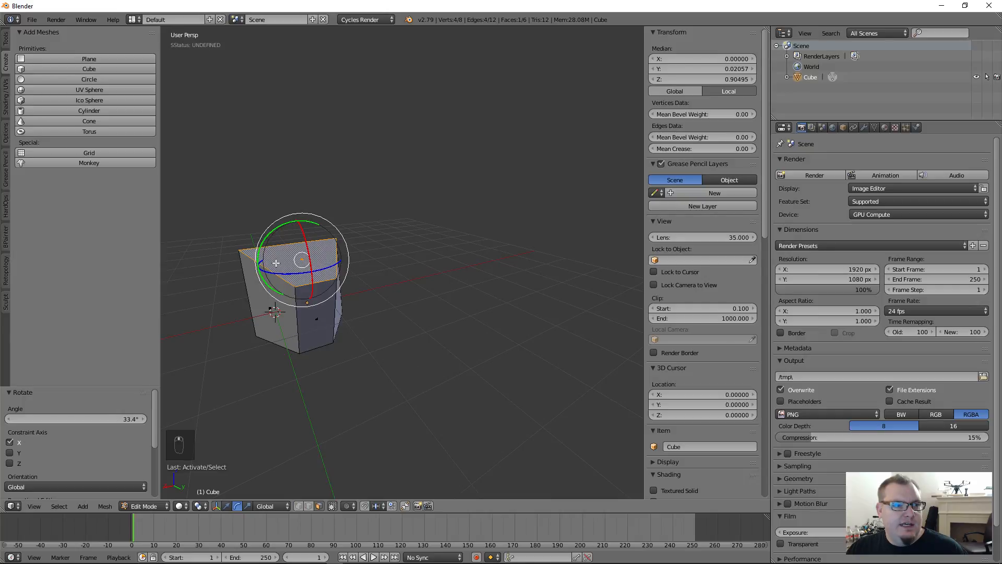
shift+middle_drag(326, 288, 436, 316)
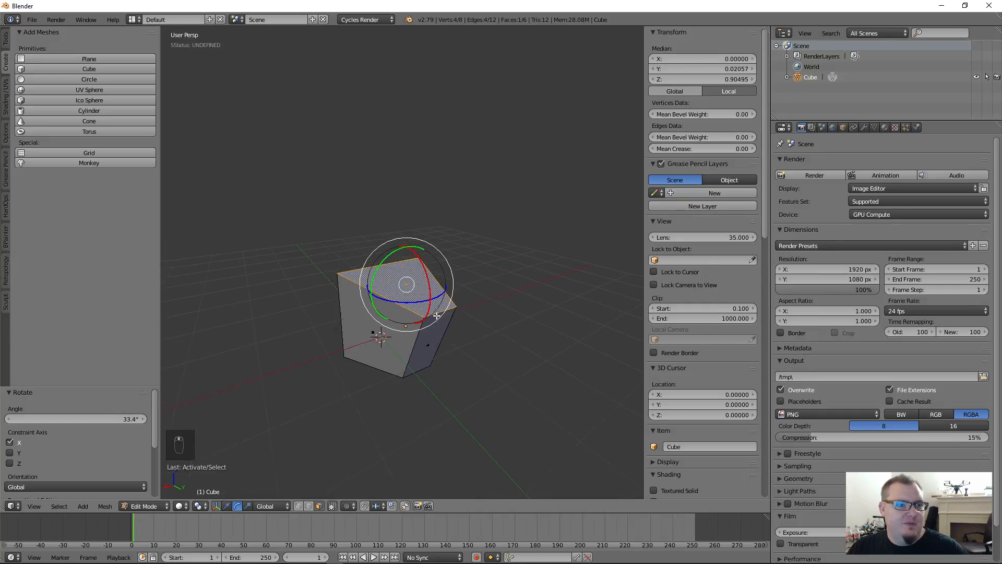
scroll(370, 316, up, 4)
middle_drag(370, 315, 372, 256)
drag(343, 225, 361, 246)
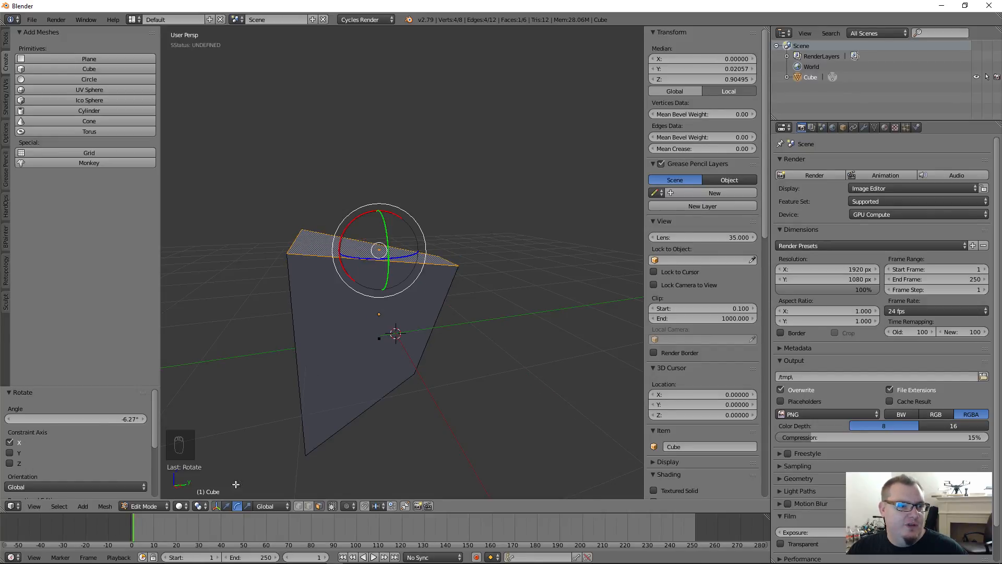
- Select the +X face, switch to edge selection and select the +Y face's +X side edge and its upper edge, ending on the upper edge
right_click(405, 338)
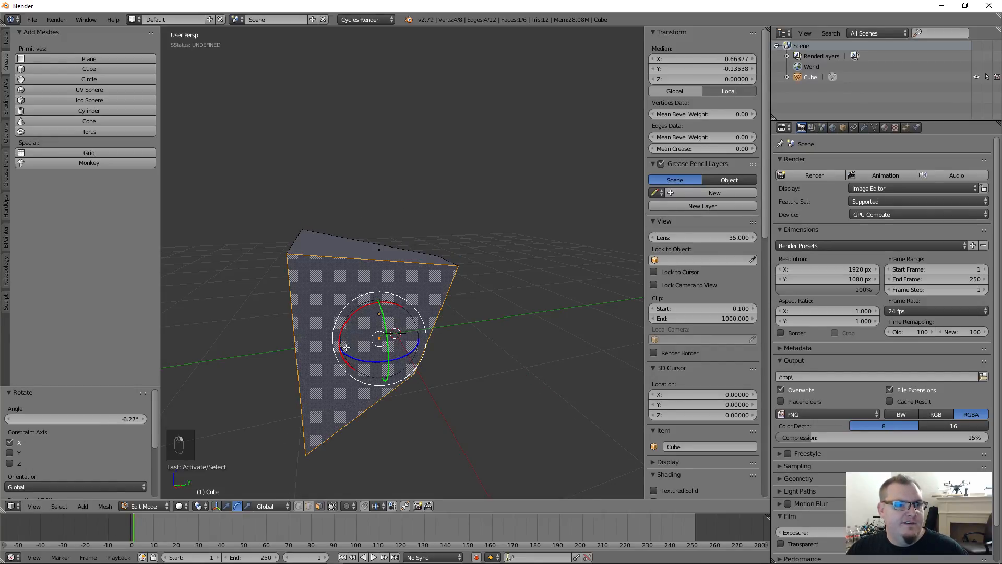
middle_drag(404, 338, 451, 384)
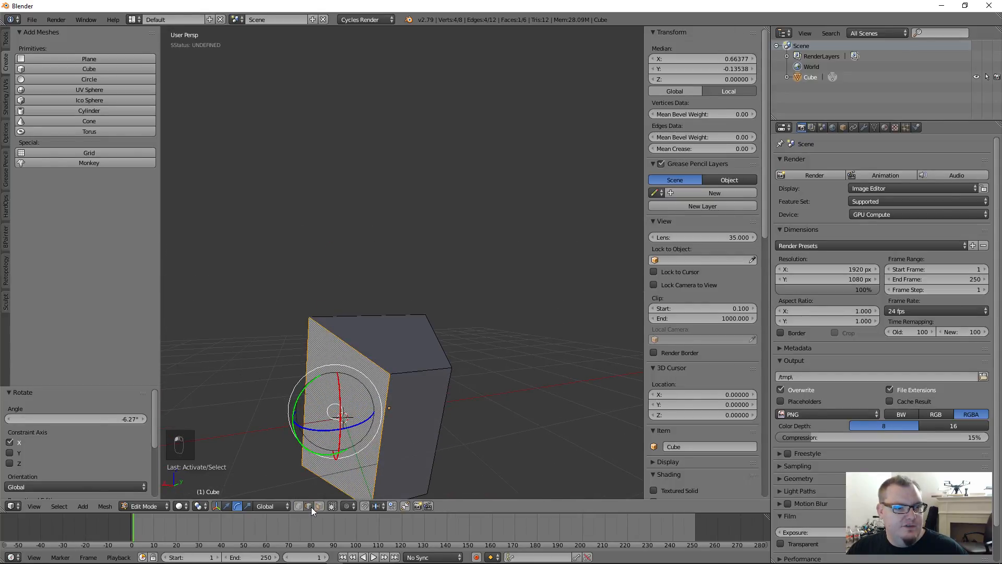
click(310, 505)
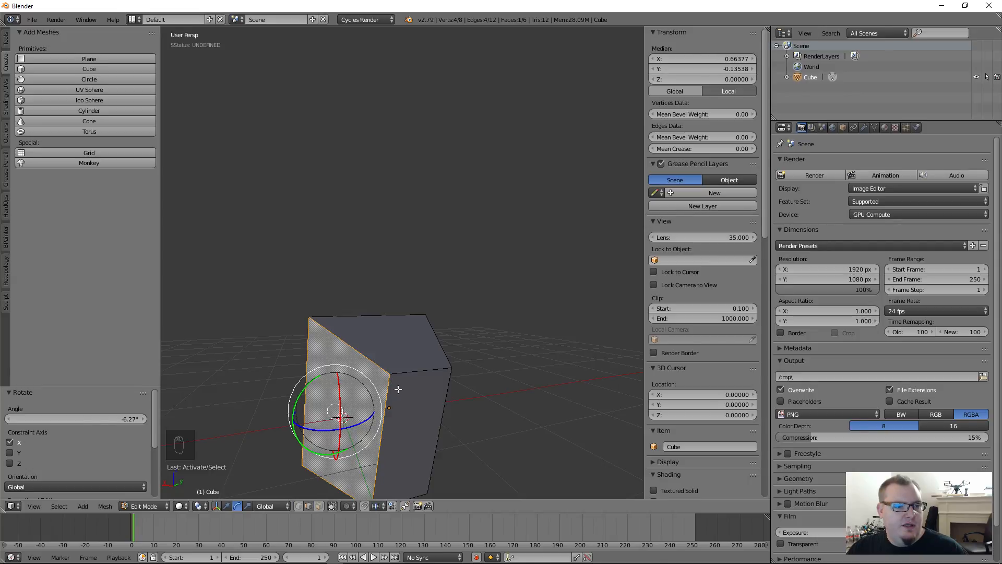
right_click(402, 374)
right_click(379, 442)
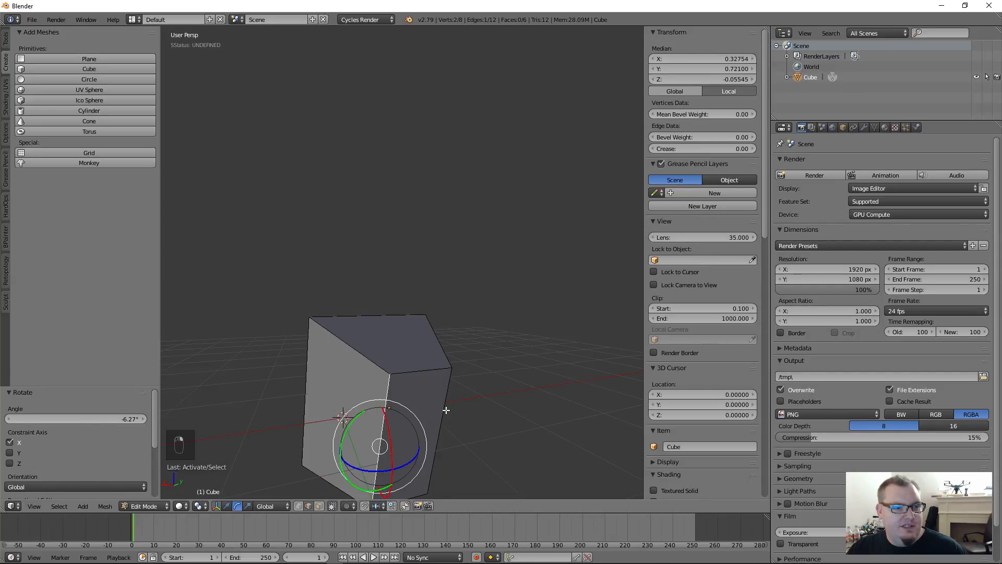
right_click(423, 374)
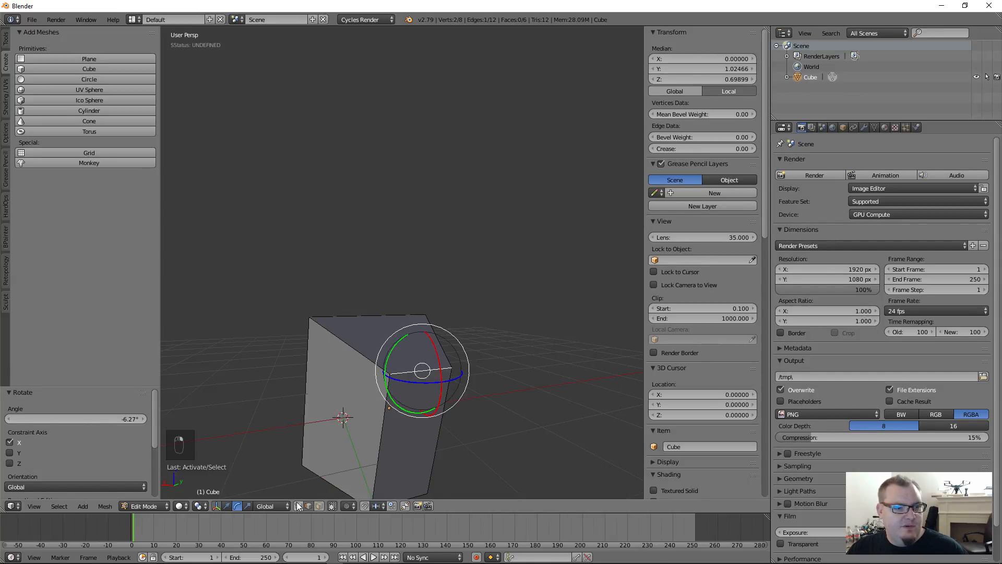
- Set the manipulator to translation and move the +Y face's upper edge about -0.764 along Y and 0.152 along X
click(226, 506)
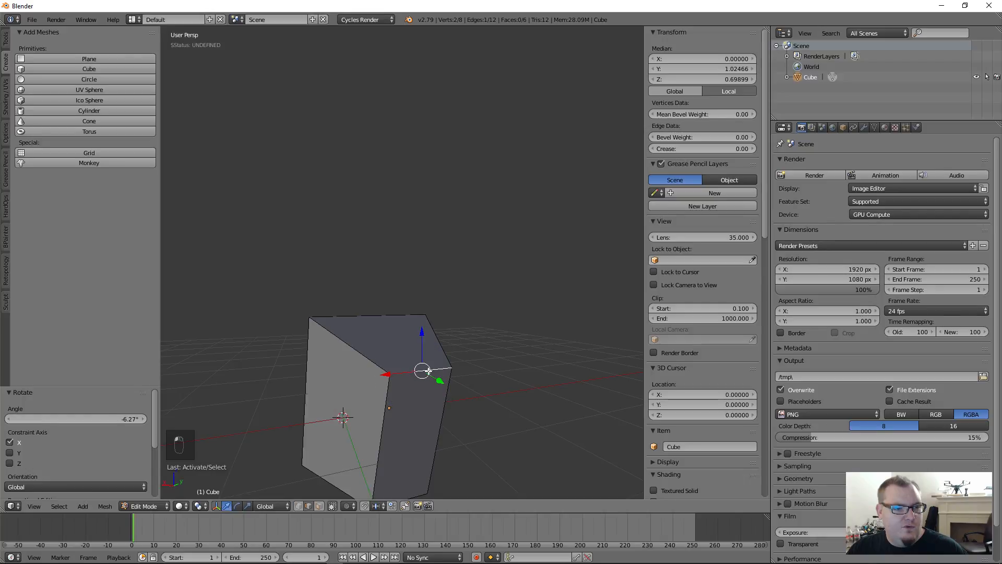
middle_drag(264, 492, 314, 482)
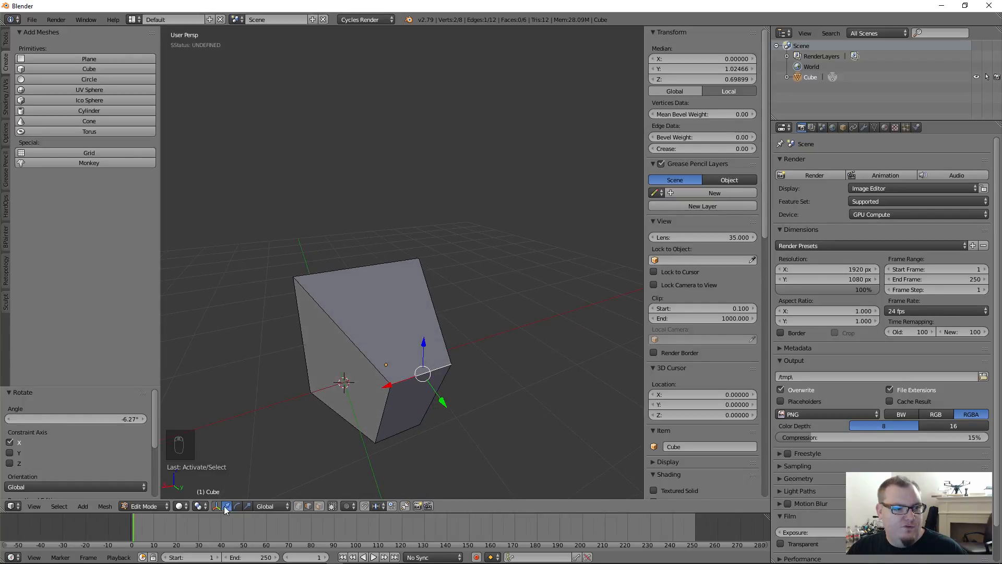
drag(441, 401, 393, 412)
middle_drag(393, 412, 402, 393)
mouse_move(358, 351)
mouse_down()
mouse_move(378, 349)
mouse_move(347, 360)
mouse_up()
middle_drag(546, 422, 445, 319)
scroll(376, 312, up, 2)
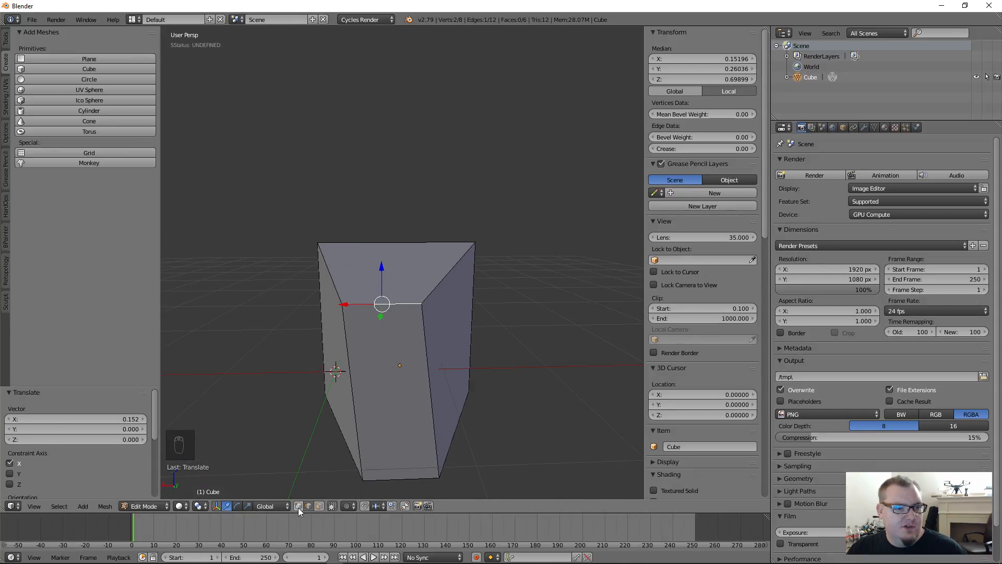
- Select the +Y face in face selection, and its upper edge and +X side edge in edge selection
click(318, 507)
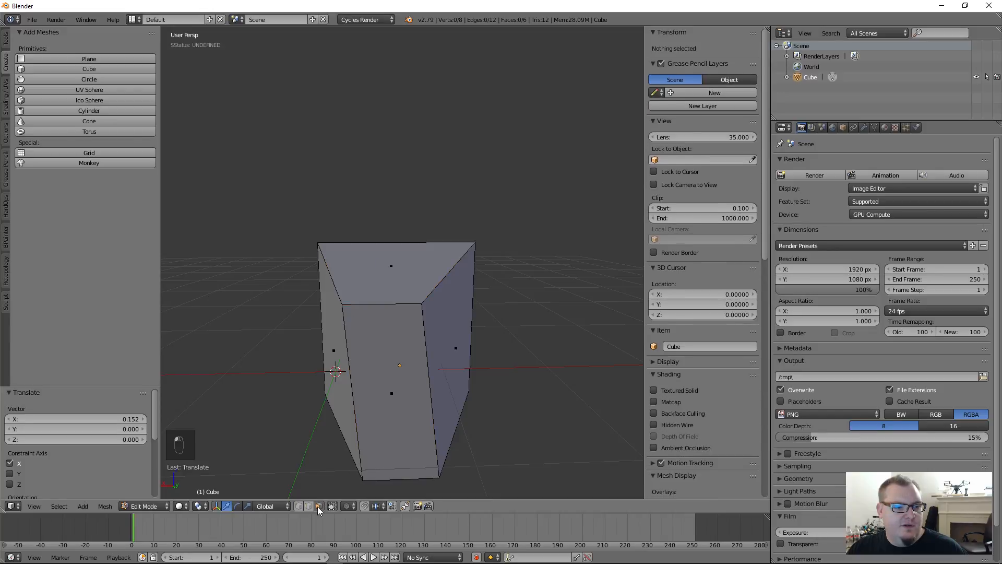
right_click(389, 393)
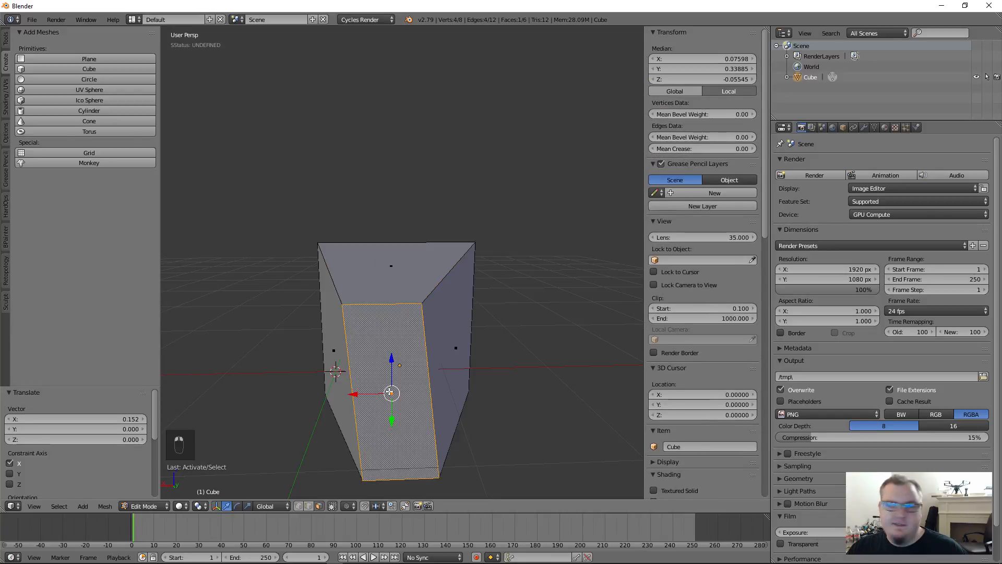
click(308, 506)
right_click(375, 305)
right_click(358, 366)
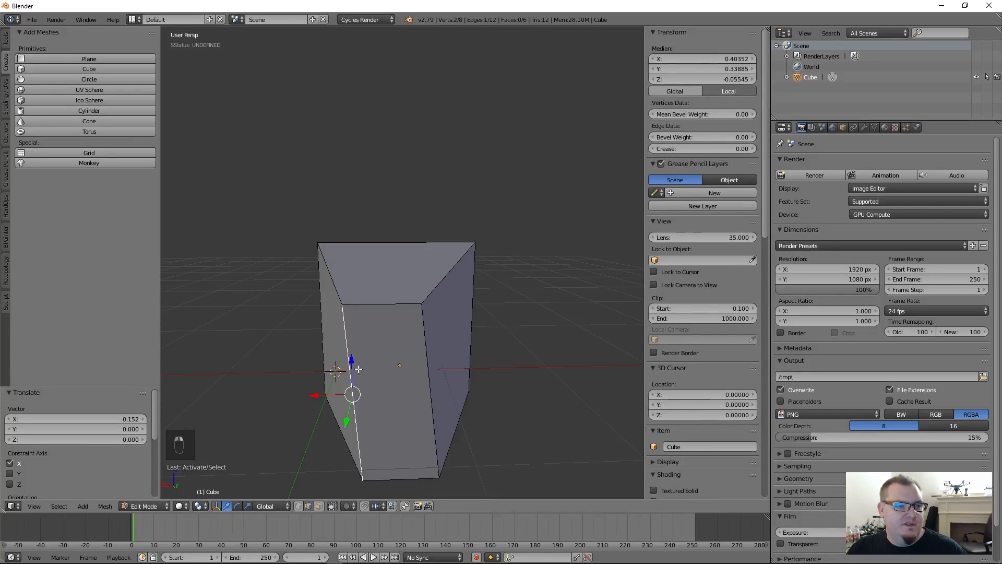
- Switch back to face selection and select the +Y face, followed by the -X face
click(319, 506)
right_click(389, 399)
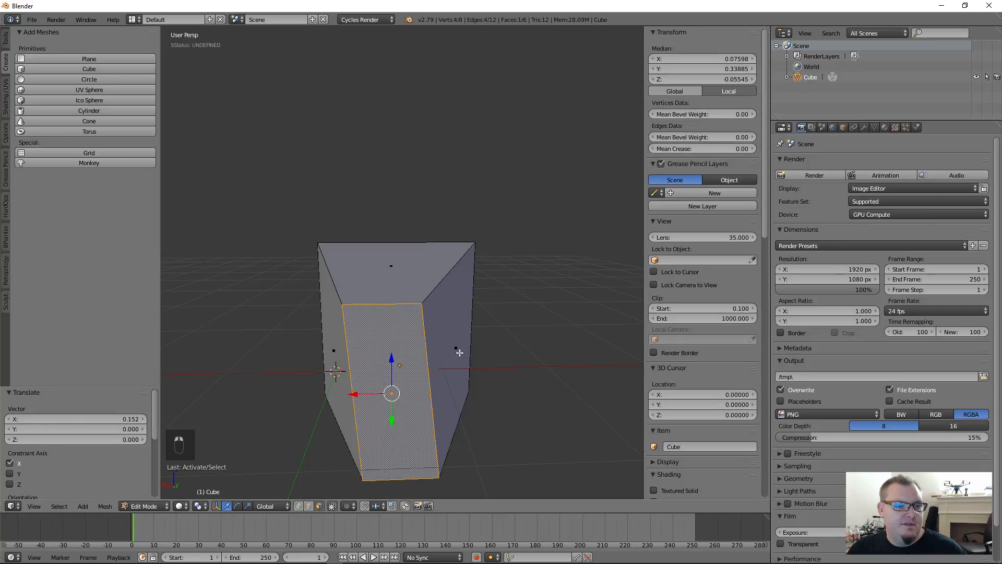
right_click(460, 352)
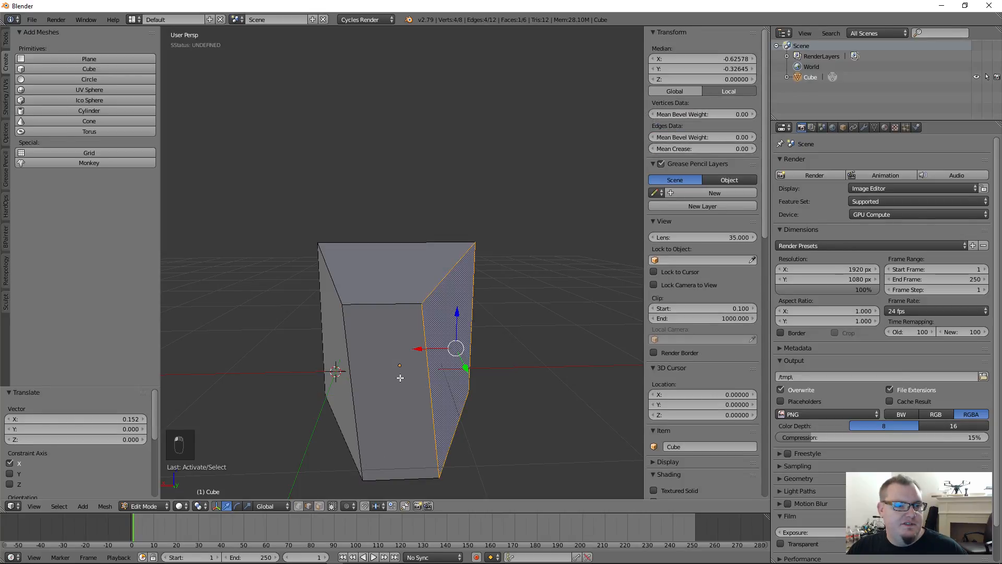
- In edge selection, select the edges around the +Y and top faces one by one, ending on the upper edge of the +Y face
right_click(418, 314)
right_click(389, 305)
right_click(349, 349)
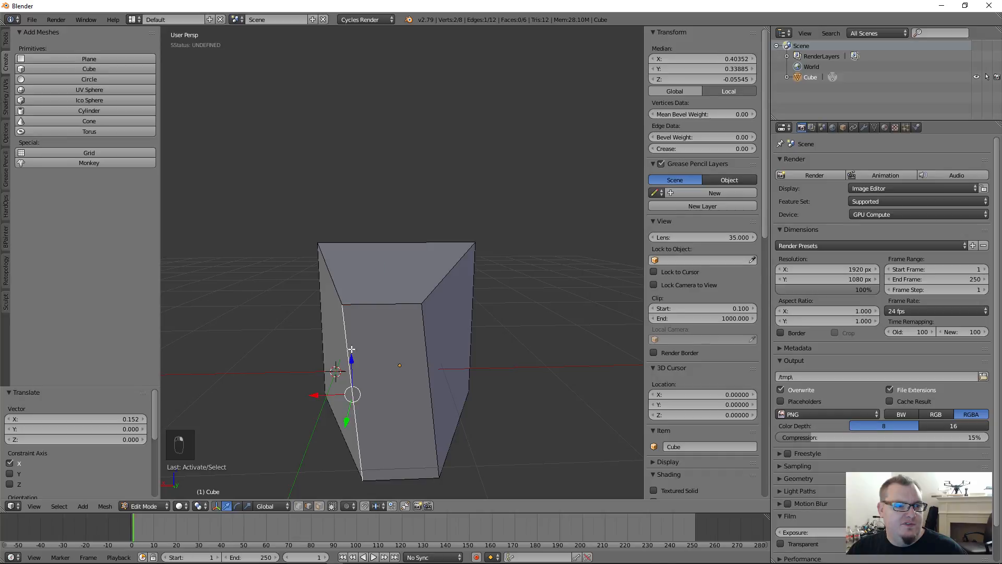
right_click(336, 293)
right_click(378, 308)
right_click(429, 296)
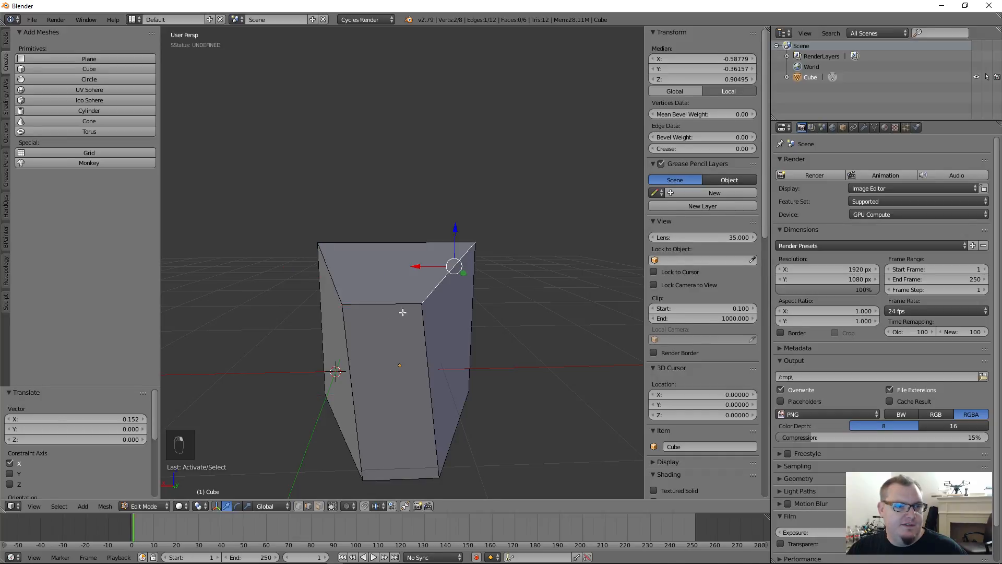
right_click(401, 311)
- Switch to vertex selection and select the +Y face's four corner vertices in turn, ending on its upper +X corner
click(298, 505)
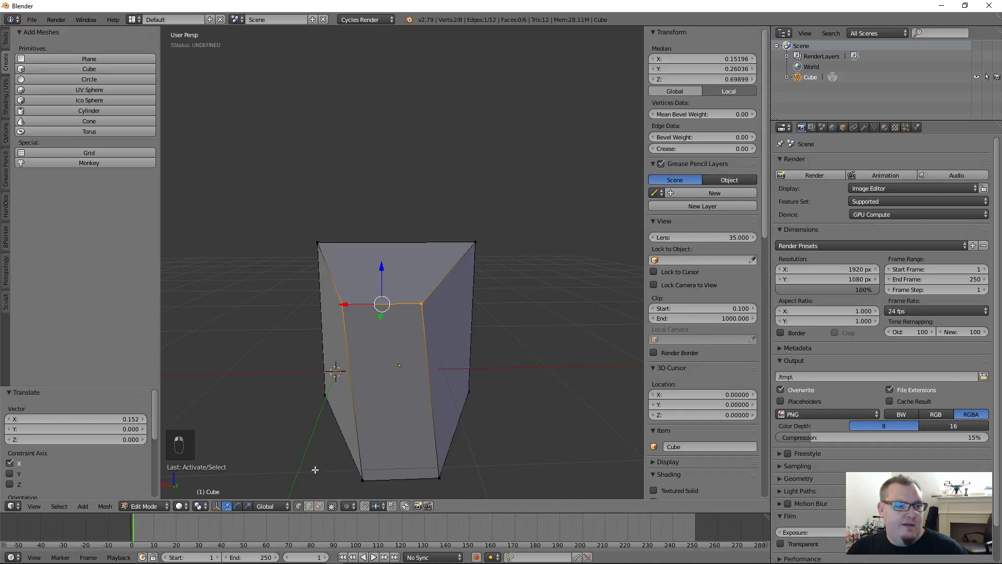
right_click(348, 317)
right_click(431, 309)
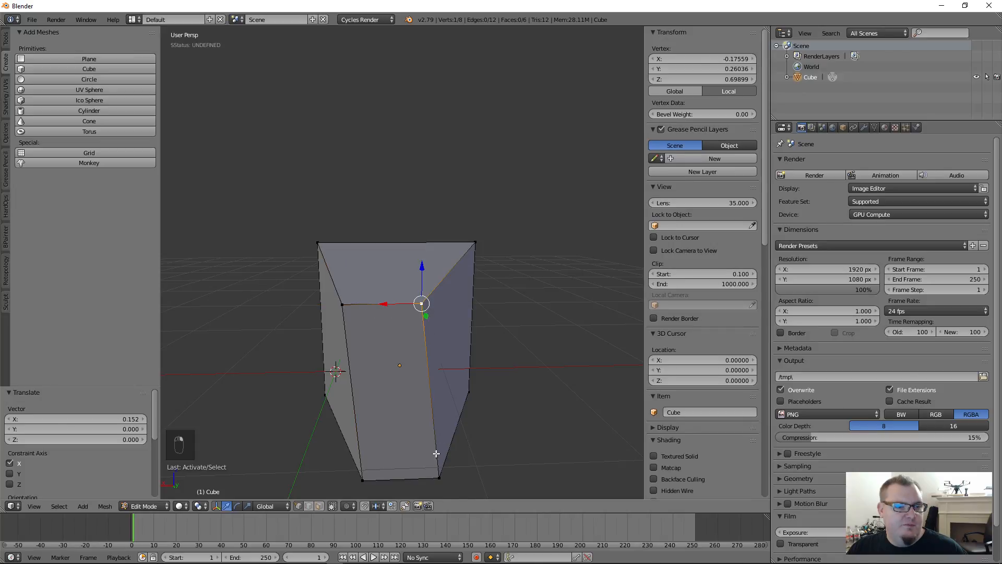
right_click(439, 477)
right_click(359, 478)
right_click(347, 312)
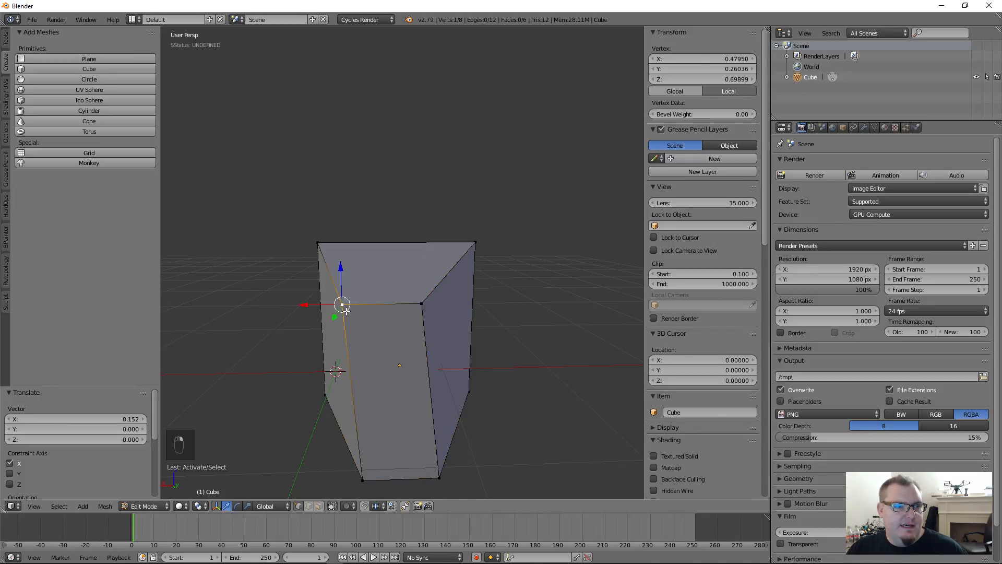
- Move the +Y face's upper +X corner vertex inward along X to about 0.26, adjusting its height to Z about 0.70
right_click(413, 305)
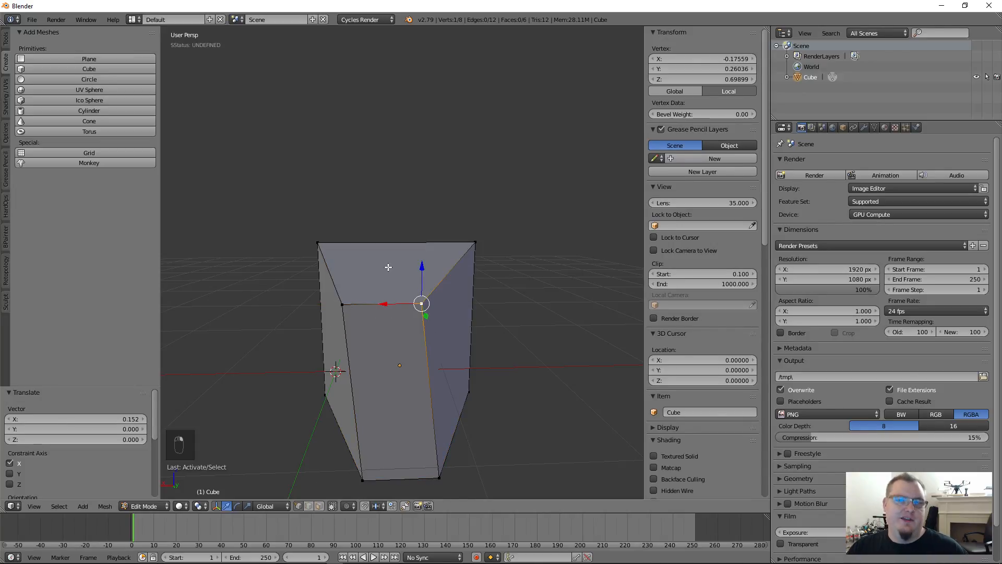
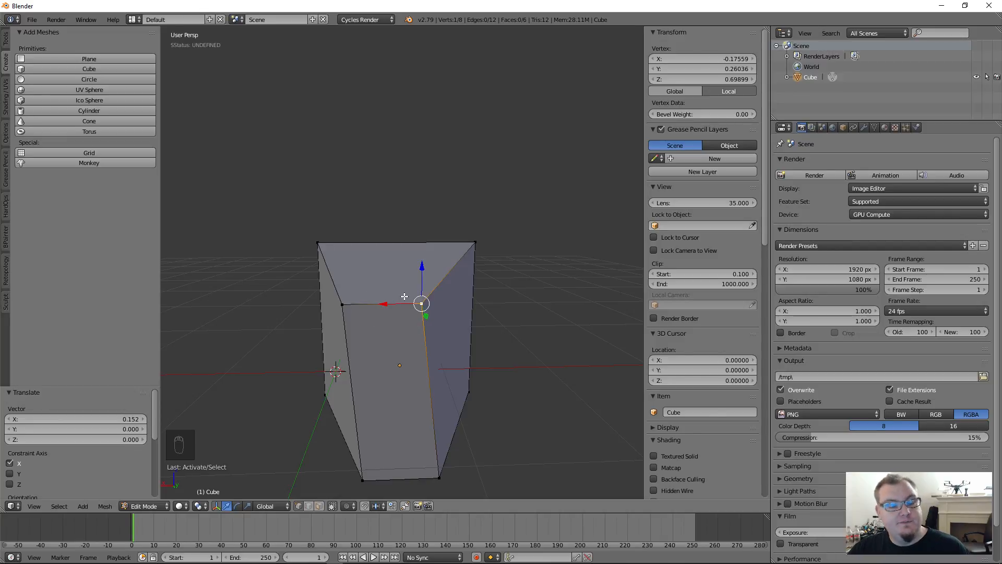
right_click(343, 302)
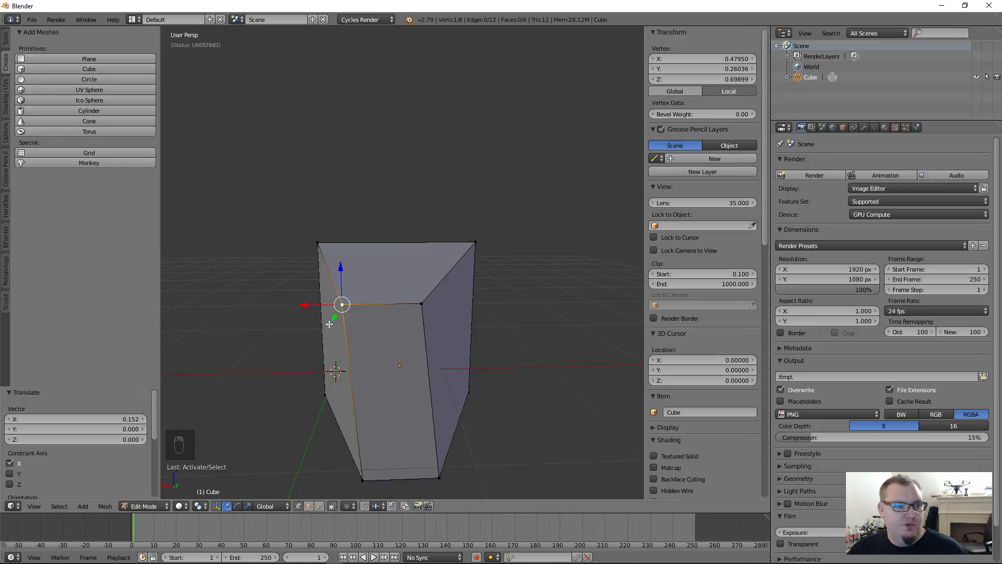
drag(305, 305, 378, 284)
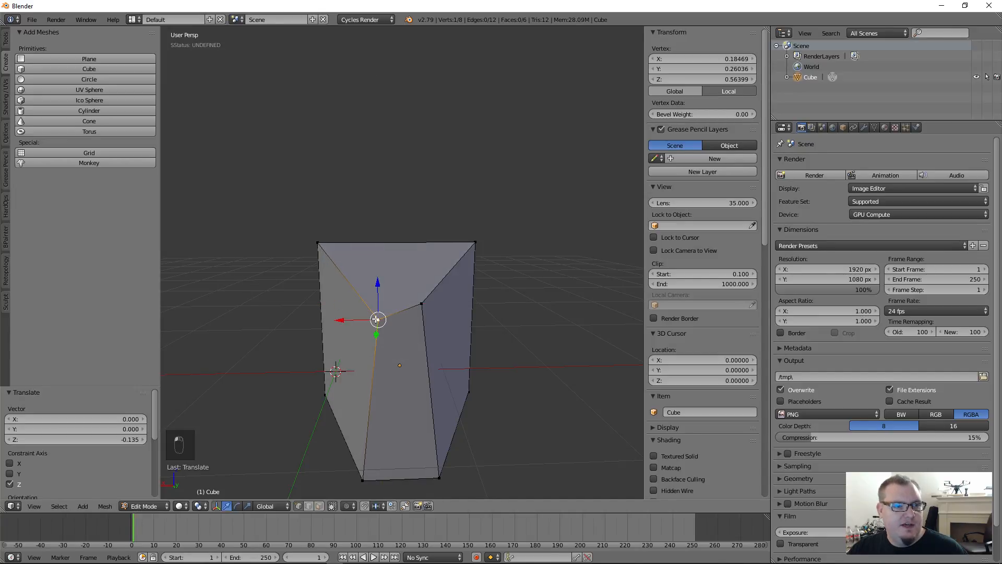
drag(338, 322, 332, 327)
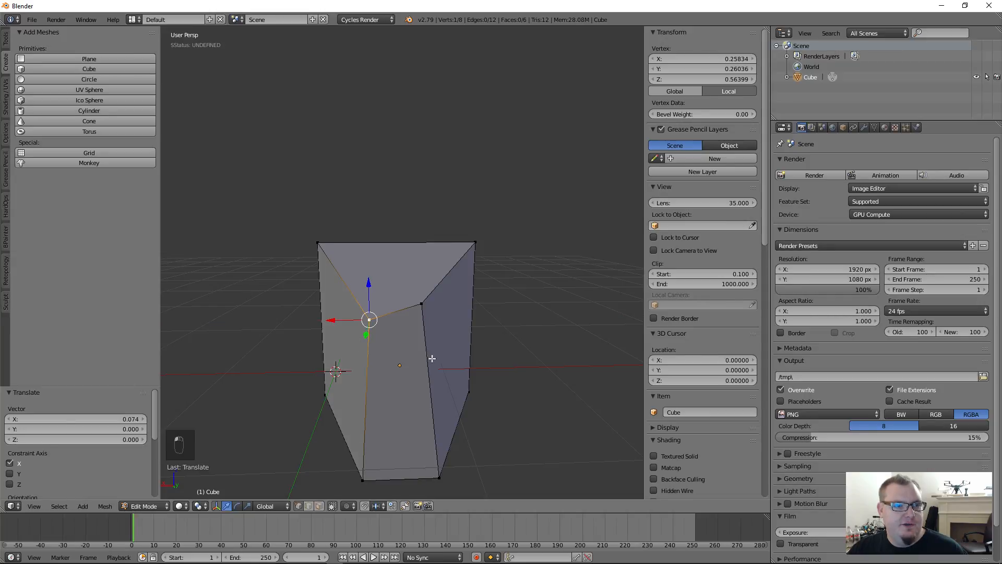
middle_drag(433, 358, 425, 334)
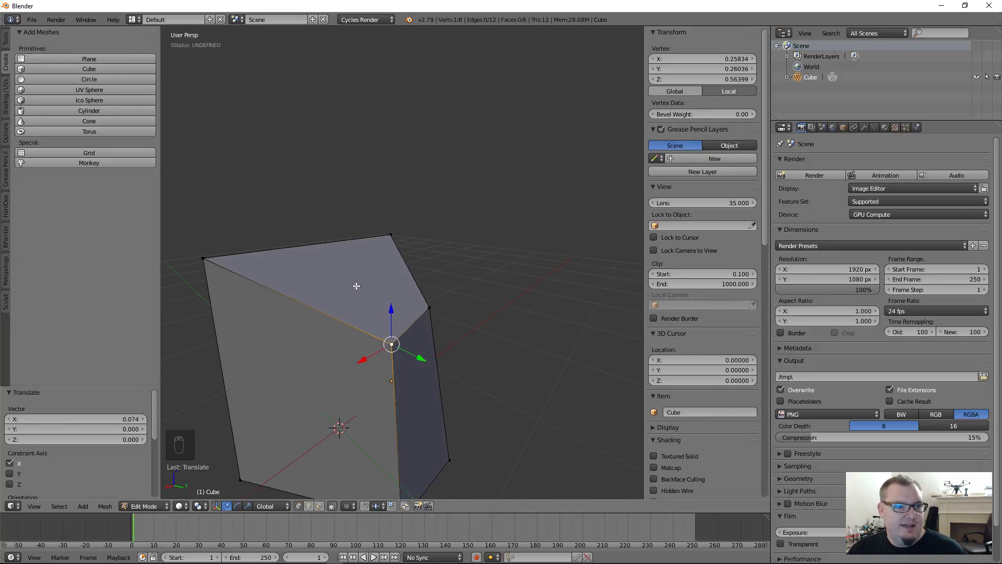
mouse_move(392, 311)
mouse_down()
mouse_move(392, 261)
mouse_move(392, 293)
mouse_up()
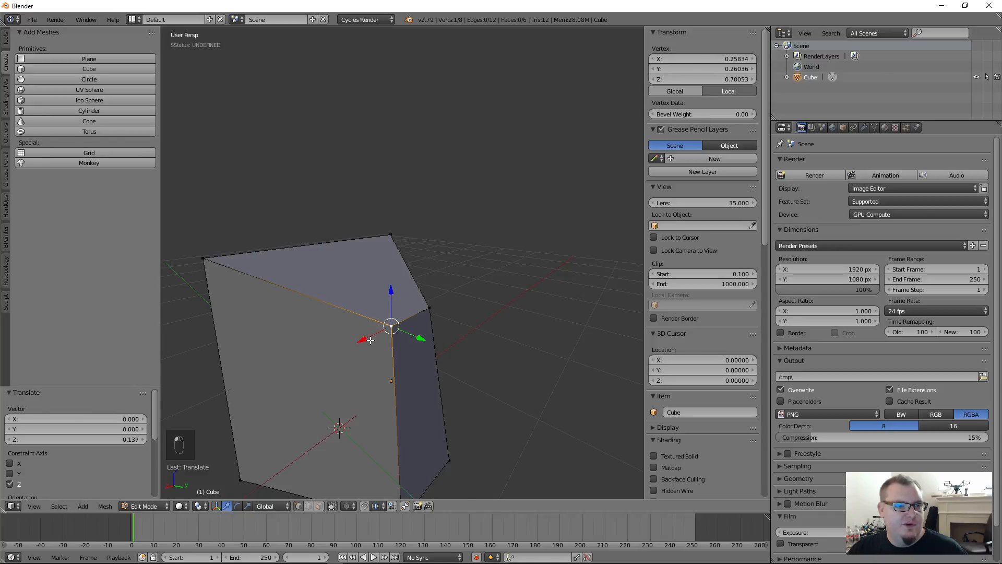
- Lower the top face's two -Y corner vertices along Z, the +X one by about 0.46 and the -X one by about 0.49
scroll(405, 362, down, 3)
middle_drag(404, 362, 346, 306)
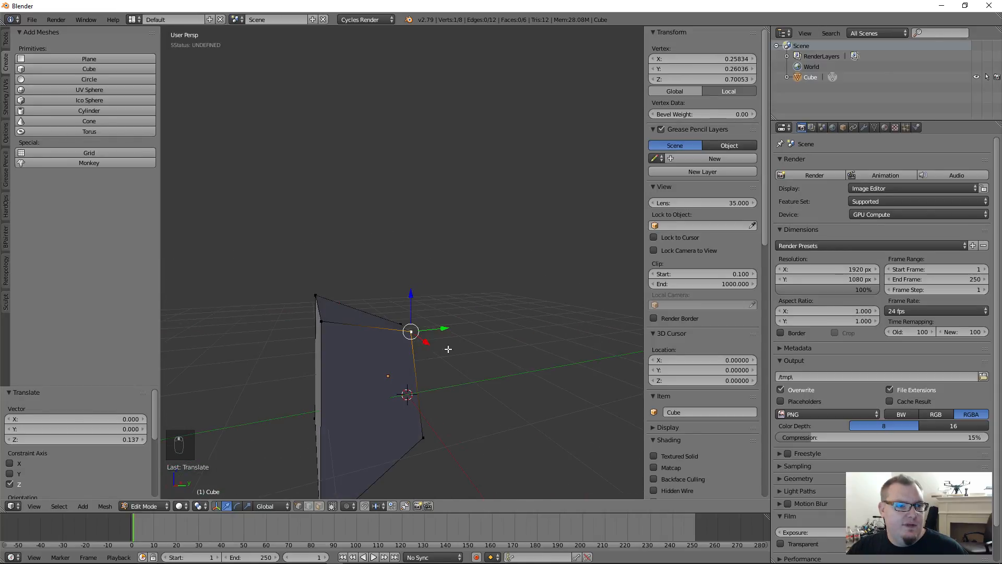
right_click(326, 326)
drag(324, 286, 322, 330)
middle_drag(322, 331, 443, 369)
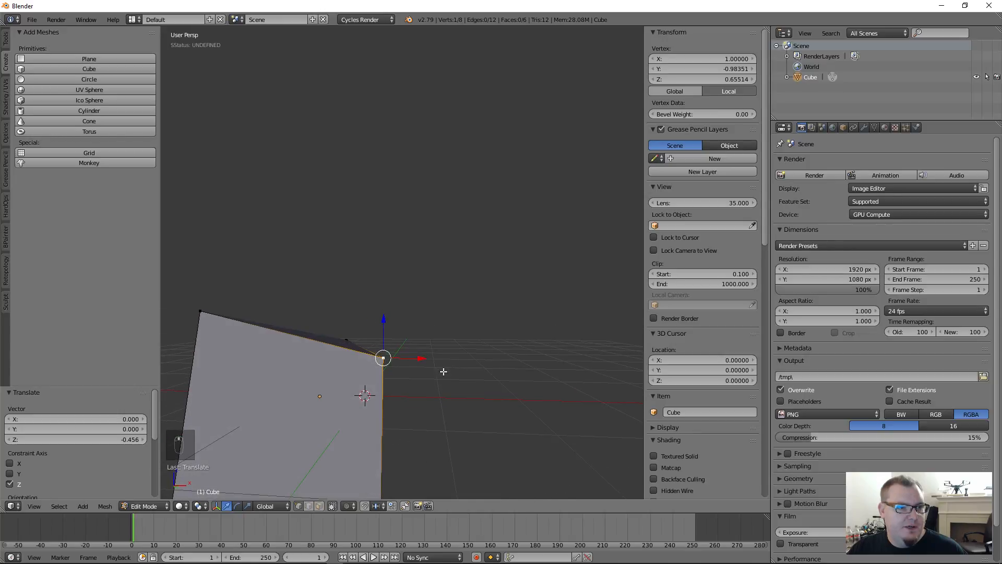
right_click(200, 312)
drag(208, 276, 207, 325)
- Select three of the top face's corner vertices one at a time, ending on the -X corner on the +Y side
middle_drag(447, 421, 465, 390)
right_click(481, 319)
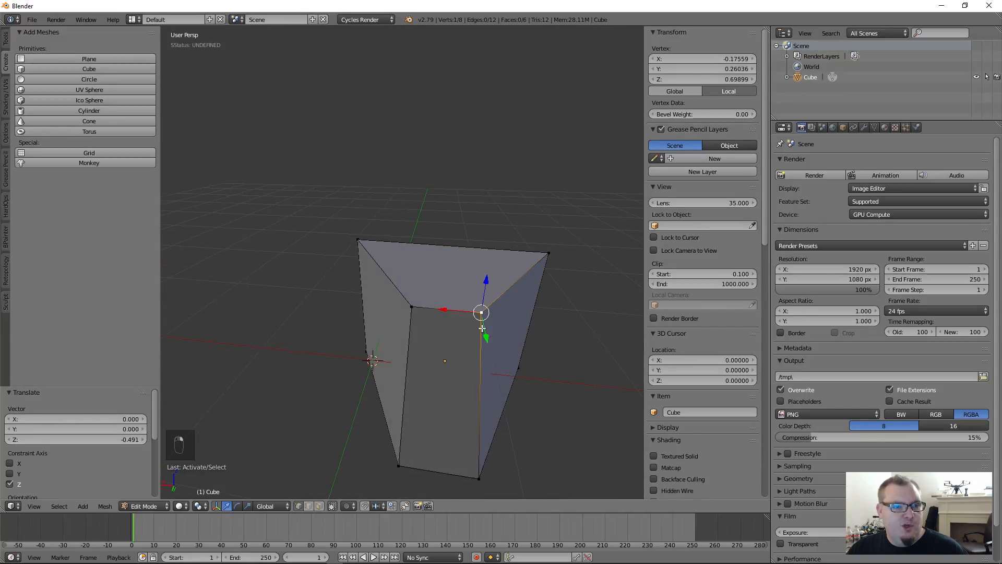
right_click(408, 310)
right_click(352, 233)
right_click(400, 310)
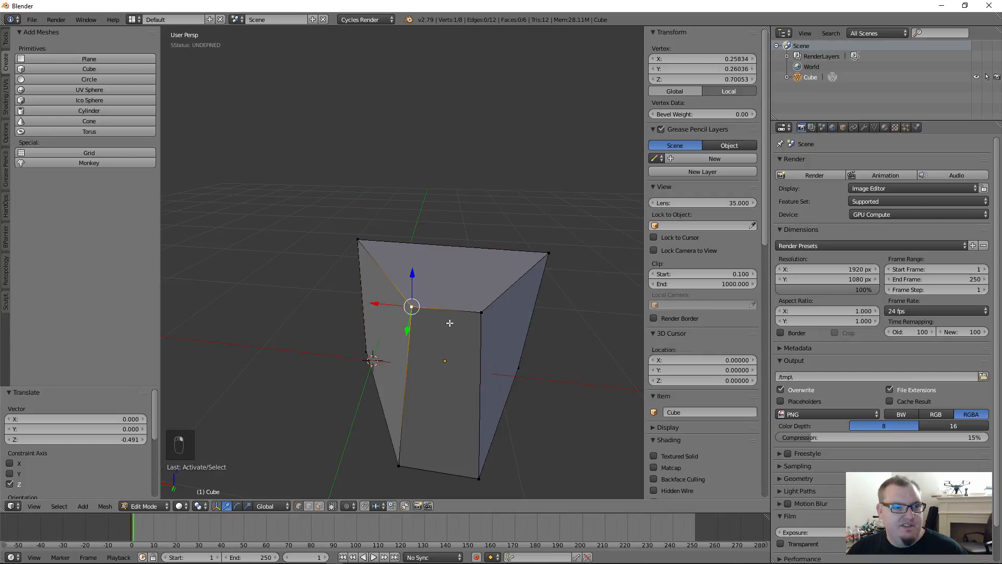
right_click(493, 317)
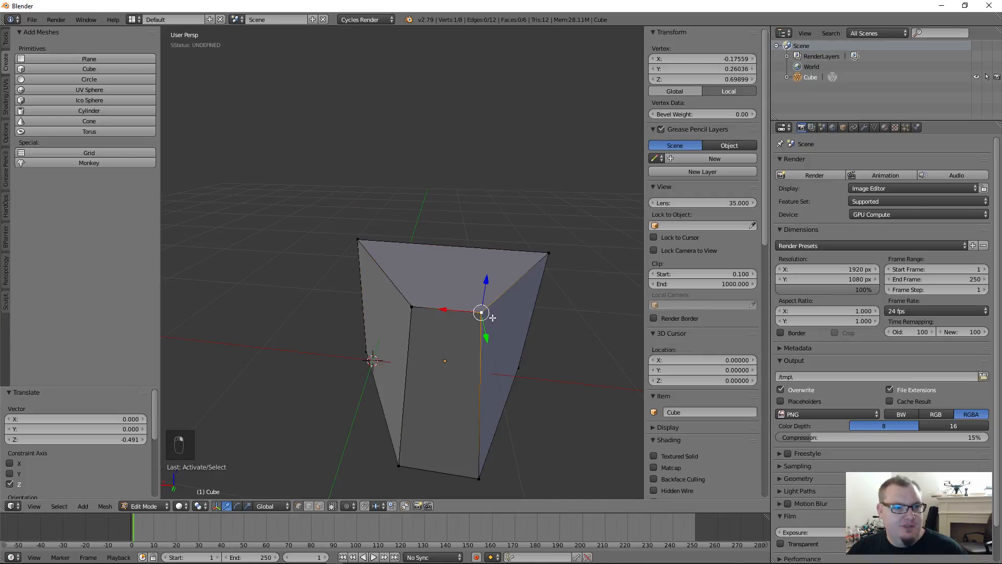
- Select all four corner vertices of the top face together, starting with the +X corner on the +Y side
right_click(411, 308)
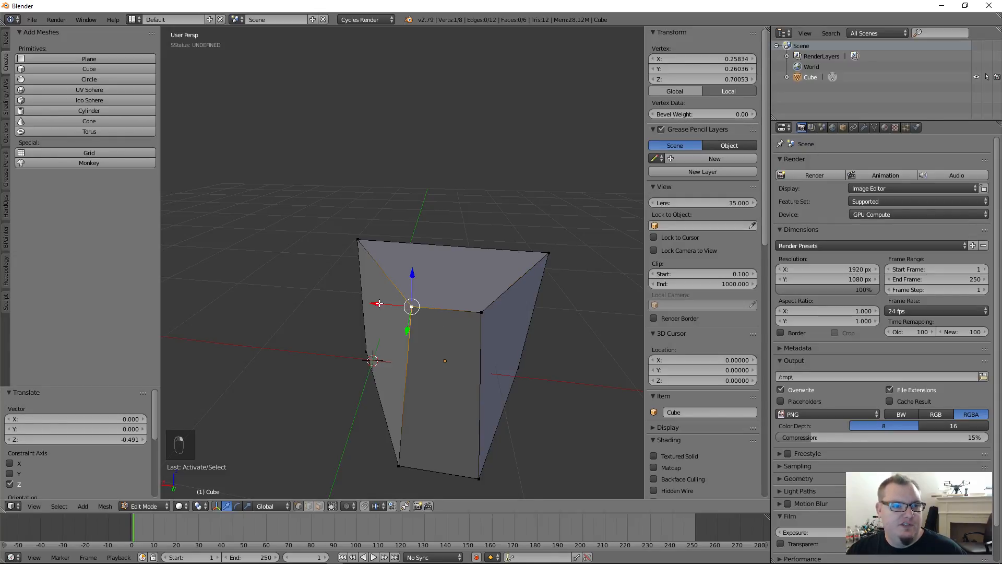
shift+right_click(482, 314)
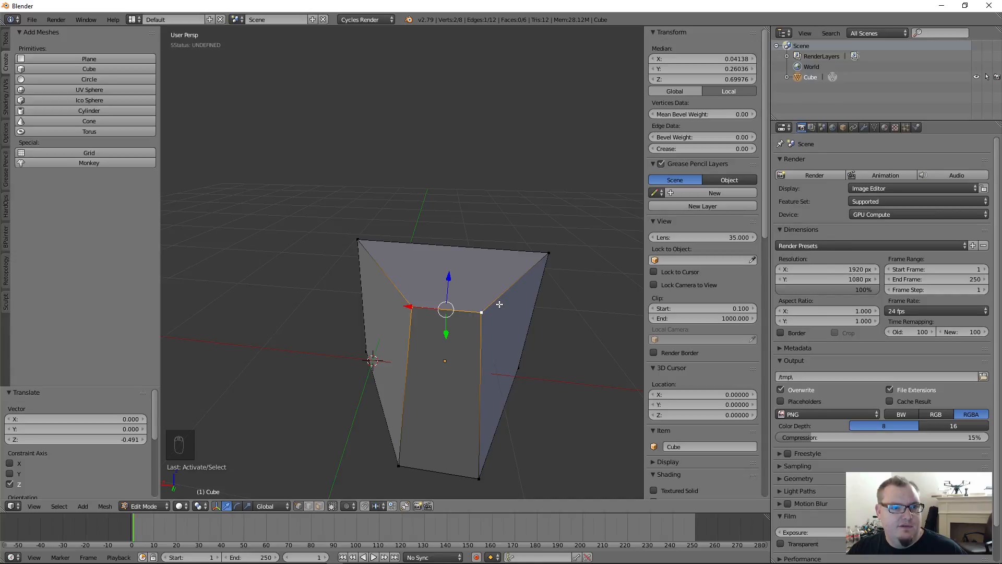
shift+right_click(548, 256)
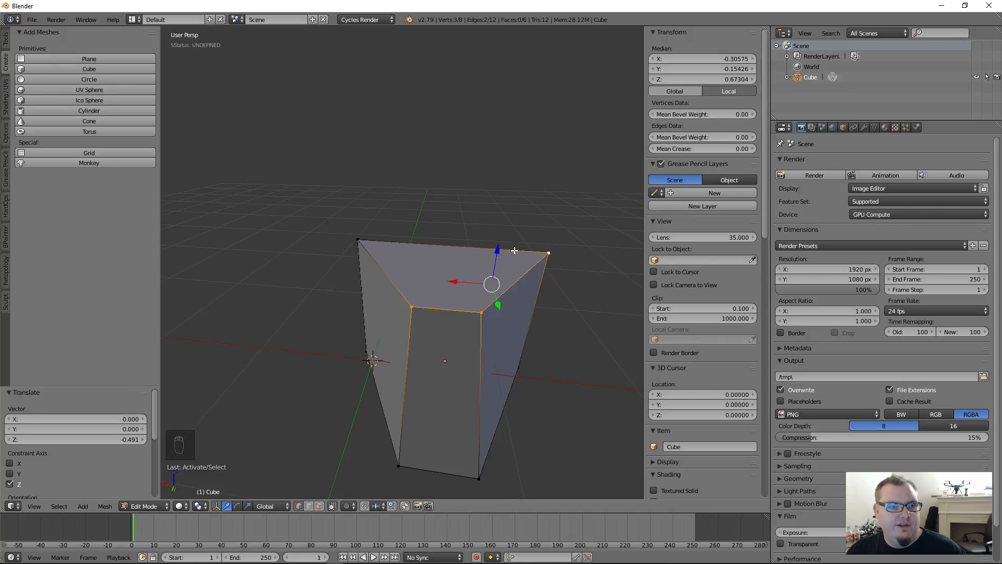
shift+right_click(358, 239)
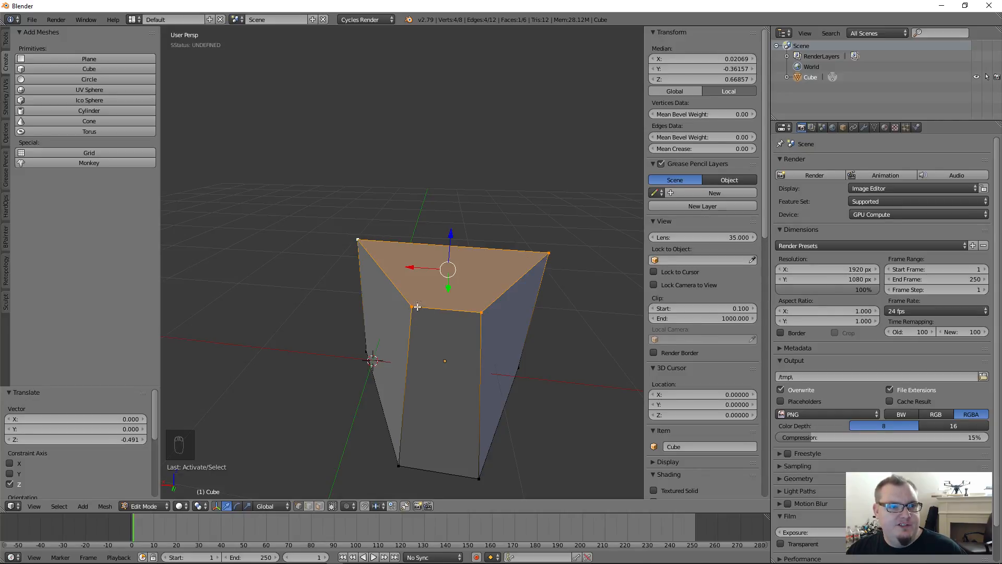
- Switch the selection mode to edges, to faces, and back to vertices while keeping the top face selected
click(308, 505)
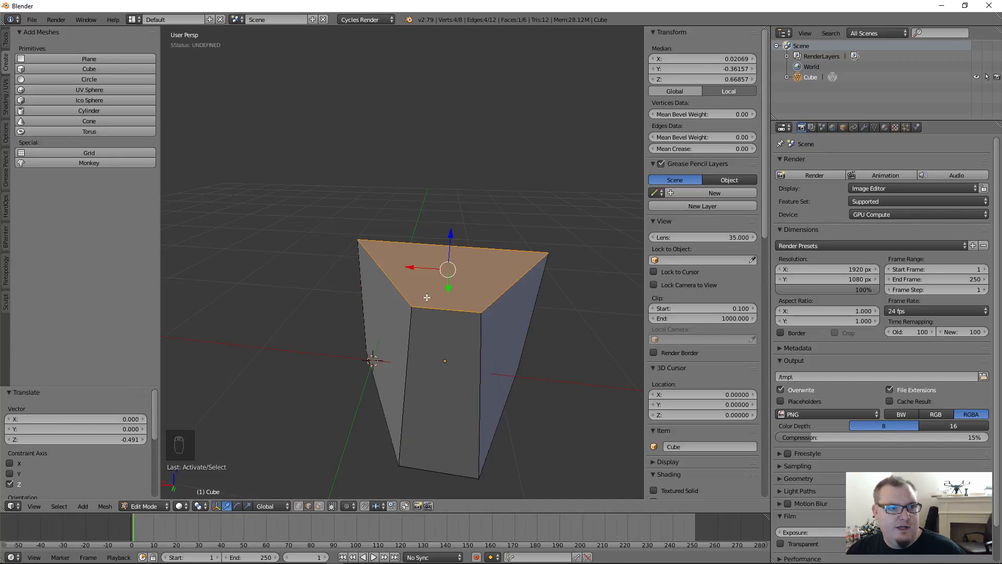
click(320, 506)
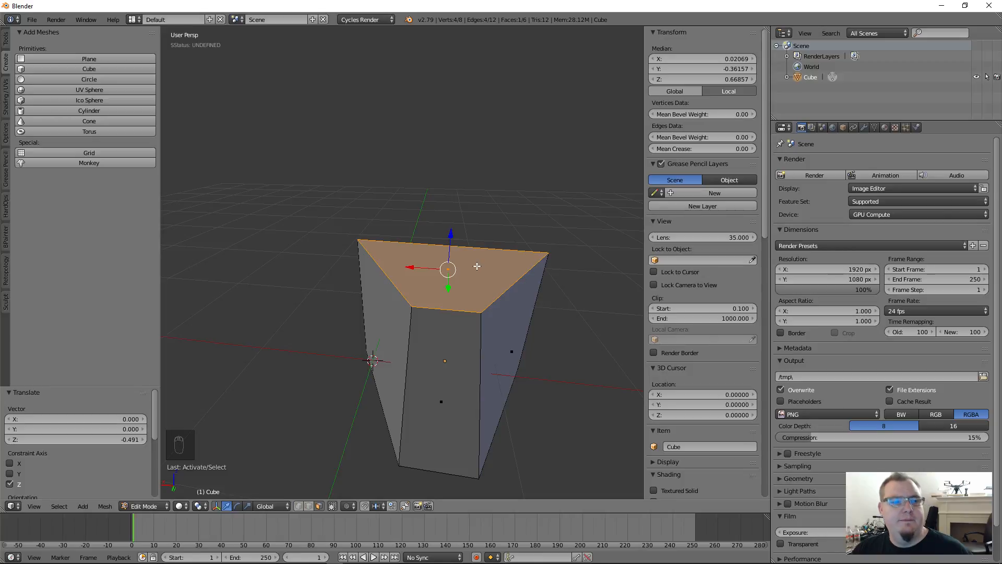
click(298, 506)
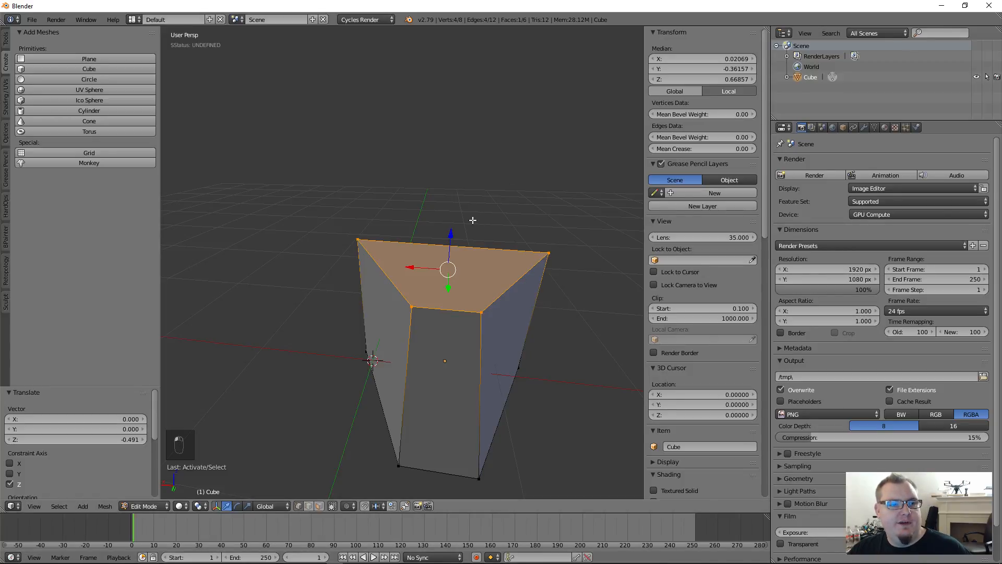
- Lower the selected top face about 0.32 along Z and tilt it about -15° around X
drag(448, 237, 472, 262)
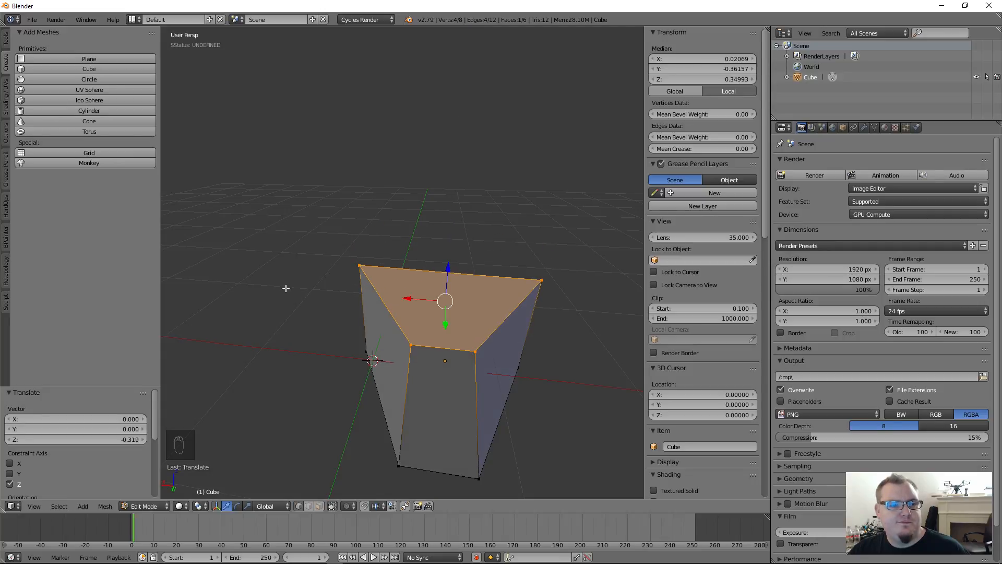
middle_drag(351, 339, 440, 332)
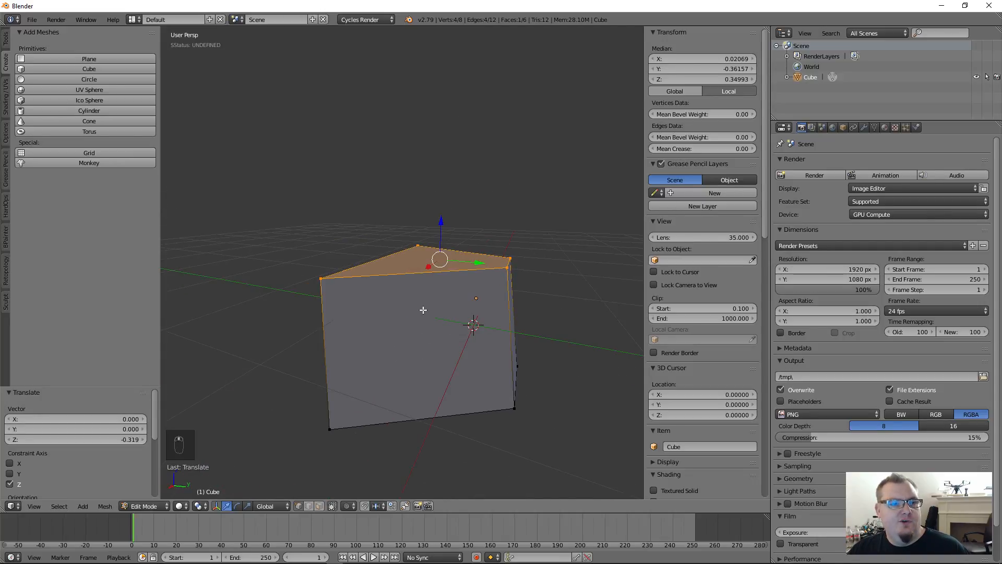
click(239, 505)
drag(474, 238, 473, 252)
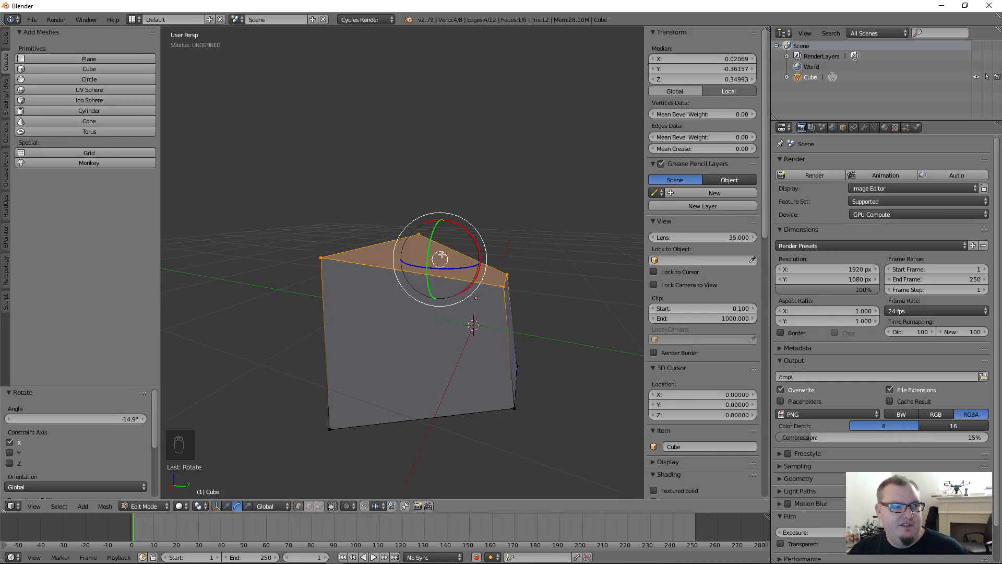
middle_drag(472, 251, 416, 287)
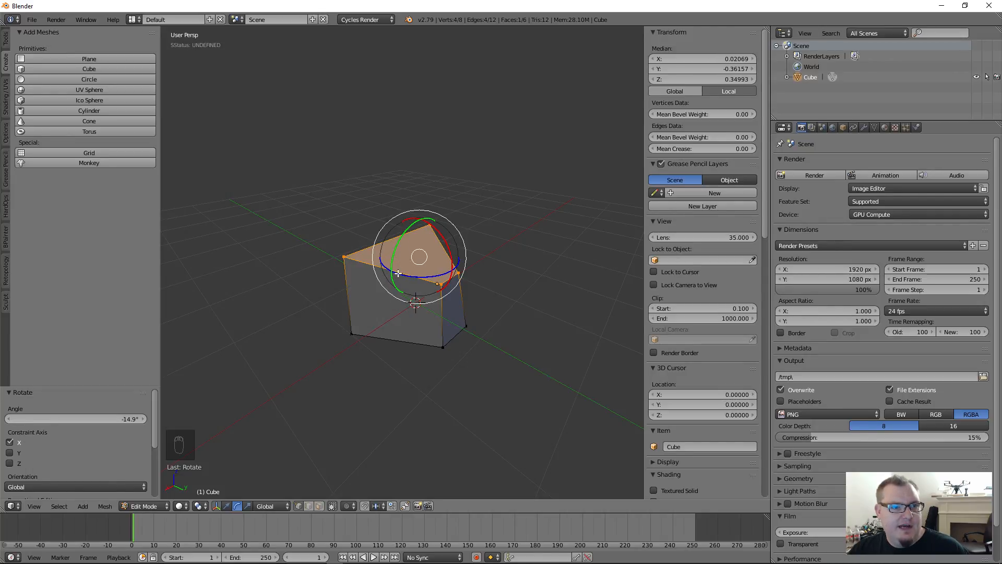
- Switch to Object Mode and view the reshaped cube from several angles
click(161, 506)
click(154, 494)
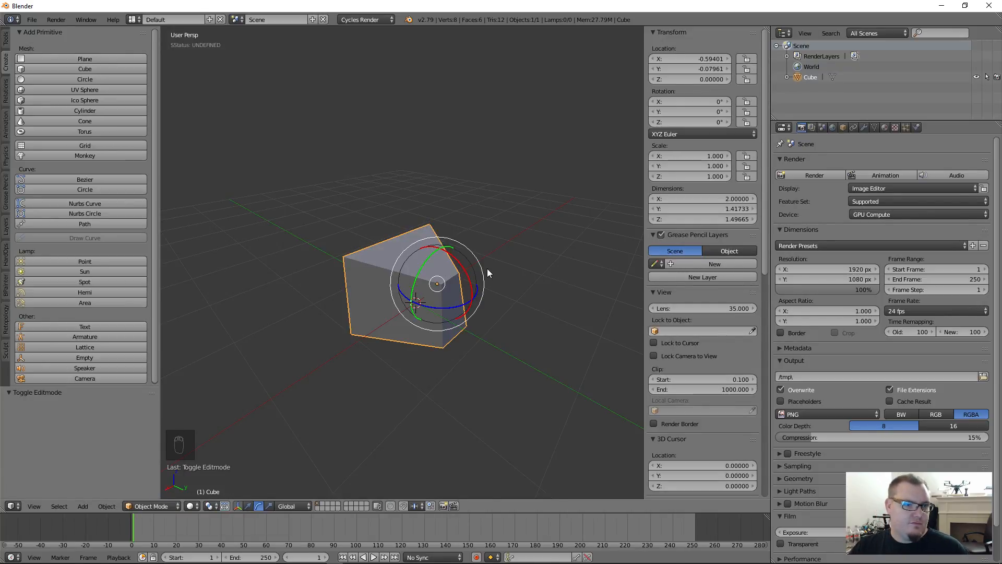
middle_drag(487, 268, 430, 287)
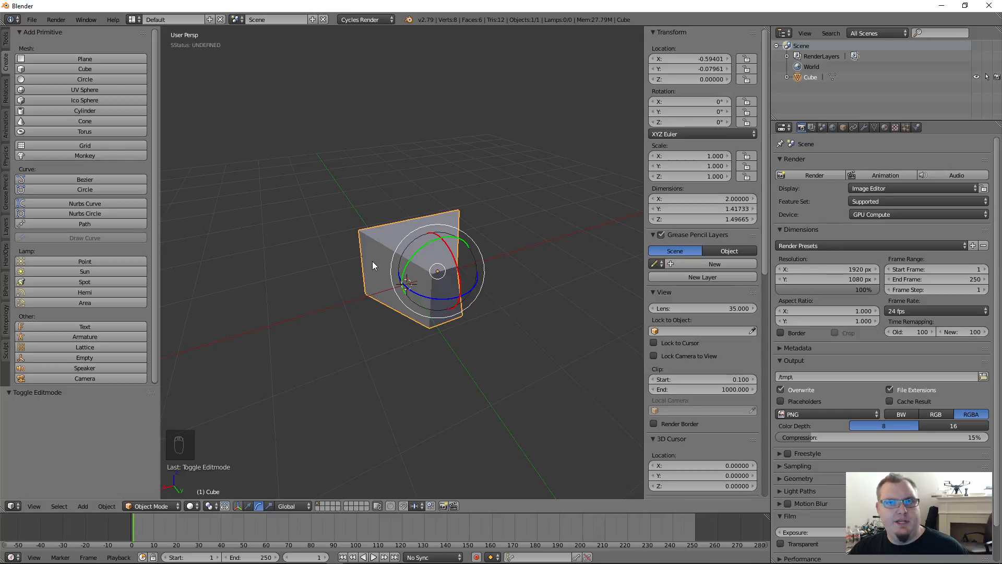
middle_drag(507, 273, 531, 270)
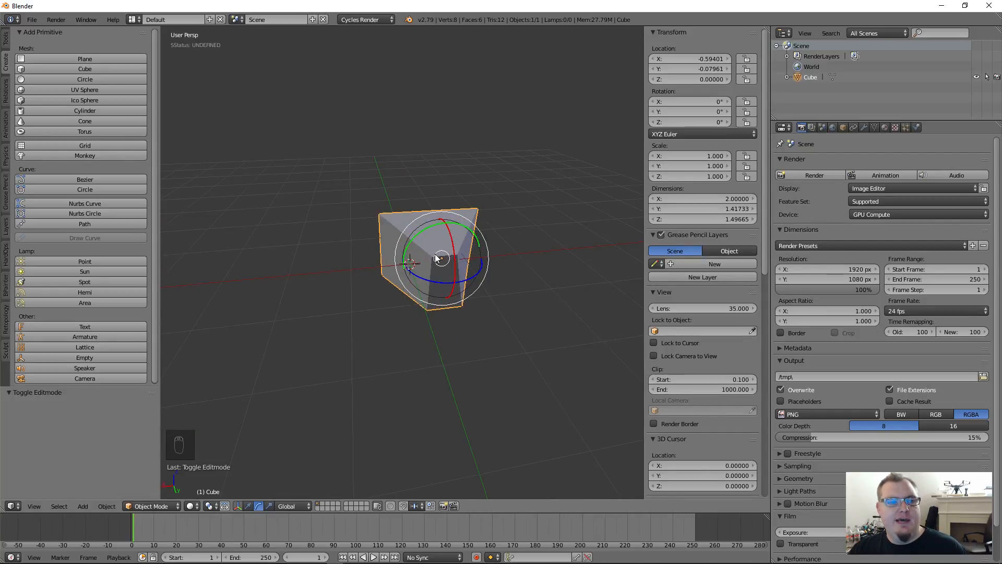
middle_drag(438, 259, 400, 279)
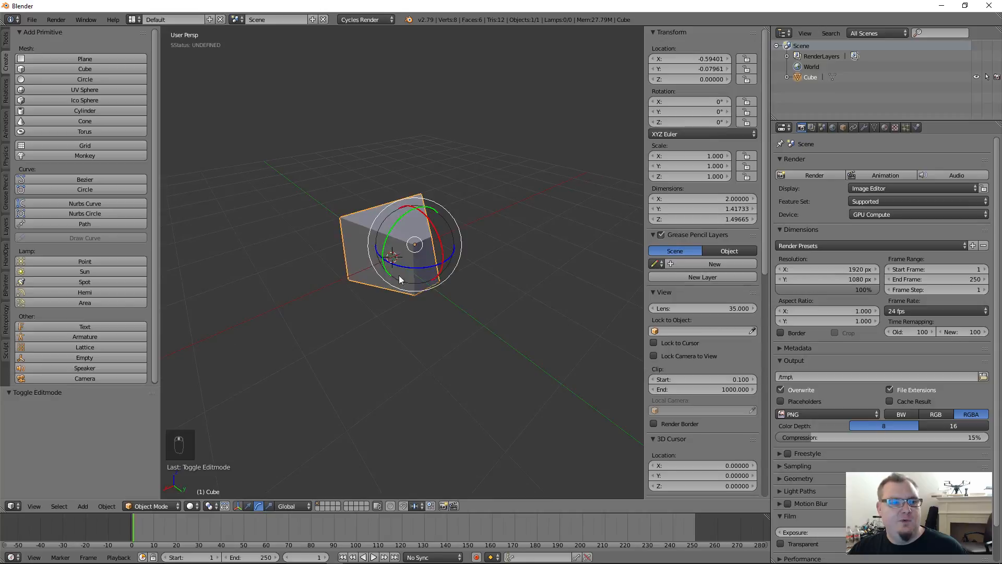
- Switch the cube into Edit Mode and back to Object Mode
click(158, 509)
click(149, 484)
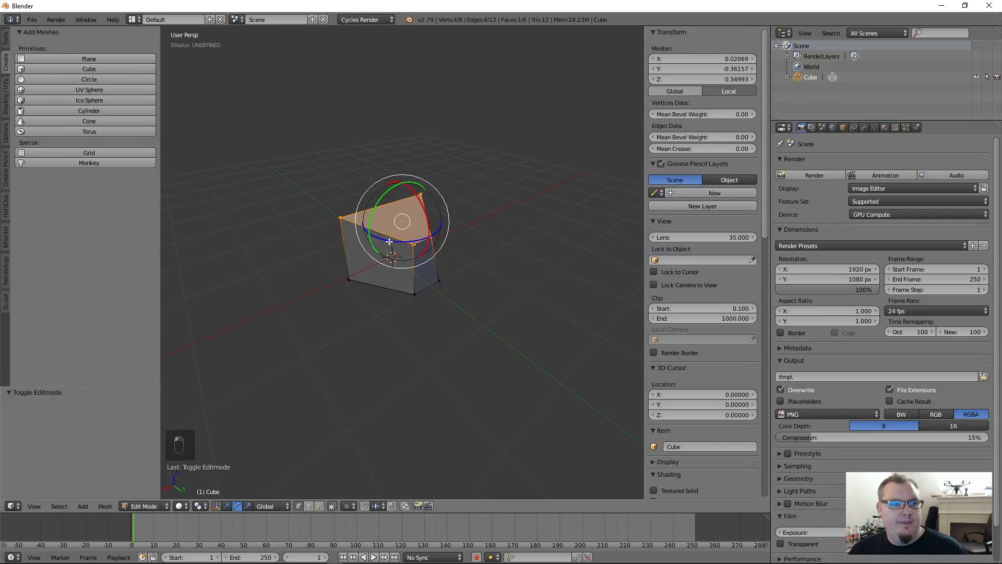
click(146, 506)
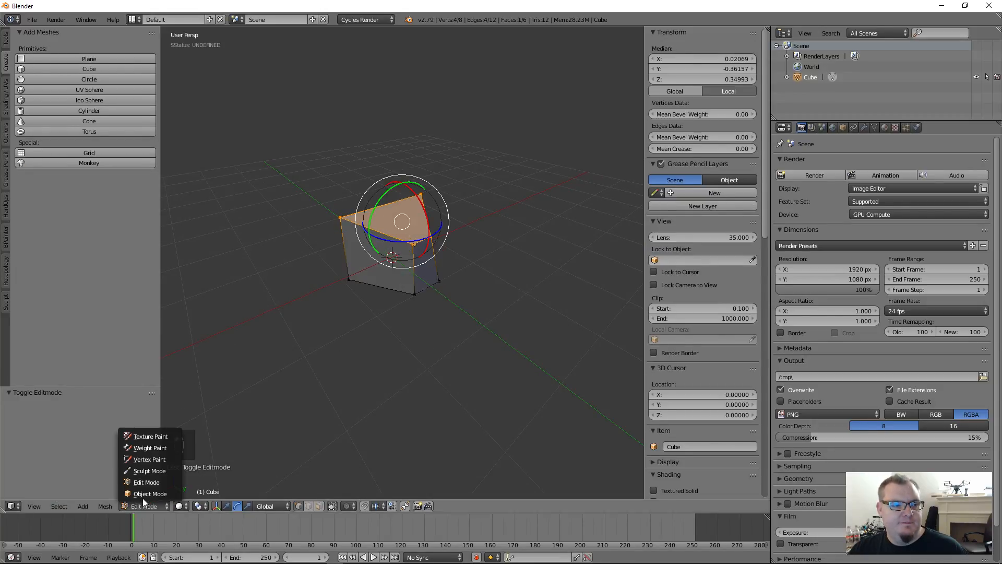
click(143, 495)
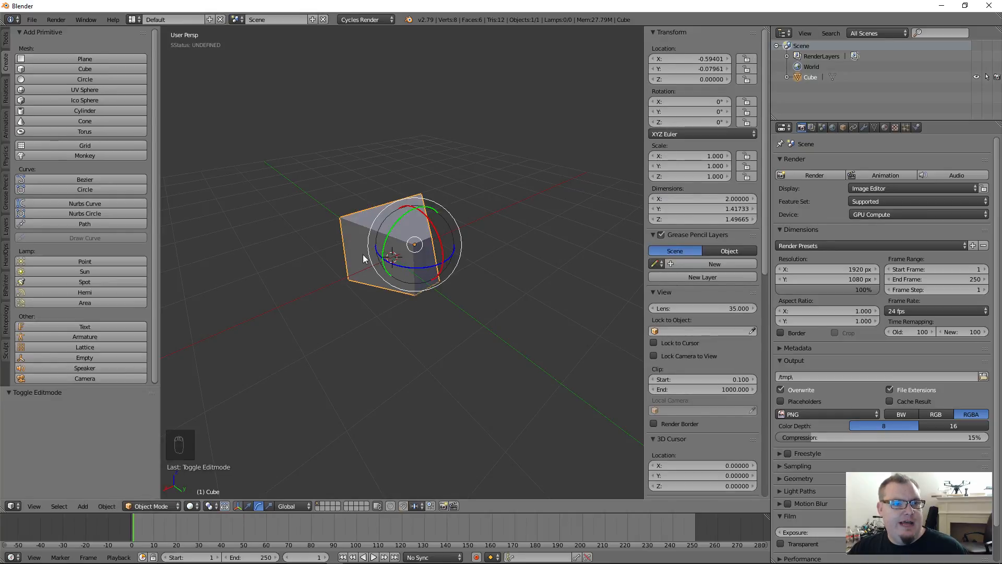
- Rotate the whole cube about 17° around X and 36° around Z, and move it about 0.2 along Y and 0.41 along Z
middle_drag(450, 286, 488, 296)
drag(413, 239, 360, 321)
click(251, 505)
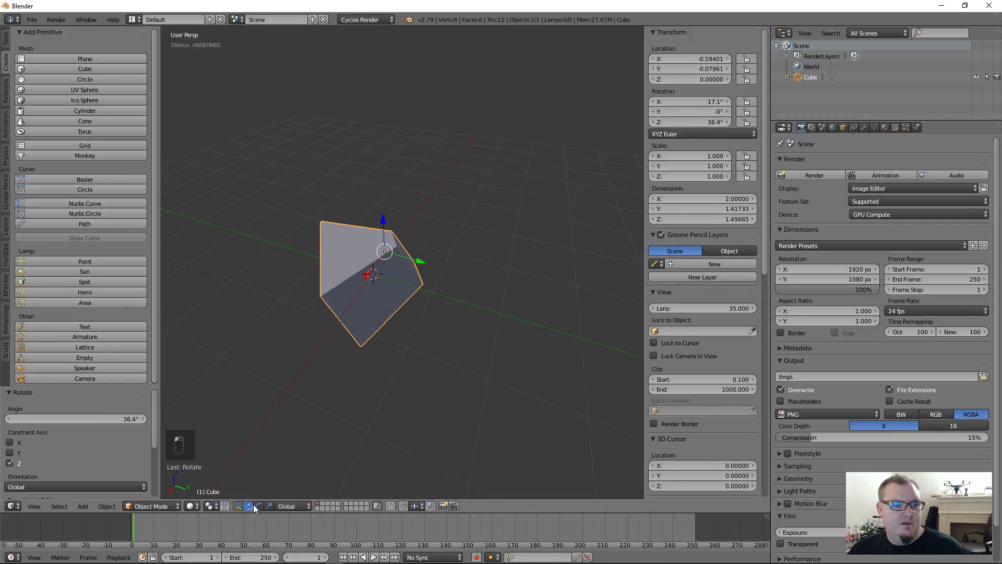
mouse_move(420, 260)
mouse_down()
mouse_move(468, 266)
mouse_move(427, 258)
mouse_up()
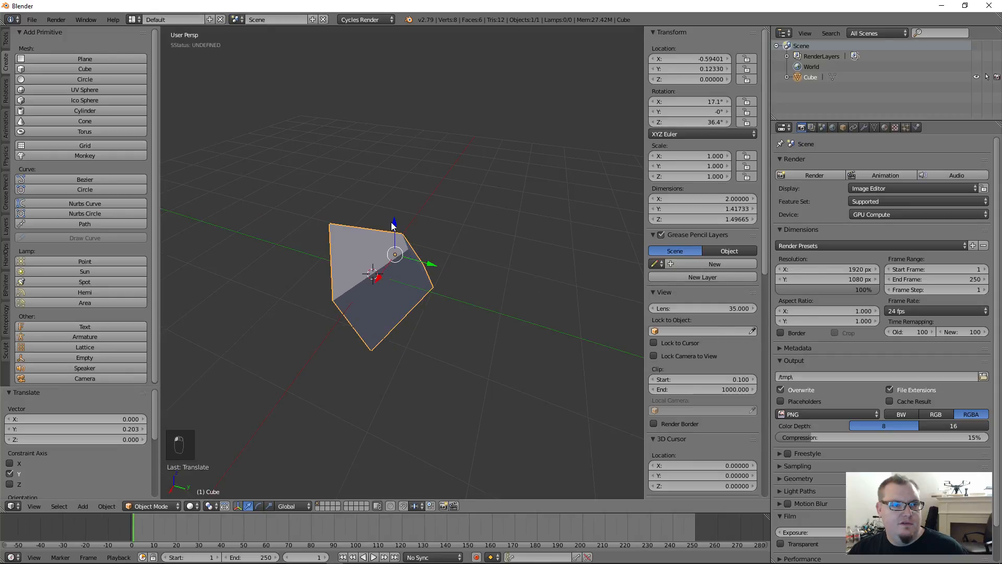
drag(392, 222, 397, 209)
- Delete the reshaped cube and add a Monkey mesh at the scene's origin
mouse_move(398, 210)
middle_down()
mouse_move(377, 277)
mouse_move(414, 252)
mouse_move(493, 285)
mouse_move(381, 202)
middle_up()
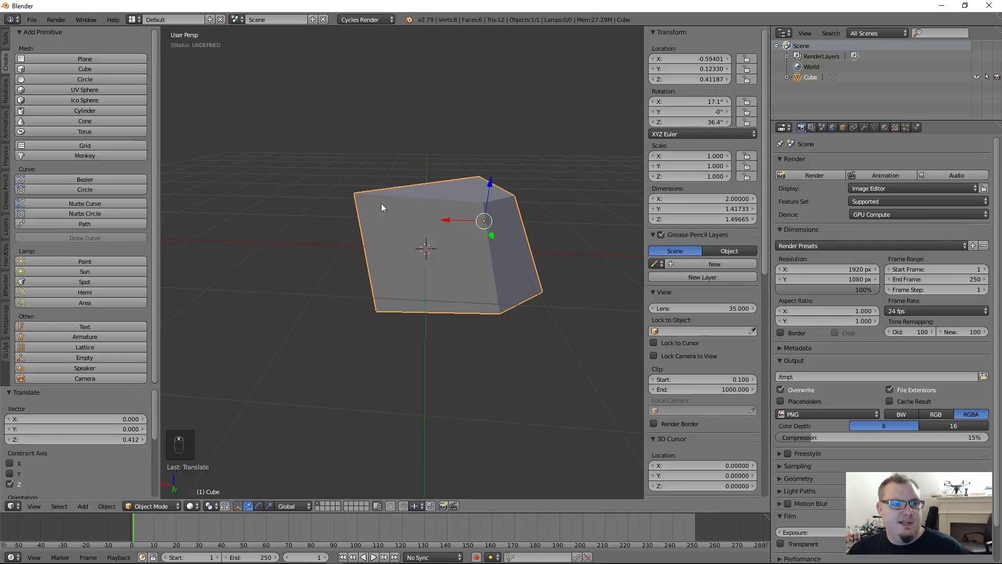
key(x)
click(473, 265)
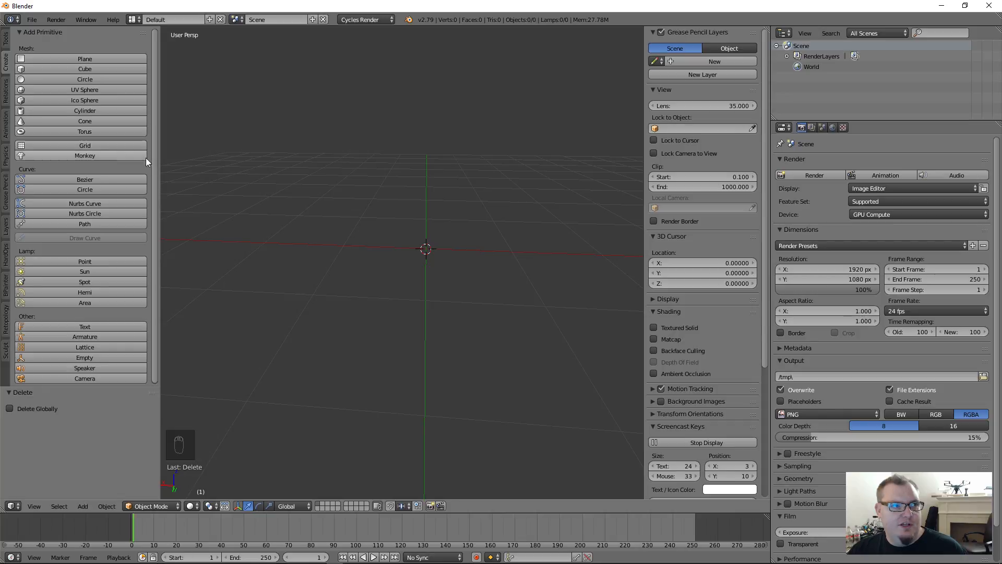
click(90, 157)
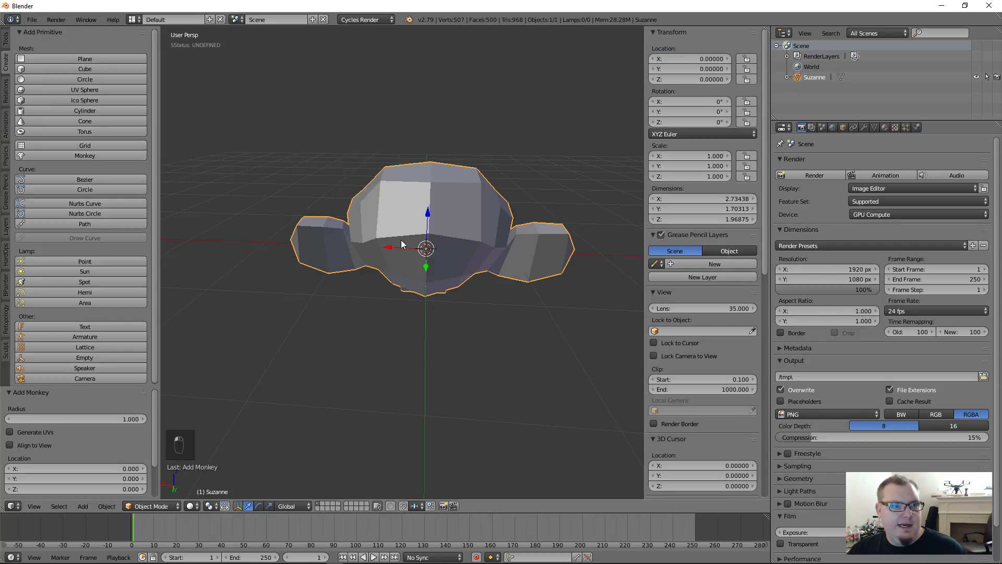
- Rotate the monkey head about -39.6° around the X axis so that it tilts
middle_drag(337, 266, 407, 224)
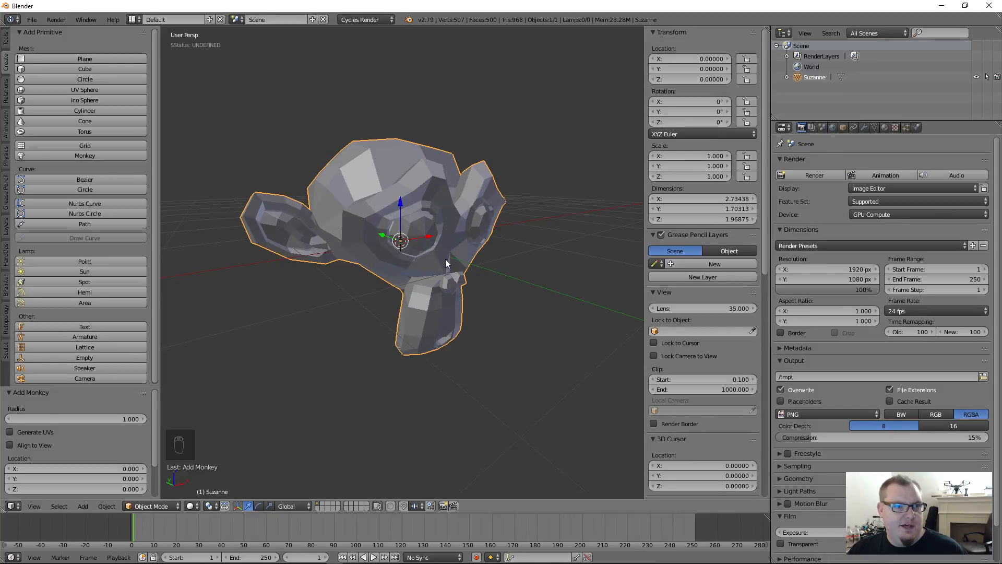
middle_drag(453, 256, 408, 282)
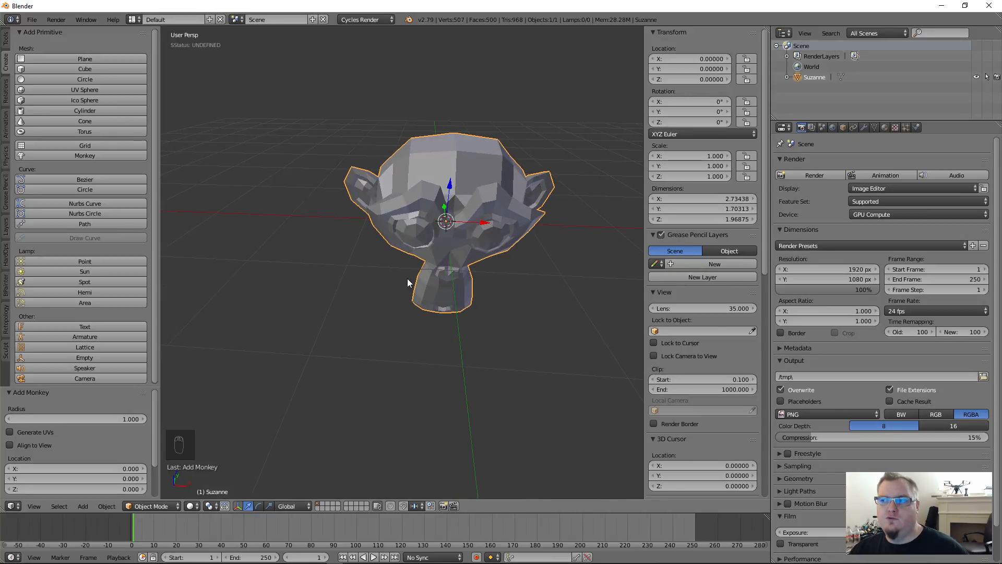
mouse_move(475, 247)
middle_down()
mouse_move(465, 266)
mouse_move(482, 226)
mouse_move(483, 237)
middle_up()
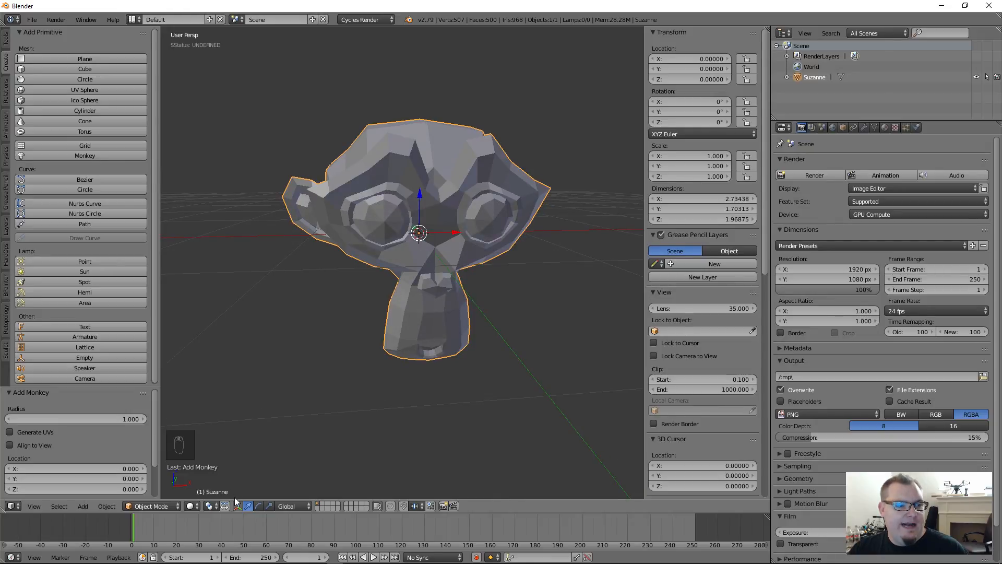
click(258, 506)
middle_drag(375, 330, 460, 341)
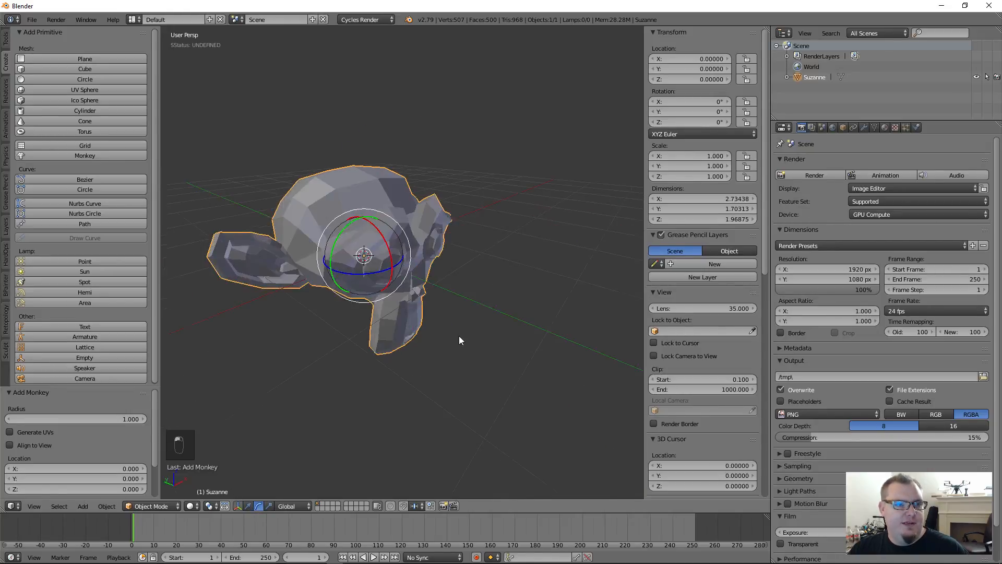
drag(391, 268, 380, 249)
middle_drag(371, 349, 449, 391)
- Raise the tilted monkey about 0.49 along the Z axis
click(247, 506)
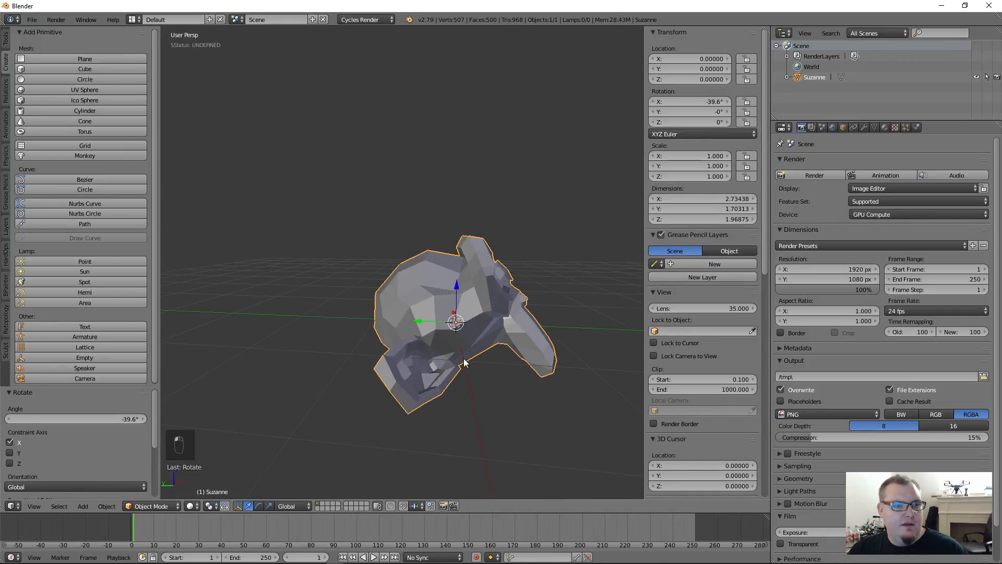
drag(456, 287, 458, 243)
middle_drag(459, 243, 525, 343)
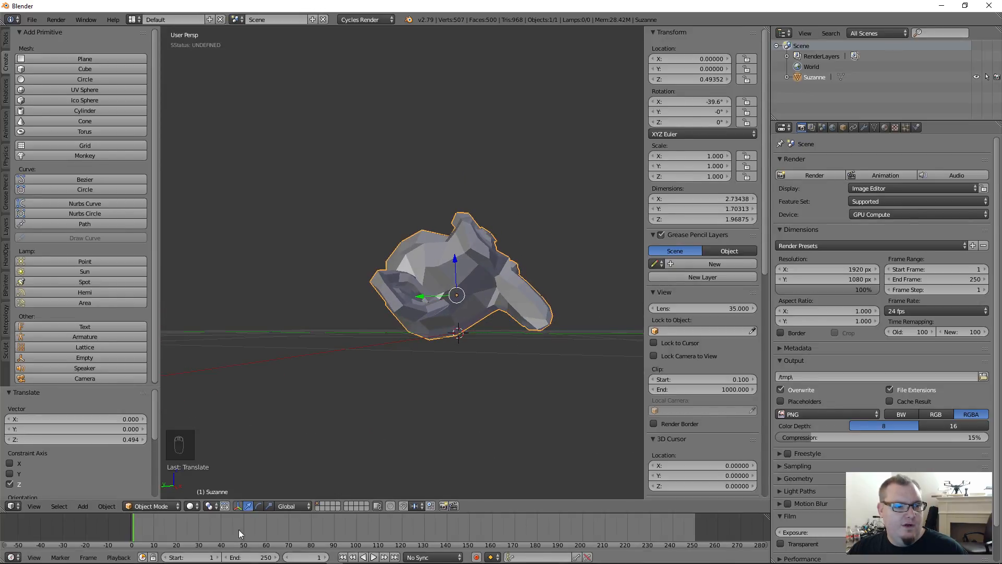
- Rotate the monkey by about another 4.8° around X and raise it about 0.04 along Z
click(259, 506)
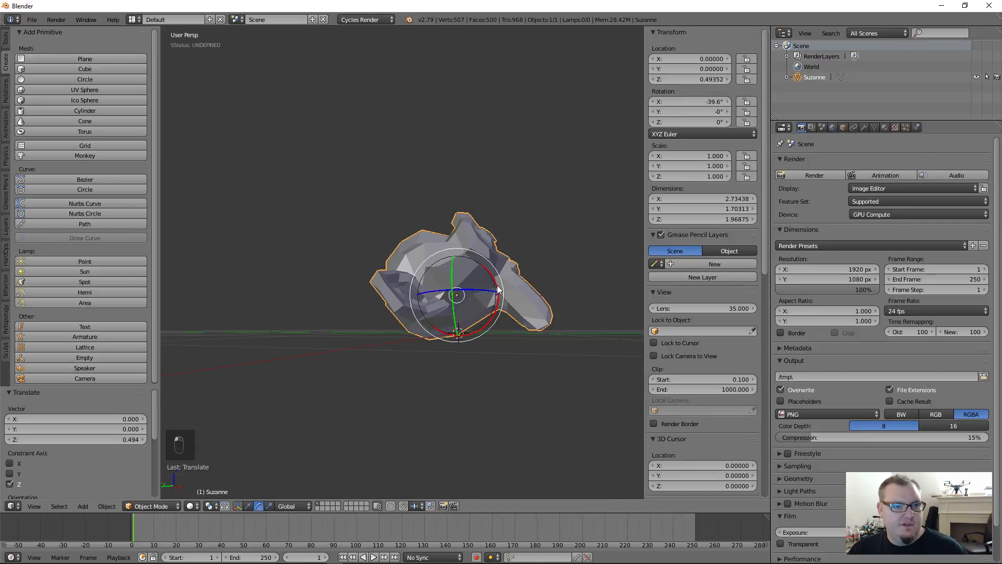
drag(499, 291, 468, 305)
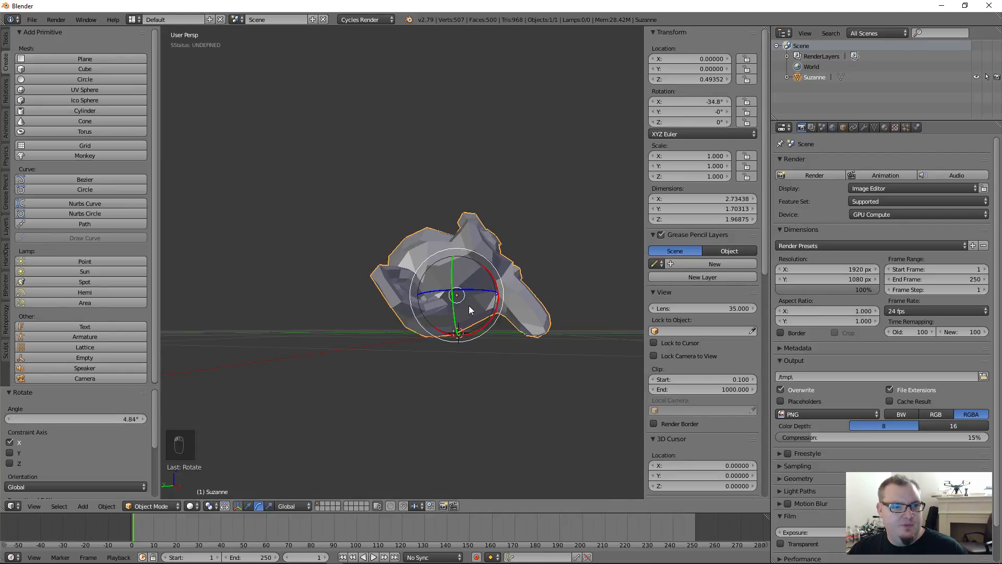
click(248, 506)
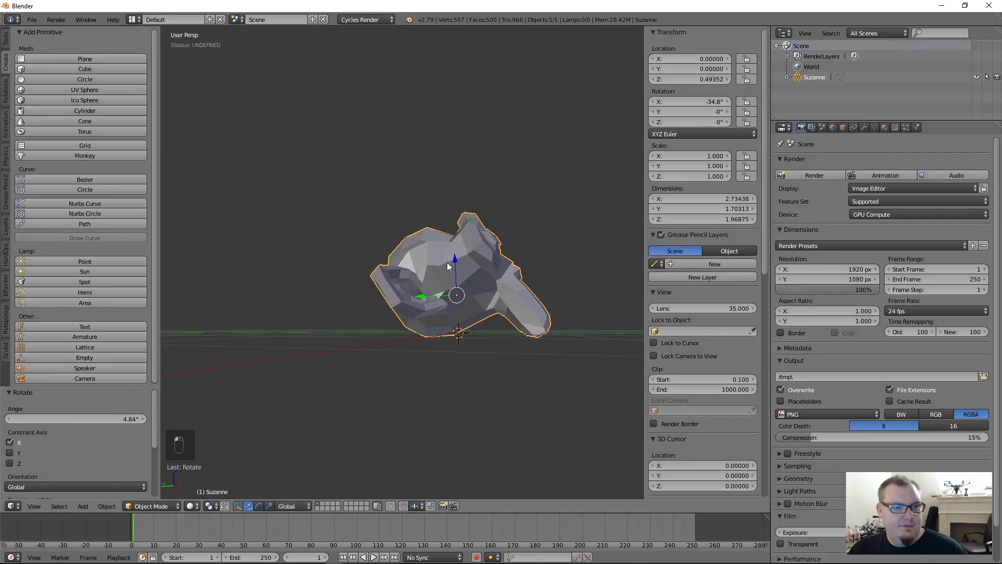
drag(455, 261, 455, 255)
mouse_move(530, 346)
middle_down()
mouse_move(418, 317)
mouse_move(340, 324)
mouse_move(434, 322)
mouse_move(507, 347)
mouse_move(376, 334)
mouse_move(521, 348)
middle_up()
scroll(460, 289, down, 4)
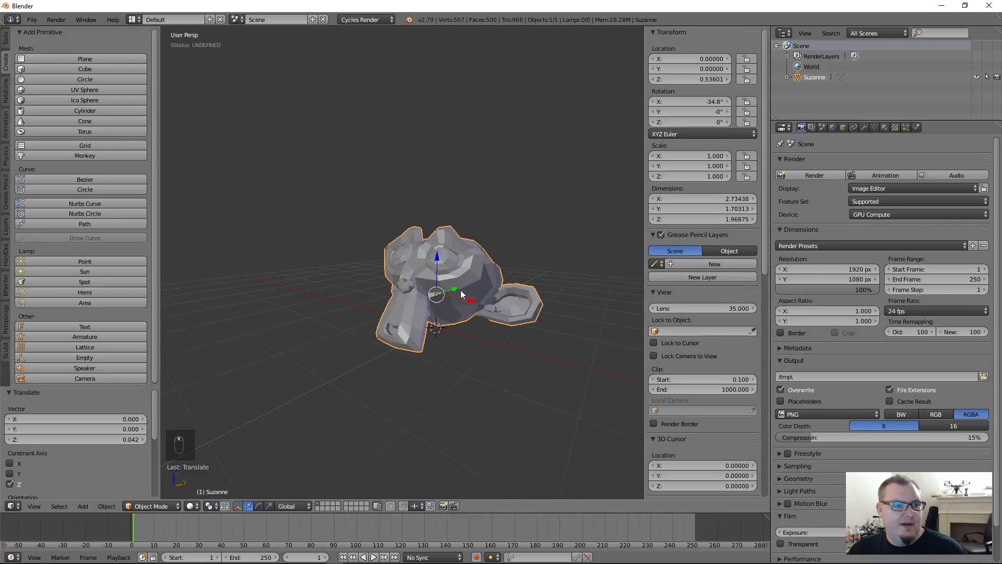
- Add a Plane mesh at the scene's origin beneath the monkey and check where the two meet
middle_drag(460, 290, 456, 312)
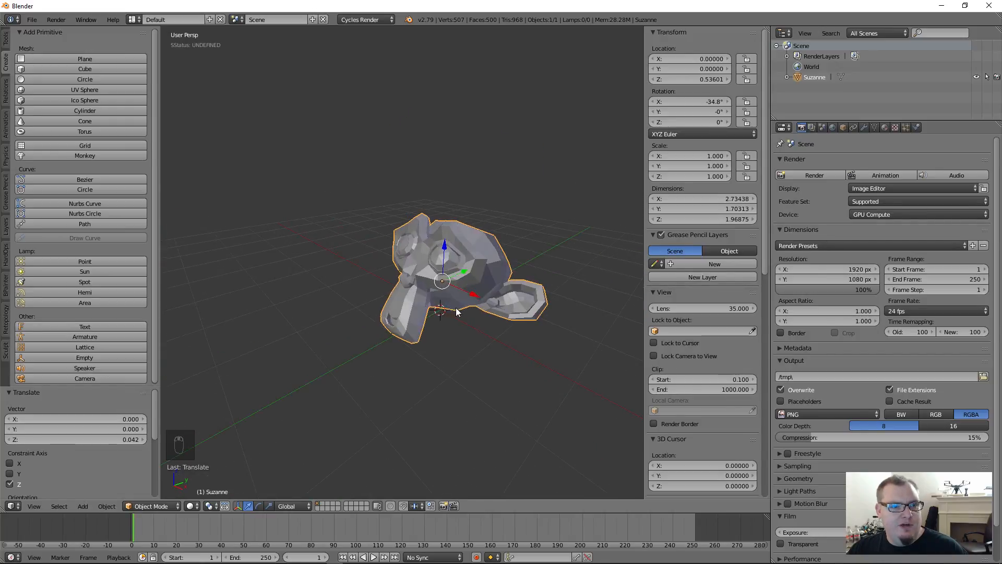
scroll(488, 318, down, 5)
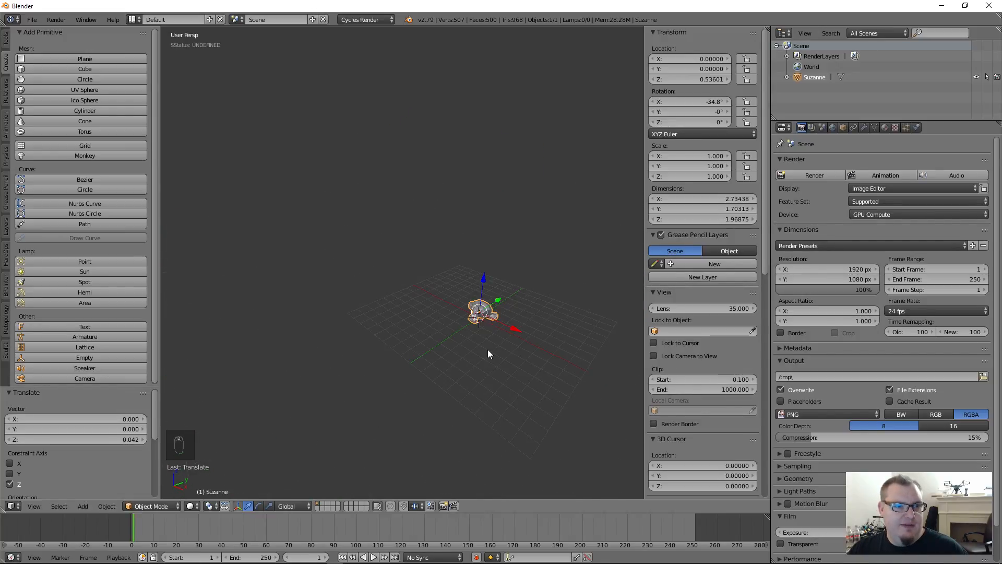
scroll(469, 334, up, 5)
middle_drag(486, 278, 423, 317)
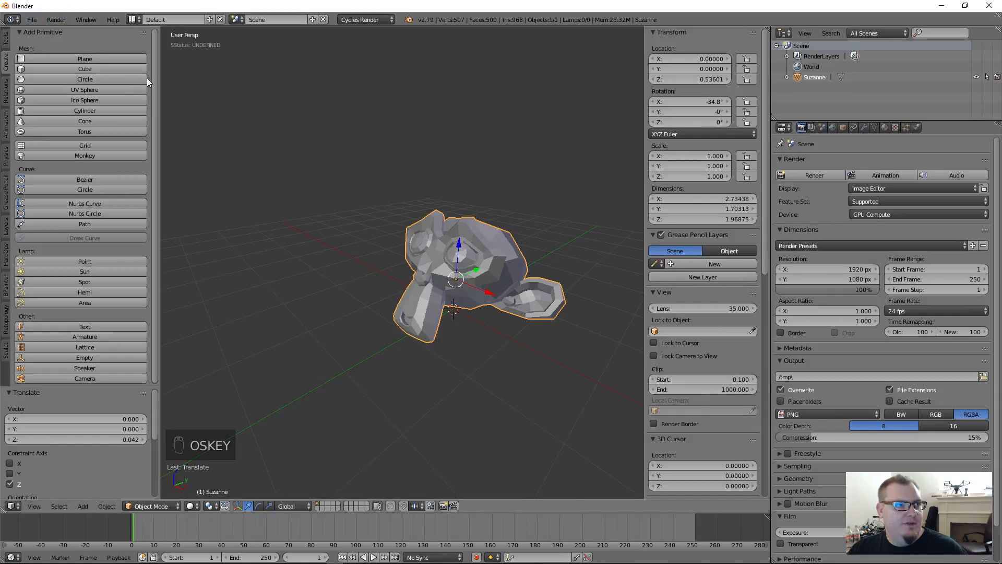
click(121, 60)
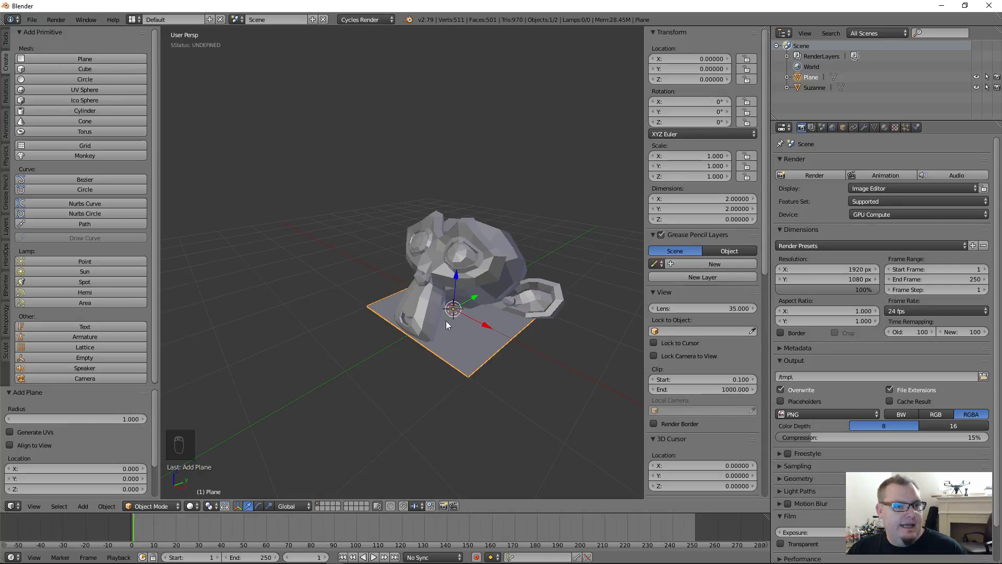
middle_drag(446, 324, 364, 287)
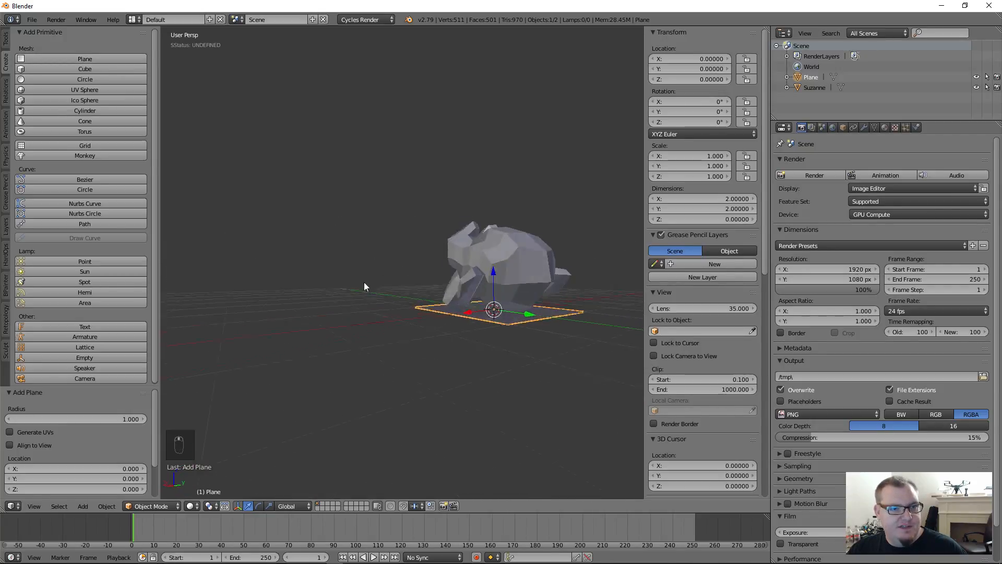
scroll(364, 281, up, 6)
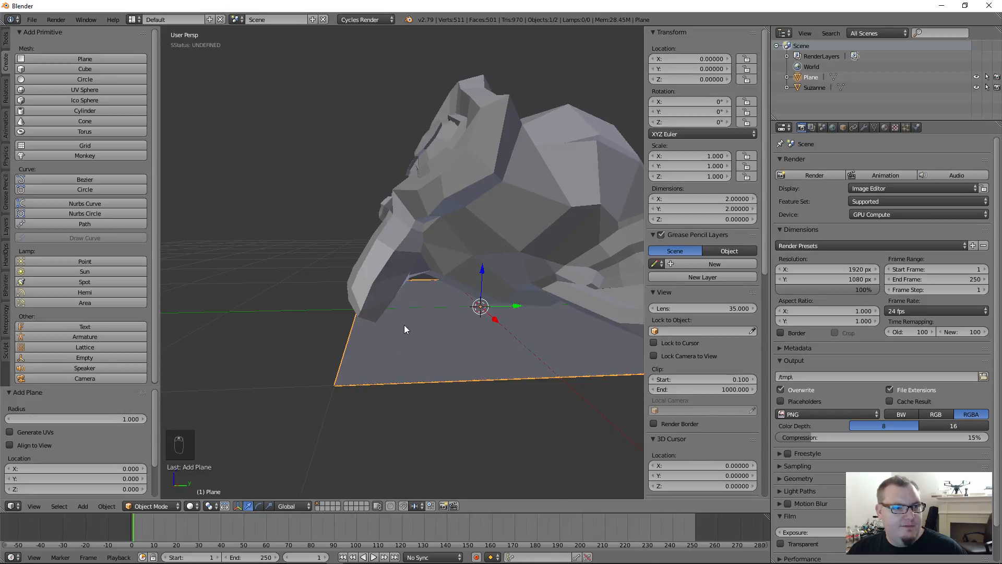
middle_drag(404, 324, 460, 312)
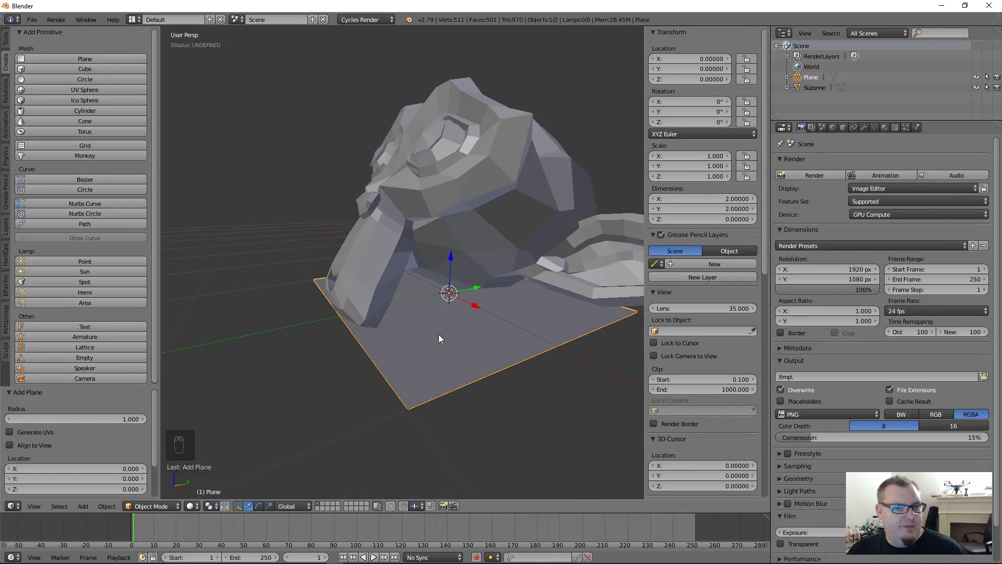
- Scale the plane by about 1.94 along X and 2.85 along Y, and enlarge it along X by a further factor of about 1.06
click(269, 506)
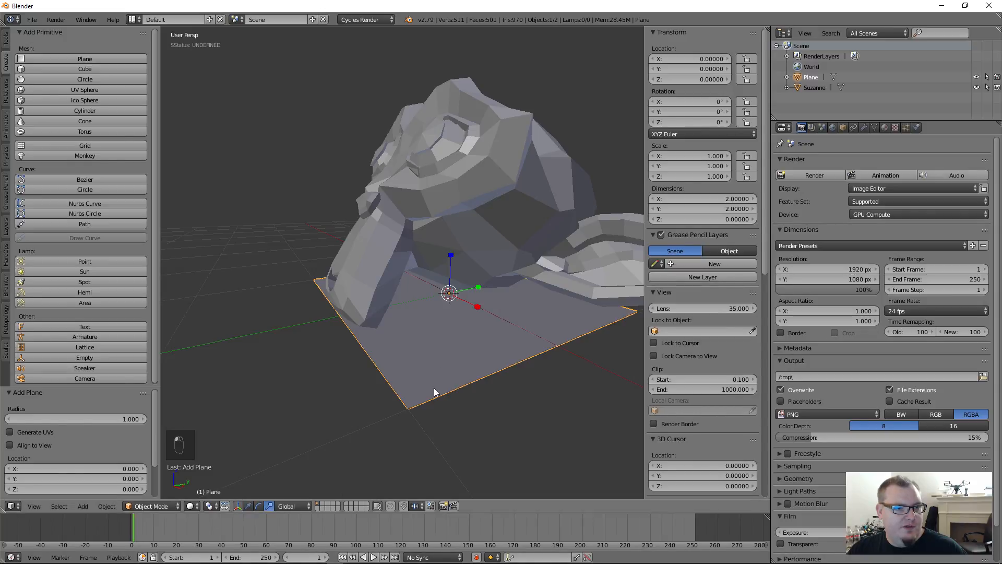
scroll(434, 391, down, 5)
middle_drag(434, 392, 440, 336)
scroll(467, 343, up, 2)
drag(464, 323, 497, 334)
middle_drag(572, 348, 497, 274)
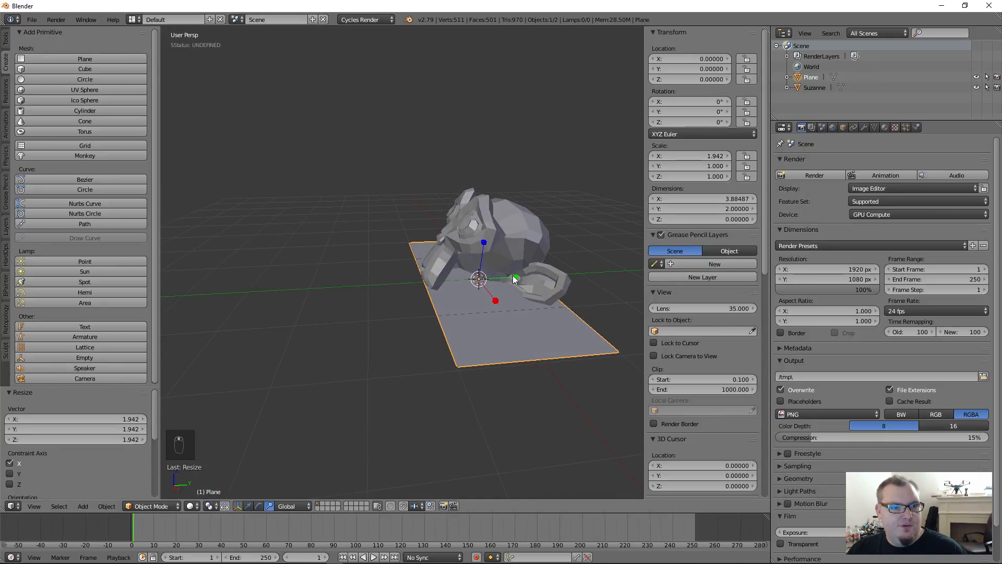
drag(513, 278, 577, 271)
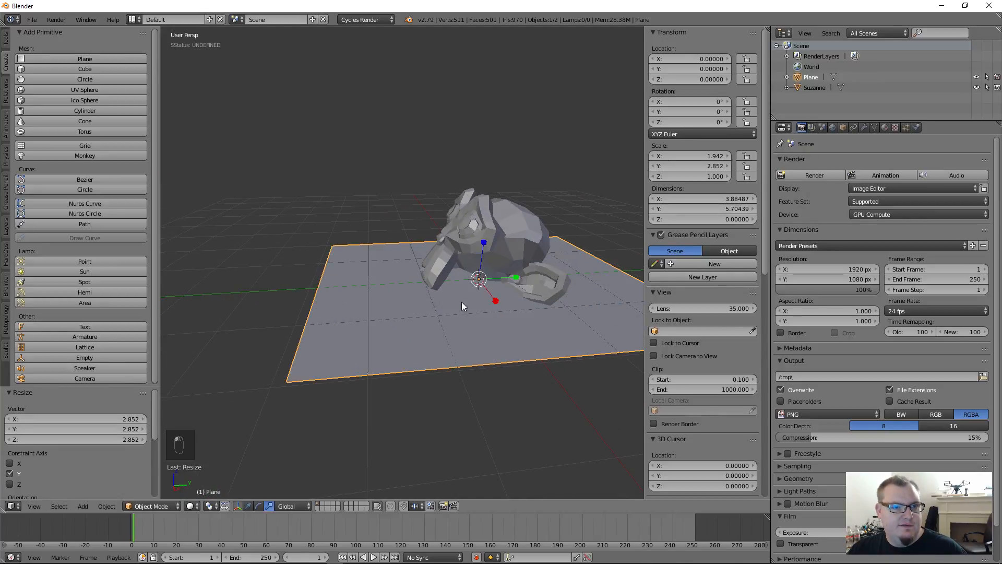
middle_drag(461, 303, 549, 358)
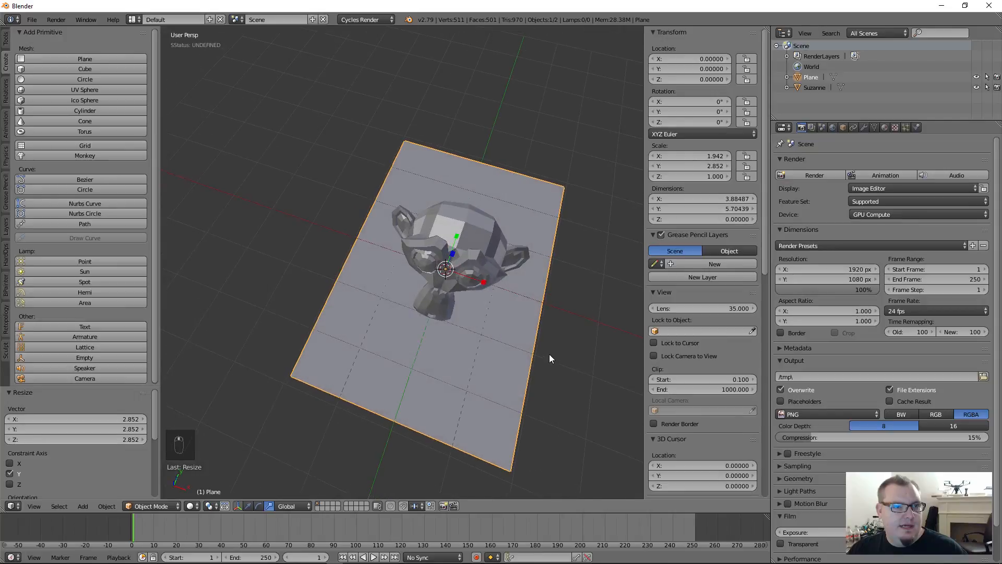
drag(484, 284, 486, 285)
- Select the monkey and view from below where it pokes through the plane
middle_drag(486, 285, 449, 287)
scroll(502, 324, up, 5)
middle_drag(502, 327, 508, 279)
right_click(511, 282)
middle_drag(547, 334, 308, 452)
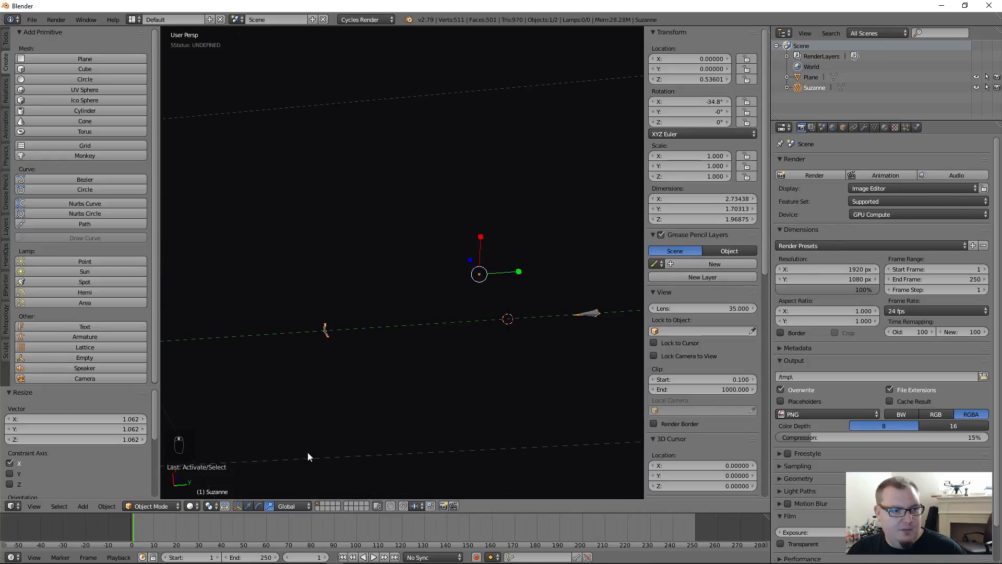
- Raise the monkey head about 0.02 along the Z axis above the plane and keep it selected
click(248, 505)
scroll(493, 202, down, 1)
middle_drag(499, 271, 515, 333)
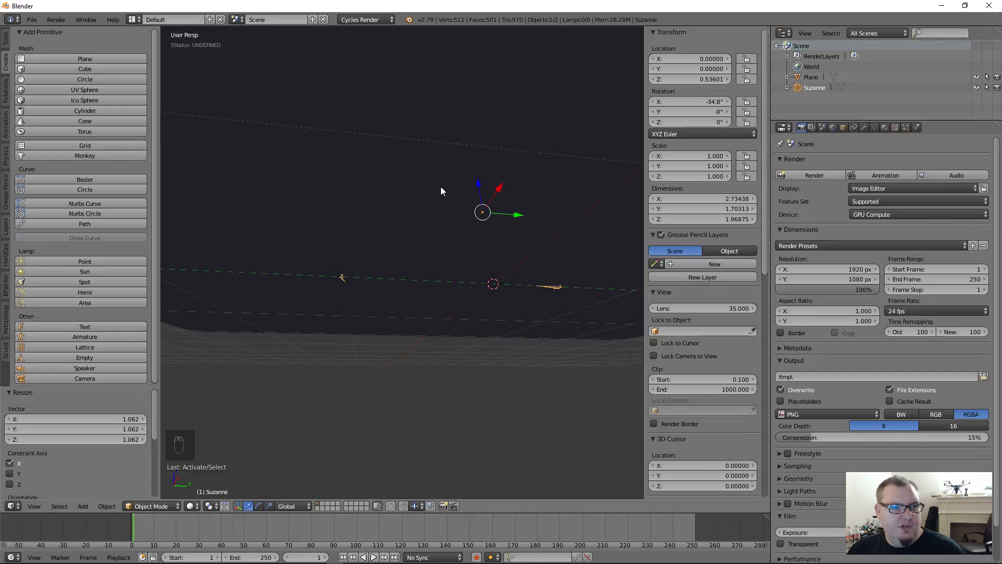
drag(477, 183, 478, 184)
middle_drag(476, 183, 439, 334)
right_click(490, 278)
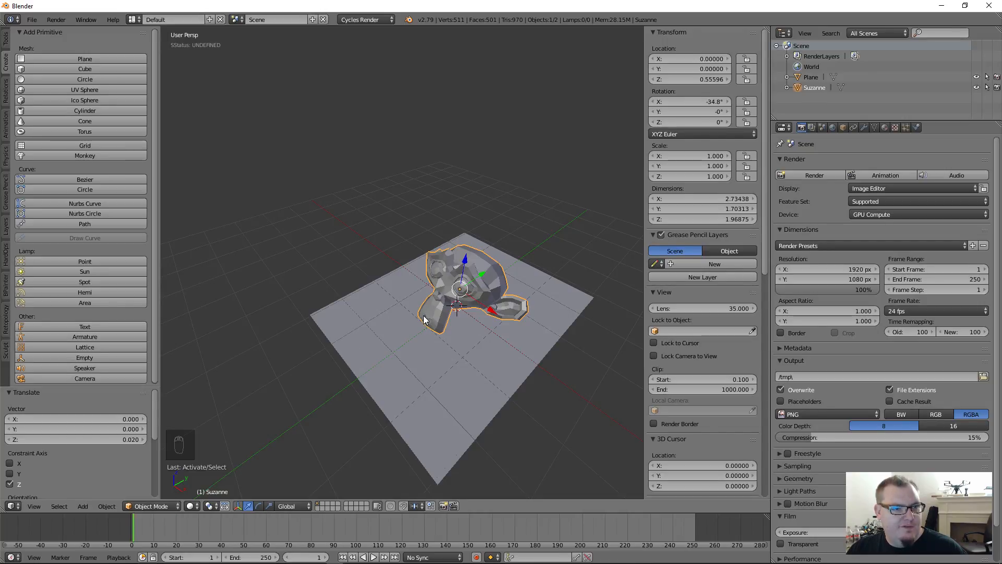
- Enter Edit Mode on the monkey head and frame its mesh for a close view
click(152, 505)
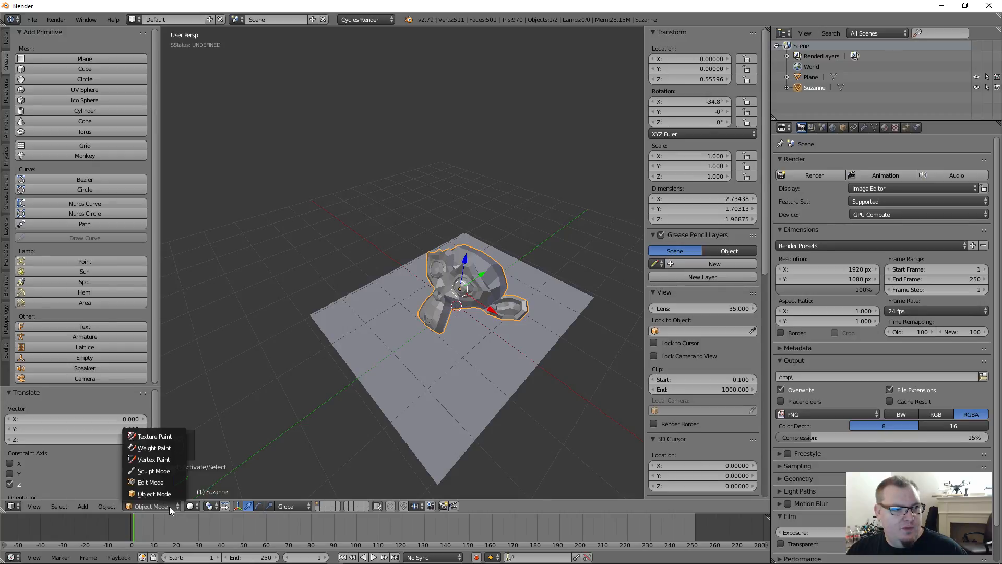
click(163, 483)
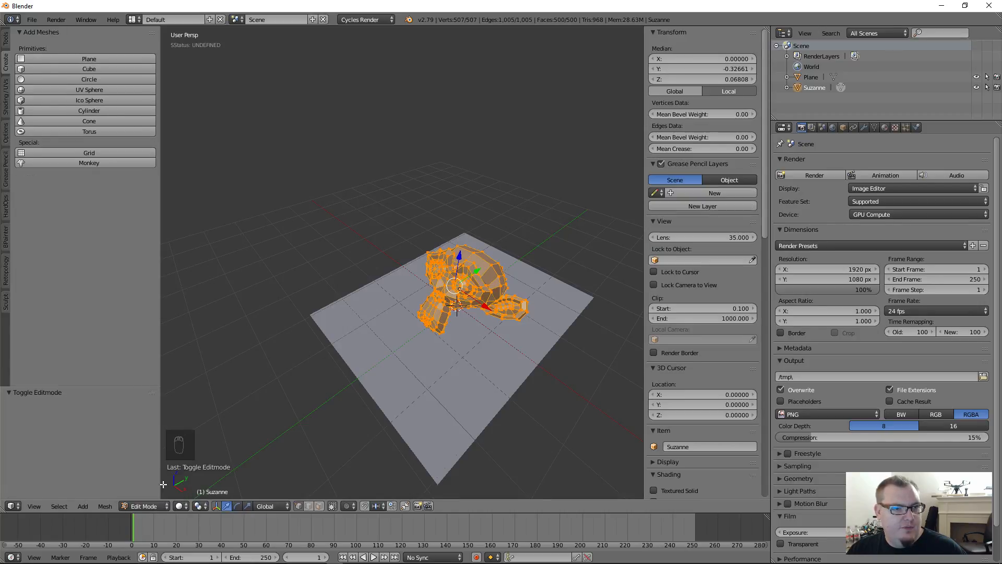
key(KP_Decimal)
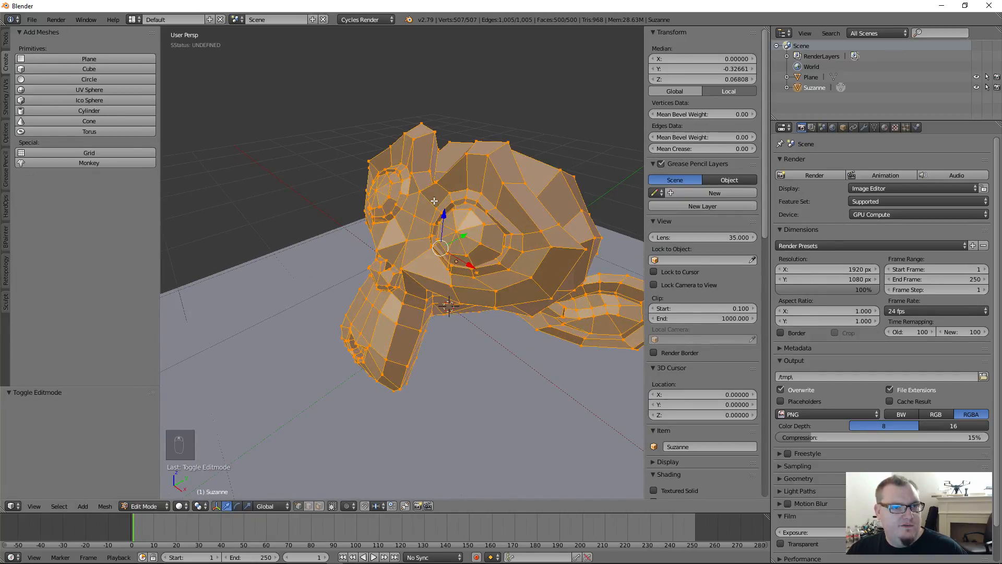
middle_drag(407, 244, 436, 244)
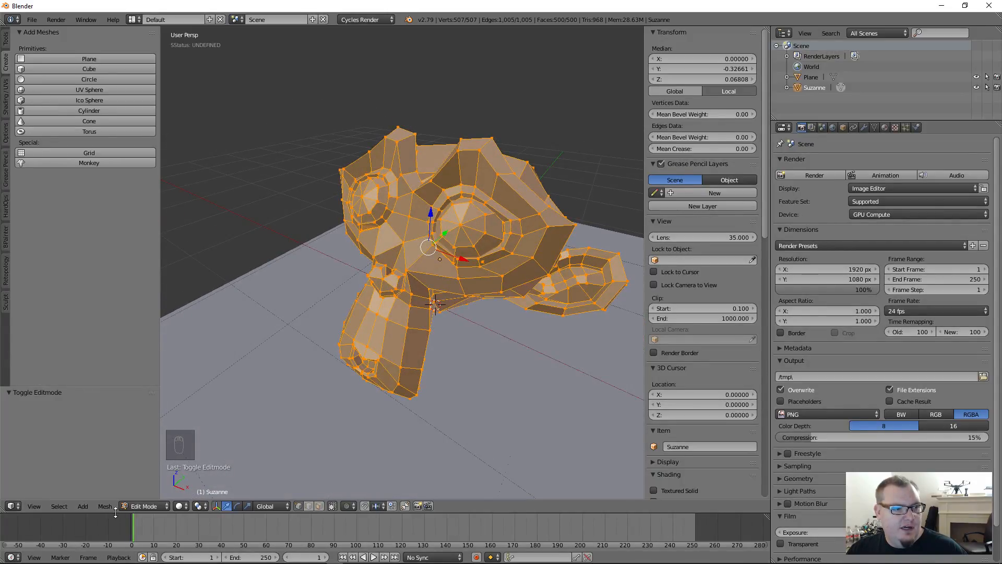
- Deselect the monkey's entire mesh and select all of it again
click(58, 506)
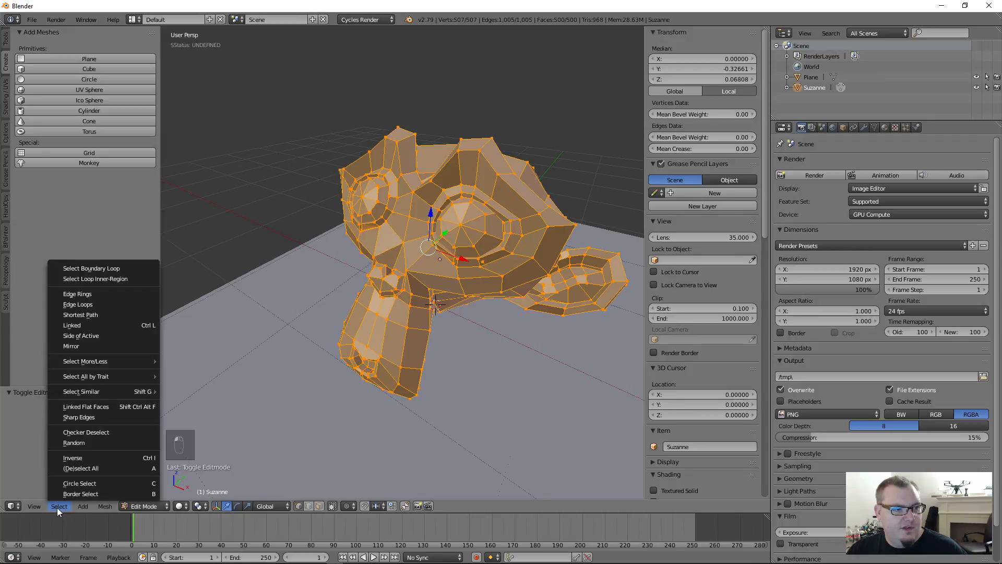
click(101, 467)
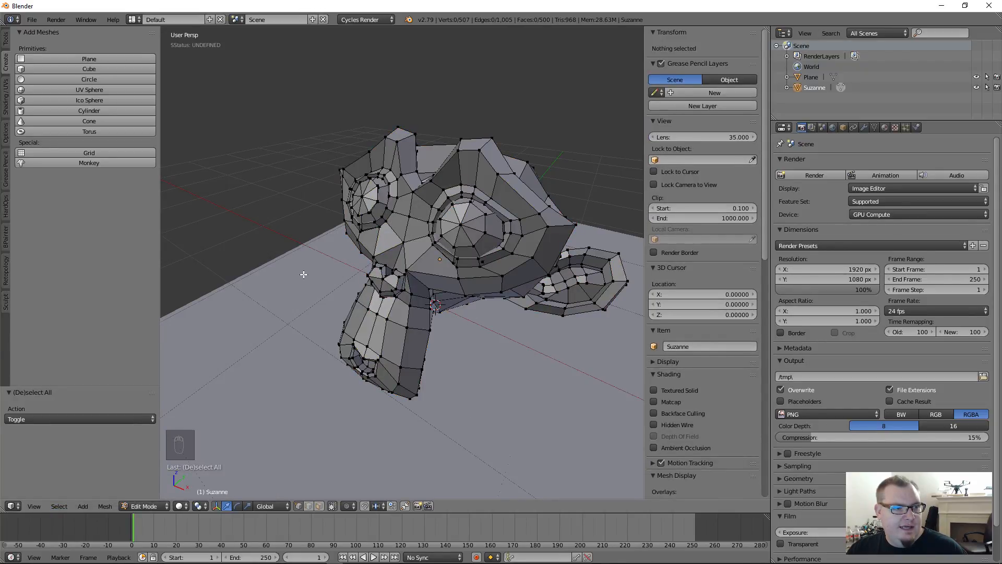
click(59, 505)
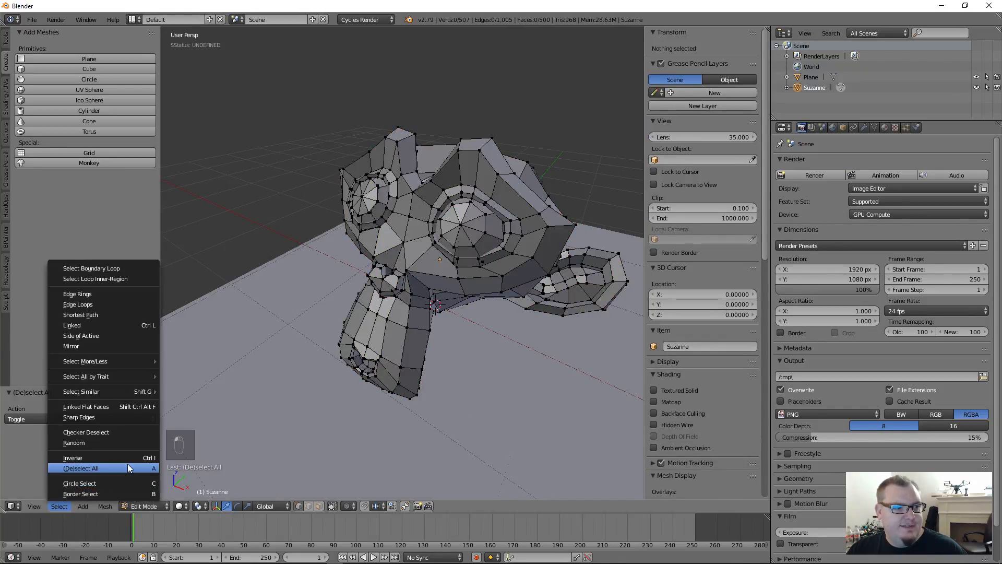
click(94, 469)
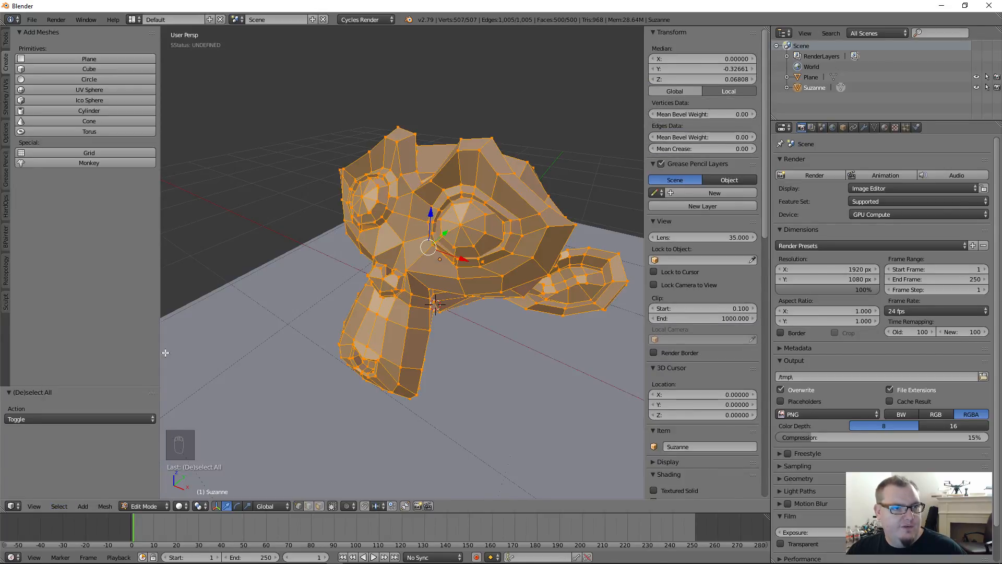
- Toggle the whole mesh selection until nothing is selected, and return to Object Mode
click(58, 506)
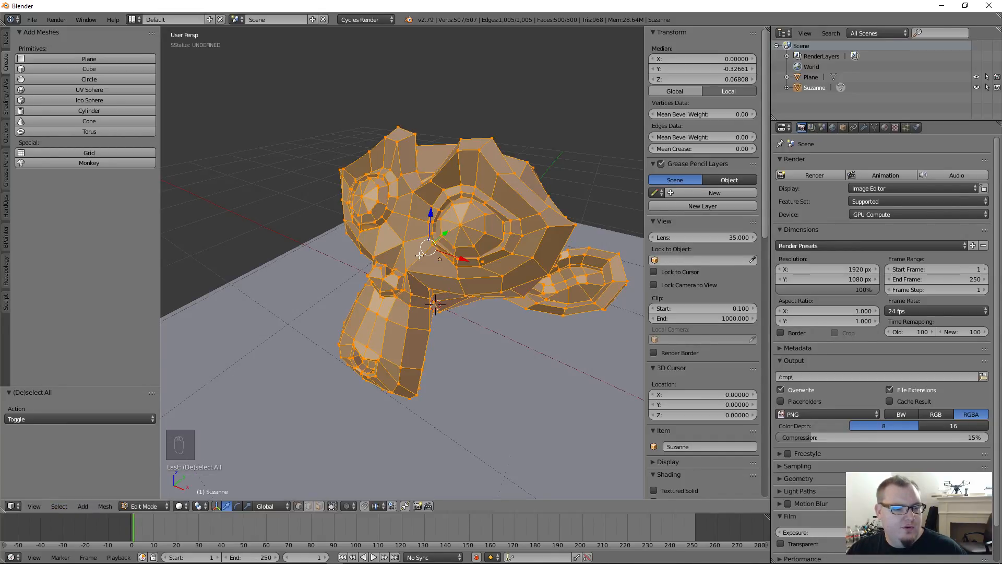
key(a)
key(a)
key(a)
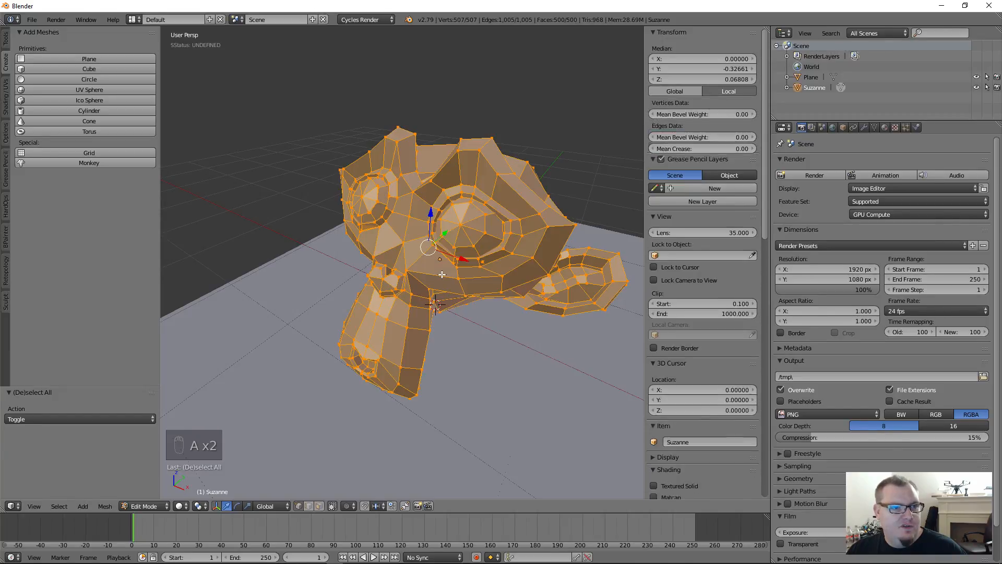
key(a)
key(a)
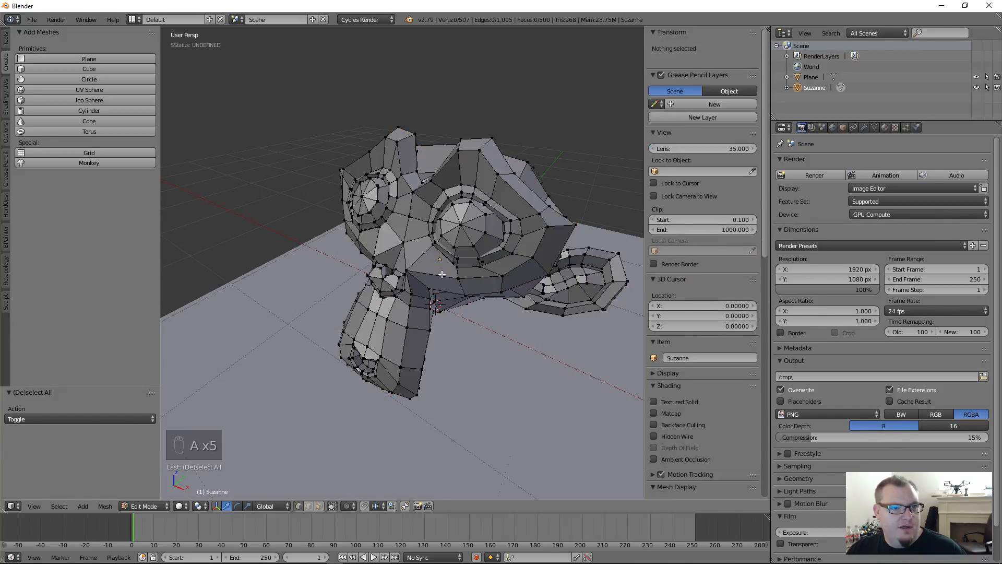
key(Tab)
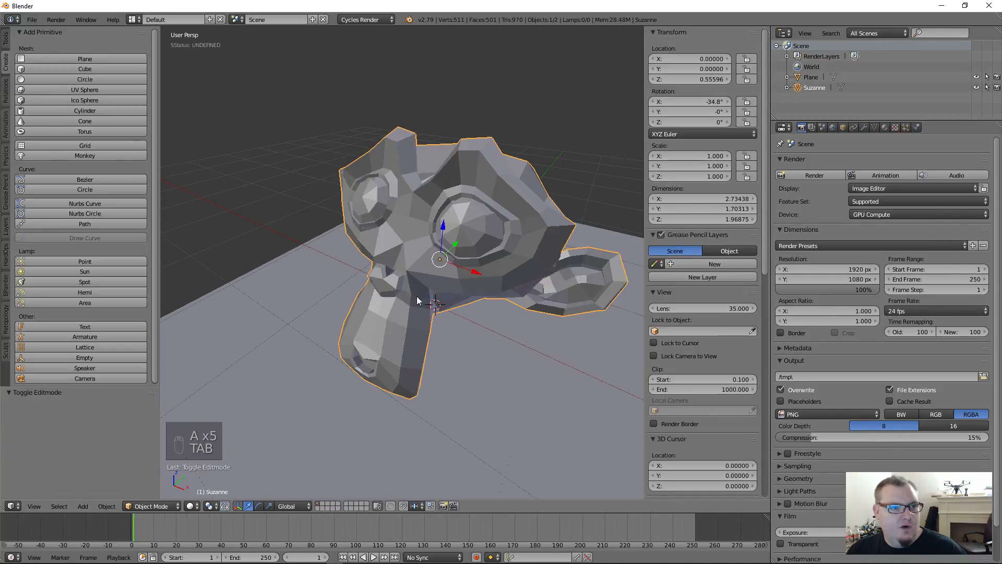
- Toggle the selection of all objects in the scene, ending with both the plane and the monkey deselected
click(154, 509)
click(156, 508)
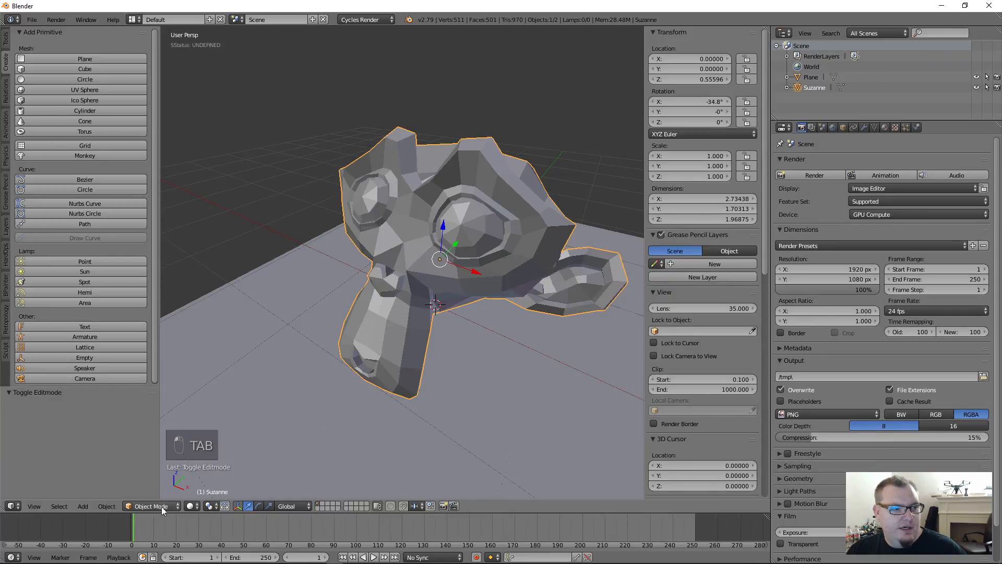
scroll(405, 289, down, 5)
key(a)
key(a)
key(a)
key(a)
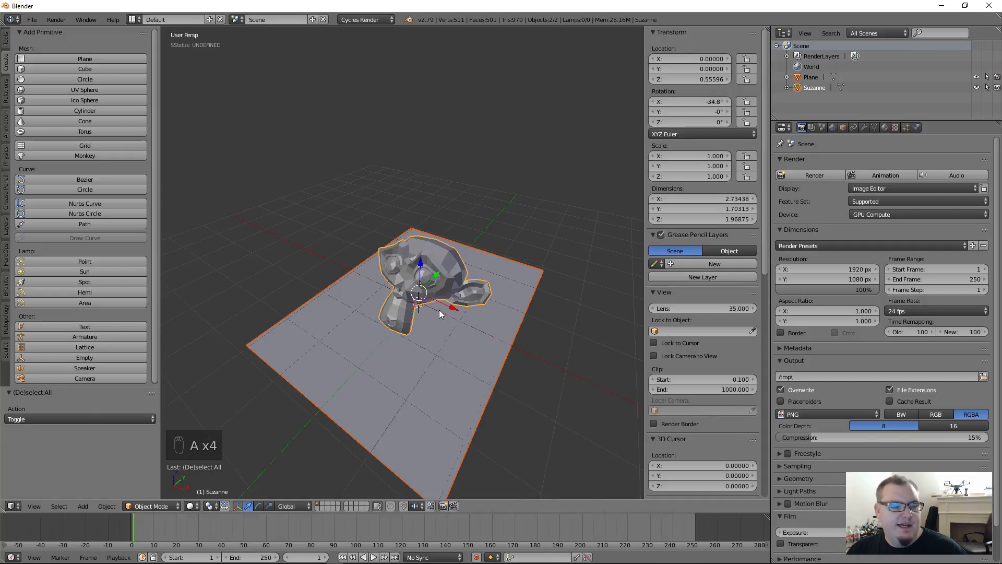
scroll(439, 309, up, 5)
key(a)
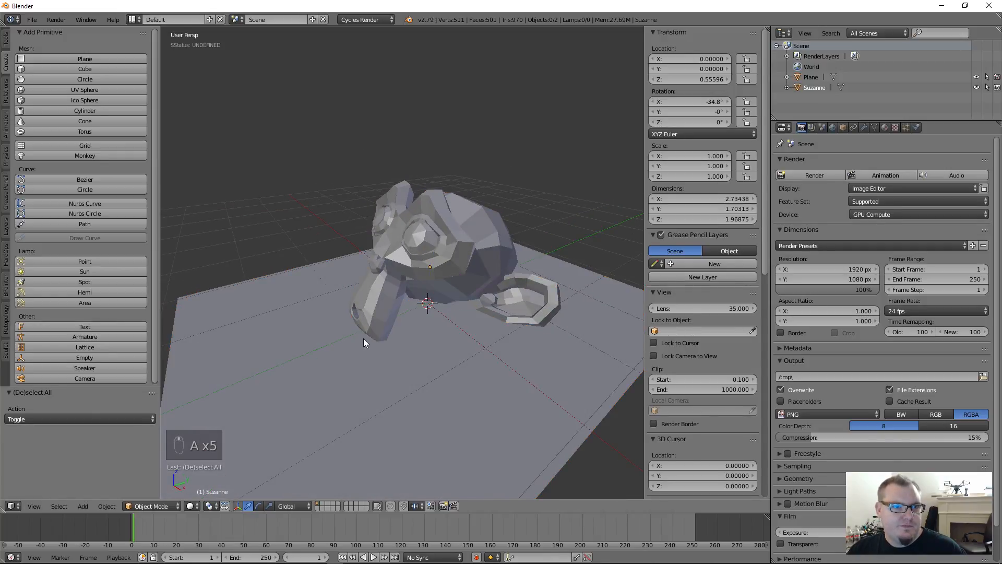
- Select the monkey head and enter Edit Mode on its mesh
right_click(365, 332)
key(Tab)
scroll(425, 336, up, 4)
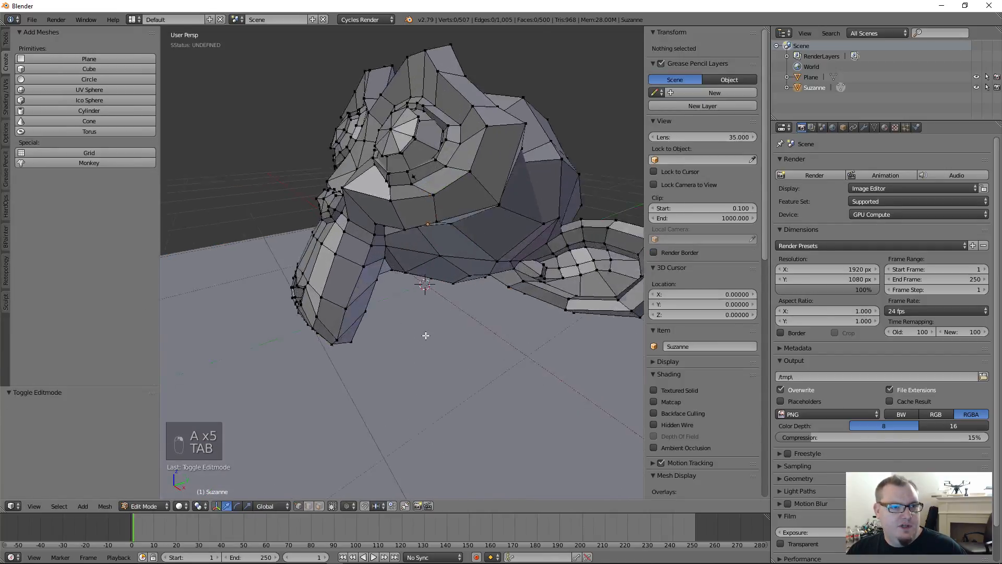
scroll(418, 313, up, 2)
scroll(409, 287, down, 6)
middle_drag(409, 284, 401, 323)
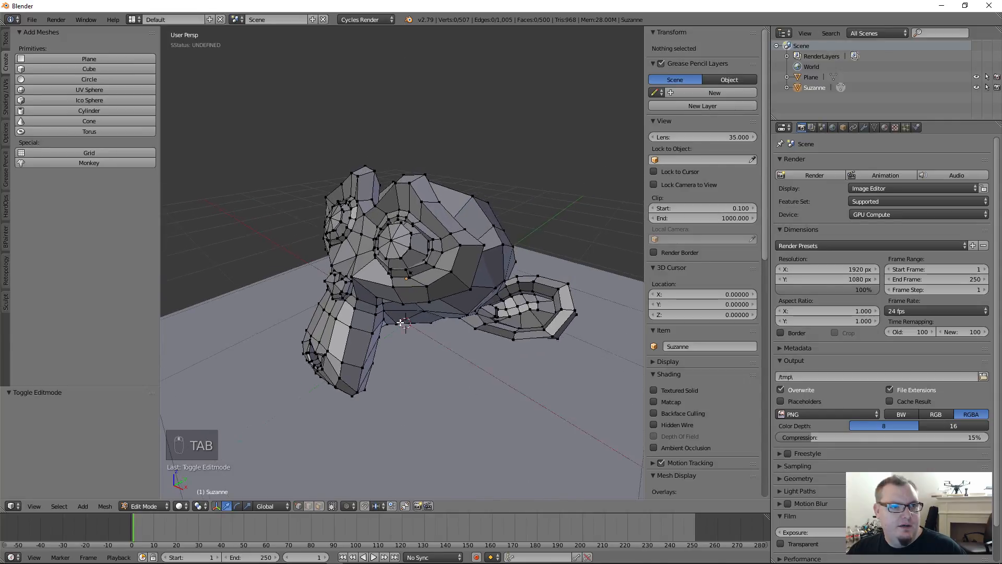
- Select single vertices beside the monkey's eye one after another, ending with the vertex at the eye's center
right_click(461, 251)
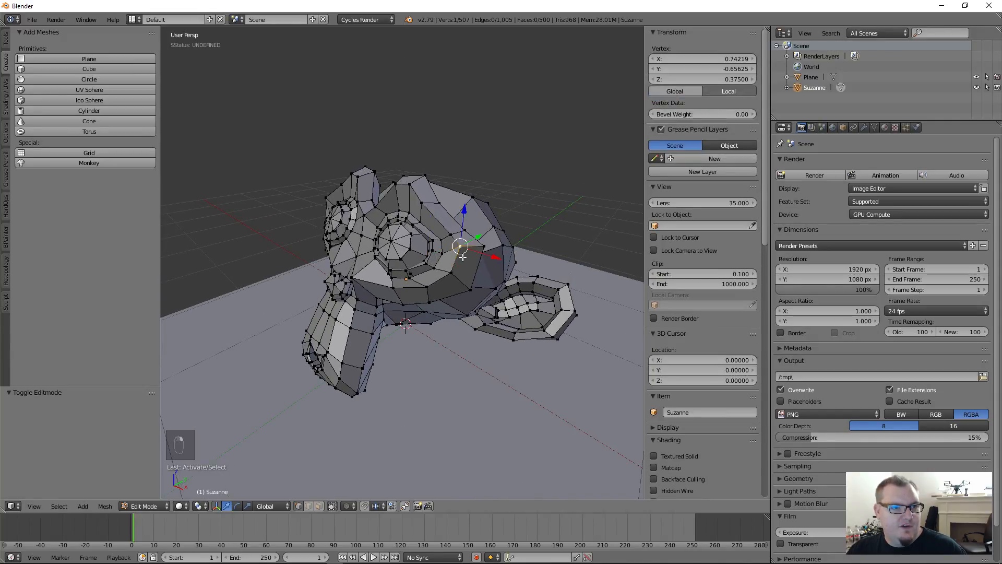
key(g)
middle_drag(489, 238, 358, 295)
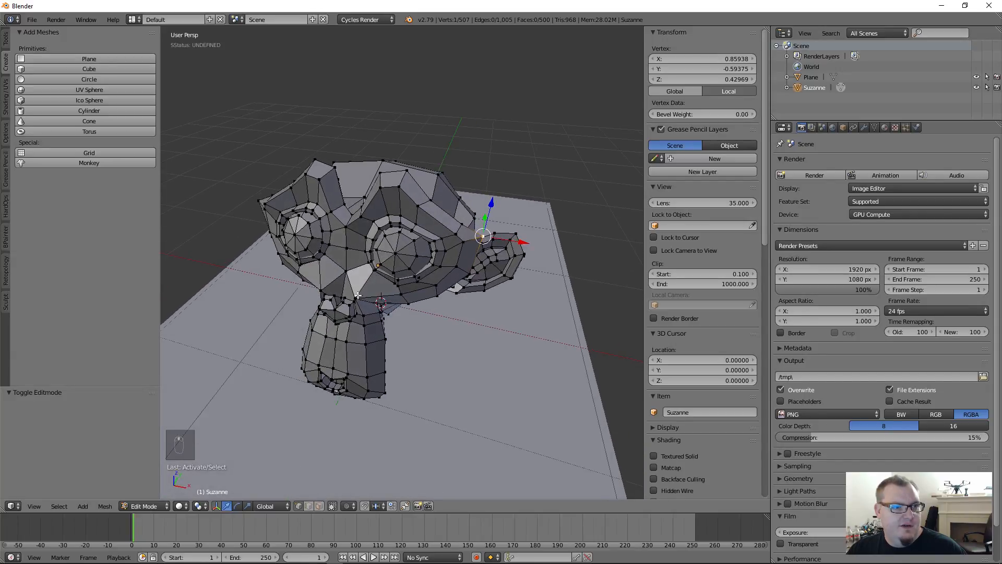
scroll(350, 293, up, 2)
right_click(419, 234)
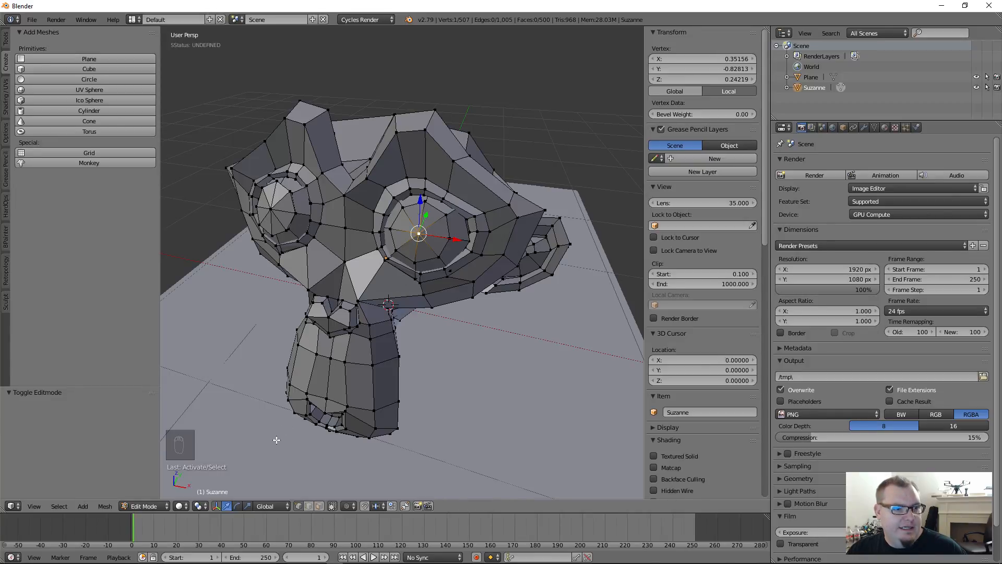
- Switch to face selection and select the eight triangular faces at the center of the eye on the positive X side
click(319, 505)
scroll(420, 240, up, 4)
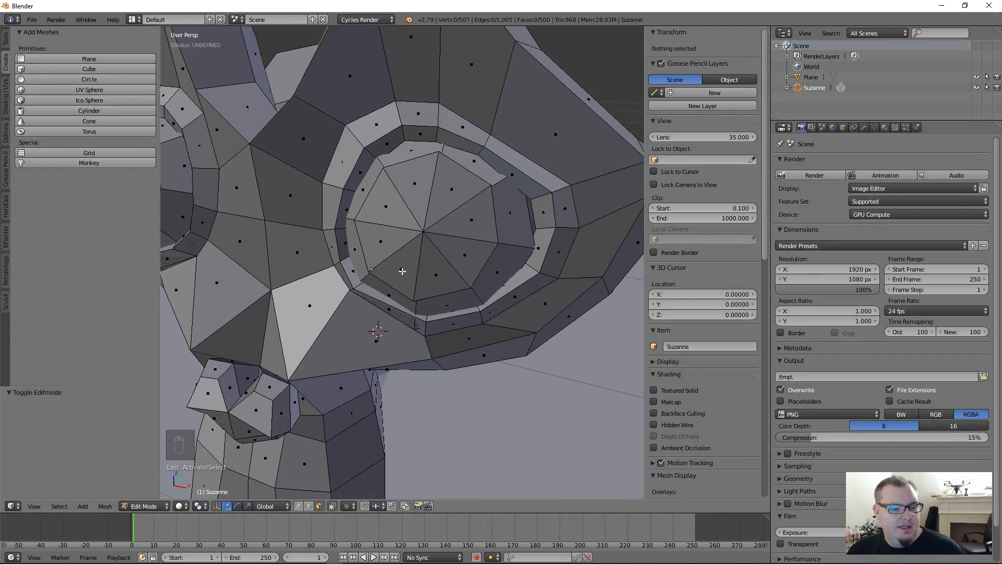
click(415, 258)
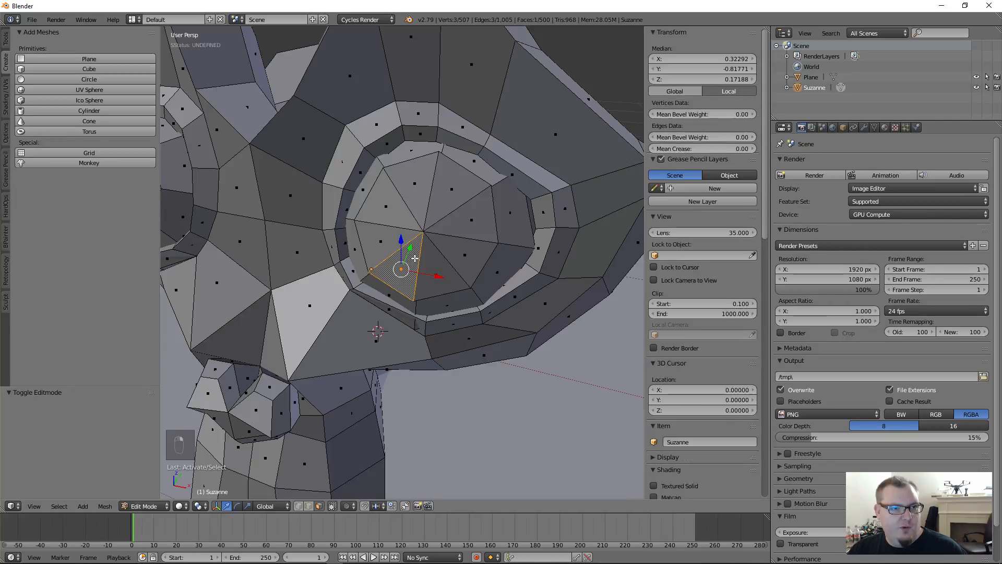
shift+click(396, 243)
shift+click(373, 211)
shift+click(414, 178)
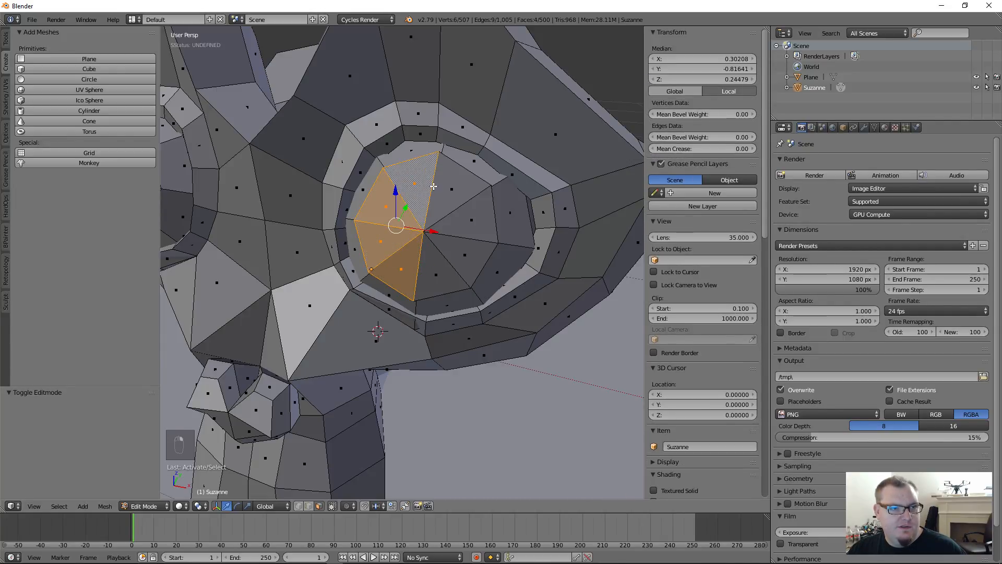
shift+click(443, 189)
shift+click(471, 238)
shift+click(457, 265)
shift+click(436, 280)
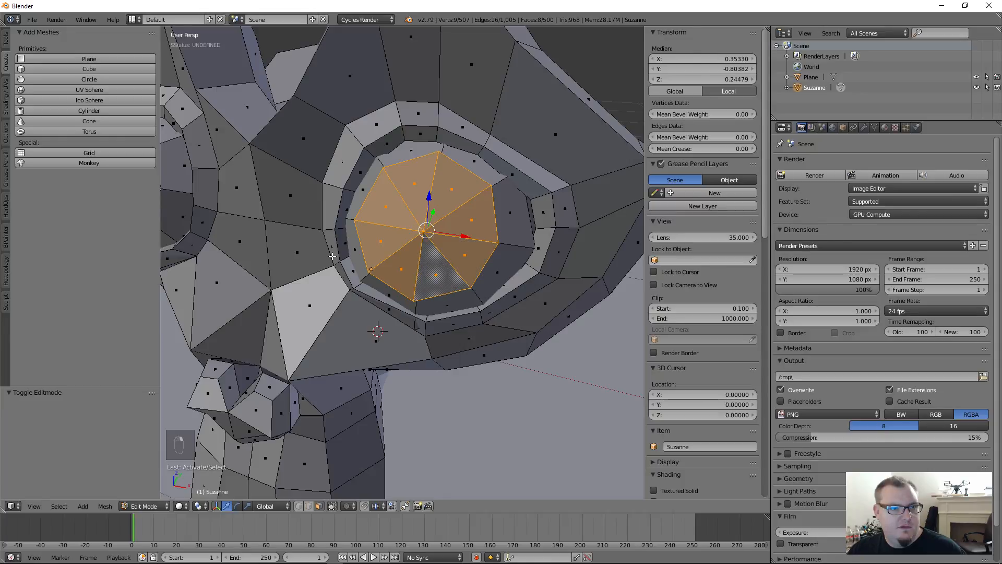
- Shrink the selected eye faces along the X axis and to about 0.671 along the Z axis
middle_drag(435, 280, 419, 254)
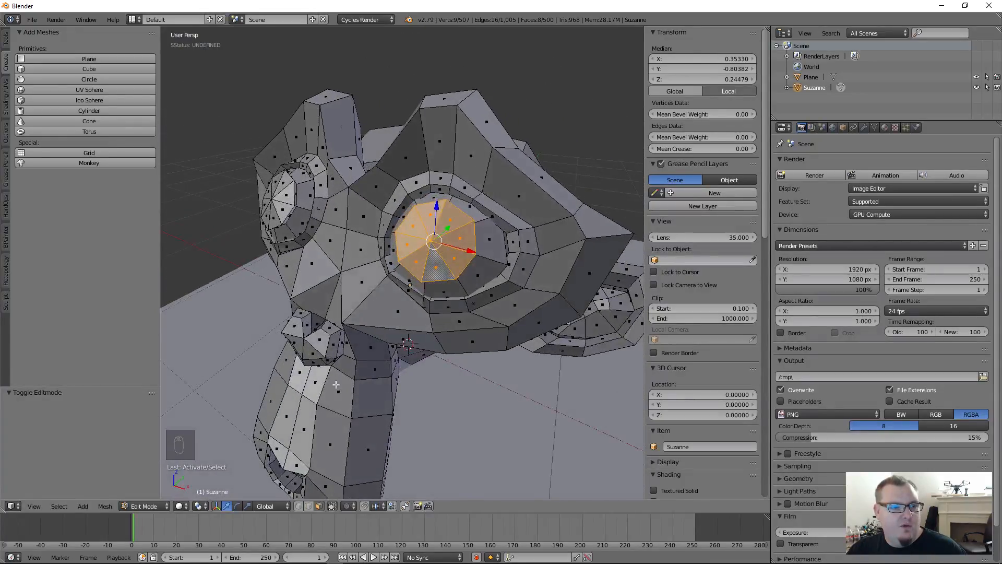
click(248, 505)
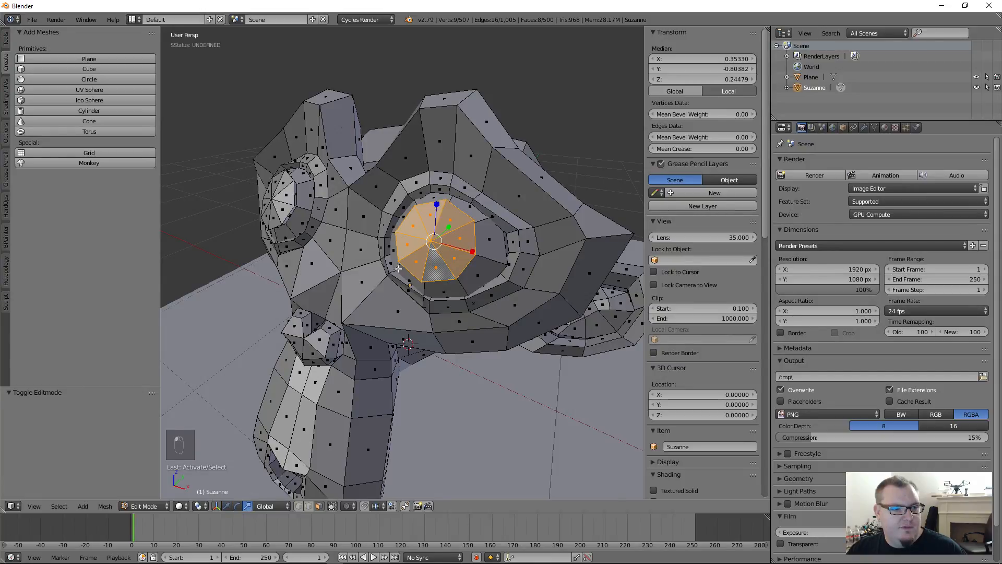
scroll(398, 268, up, 2)
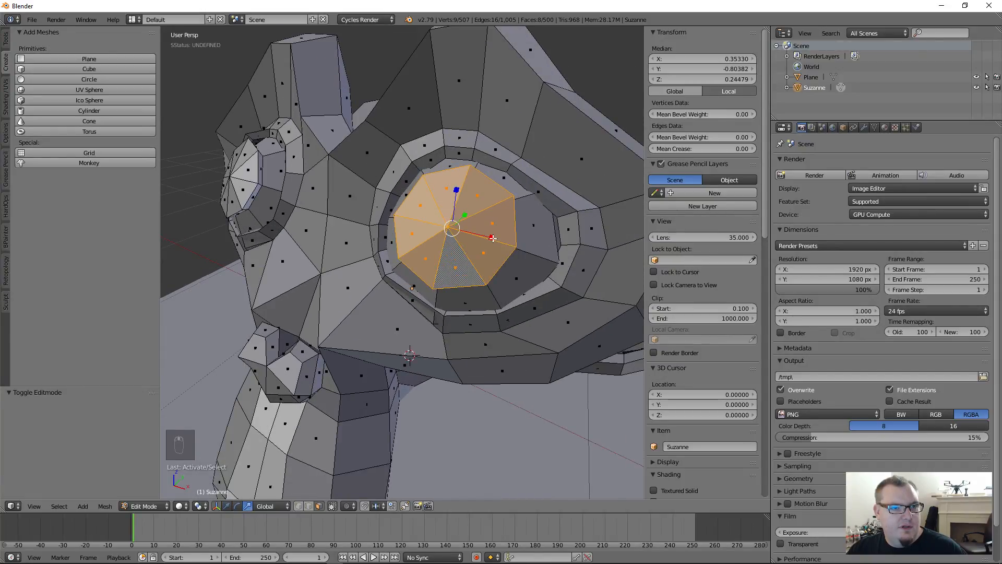
drag(493, 238, 456, 204)
middle_drag(456, 203, 434, 265)
scroll(201, 259, down, 4)
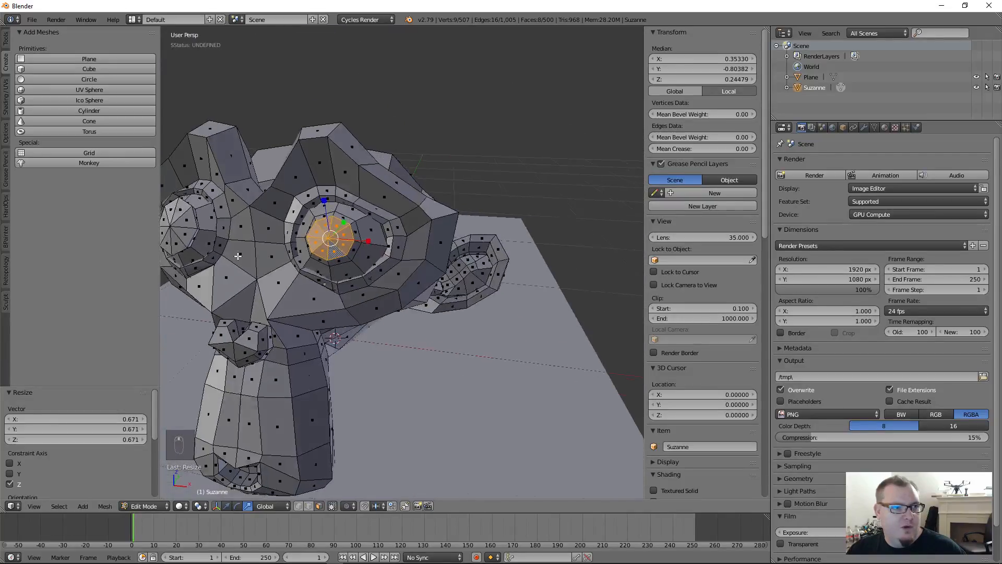
- Select the eight triangular faces at the center of the monkey's other eye
middle_drag(236, 255, 419, 277)
scroll(419, 278, up, 3)
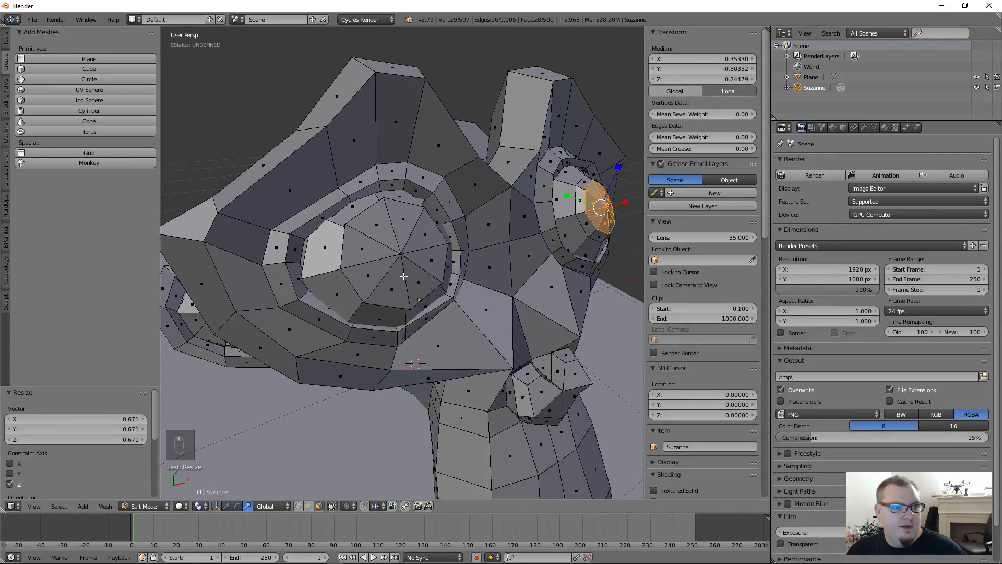
right_click(391, 289)
shift+right_click(418, 283)
shift+right_click(431, 260)
shift+right_click(432, 233)
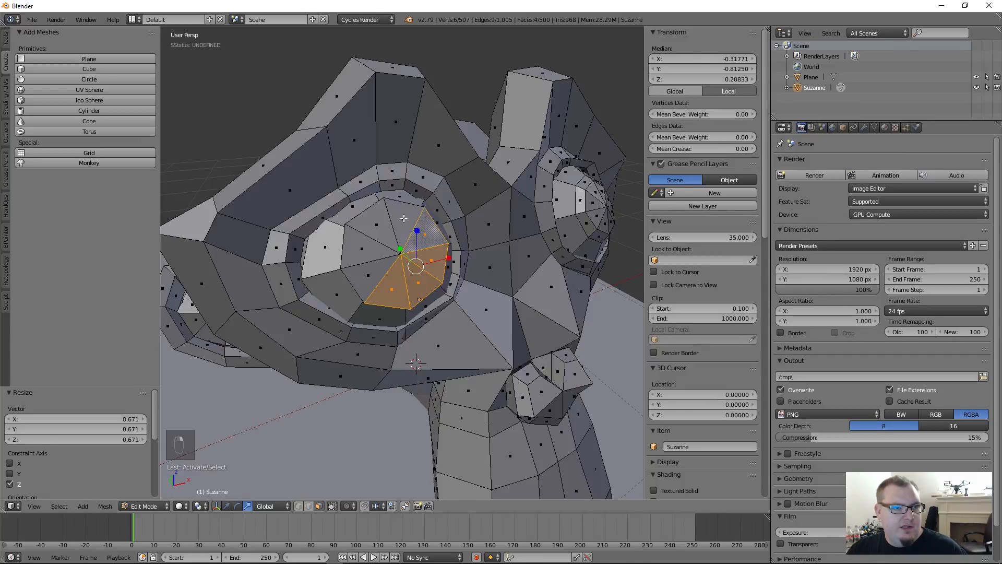
shift+right_click(403, 218)
shift+right_click(385, 218)
shift+right_click(348, 256)
shift+right_click(355, 279)
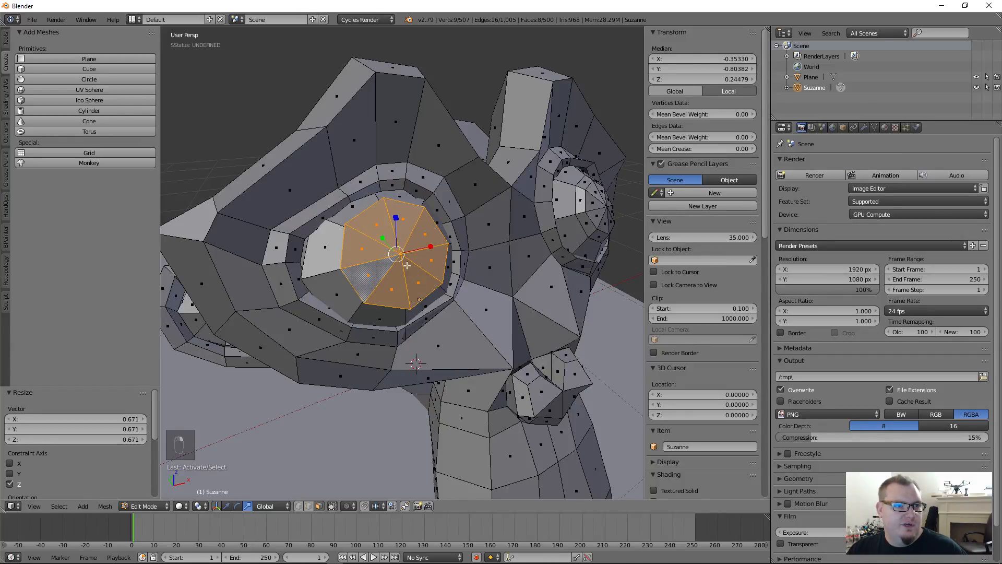
- Scale the selected eye faces to about 0.728 along the Z axis and 0.790 along the X axis
key(s)
key(z)
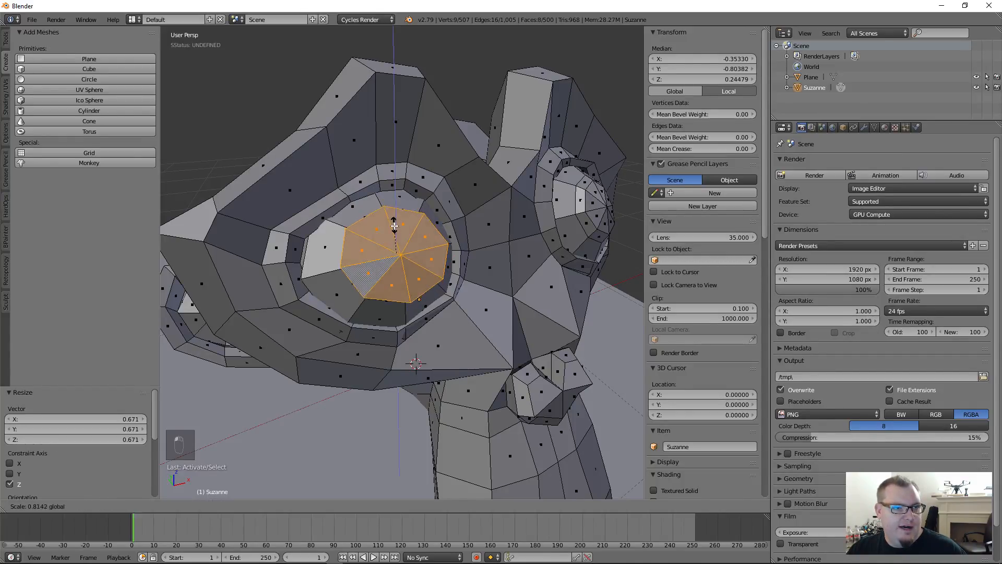
click(420, 241)
key(s)
key(x)
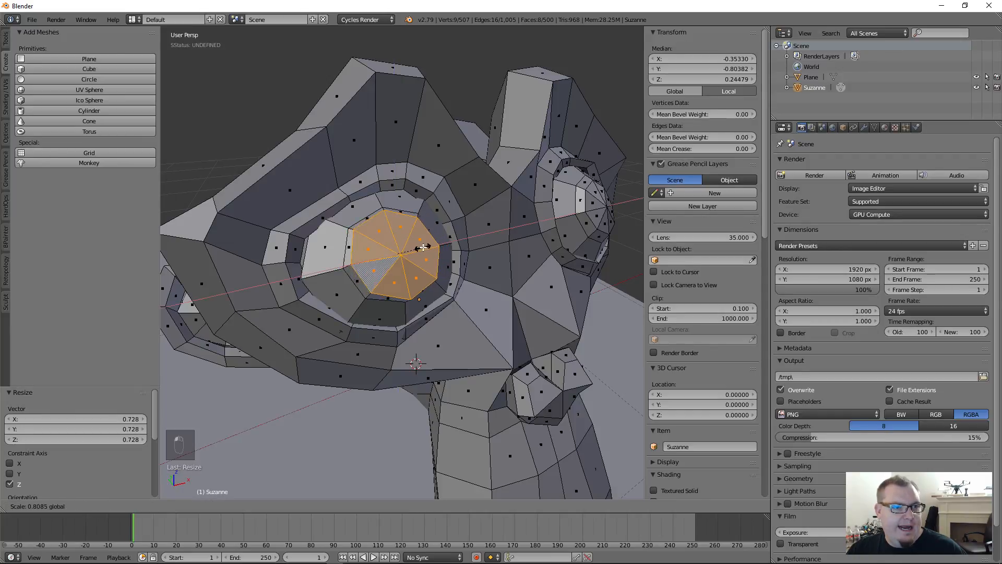
click(422, 247)
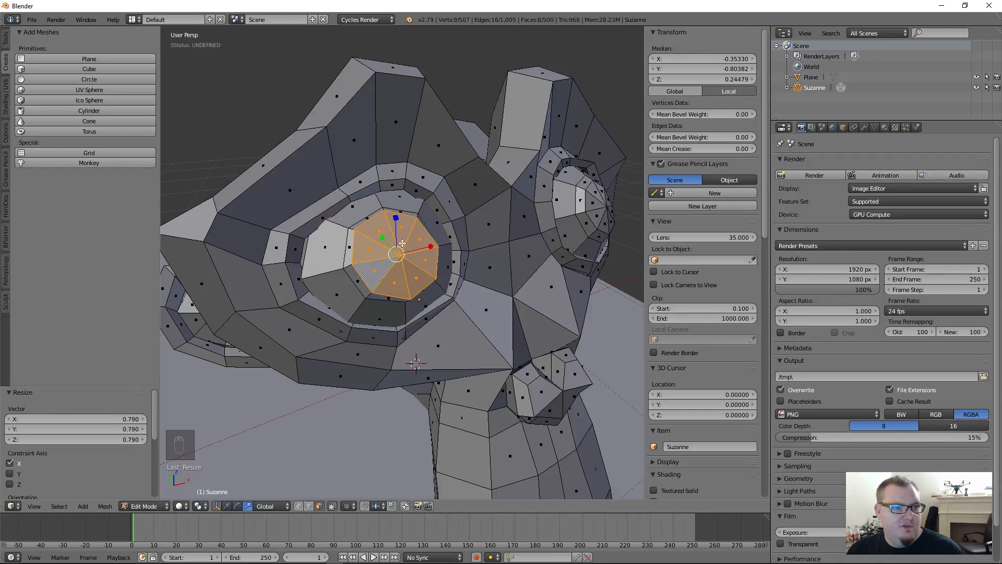
- Shrink the same eye faces to about 0.753 along the Y axis and by a further 0.949 along X
key(s)
key(y)
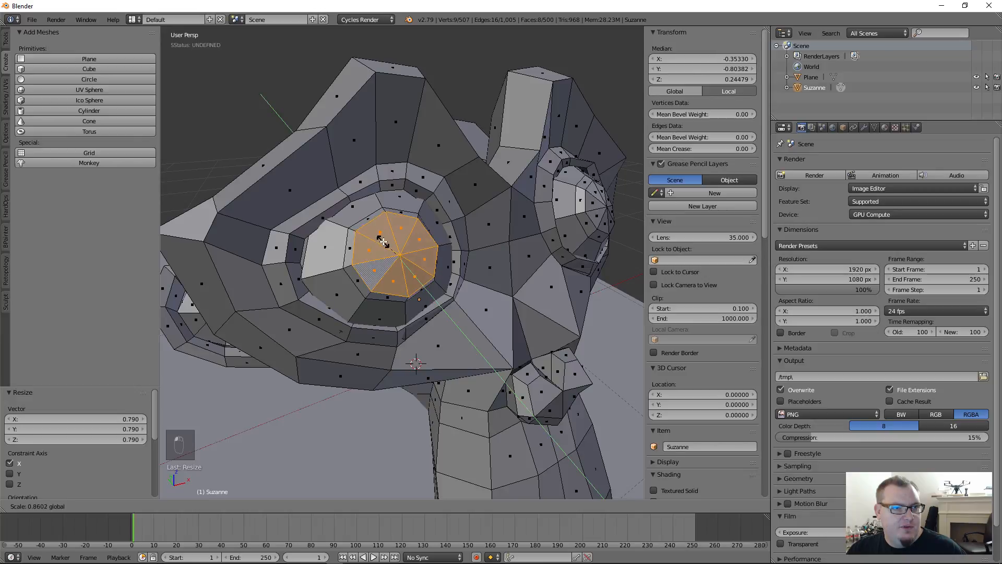
click(383, 243)
middle_drag(458, 277, 426, 235)
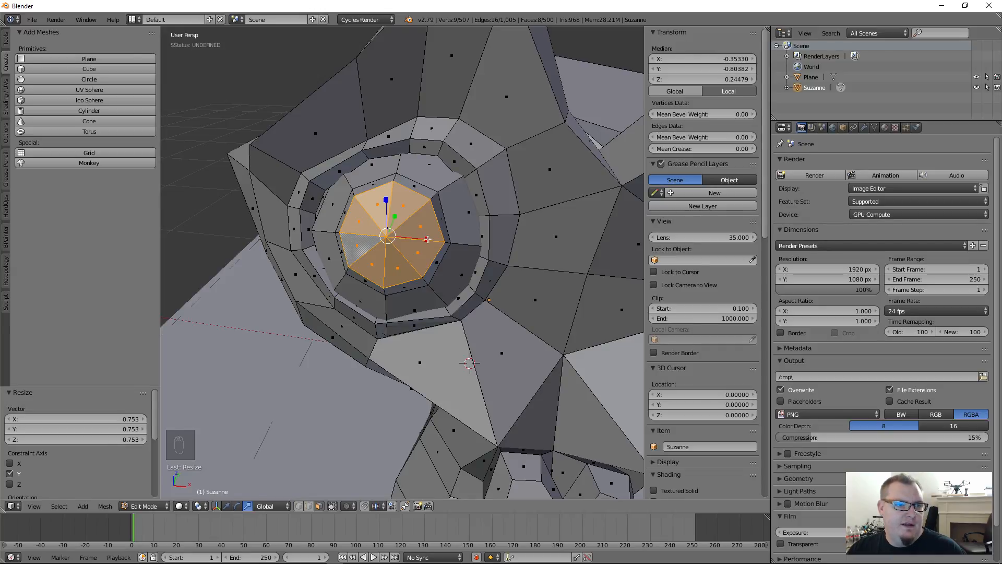
key(s)
key(x)
click(425, 239)
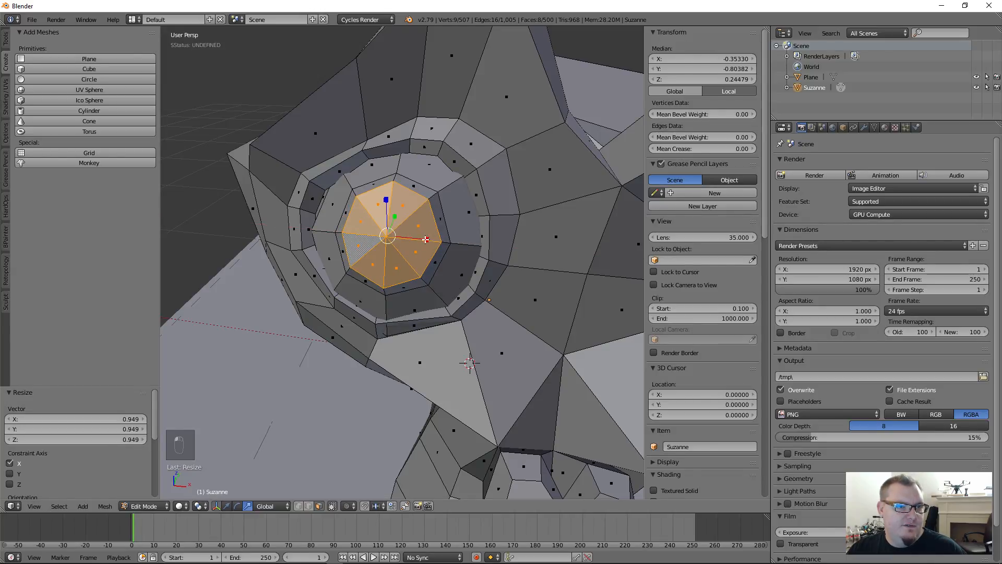
- Switch to vertex selection and select single vertices between the brows one after another, ending at the inner brow corner on the positive X side
scroll(444, 261, down, 3)
middle_drag(474, 301, 506, 286)
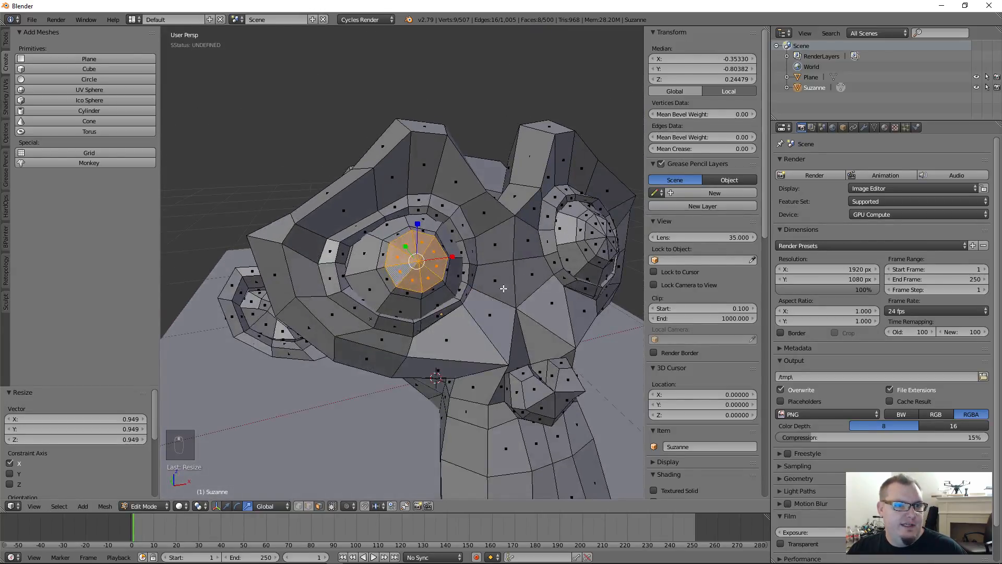
scroll(474, 244, down, 3)
middle_drag(474, 243, 486, 282)
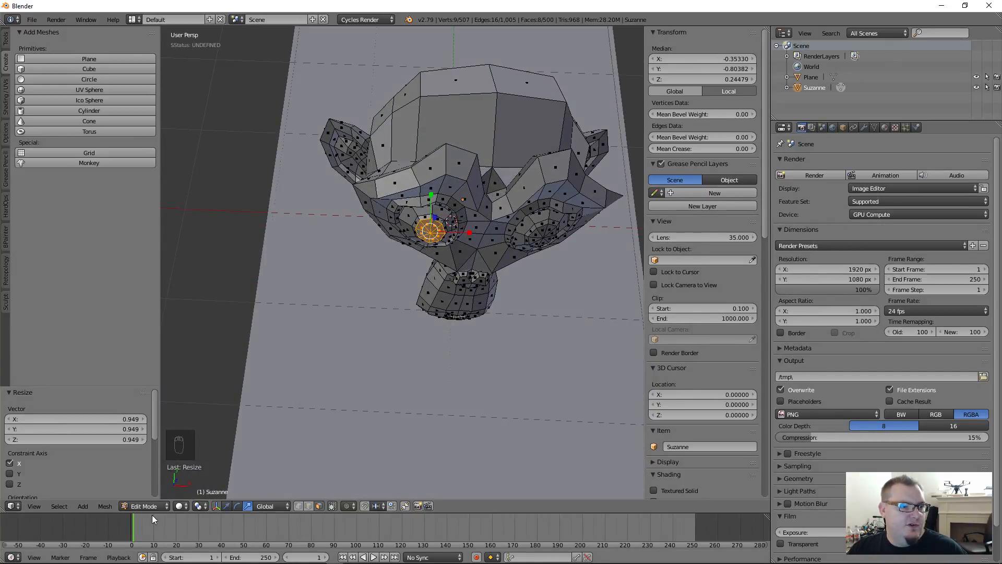
click(299, 505)
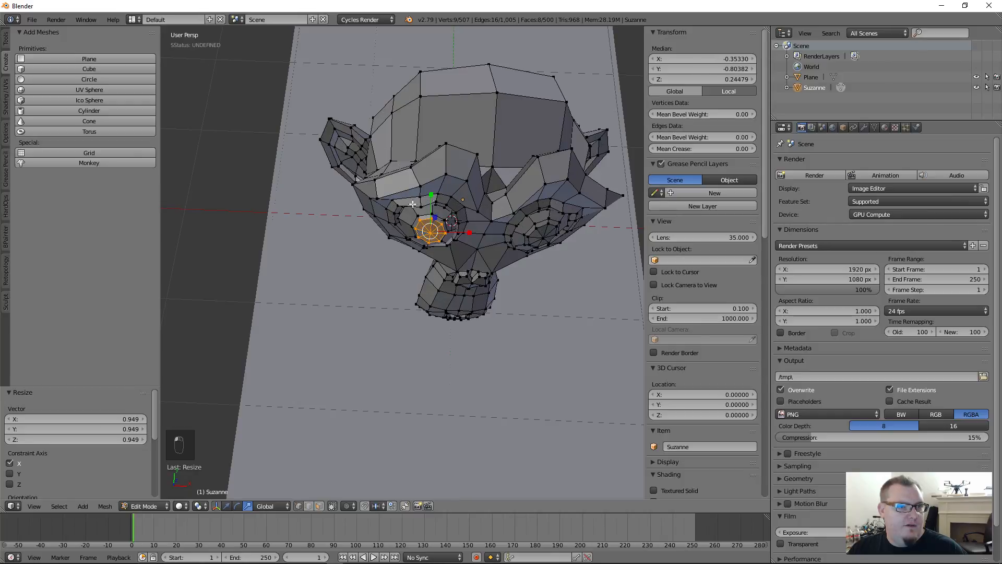
scroll(417, 265, up, 2)
right_click(519, 193)
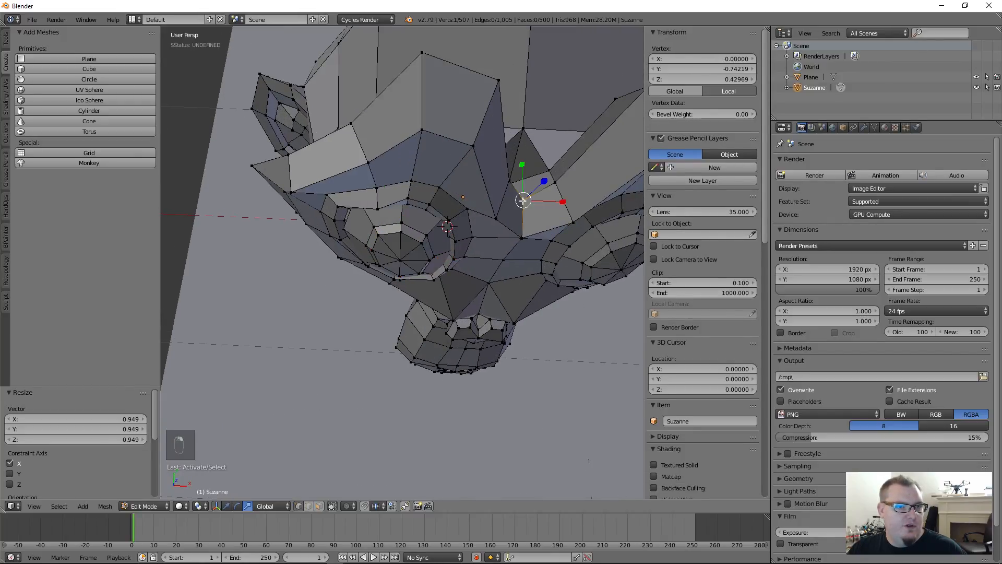
middle_drag(519, 192, 383, 303)
right_click(382, 304)
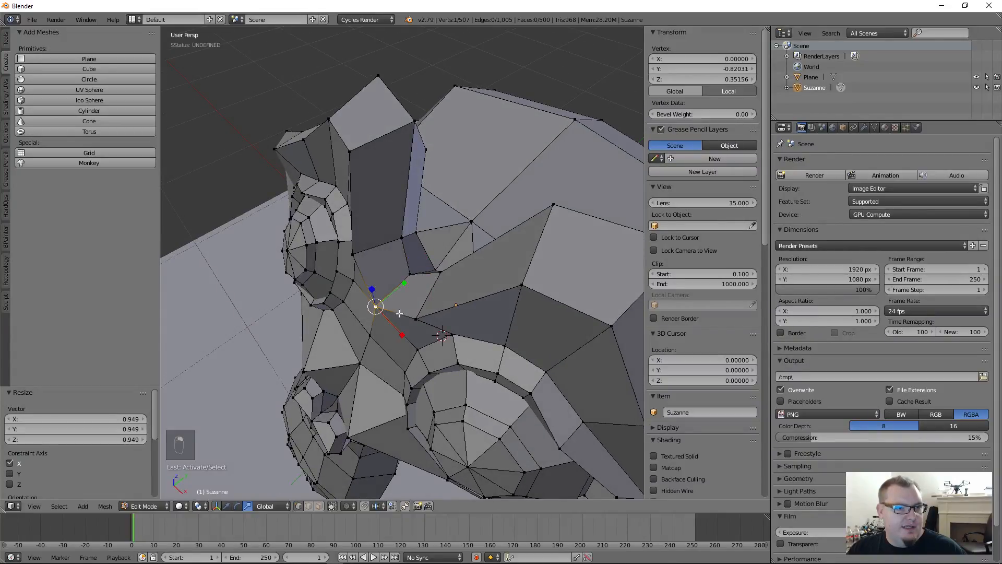
right_click(435, 320)
right_click(423, 316)
right_click(414, 272)
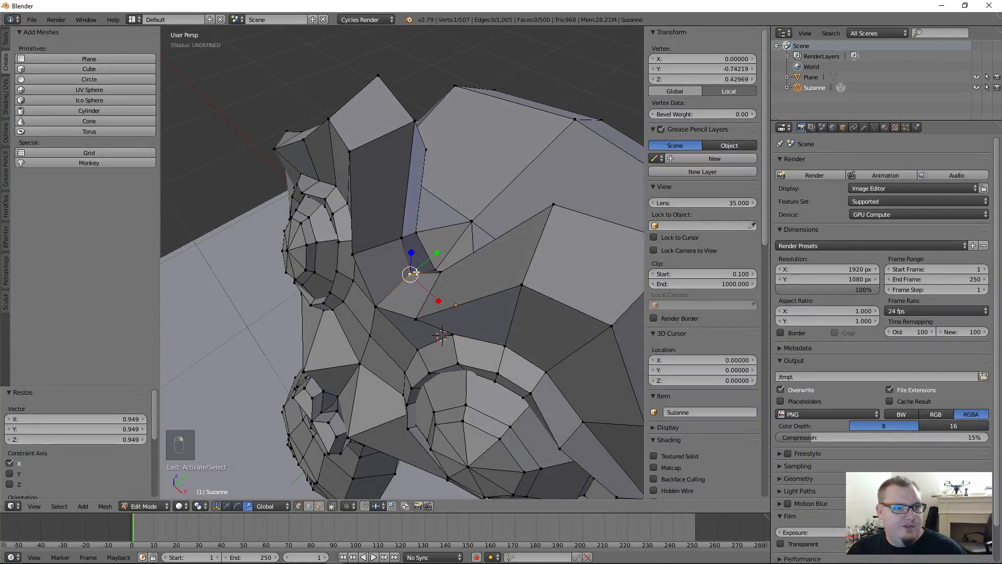
right_click(420, 320)
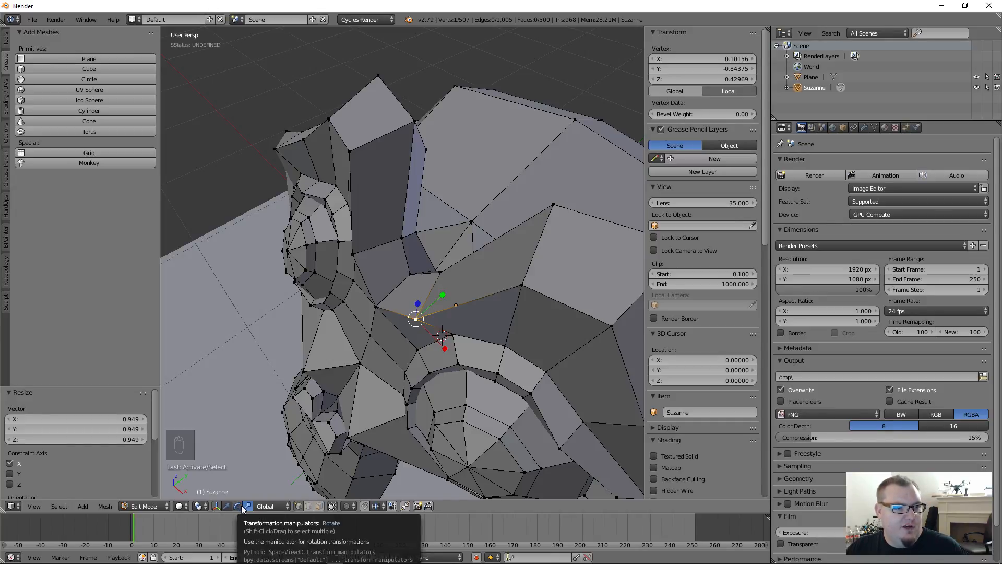
- Add the bridge's center vertex and the opposite brow corner to the selection, then move all three about 0.071 and -0.010 along Y
click(227, 507)
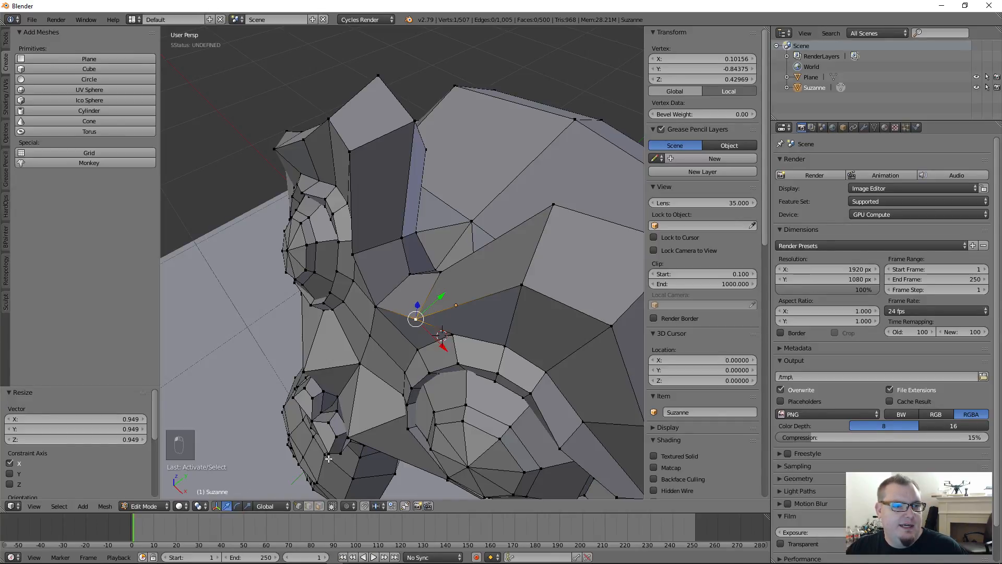
shift+right_click(377, 305)
shift+right_click(356, 258)
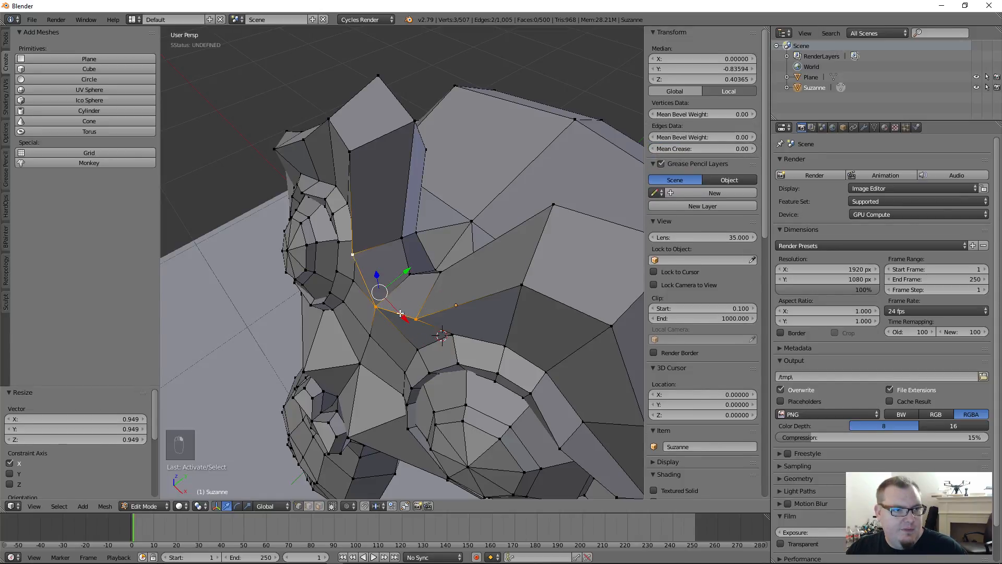
middle_drag(460, 319, 379, 379)
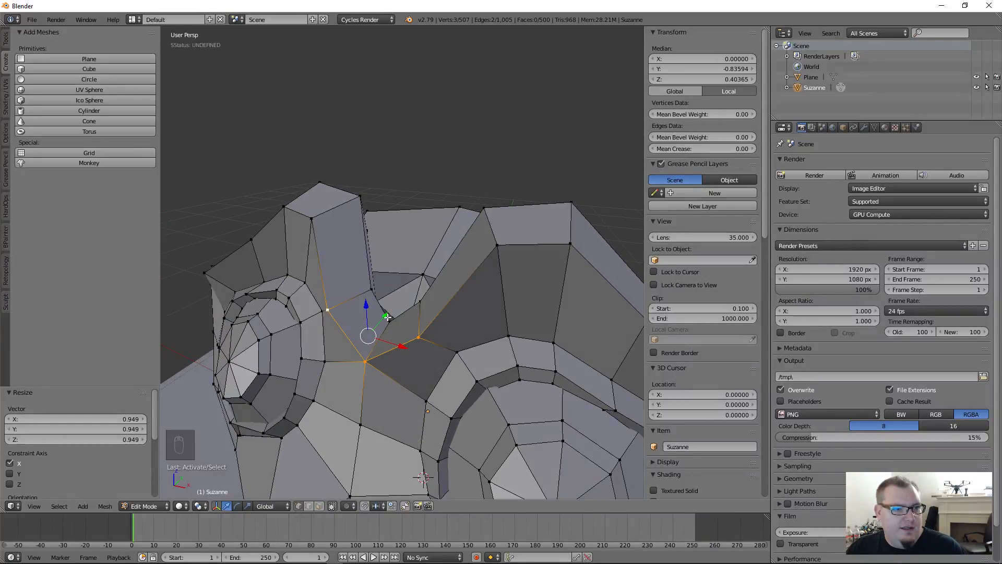
drag(385, 317, 399, 297)
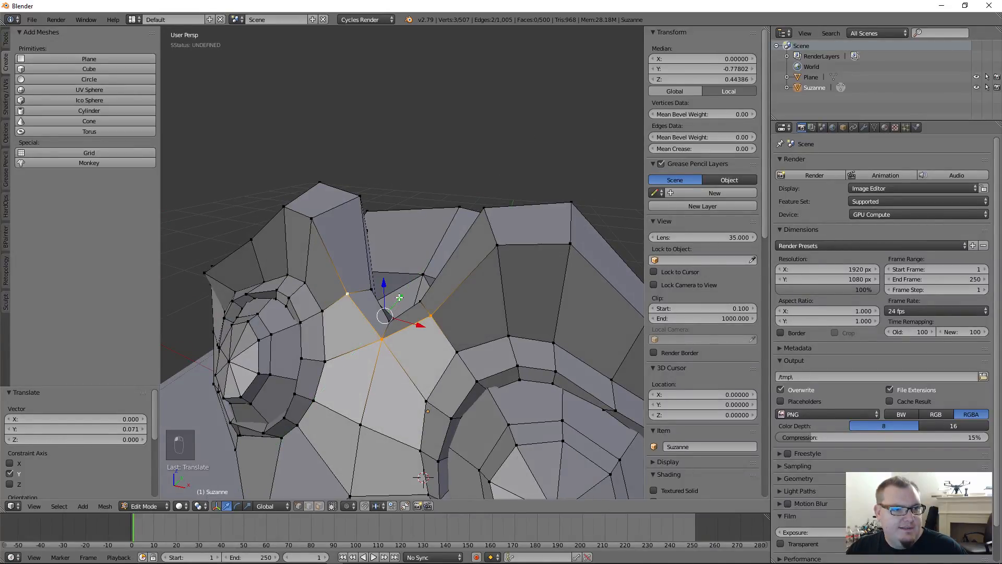
scroll(458, 331, down, 3)
middle_drag(457, 331, 438, 313)
scroll(422, 301, up, 3)
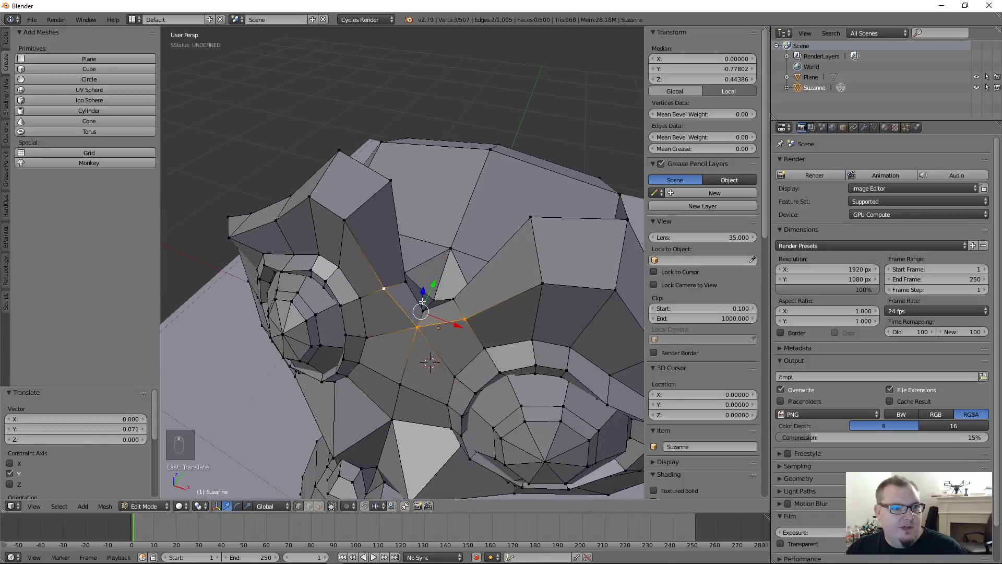
drag(434, 285, 436, 290)
- Select the inner top vertex of each brow and lower the pair by about 0.051 along the Z axis
right_click(530, 216)
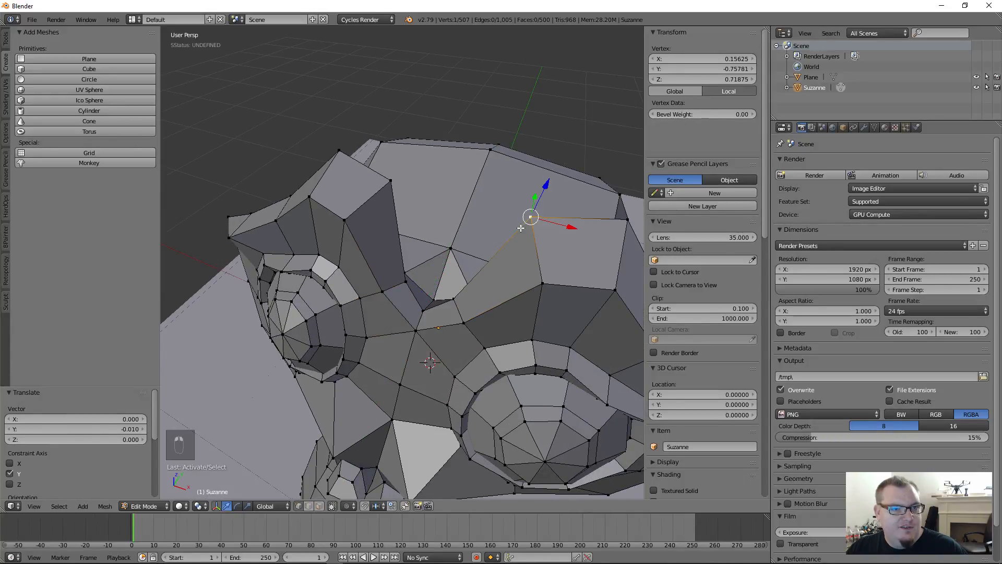
shift+right_click(391, 180)
middle_drag(391, 180, 445, 183)
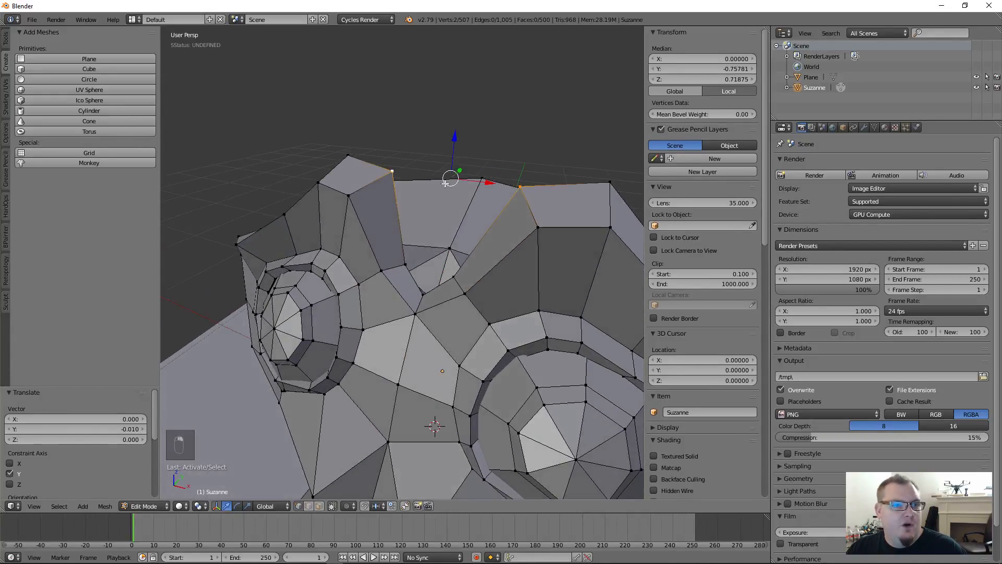
drag(455, 139, 456, 163)
middle_drag(455, 216, 443, 251)
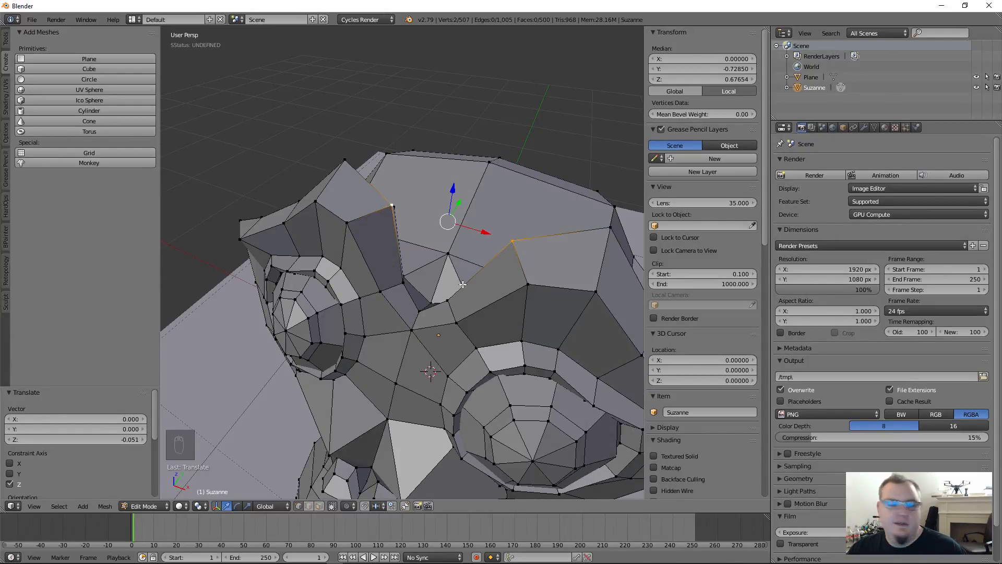
- Spread the two brow-top vertices apart with the scale manipulator to about 1.127 along the X axis
click(248, 506)
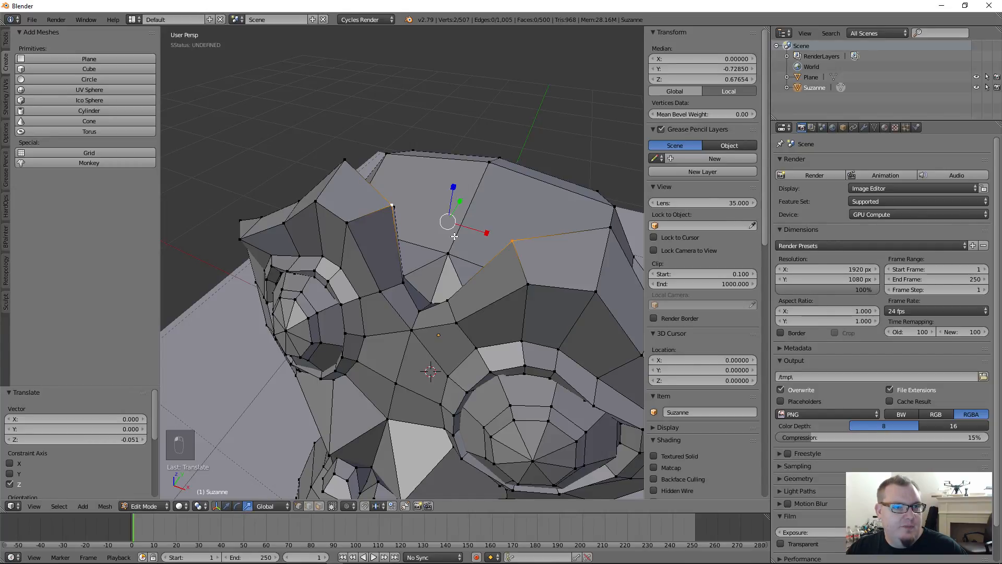
drag(485, 234, 489, 239)
middle_drag(461, 241, 437, 197)
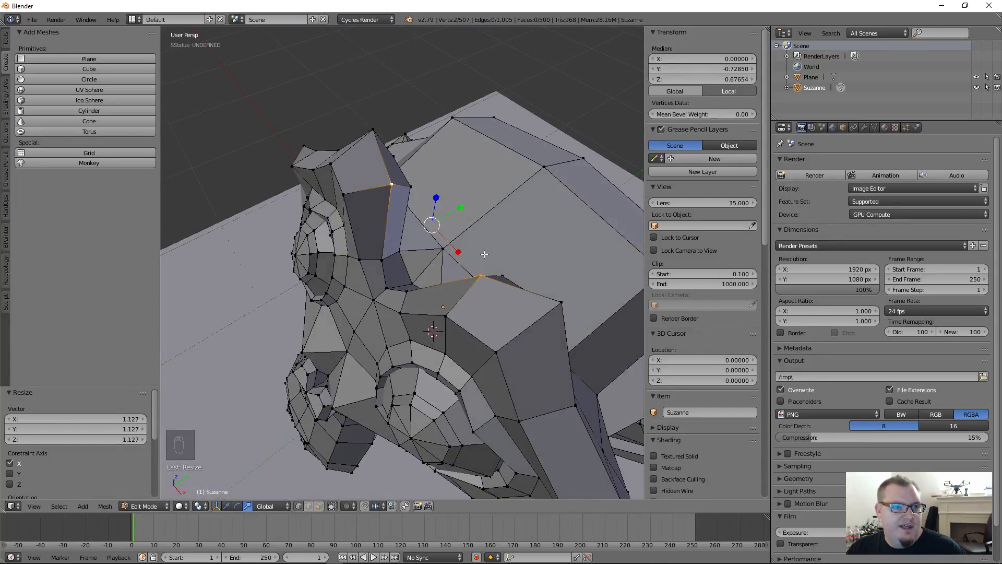
- Select the center vertex on top of the head, switch to the translate manipulator, and review the vertex's coordinates against its axes
middle_drag(496, 310, 438, 286)
right_click(471, 287)
middle_drag(442, 343, 450, 279)
middle_drag(354, 283, 470, 249)
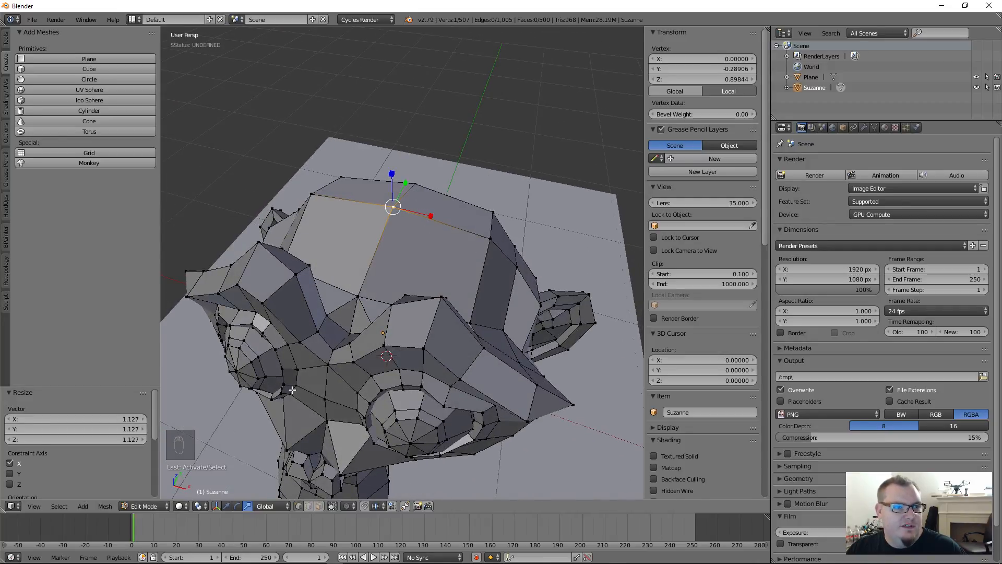
click(227, 505)
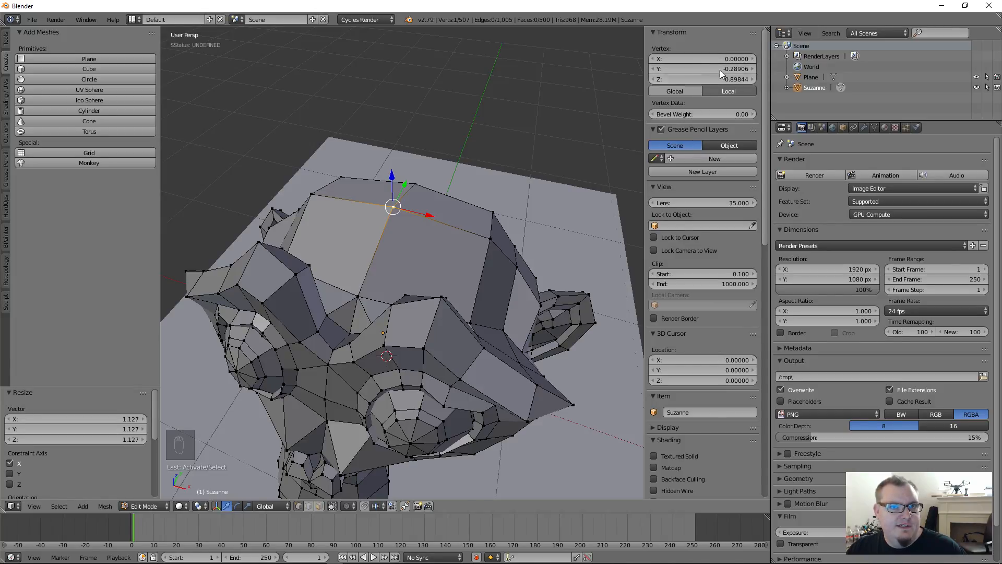
mouse_move(701, 58)
mouse_down()
mouse_move(611, 58)
mouse_move(772, 58)
mouse_move(702, 61)
mouse_up()
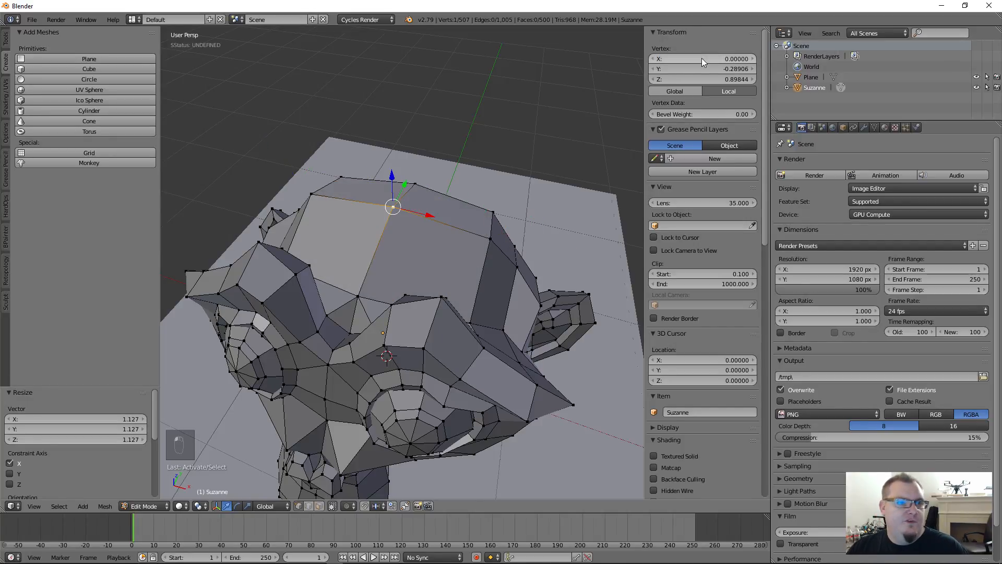
mouse_move(407, 249)
middle_down()
mouse_move(377, 227)
mouse_move(412, 230)
middle_up()
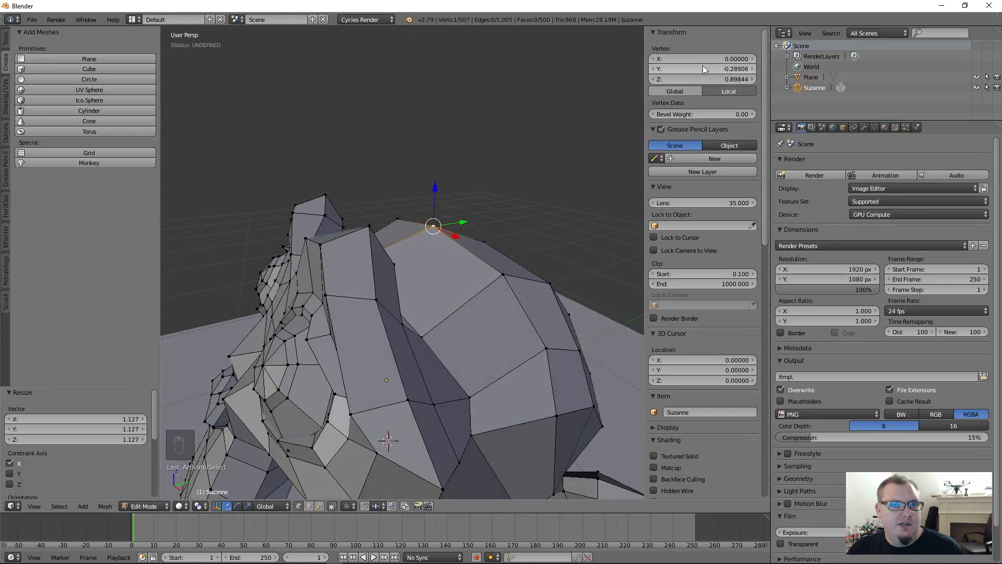
middle_drag(626, 139, 429, 288)
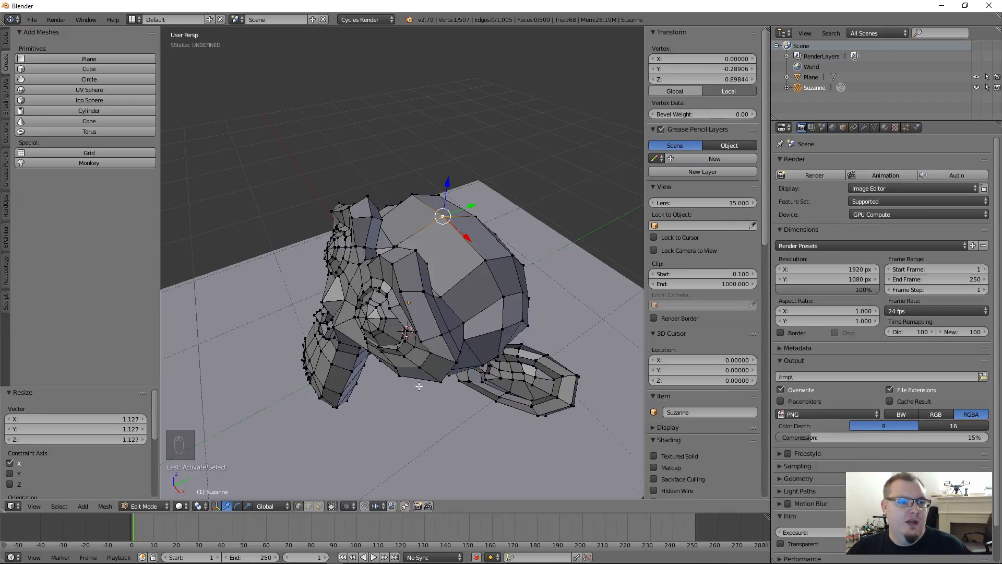
mouse_move(501, 556)
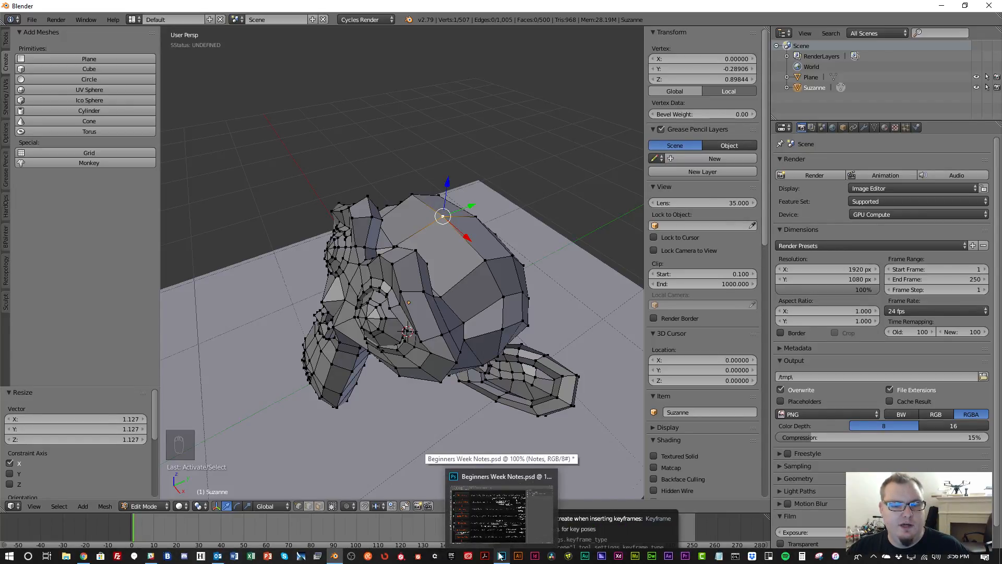
scroll(434, 383, down, 3)
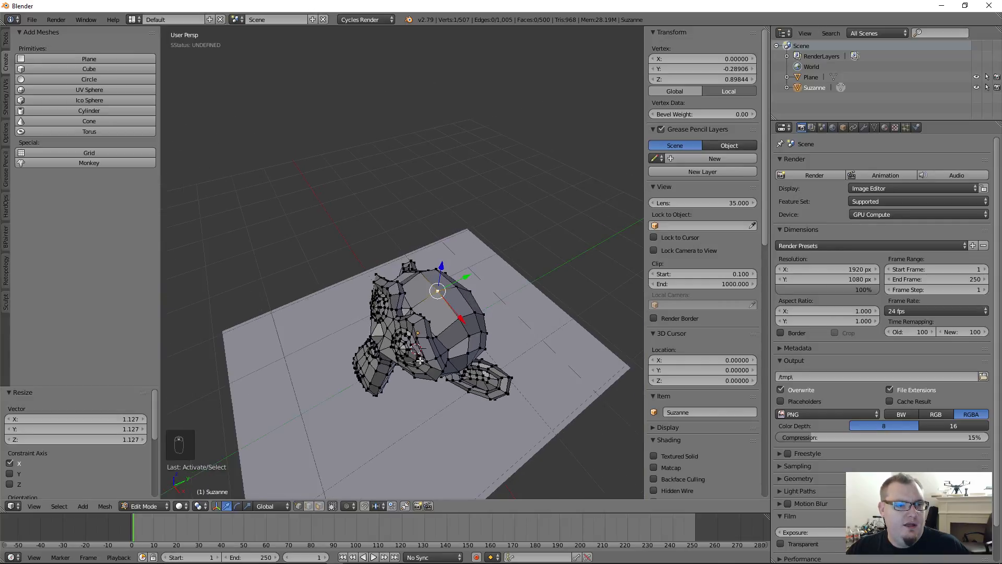
middle_drag(418, 362, 431, 333)
scroll(431, 333, up, 4)
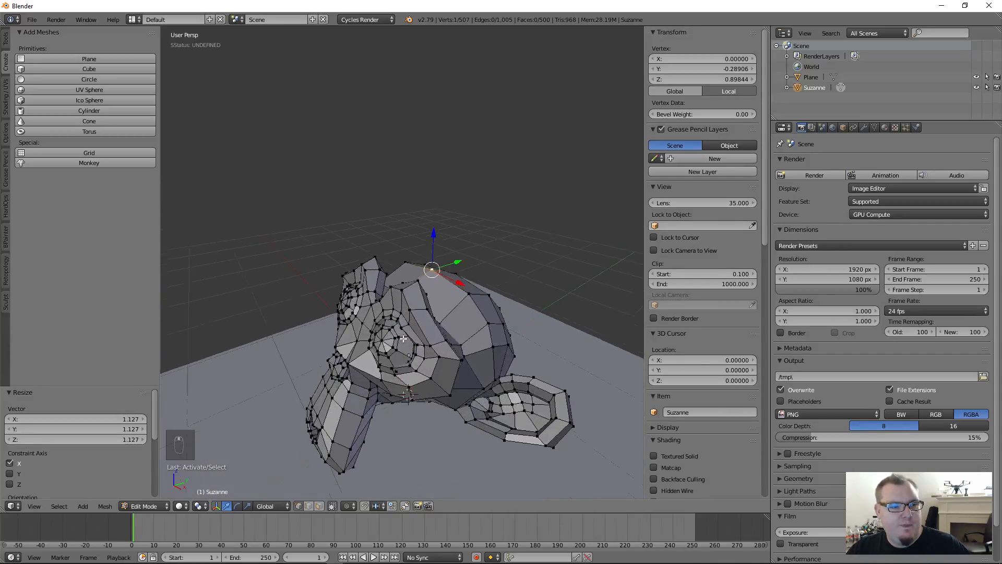
middle_drag(436, 298, 436, 311)
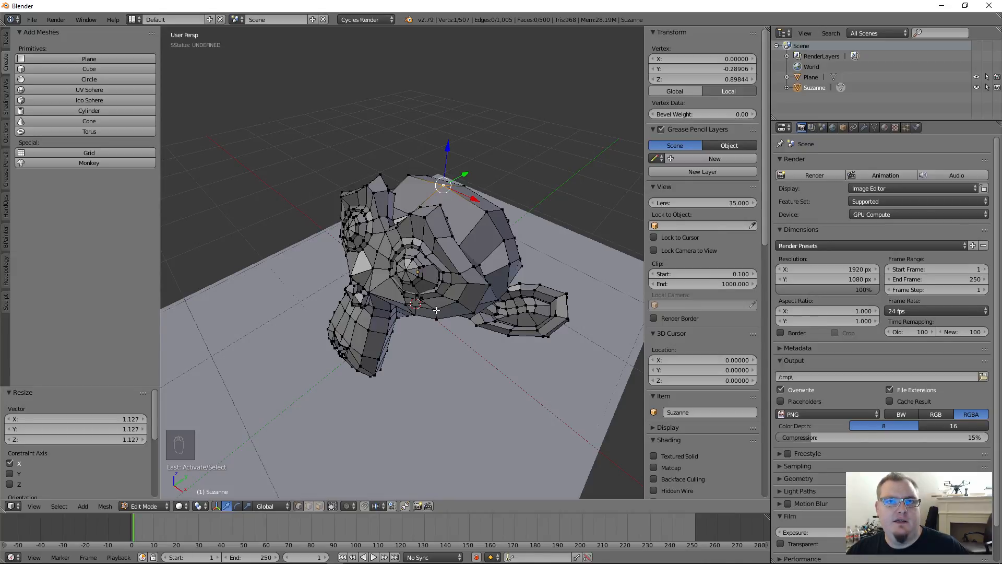
middle_drag(437, 310, 458, 286)
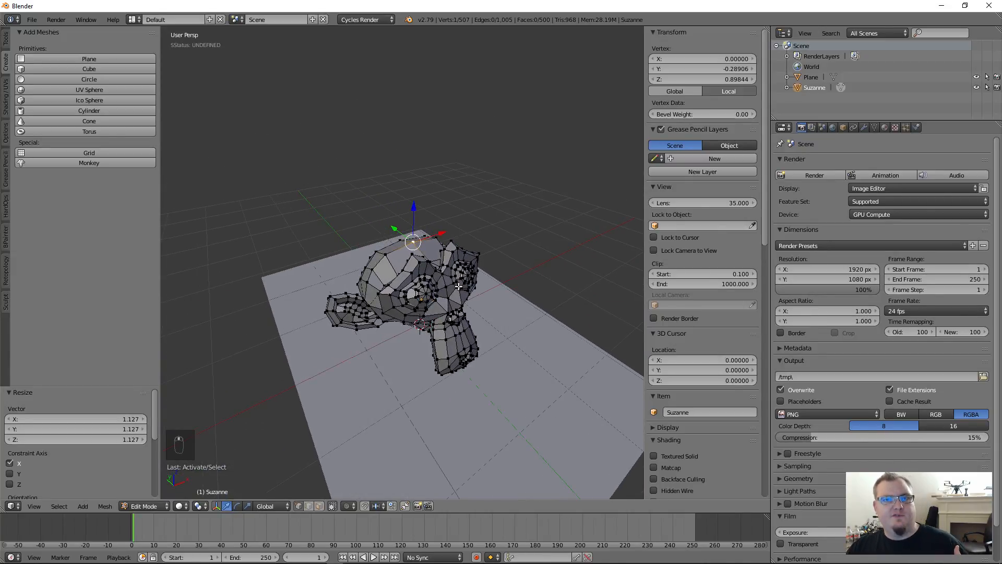
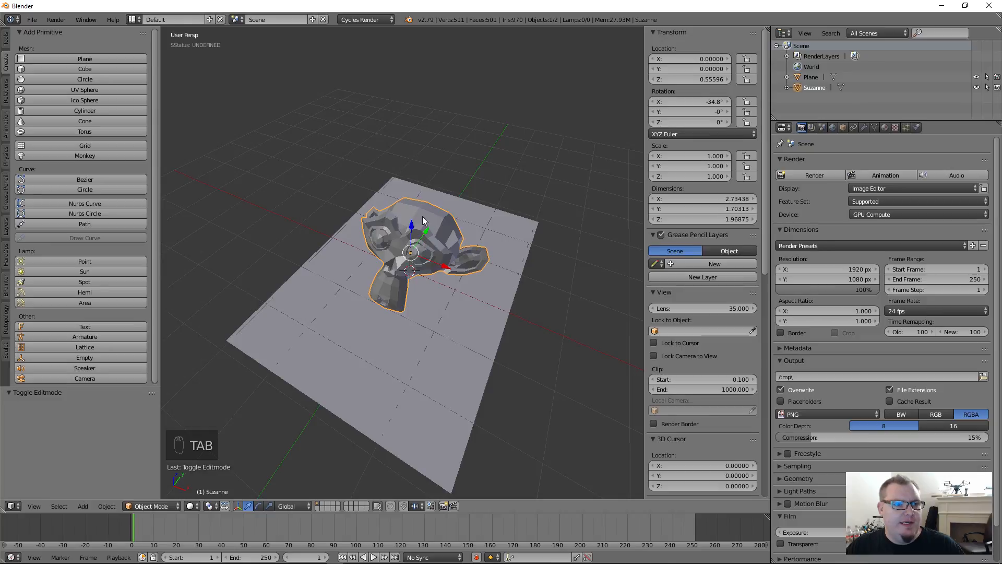
- Delete the monkey head object, leaving the plane in the scene
key(x)
click(406, 217)
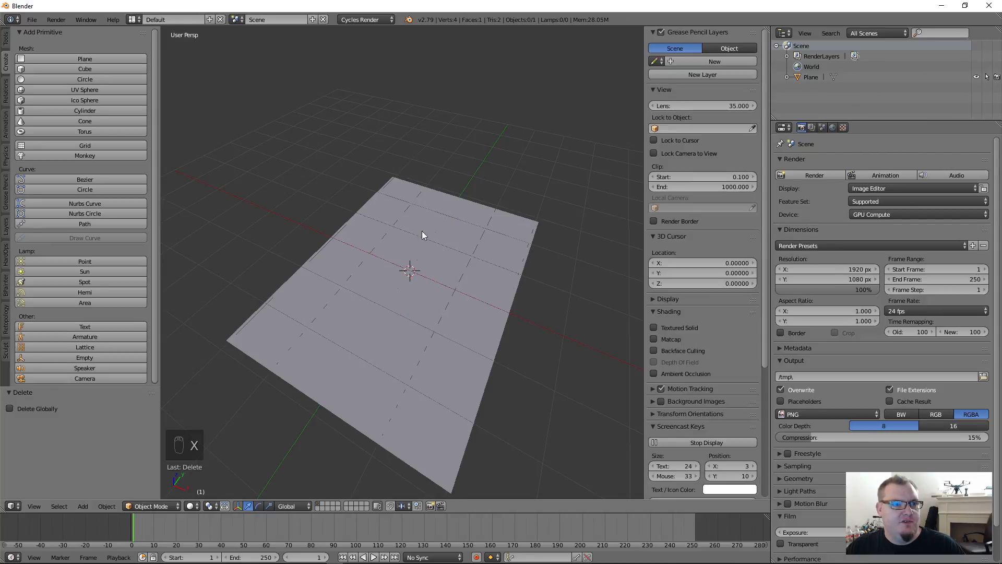
- Select the plane and switch to the scale manipulator
right_click(475, 275)
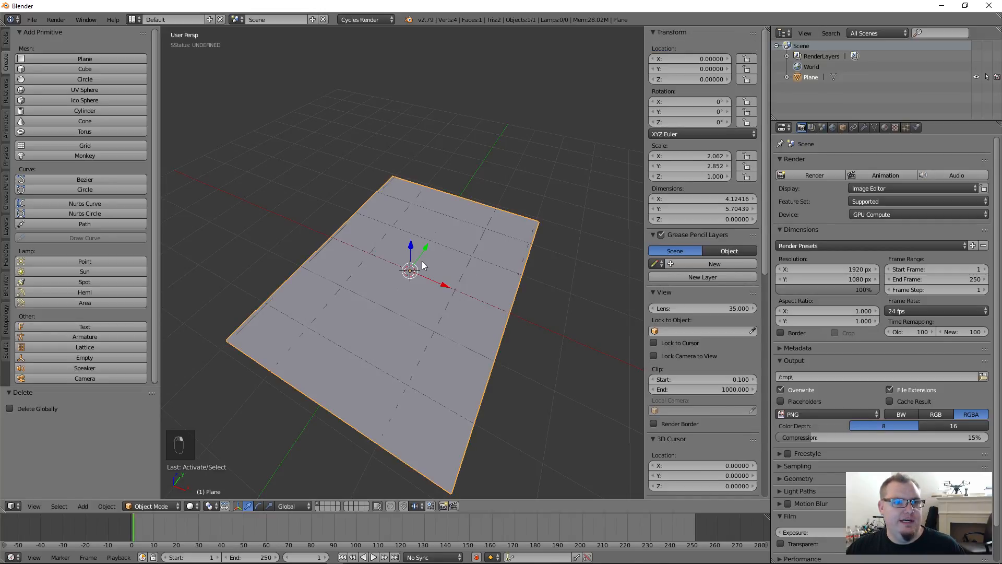
click(258, 506)
click(267, 507)
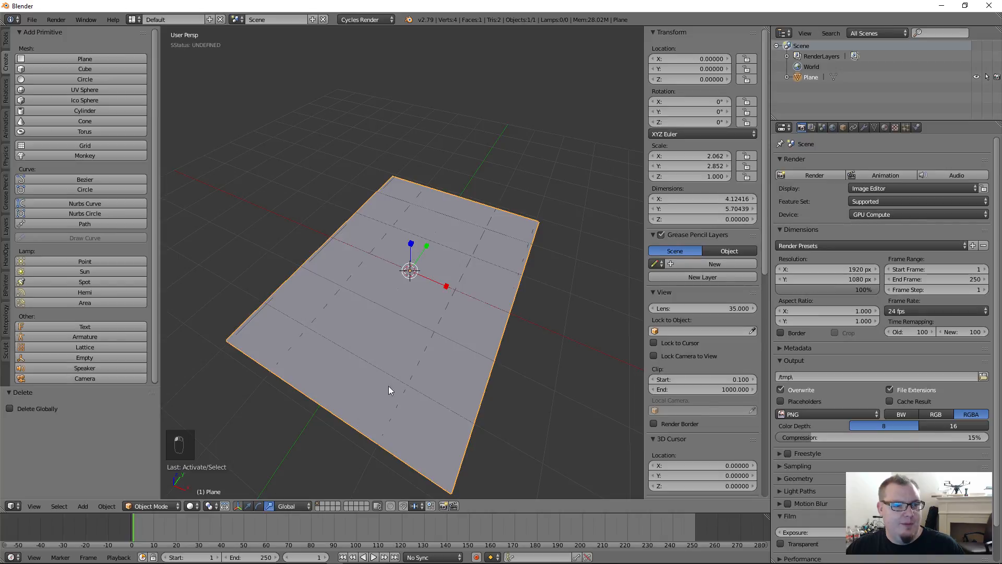
- Stretch the plane with the scale manipulator to a scale of about 3.233 along X and 3.611 along Y
drag(446, 286, 468, 297)
scroll(469, 313, down, 3)
middle_drag(471, 325, 449, 304)
drag(457, 254, 459, 244)
mouse_move(480, 336)
middle_down()
mouse_move(461, 316)
mouse_move(466, 330)
middle_up()
scroll(467, 330, up, 2)
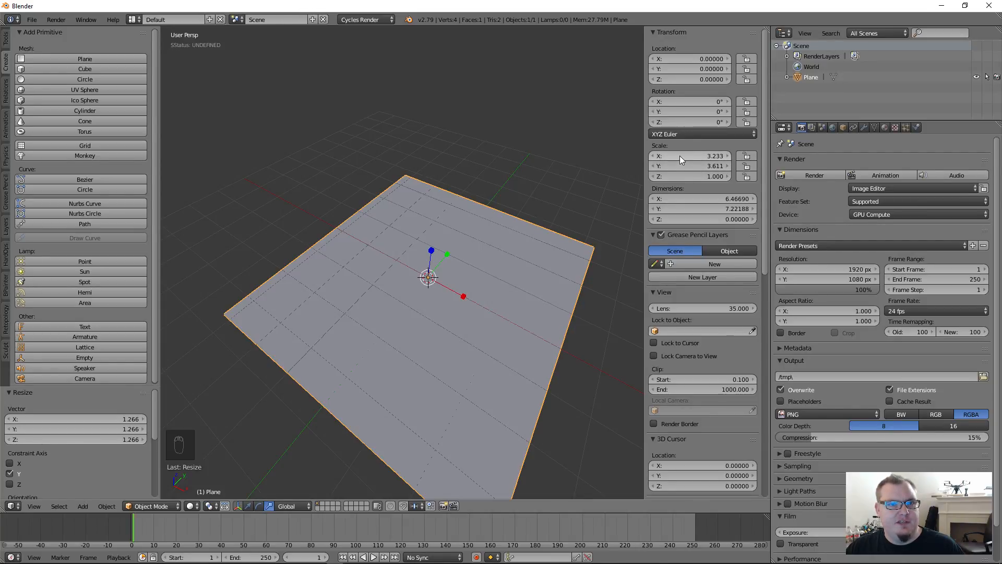
- Set the plane's X and Y scale values both to 3
drag(699, 155, 697, 177)
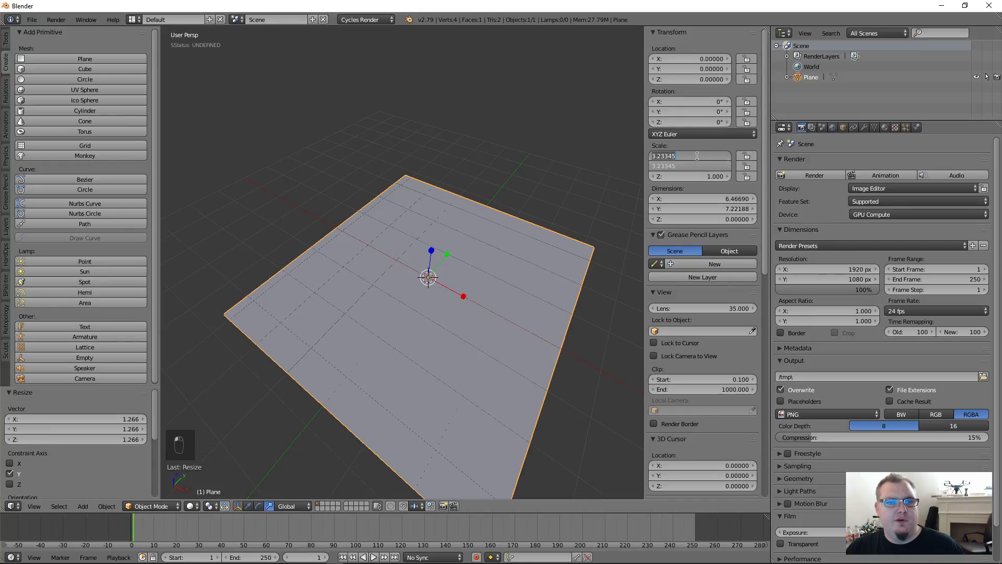
text(3)
key(Return)
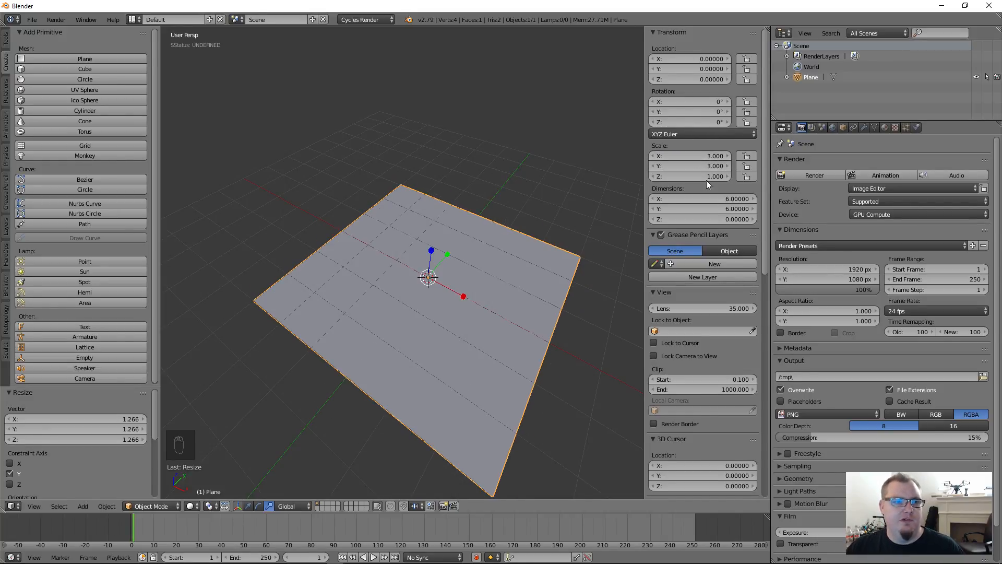
middle_drag(457, 279, 499, 311)
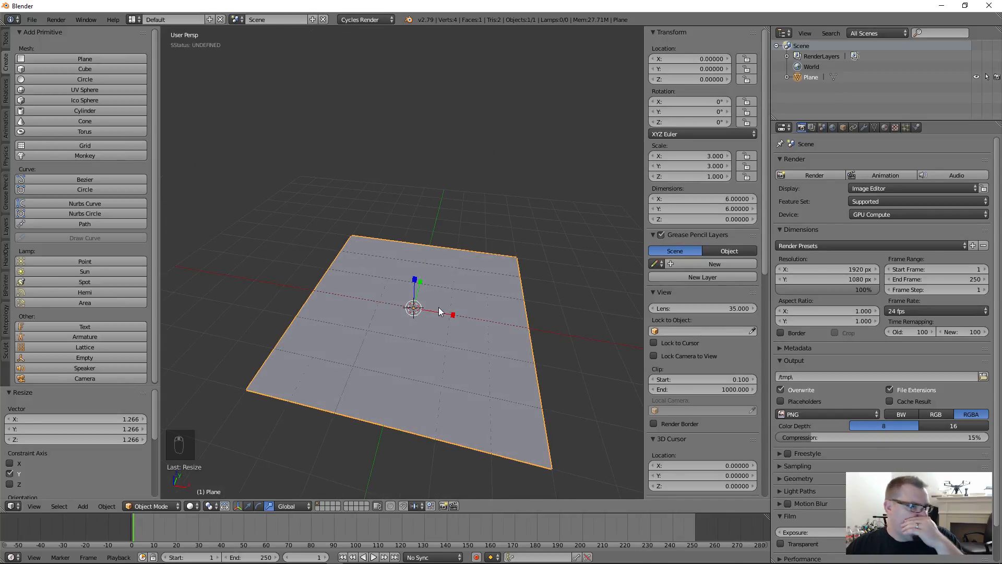
- Put the plane into Edit Mode
click(177, 510)
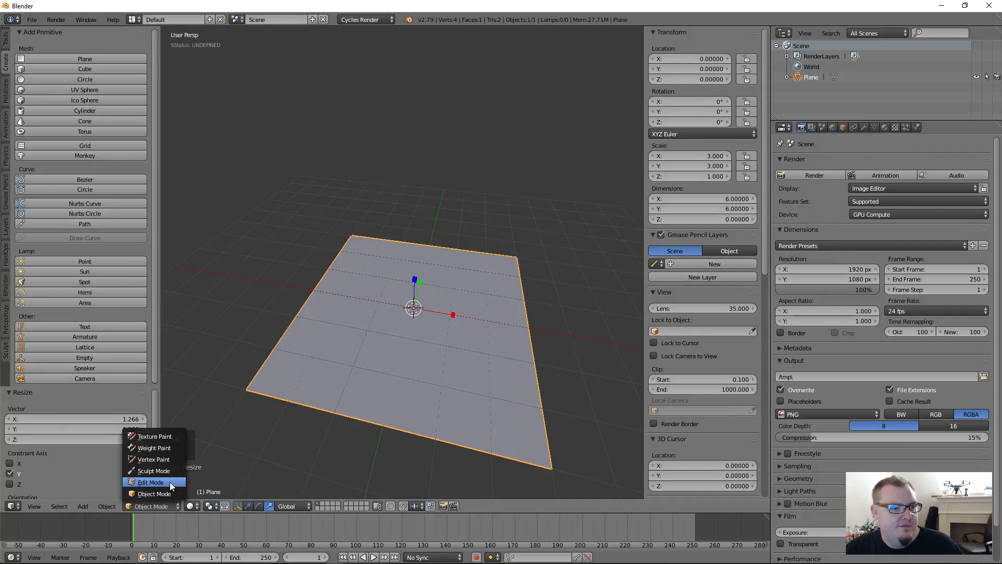
click(180, 478)
middle_drag(357, 310, 418, 326)
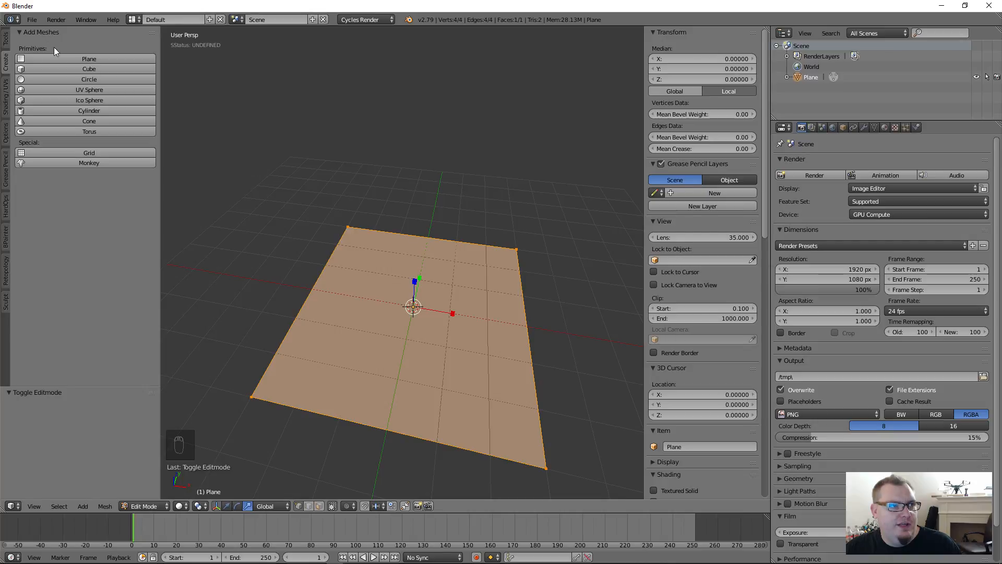
- Select each of the plane's four corner vertices in turn, finishing on the corner at X 1, Y -1
right_click(348, 227)
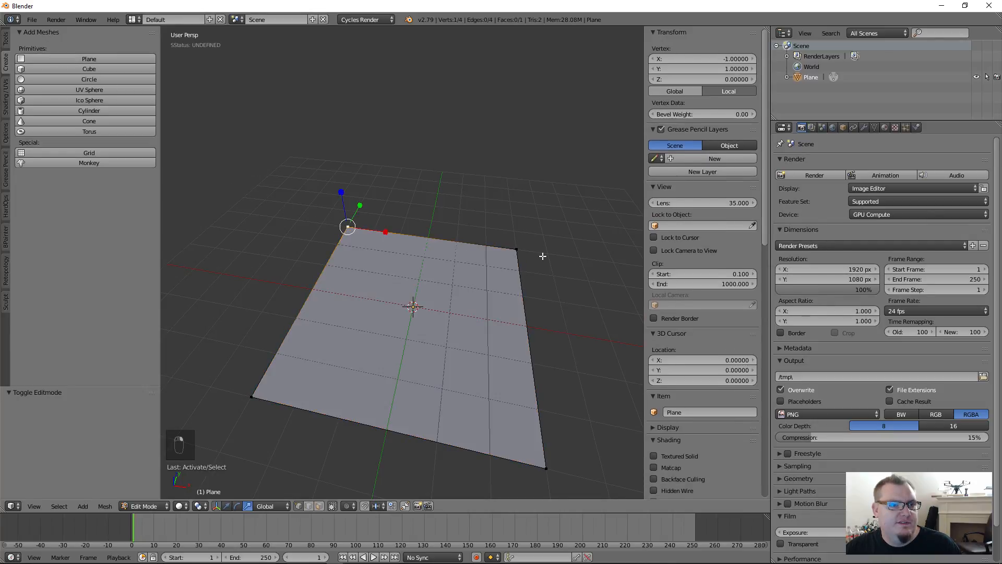
right_click(516, 249)
right_click(550, 470)
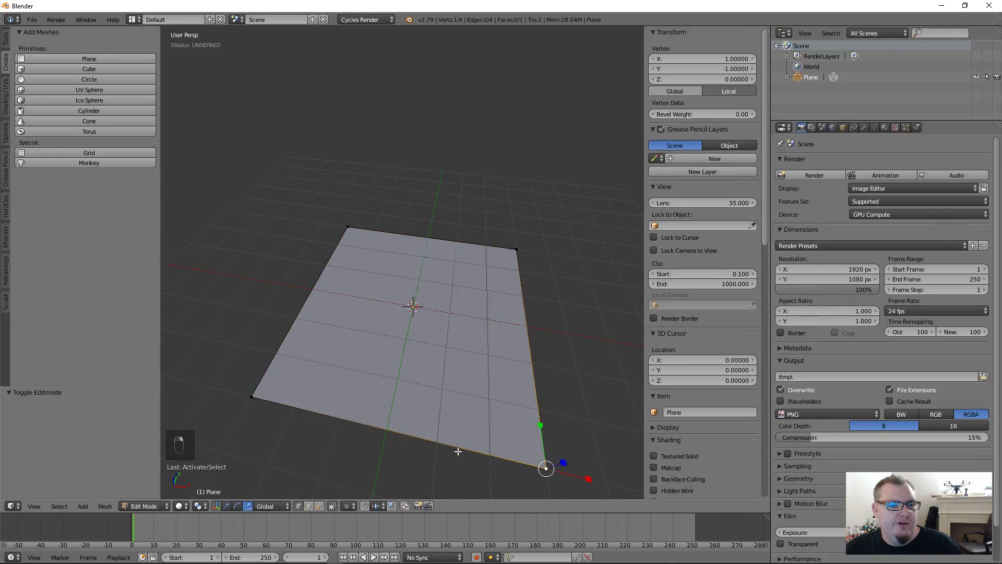
right_click(251, 399)
right_click(546, 470)
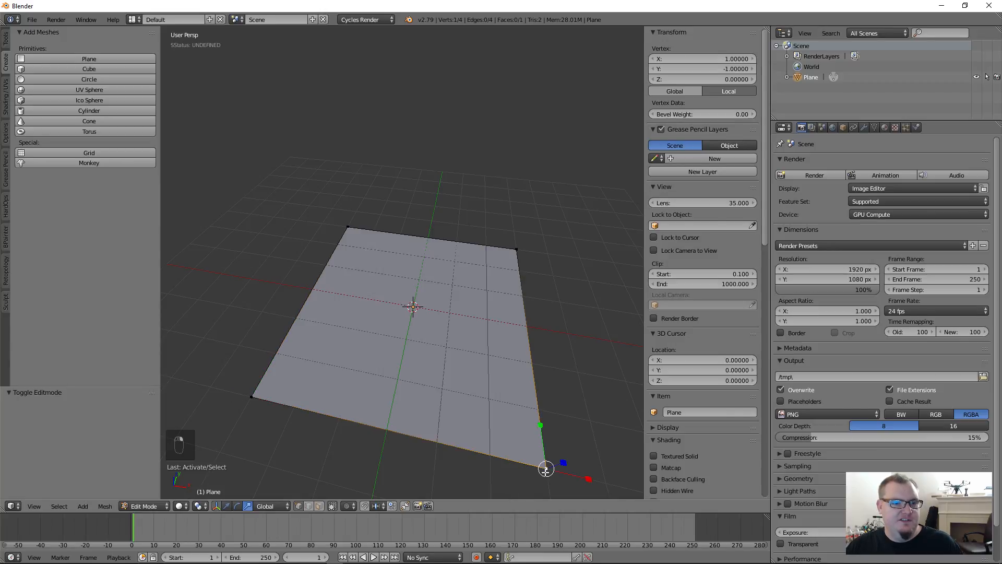
right_click(528, 262)
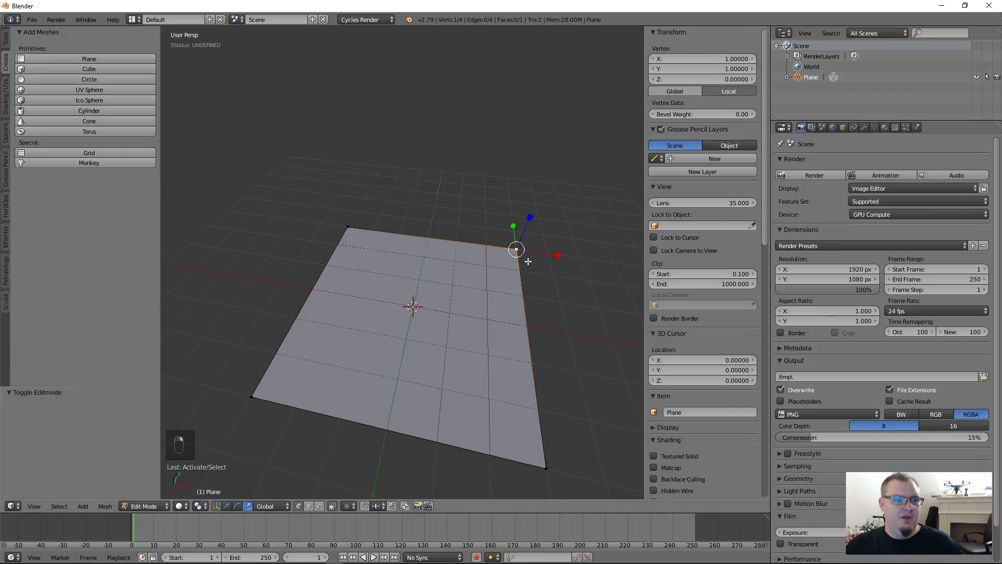
right_click(348, 229)
right_click(251, 399)
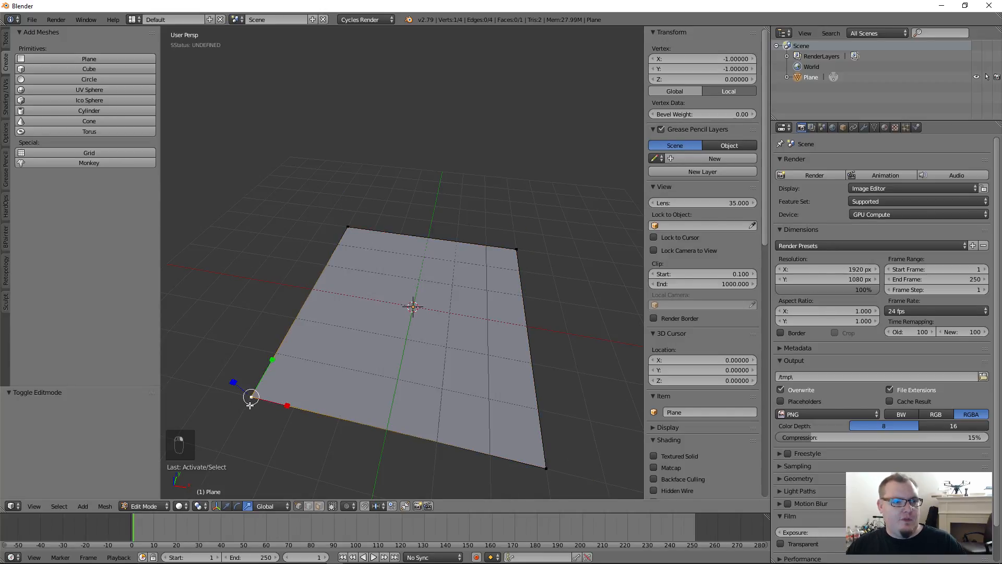
right_click(545, 469)
right_click(499, 253)
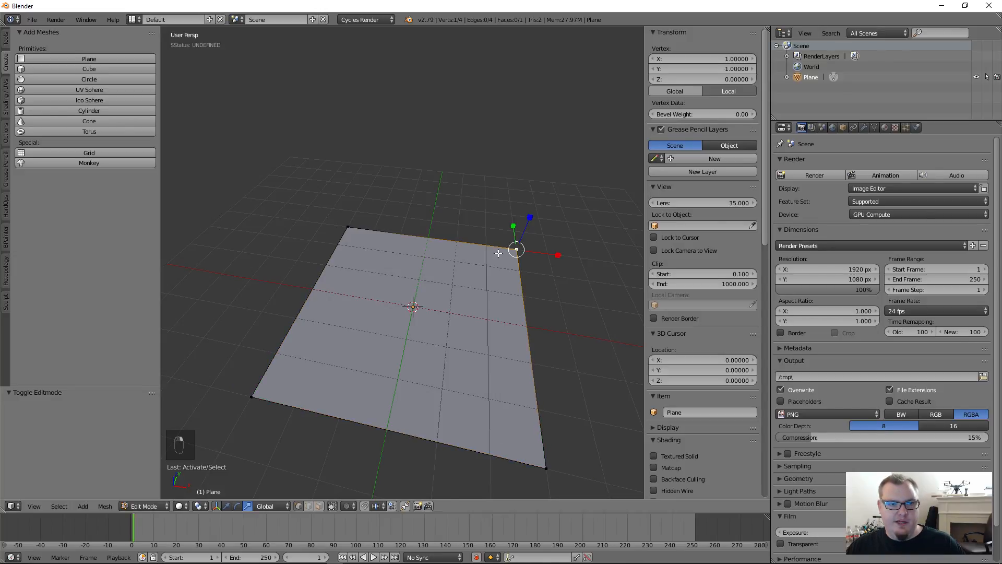
right_click(355, 235)
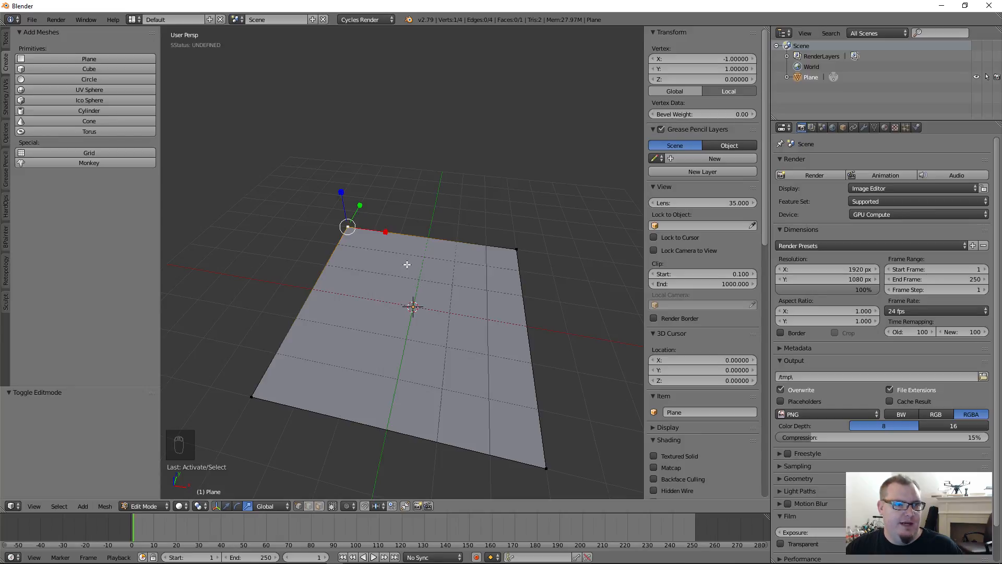
right_click(261, 399)
right_click(537, 466)
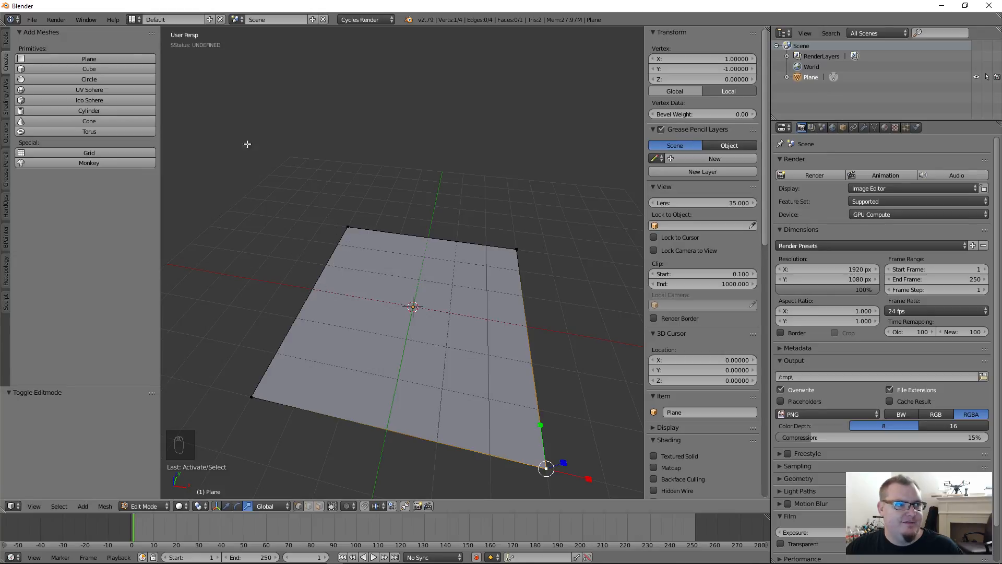
- Examine the Edit Mode mesh tools and the list of mesh primitives that can be added
click(6, 41)
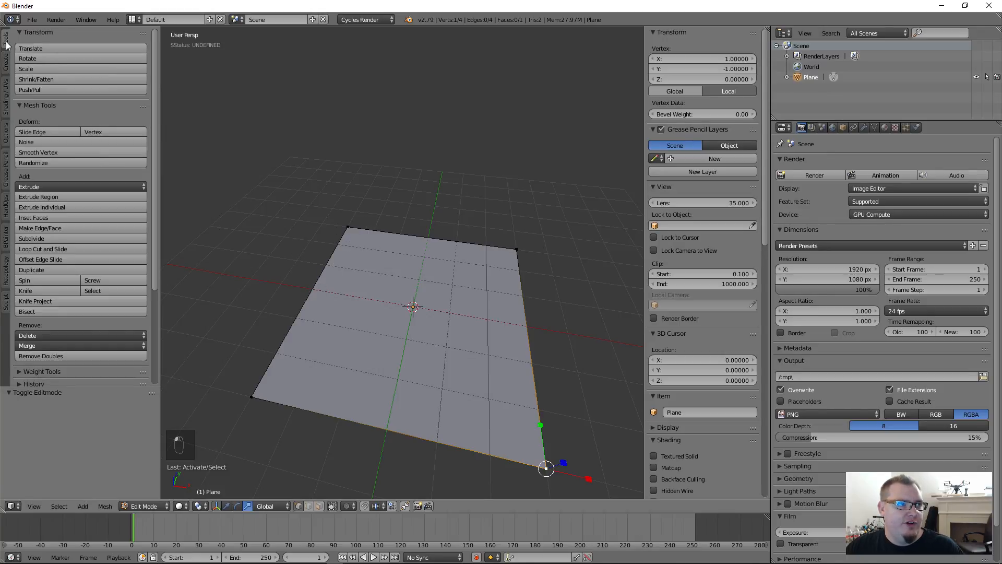
click(4, 65)
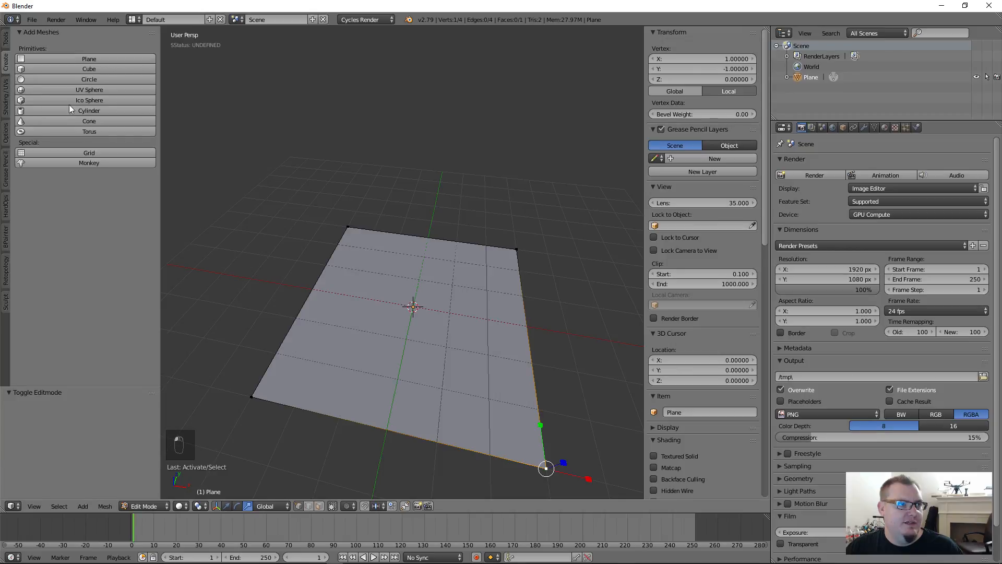
click(7, 39)
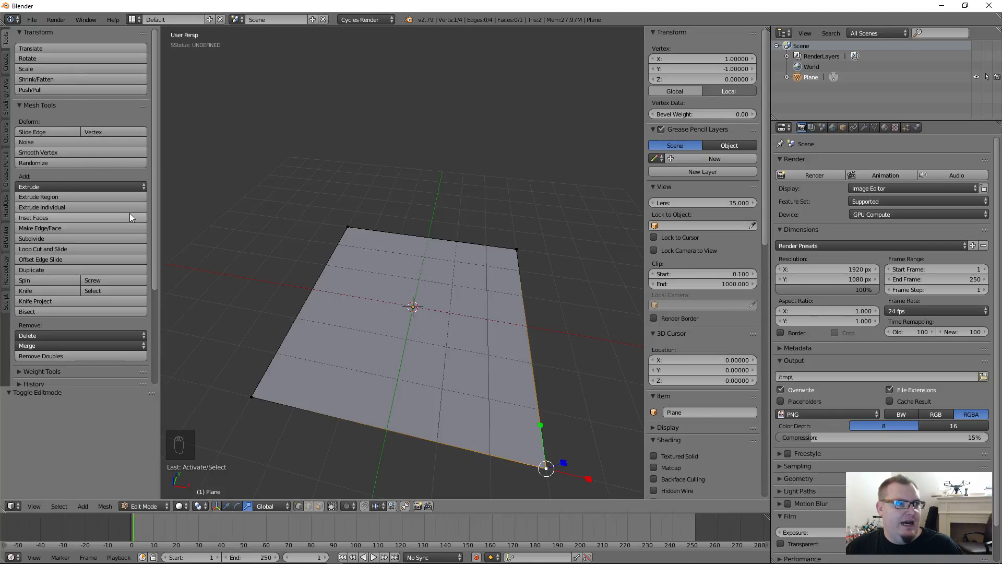
scroll(129, 213, down, 5)
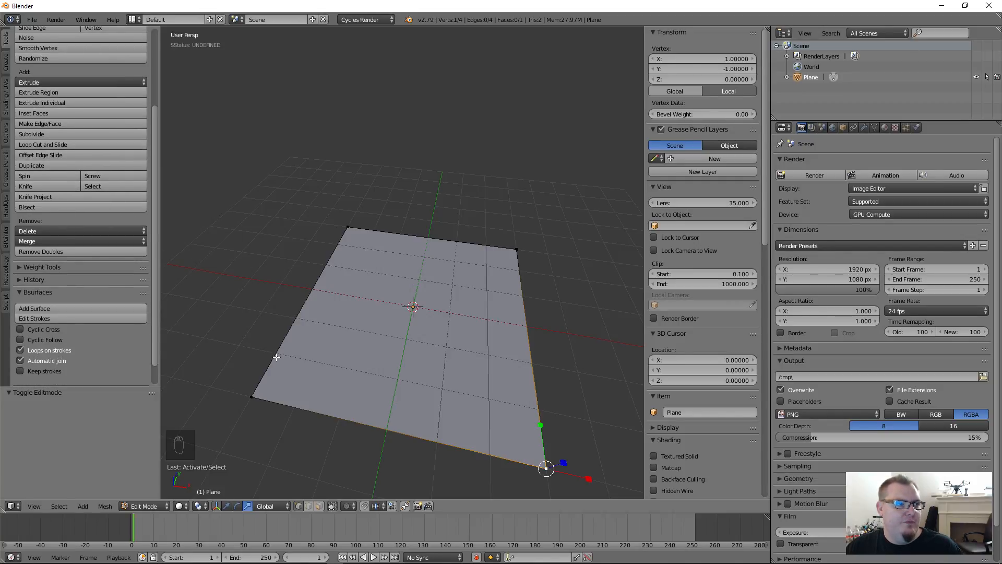
scroll(51, 83, up, 5)
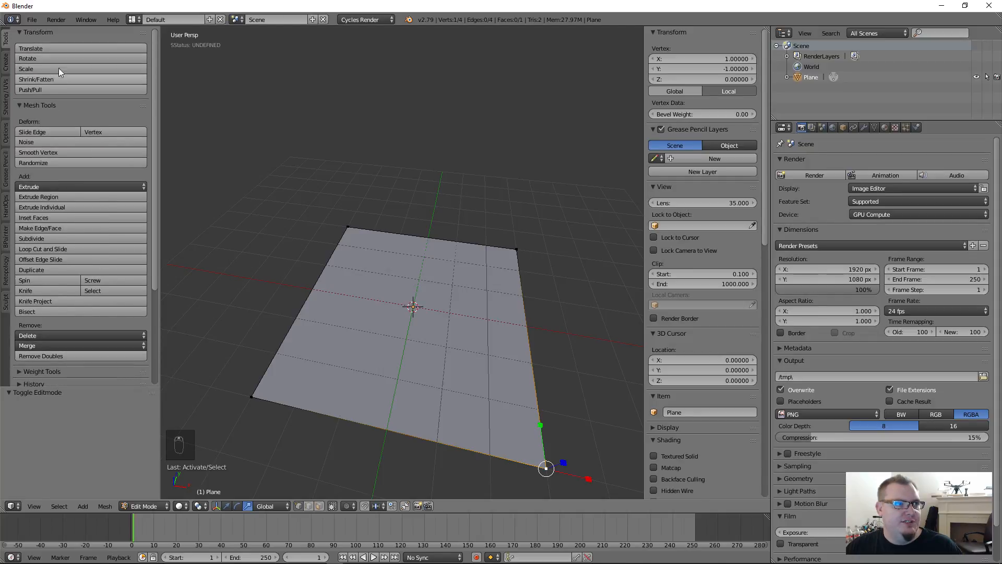
- Switch to Object Mode to compare its available tools, and return the plane to Edit Mode
click(144, 505)
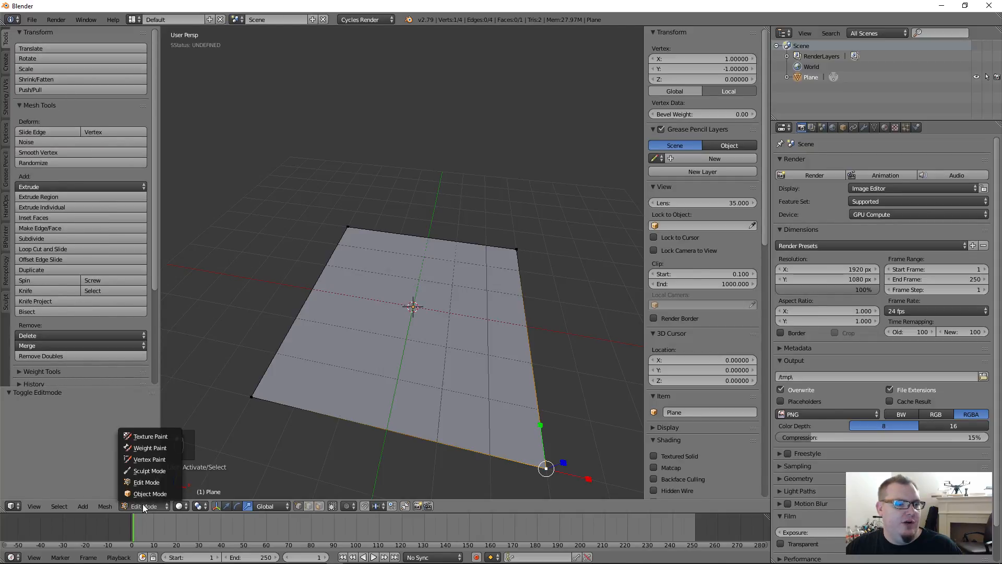
click(152, 493)
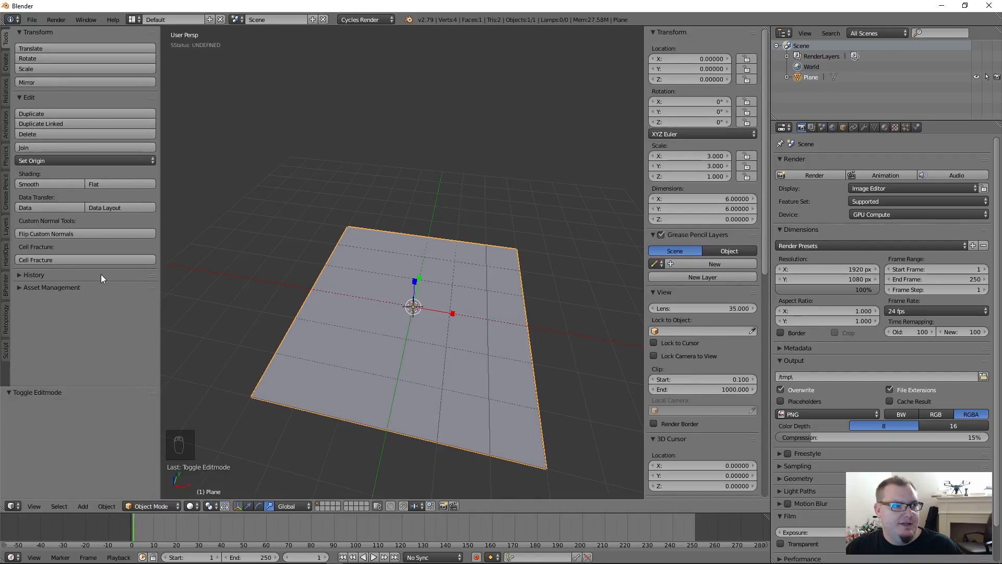
click(141, 506)
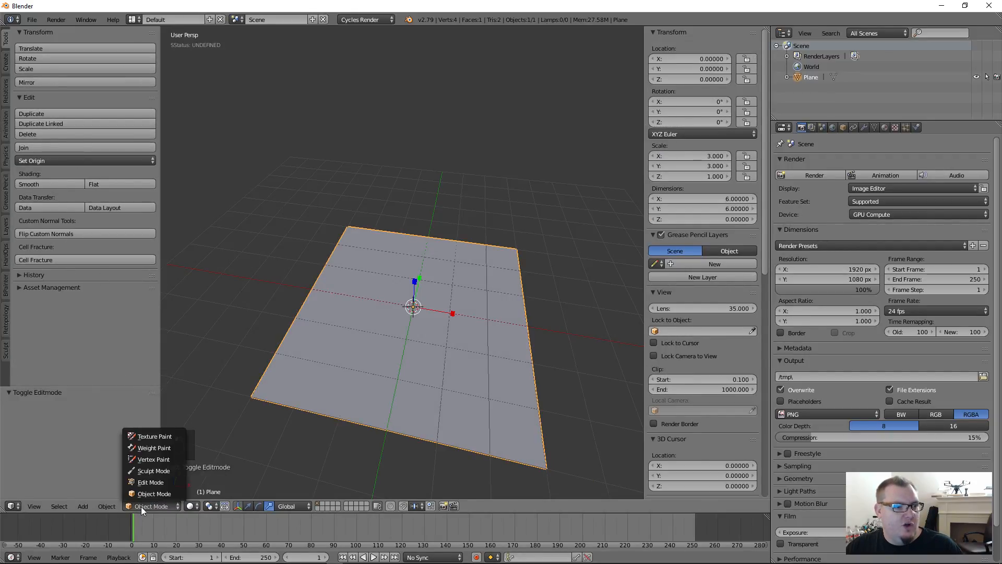
click(152, 483)
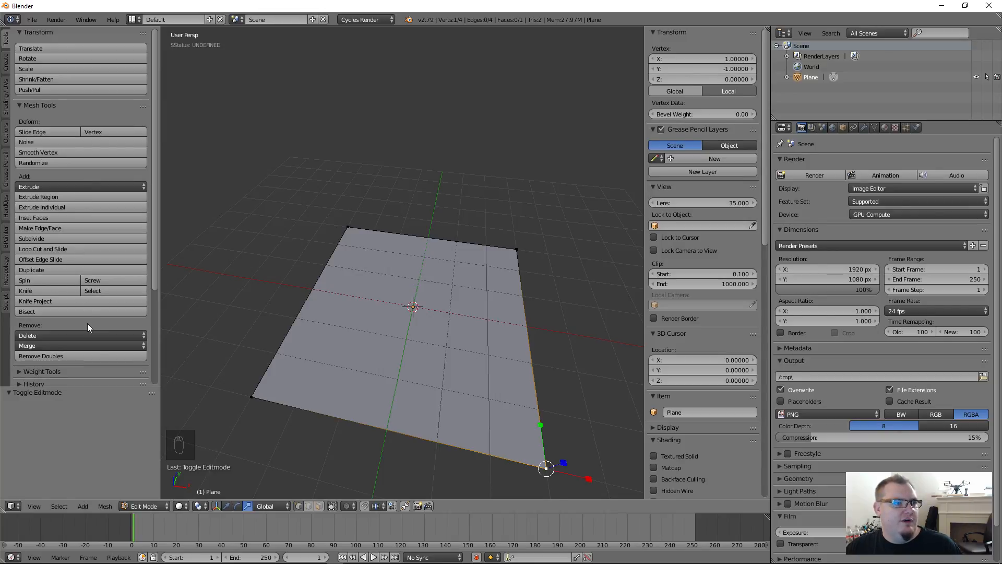
- Try to subdivide with only the corner vertex selected, and undo a test move of that vertex of about -4.577 along Z
scroll(86, 323, down, 3)
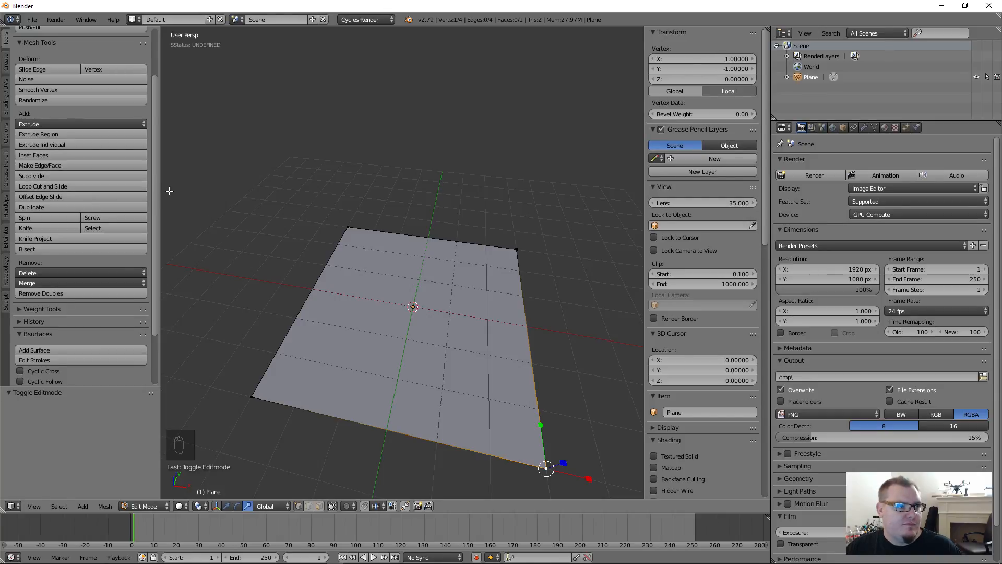
click(115, 178)
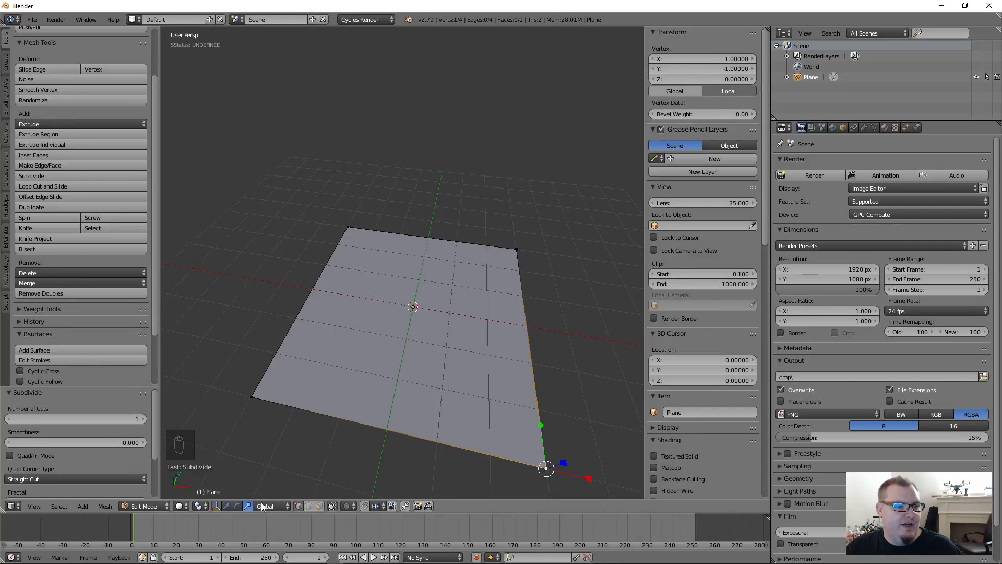
click(227, 506)
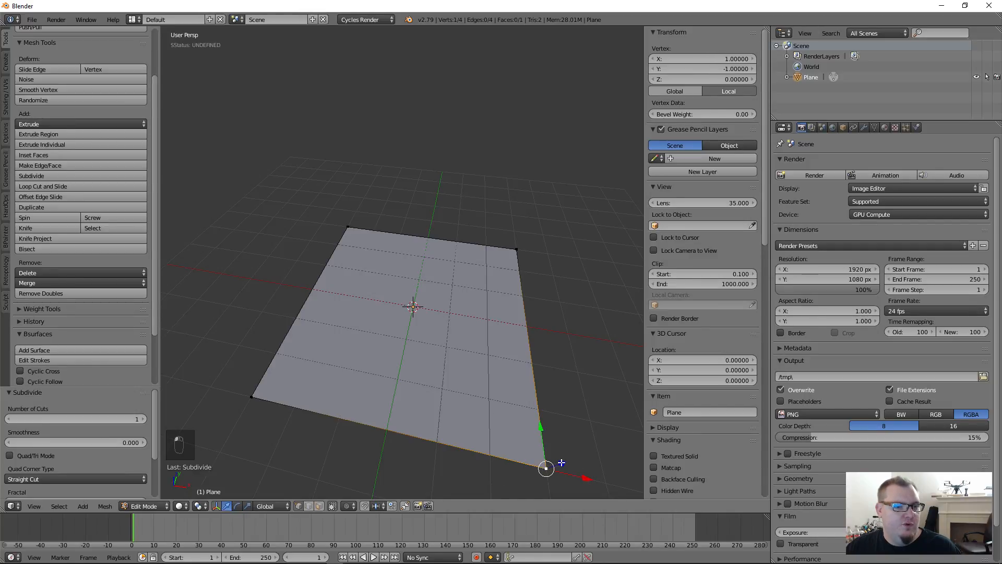
drag(561, 462, 479, 492)
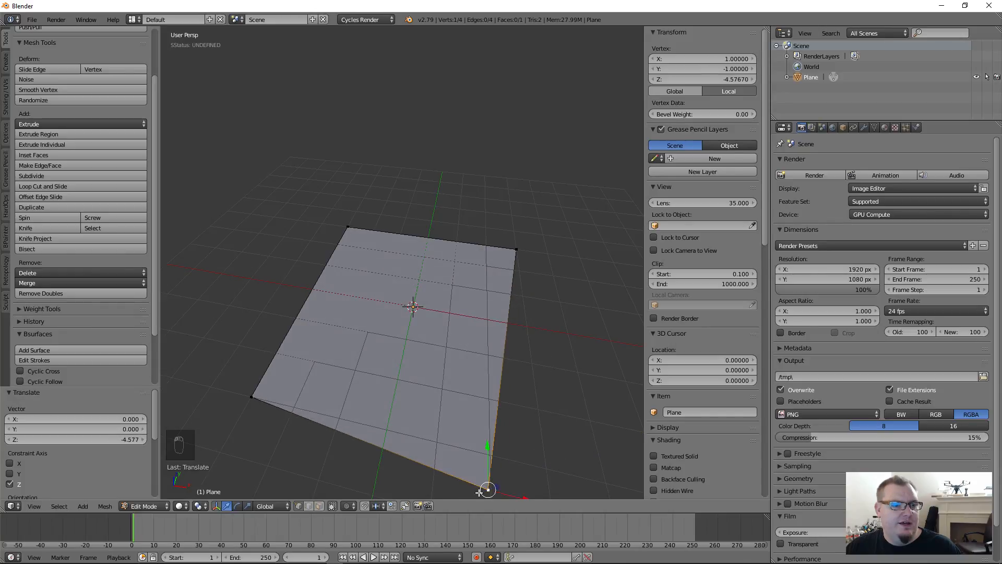
key(ctrl+z)
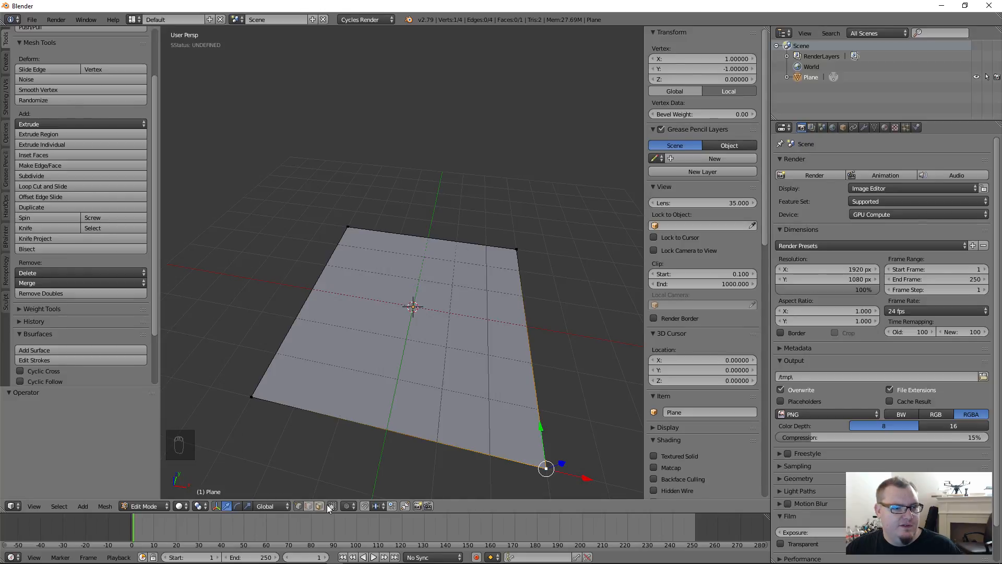
- Using edge selection, subdivide the plane's edge on the positive X side with one cut
click(309, 505)
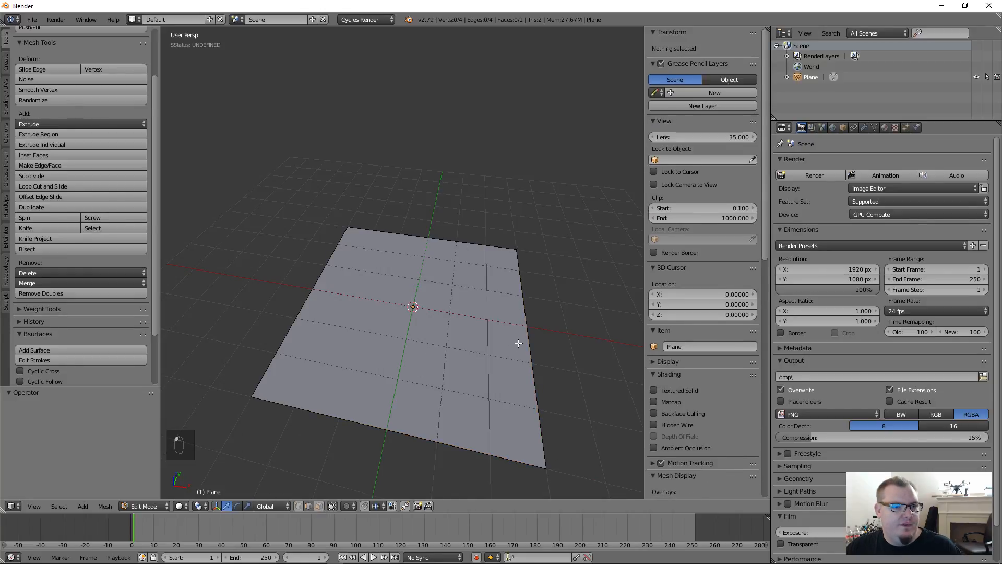
right_click(534, 343)
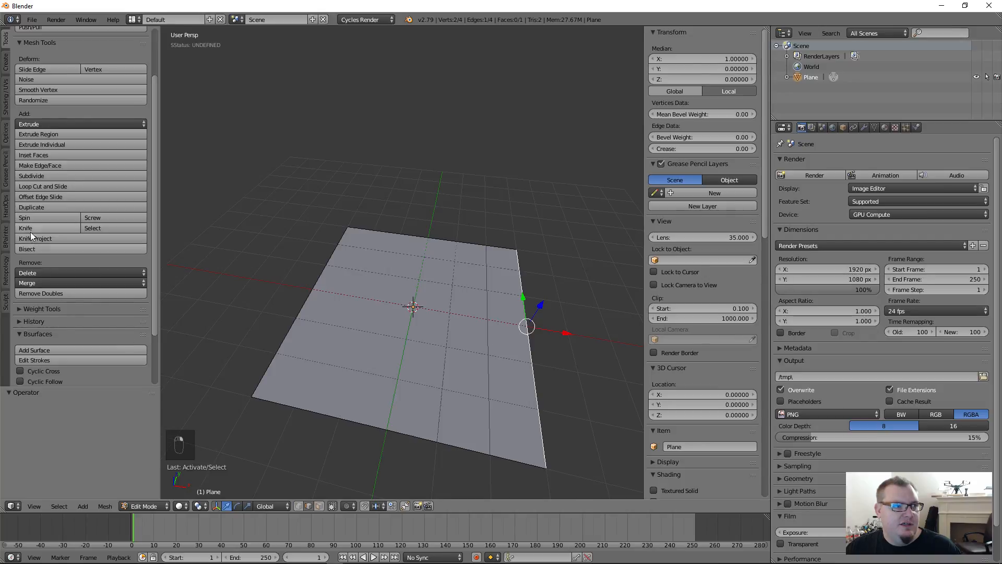
click(37, 176)
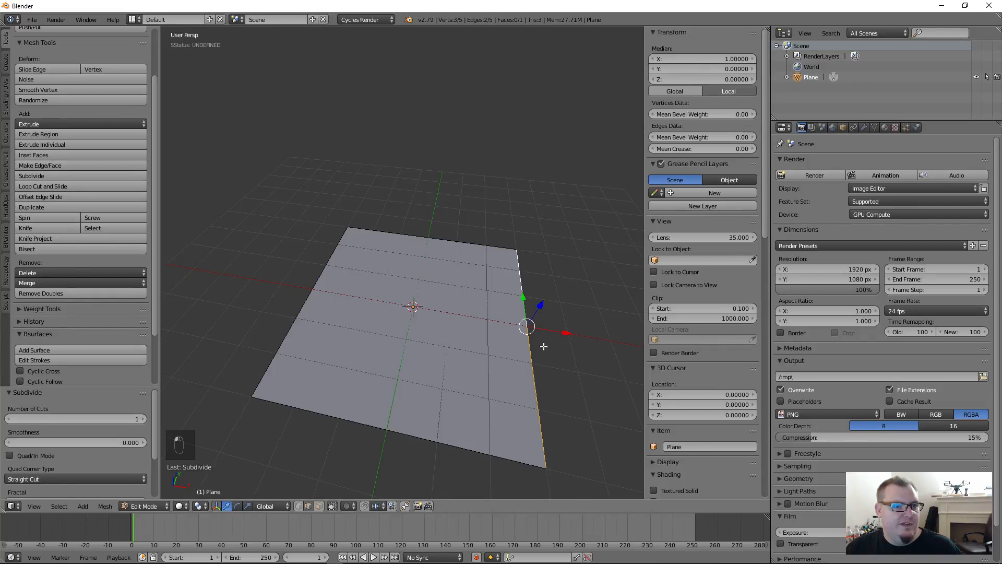
- Inspect the subdivided edge and select its half on the negative Y side
middle_drag(373, 325, 425, 343)
scroll(443, 271, up, 3)
scroll(520, 284, down, 2)
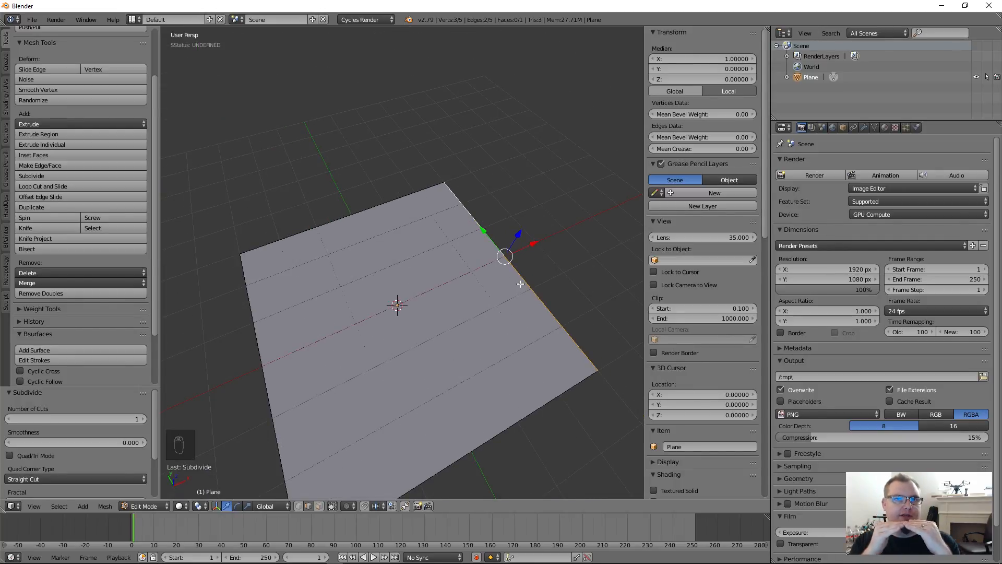
right_click(546, 284)
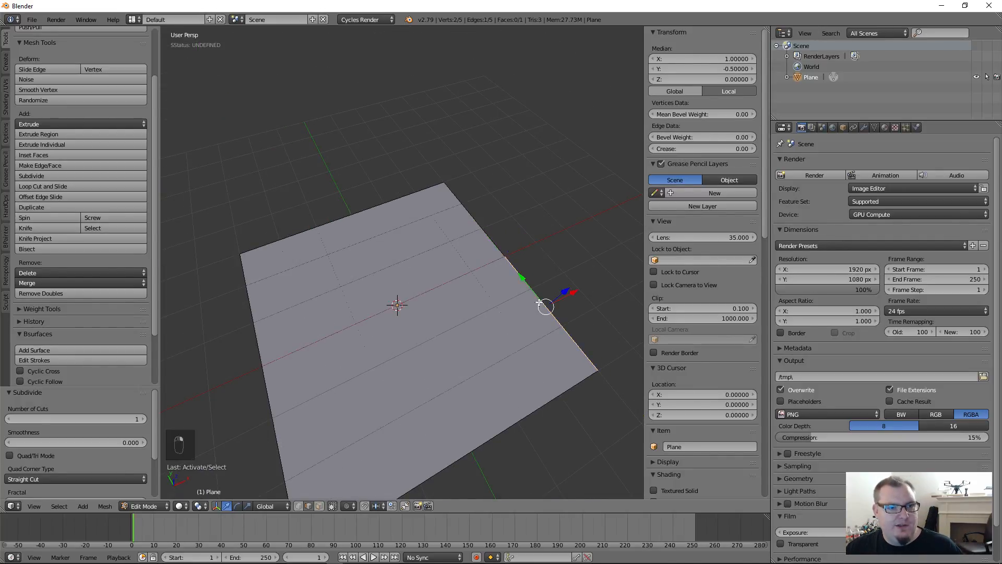
- Select the subdivided edge's half on the positive Y side and move it about 1.184 along X
middle_drag(484, 259, 474, 311)
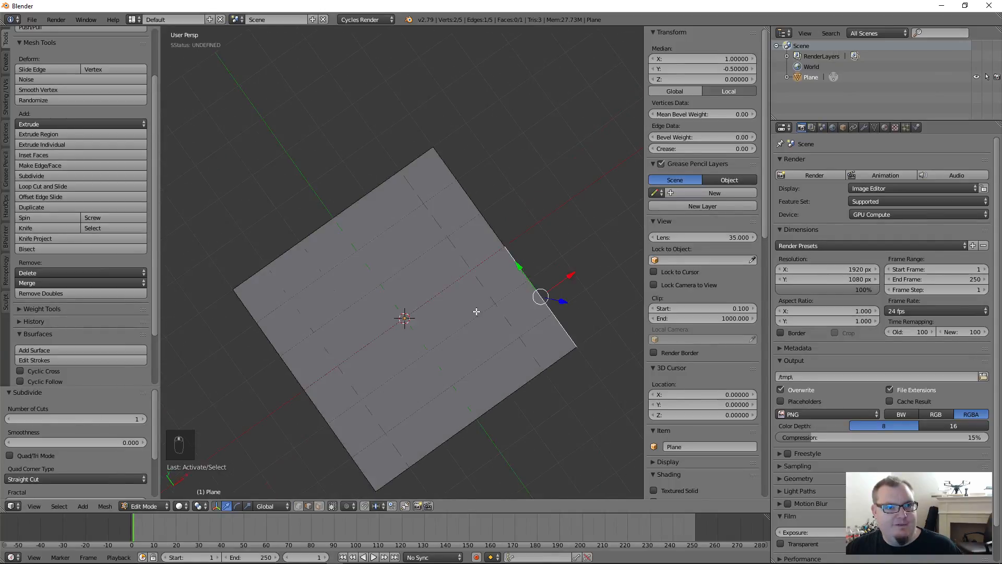
scroll(548, 287, up, 4)
right_click(466, 215)
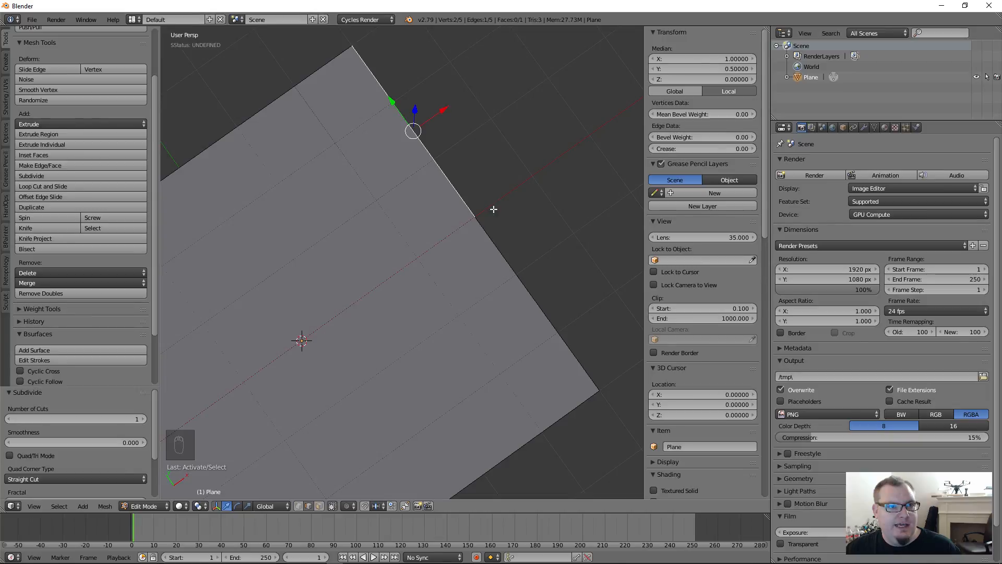
drag(444, 109, 532, 116)
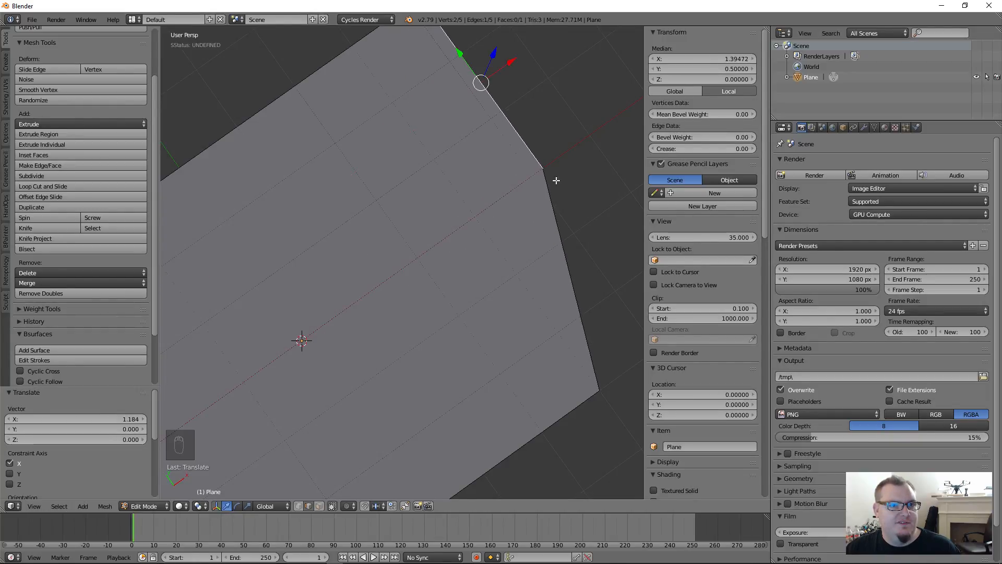
scroll(559, 208, down, 6)
middle_drag(472, 215, 417, 262)
scroll(519, 261, up, 1)
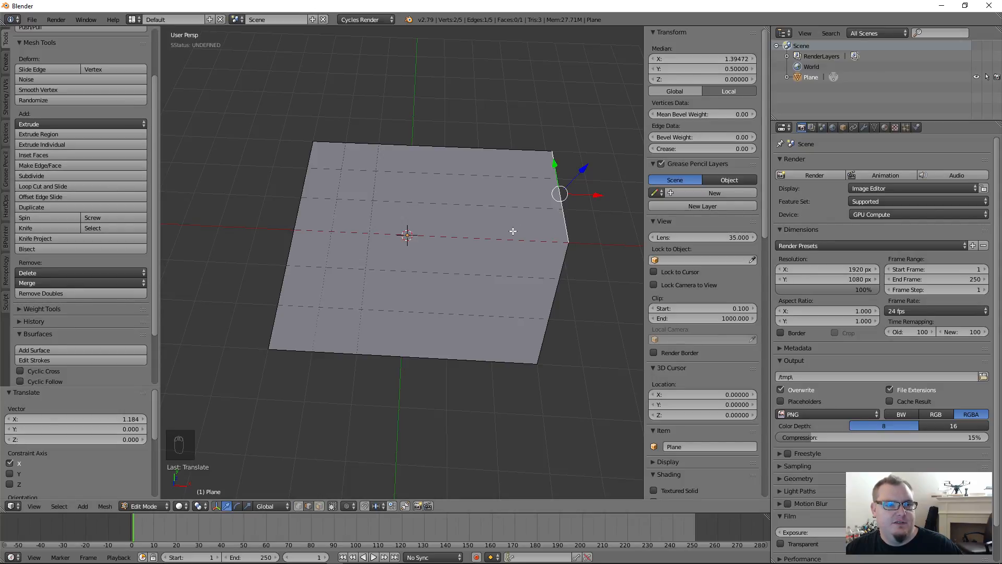
- Undo the edge move and the edge subdivision, returning the plane to a single undivided face
key(ctrl+z)
key(ctrl+z)
key(ctrl+z)
key(ctrl+z)
key(ctrl+z)
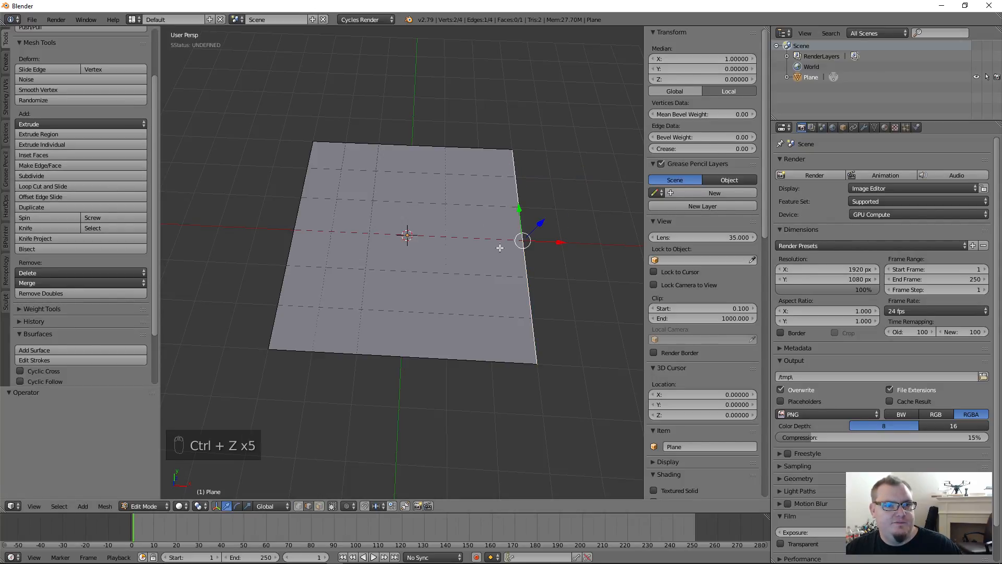
- Using face selection, select the plane's single face and subdivide it
middle_drag(500, 248, 494, 248)
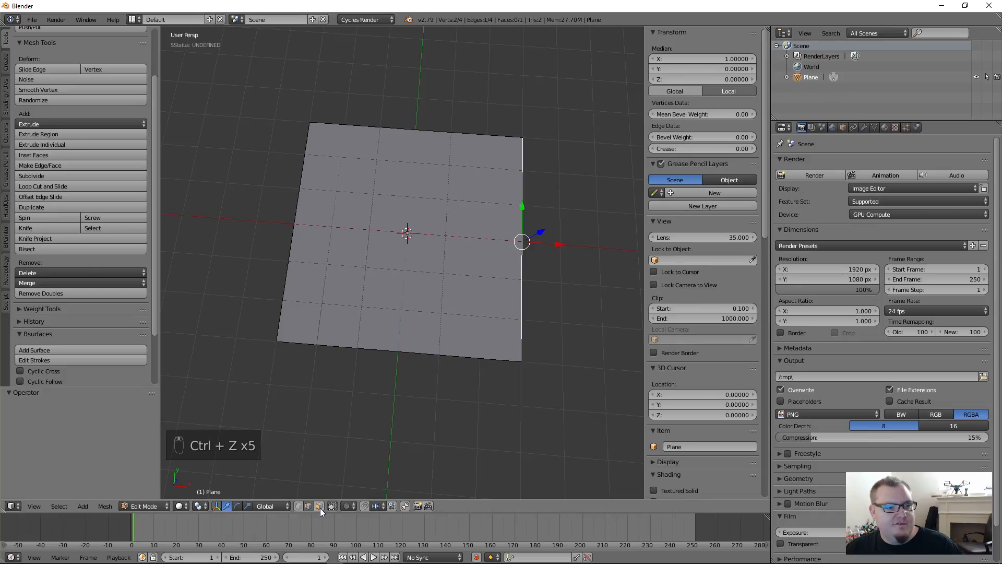
right_click(420, 241)
middle_drag(420, 241, 384, 250)
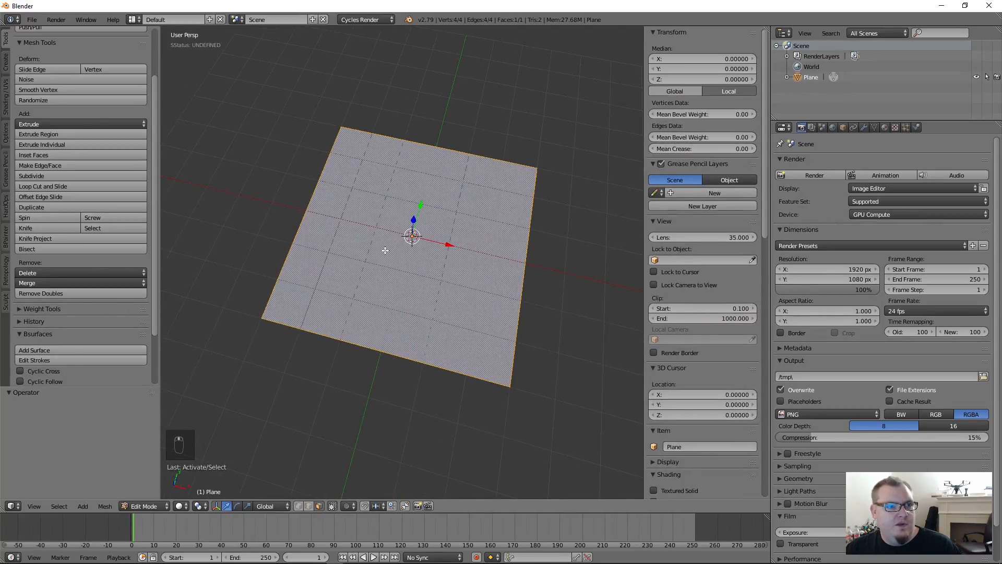
click(74, 175)
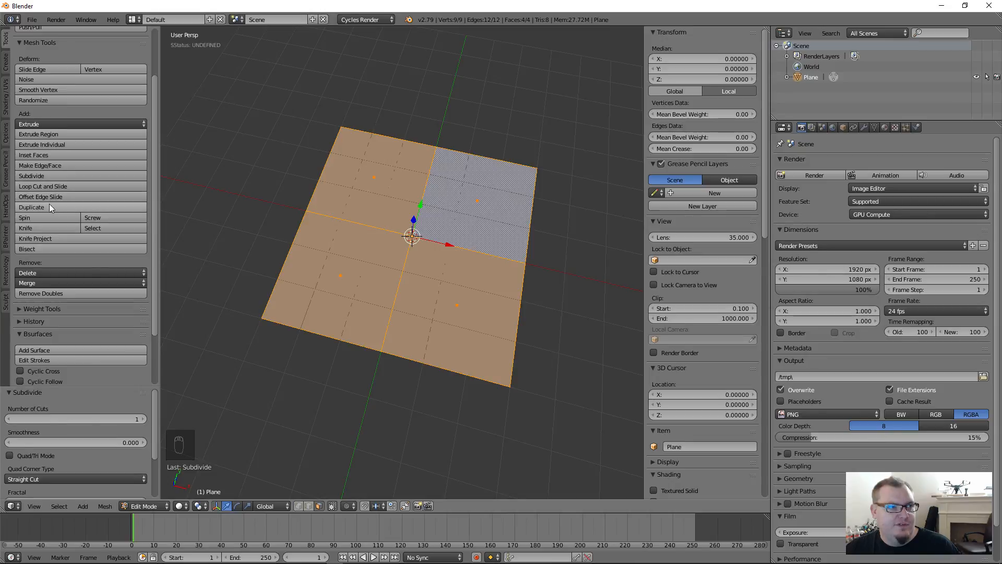
- Set the subdivision's number of cuts to 10
scroll(59, 188, up, 3)
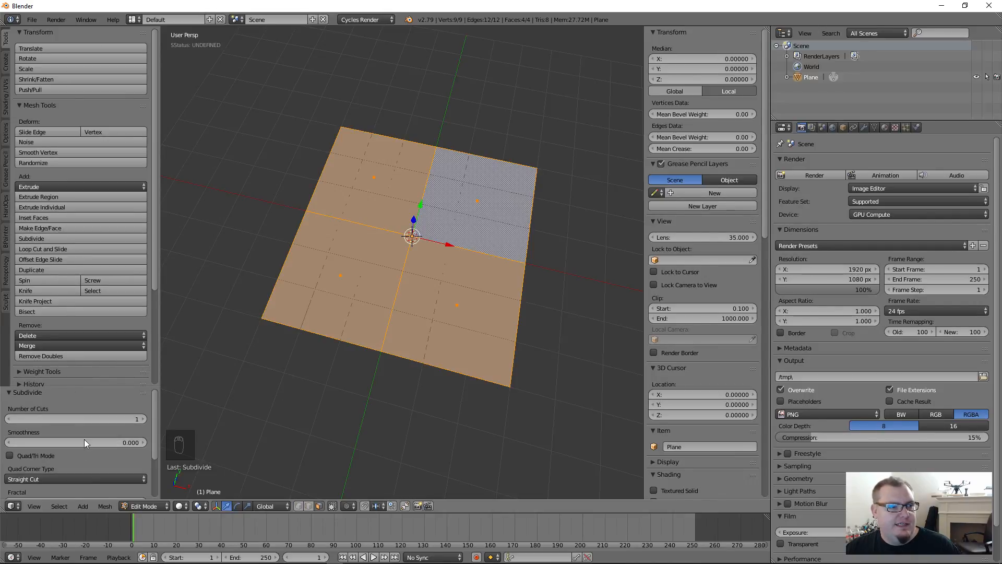
click(142, 420)
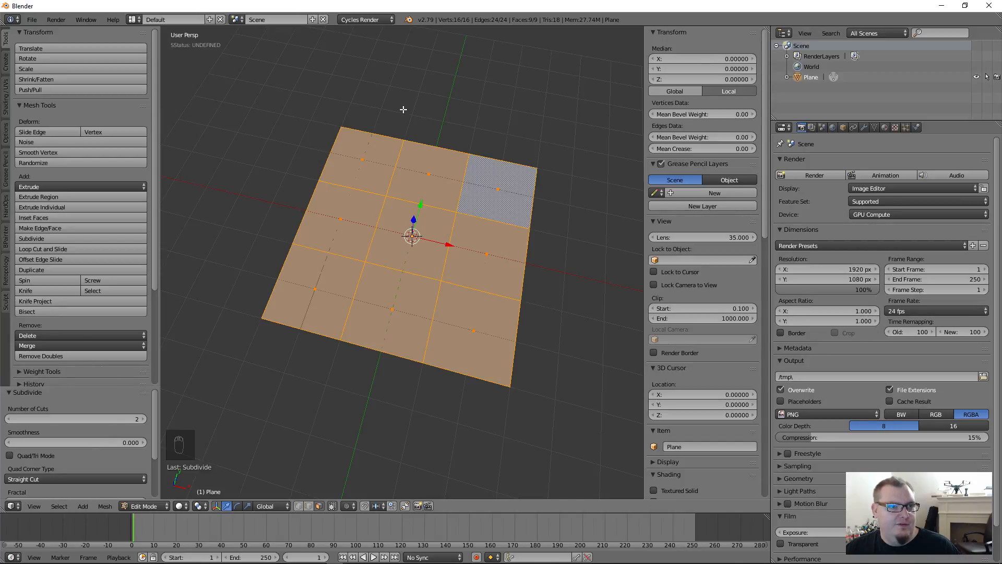
click(142, 419)
click(142, 419)
click(141, 419)
click(141, 419)
click(139, 419)
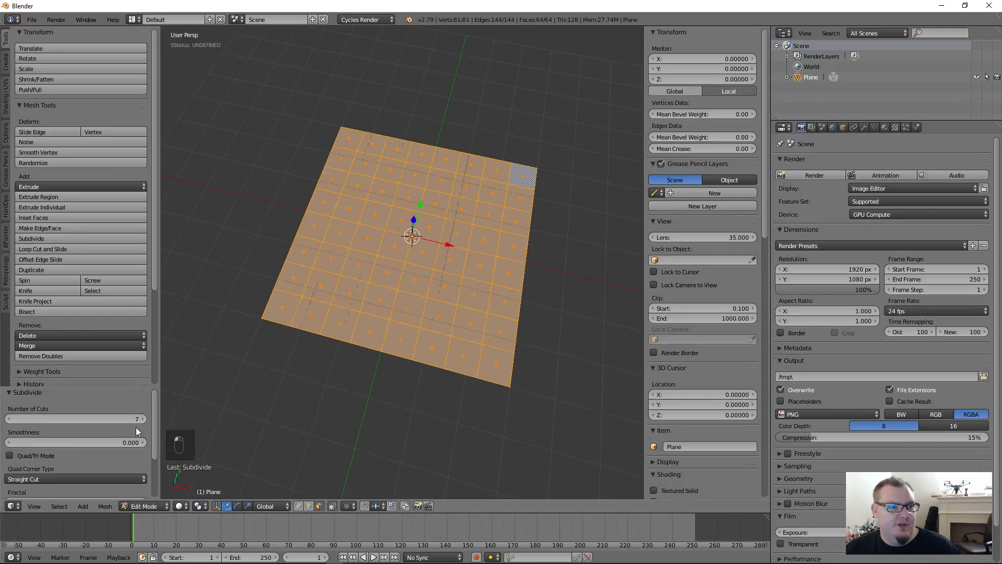
click(139, 420)
click(139, 421)
click(140, 420)
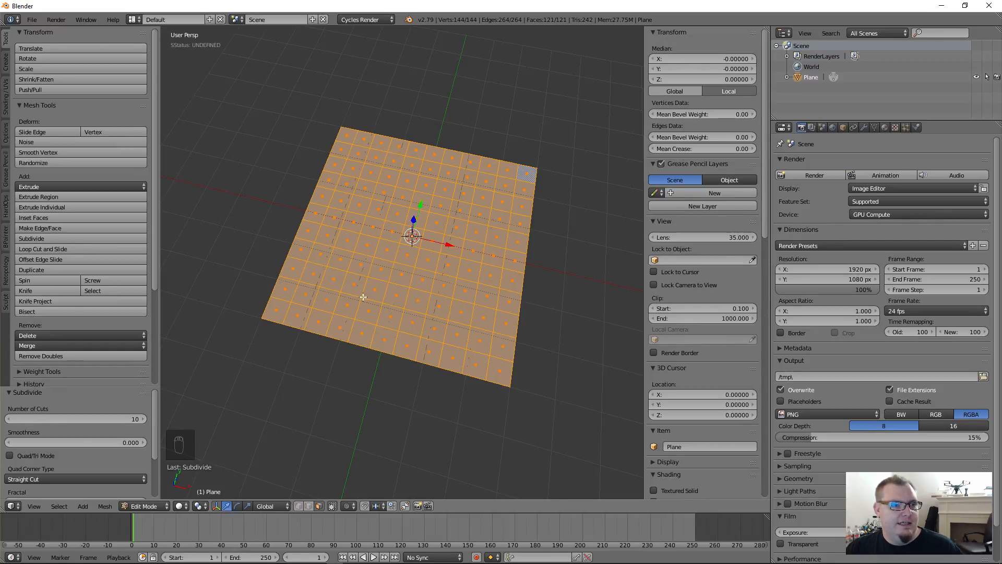
- Raise the grid face at X 0, Y -0.545 by about 0.374 along Z
right_click(399, 295)
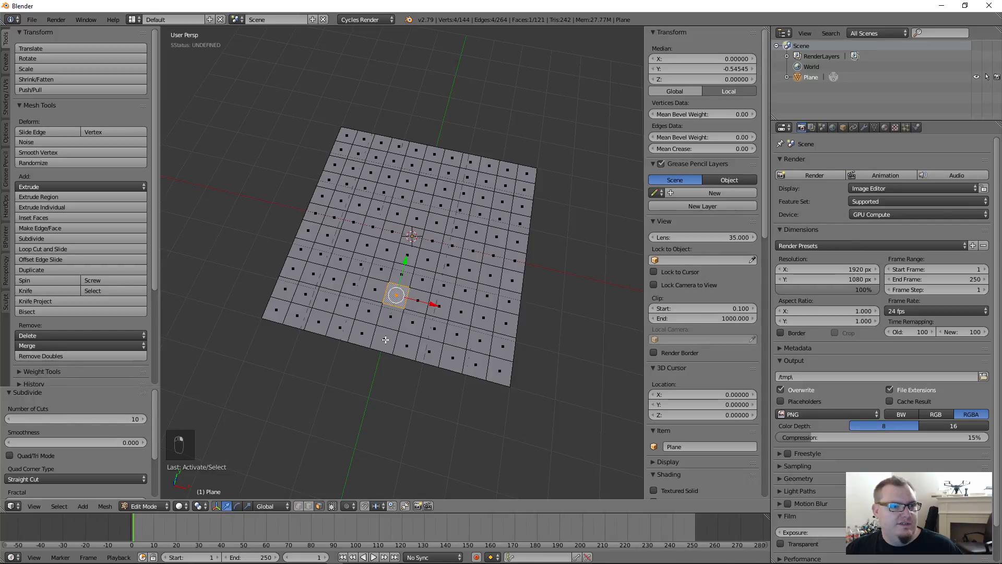
middle_drag(434, 341, 412, 287)
scroll(412, 287, up, 3)
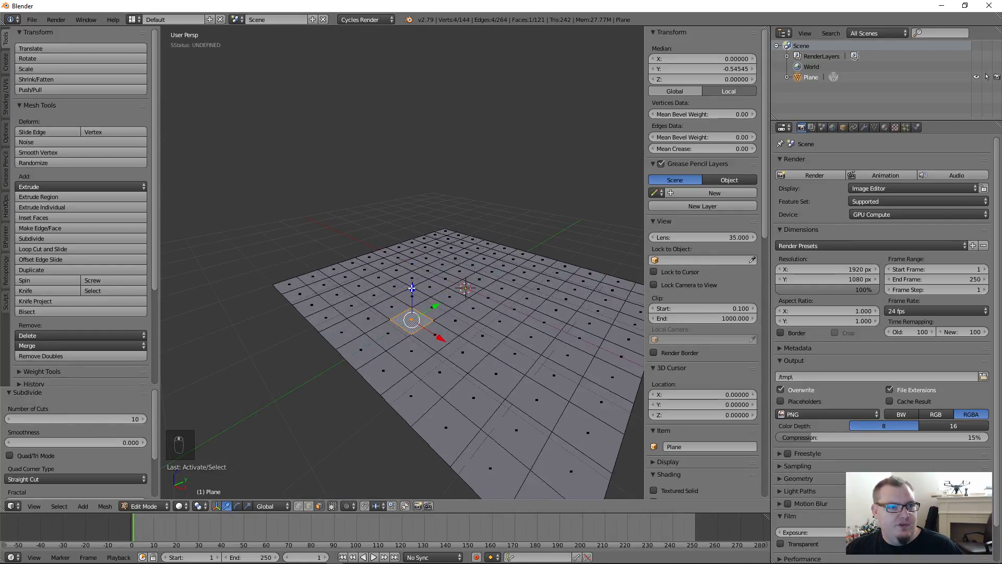
drag(411, 288, 411, 255)
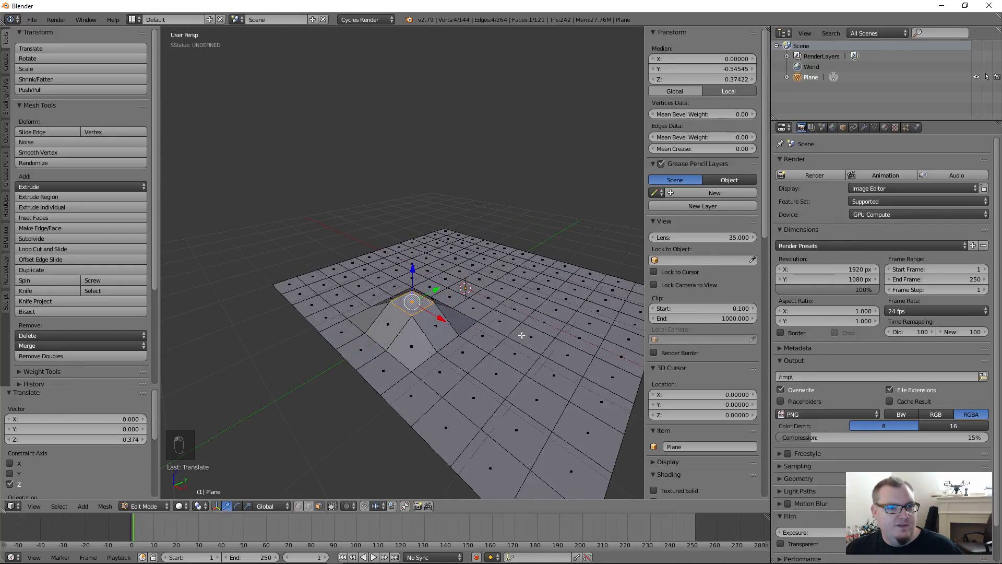
- Lower a face on the raised bump's positive X side by about 0.127 and the face at X 0, Y 0.182 by about 0.201
right_click(522, 334)
drag(535, 306, 535, 312)
middle_drag(535, 313, 480, 303)
right_click(470, 273)
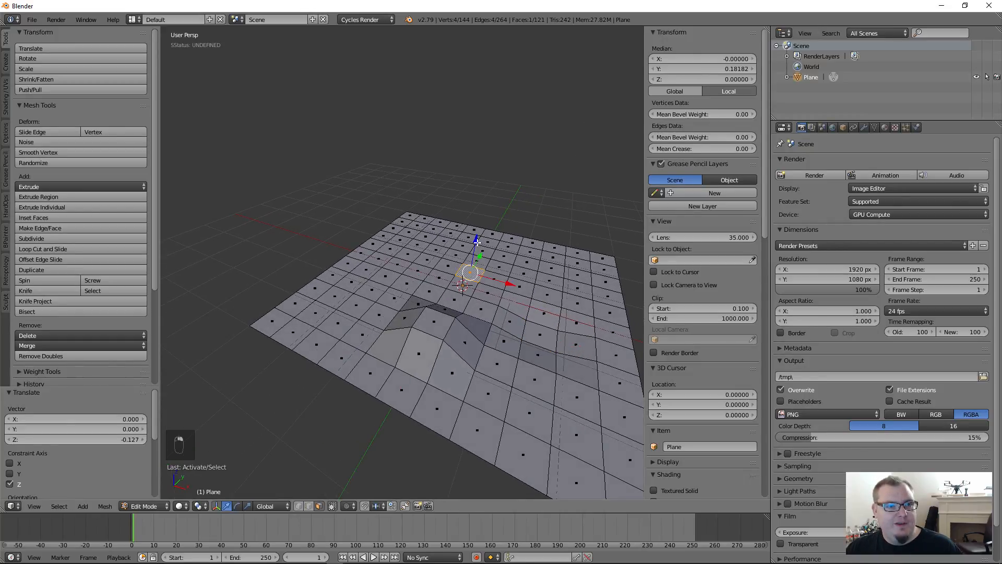
drag(476, 241, 479, 250)
middle_drag(397, 277, 435, 287)
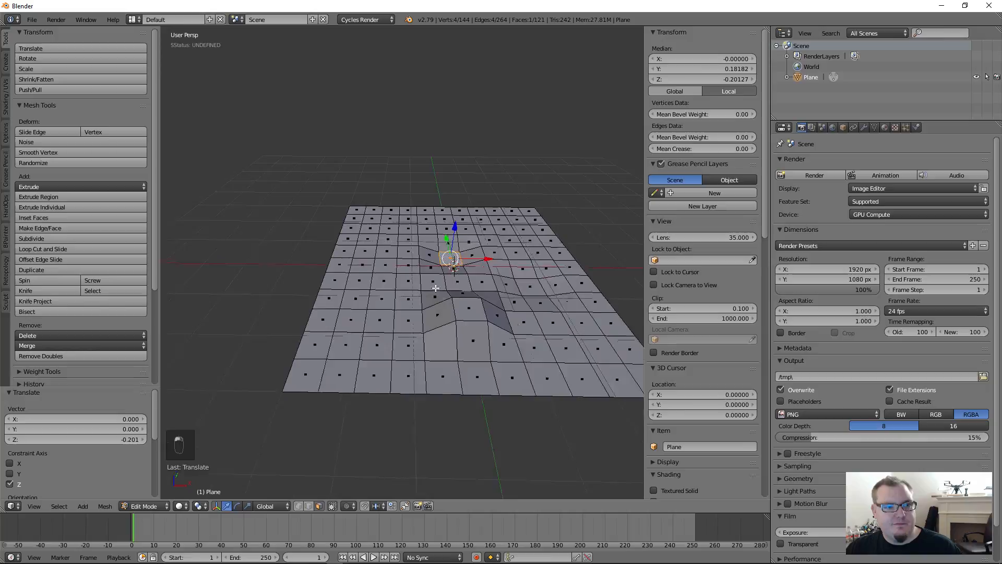
- Along Z, raise the face at X -0.727, Y -0.545 about 0.099 and lower the one at X -0.727, Y 0.182 about 0.177
right_click(357, 319)
drag(344, 297, 345, 277)
mouse_move(386, 261)
middle_down()
mouse_move(410, 252)
mouse_move(402, 255)
middle_up()
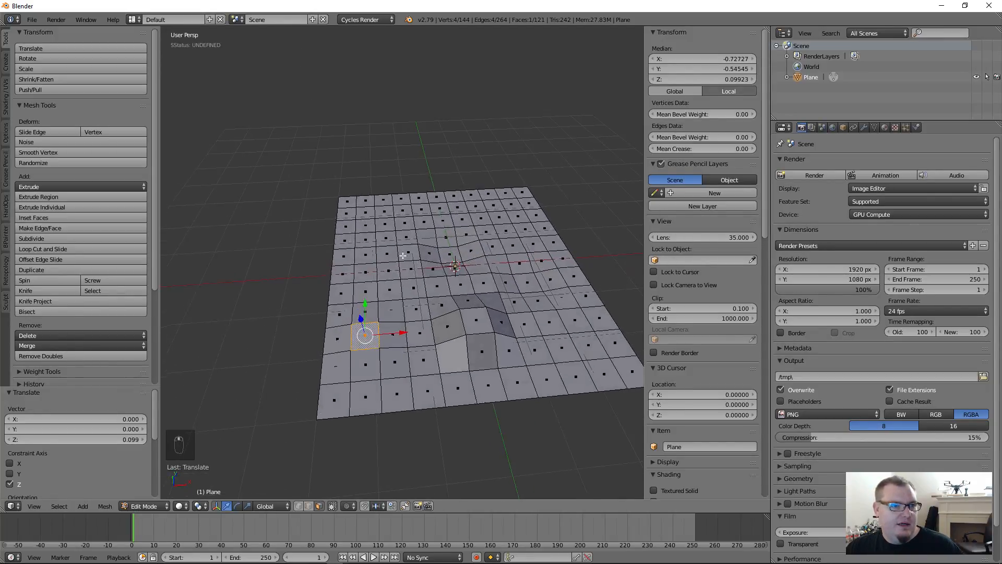
right_click(372, 250)
key(g)
key(z)
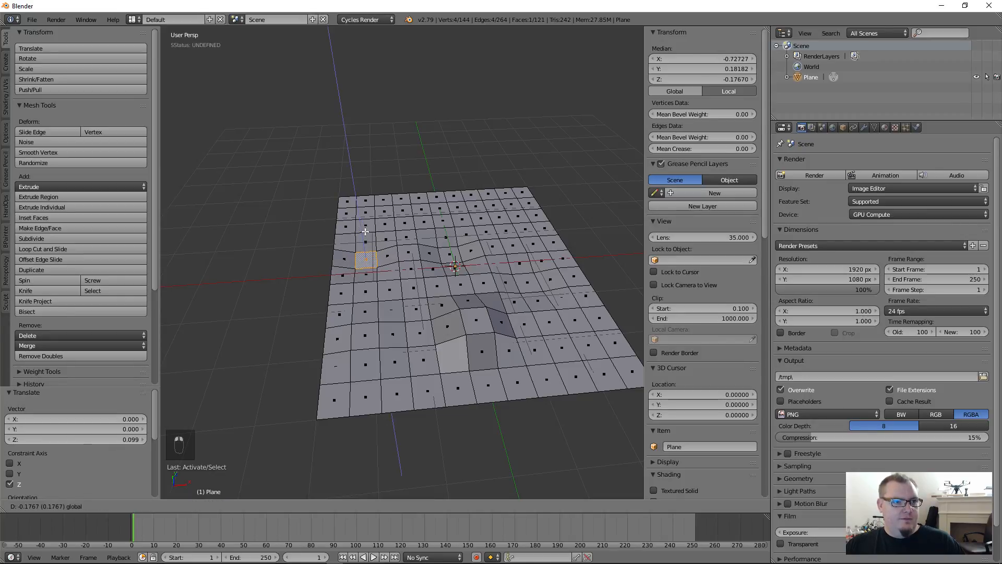
click(365, 232)
- Lower the face at X -0.364, Y 0.545 by about 0.158 along Z
right_click(404, 223)
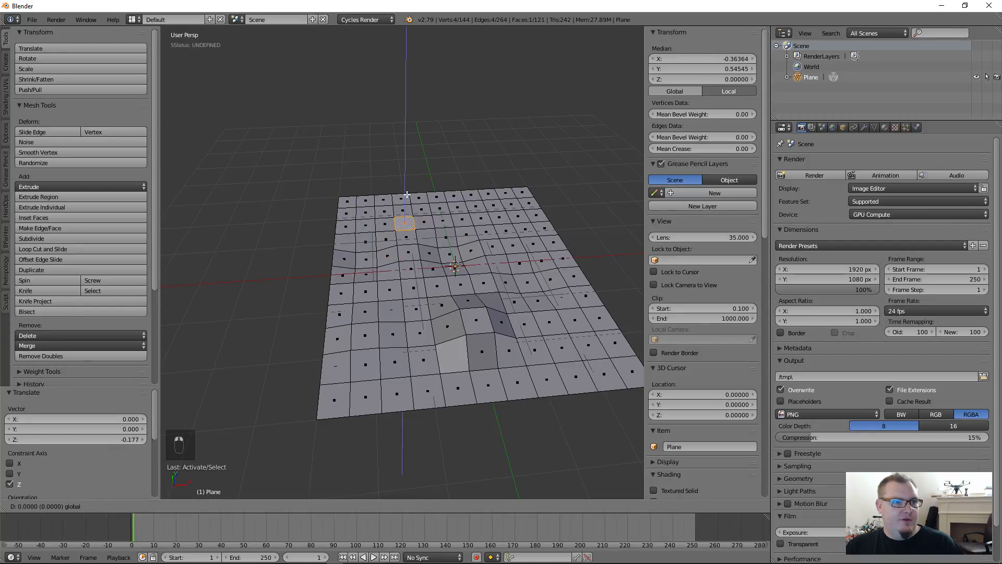
key(g)
key(z)
click(459, 271)
middle_drag(459, 271, 480, 290)
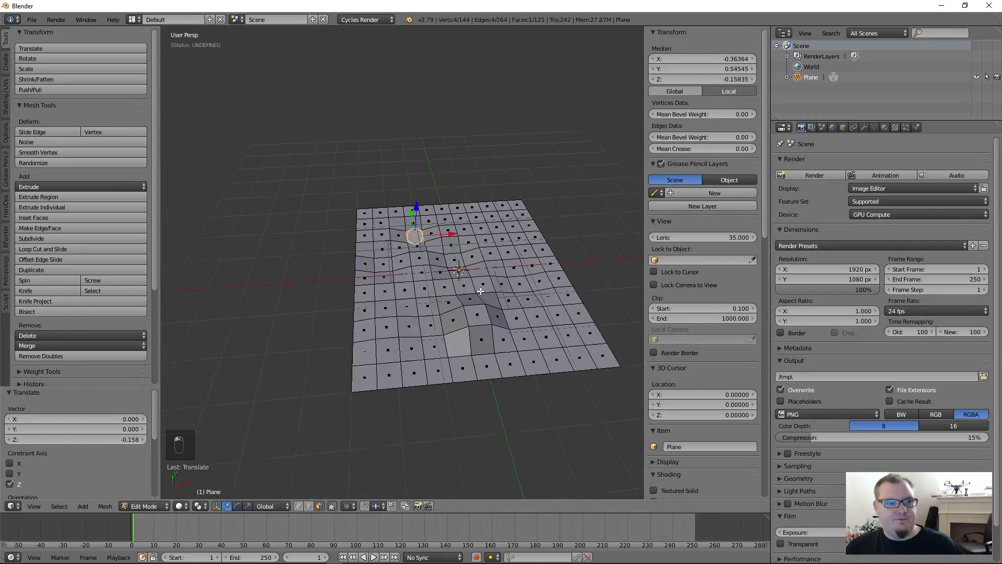
- Shift several faces on the positive X side up and down, lowering the one at X 0.727, Y 0.727 about 0.104 along Z
right_click(545, 294)
drag(565, 276, 525, 298)
right_click(583, 352)
right_click(502, 240)
mouse_move(511, 212)
mouse_down()
mouse_move(469, 225)
mouse_move(472, 208)
mouse_move(495, 219)
mouse_move(515, 194)
mouse_up()
right_click(468, 224)
right_click(477, 241)
right_click(503, 217)
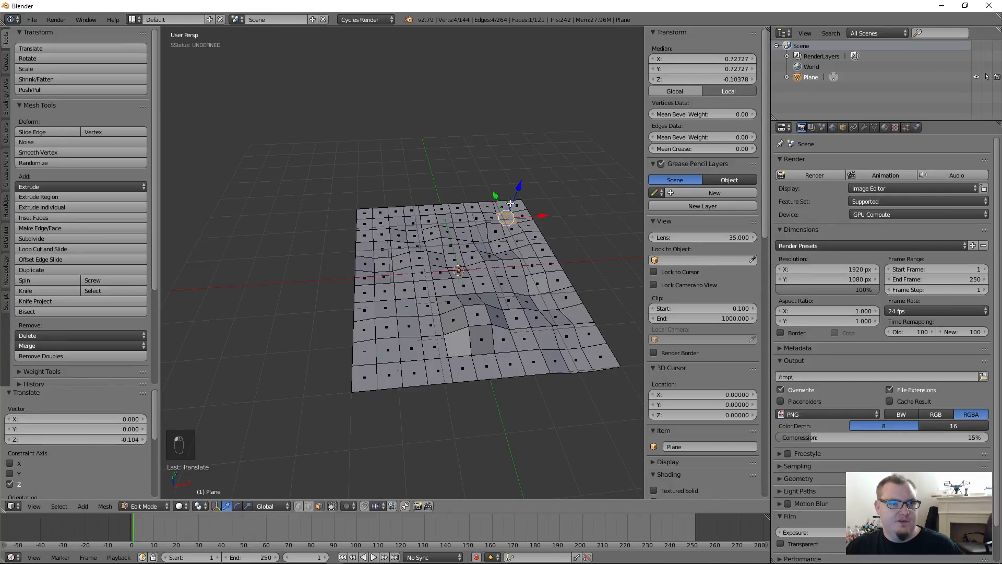
- Raise a face near the negative X, negative Y corner, and move the face at X -0.364 near it about 0.337 along Y
middle_drag(479, 300, 454, 293)
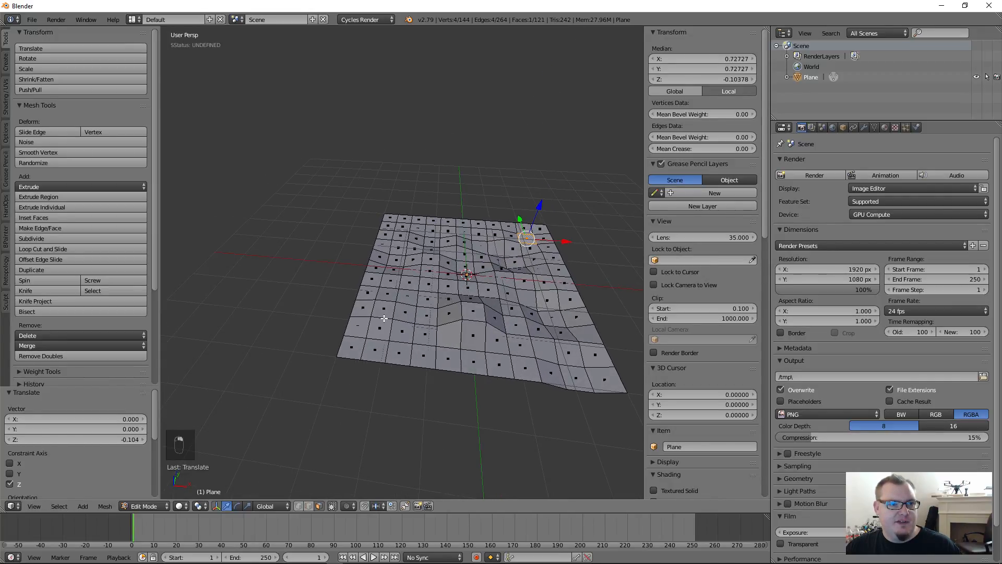
right_click(379, 327)
drag(378, 305, 429, 265)
right_click(422, 300)
mouse_move(473, 316)
middle_down()
mouse_move(430, 298)
mouse_move(488, 323)
middle_up()
scroll(584, 417, up, 2)
scroll(584, 417, down, 1)
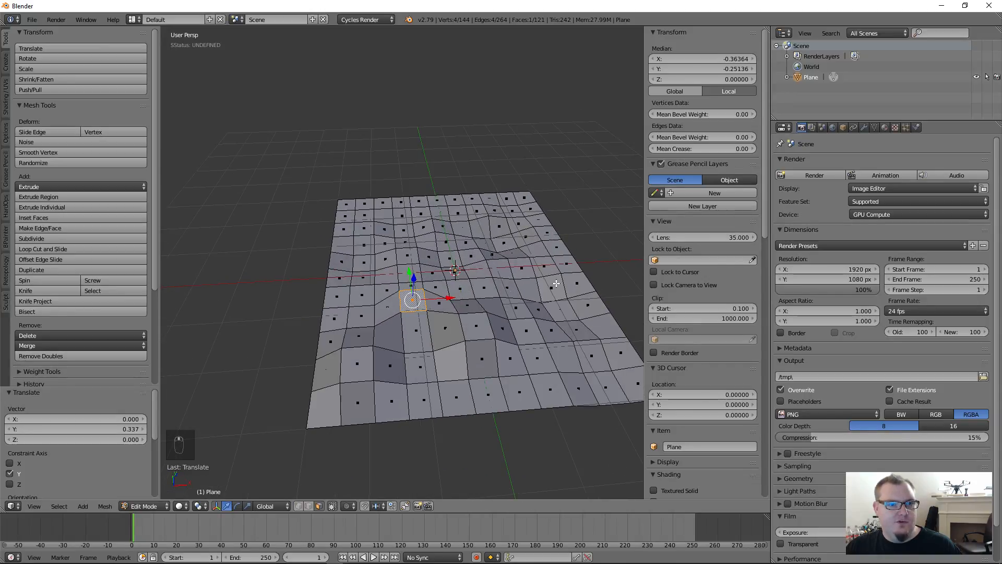
- Switch to Object Mode to view the uneven surface without its mesh grid, and return to Edit Mode
click(154, 508)
click(154, 494)
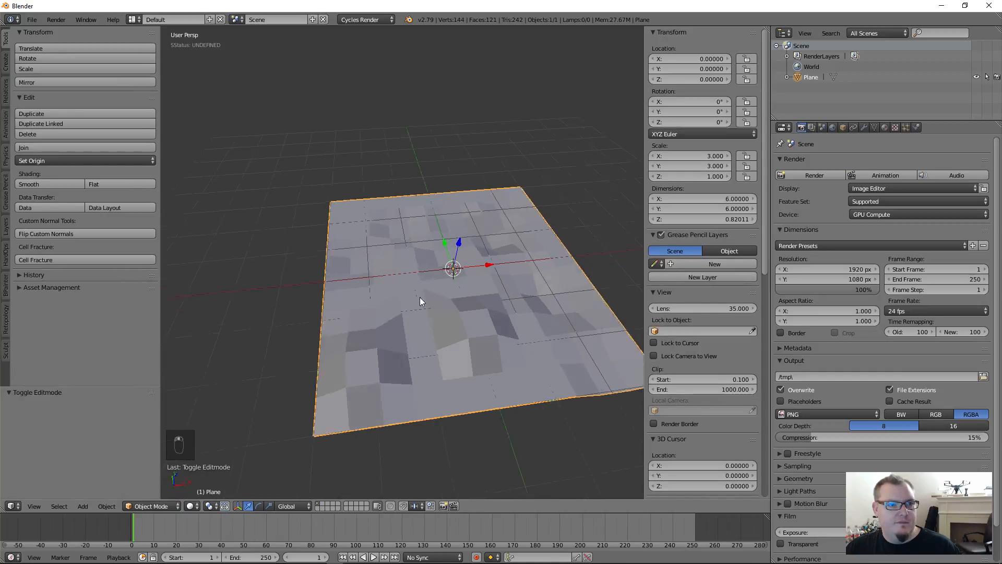
mouse_move(419, 297)
middle_down()
mouse_move(481, 298)
mouse_move(590, 243)
mouse_move(527, 282)
mouse_move(405, 293)
mouse_move(417, 324)
mouse_move(429, 284)
mouse_move(490, 293)
mouse_move(463, 315)
mouse_move(429, 291)
middle_up()
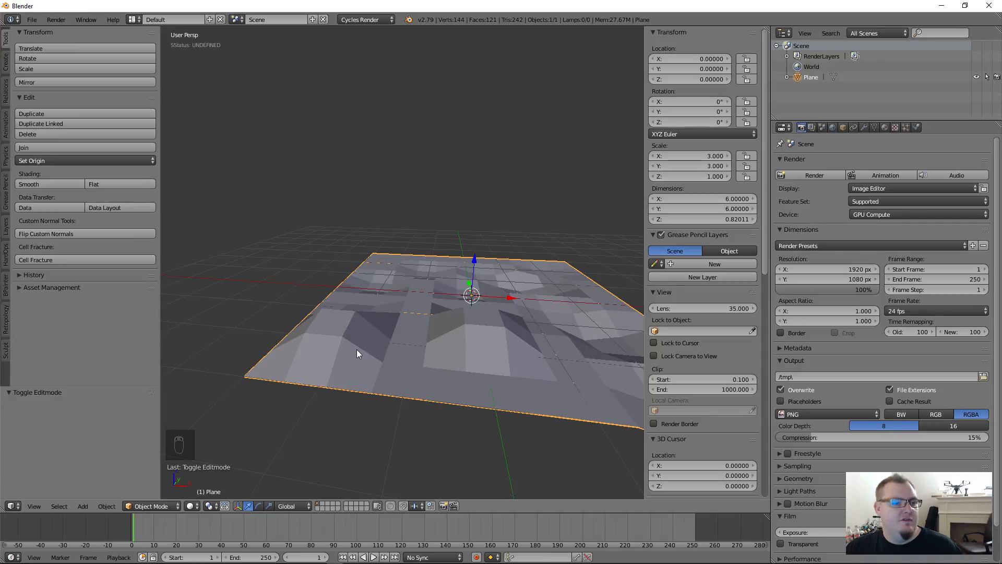
click(151, 505)
click(165, 481)
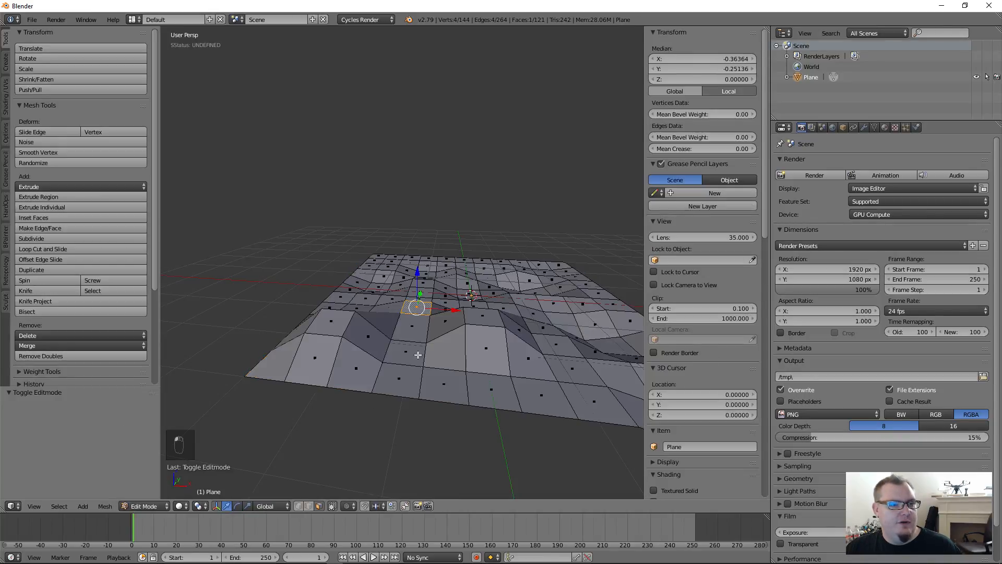
middle_drag(454, 345, 454, 319)
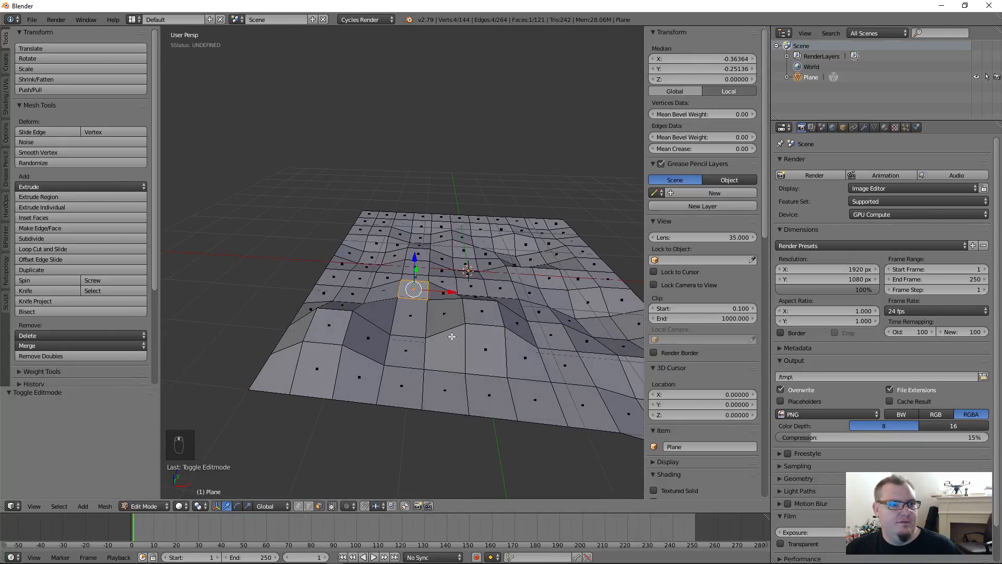
- Deselect everything, and select all faces of the mesh
click(67, 507)
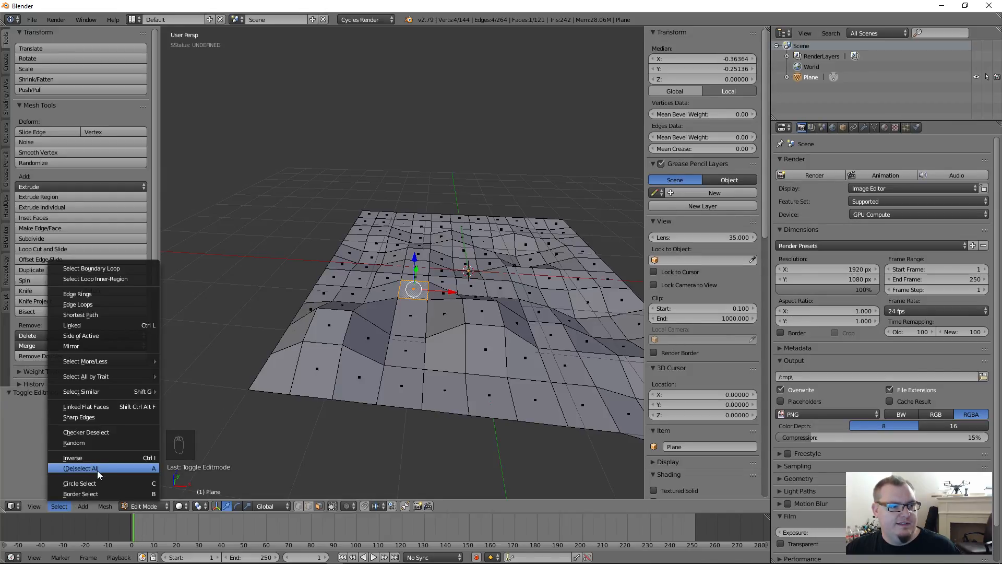
click(138, 469)
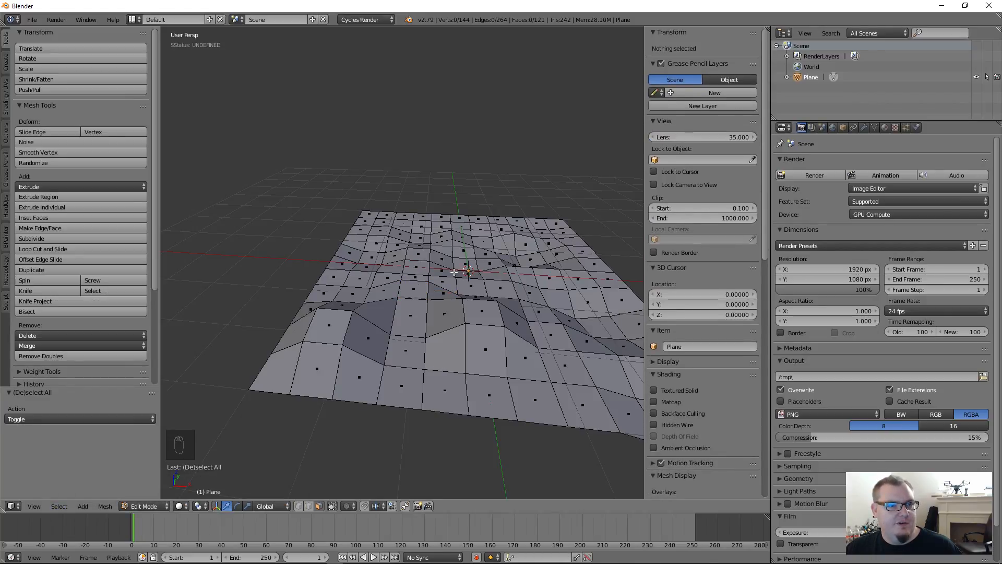
key(a)
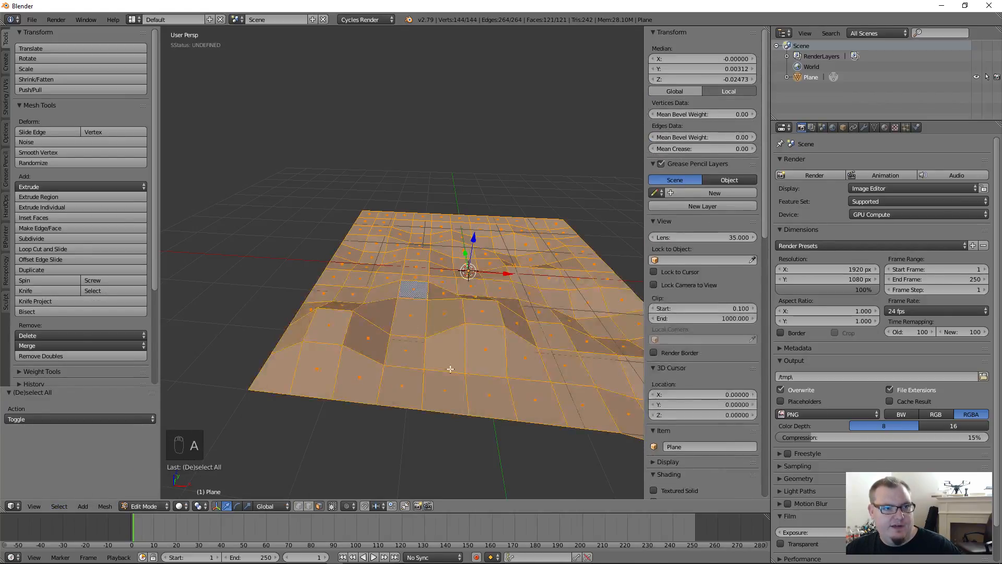
- Subdivide the whole selected mesh with 3 cuts
middle_drag(544, 308, 532, 333)
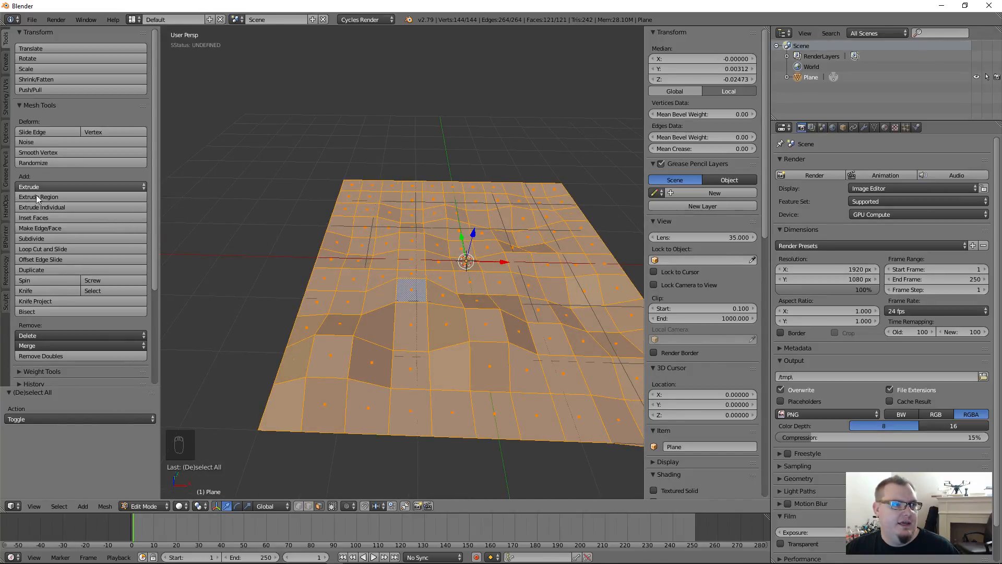
click(50, 238)
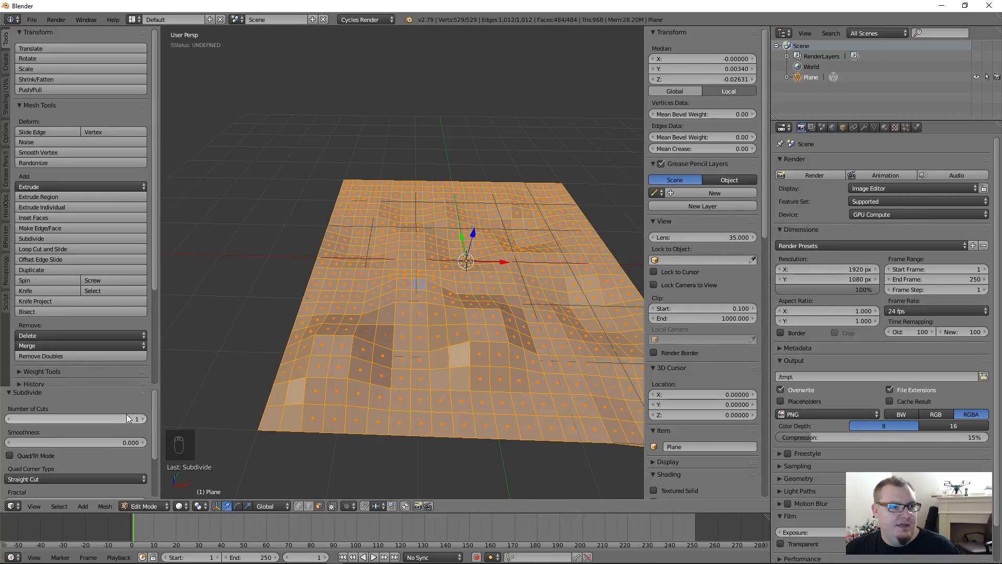
click(144, 419)
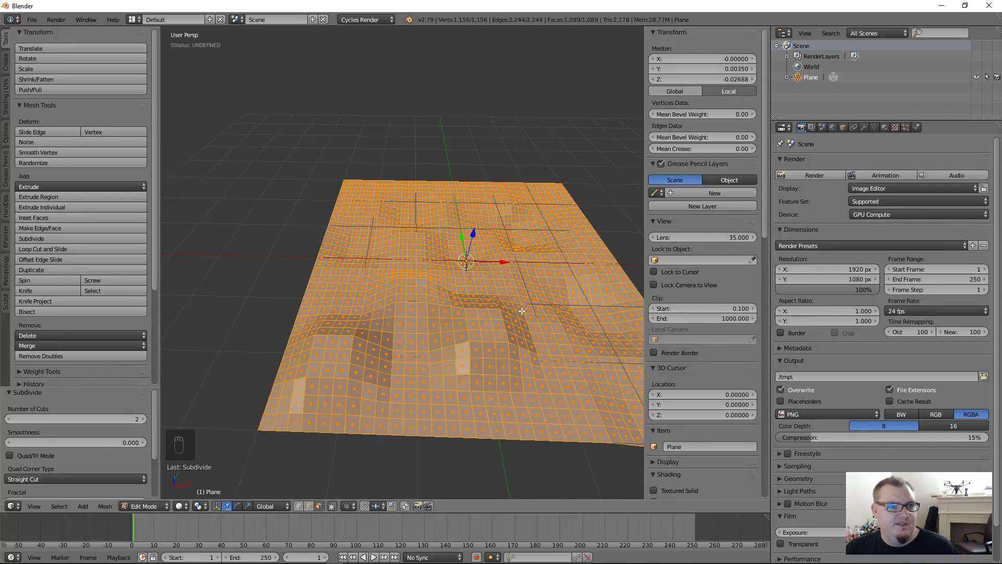
click(142, 419)
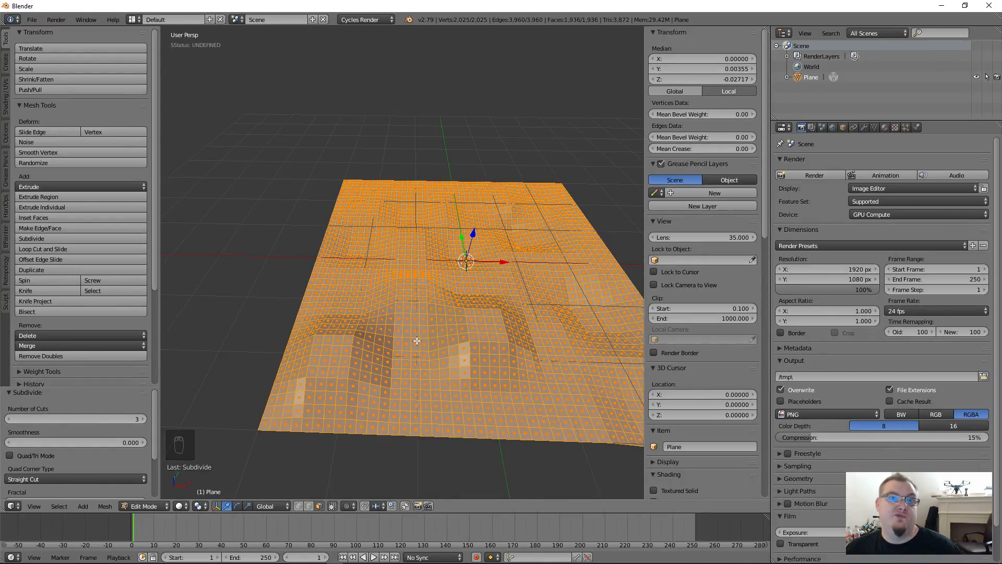
- Reduce the Subdivide operation to 1 cut for the selected mesh
click(15, 419)
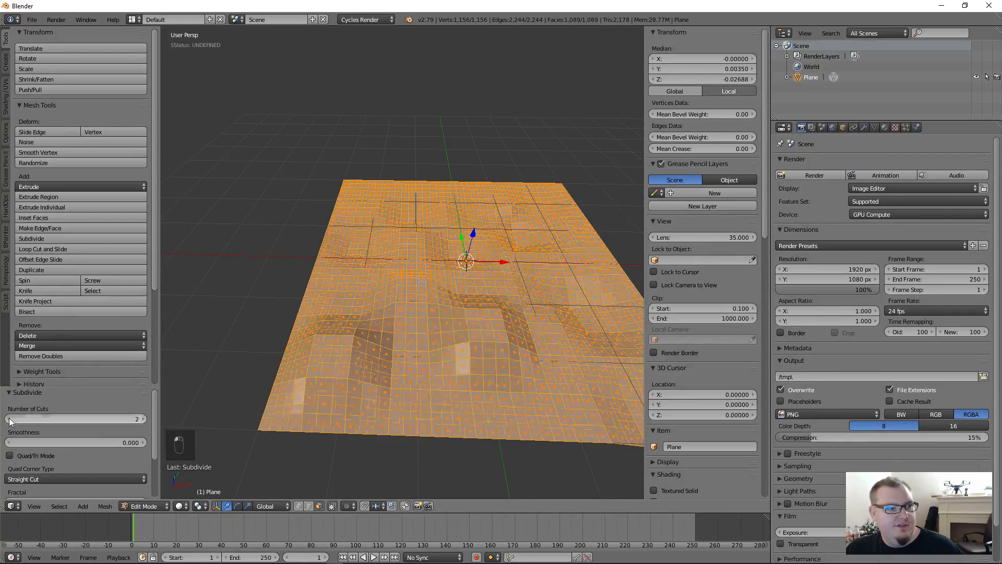
click(15, 419)
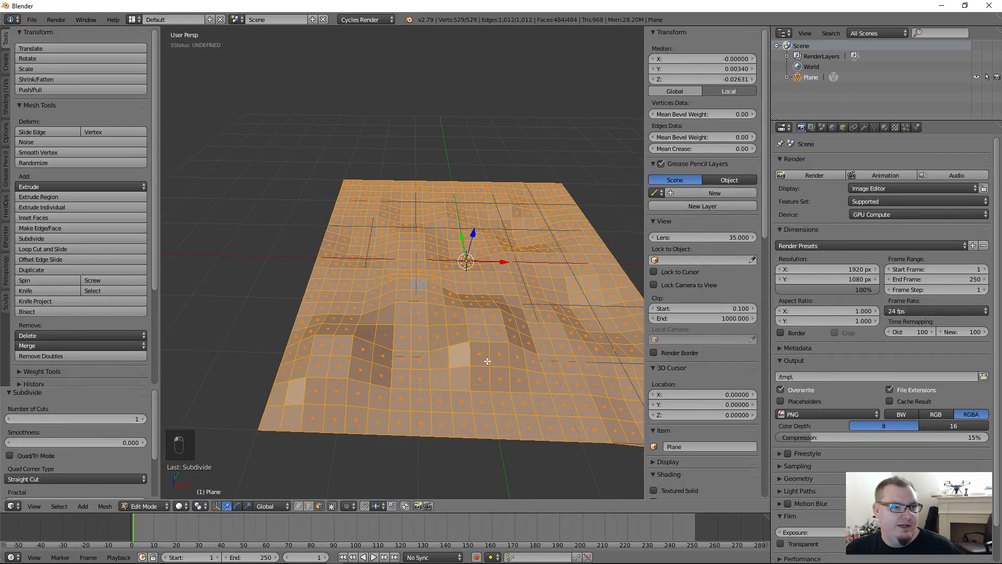
mouse_move(517, 277)
middle_down()
mouse_move(527, 290)
mouse_move(550, 284)
mouse_move(543, 277)
mouse_move(520, 291)
mouse_move(531, 290)
middle_up()
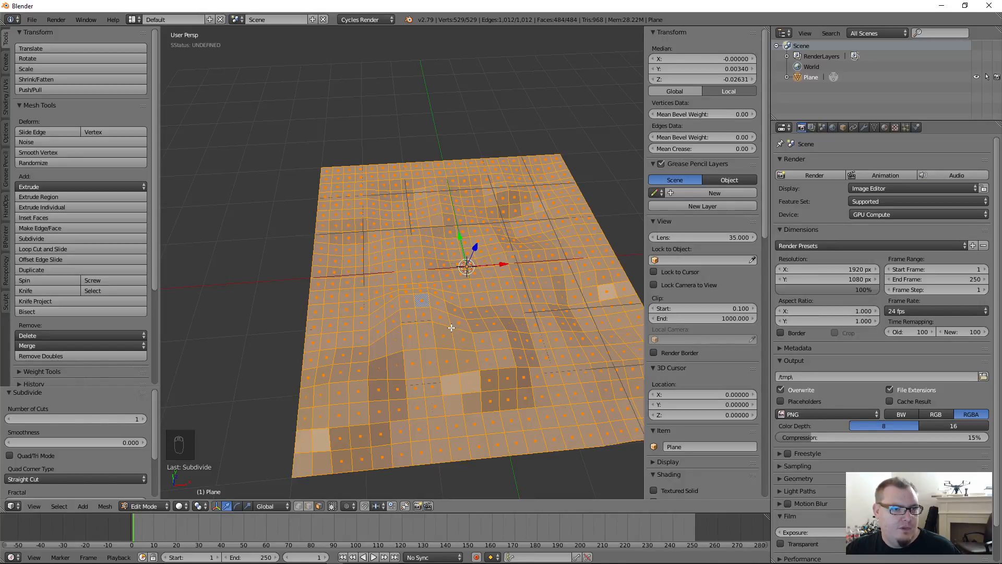
- Select a group of neighbouring faces around X -0.409, Y -0.416 and lower them about 0.134 along Z
right_click(412, 333)
middle_drag(500, 382, 448, 316)
scroll(454, 360, up, 1)
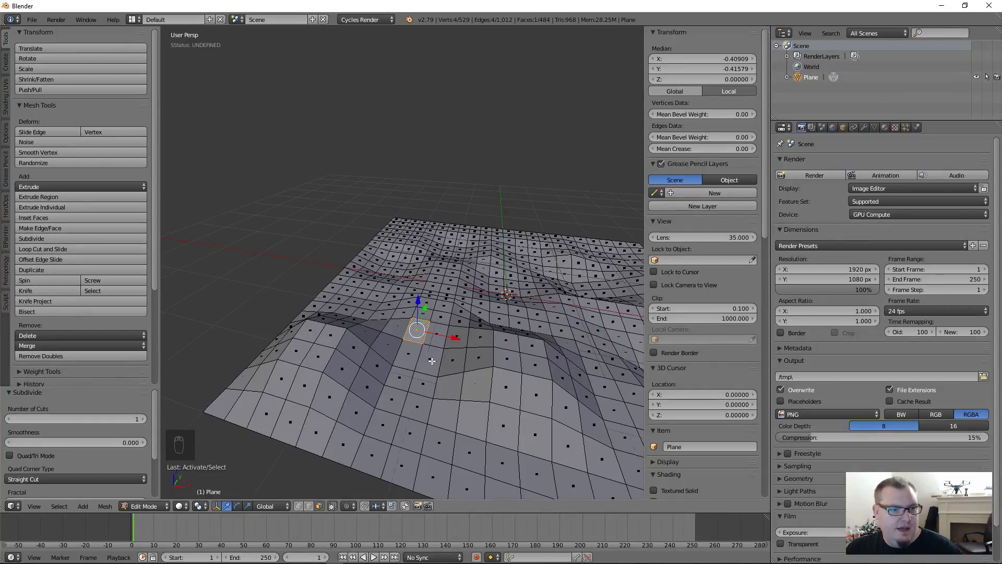
shift+right_click(434, 354)
shift+right_click(436, 341)
shift+right_click(418, 352)
middle_drag(424, 387, 491, 371)
drag(398, 336, 397, 359)
- Select the single face on the raised hill at X -0.045, Y -0.591 and lower it about 0.110 along Z
middle_drag(397, 359, 490, 350)
right_click(480, 349)
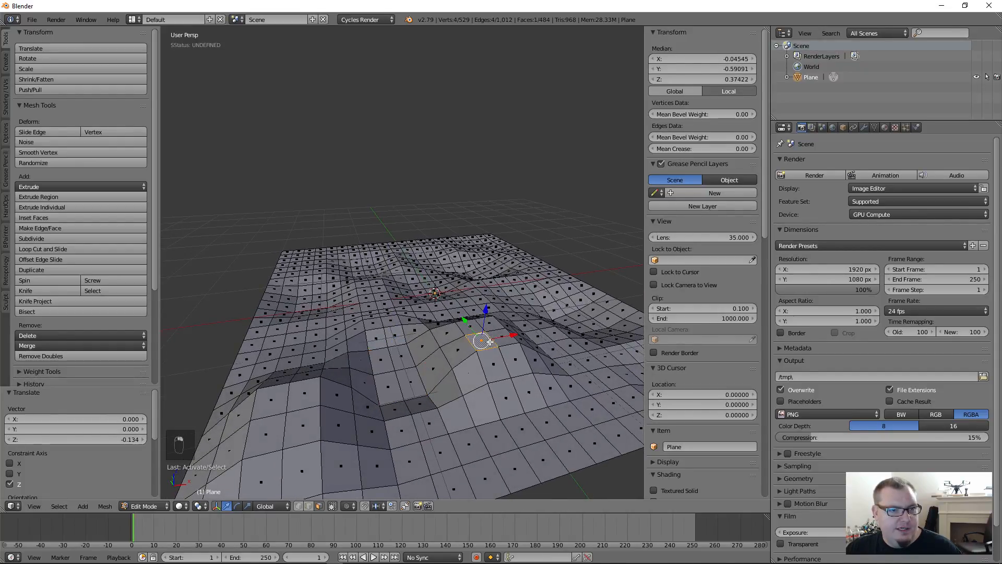
drag(484, 313, 405, 354)
- Select four scattered faces around X -0.582, Y 0.048 and lower them about 0.065 along Z
middle_drag(405, 354, 367, 386)
right_click(368, 385)
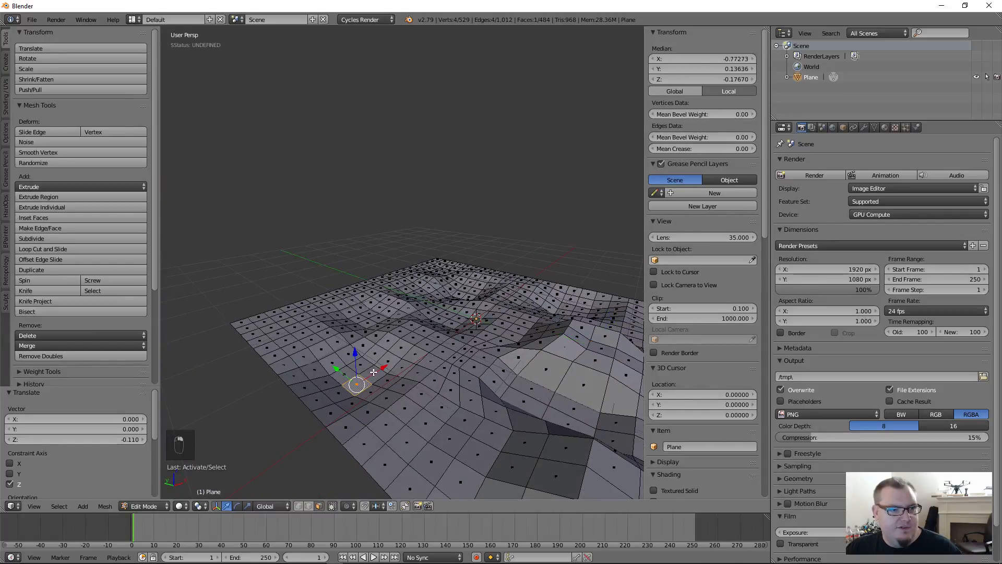
shift+right_click(386, 380)
shift+right_click(444, 368)
shift+right_click(416, 339)
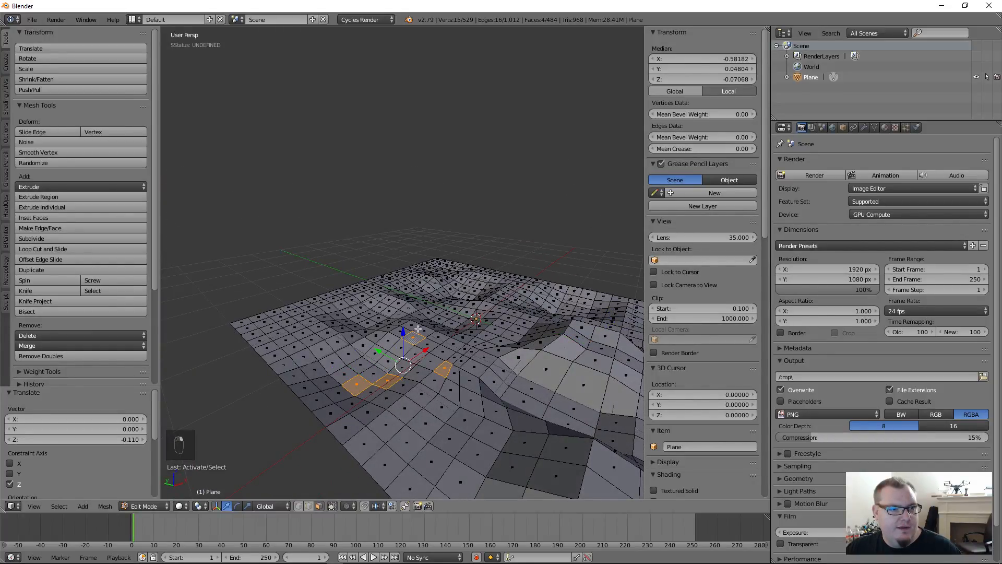
drag(401, 334, 401, 334)
click(401, 338)
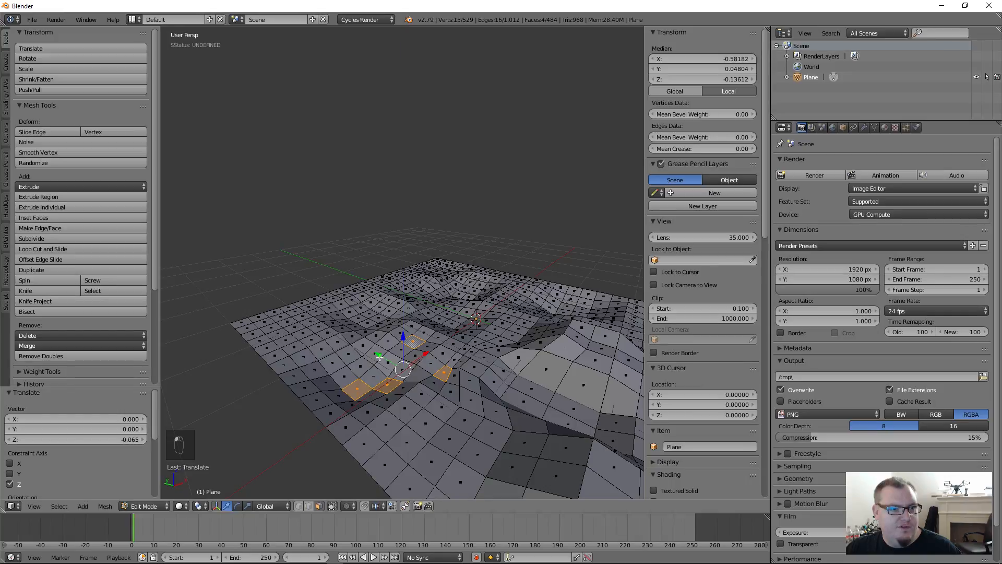
- Select five faces near the negative X, positive Y corner and raise them about 0.054 along Z
middle_drag(401, 339, 320, 349)
right_click(259, 334)
shift+right_click(273, 326)
shift+right_click(278, 352)
shift+right_click(260, 363)
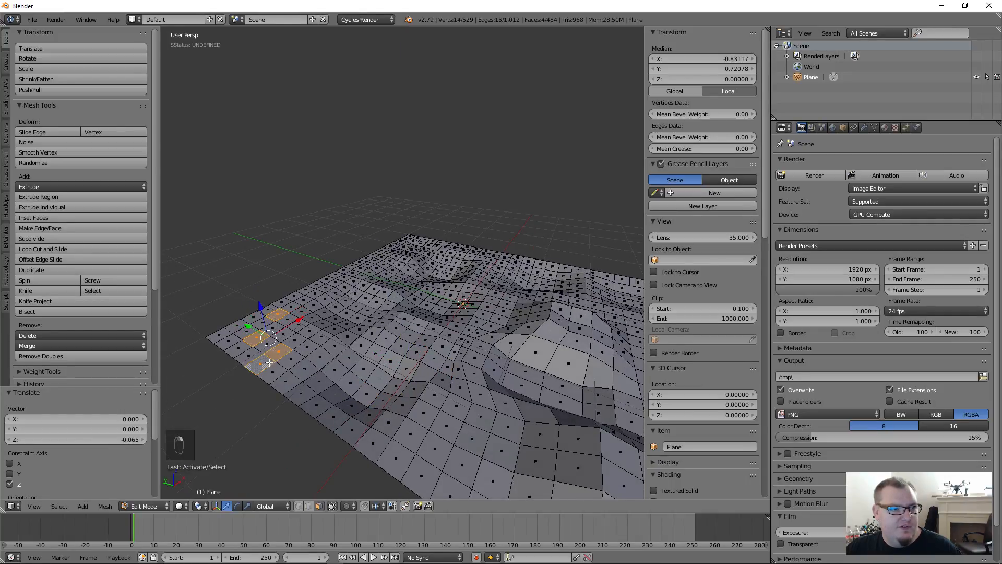
shift+right_click(248, 353)
drag(259, 307, 260, 301)
- Select five faces along the positive Y edge, lower them slightly along Z, and deselect everything
middle_drag(292, 313, 375, 374)
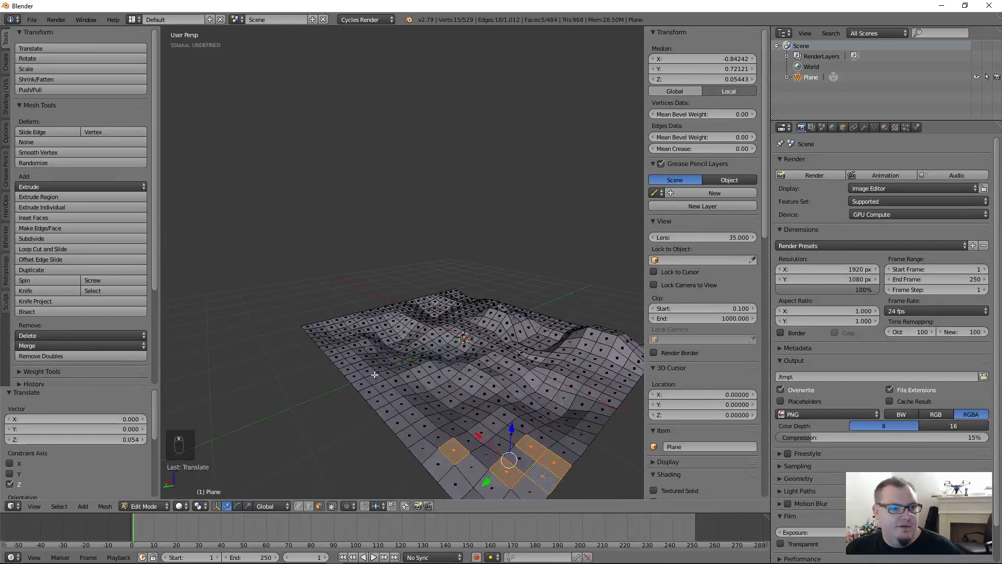
right_click(375, 374)
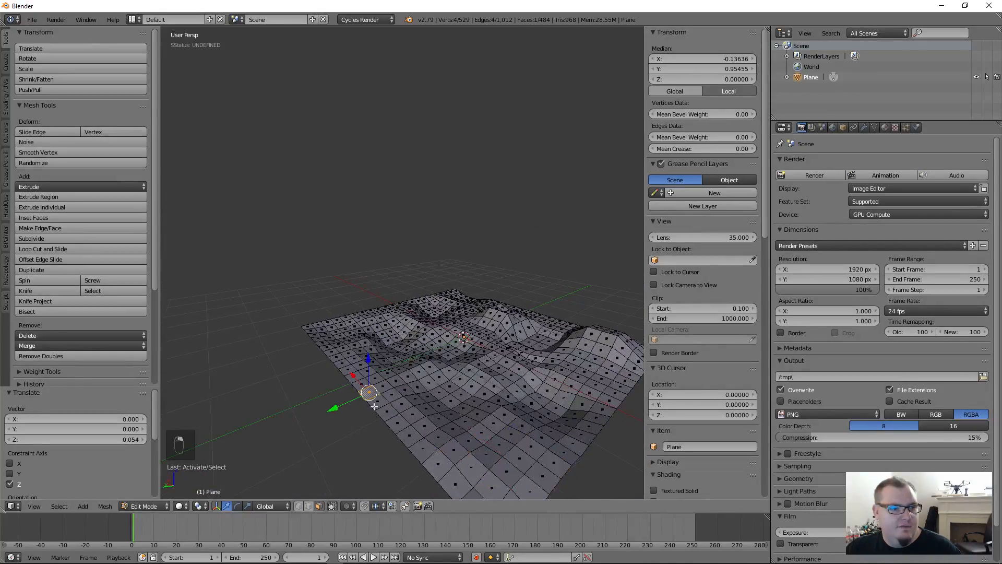
shift+right_click(351, 363)
shift+right_click(345, 360)
shift+right_click(333, 330)
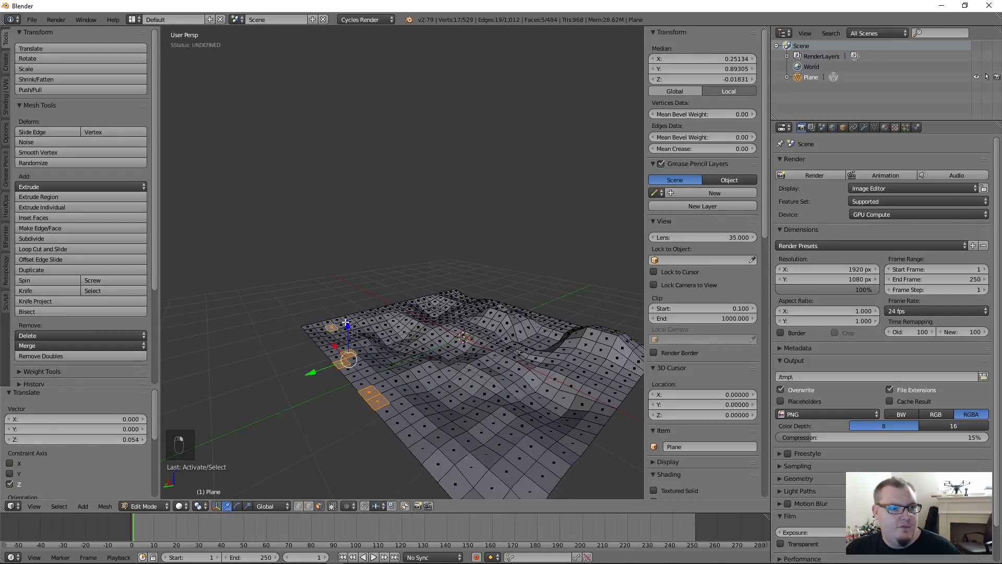
drag(346, 323, 347, 333)
middle_drag(347, 333, 291, 330)
key(a)
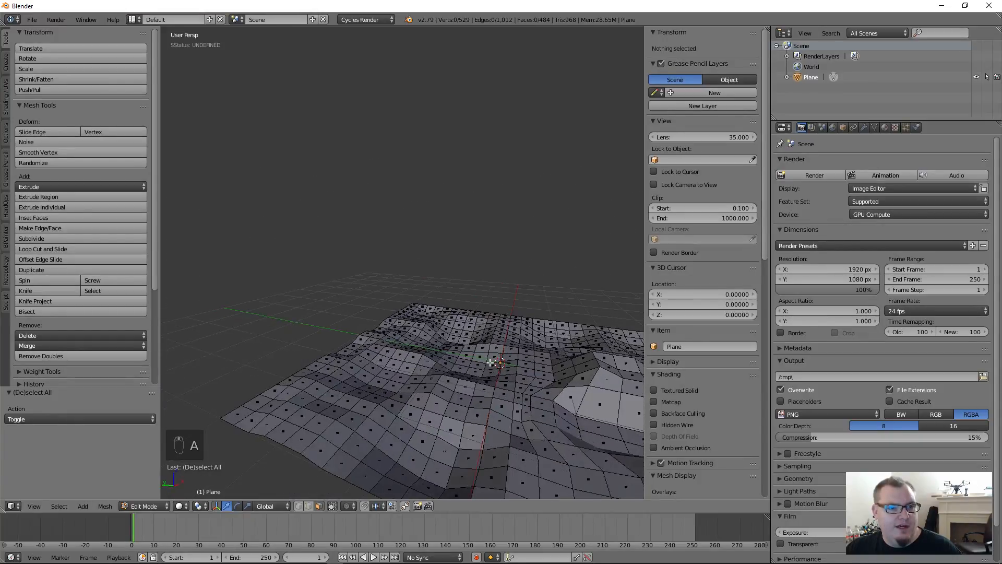
- Select four faces along the middle of the negative Y edge and lower them about 0.065 along Z
mouse_move(490, 363)
middle_down()
mouse_move(403, 344)
mouse_move(428, 386)
mouse_move(409, 403)
middle_up()
middle_drag(508, 426, 399, 381)
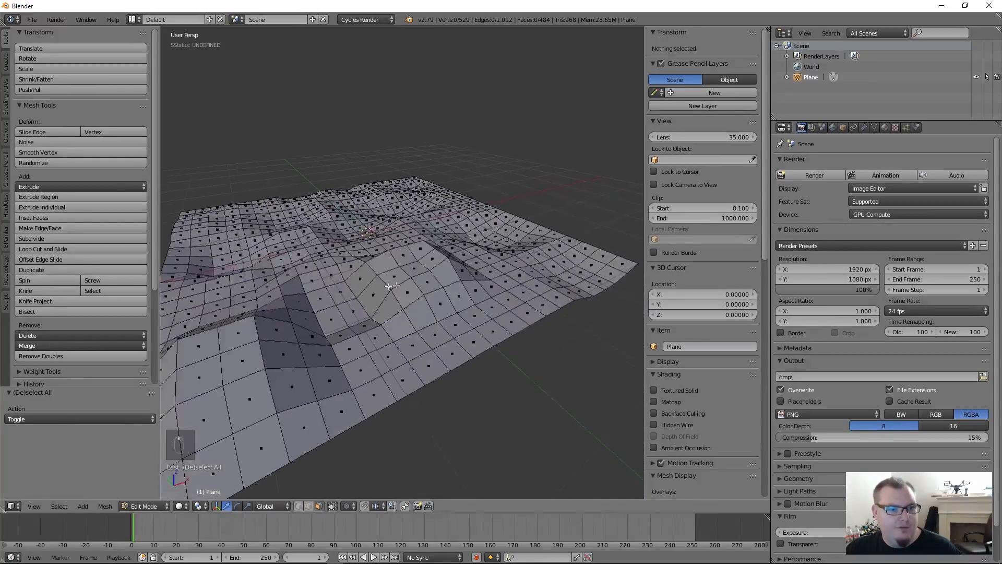
click(443, 358)
shift+click(493, 311)
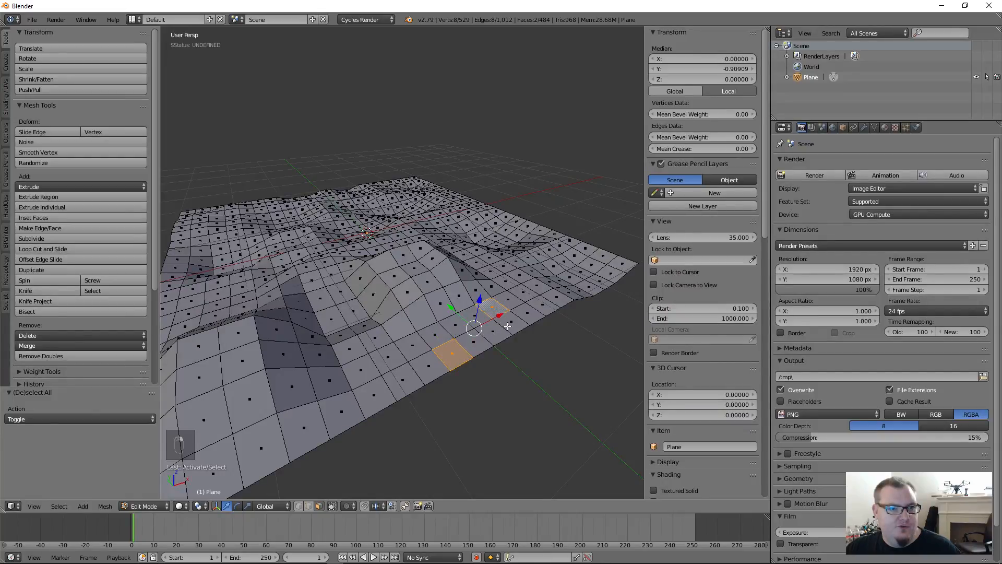
shift+click(506, 328)
shift+click(503, 334)
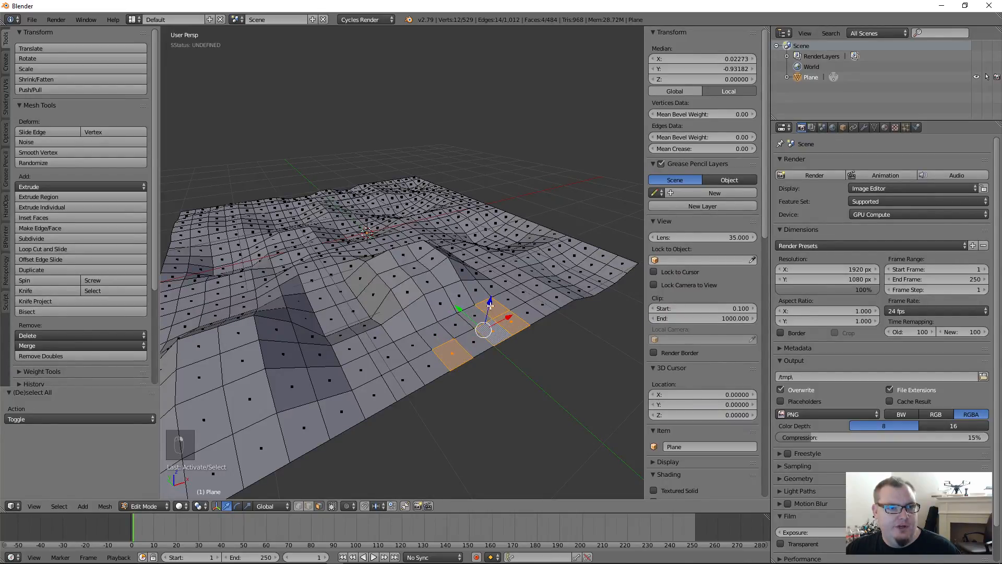
key(g)
key(z)
click(412, 335)
scroll(412, 335, down, 1)
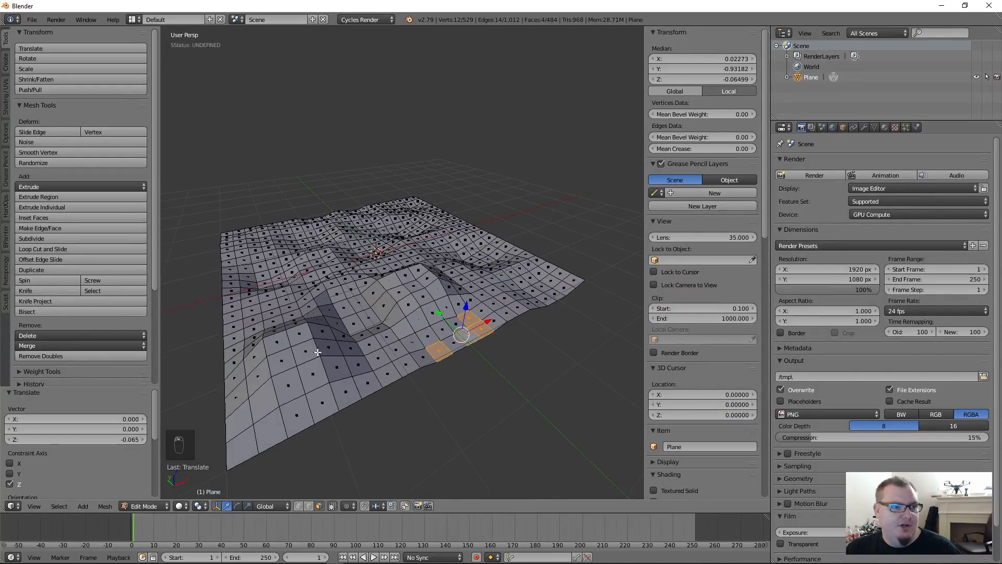
- Replace the selection with the 3 by 3 block of faces on the hill around X 0.045, Y -0.591, and lower it about 0.041 along Z
middle_drag(271, 394, 390, 277)
key(a)
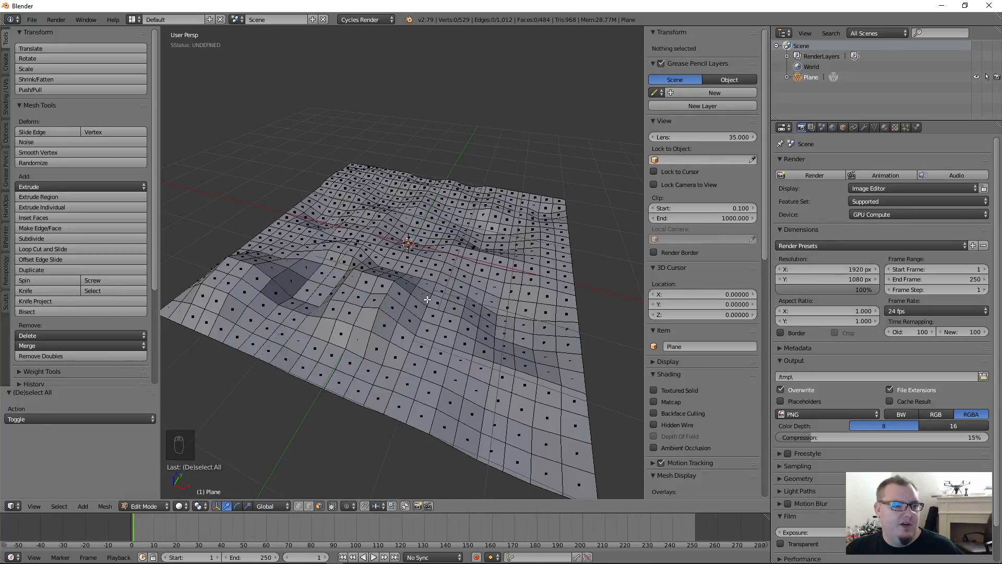
right_click(377, 285)
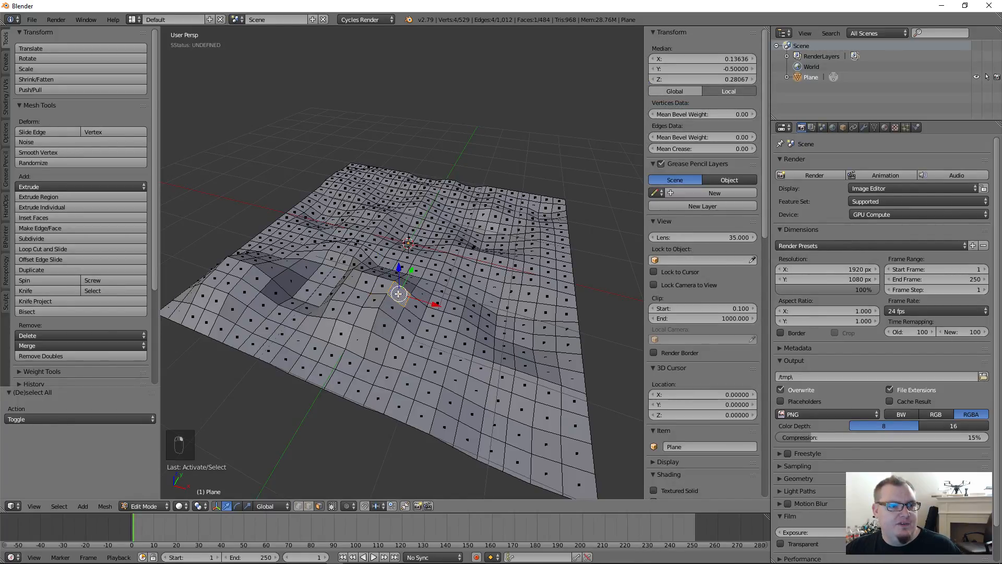
right_click(392, 306)
right_click(376, 285)
right_click(392, 305)
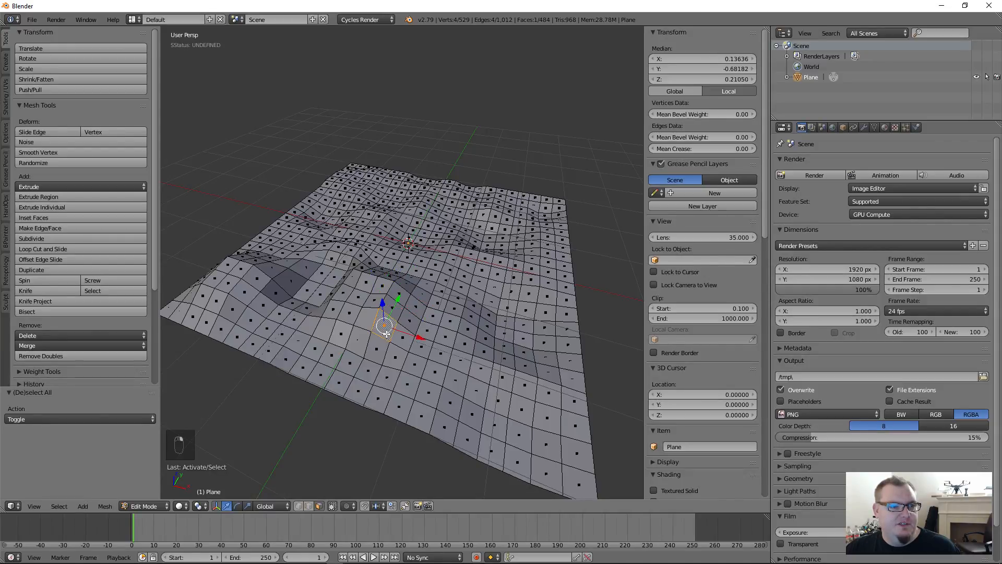
right_click(361, 321)
shift+right_click(376, 296)
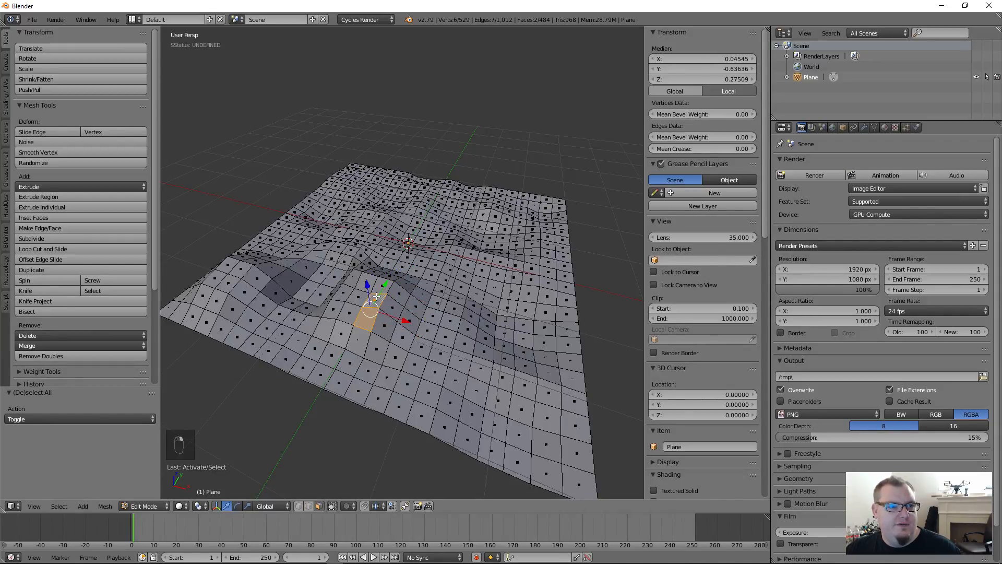
shift+right_click(390, 290)
shift+right_click(383, 285)
shift+right_click(398, 302)
shift+right_click(385, 325)
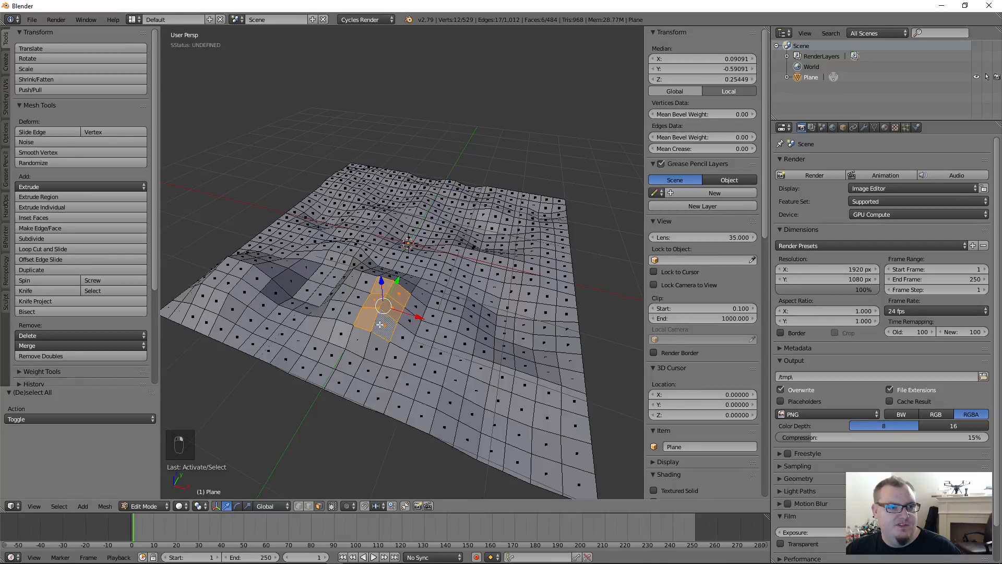
shift+right_click(350, 312)
shift+right_click(360, 299)
shift+right_click(369, 284)
key(g)
key(z)
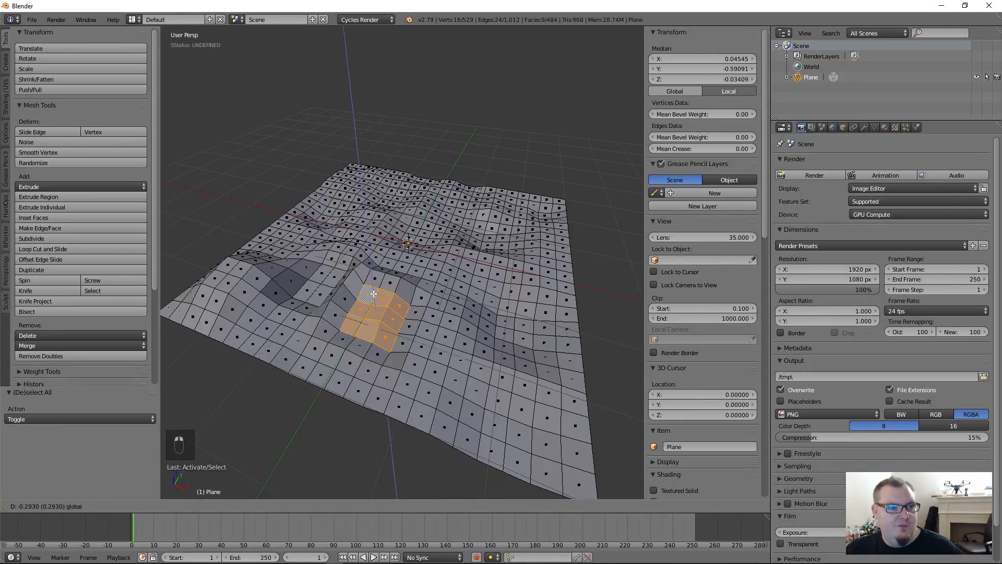
click(454, 309)
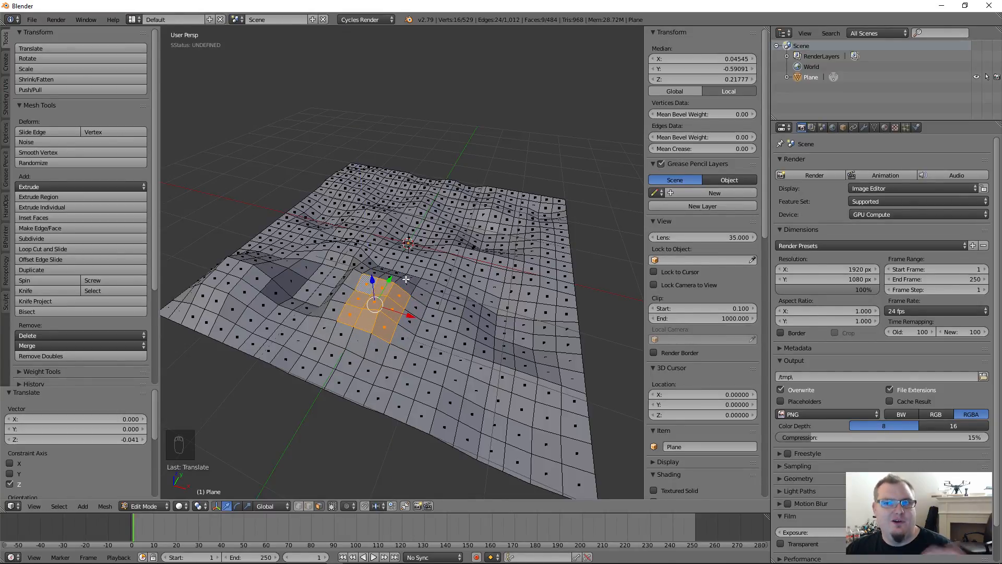
- Select only the face at X 0.409, Y -0.409 and raise it about 0.049 along Z
middle_drag(457, 332, 459, 309)
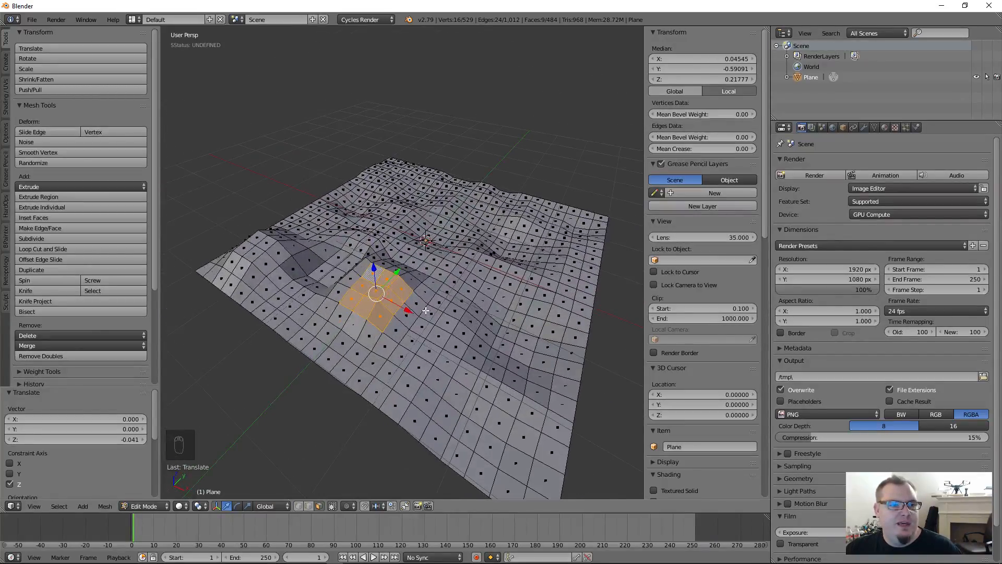
right_click(458, 310)
middle_drag(465, 331, 491, 292)
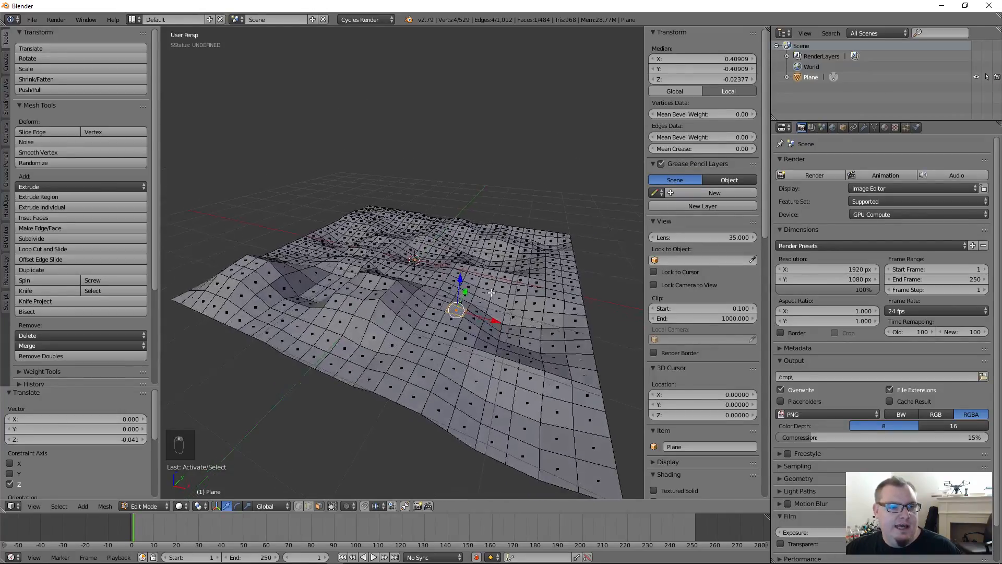
drag(459, 280, 460, 275)
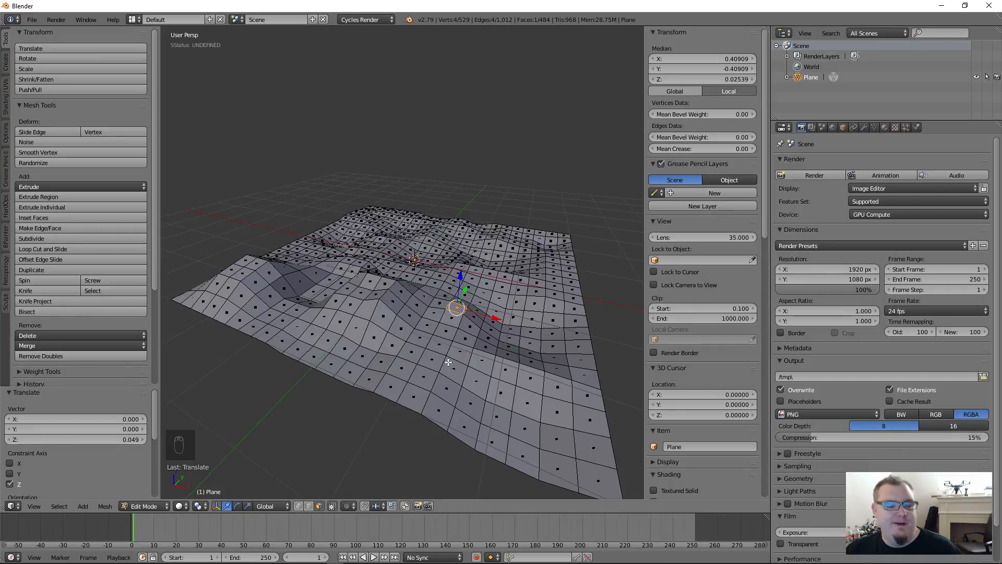
- Enable proportional editing and raise the selected face about 0.045 along Z with its surroundings
click(353, 505)
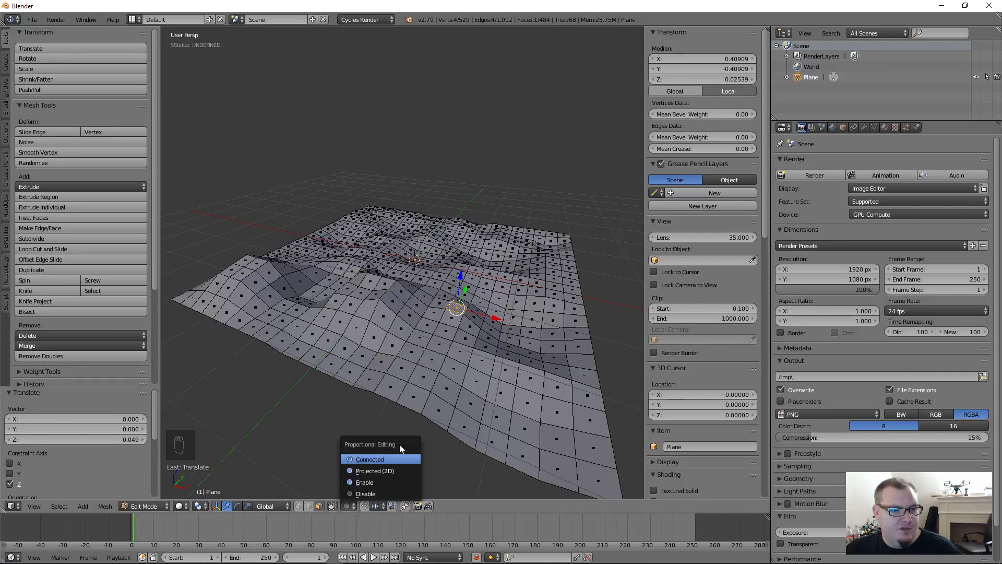
click(384, 481)
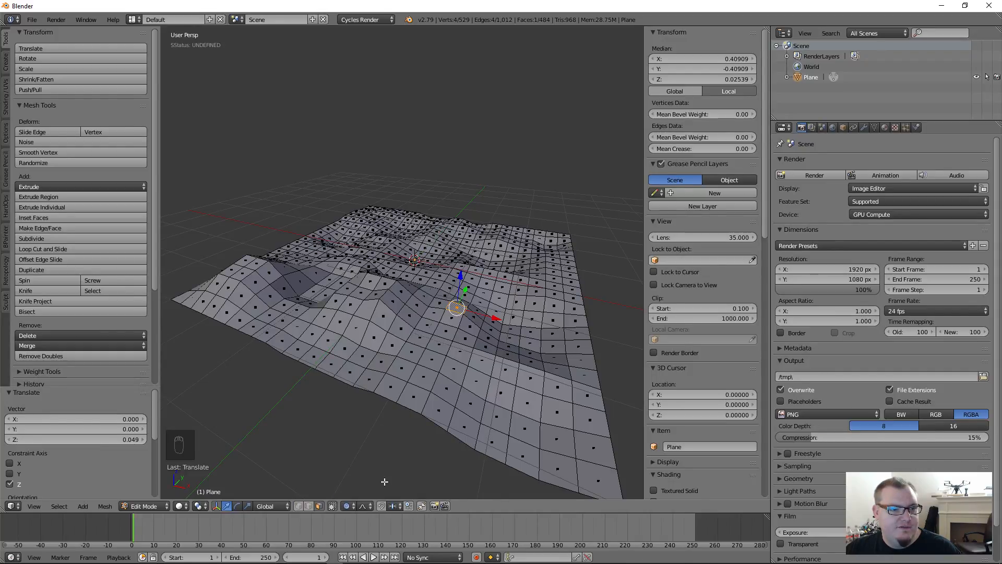
key(g)
key(z)
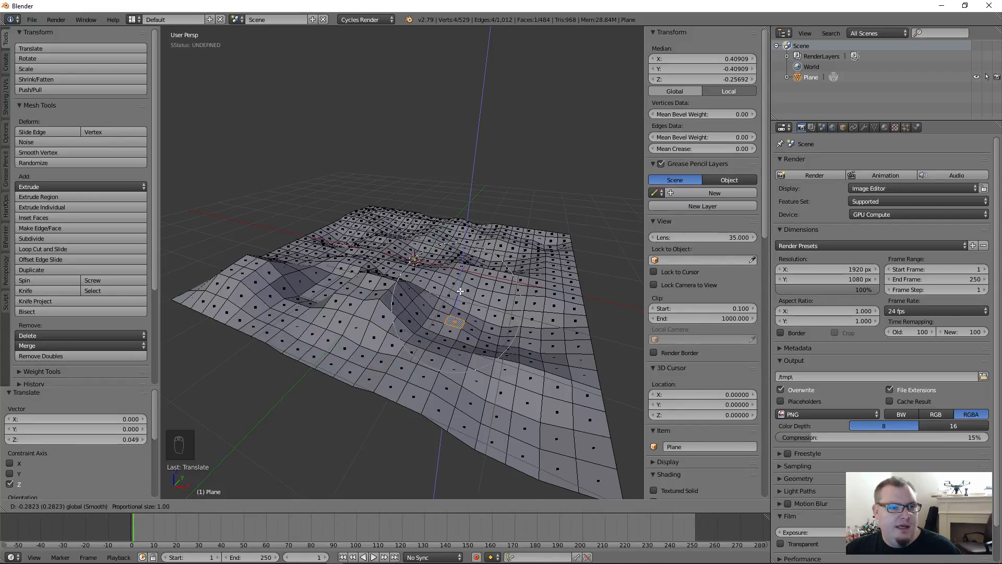
click(461, 274)
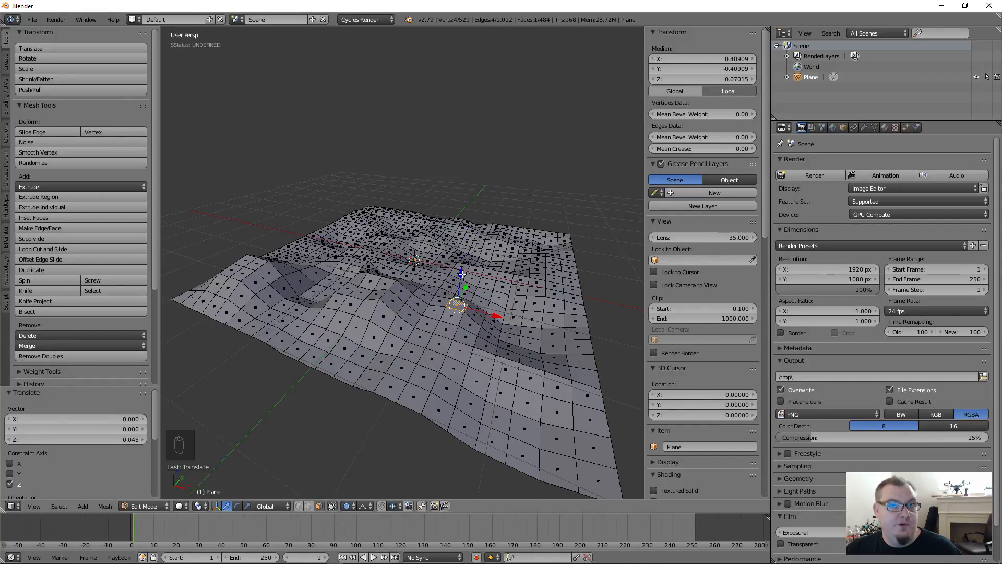
- Raise the selected face about 0.101 along Z with its surroundings using proportional editing
scroll(461, 273, up, 2)
middle_drag(461, 273, 385, 320)
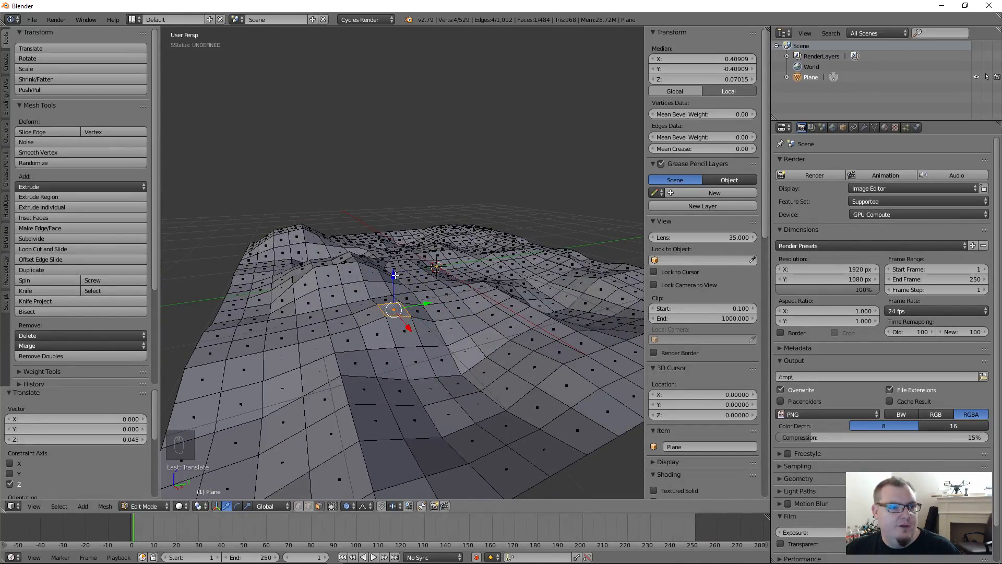
mouse_move(394, 268)
mouse_down()
mouse_move(397, 316)
mouse_move(402, 264)
mouse_move(395, 274)
mouse_move(390, 254)
mouse_move(389, 270)
mouse_move(407, 269)
mouse_up()
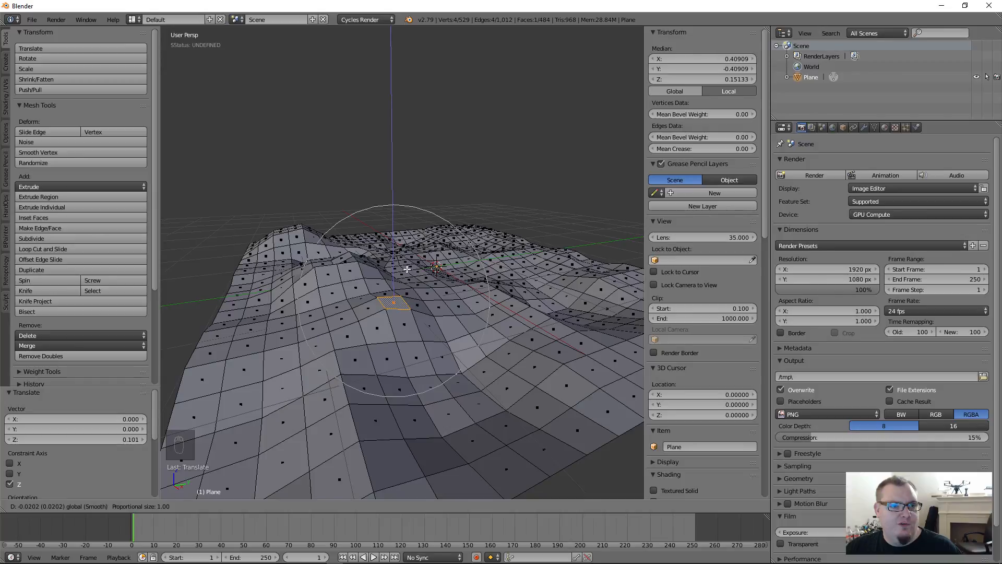
- Try proportional sizes from 0.24 to 1.33 on the selected face, and raise it about 0.166 along Z at size 0.83
scroll(407, 269, up, 5)
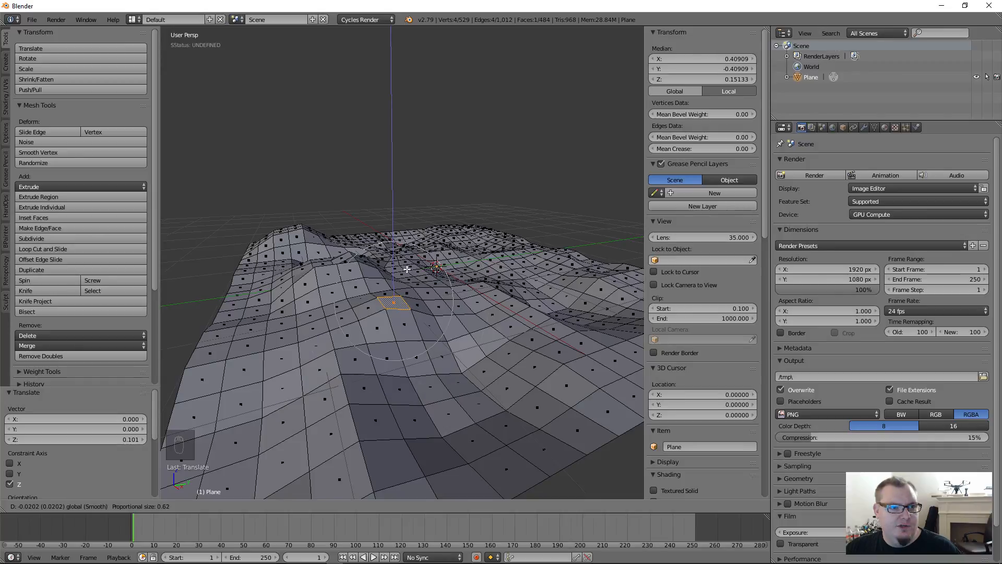
scroll(407, 269, down, 8)
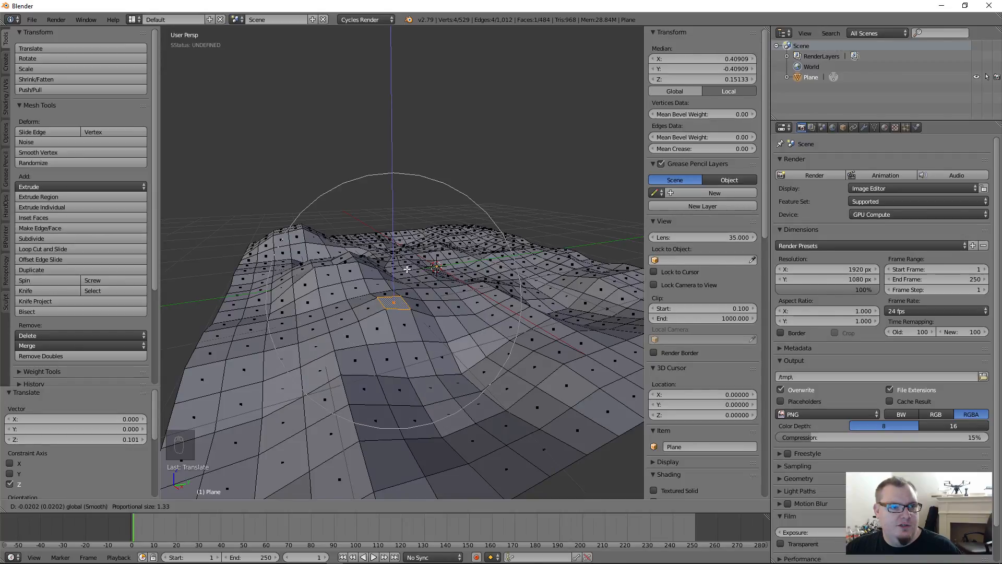
scroll(407, 268, down, 9)
mouse_move(407, 268)
mouse_down()
mouse_move(404, 148)
mouse_move(406, 256)
mouse_up()
scroll(406, 250, up, 5)
scroll(406, 256, up, 10)
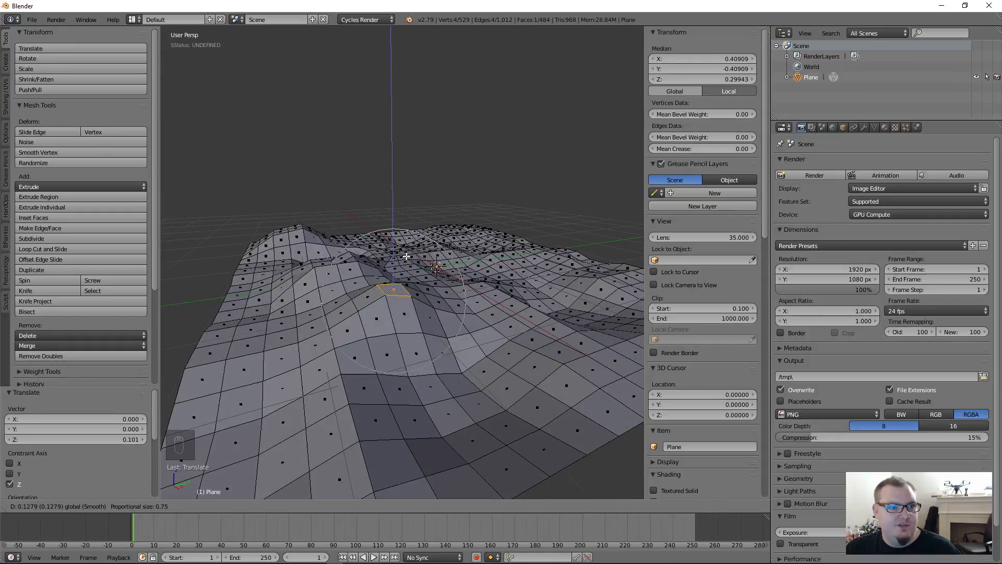
scroll(393, 238, up, 3)
drag(406, 256, 393, 275)
scroll(393, 274, up, 8)
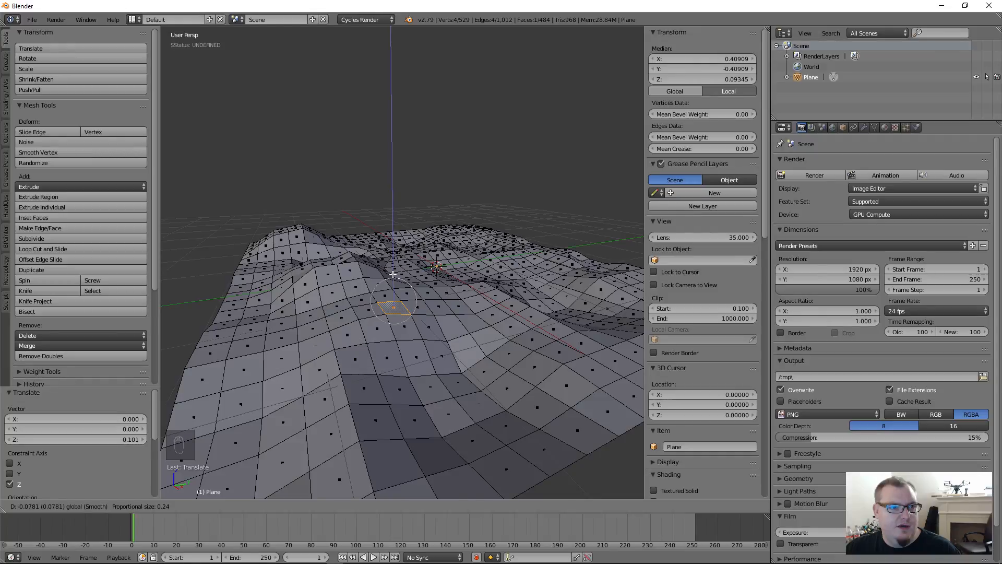
scroll(393, 274, down, 18)
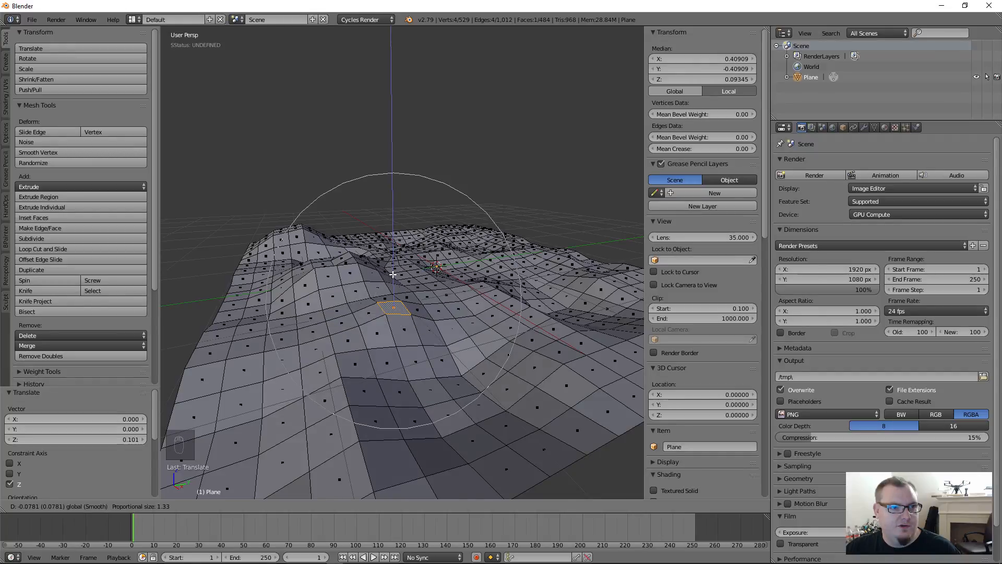
drag(393, 274, 385, 253)
scroll(385, 253, up, 5)
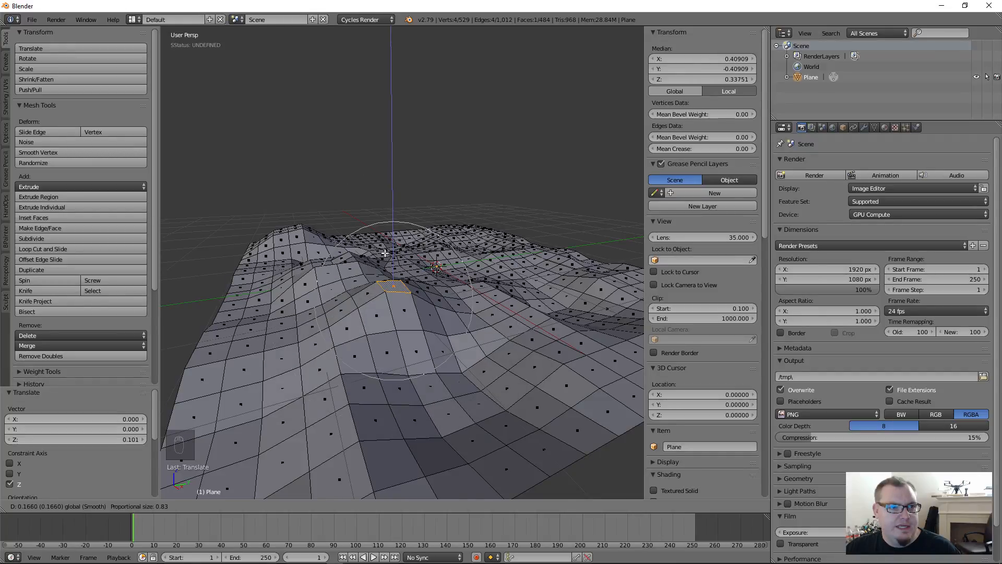
- Select the face at X 0.773, Y 0.773 and lower it about 0.468 along Z with an enlarged proportional area
middle_drag(385, 253, 359, 319)
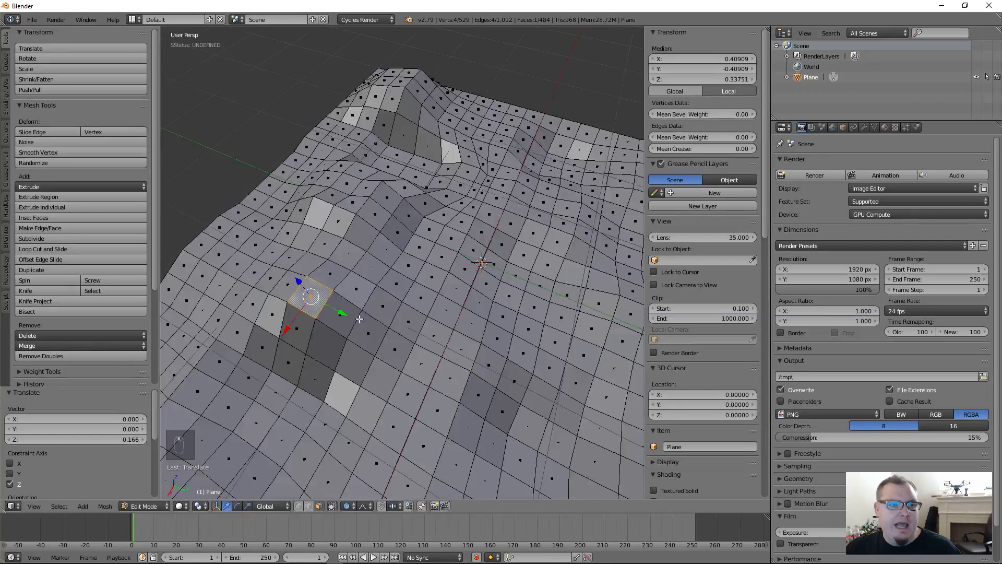
scroll(384, 381, down, 6)
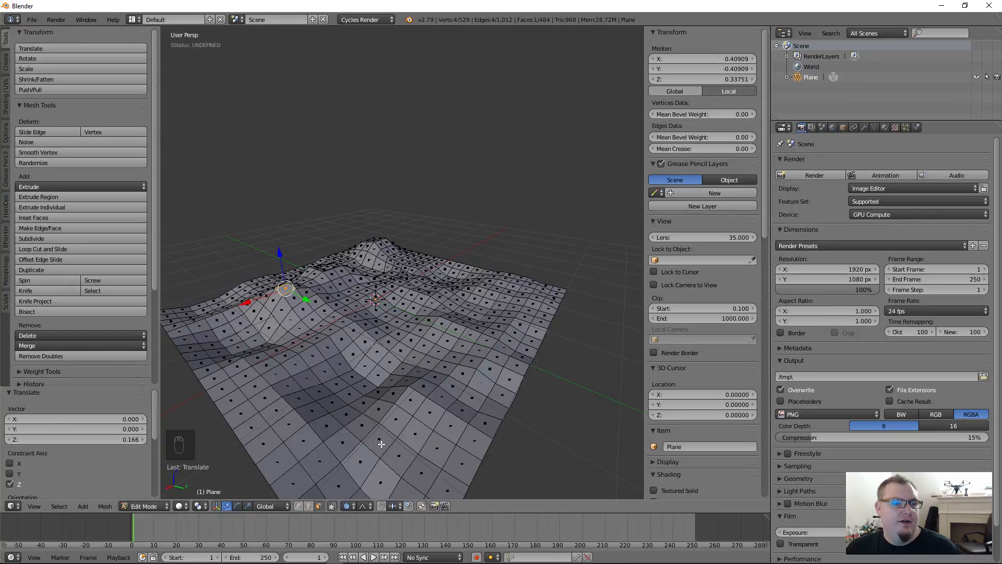
middle_drag(381, 443, 415, 411)
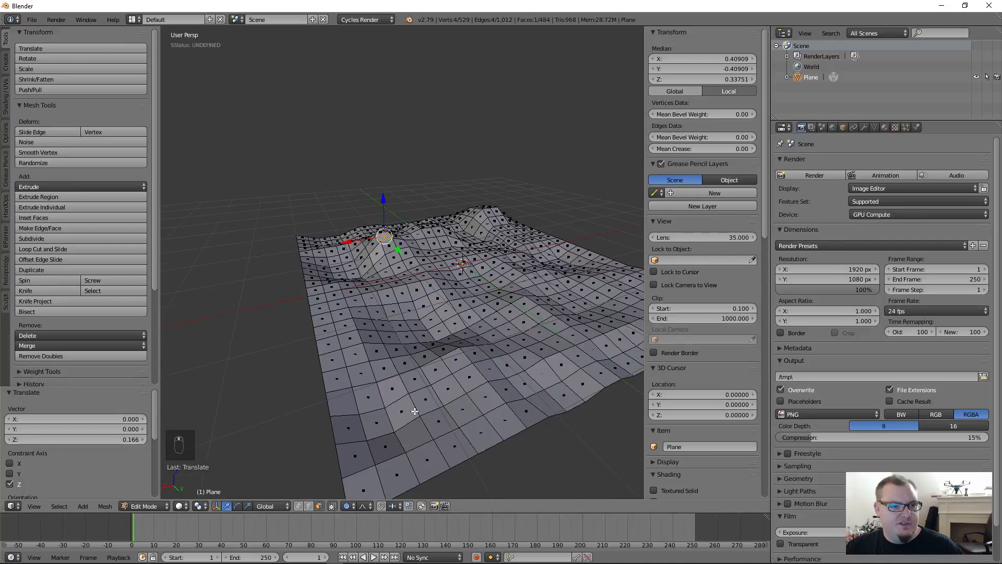
right_click(415, 411)
key(g)
key(z)
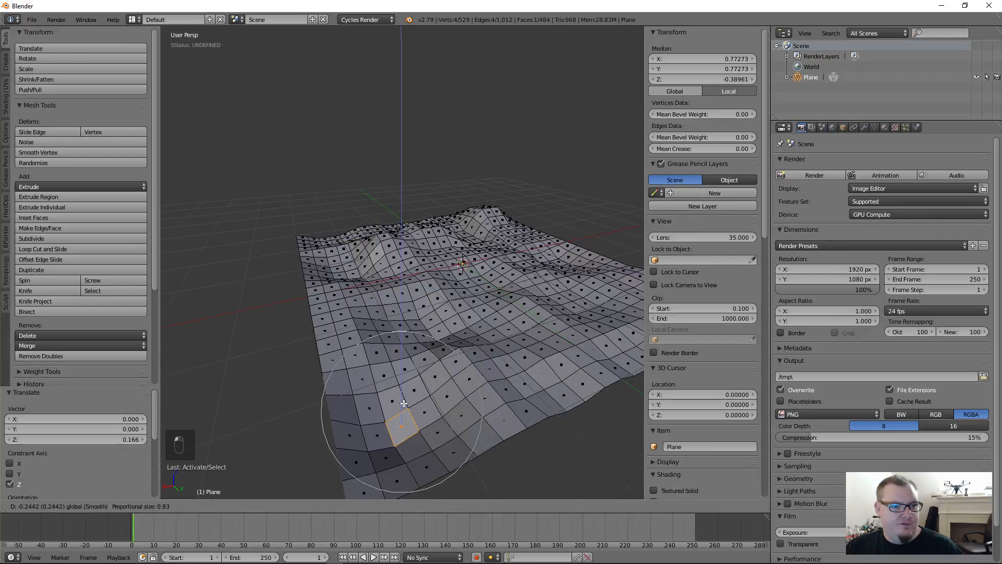
scroll(367, 417, down, 4)
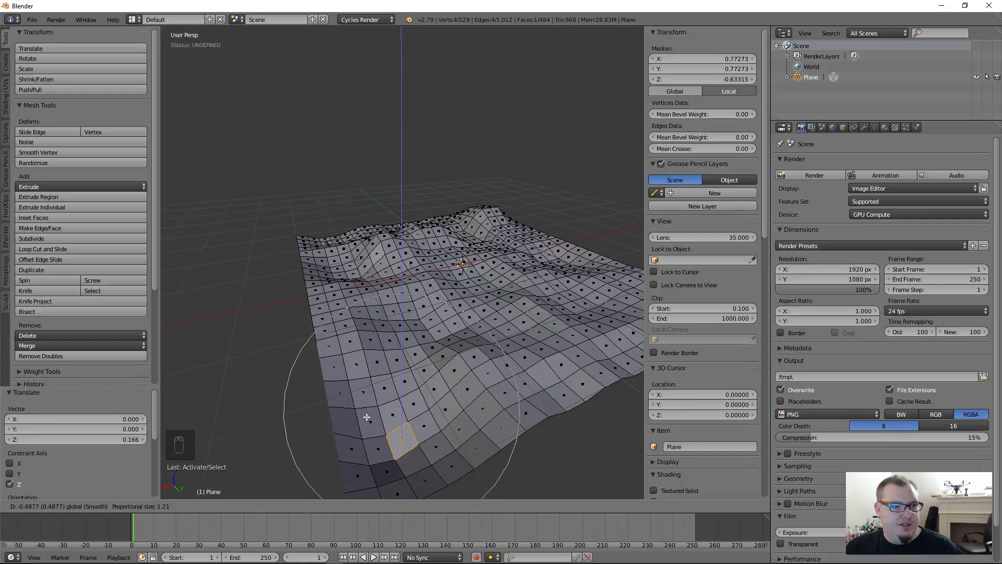
scroll(366, 415, down, 4)
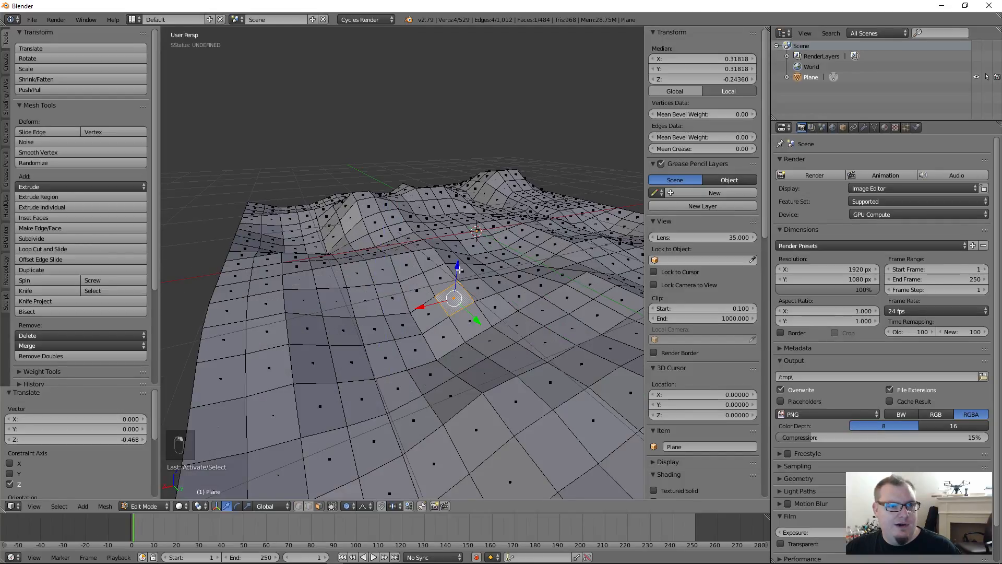
- Lower the face at X 0.318, Y 0.318 about 0.220 along Z with proportional size 1.10
key(g)
key(z)
scroll(460, 287, up, 5)
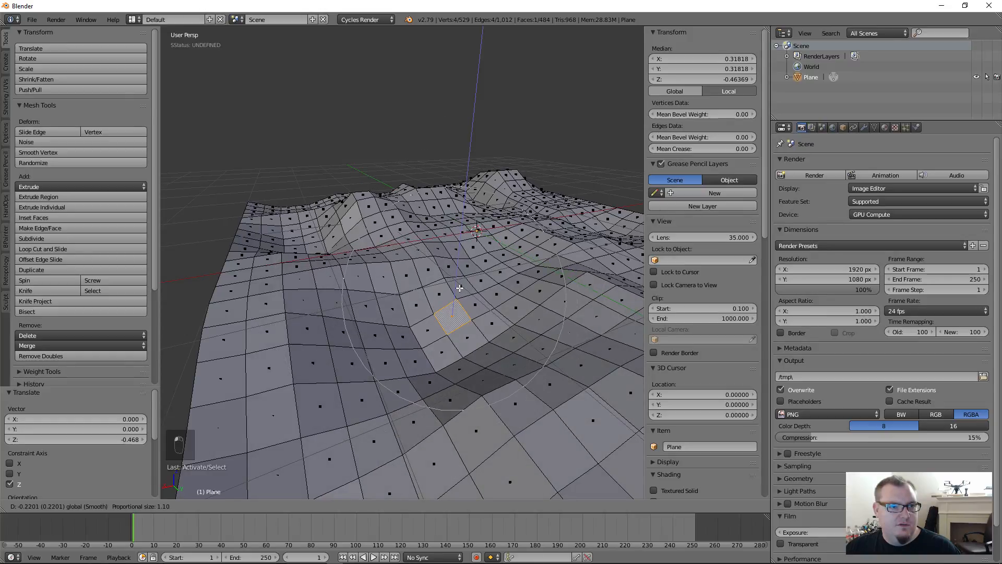
click(460, 288)
- Select the face at X 0.045, Y 0.591 and lower it along Z with proportional size 1.10
middle_drag(460, 288, 502, 348)
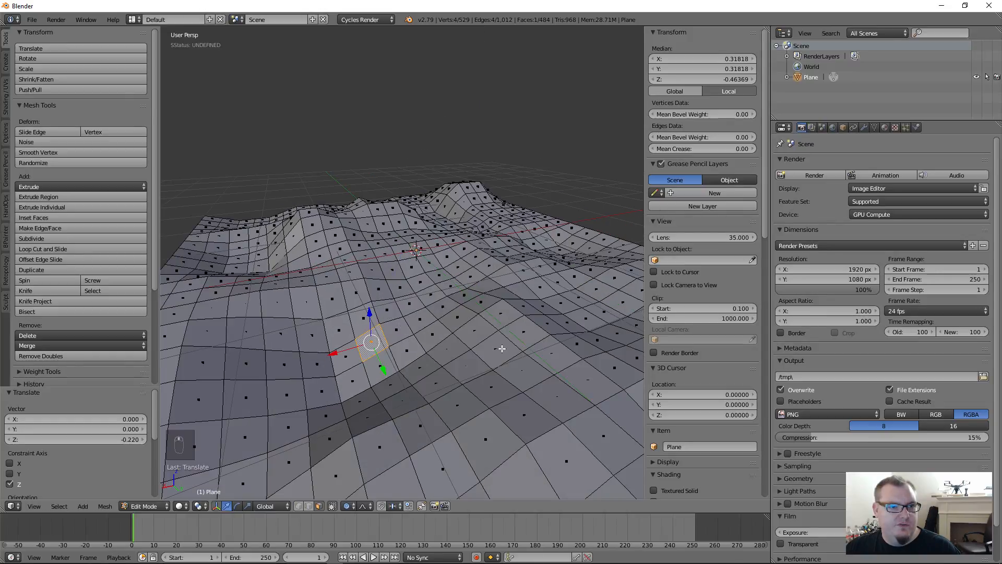
right_click(502, 348)
key(g)
key(z)
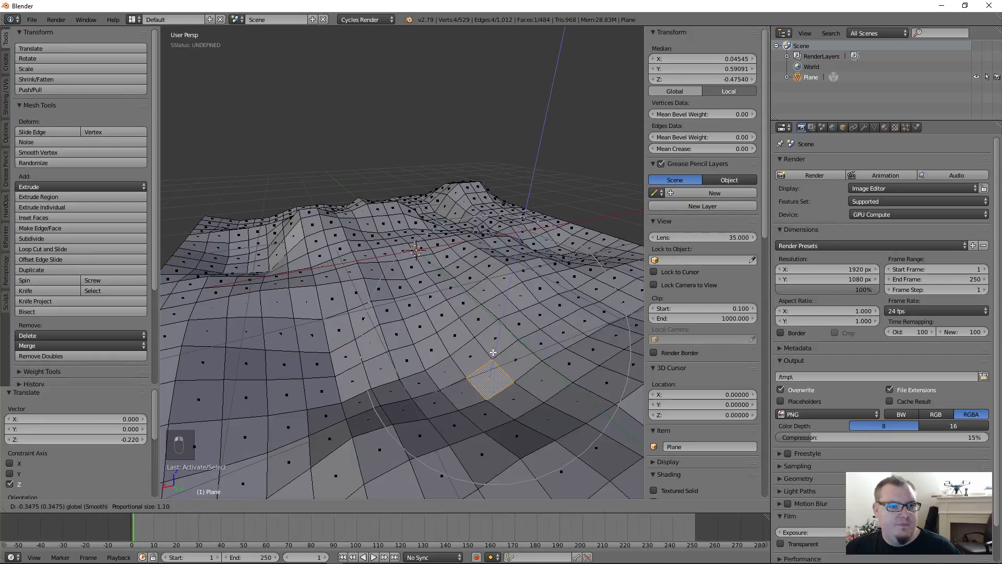
click(493, 352)
- Select the face at X -0.136, Y -0.129 and lower it about 0.256 along Z with its surroundings
middle_drag(492, 352, 416, 284)
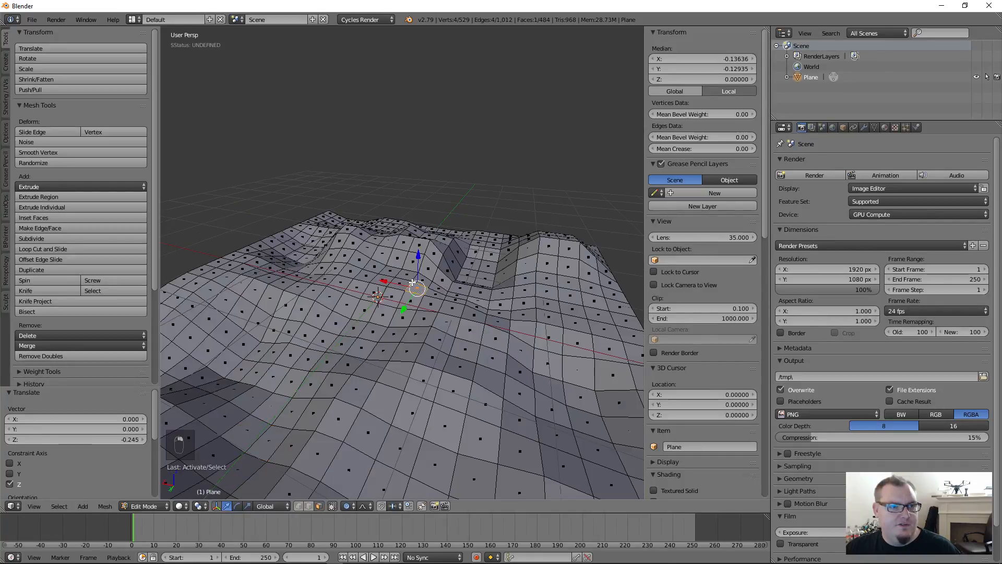
right_click(416, 284)
key(g)
key(z)
scroll(420, 272, down, 1)
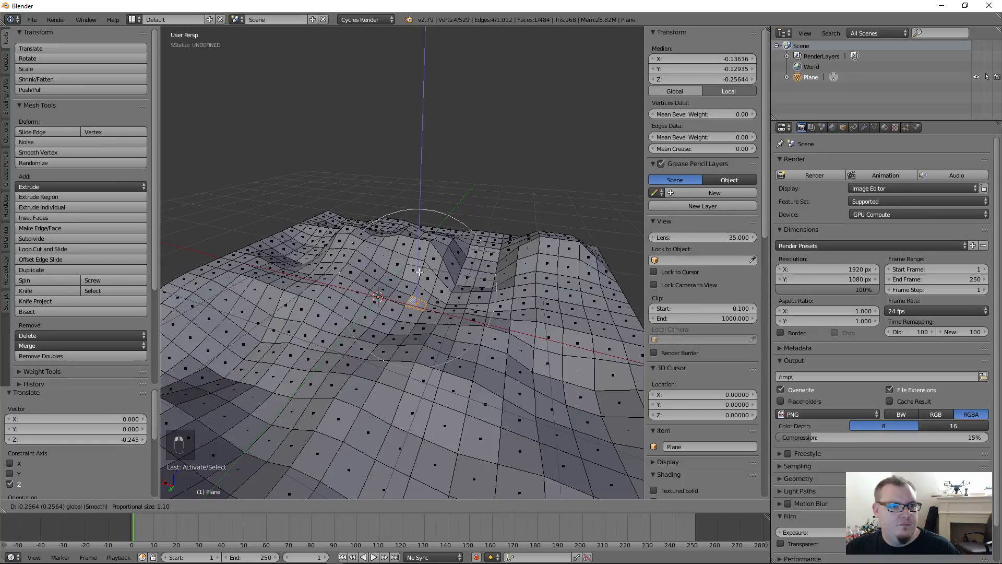
click(419, 271)
- Select the face at X -0.318, Y 0.409 and lower it about 0.427 along Z with its surroundings
right_click(413, 413)
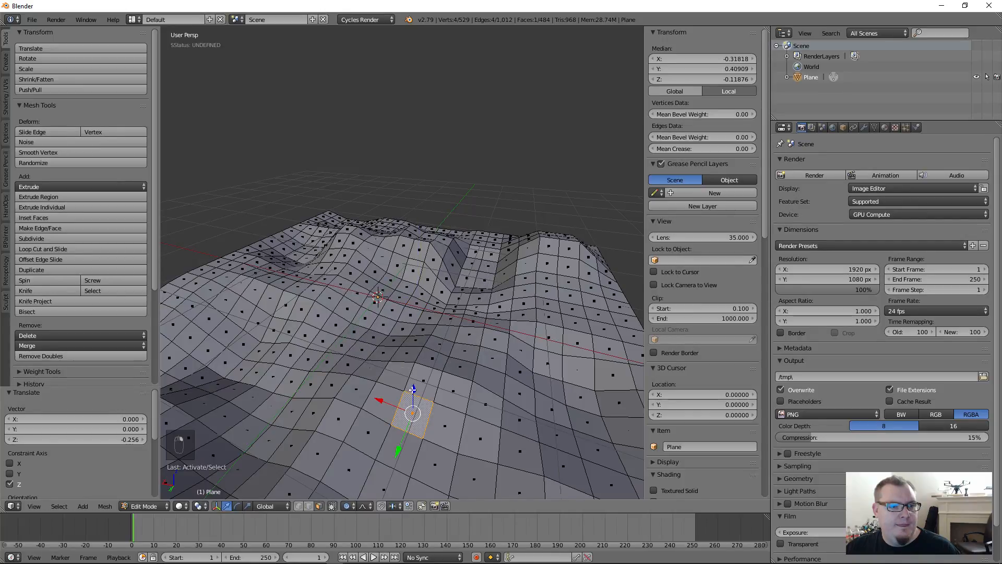
key(g)
key(z)
scroll(407, 417, up, 2)
click(404, 418)
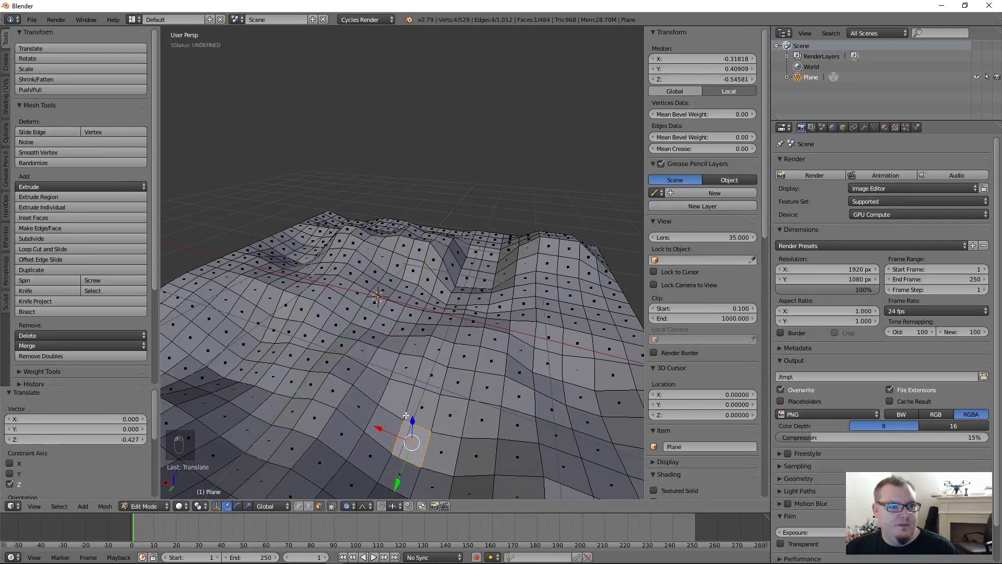
- Select the face at X -0.864, Y 0.773 near the corner and raise it about 0.446 along Z with its surroundings
middle_drag(409, 420, 408, 324)
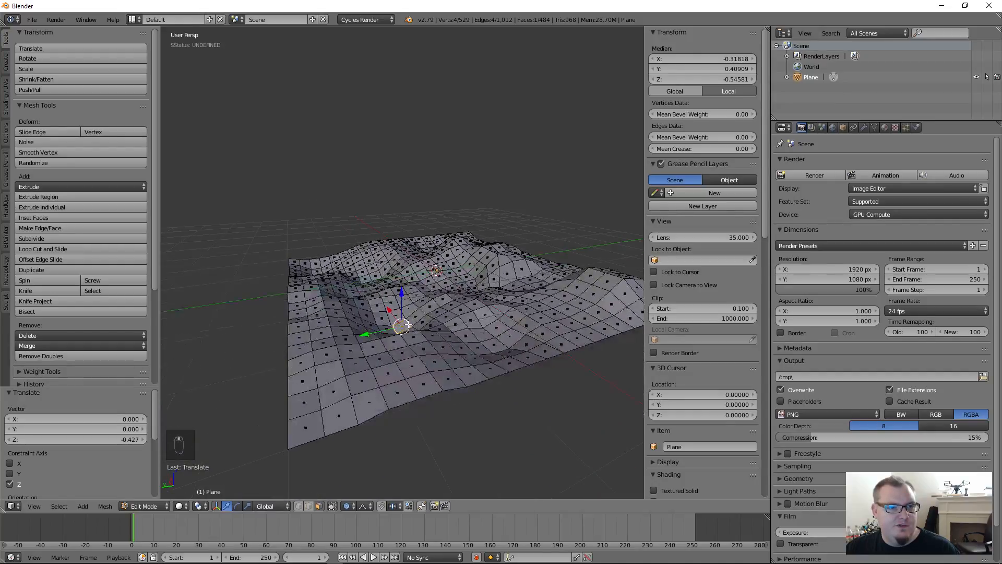
right_click(353, 392)
key(g)
key(z)
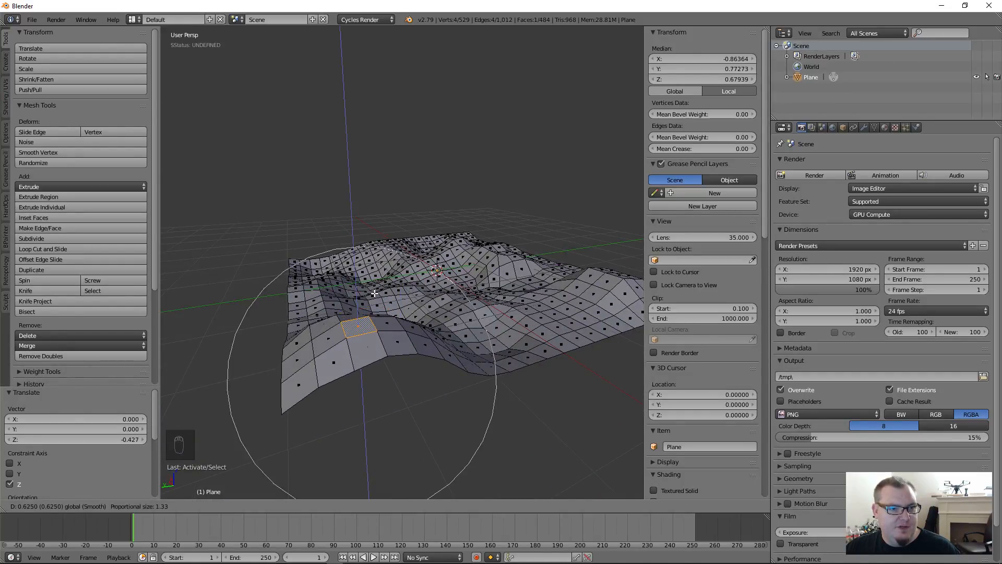
scroll(374, 300, down, 4)
click(374, 310)
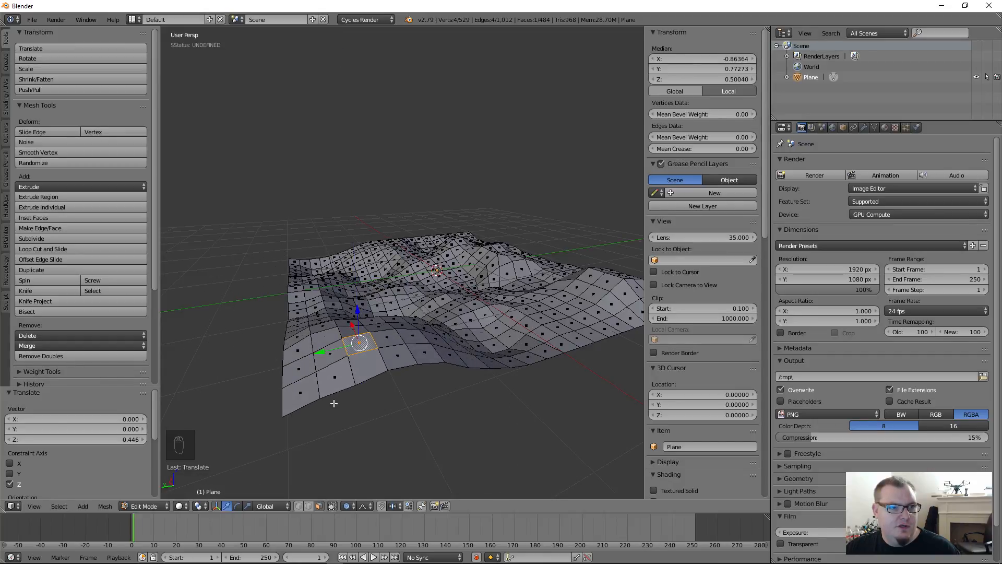
- Select the face at X -0.864, Y -0.227 and lower it about 0.222 along Z with proportional size 1.10
middle_drag(439, 327, 335, 341)
middle_drag(402, 360, 357, 359)
right_click(297, 375)
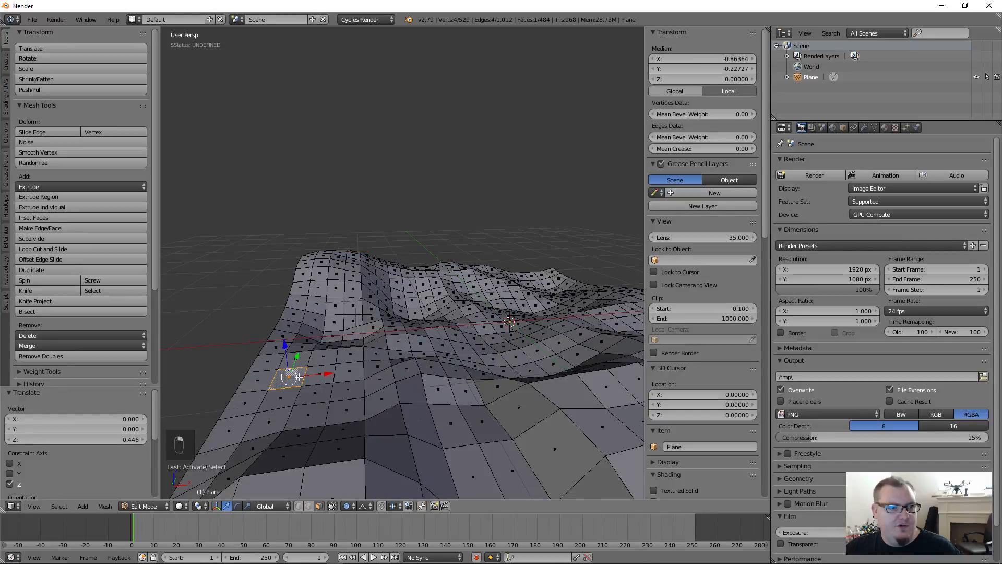
key(g)
key(z)
scroll(286, 364, up, 3)
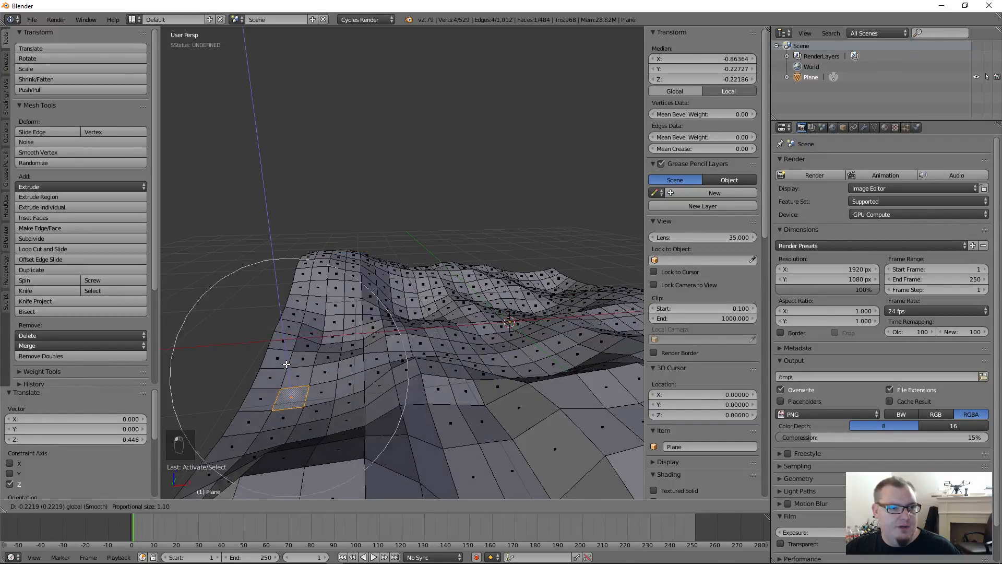
click(286, 363)
- Select the face at X 0.227, Y -0.955 on the negative Y edge and raise it about 0.402 along Z with its surroundings
middle_drag(286, 364, 448, 365)
right_click(541, 457)
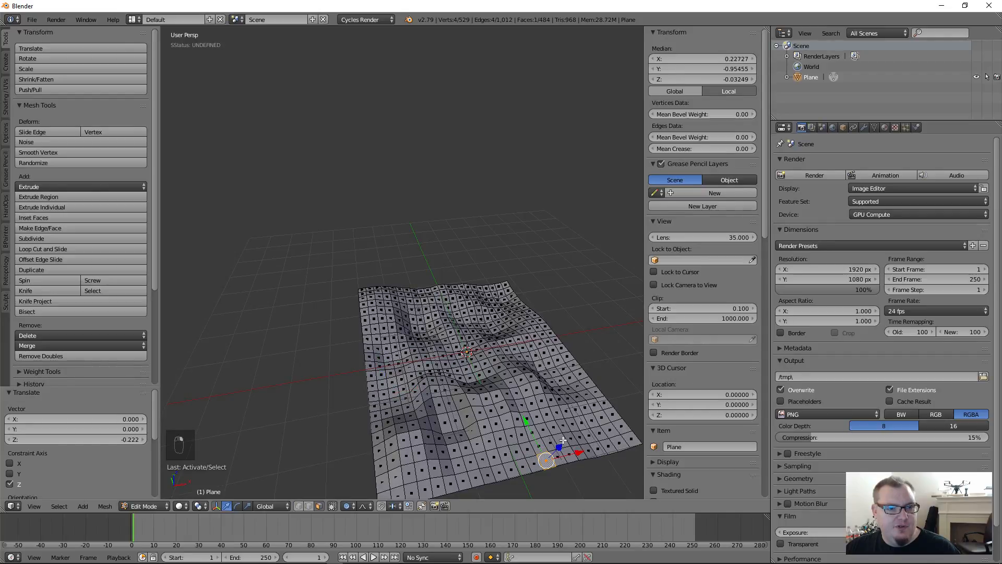
drag(556, 448, 569, 428)
scroll(522, 412, down, 1)
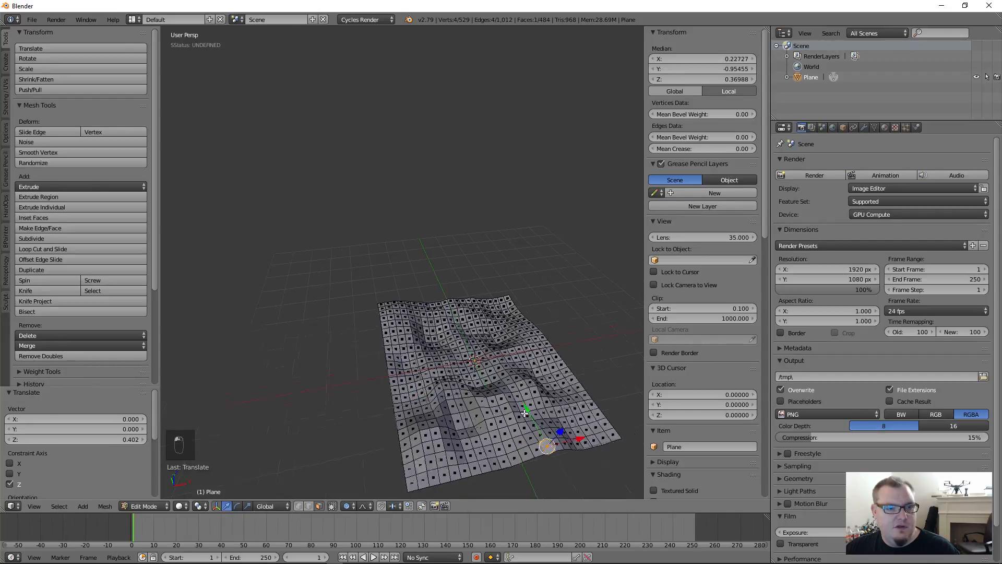
- Switch the terrain plane to Object Mode and examine its overall shape
middle_drag(486, 396, 470, 315)
scroll(470, 380, up, 5)
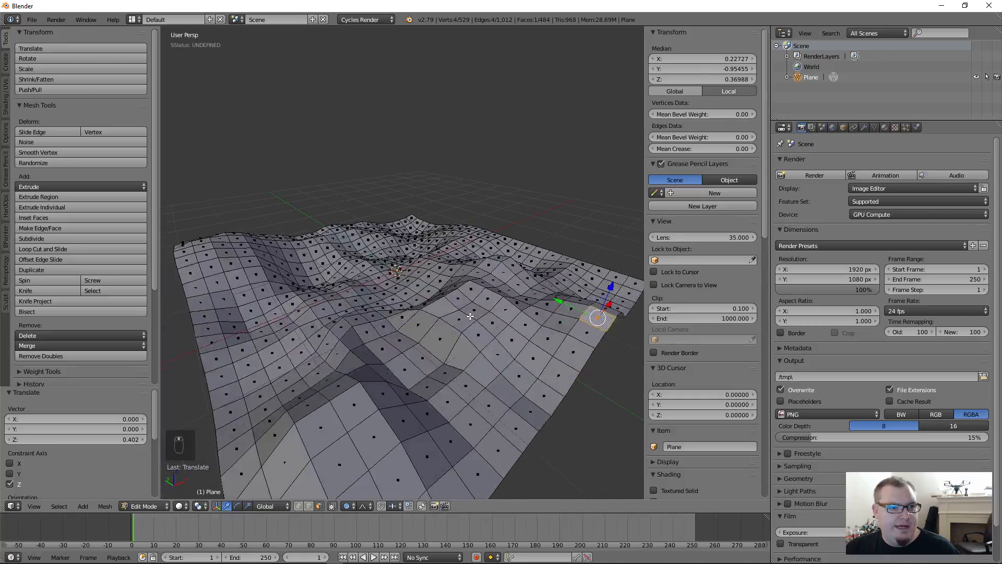
click(149, 505)
click(157, 490)
scroll(469, 308, down, 4)
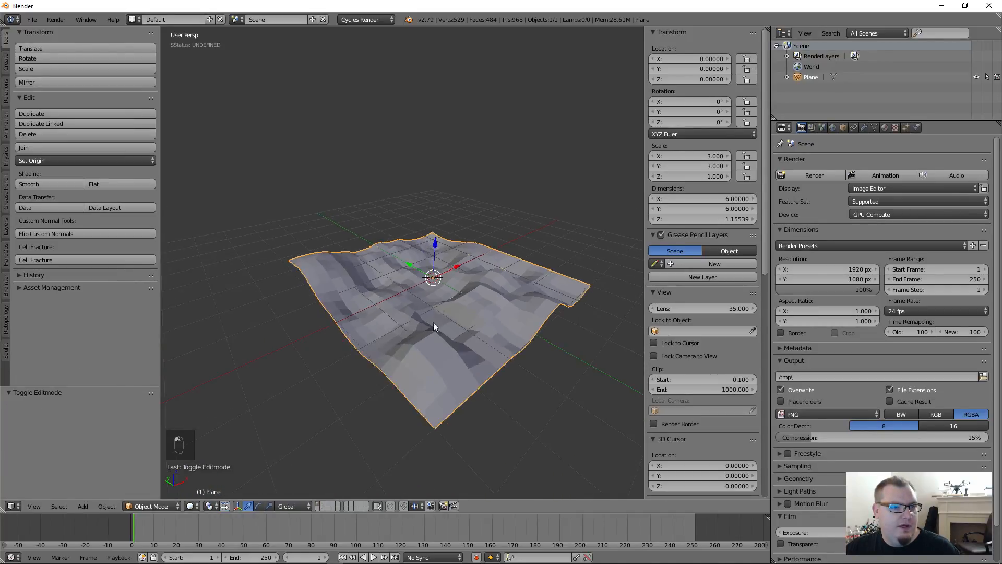
middle_drag(433, 321, 480, 309)
scroll(402, 331, up, 2)
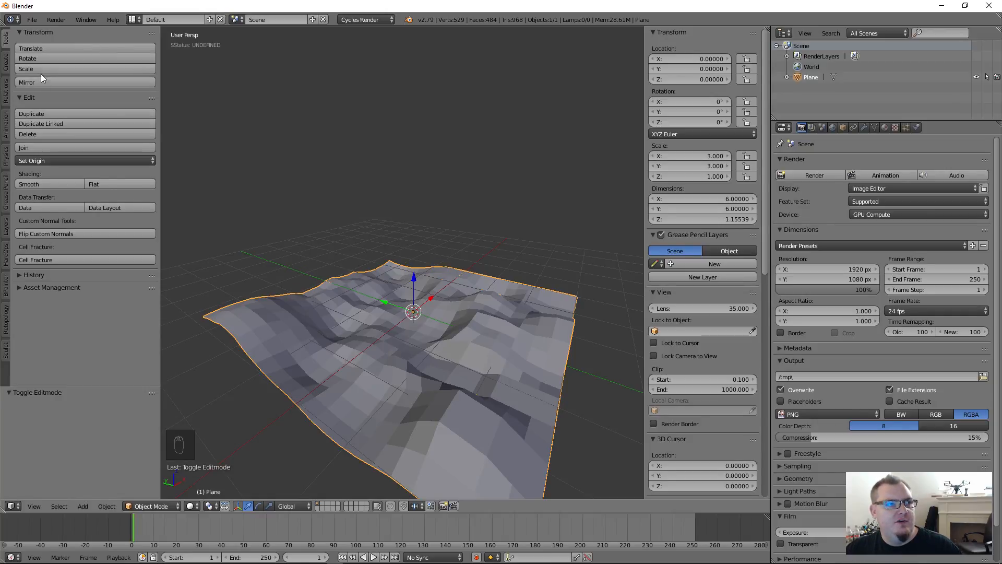
- Add a 32-vertex cylinder with radius 1 and depth 2 at the terrain's centre, and switch the manipulator to scale
click(8, 65)
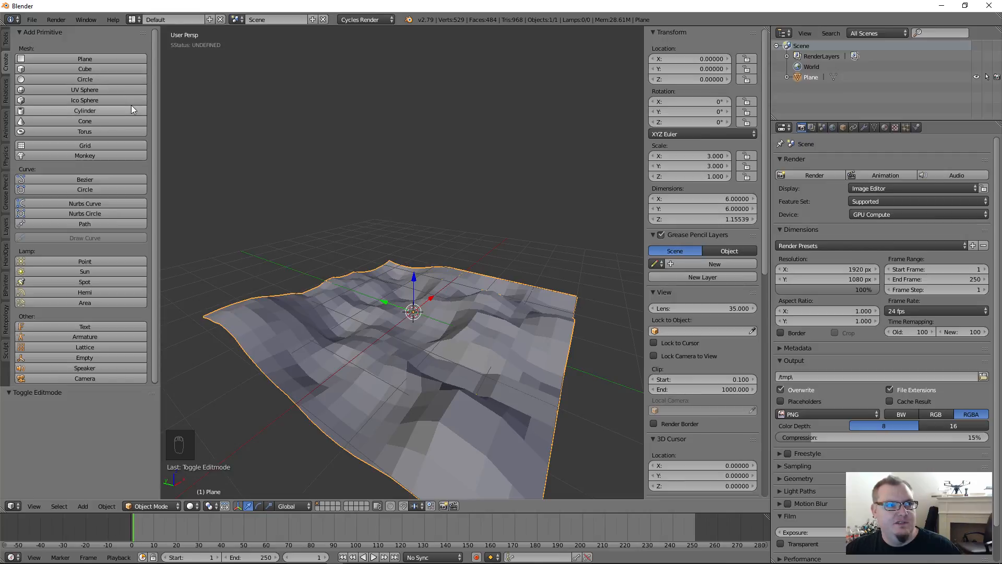
click(69, 110)
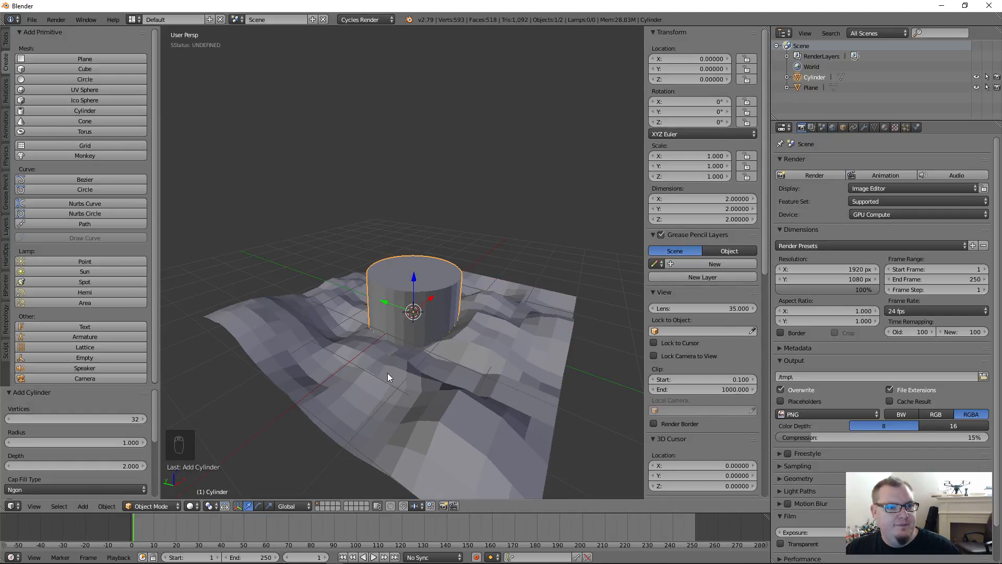
mouse_move(387, 373)
middle_down()
mouse_move(431, 346)
mouse_move(427, 236)
mouse_move(420, 283)
mouse_move(437, 333)
mouse_move(432, 361)
middle_up()
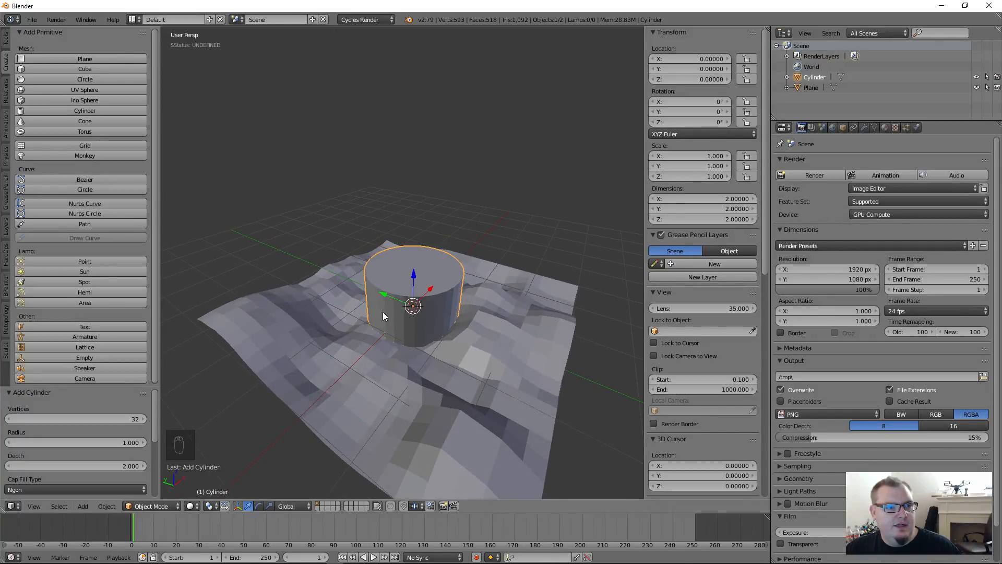
click(270, 505)
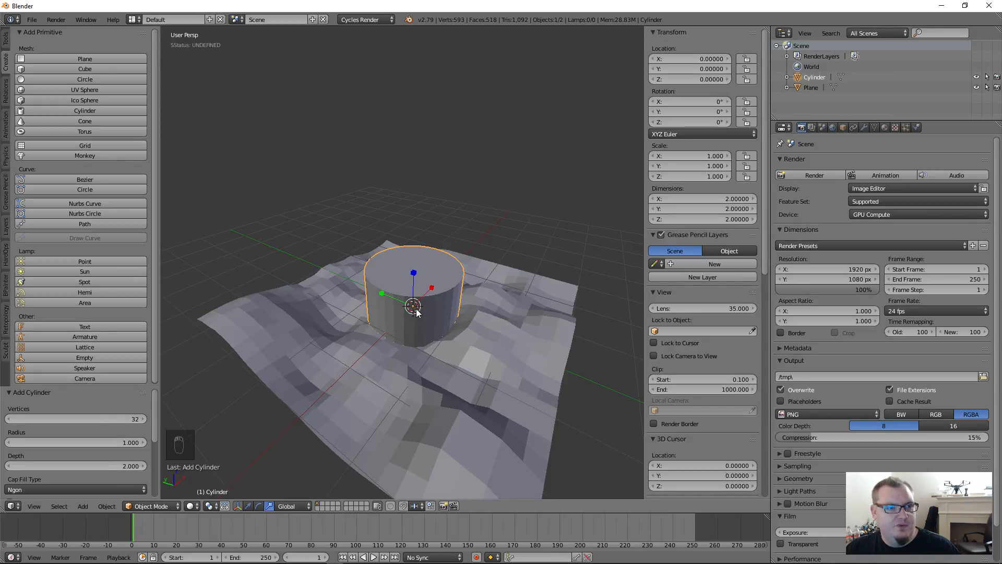
- Narrow the cylinder by setting its X and Y scale to 0.3
drag(431, 289, 395, 301)
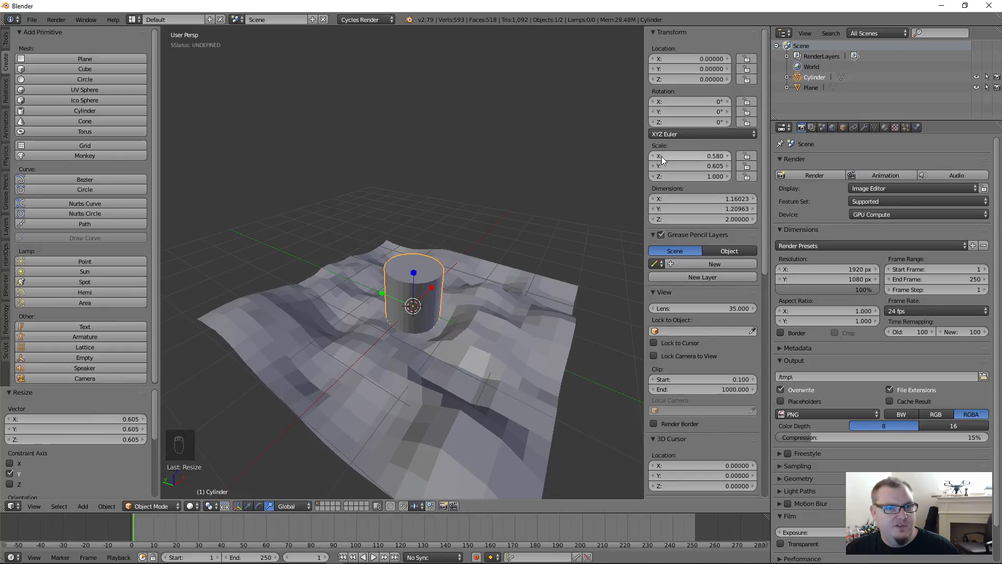
click(703, 157)
text(3)
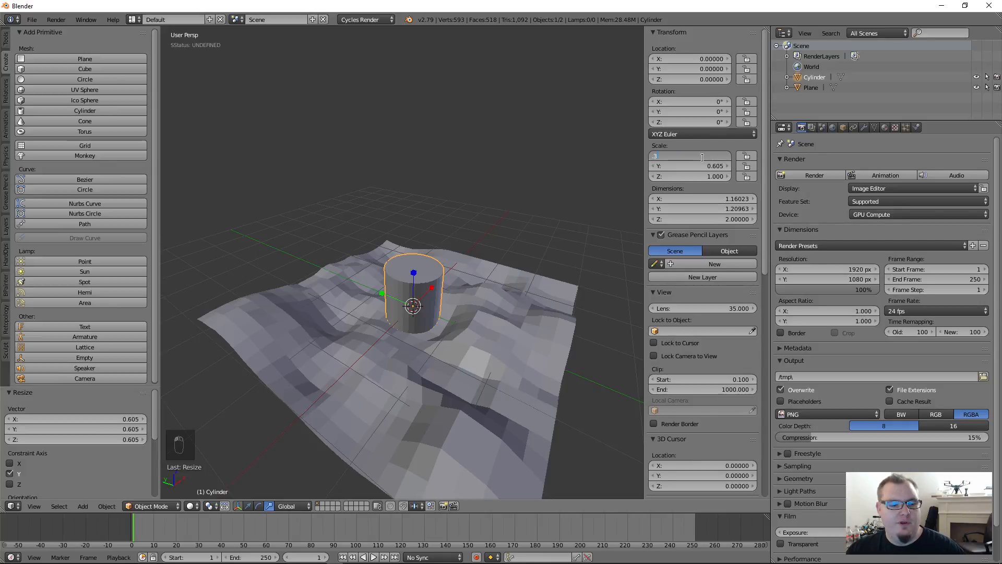
key(Return)
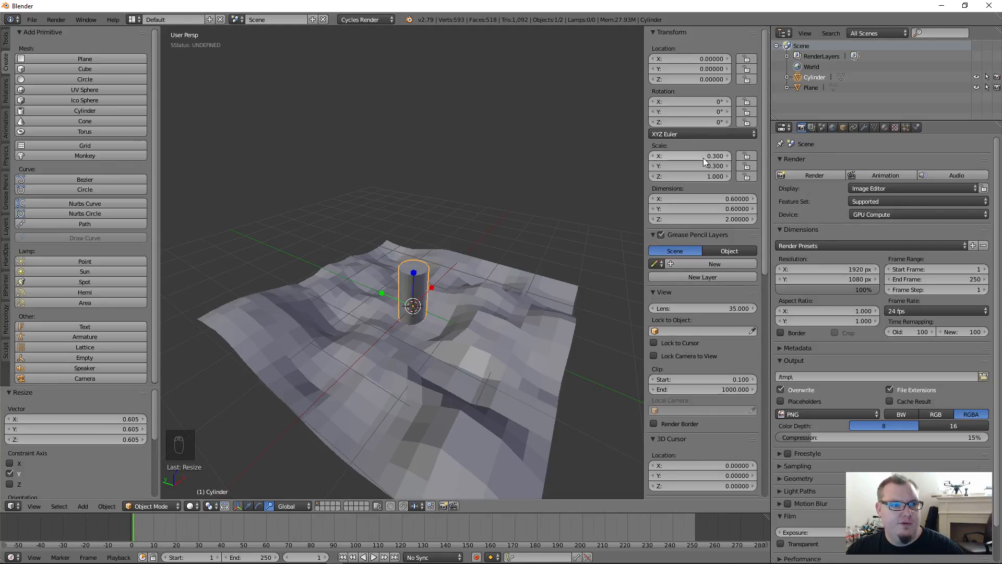
- Move the cylinder up about 0.557 along Z so that more of it stands above the terrain
scroll(549, 249, up, 3)
middle_drag(549, 249, 390, 369)
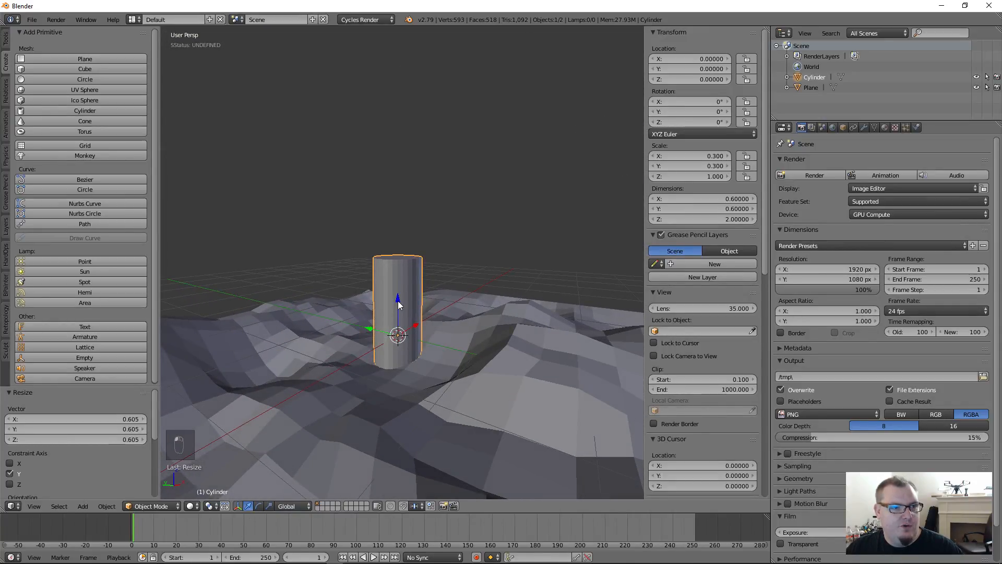
drag(397, 297, 401, 258)
mouse_move(364, 324)
middle_down()
mouse_move(415, 334)
mouse_move(418, 314)
mouse_move(377, 327)
middle_up()
scroll(422, 255, up, 2)
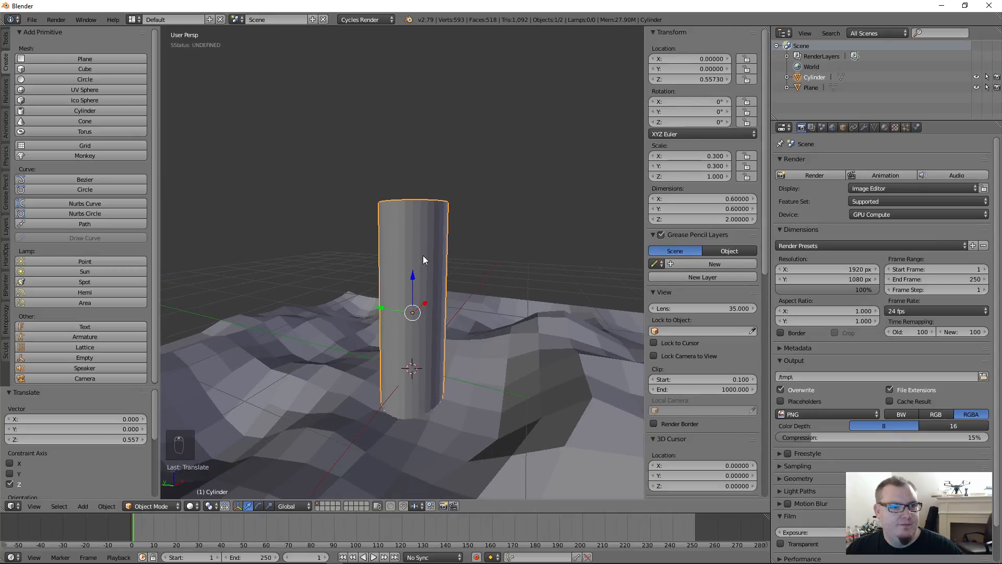
- Enter Edit Mode on the cylinder, deselect all of its geometry, and set the selection mode to edges
click(165, 505)
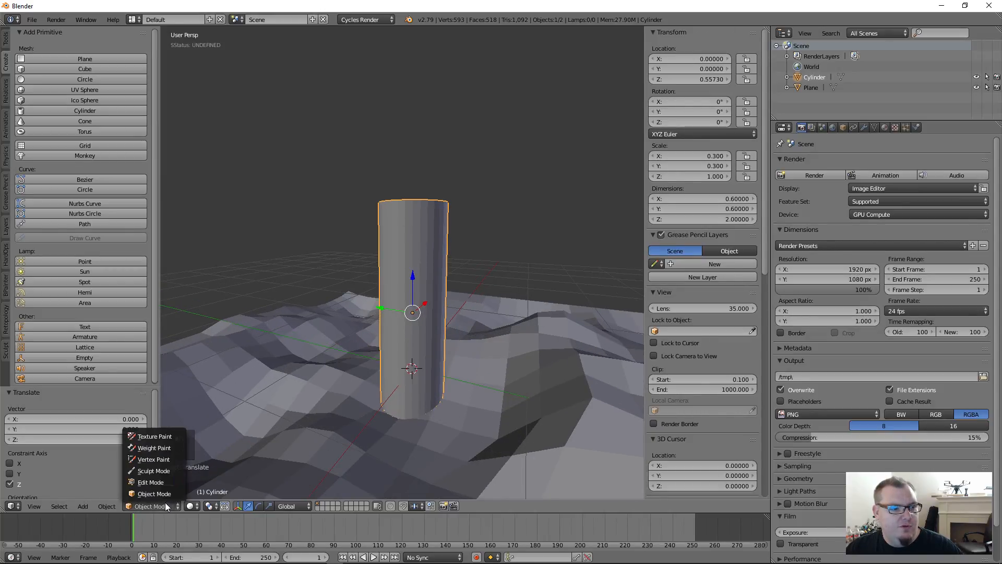
click(150, 481)
middle_drag(399, 264, 398, 298)
scroll(405, 214, up, 3)
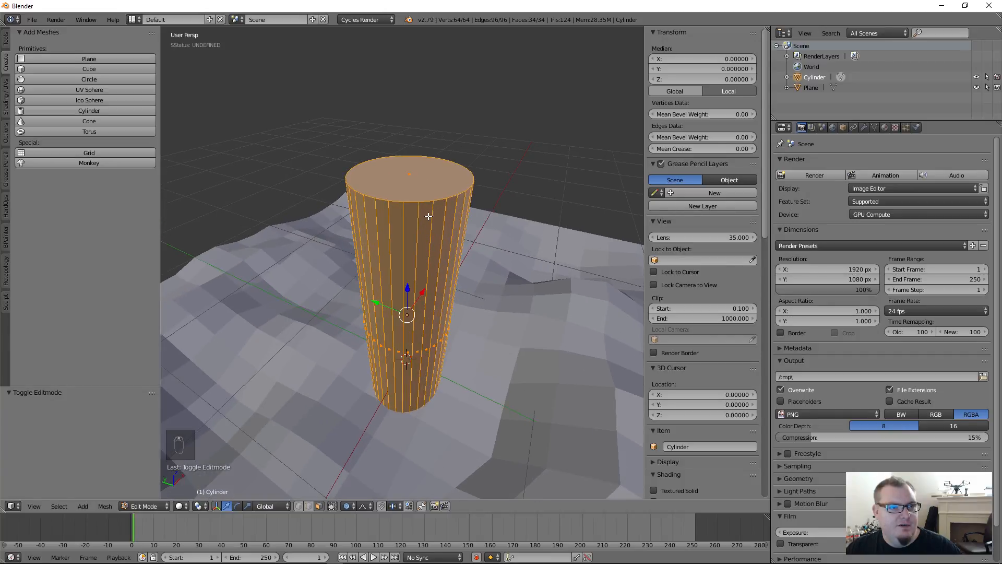
middle_drag(405, 214, 412, 209)
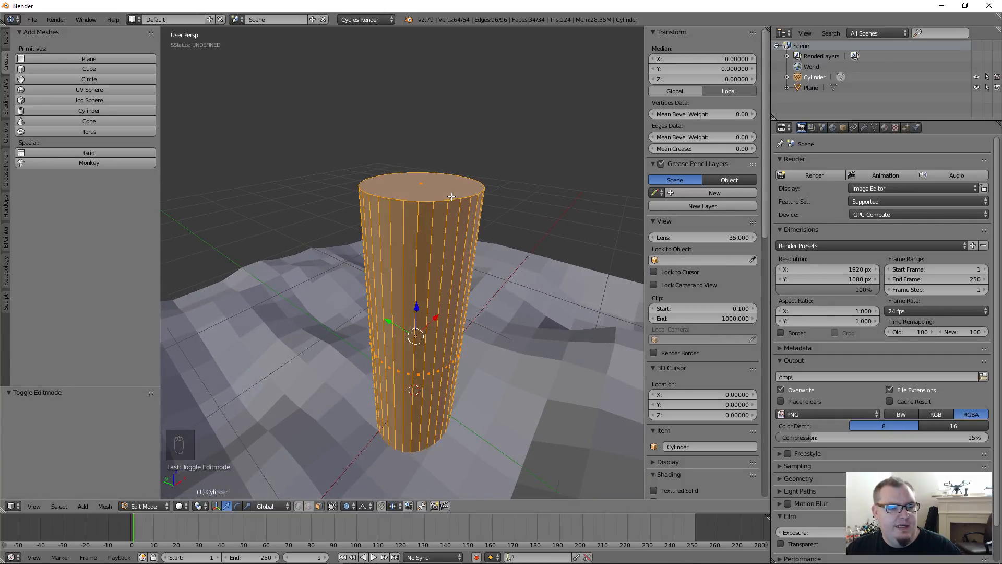
key(a)
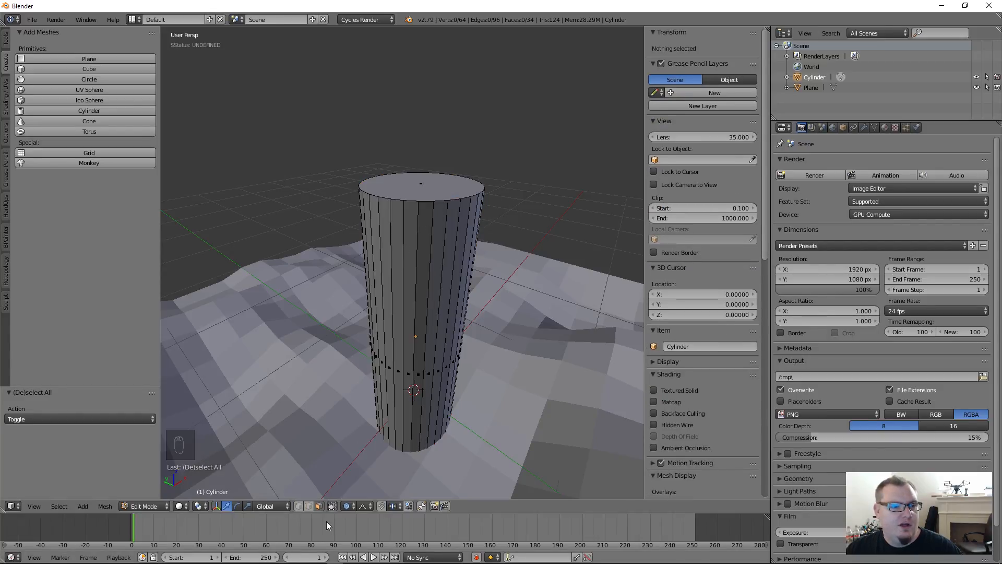
click(310, 506)
click(300, 505)
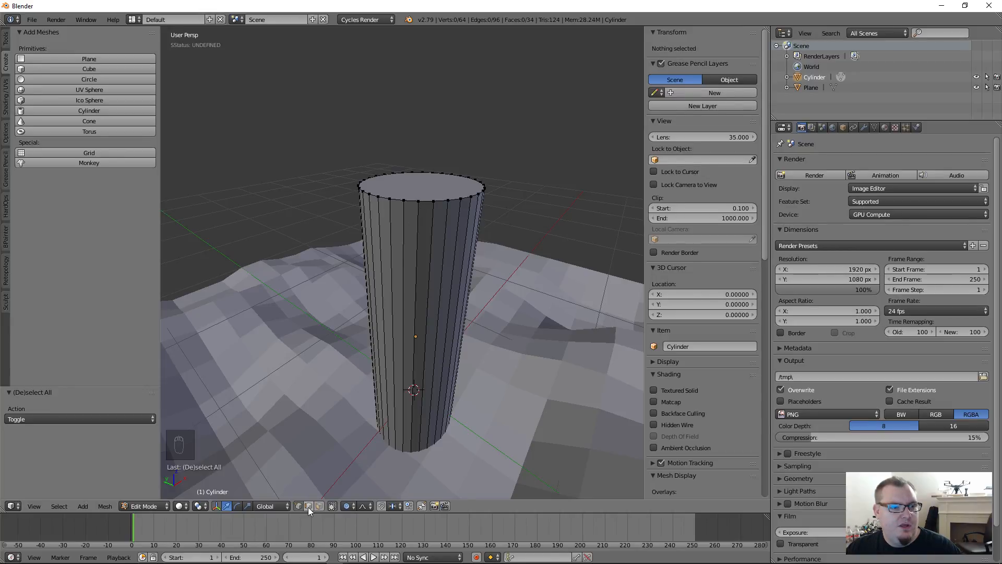
click(308, 506)
- Try selecting six adjoining edges of the cylinder's top rim one by one, and clear the selection
middle_drag(427, 261, 413, 291)
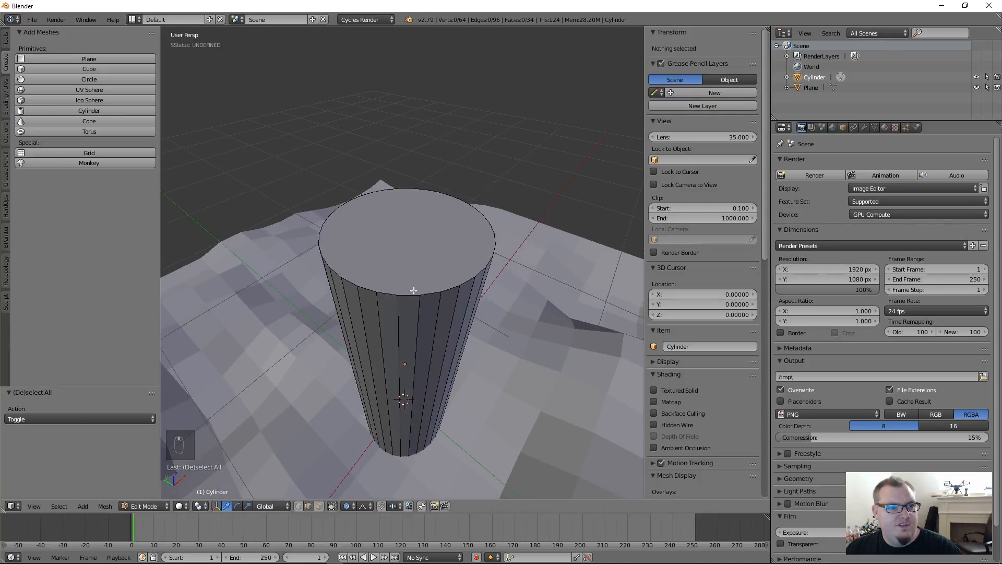
click(411, 295)
shift+click(429, 293)
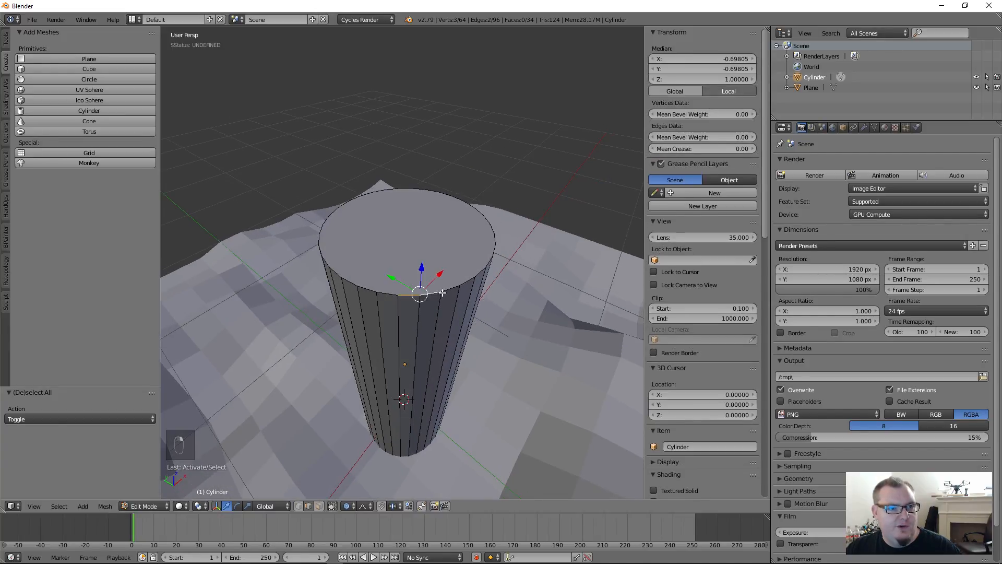
shift+click(447, 289)
shift+click(466, 282)
shift+click(482, 268)
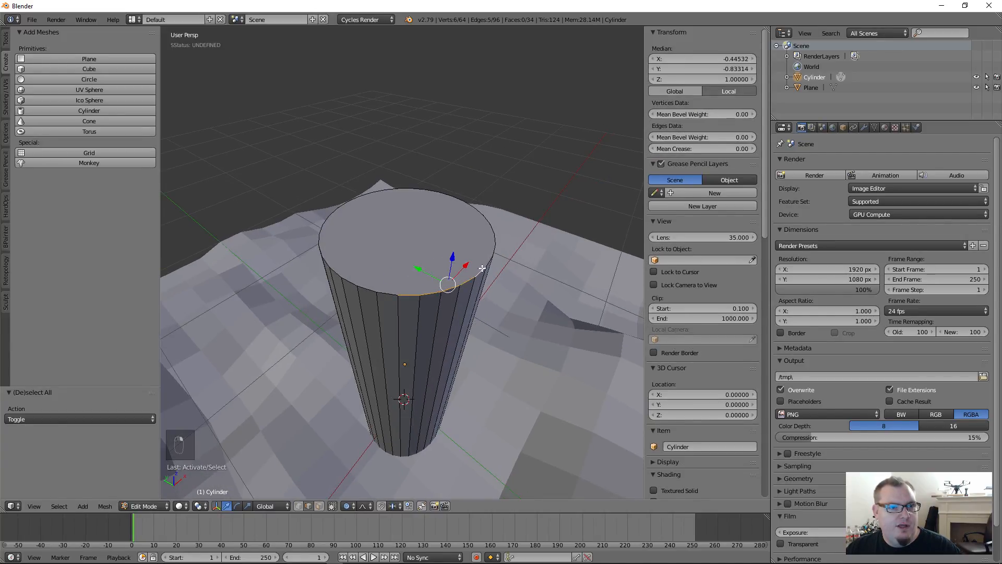
shift+click(489, 262)
middle_drag(440, 323, 393, 361)
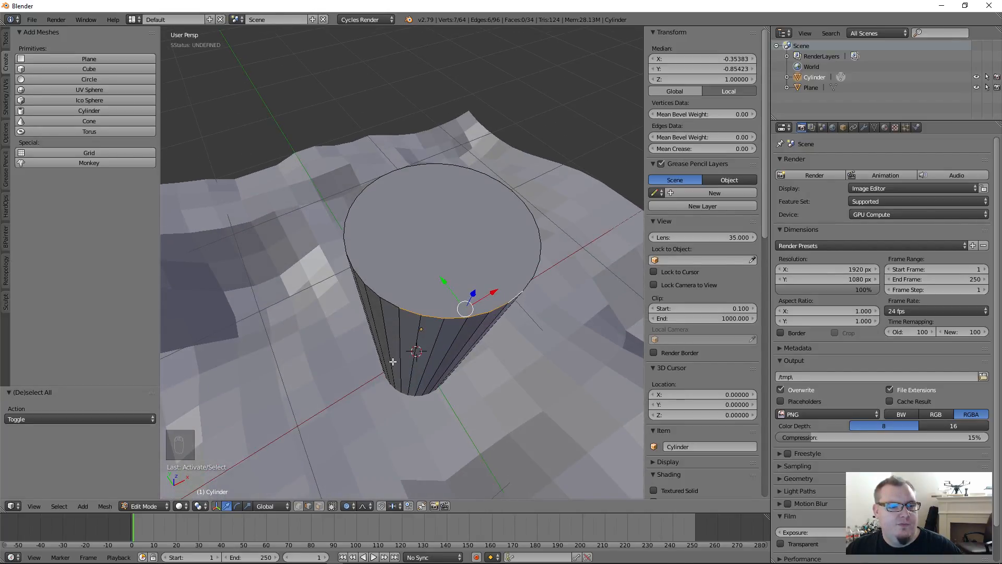
key(a)
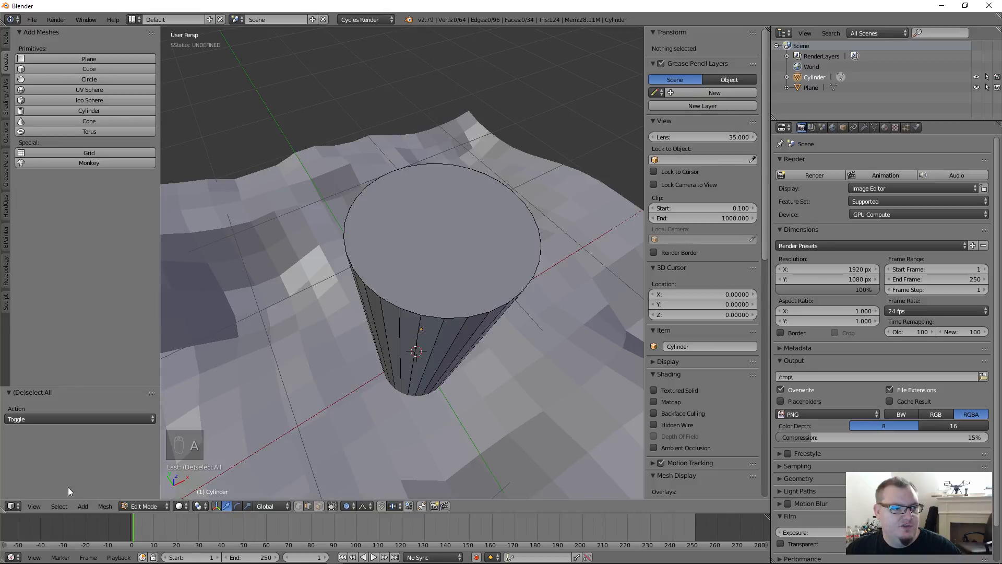
- Use Circle Select with an enlarged circle to select the edges around the cylinder's top rim
click(59, 506)
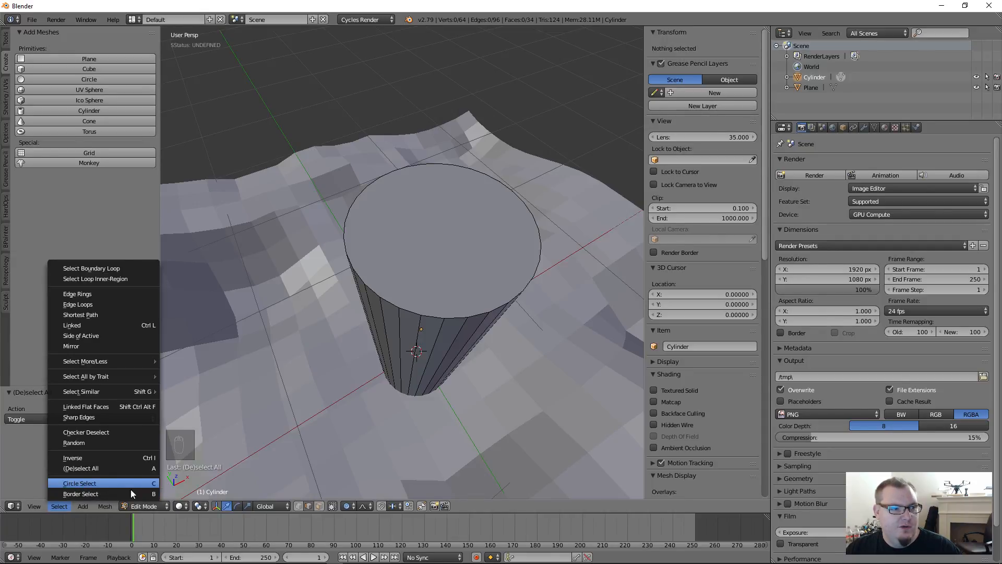
click(89, 483)
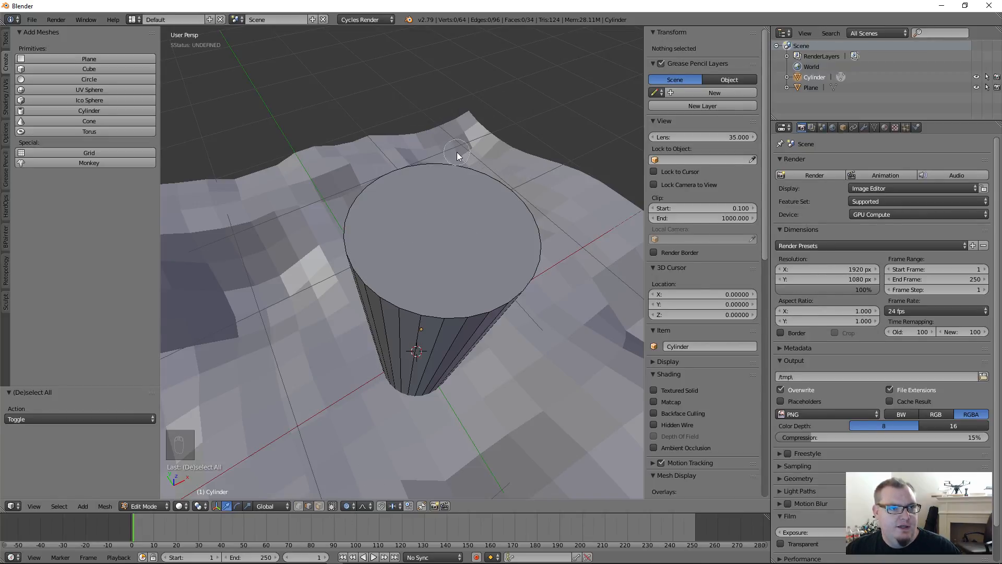
scroll(458, 151, up, 2)
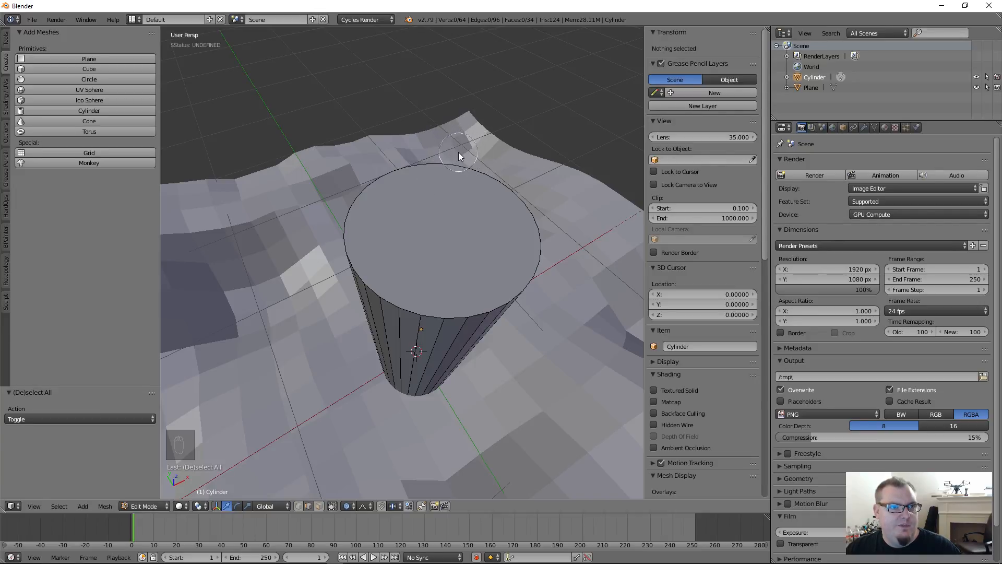
mouse_move(496, 315)
mouse_down()
mouse_move(518, 270)
mouse_move(515, 197)
mouse_move(449, 170)
mouse_move(368, 178)
mouse_move(342, 230)
mouse_move(361, 273)
mouse_move(393, 294)
mouse_move(457, 305)
mouse_move(552, 286)
mouse_up()
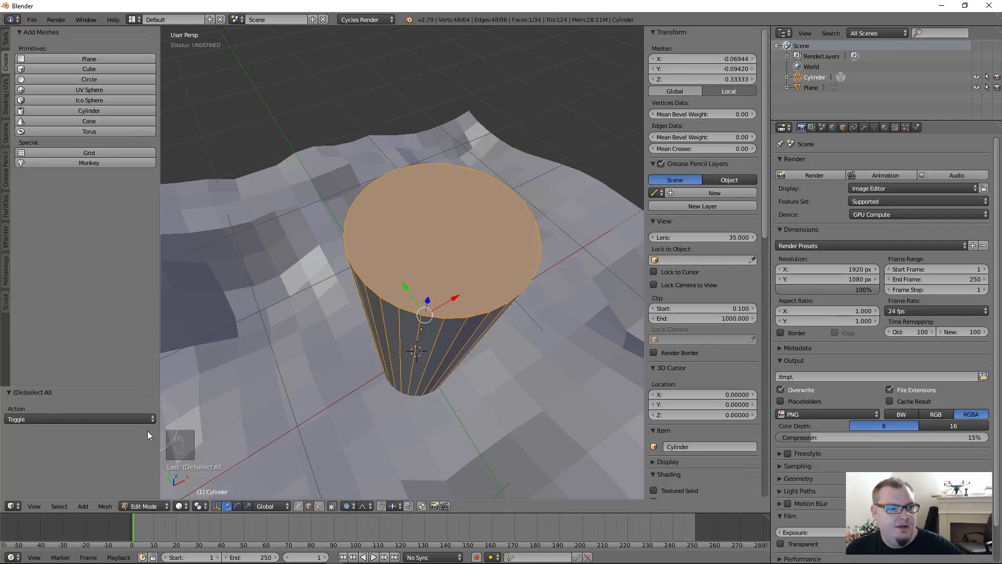
right_click(430, 173)
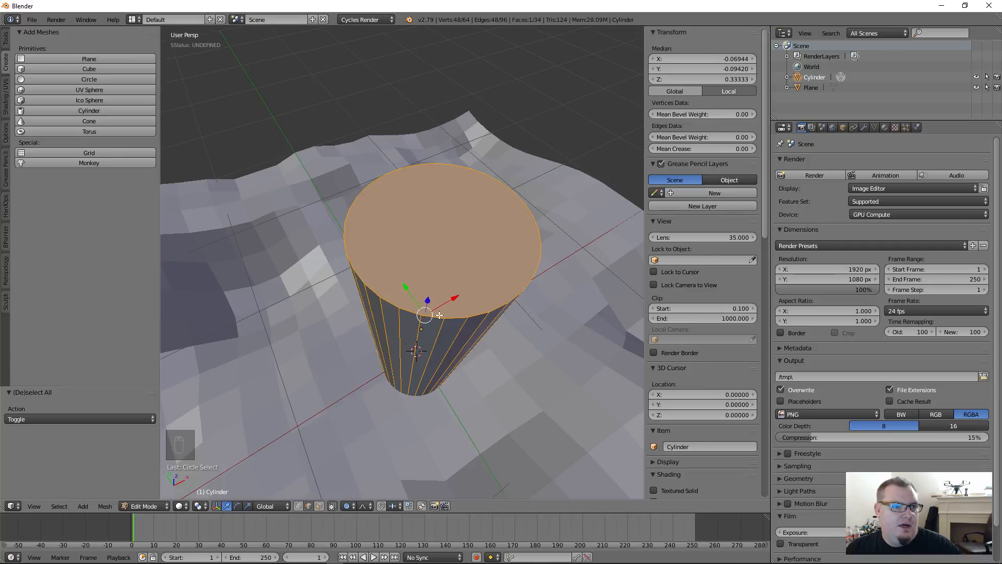
- With Circle Select, deselect the vertical edges along one side of the cylinder, reselect some, and deselect them again
middle_drag(449, 347, 436, 302)
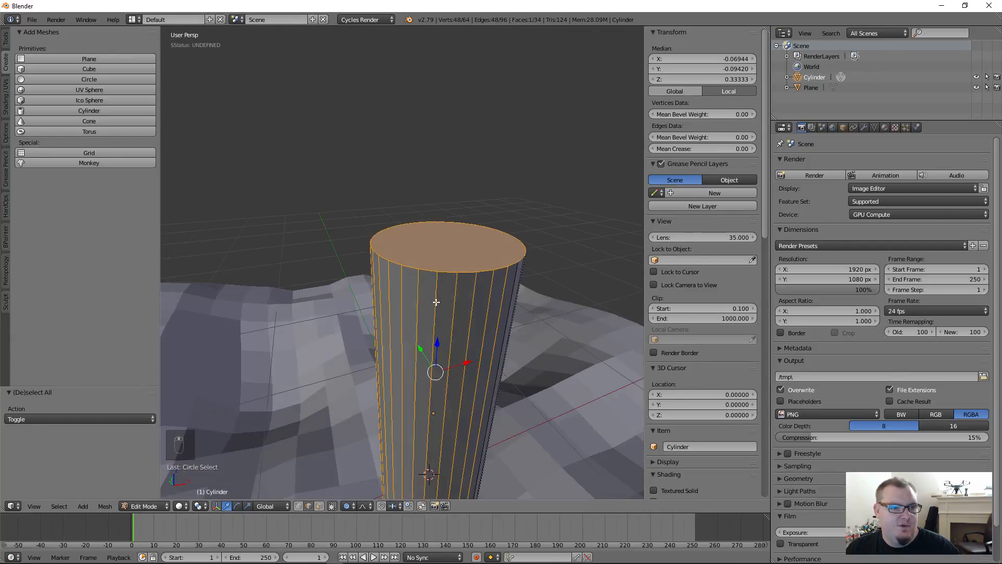
scroll(334, 352, down, 8)
middle_drag(333, 374, 360, 345)
scroll(360, 345, up, 6)
scroll(360, 345, up, 2)
scroll(360, 345, down, 2)
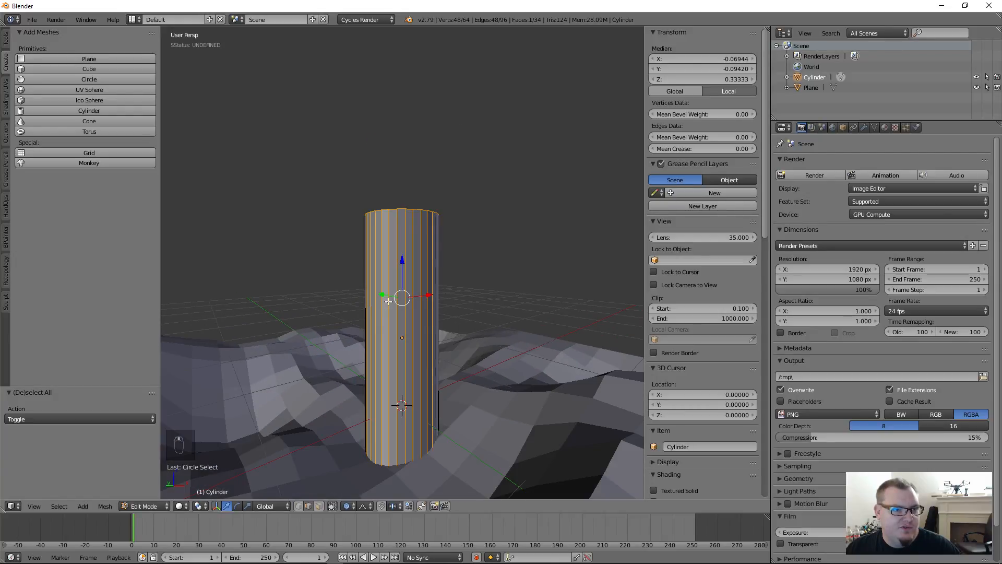
click(59, 506)
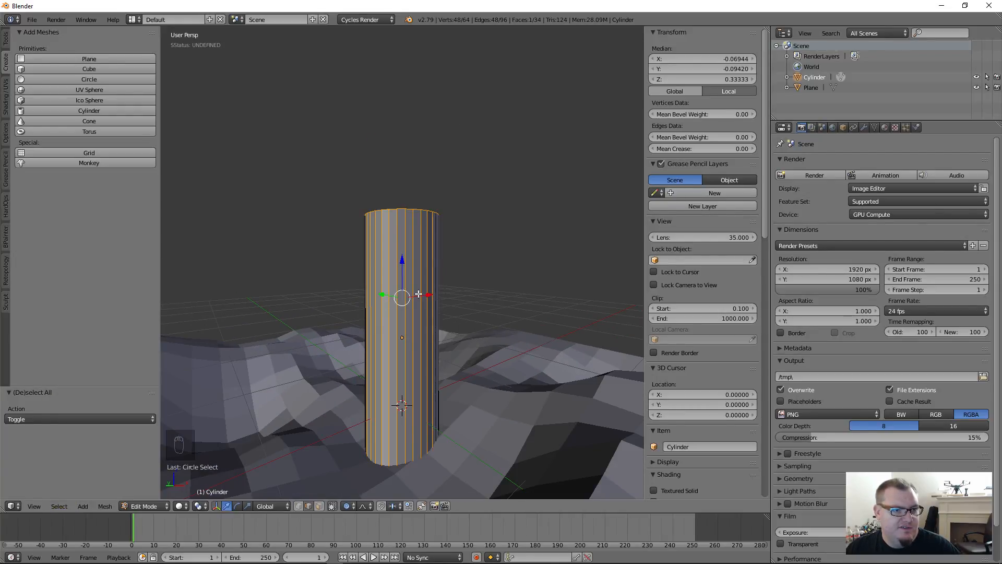
key(c)
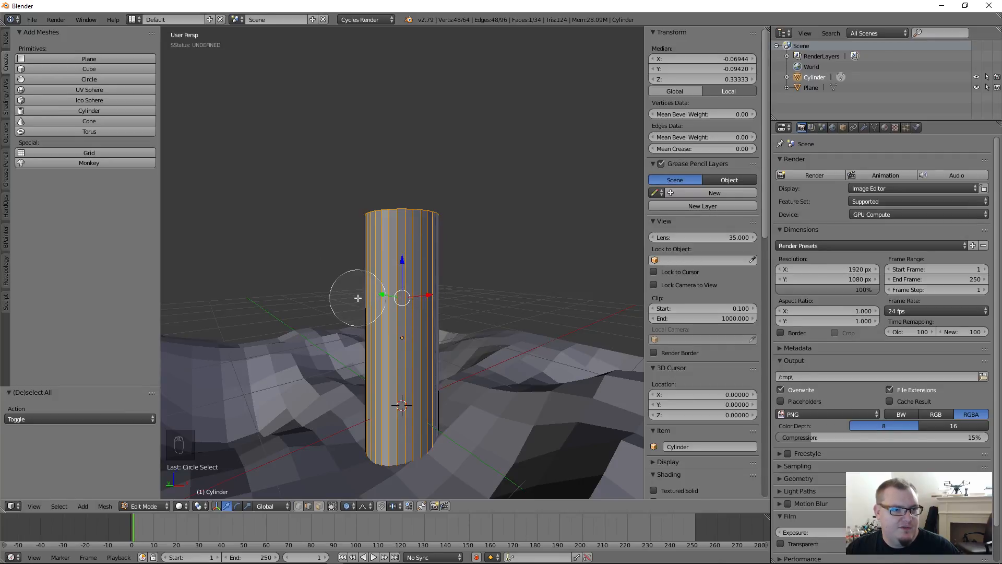
mouse_move(357, 297)
middle_down()
mouse_move(401, 279)
mouse_move(425, 291)
middle_up()
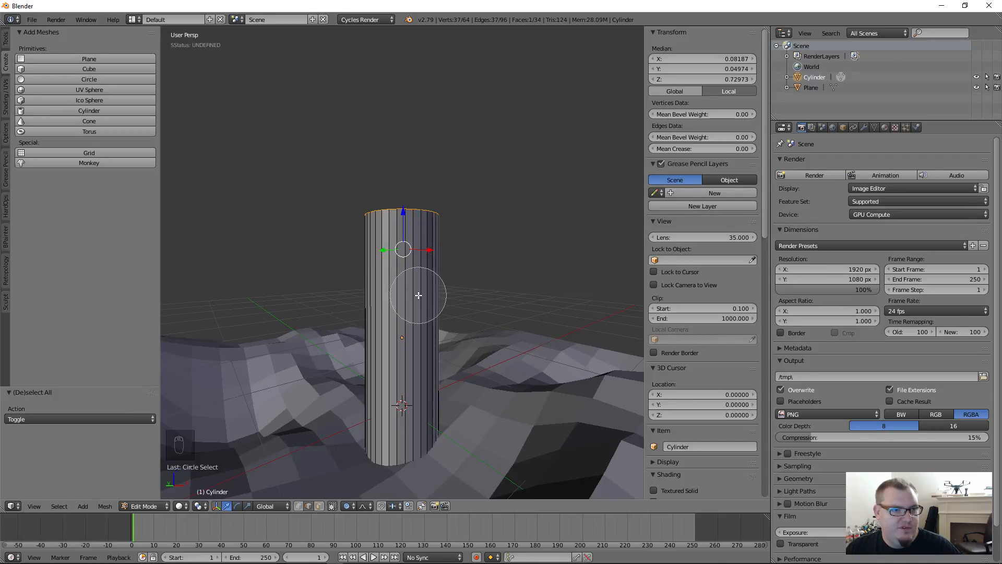
drag(427, 297, 399, 288)
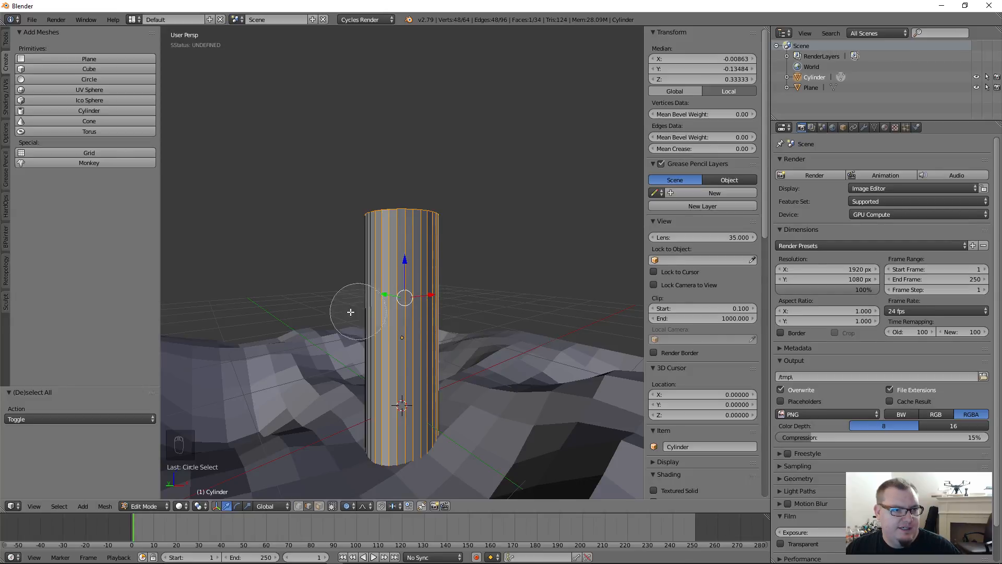
mouse_move(350, 305)
middle_down()
mouse_move(391, 287)
mouse_move(487, 304)
mouse_move(373, 291)
mouse_move(441, 305)
mouse_move(500, 300)
middle_up()
right_click(484, 301)
- Deselect the remaining vertical edges on the cylinder's other side, keeping only the top rim selected
scroll(499, 300, up, 2)
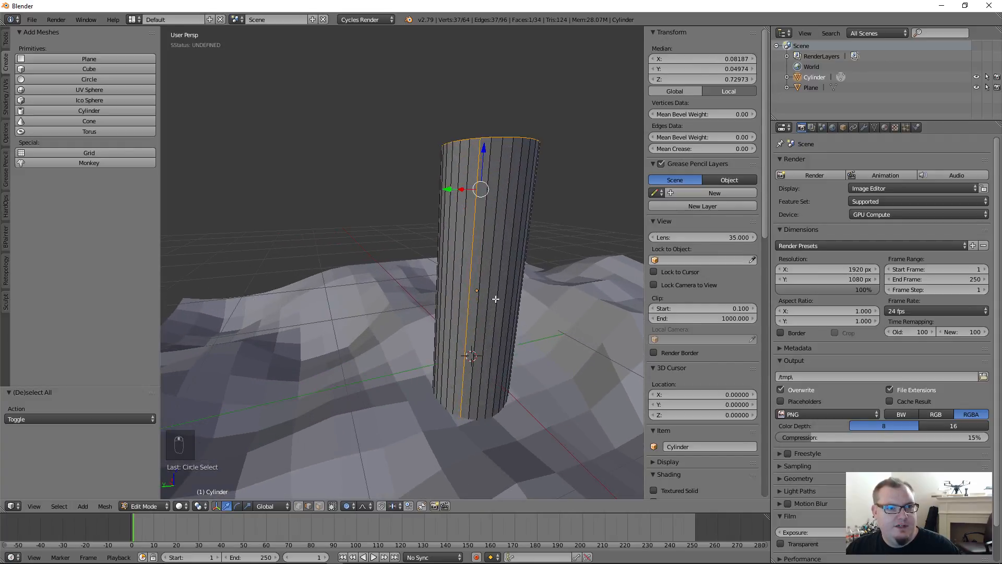
shift+right_click(469, 277)
middle_drag(454, 198, 166, 207)
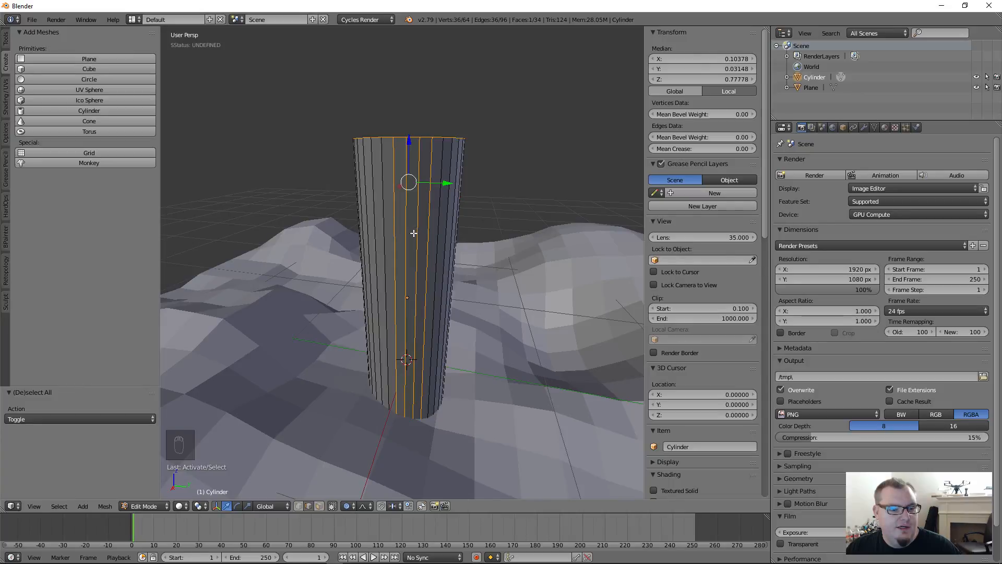
key(c)
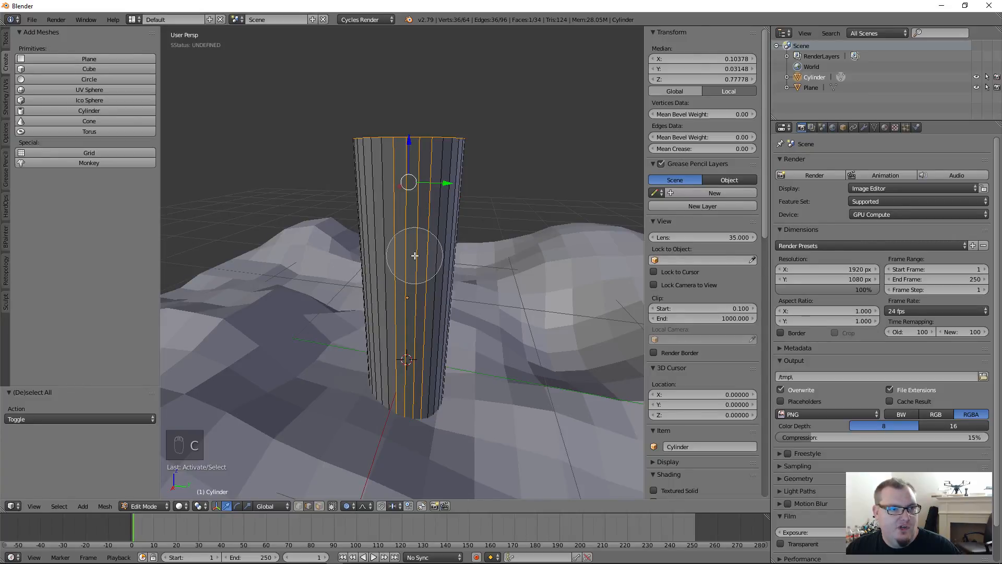
middle_click(414, 255)
right_click(414, 255)
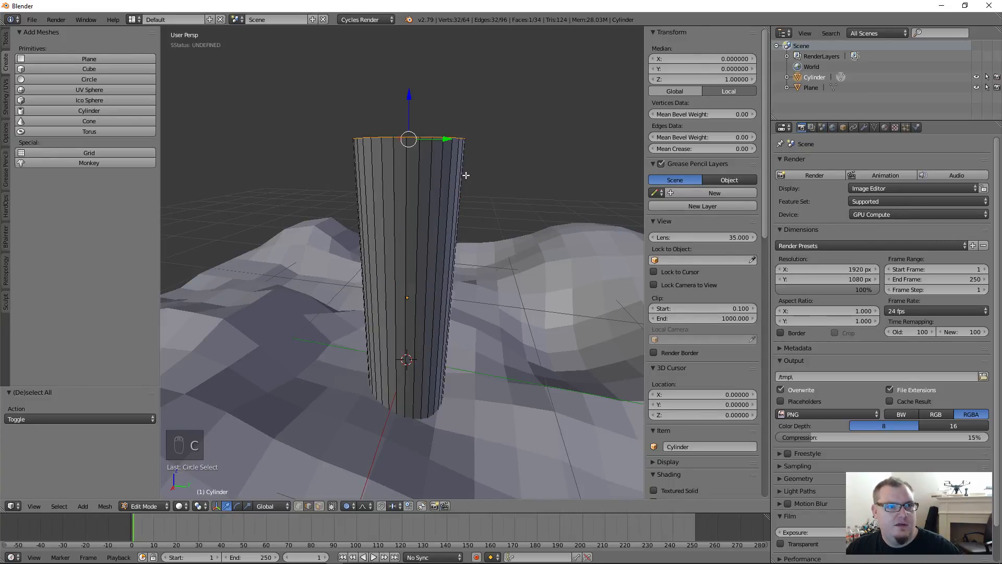
- Set the selection mode to faces with the cylinder's top face selected, and switch the manipulator to scale
middle_drag(454, 194, 444, 261)
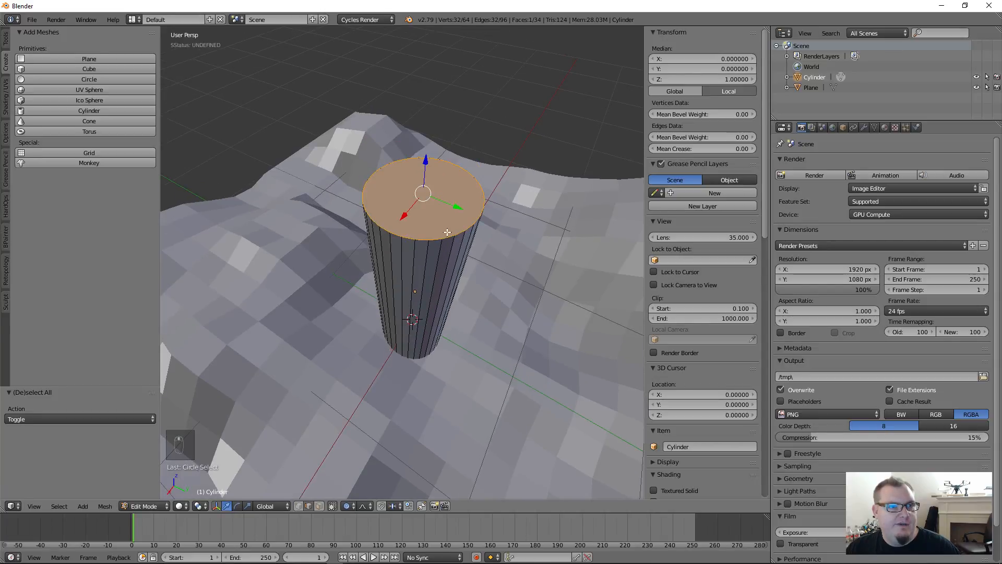
scroll(419, 231, up, 4)
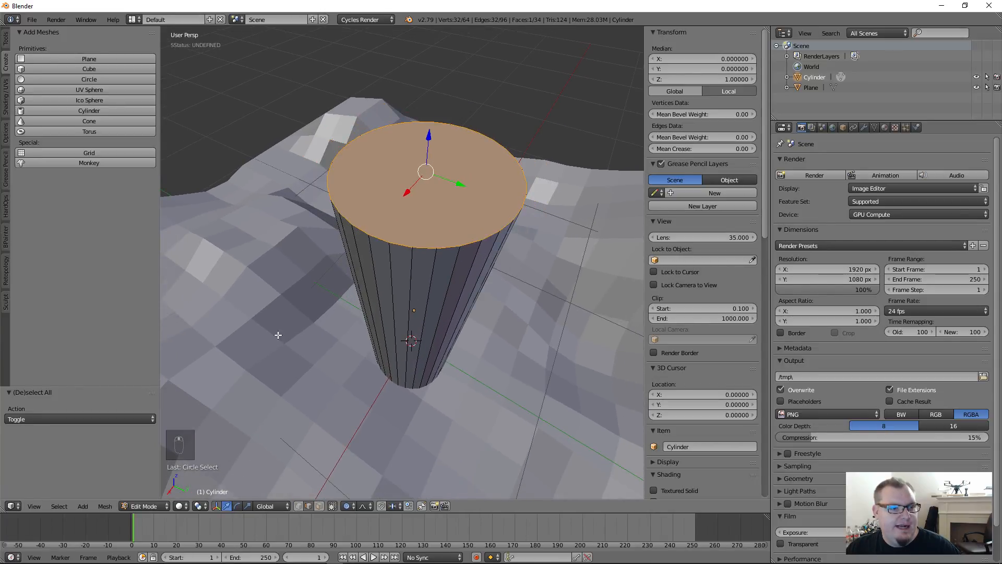
click(319, 506)
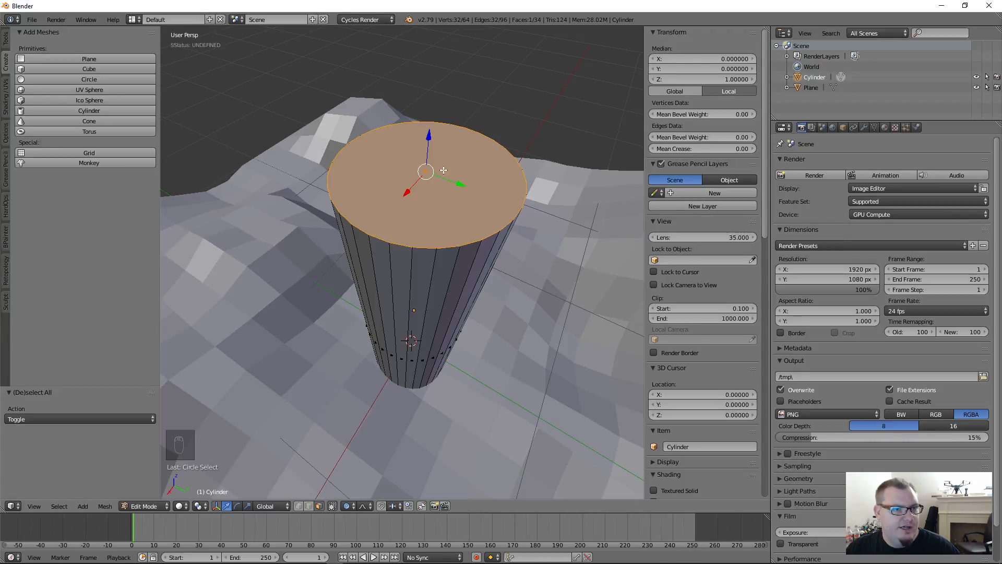
middle_drag(463, 251, 452, 233)
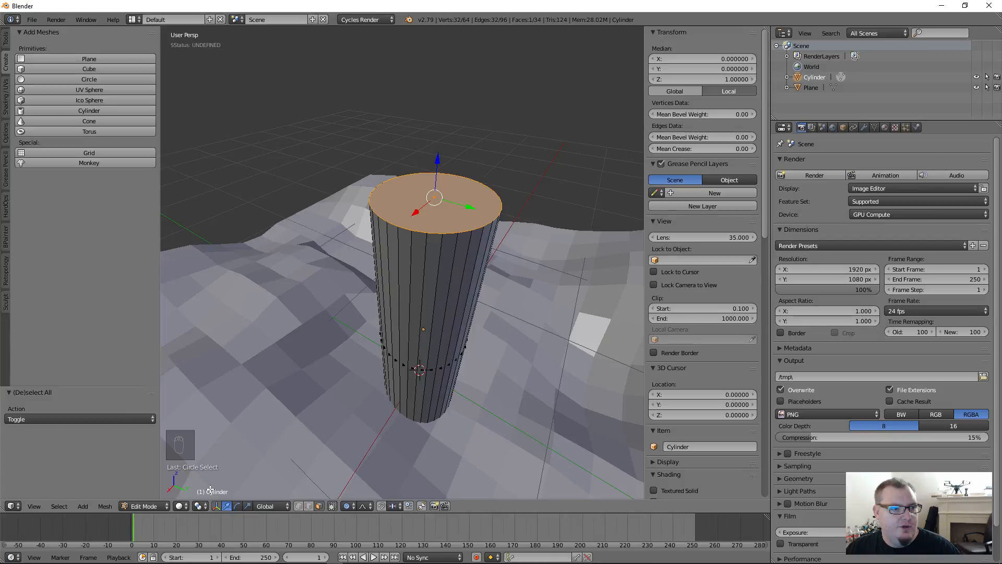
click(249, 506)
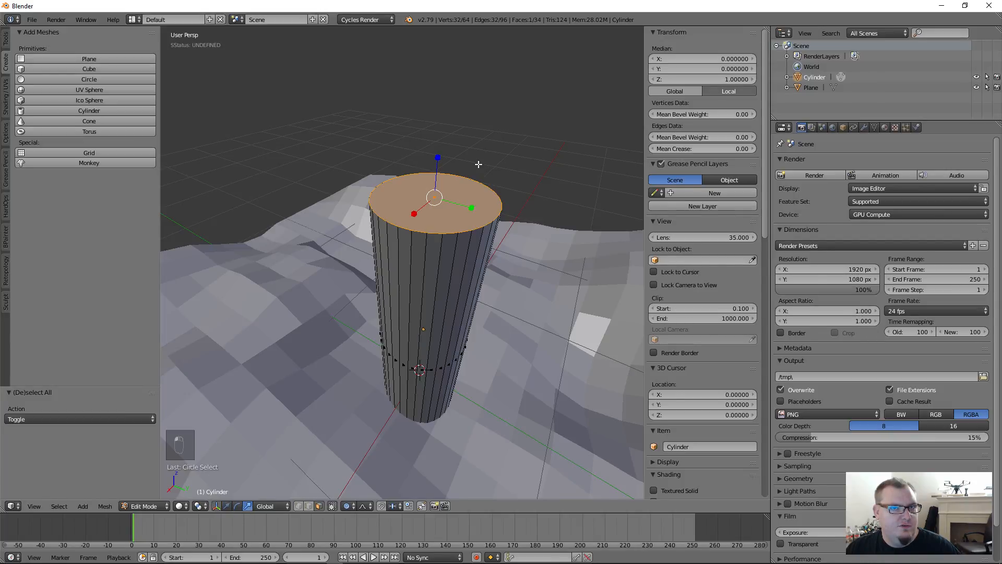
- Scale the cylinder's top face down to about 0.41 along Y and about 0.39 along X
scroll(479, 164, up, 3)
middle_drag(468, 213, 439, 233)
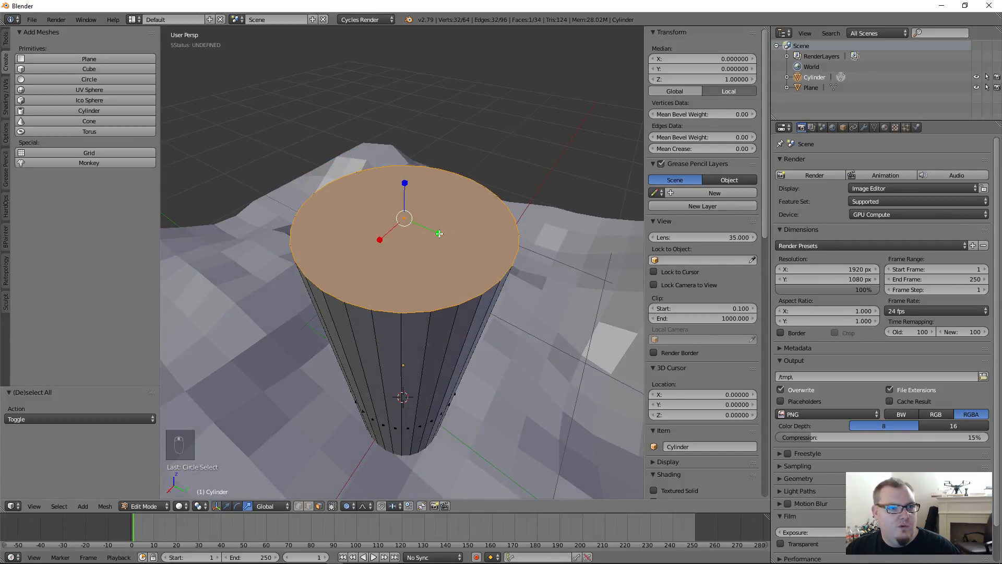
drag(439, 233, 416, 227)
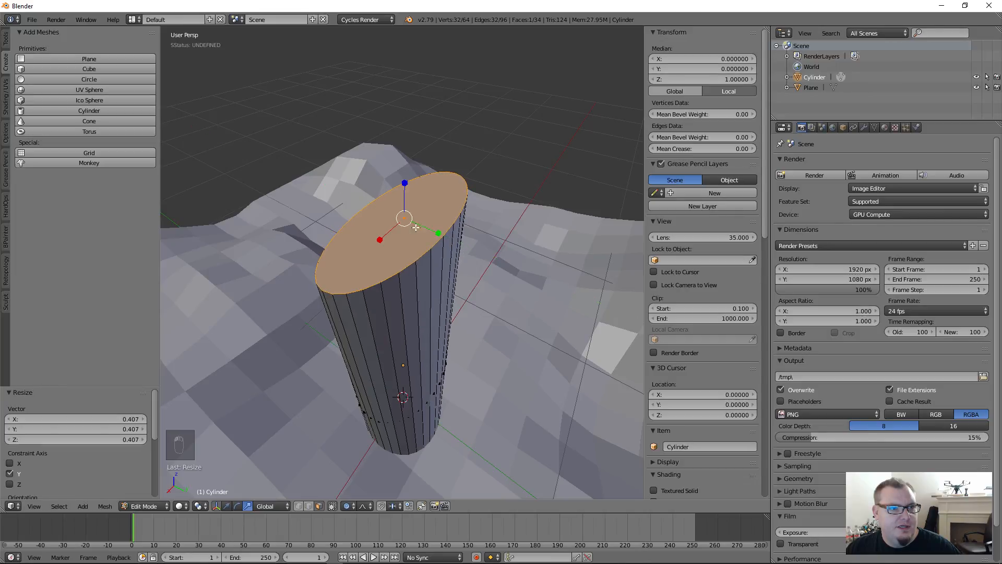
key(s)
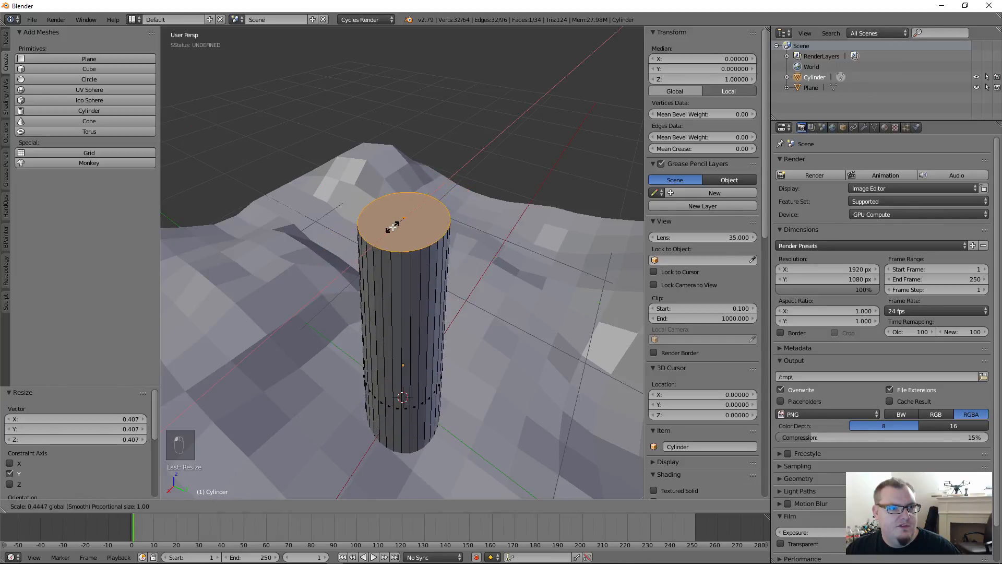
click(393, 225)
middle_drag(394, 224, 434, 244)
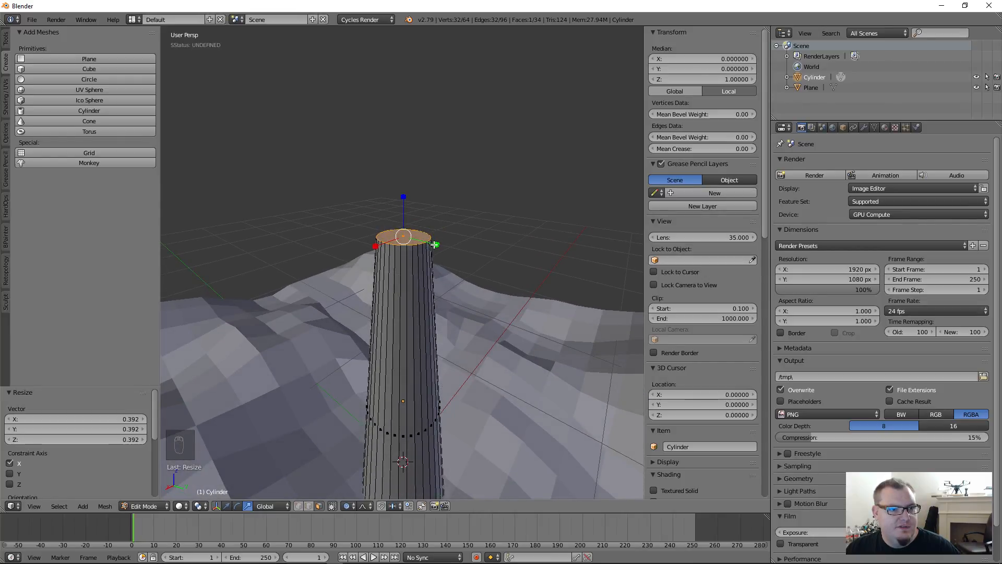
- Scale the top face further, to 0.9 along Y and about 0.92 along X, to taper the cylinder
text(sy.9)
key(Return)
key(s)
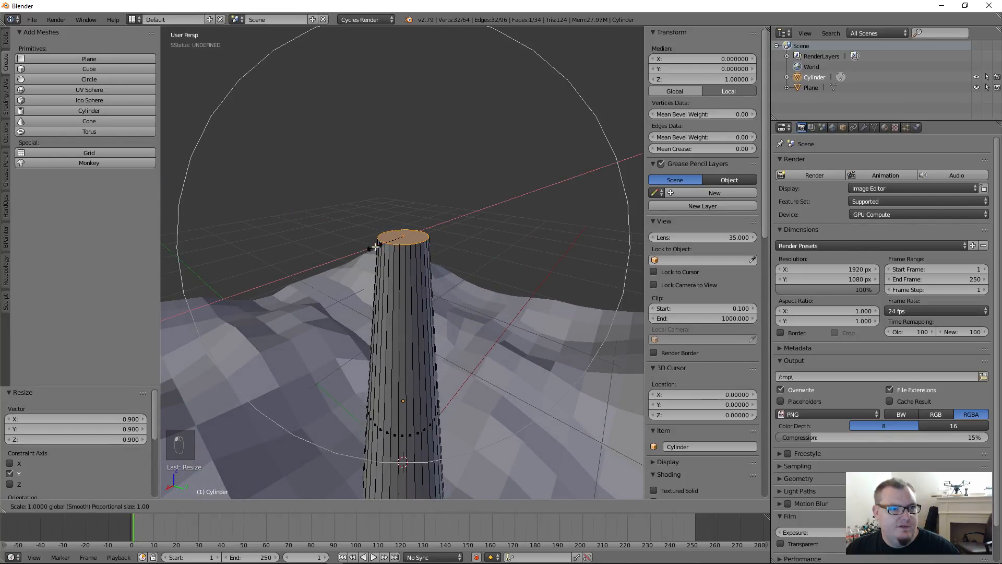
drag(375, 247, 377, 245)
scroll(391, 297, down, 5)
middle_drag(391, 298, 420, 325)
middle_drag(426, 361, 410, 283)
scroll(464, 389, up, 5)
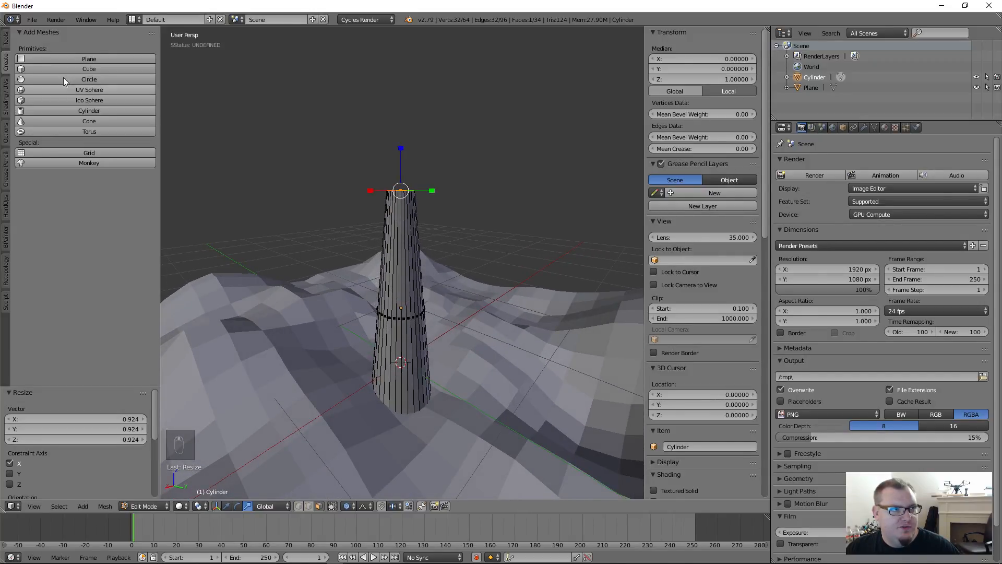
- Add one horizontal loop cut around the cylinder with Loop Cut and Slide, sliding it a little above the middle
click(6, 38)
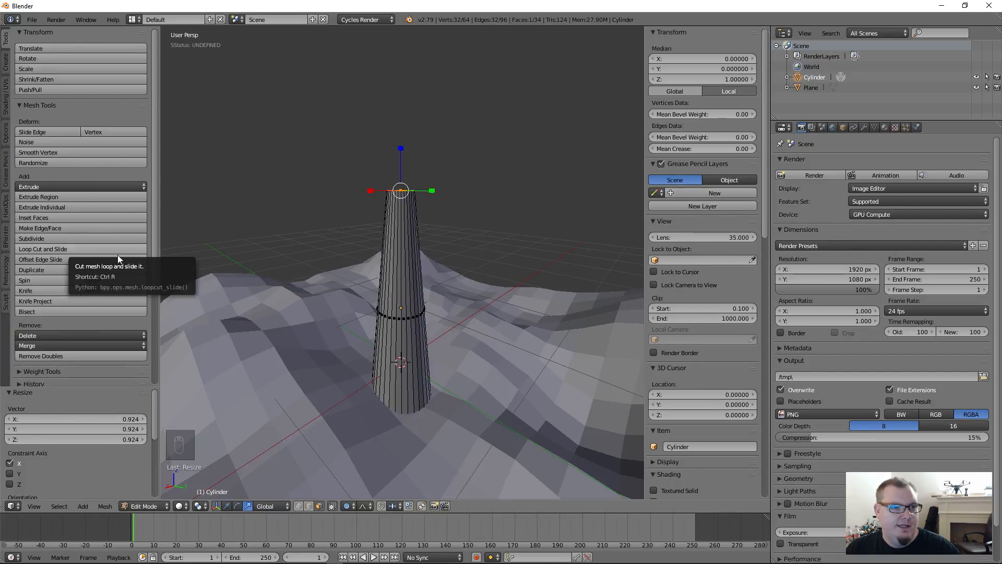
middle_drag(479, 316, 428, 306)
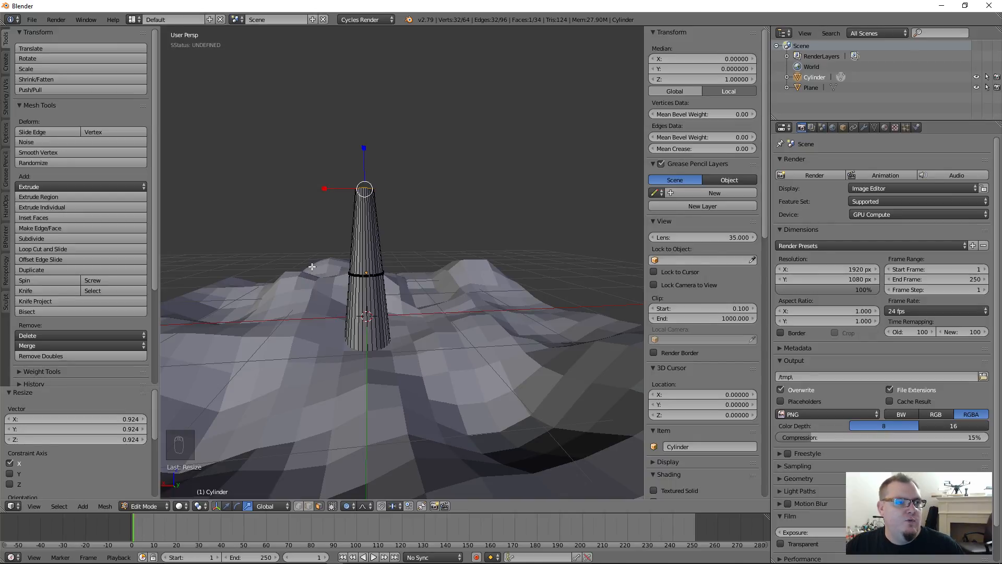
scroll(311, 267, up, 2)
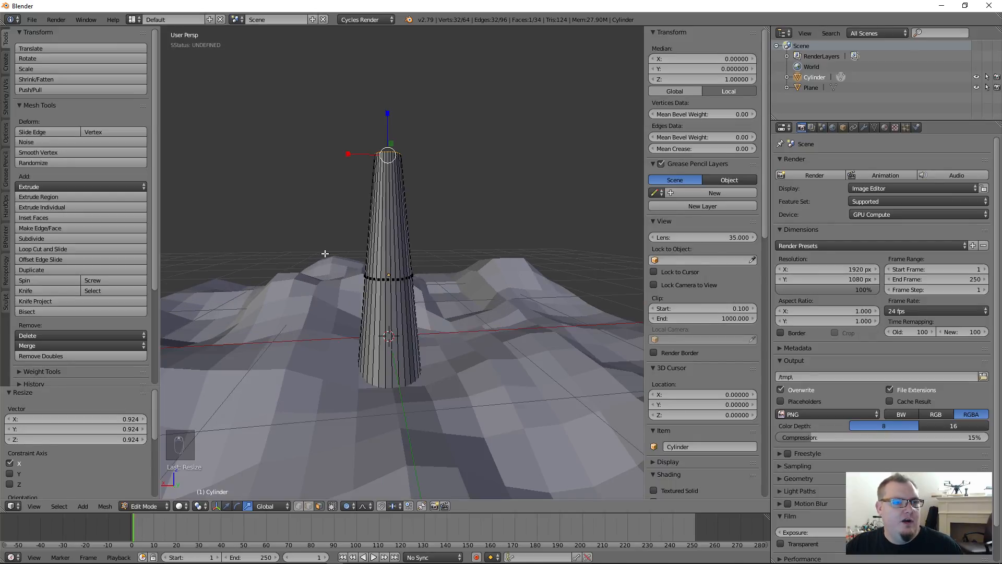
click(65, 249)
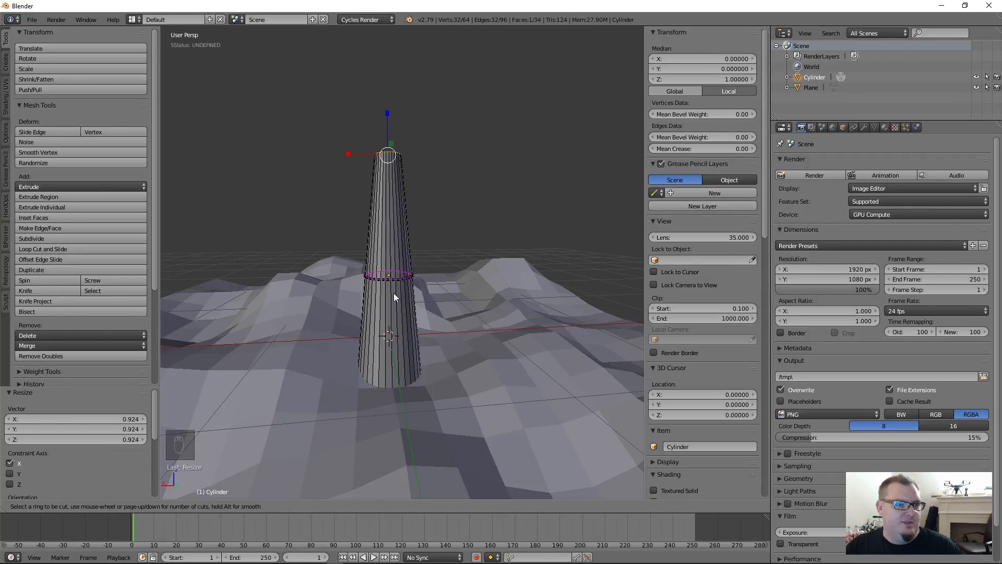
click(394, 277)
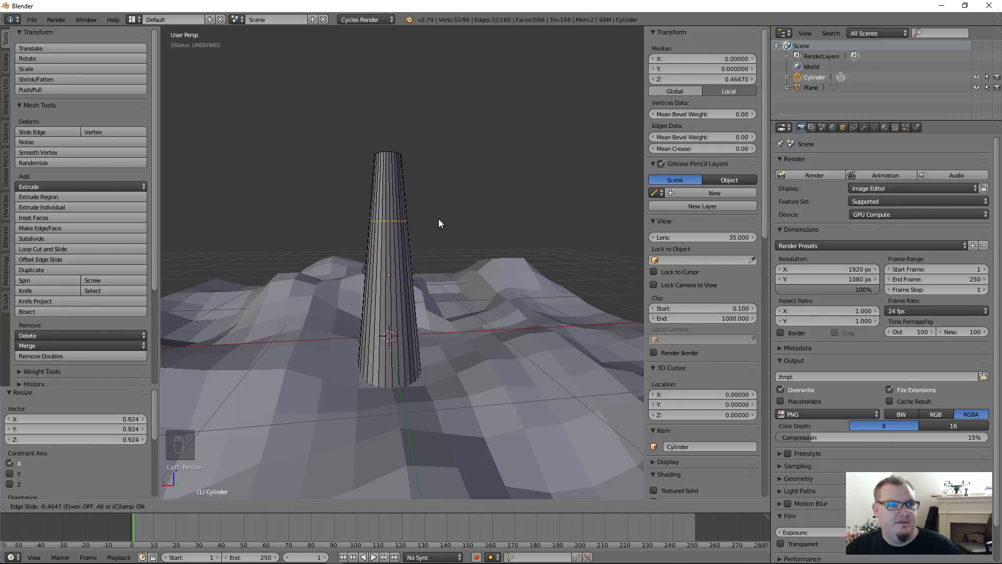
click(434, 242)
- Scale the new edge loop to about 0.84 along Y, and disable proportional editing
middle_drag(434, 242, 362, 286)
scroll(398, 238, up, 3)
scroll(350, 291, down, 2)
key(s)
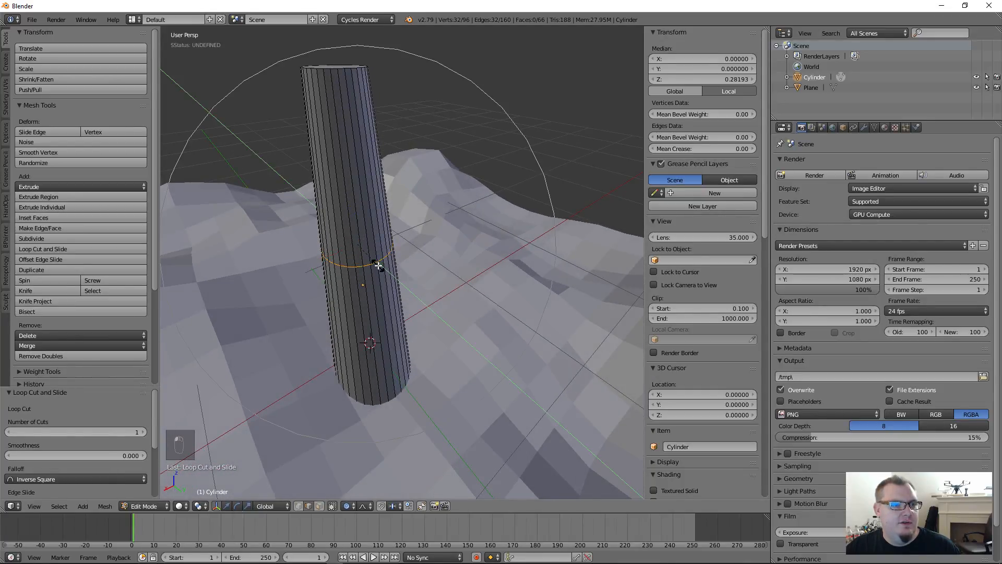
click(373, 263)
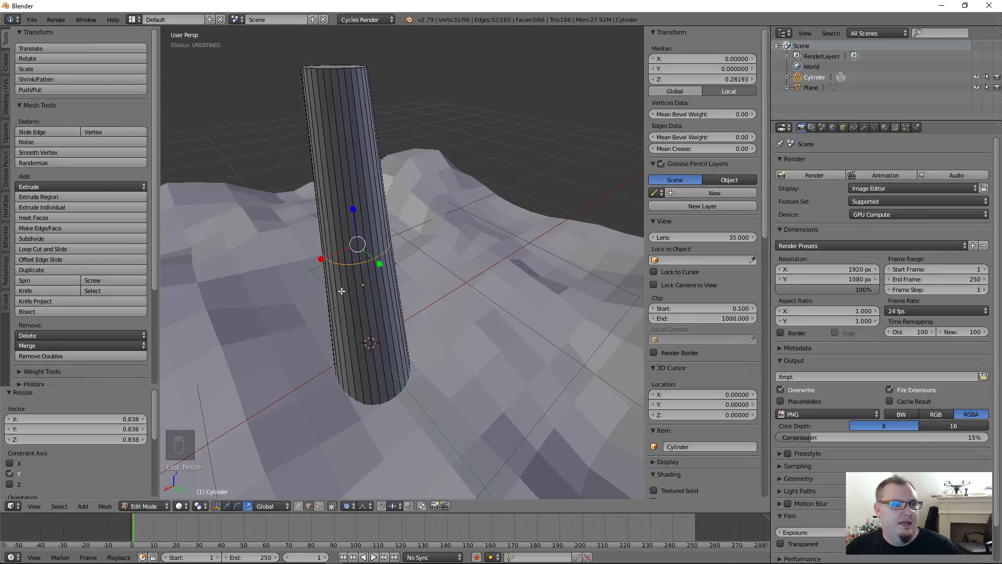
click(350, 506)
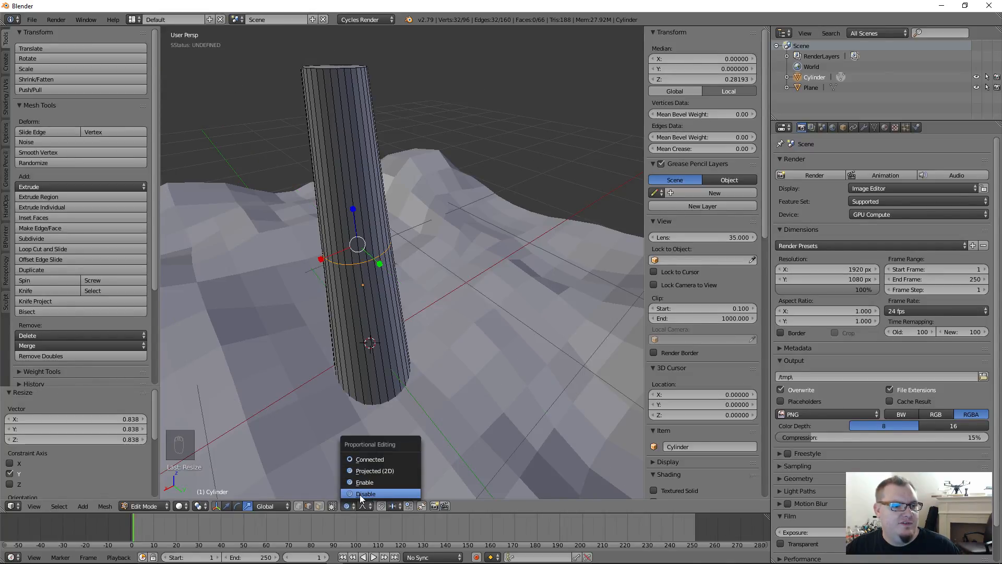
click(360, 493)
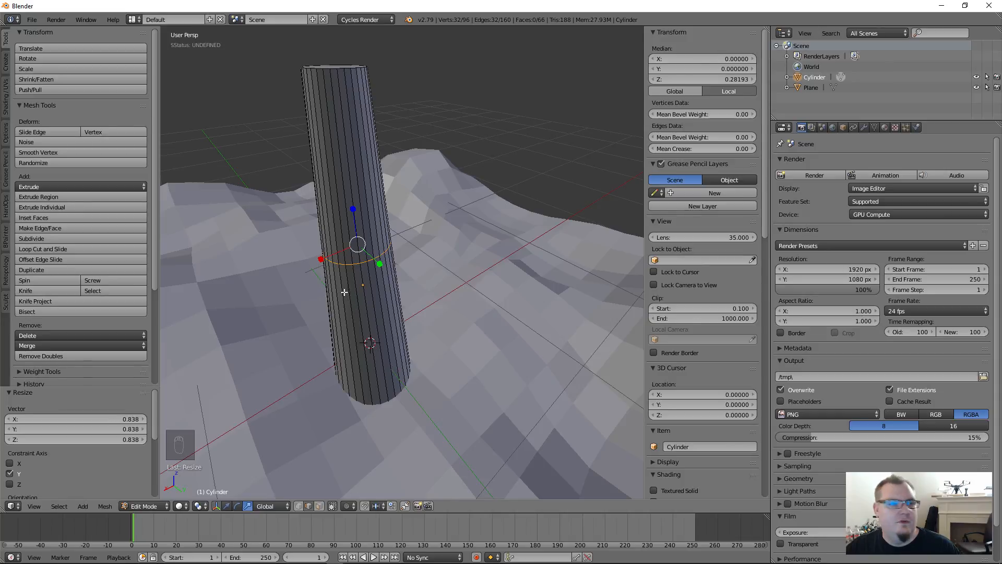
- Narrow the middle edge loop to about 0.76 along Y and about 0.72 along X
key(s)
click(323, 264)
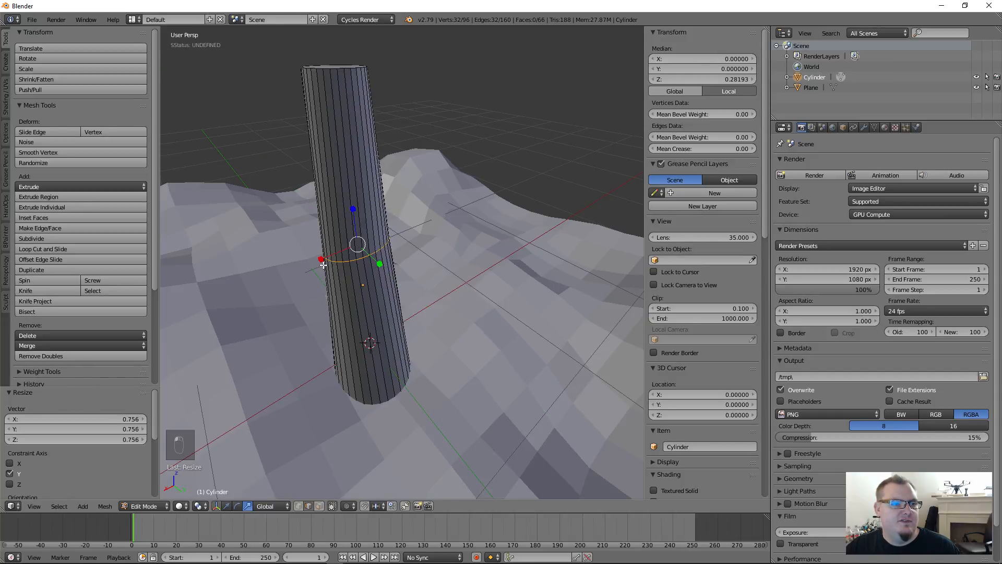
key(s)
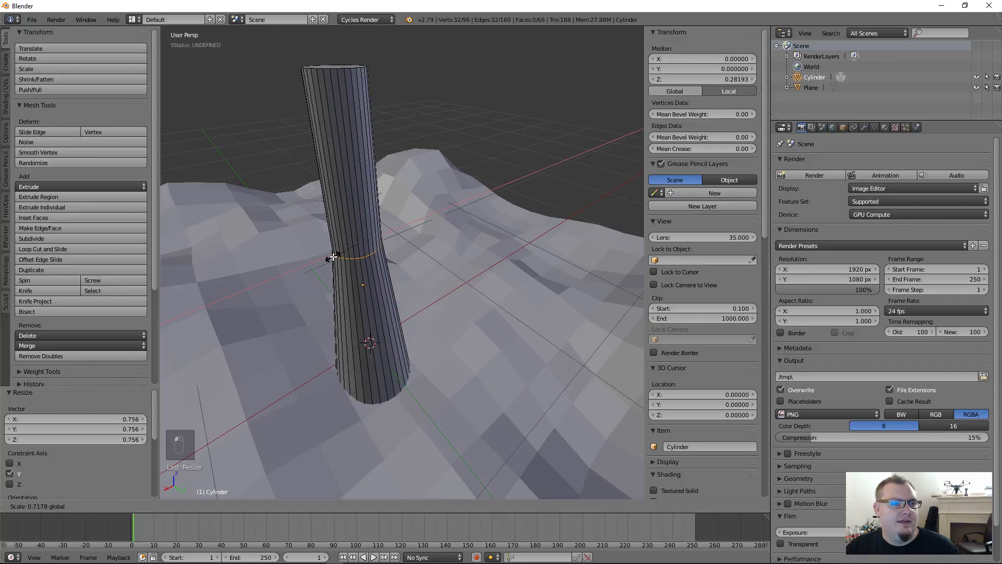
click(333, 257)
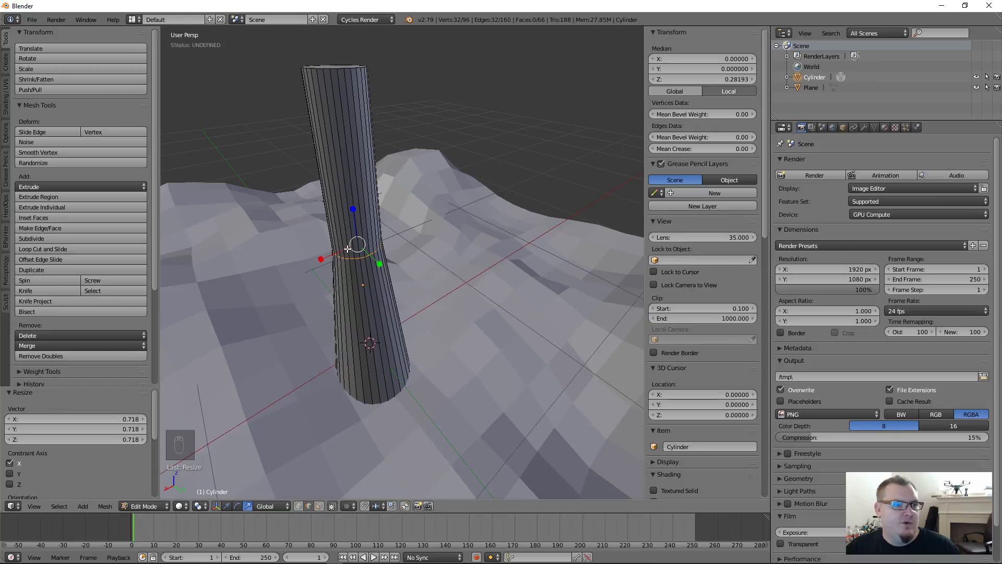
- Narrow the middle edge loop further by scaling it about 0.88 along Y and about 0.93 along X
scroll(356, 254, up, 3)
scroll(355, 254, down, 3)
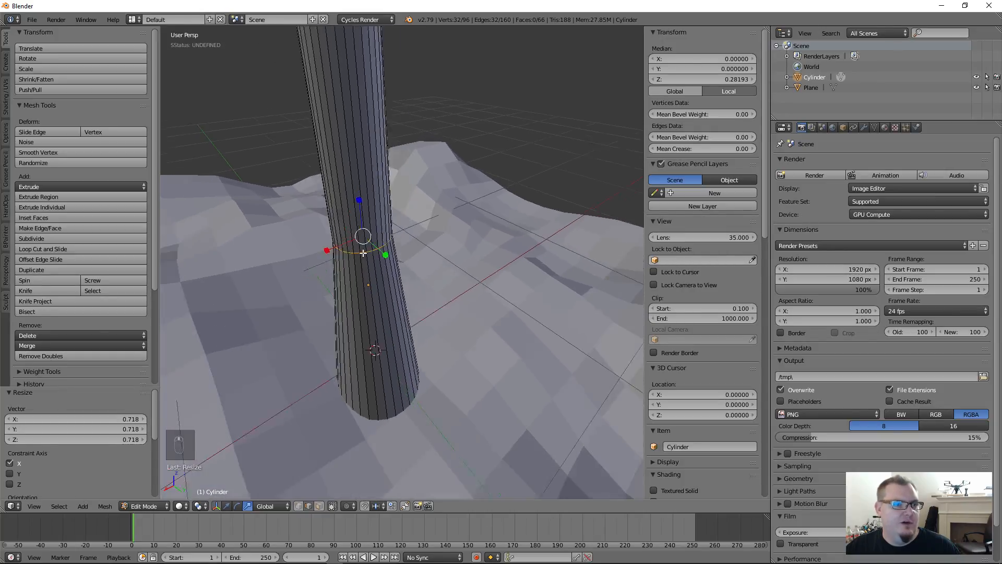
middle_drag(401, 355, 385, 332)
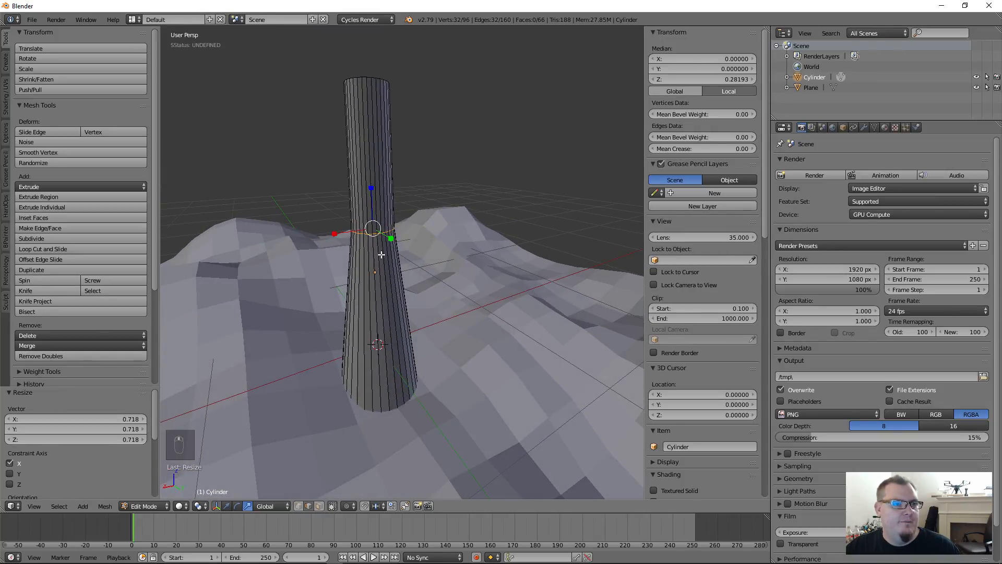
key(s)
key(y)
click(383, 236)
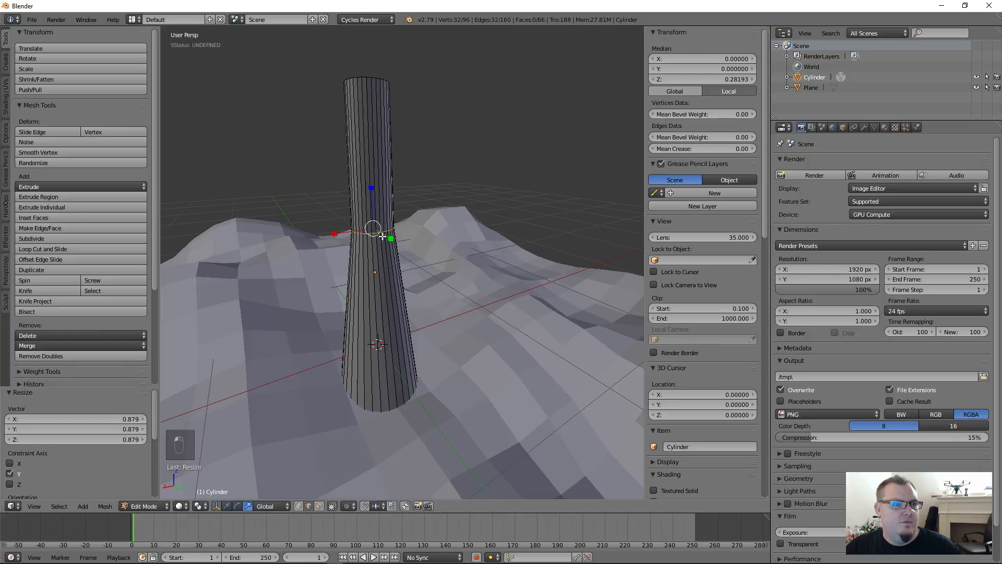
key(s)
key(x)
click(338, 237)
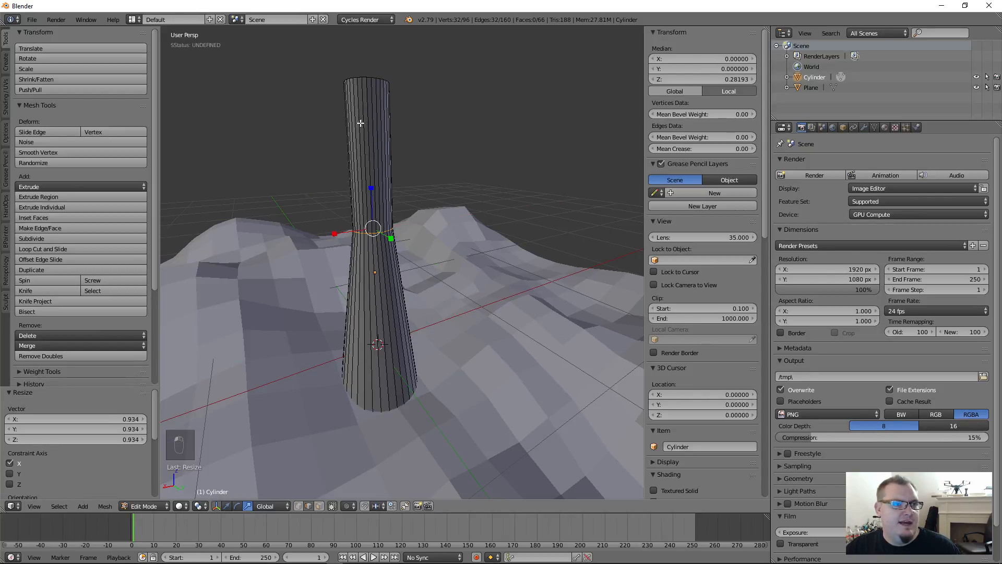
- Add a loop cut to the cylinder's upper section and slide it to about Z 0.75
click(36, 249)
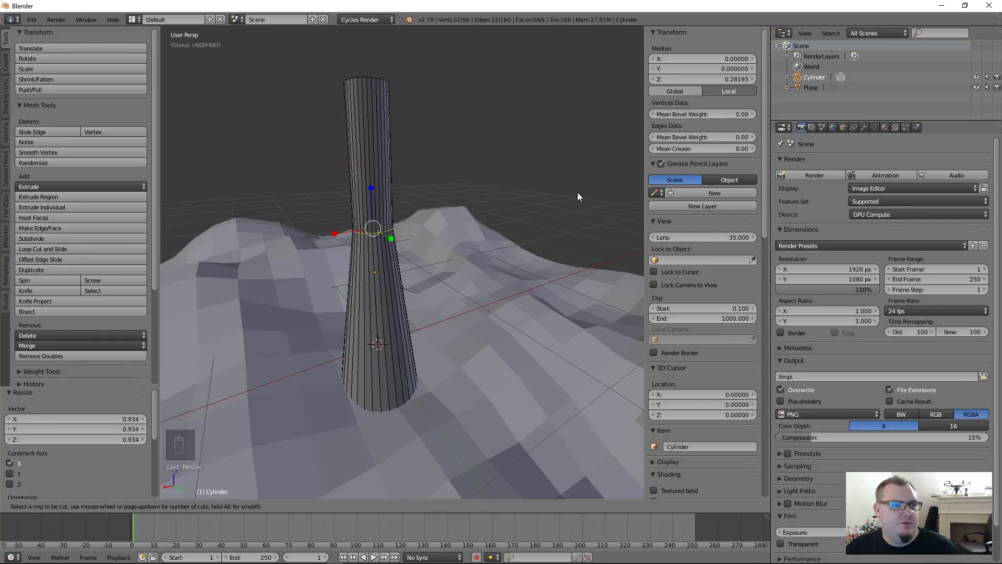
click(379, 163)
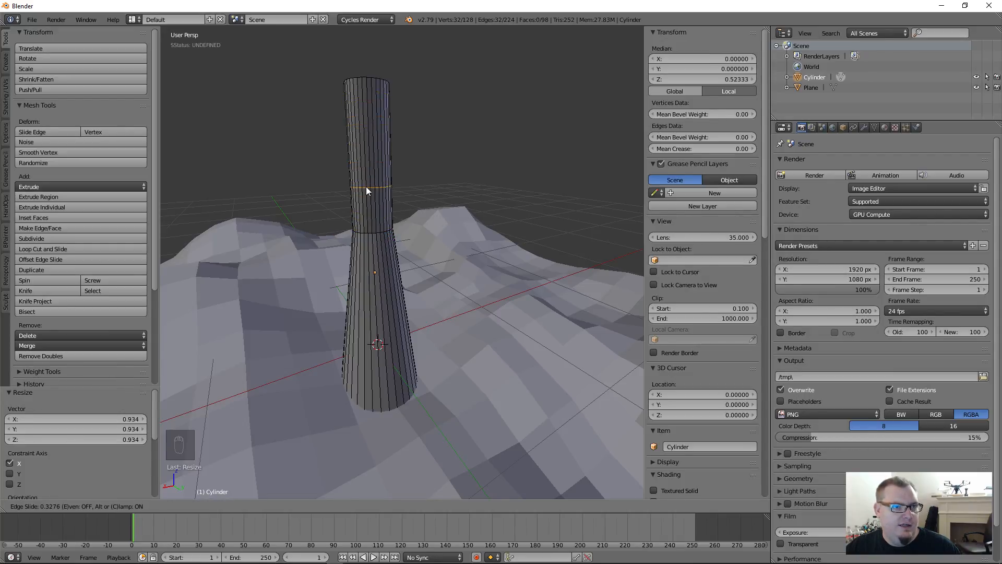
click(418, 140)
- Widen the upper edge loop by scaling it about 1.1 along Y and about 1.15 along X
mouse_move(384, 171)
middle_down()
mouse_move(383, 198)
mouse_move(360, 240)
mouse_move(381, 172)
middle_up()
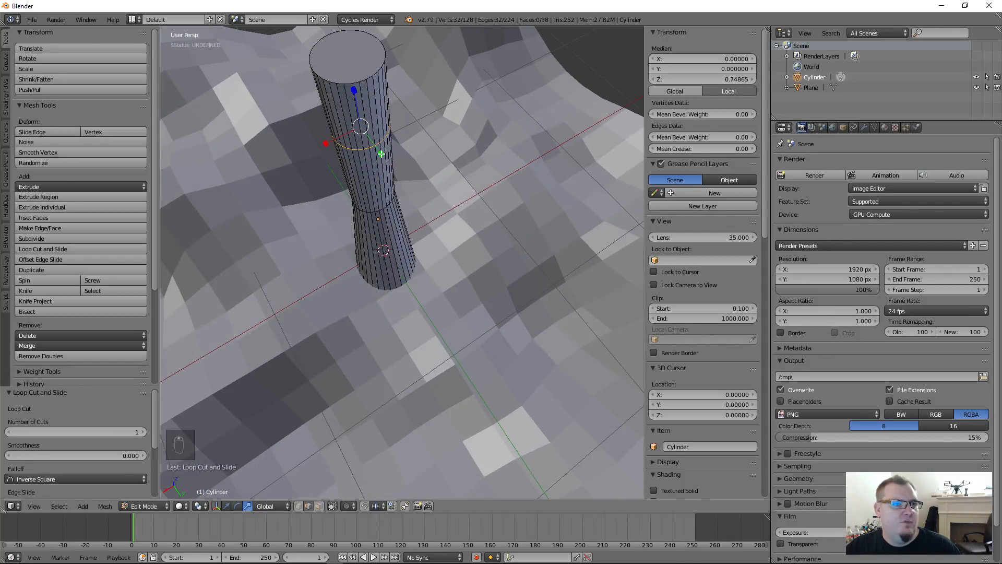
drag(381, 154, 386, 157)
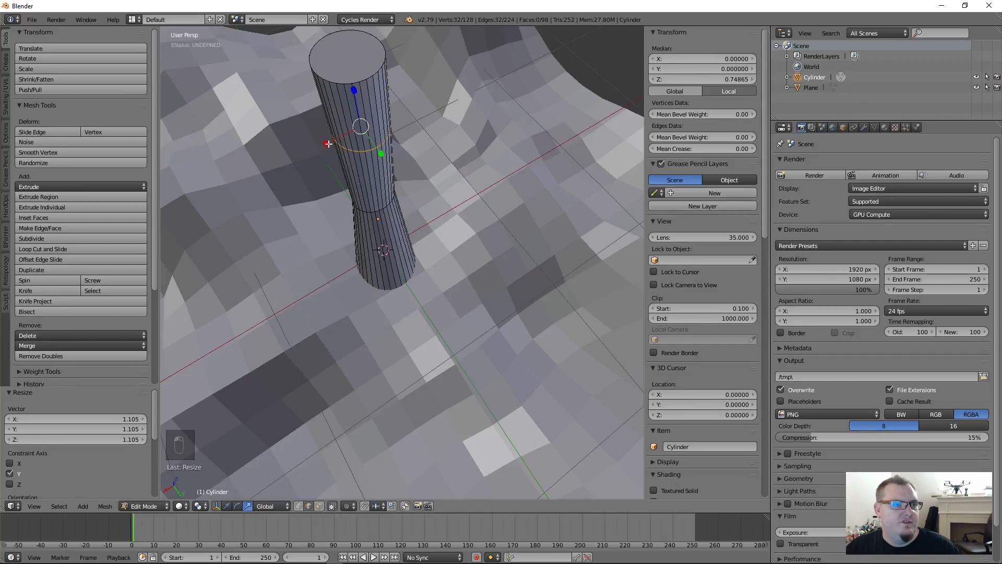
drag(328, 144, 321, 140)
- Add a loop cut to the cylinder's lower section and slide it close to the base, at about Z -0.63
middle_drag(365, 217, 401, 188)
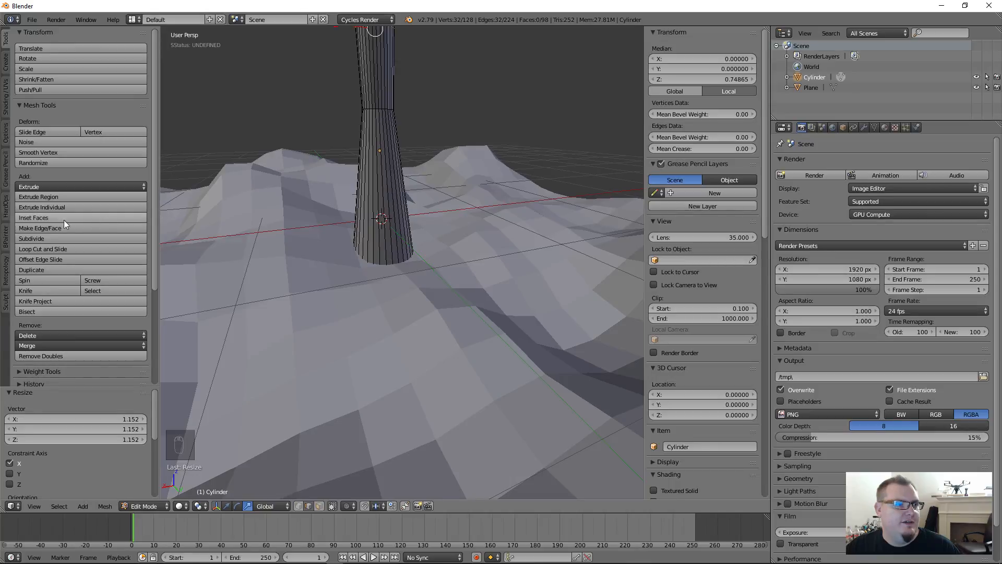
click(46, 248)
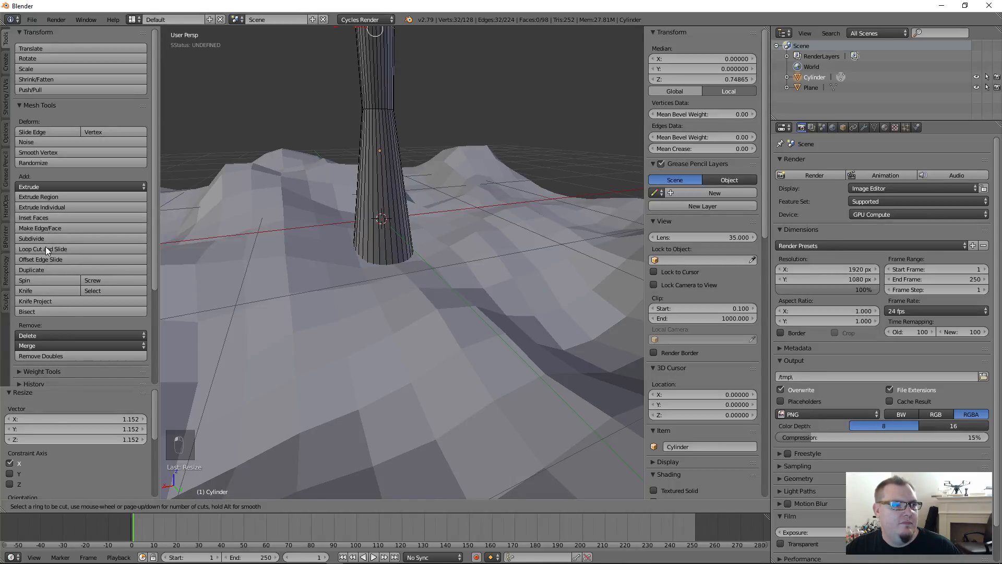
click(396, 195)
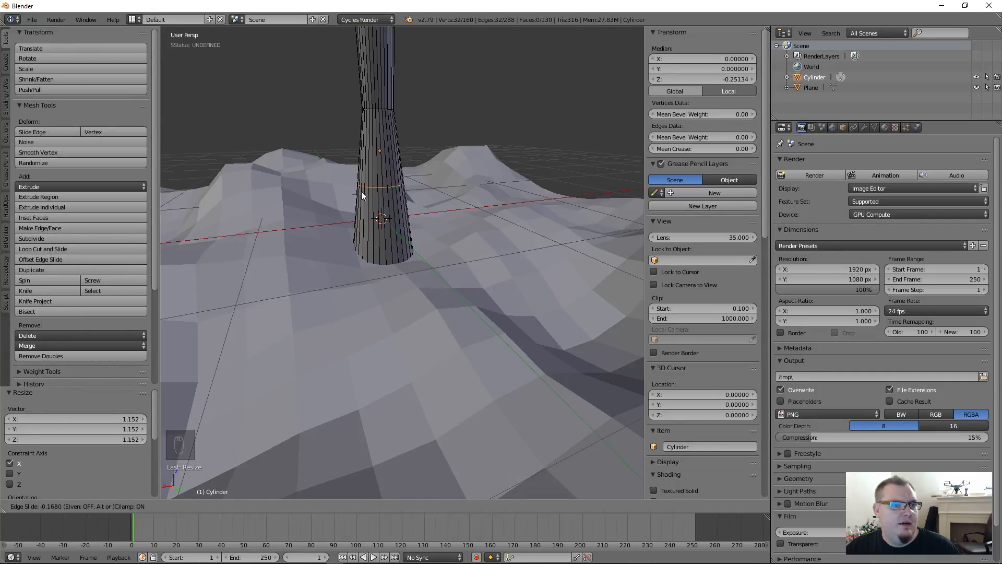
click(368, 234)
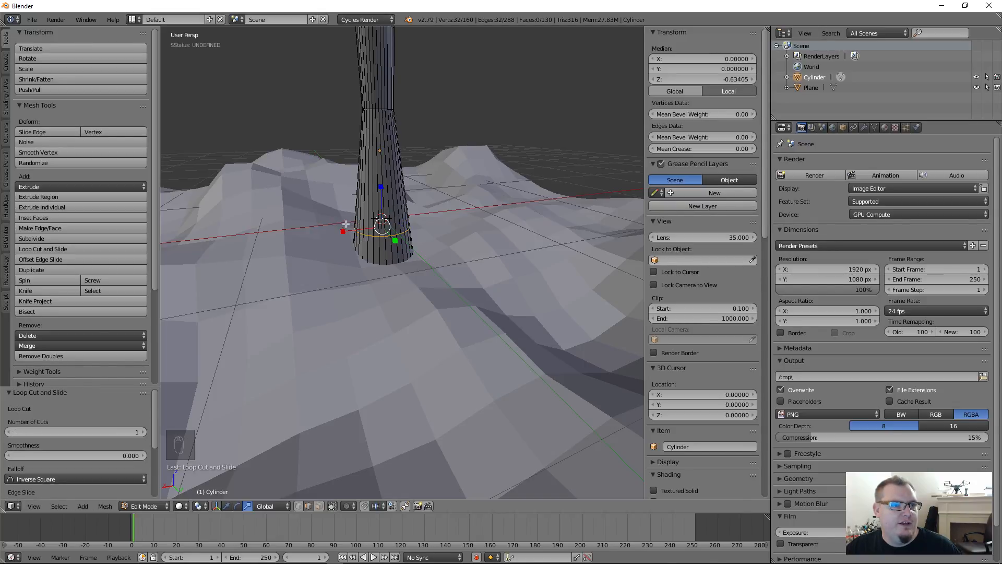
- Widen the lower edge loop by scaling it about 1.46 along X and about 1.31 along Y
scroll(345, 223, up, 3)
key(s)
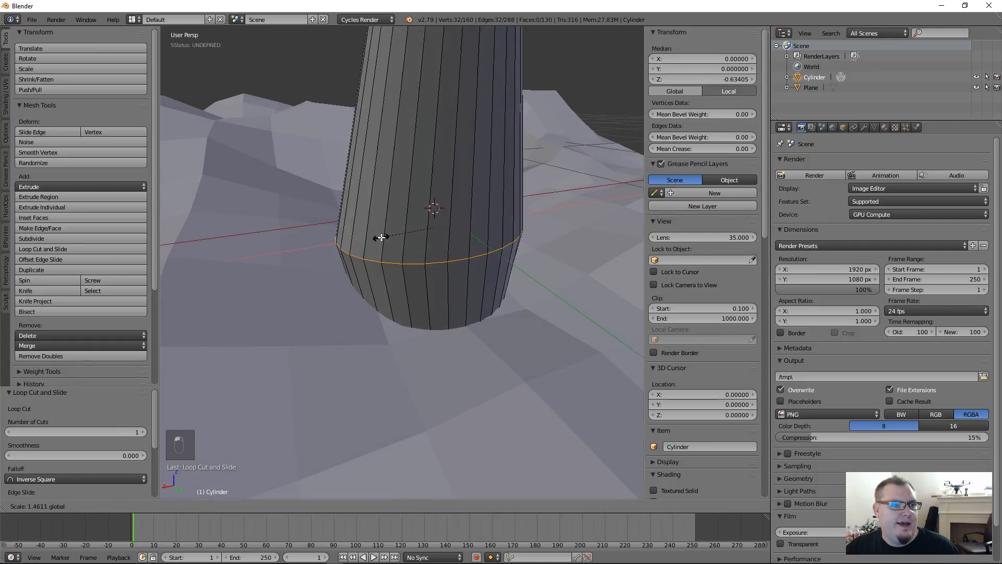
click(378, 237)
key(s)
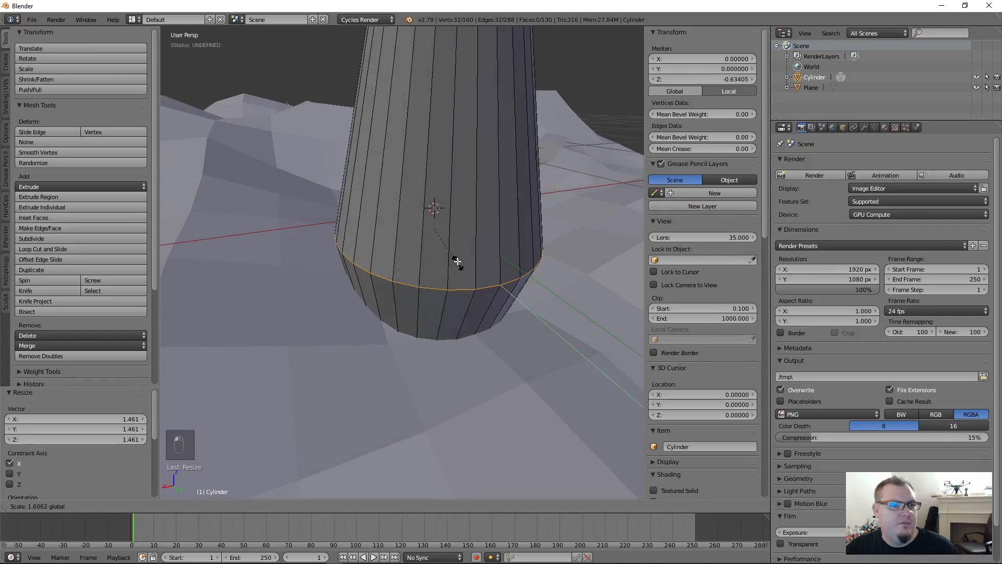
click(420, 241)
scroll(419, 242, down, 3)
scroll(418, 241, down, 2)
scroll(418, 241, up, 3)
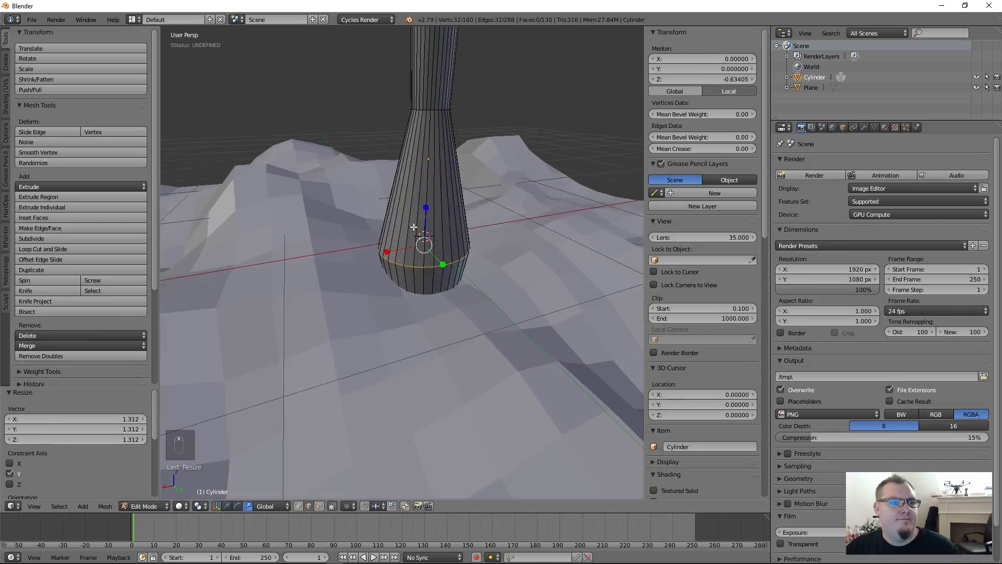
- Narrow the lower edge loop by scaling it about 0.82 along X and about 0.87 along Y
key(s)
key(x)
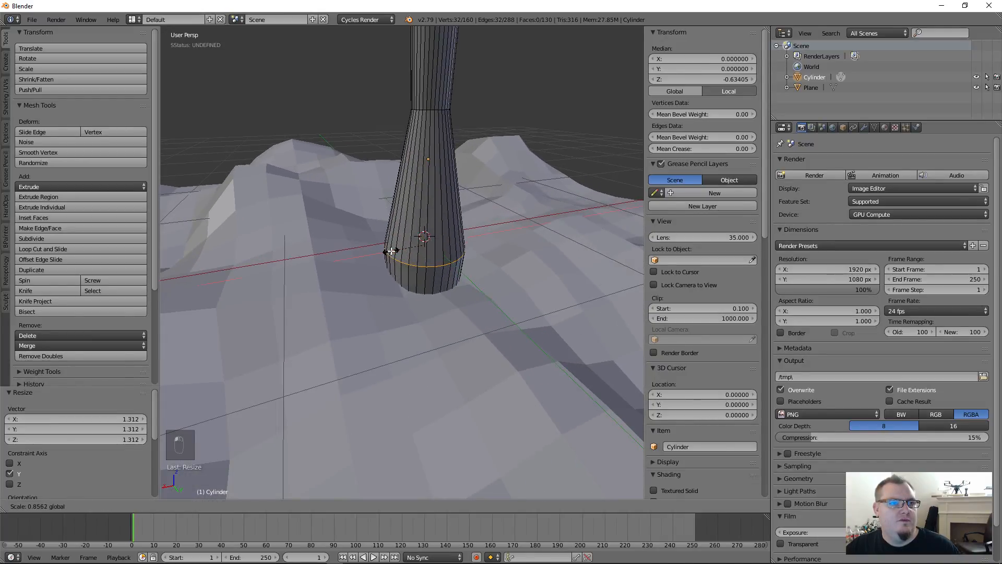
click(398, 251)
key(s)
key(y)
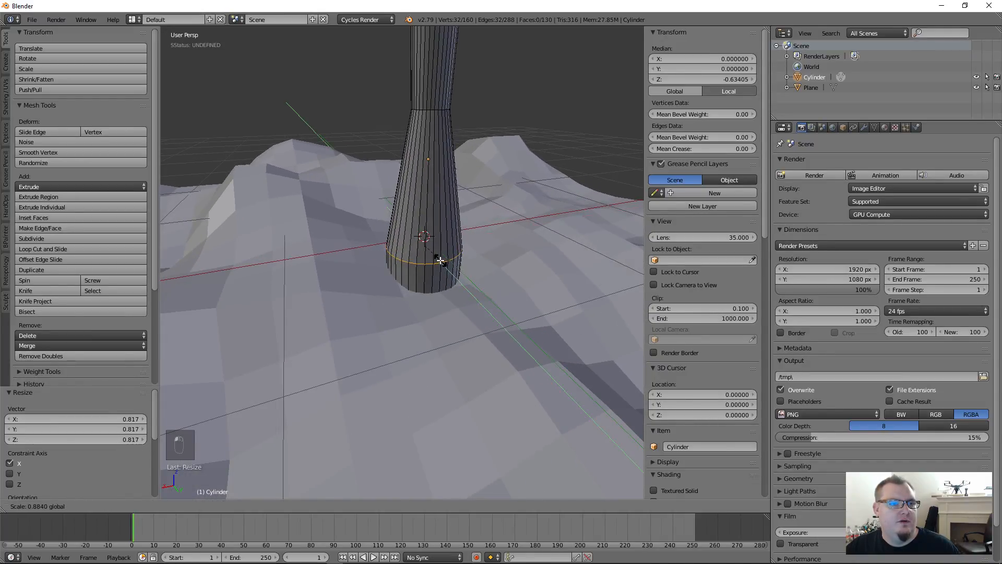
click(441, 263)
middle_drag(441, 263, 444, 179)
scroll(402, 263, down, 3)
scroll(479, 178, up, 4)
scroll(479, 178, down, 3)
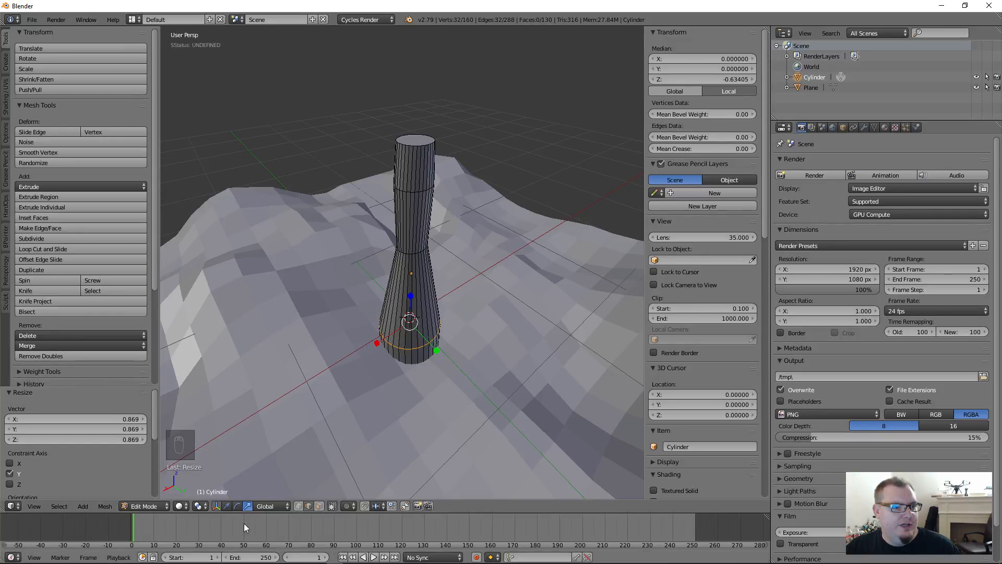
- Switch to the translate manipulator and move the lower edge loop to about local X 0.17 and Y 0.26
click(227, 506)
scroll(311, 441, up, 2)
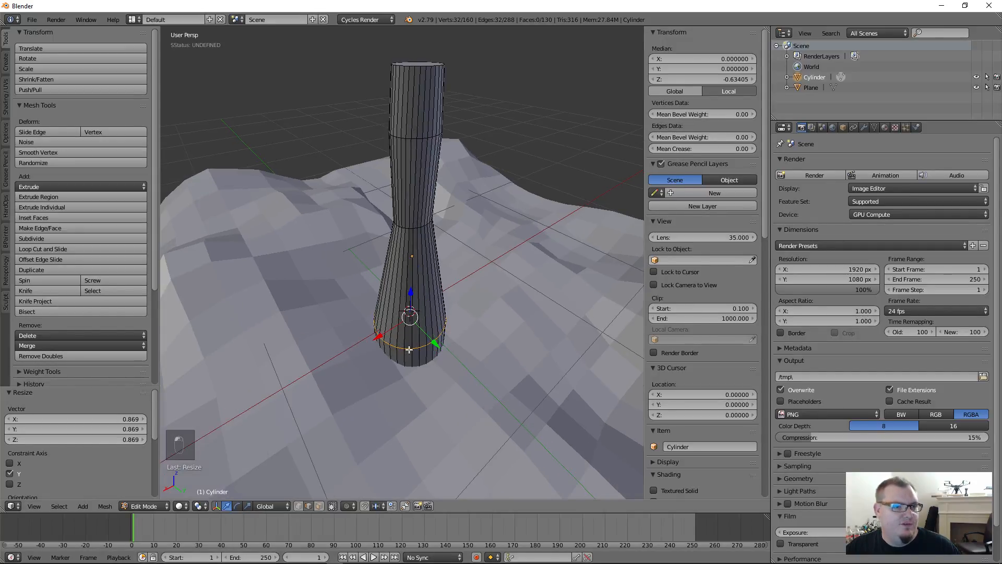
scroll(391, 344, up, 1)
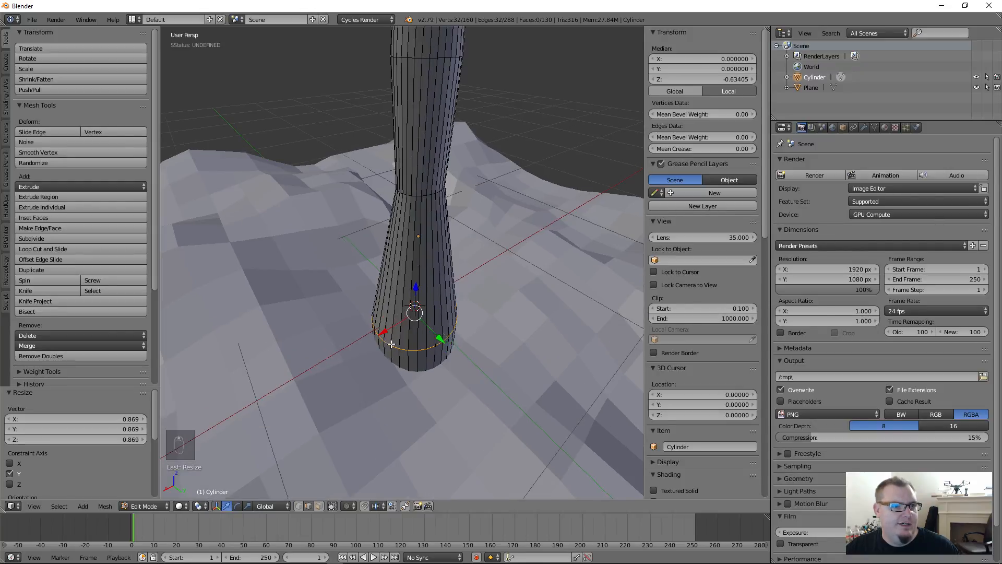
drag(441, 339, 384, 344)
scroll(384, 344, down, 4)
middle_drag(384, 344, 530, 318)
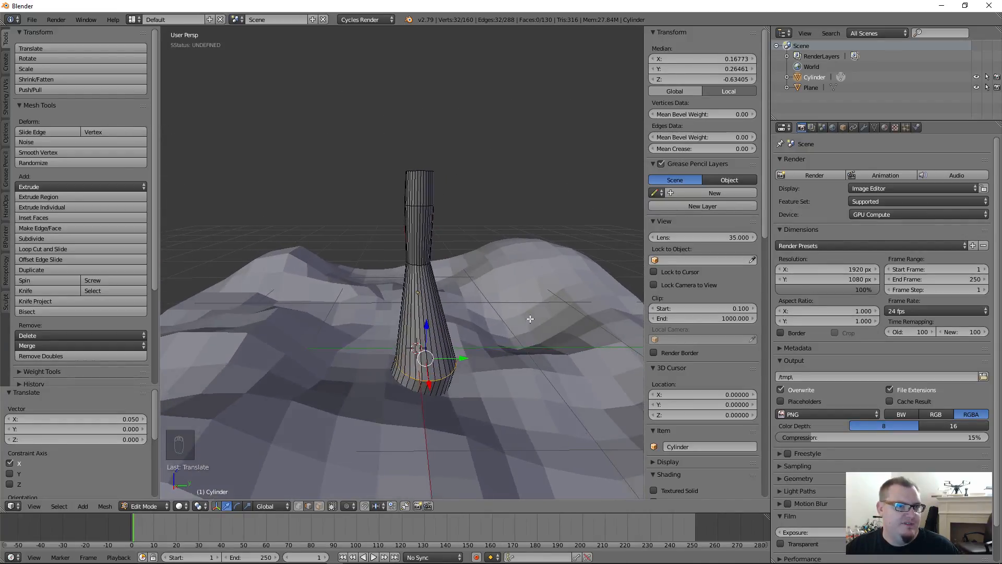
scroll(428, 237, up, 4)
scroll(424, 181, down, 2)
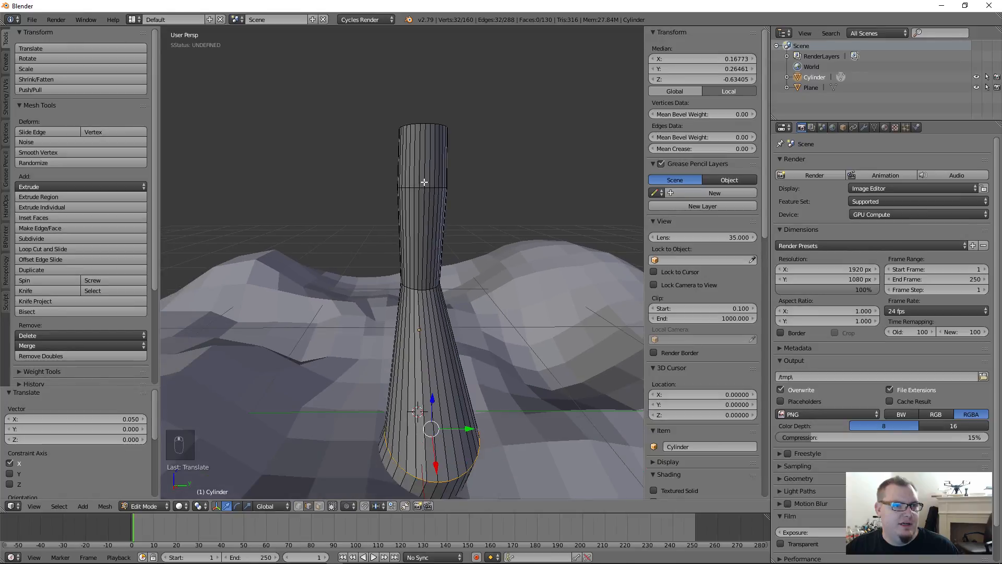
- Deselect all geometry and switch the cylinder to vertex selection mode
key(a)
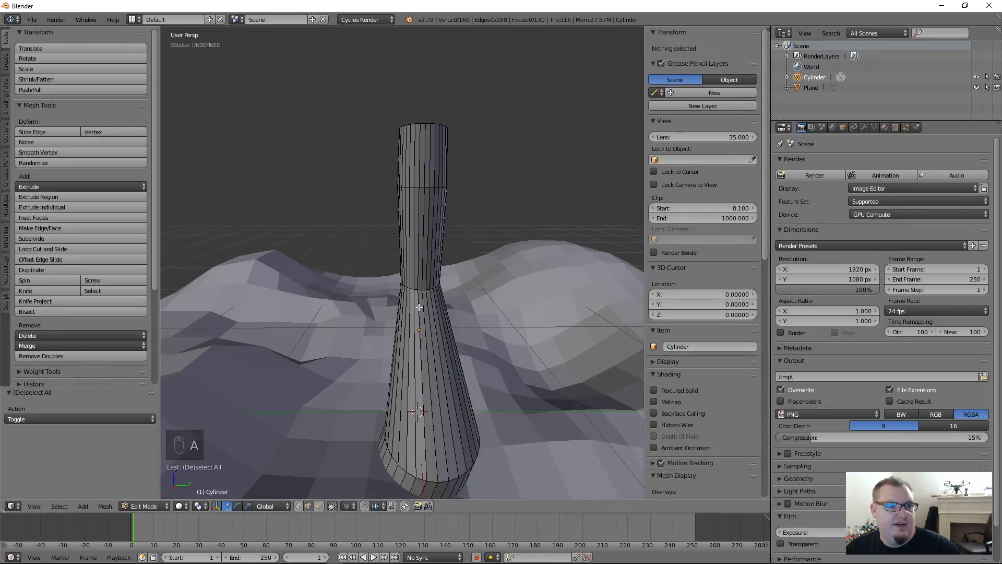
scroll(427, 195, up, 3)
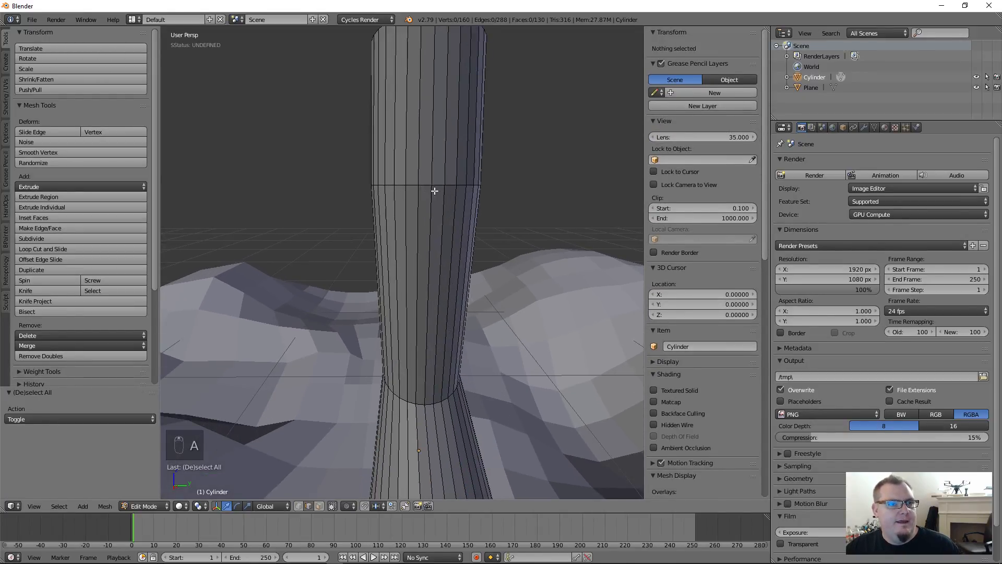
middle_drag(467, 183, 322, 205)
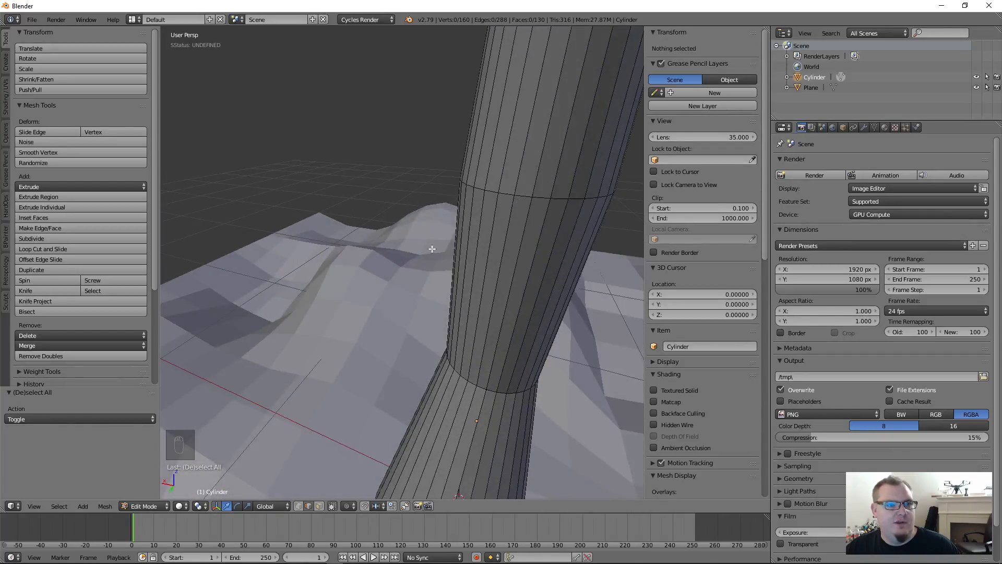
scroll(432, 249, down, 5)
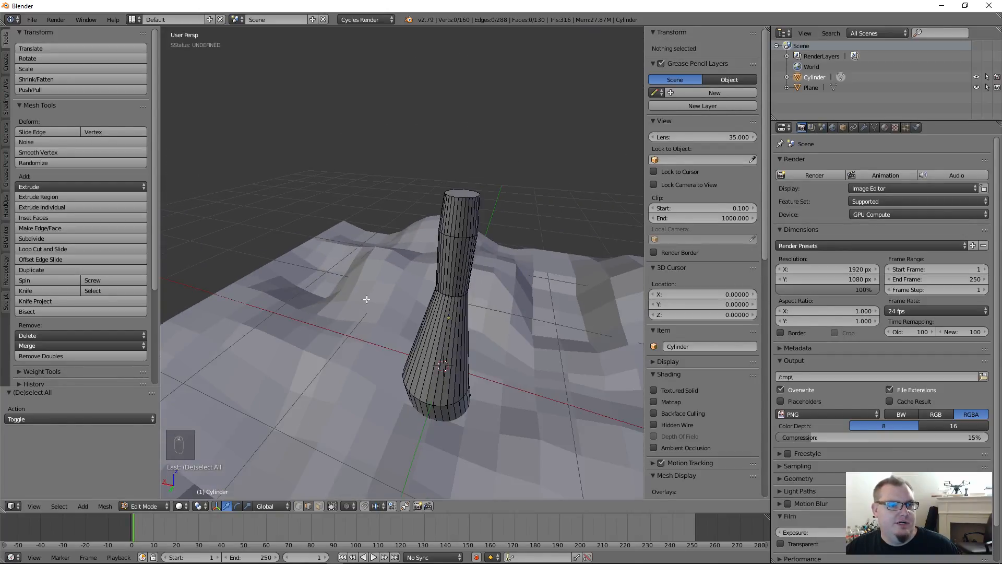
click(298, 506)
scroll(472, 259, up, 5)
scroll(473, 259, down, 6)
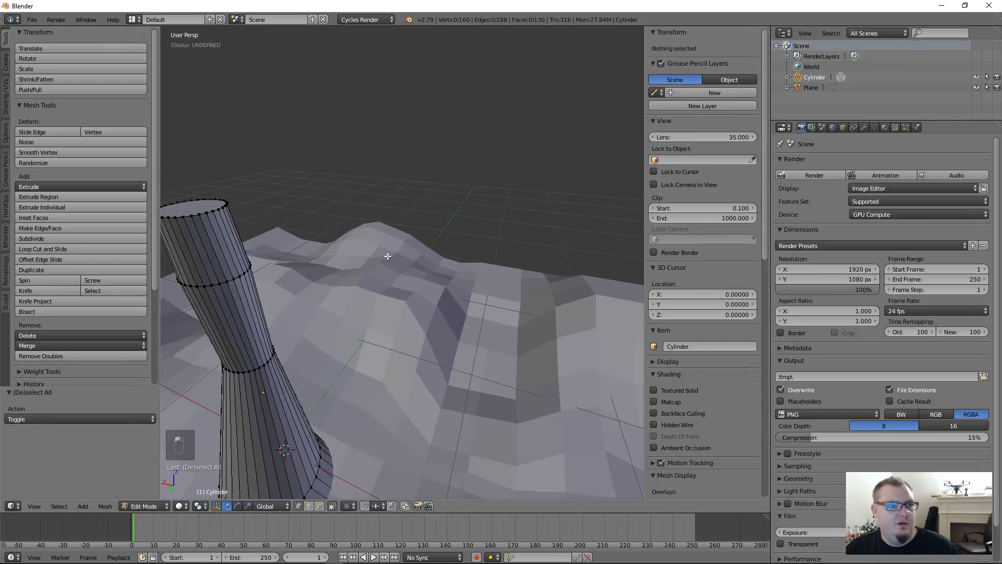
middle_drag(273, 295, 293, 272)
shift+middle_drag(208, 276, 374, 235)
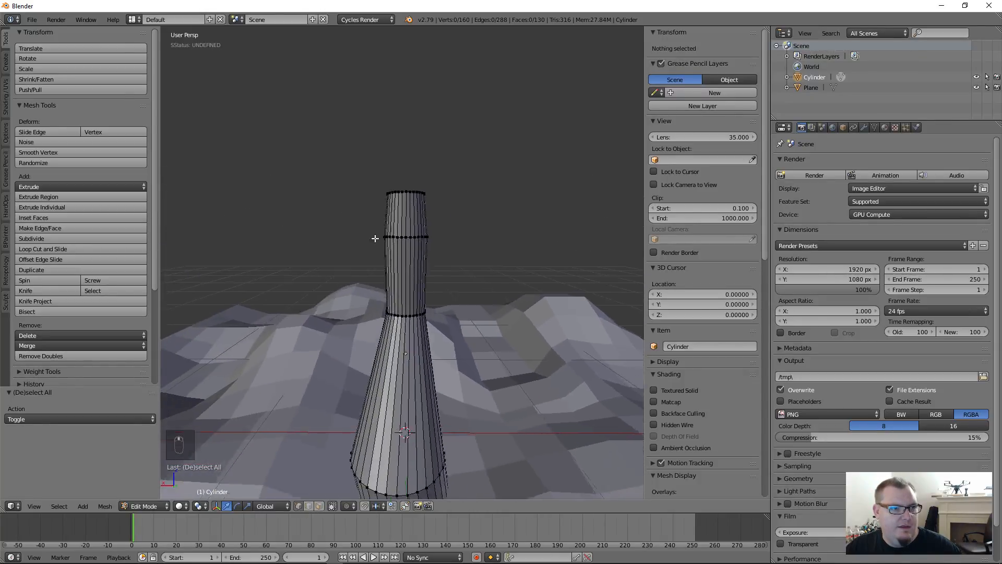
scroll(438, 221, up, 4)
- Circle-select every vertex around the cylinder's upper edge loop, covering all sides of the ring
key(c)
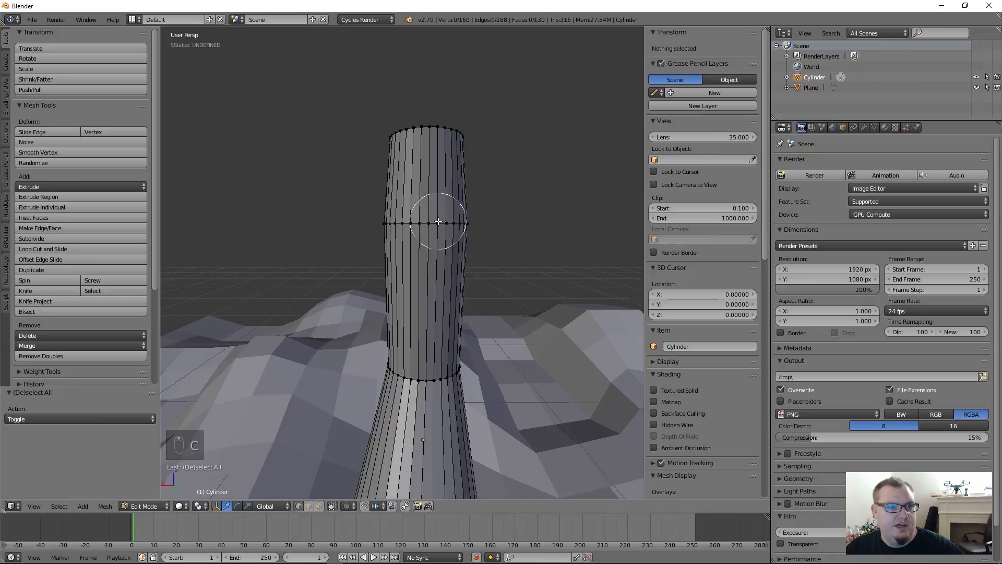
drag(377, 225, 511, 224)
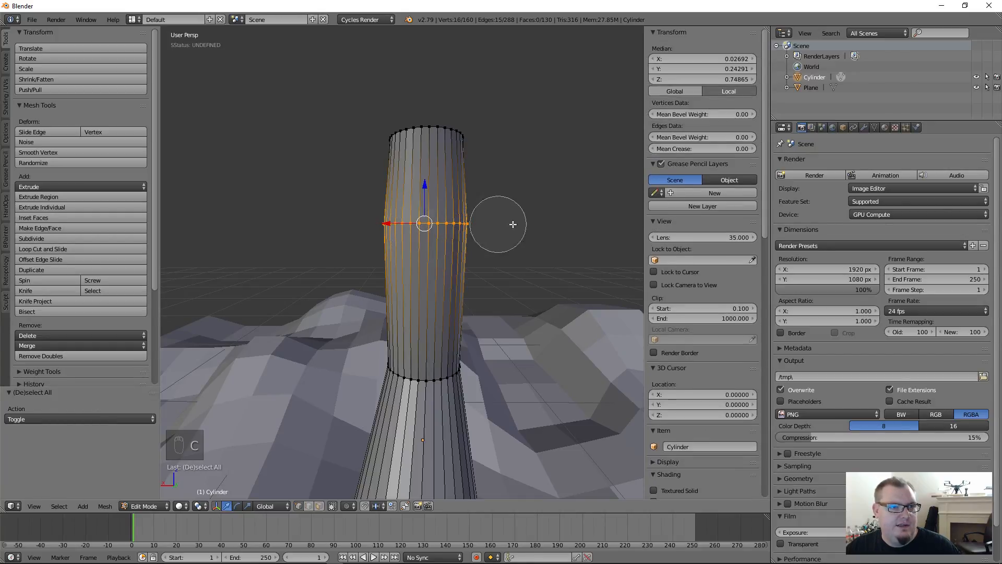
key(Escape)
middle_drag(374, 248, 579, 243)
key(c)
drag(351, 234, 228, 233)
key(Escape)
scroll(320, 251, down, 3)
middle_drag(386, 259, 465, 257)
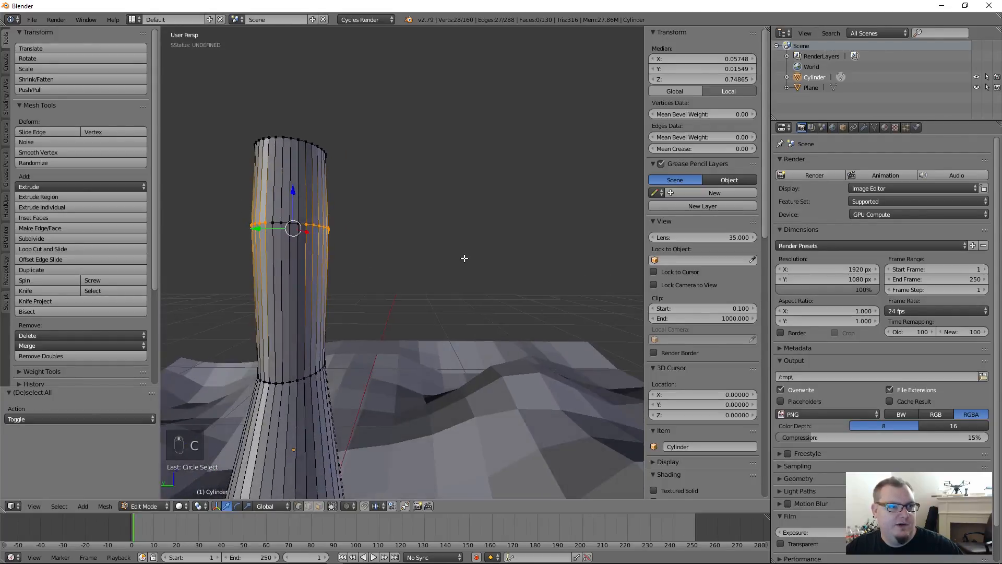
key(c)
drag(305, 239, 236, 239)
right_click(246, 313)
middle_drag(246, 314, 585, 273)
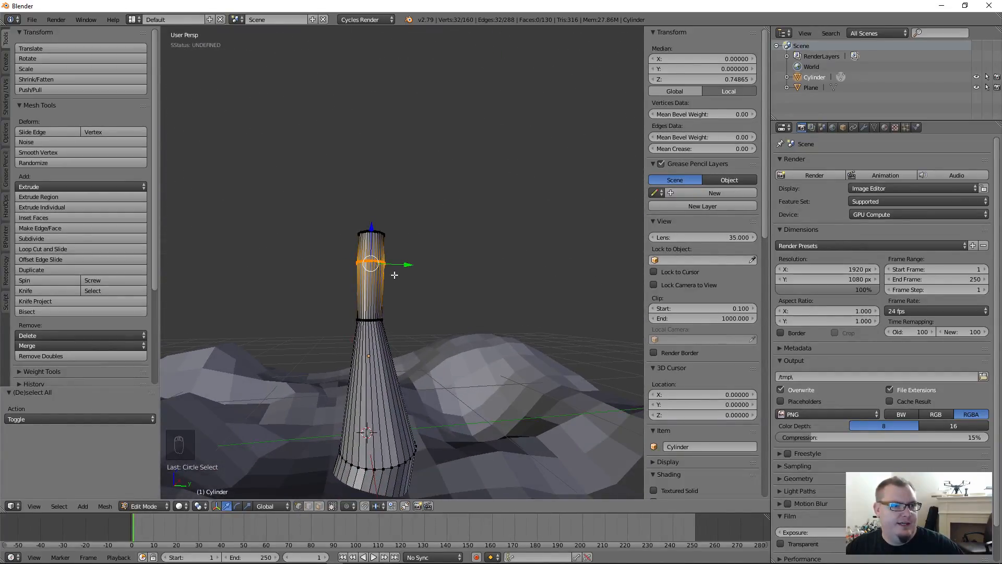
- Move the upper vertex ring about -0.06 along Y and about -0.07 along X to bend the cylinder
drag(407, 266, 398, 264)
middle_drag(398, 265, 342, 289)
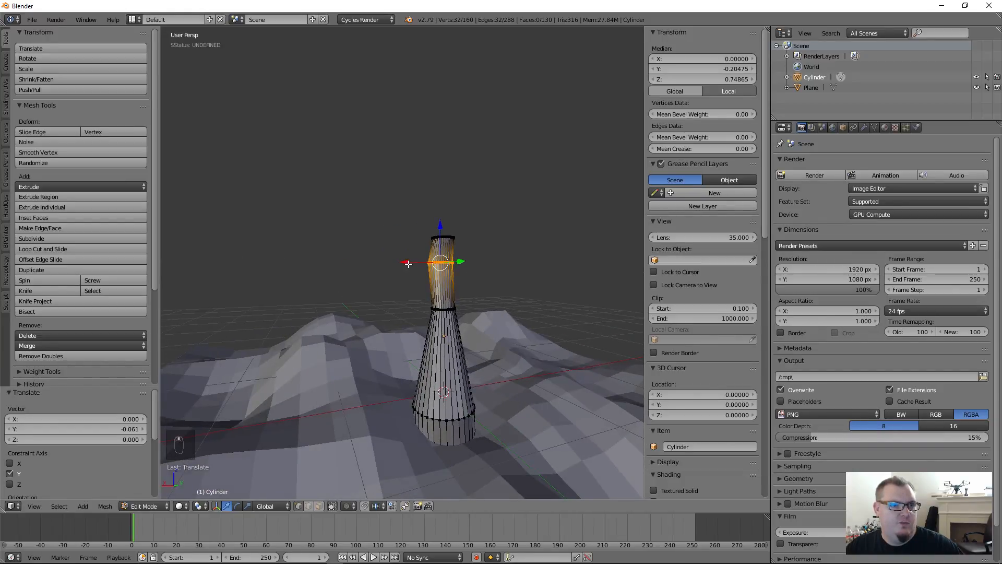
drag(408, 261, 419, 264)
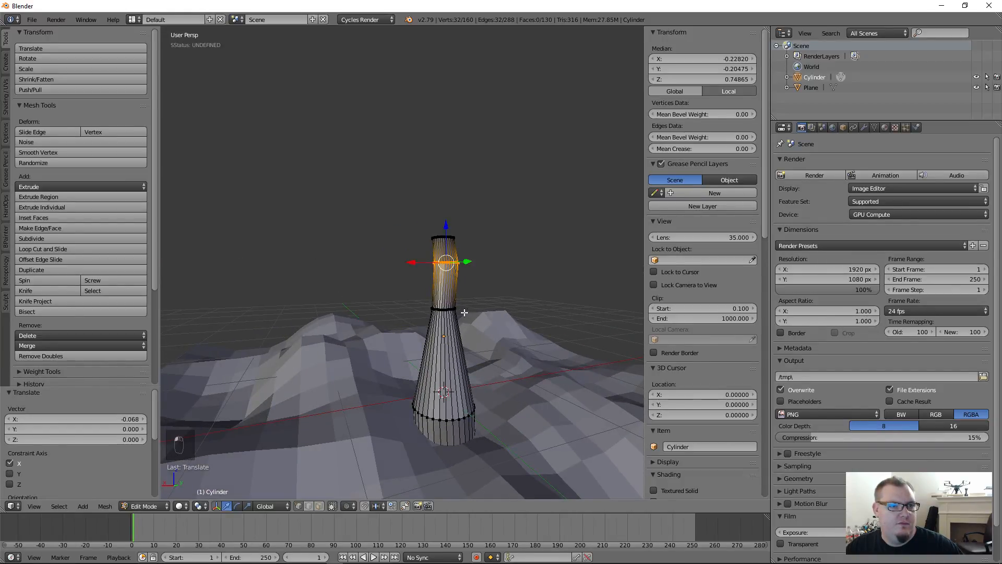
middle_drag(419, 264, 430, 304)
- Deselect everything and add an unslid single loop cut between the cylinder's narrow waist and its lower loop
key(a)
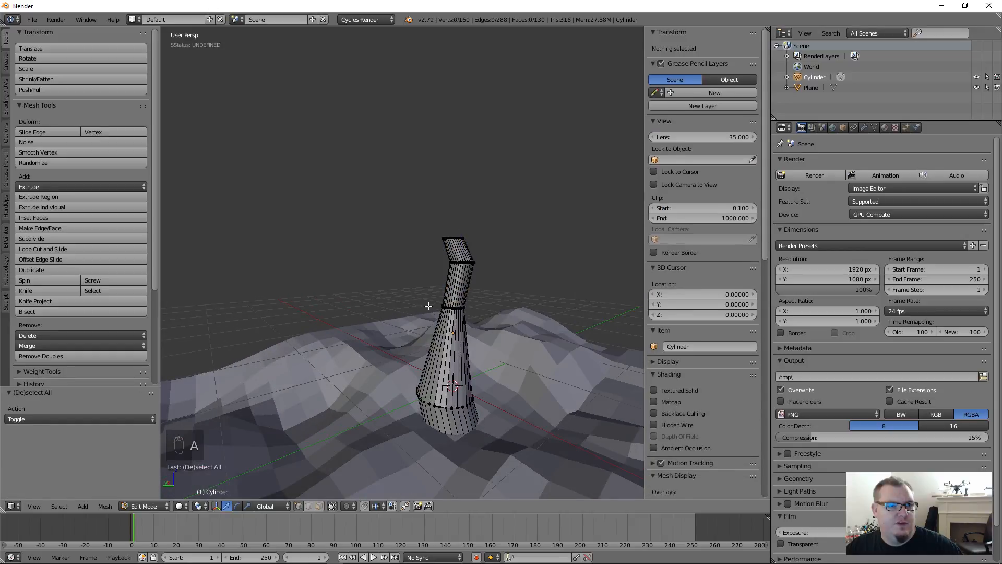
scroll(453, 316, up, 2)
scroll(453, 317, up, 3)
scroll(445, 384, down, 2)
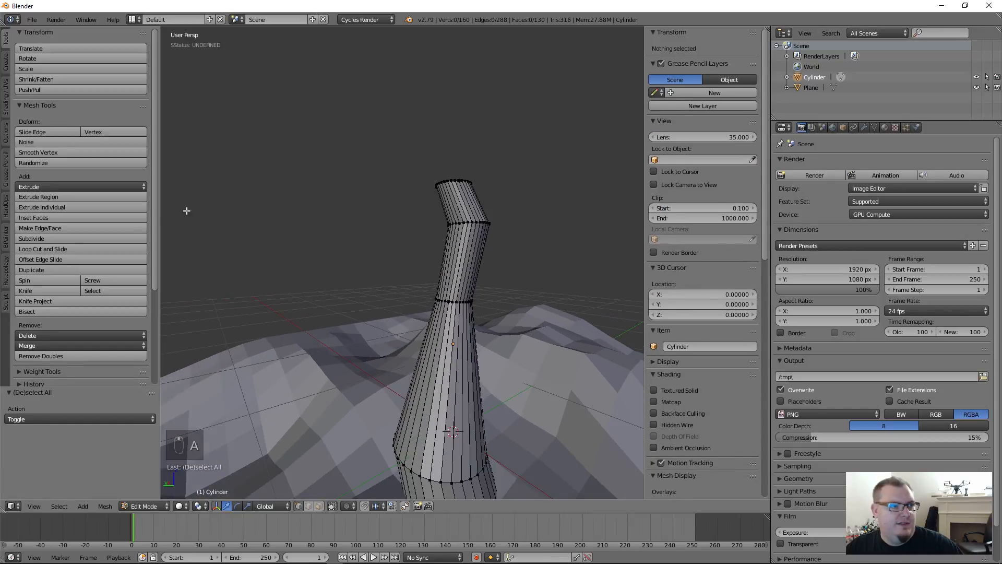
click(89, 248)
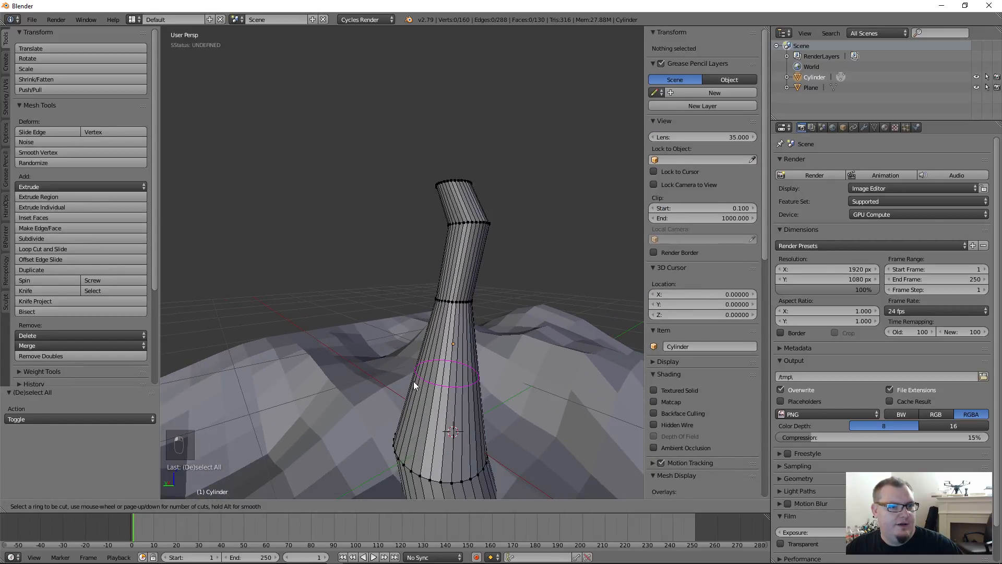
click(414, 385)
right_click(413, 384)
middle_drag(414, 384, 442, 330)
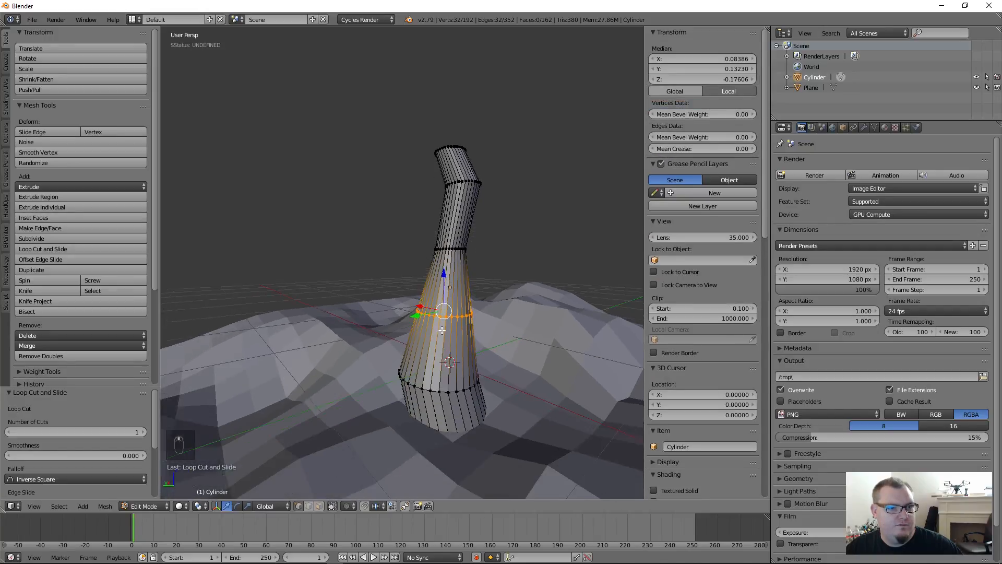
- Move the new loop about 0.07 along Y and about 0.06 along X to offset the lower trunk
scroll(441, 330, up, 2)
drag(416, 310, 407, 310)
middle_drag(406, 310, 319, 315)
drag(345, 308, 334, 310)
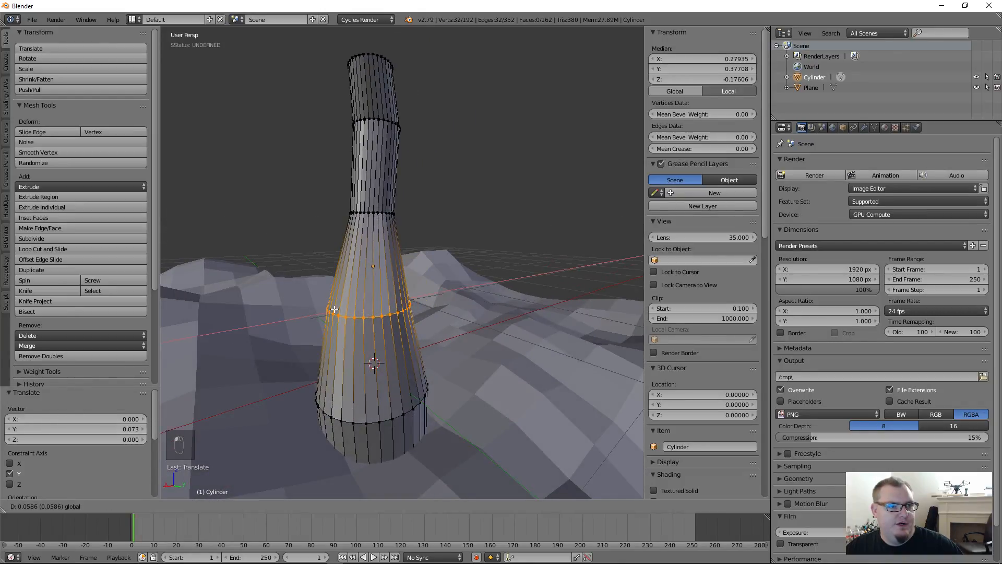
middle_drag(334, 309, 260, 316)
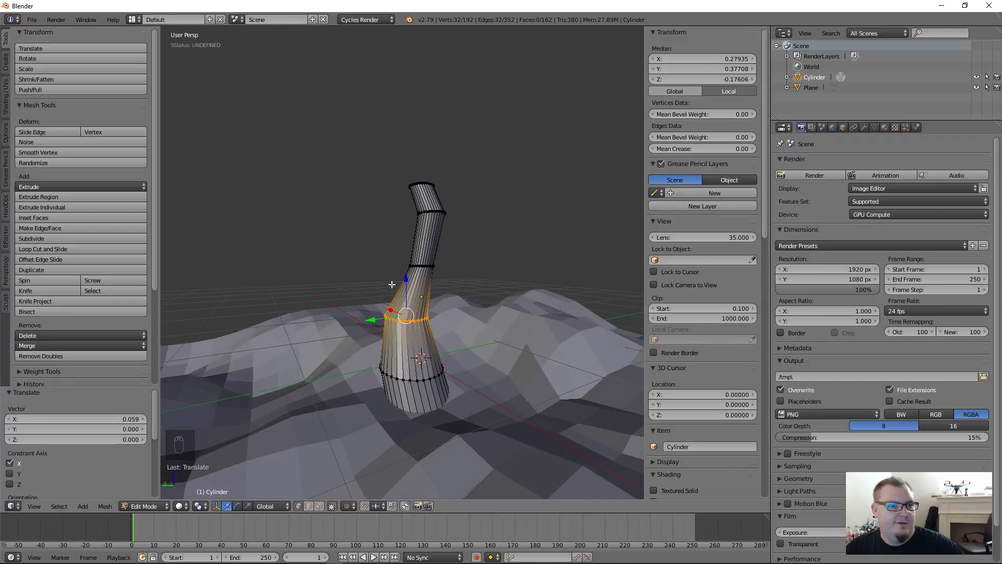
middle_drag(456, 421, 438, 336)
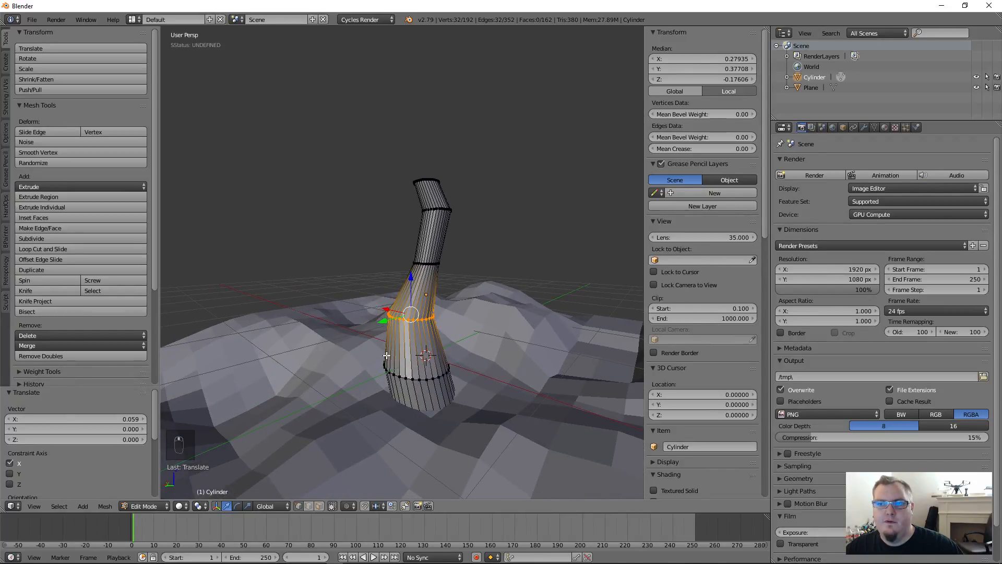
middle_drag(386, 355, 445, 293)
- Deselect everything and start circle-selecting the vertex ring at the cylinder's narrow waist
key(a)
scroll(387, 319, up, 5)
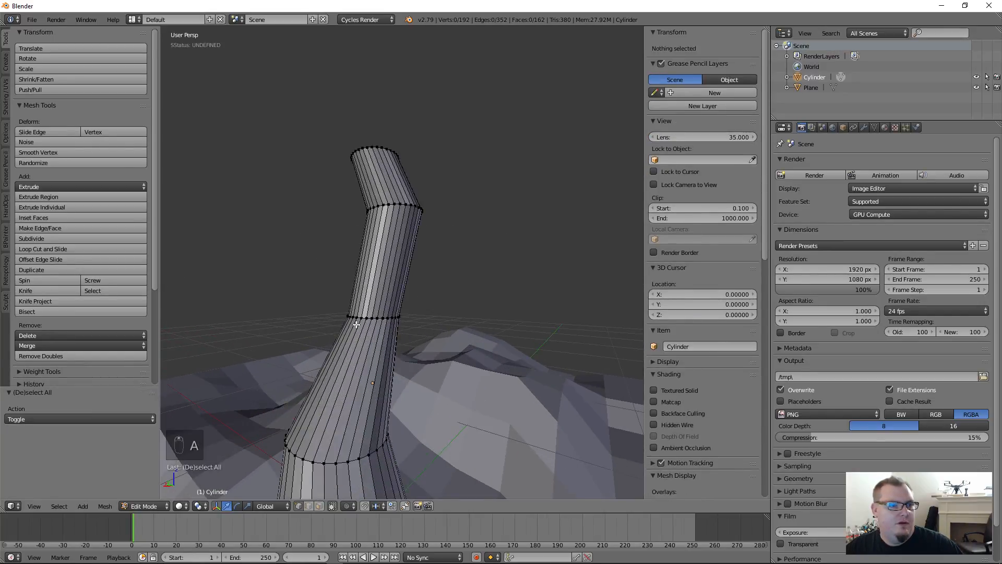
shift+middle_drag(356, 324, 396, 298)
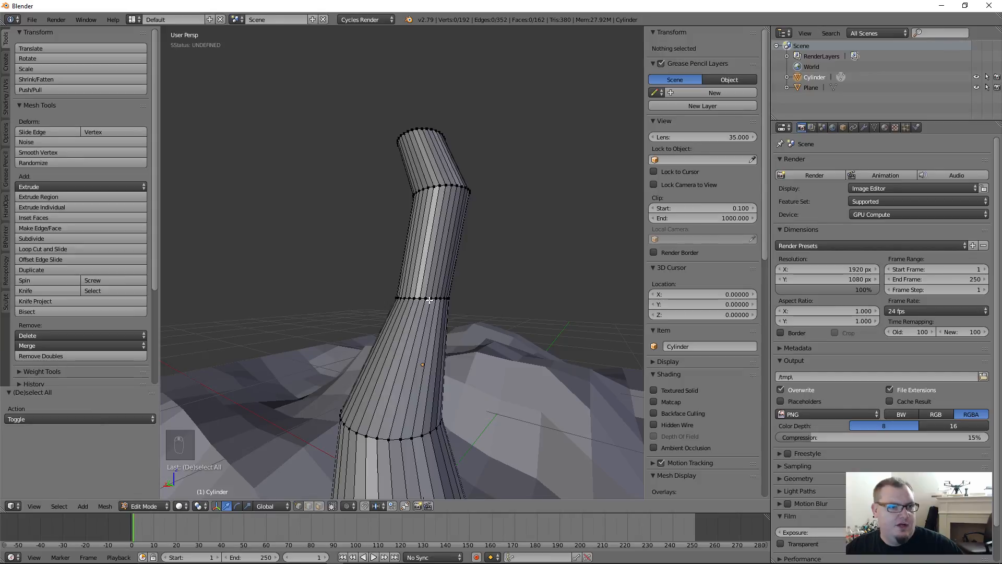
key(c)
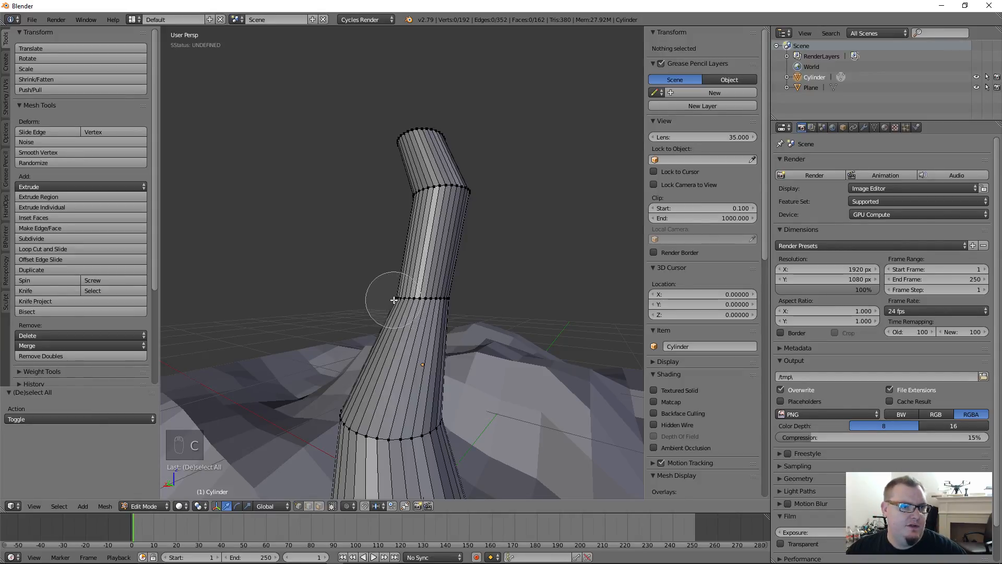
- Select every vertex of the trunk's third ring from the top with Circle Select, working all the way around the cylinder
drag(393, 300, 422, 298)
right_click(422, 298)
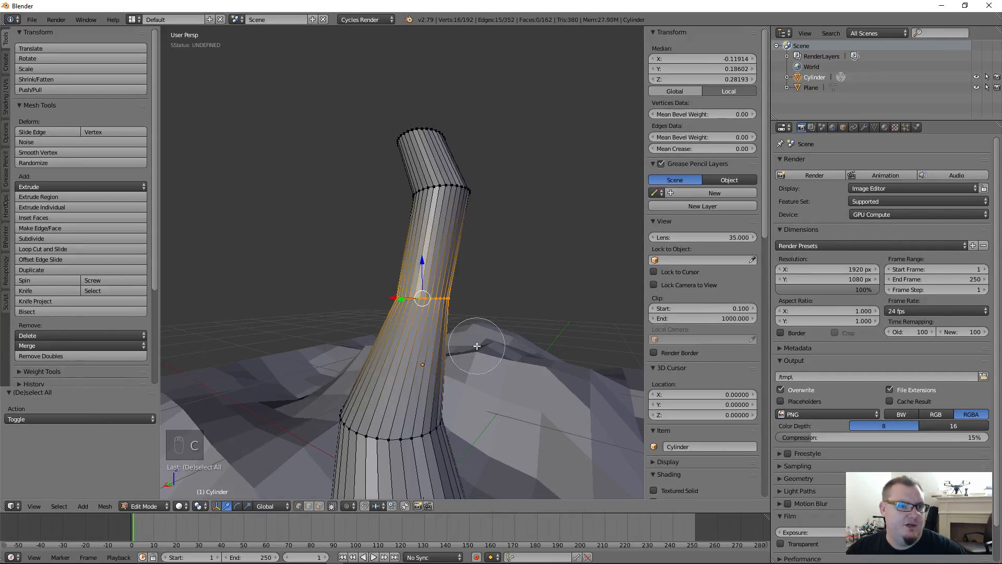
mouse_move(328, 303)
middle_down()
mouse_move(366, 302)
mouse_move(332, 301)
middle_up()
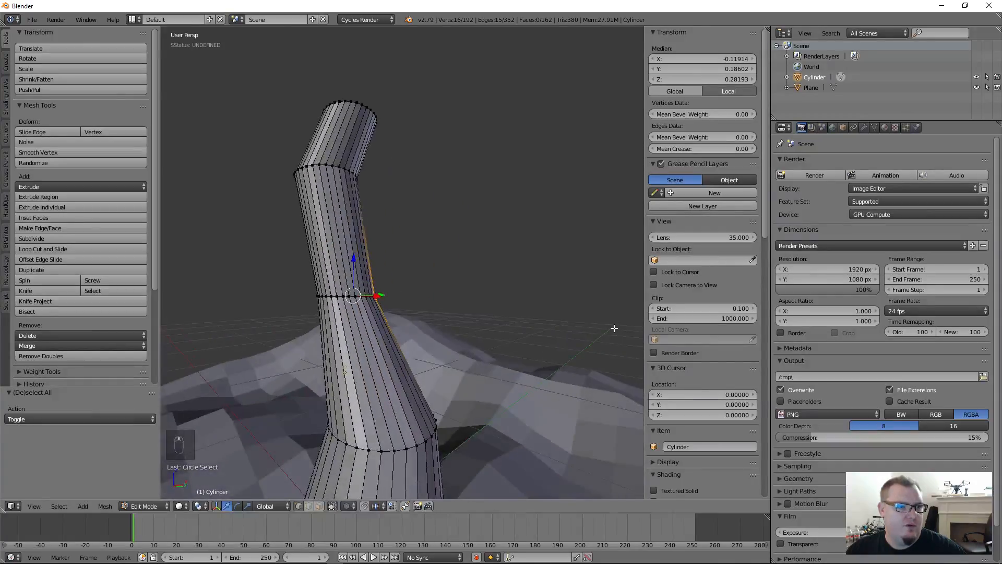
key(c)
mouse_move(301, 297)
mouse_down()
mouse_move(347, 290)
mouse_move(376, 302)
mouse_up()
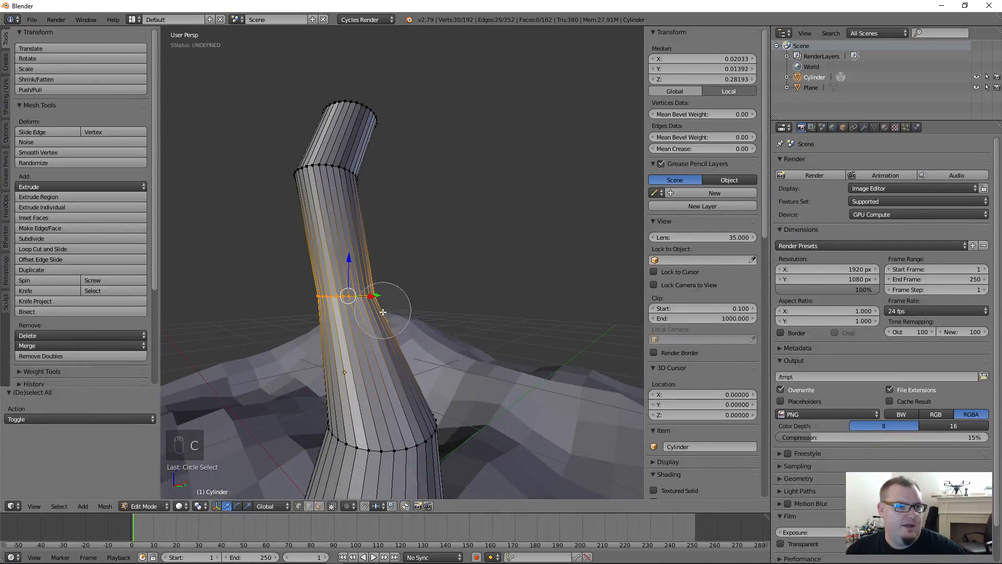
right_click(375, 302)
mouse_move(376, 313)
middle_down()
mouse_move(379, 351)
mouse_move(474, 347)
middle_up()
key(c)
drag(291, 296, 302, 306)
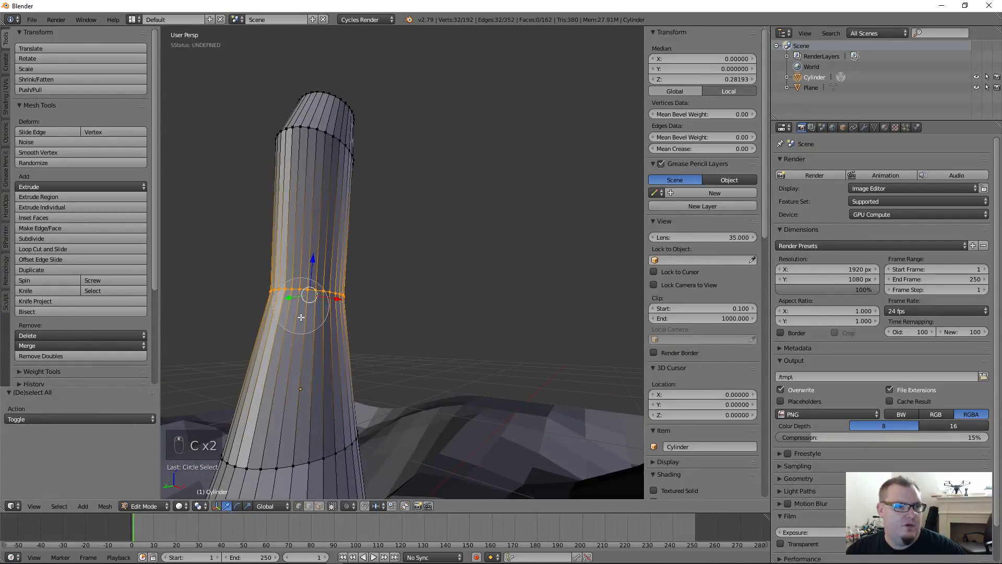
right_click(302, 307)
- Bend the trunk by moving the selected ring about -0.093 along Y and about -0.042 along X
scroll(359, 322, down, 2)
middle_drag(359, 321, 313, 330)
drag(293, 322, 303, 318)
middle_drag(302, 319, 428, 314)
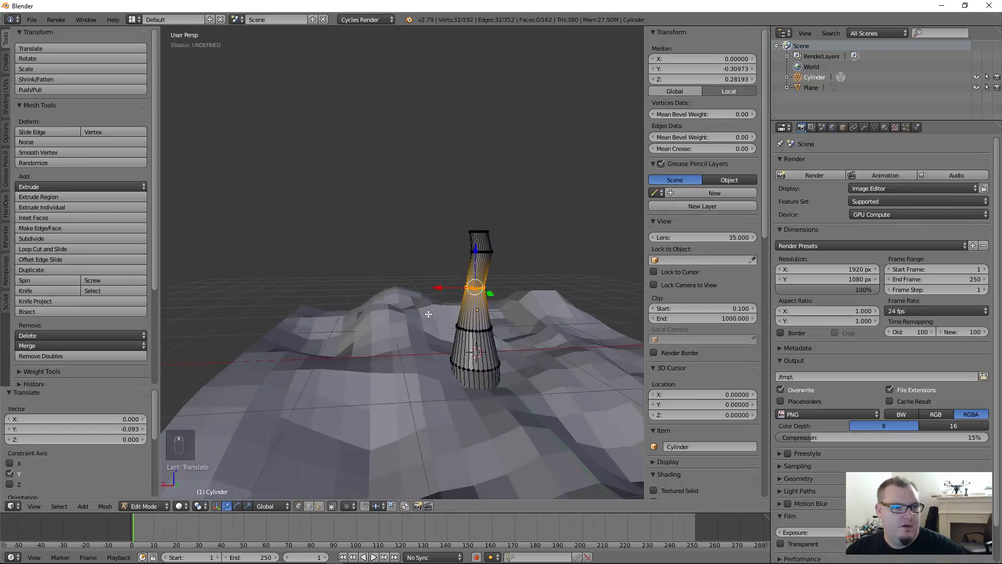
drag(441, 288, 445, 289)
middle_drag(445, 289, 427, 345)
middle_drag(524, 317, 440, 341)
scroll(417, 326, up, 4)
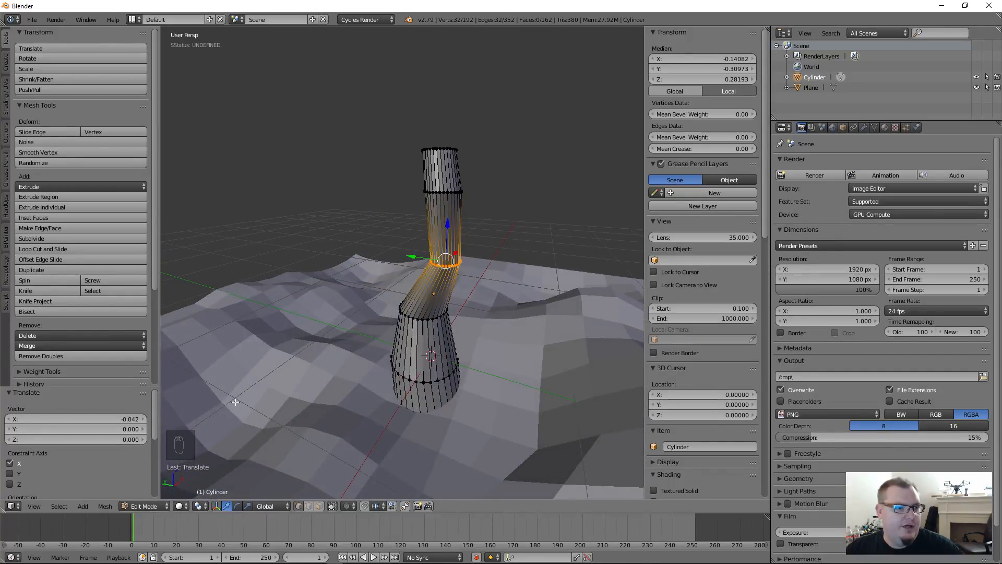
- Switch the trunk from Edit Mode to Object Mode and inspect the bent shape on the terrain
click(140, 509)
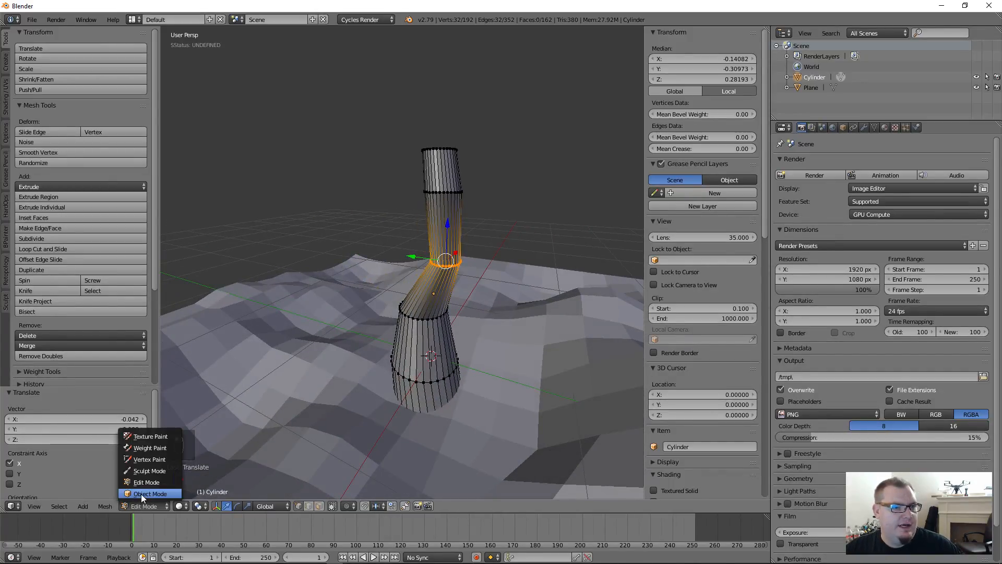
click(140, 493)
scroll(402, 329, down, 3)
mouse_move(432, 334)
middle_down()
mouse_move(527, 321)
mouse_move(466, 322)
mouse_move(449, 342)
middle_up()
scroll(467, 322, down, 4)
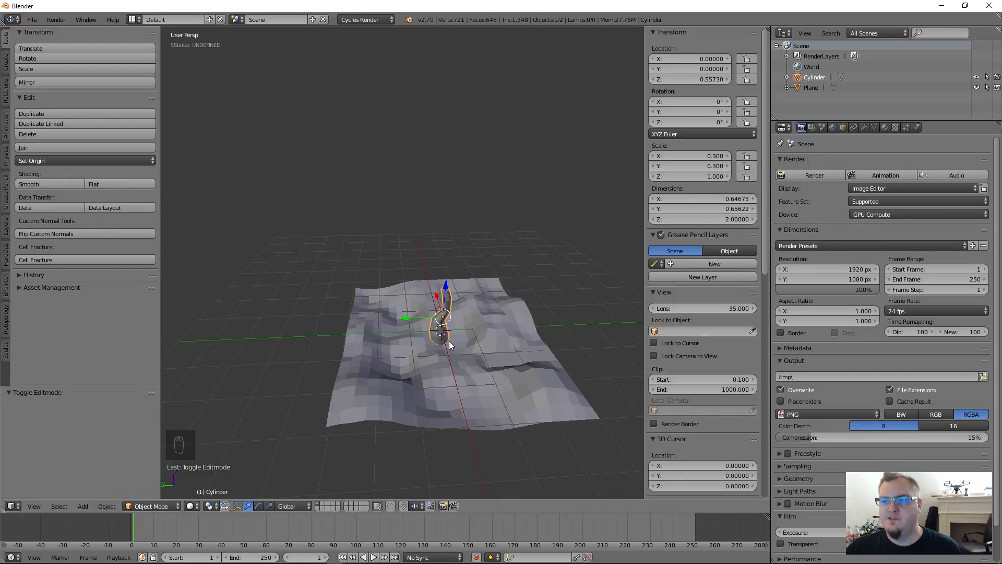
scroll(432, 326, up, 5)
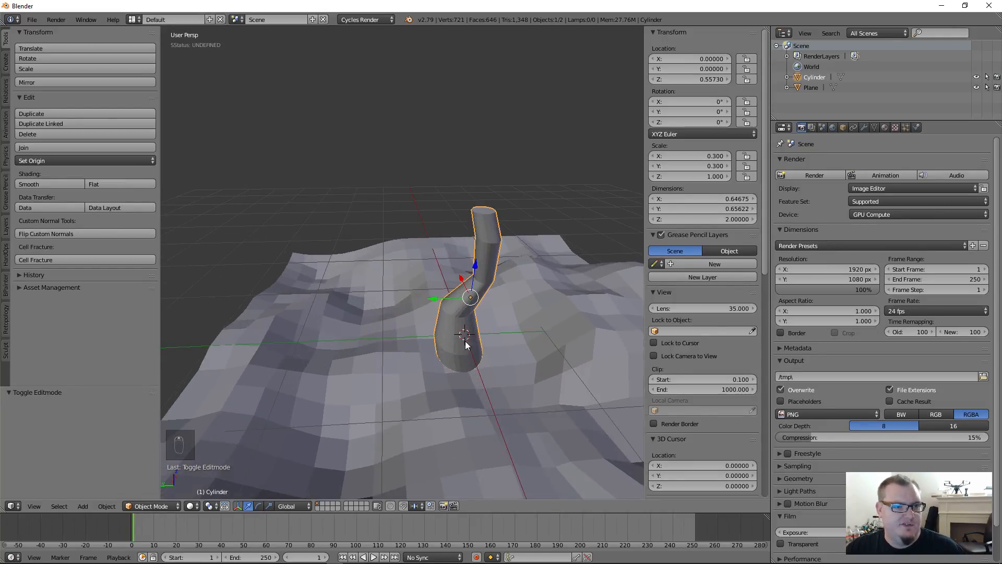
middle_drag(465, 341, 488, 342)
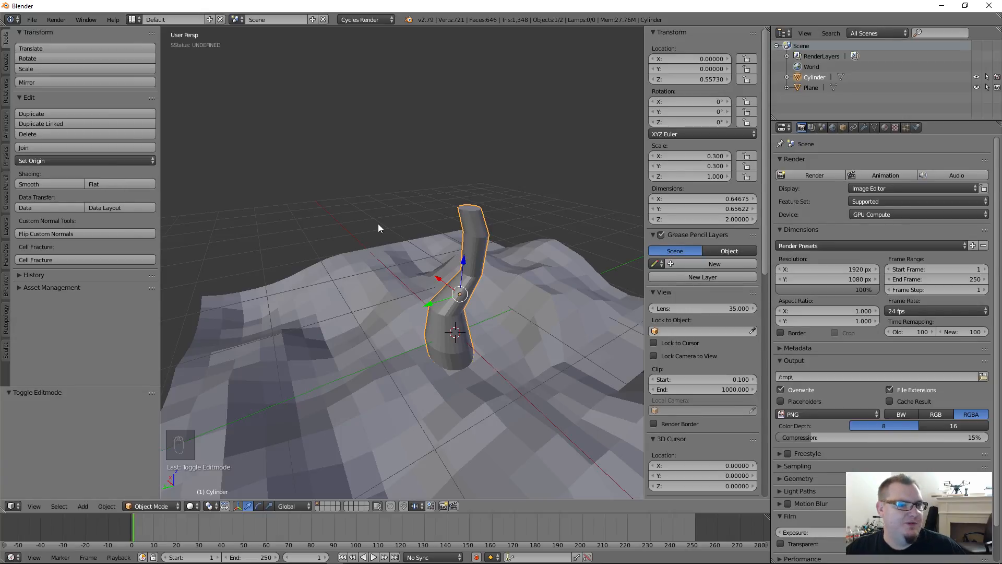
middle_drag(490, 254, 456, 229)
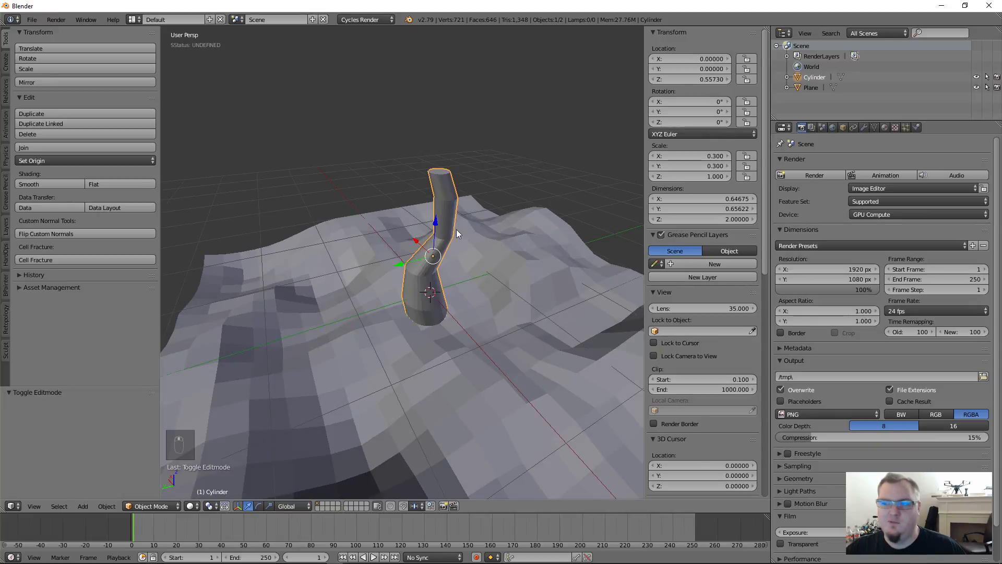
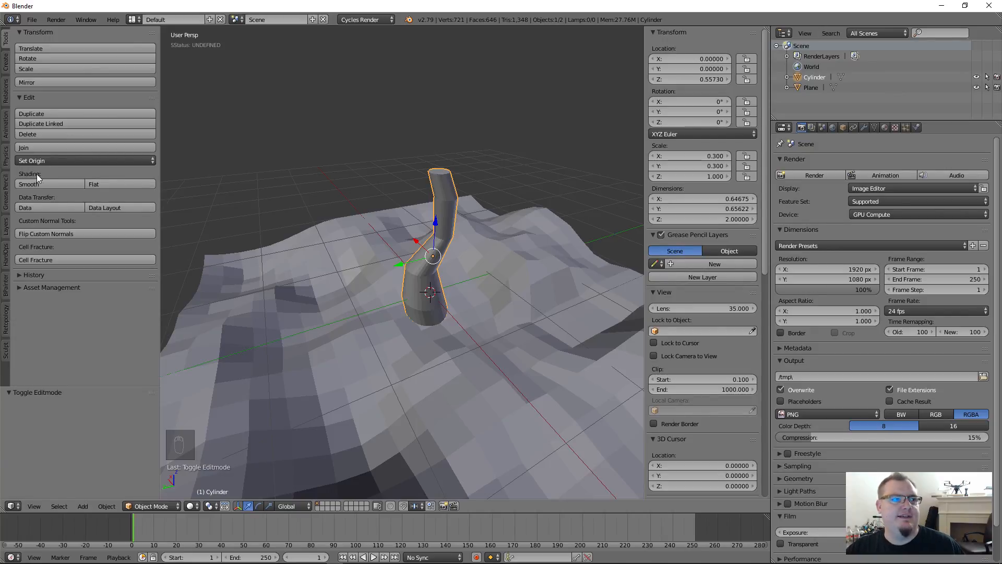
- Add an ico sphere for the foliage and raise it about 1.766 along Z to the trunk's top
click(6, 61)
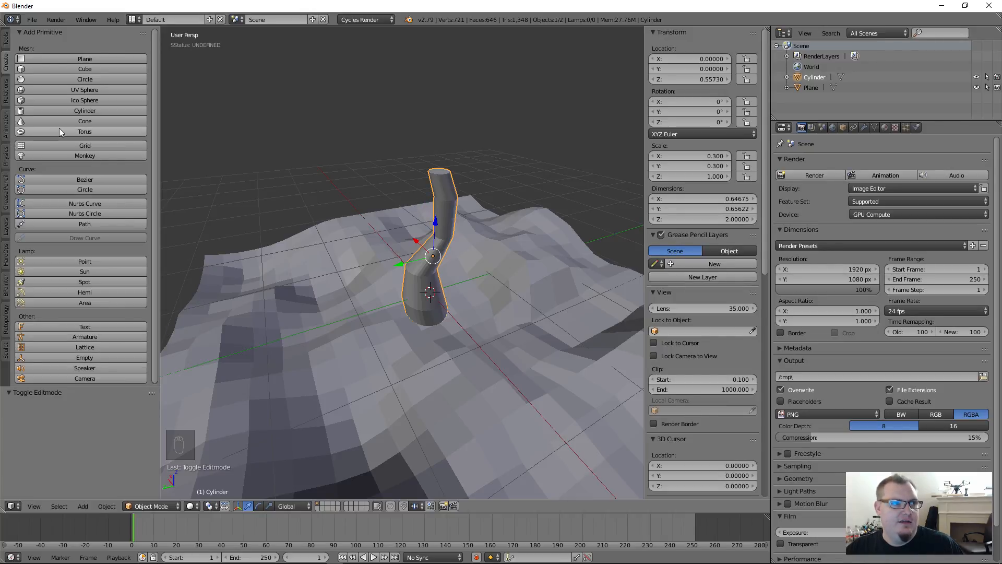
click(80, 99)
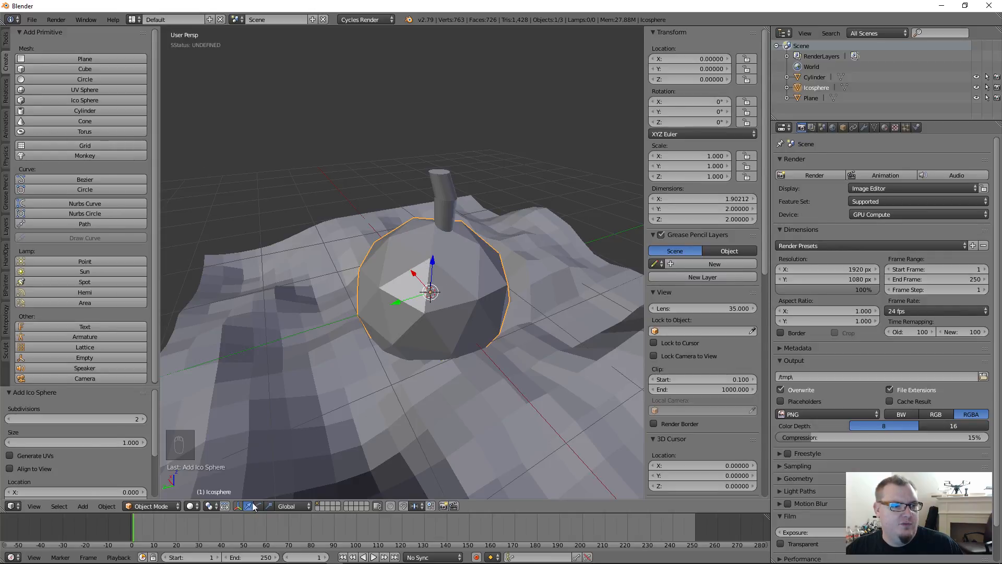
drag(432, 264, 425, 118)
middle_drag(433, 175, 436, 228)
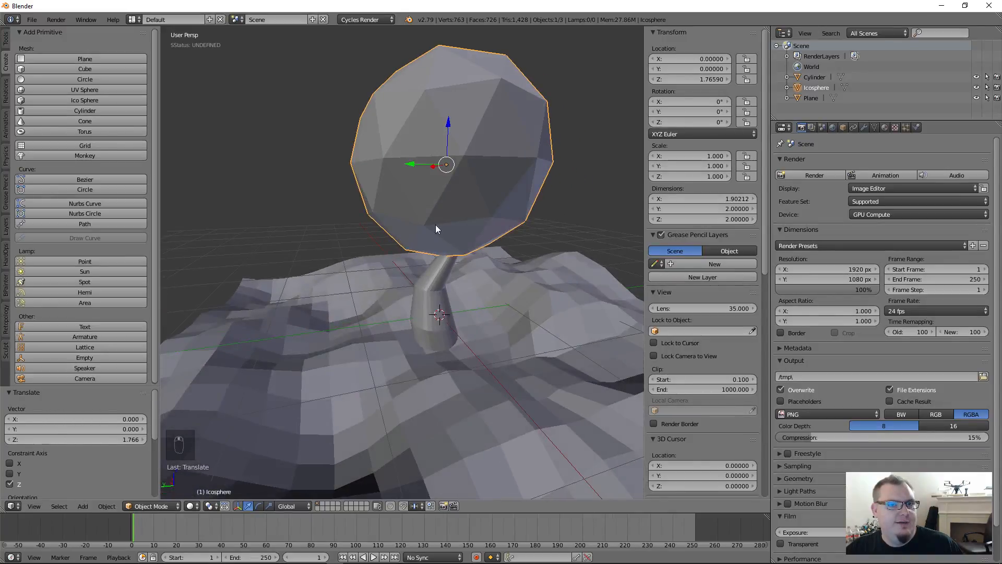
- Set the foliage ico sphere's scale to 0.6 on X, Y and Z
click(693, 155)
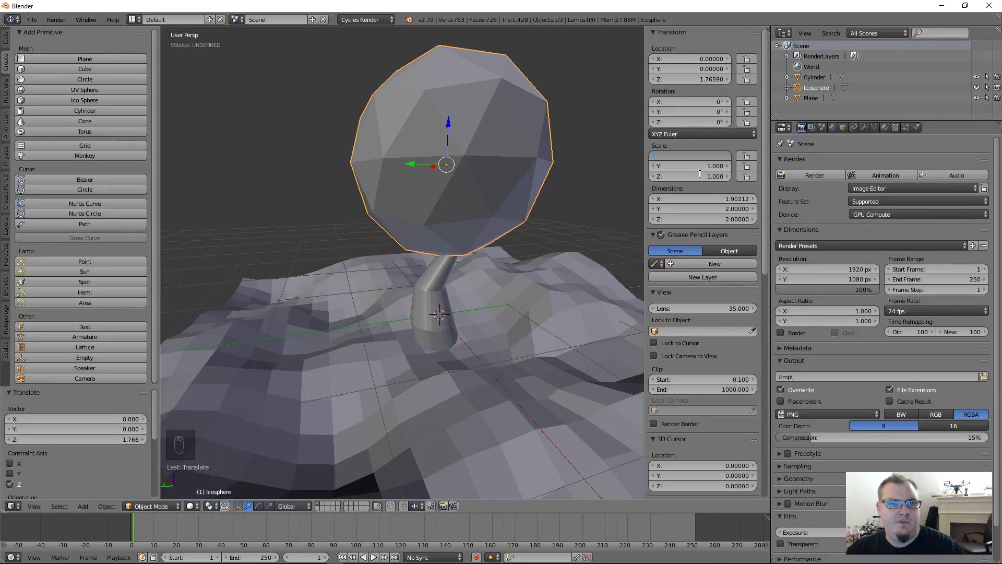
key(Tab)
text(.6)
key(Tab)
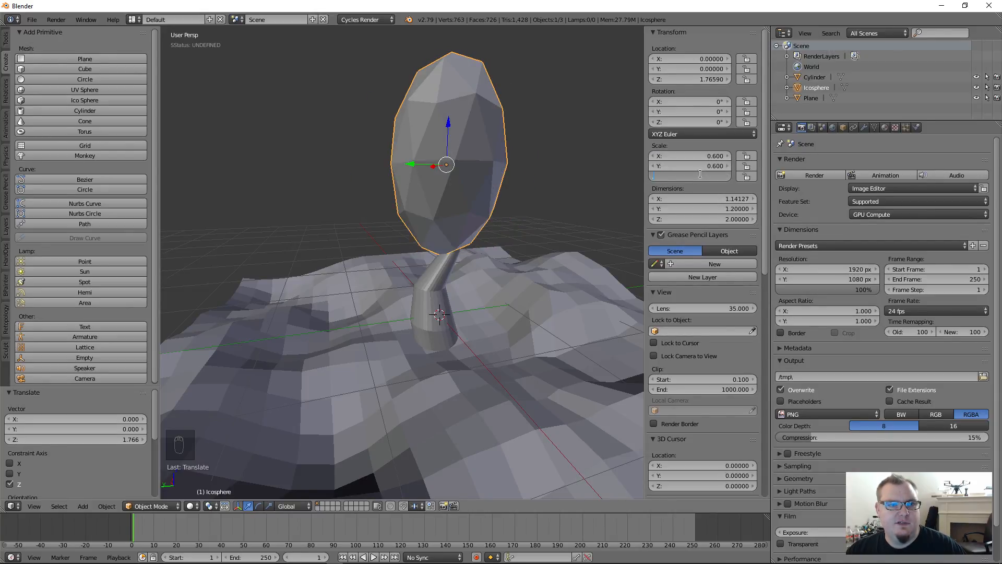
text(.6)
key(Return)
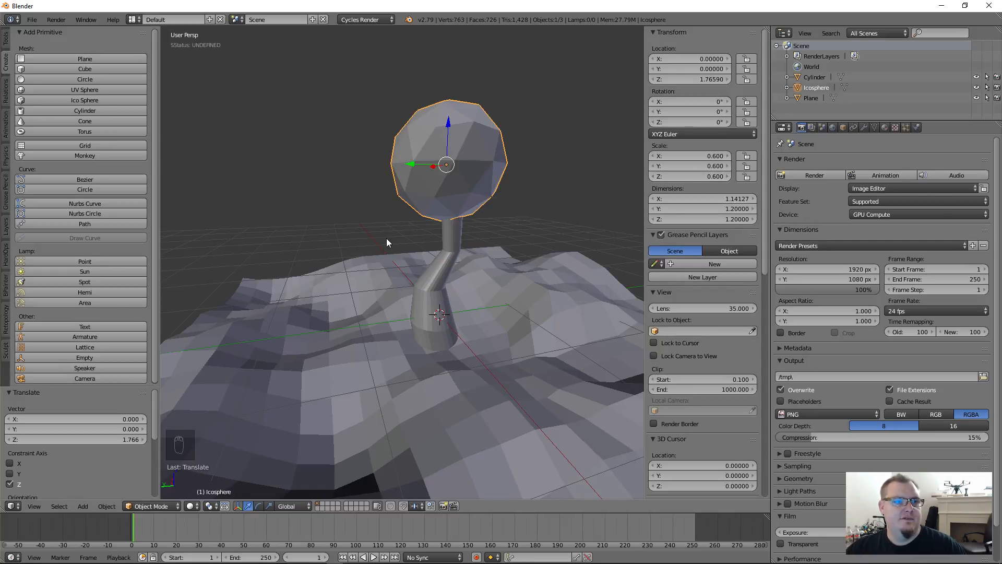
- Shift the foliage sphere over the trunk by about 0.116 along Y and about 0.096 along X
middle_drag(386, 238, 453, 226)
scroll(464, 236, up, 3)
scroll(449, 223, down, 3)
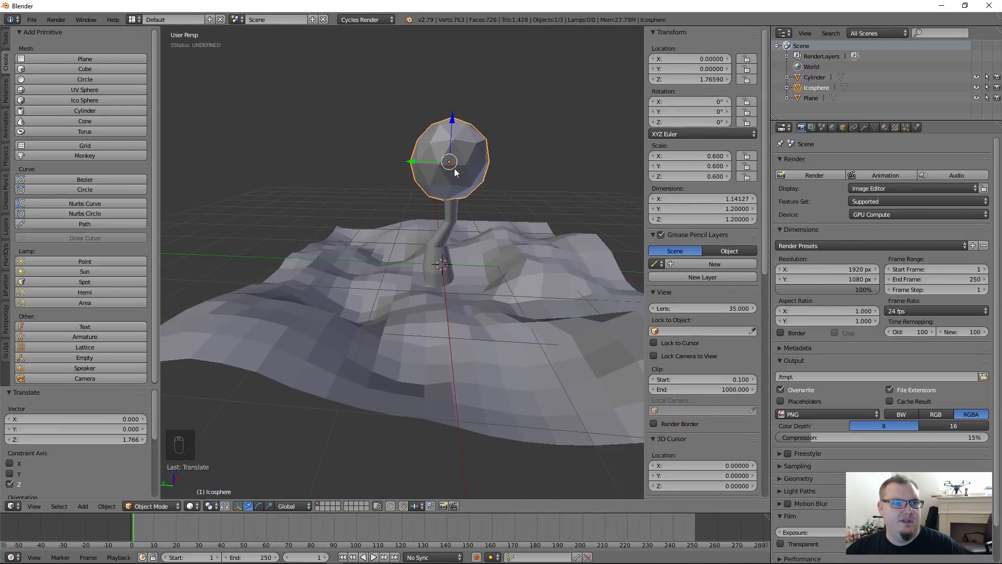
mouse_move(431, 185)
middle_down()
mouse_move(437, 211)
mouse_move(469, 190)
mouse_move(439, 183)
middle_up()
drag(399, 162, 391, 163)
middle_drag(429, 194, 526, 226)
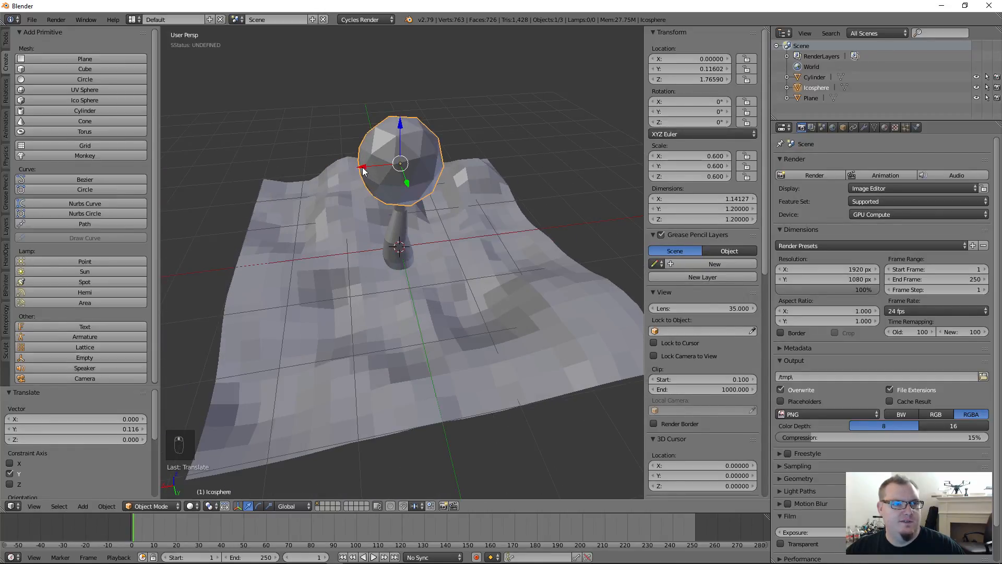
drag(363, 169, 358, 167)
middle_drag(369, 183, 418, 178)
scroll(436, 186, up, 3)
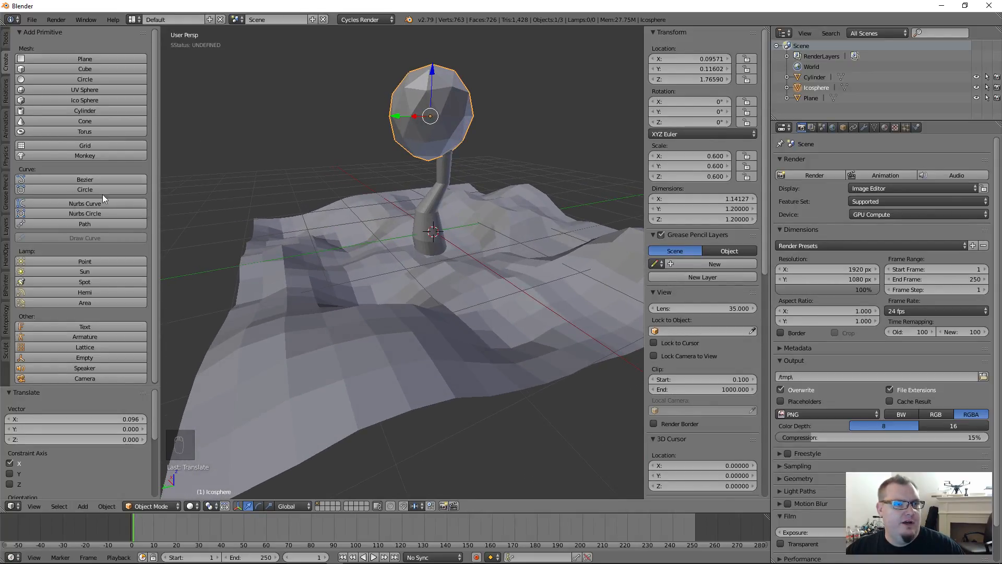
key(a)
right_click(359, 268)
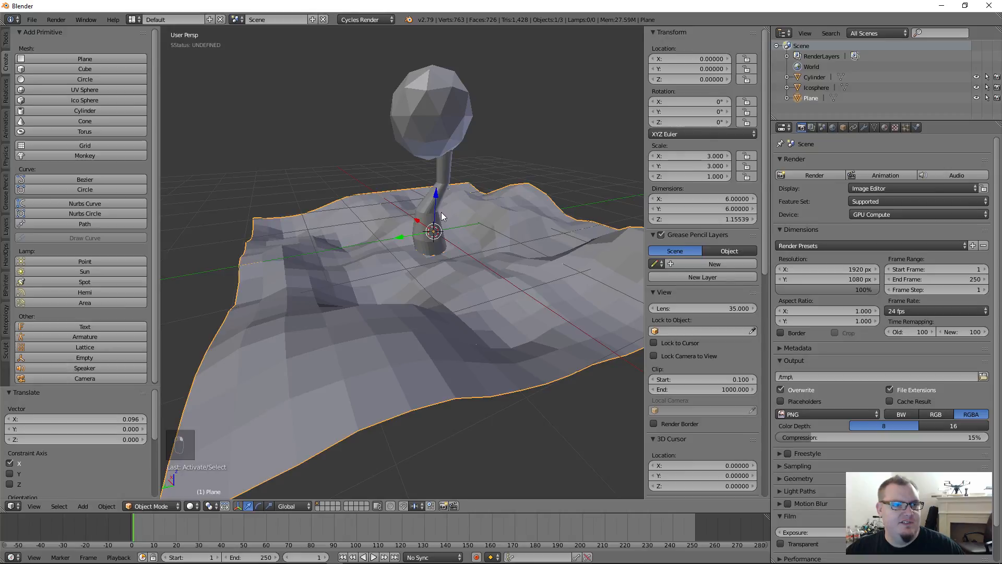
key(a)
right_click(438, 120)
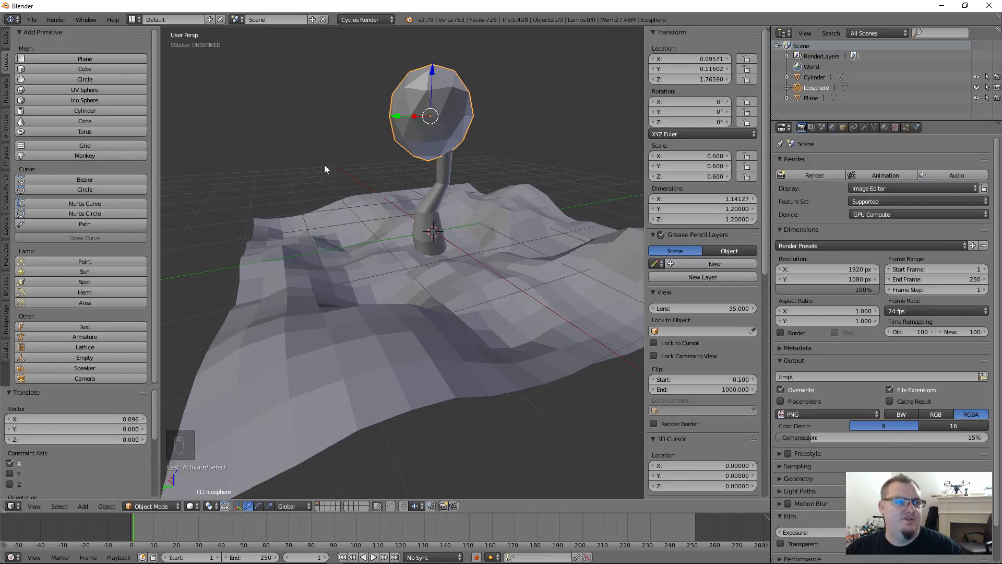
- Try duplicating the foliage sphere with a freehand placement beside the original, and delete that copy
click(6, 41)
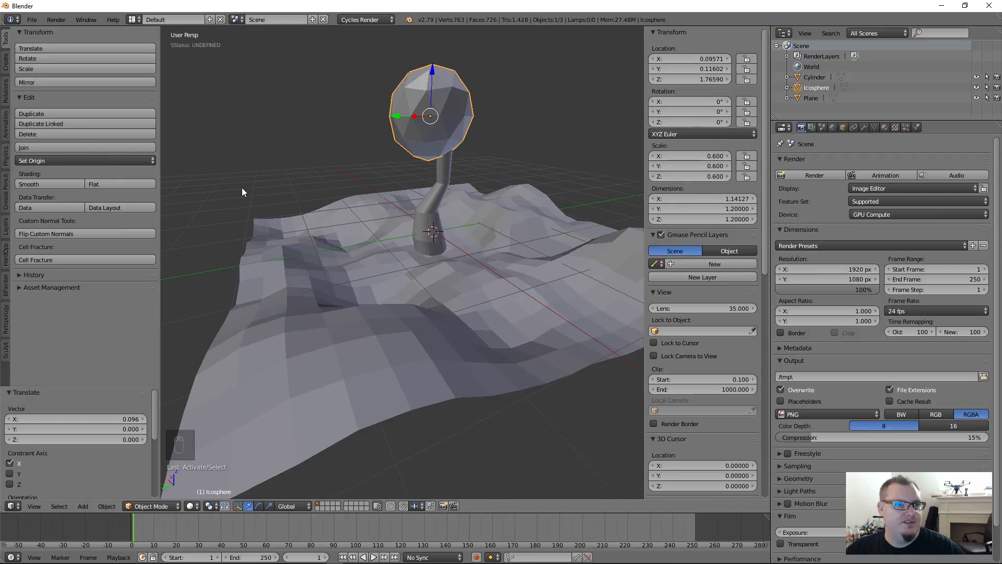
click(73, 113)
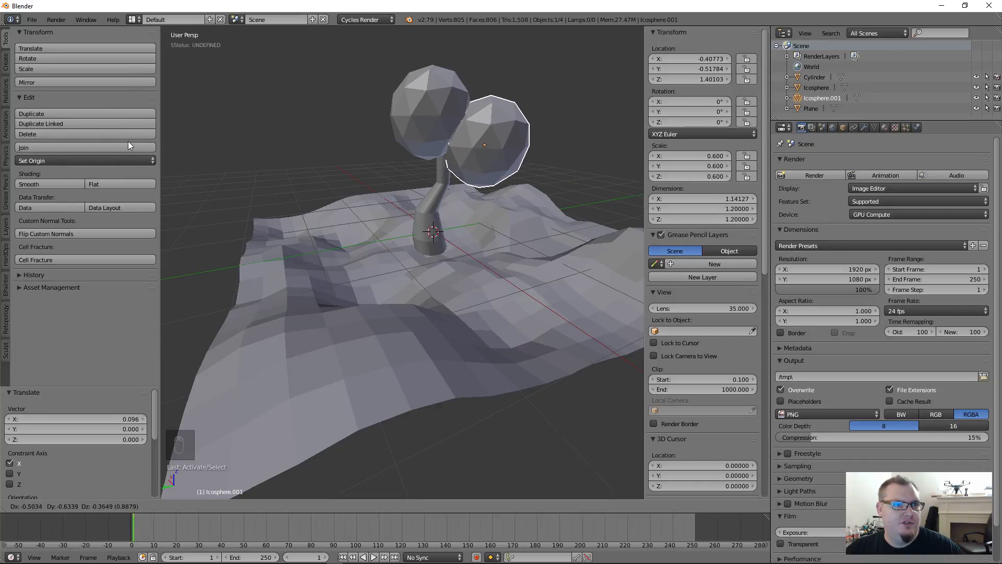
click(461, 140)
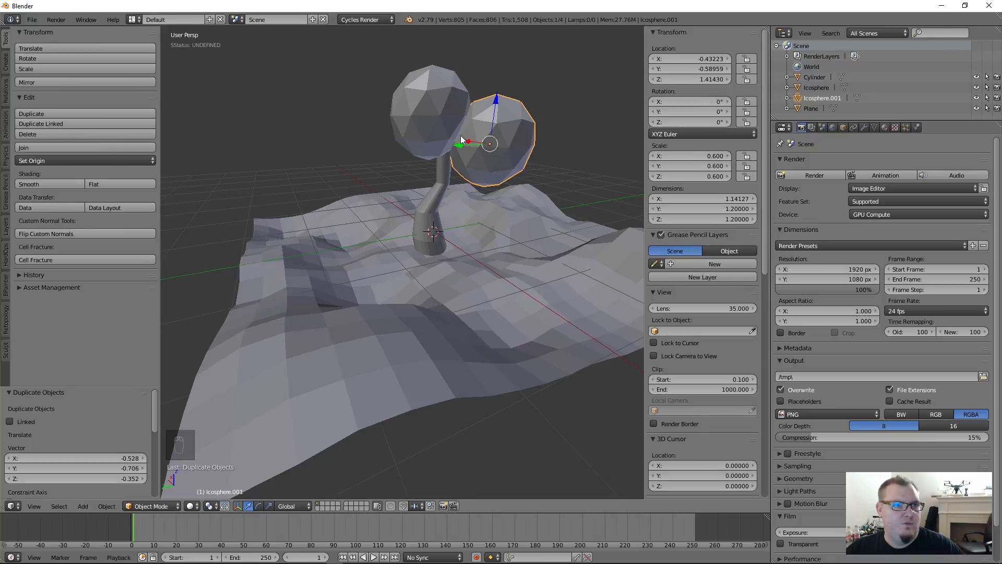
middle_drag(479, 187, 462, 151)
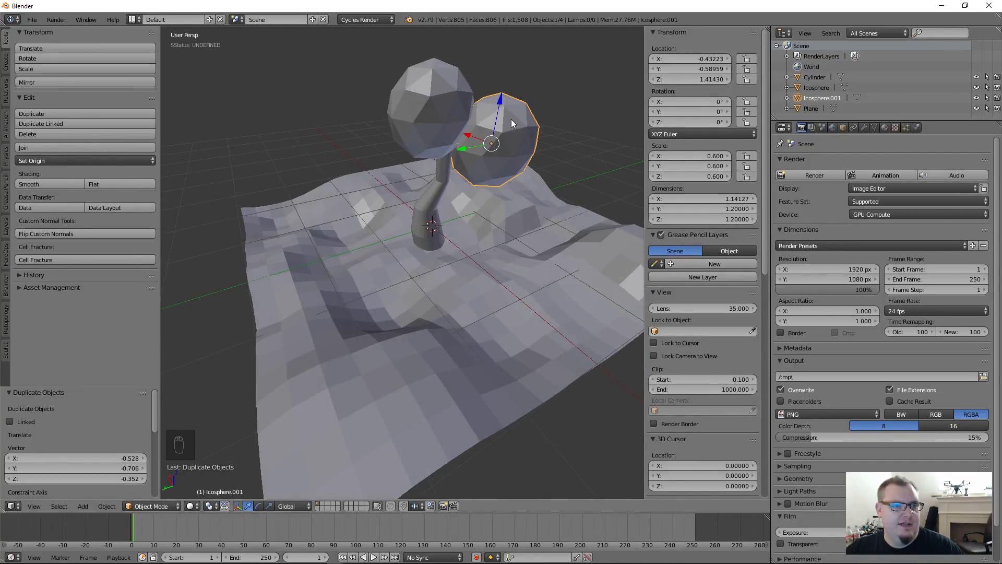
key(x)
click(512, 119)
- Duplicate the original foliage sphere, leaving the copy in the same place
middle_drag(449, 257, 459, 163)
right_click(452, 151)
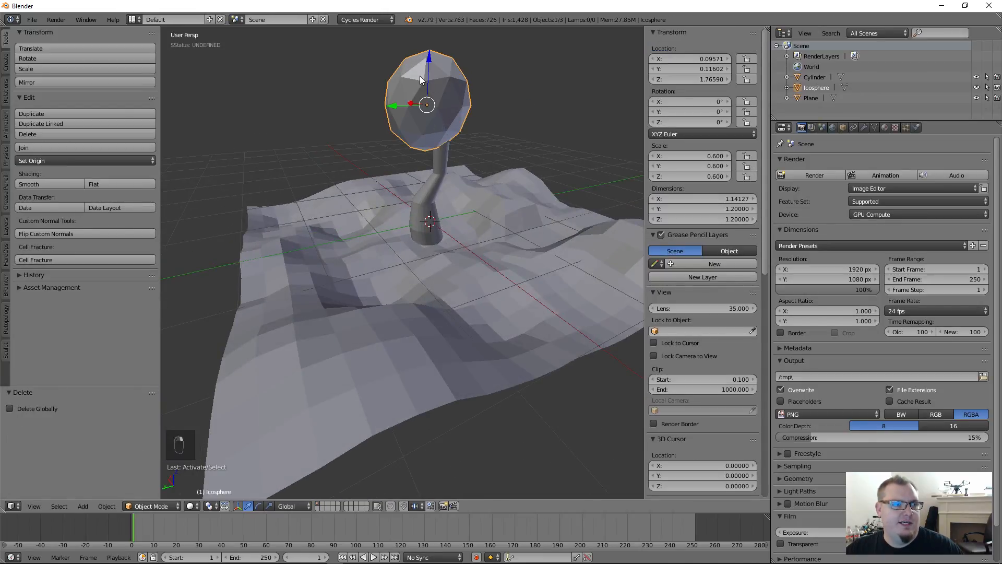
click(93, 112)
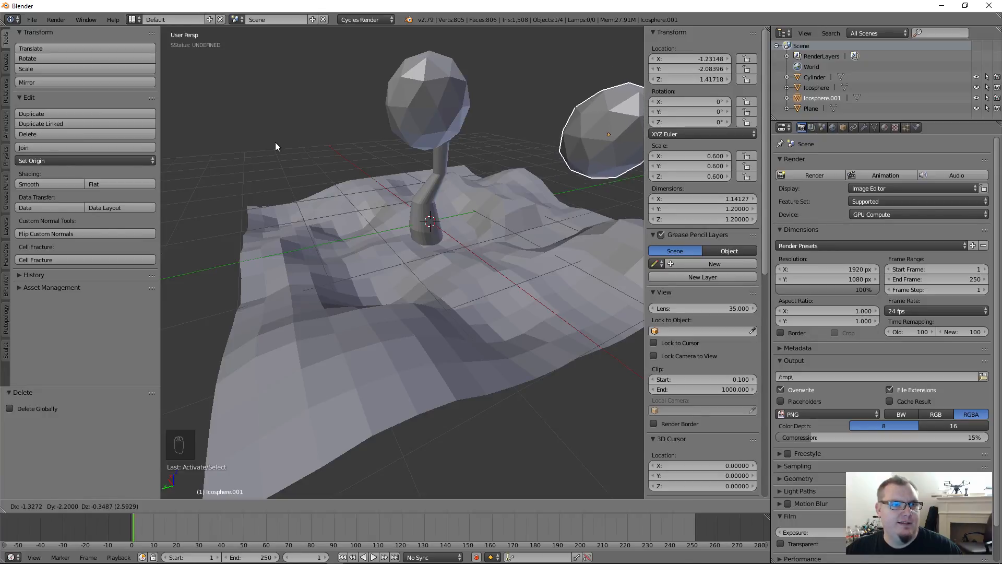
right_click(199, 142)
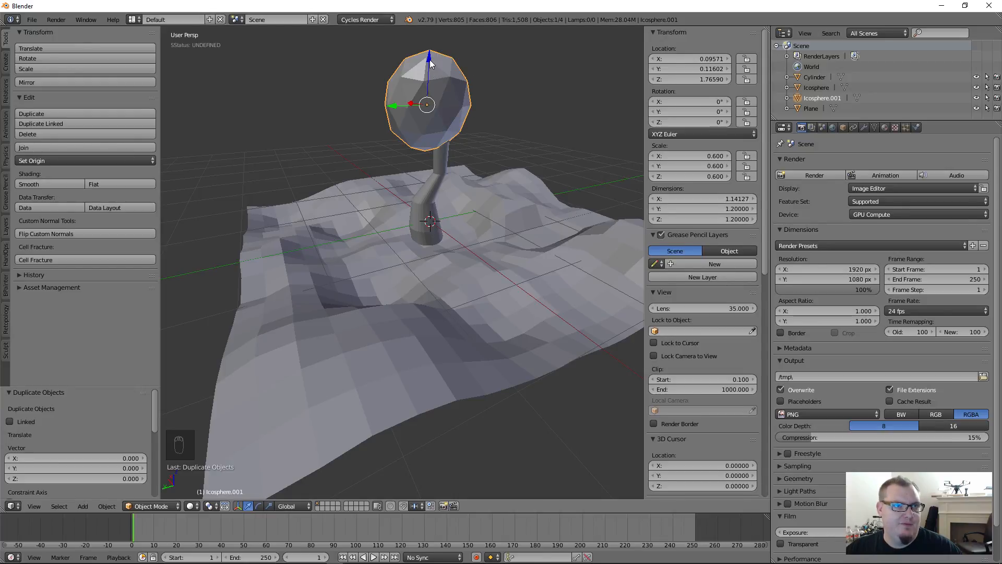
- Offset the duplicated sphere from the original by about -0.49 along Y and lower it about 0.224 along Z
key(g)
key(y)
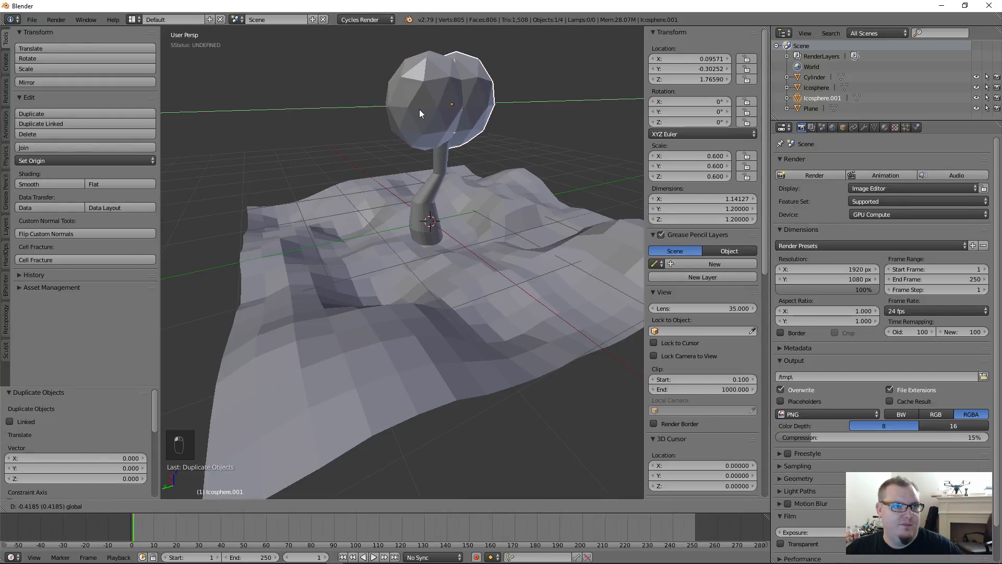
click(420, 108)
drag(457, 59, 459, 78)
middle_drag(485, 121, 421, 155)
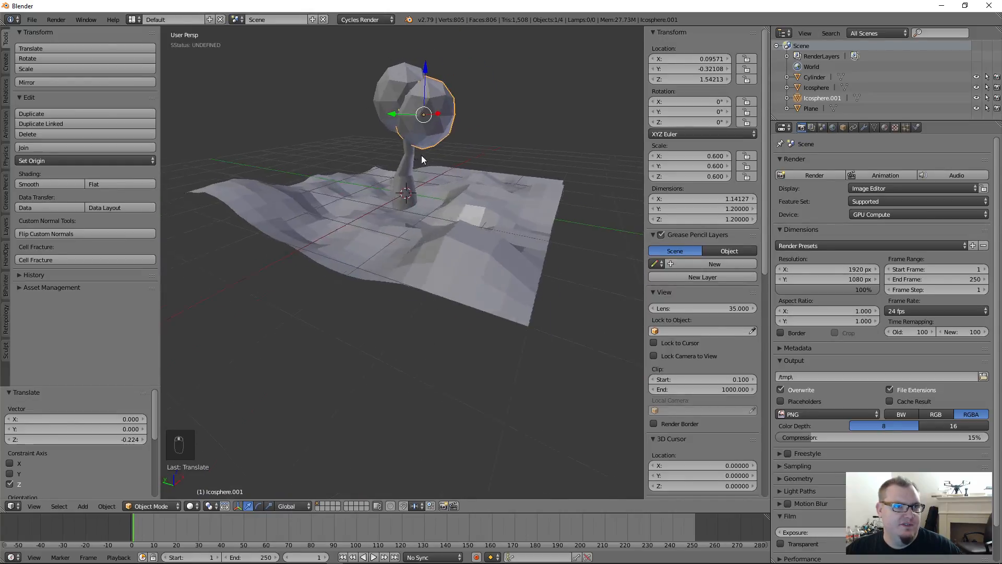
scroll(421, 155, up, 3)
key(g)
key(y)
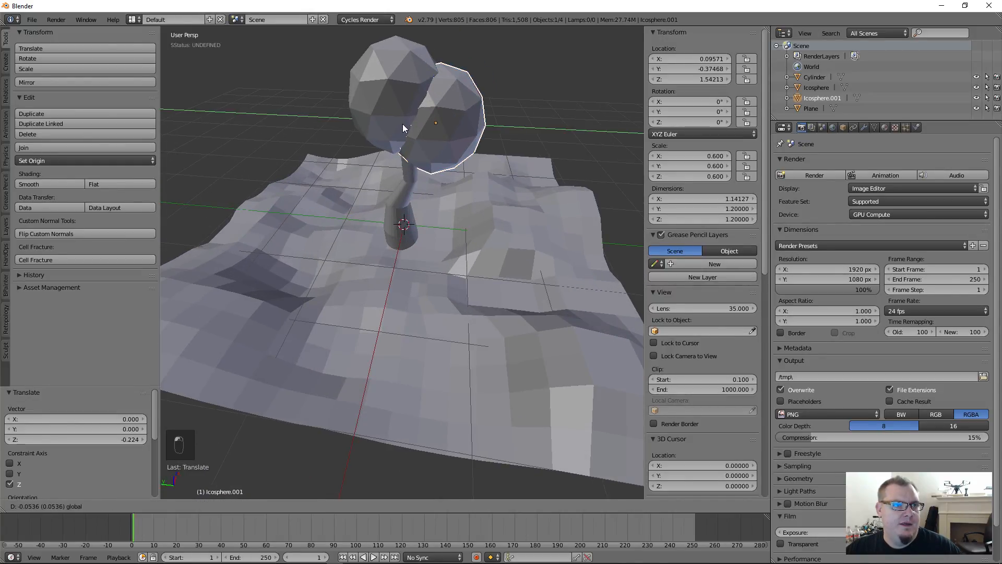
click(402, 124)
- Select the original, higher foliage sphere on the tree
right_click(383, 75)
right_click(415, 164)
right_click(415, 108)
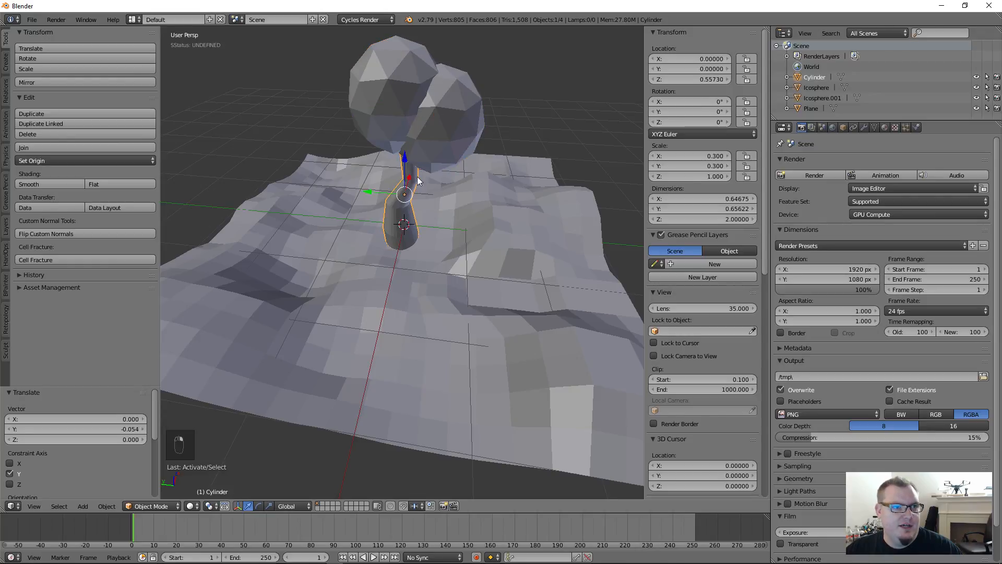
right_click(415, 108)
right_click(364, 83)
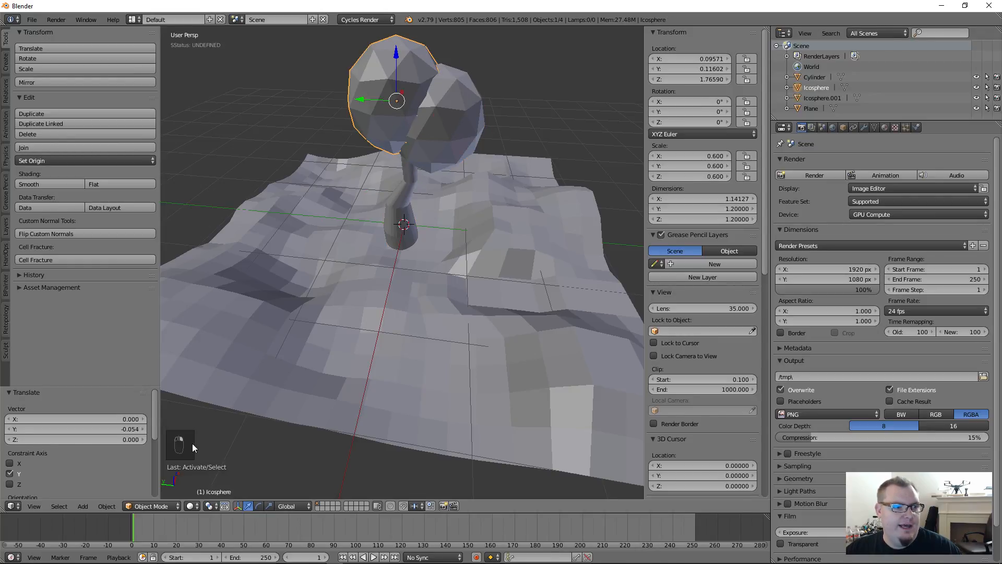
- Edit the original foliage sphere's mesh with proportional editing enabled, lowering one vertex near its top by about 0.297 along Z
click(149, 510)
click(155, 487)
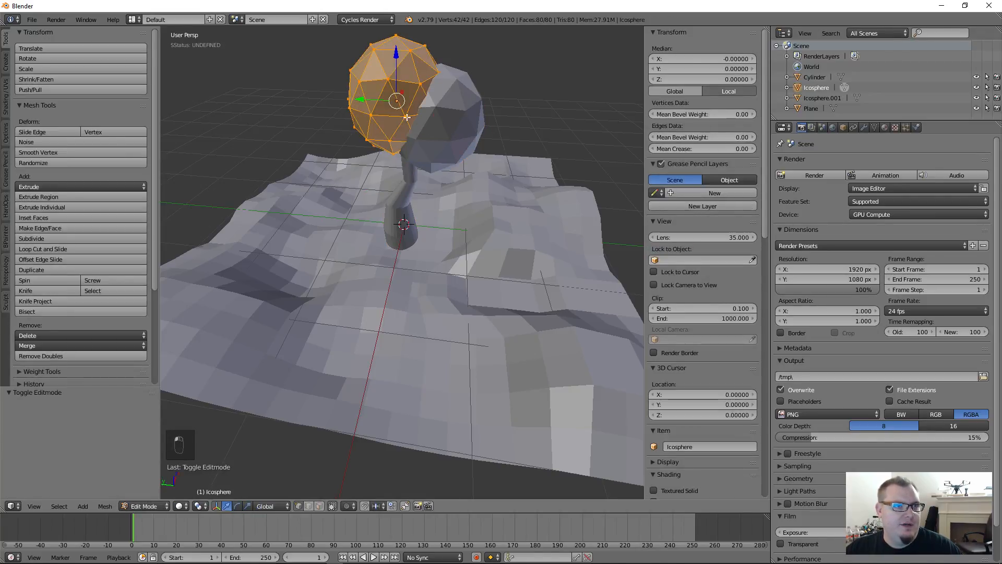
middle_drag(407, 118, 378, 126)
right_click(364, 61)
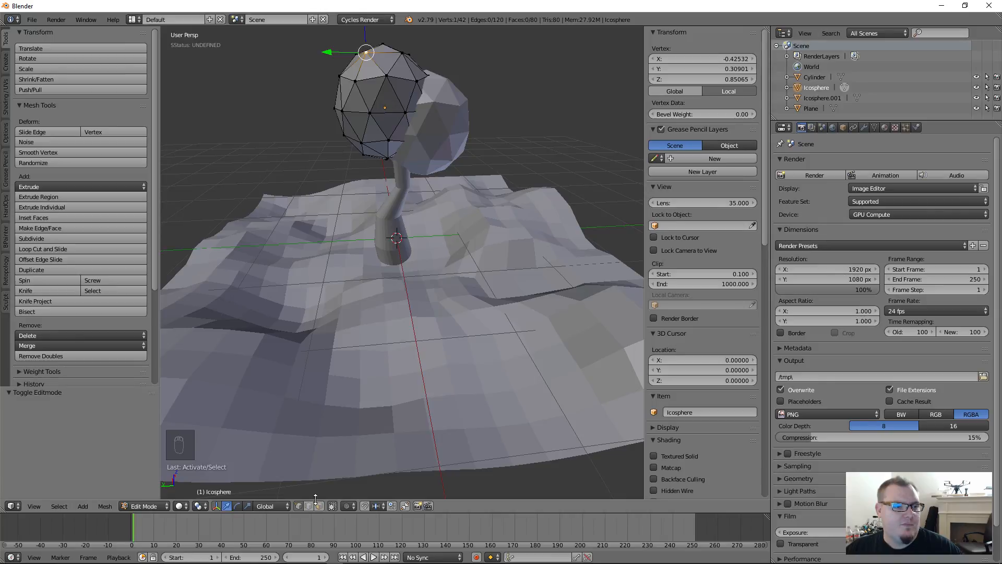
click(348, 506)
click(359, 484)
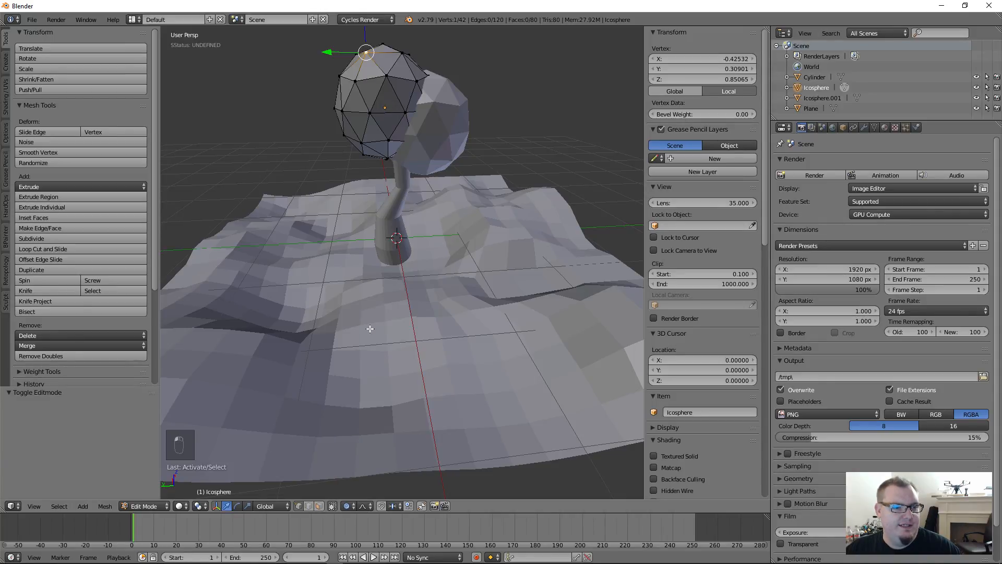
middle_drag(397, 81, 412, 160)
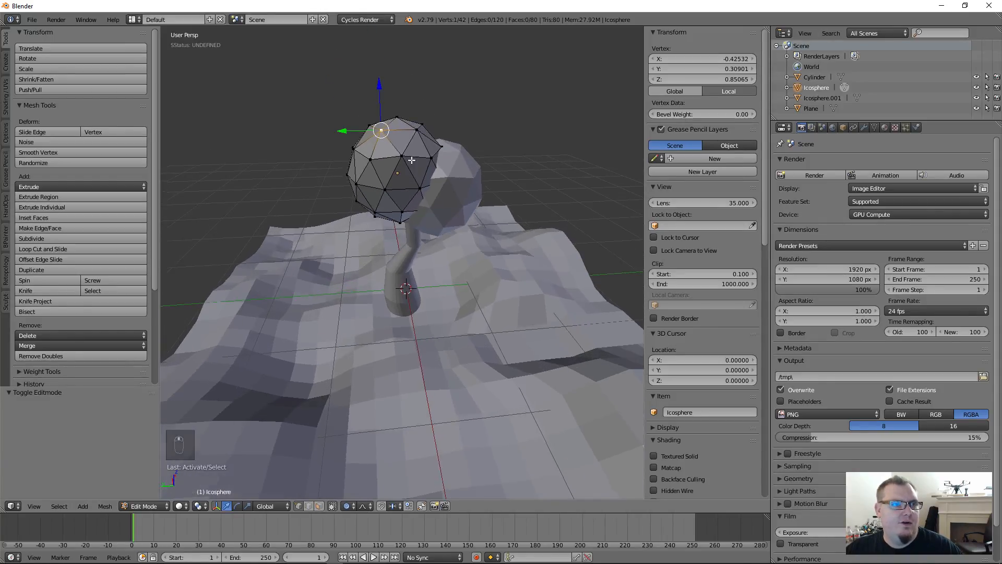
drag(377, 84, 389, 155)
scroll(379, 110, down, 3)
- Pull a vertex on the original sphere's opposite upper side inward along X and lower it about 0.114 along Z, then leave mesh editing
middle_drag(389, 155, 511, 166)
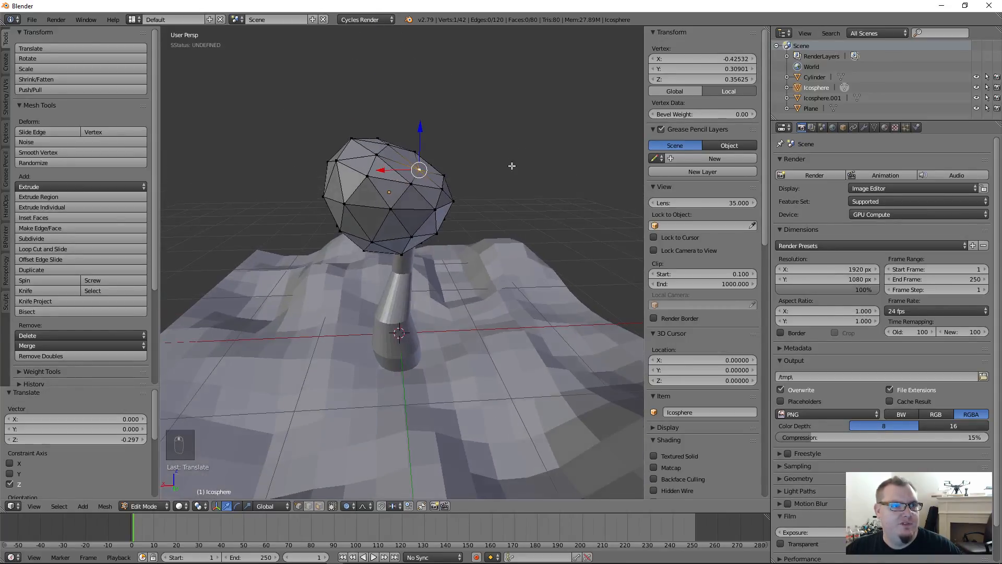
right_click(333, 160)
drag(304, 161, 329, 167)
scroll(324, 161, up, 1)
drag(355, 121, 358, 135)
scroll(356, 123, up, 3)
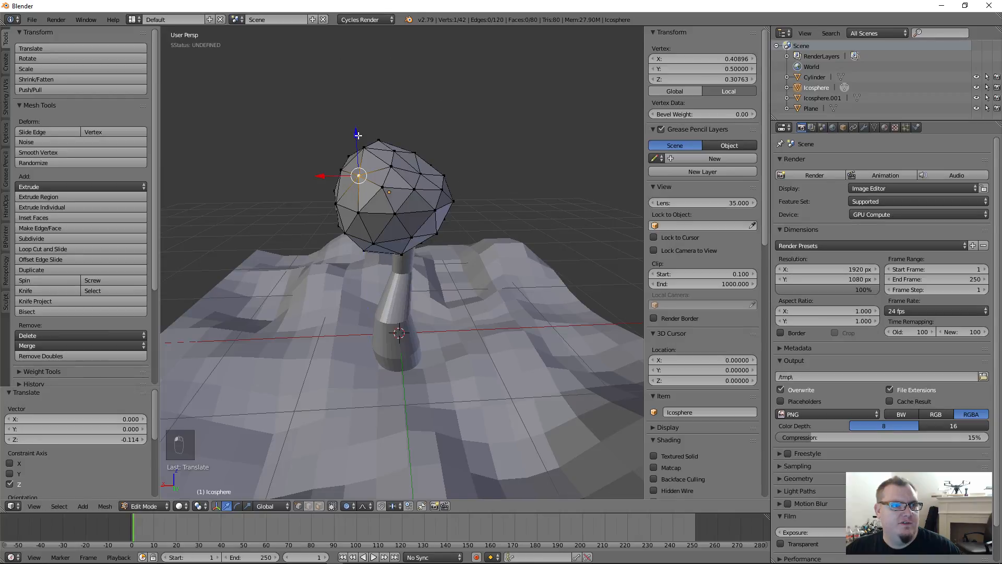
middle_drag(459, 201, 363, 204)
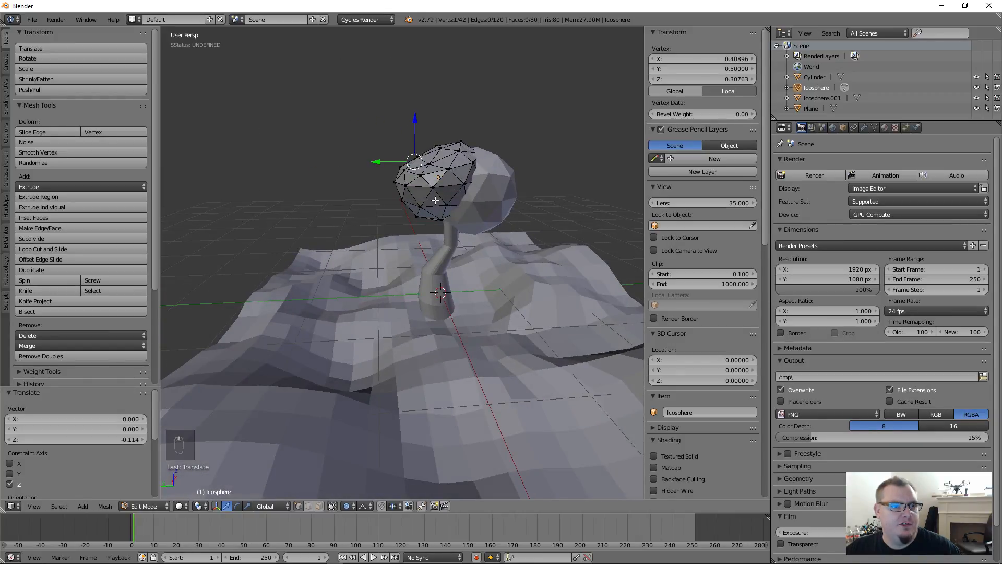
key(Tab)
- Scale the duplicated, lower foliage sphere uniformly to 0.380 on all three axes
middle_drag(486, 252, 392, 324)
right_click(439, 229)
scroll(439, 229, up, 3)
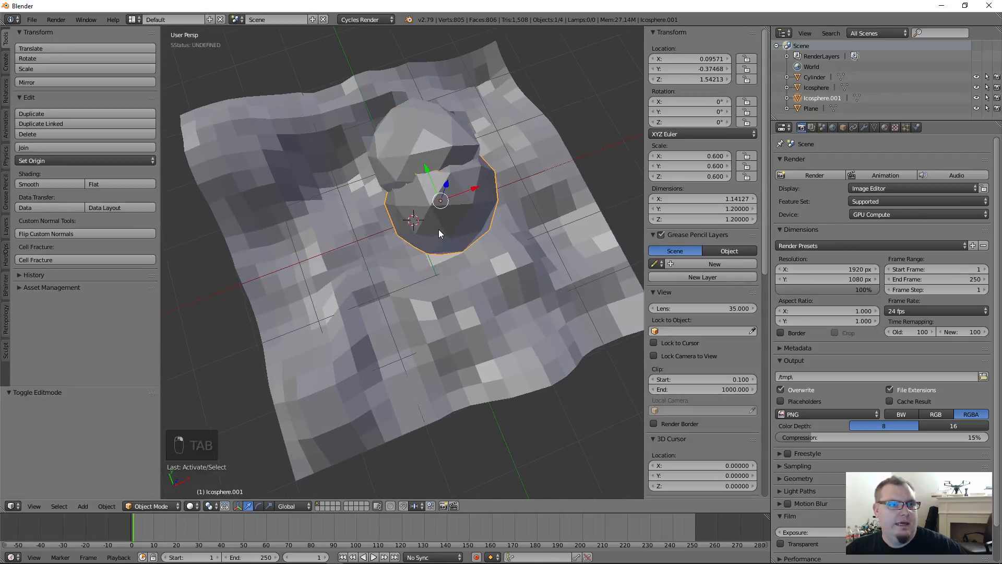
middle_drag(440, 230, 495, 187)
mouse_move(684, 154)
mouse_down()
mouse_move(677, 177)
mouse_move(678, 154)
mouse_up()
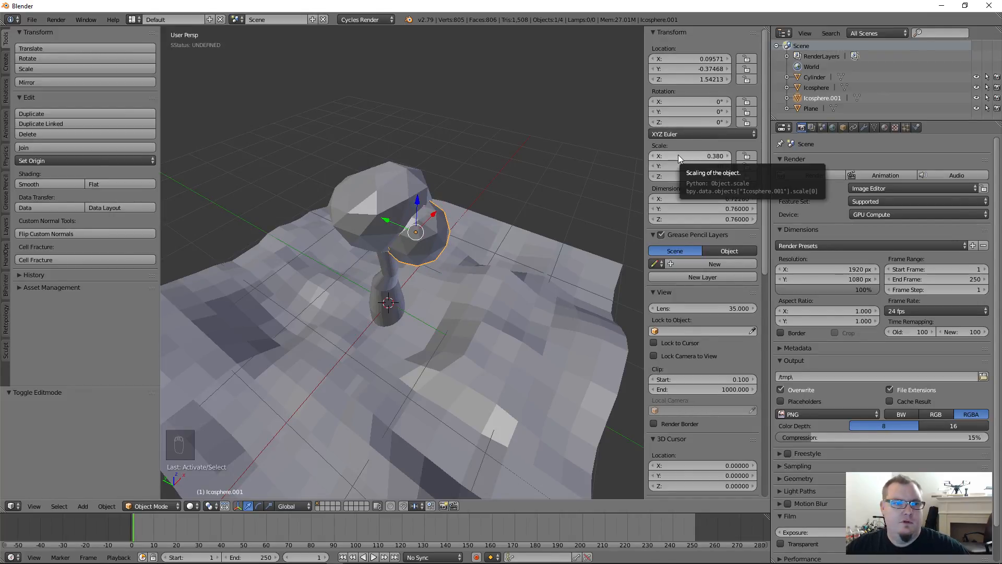
middle_drag(436, 274, 449, 242)
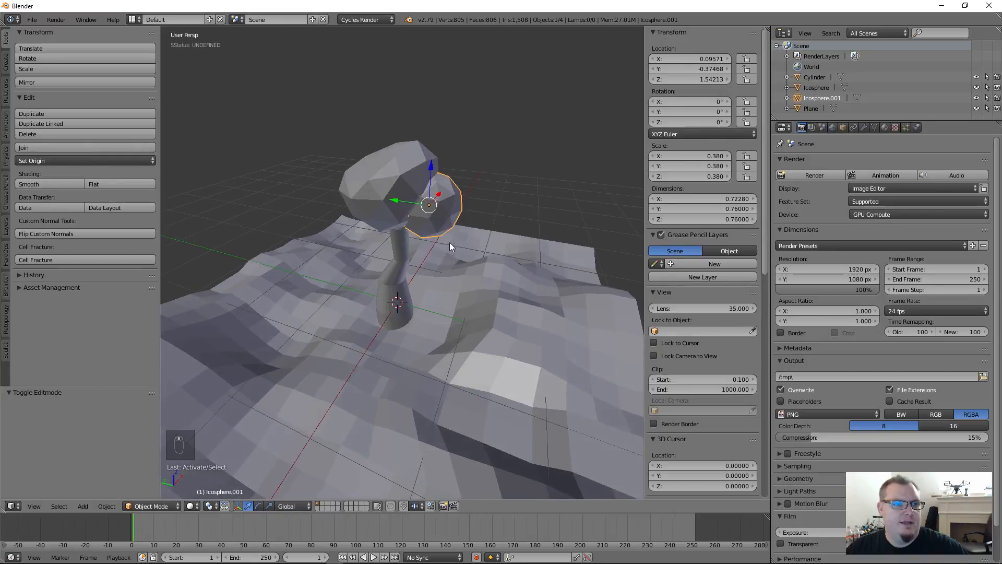
- Edit the smaller foliage sphere's mesh with proportional editing, moving a bottom outer vertex about 0.016 in X, -0.079 in Y and -0.068 in Z
click(151, 506)
click(161, 492)
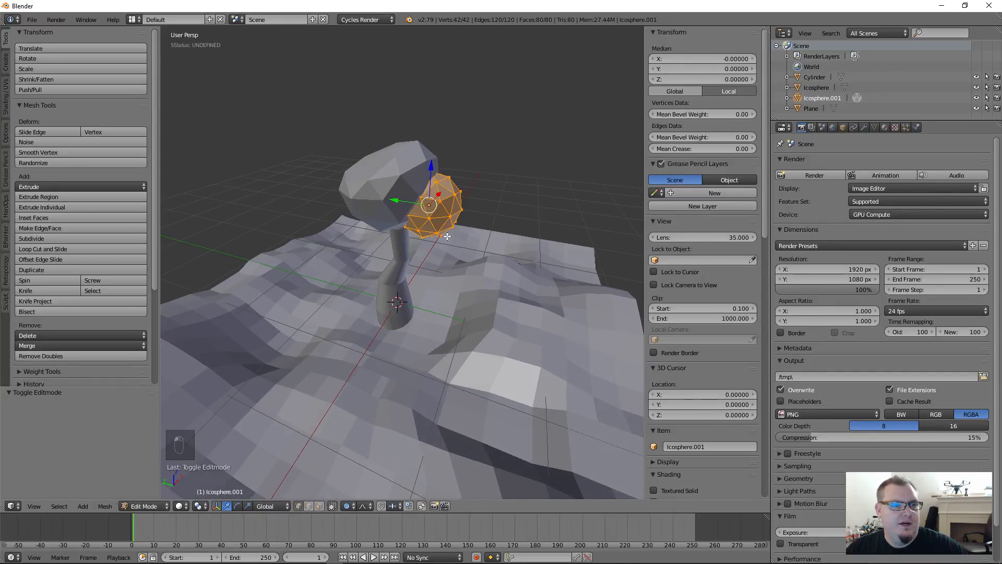
right_click(447, 236)
scroll(448, 236, up, 6)
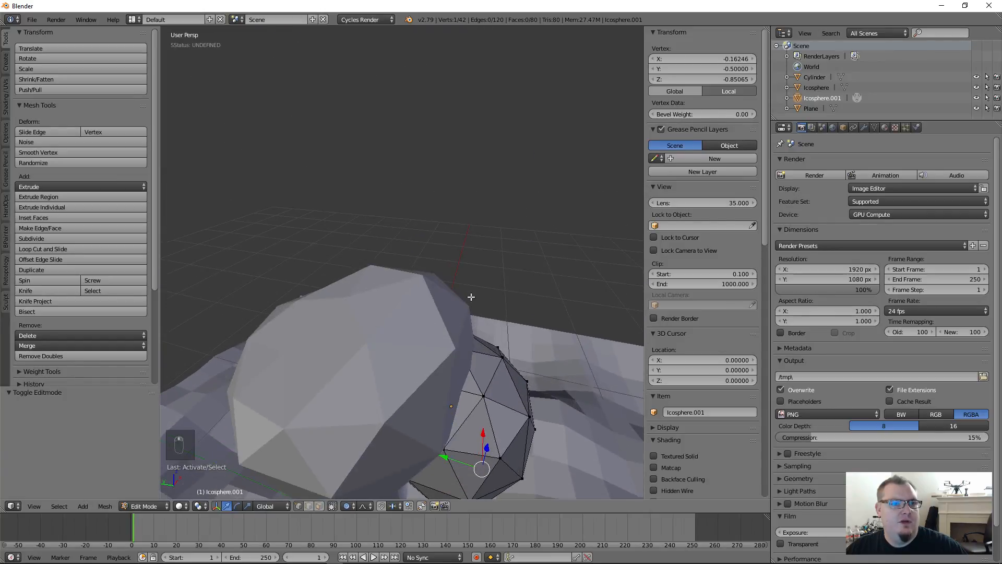
middle_drag(465, 400, 423, 240)
click(348, 506)
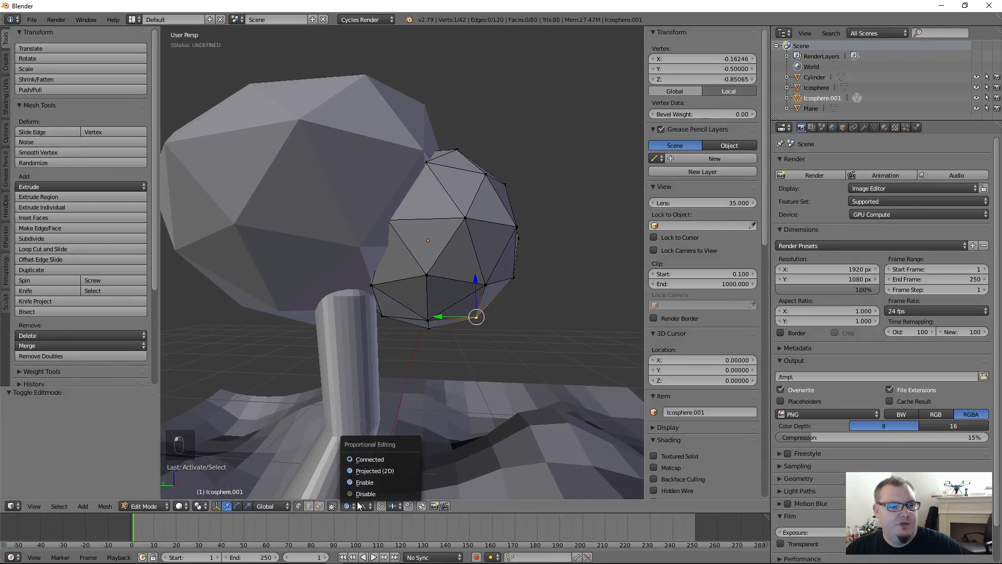
click(364, 483)
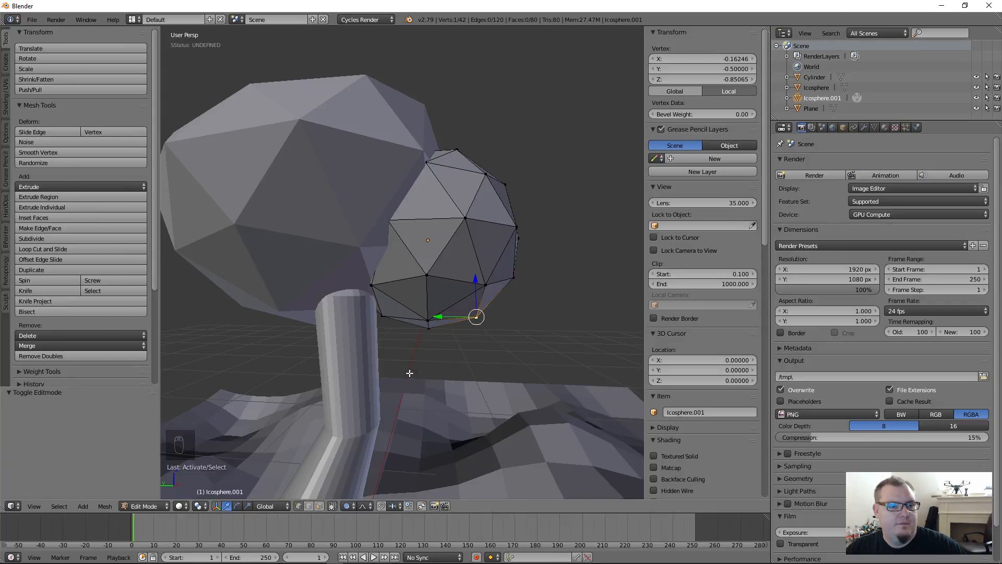
key(g)
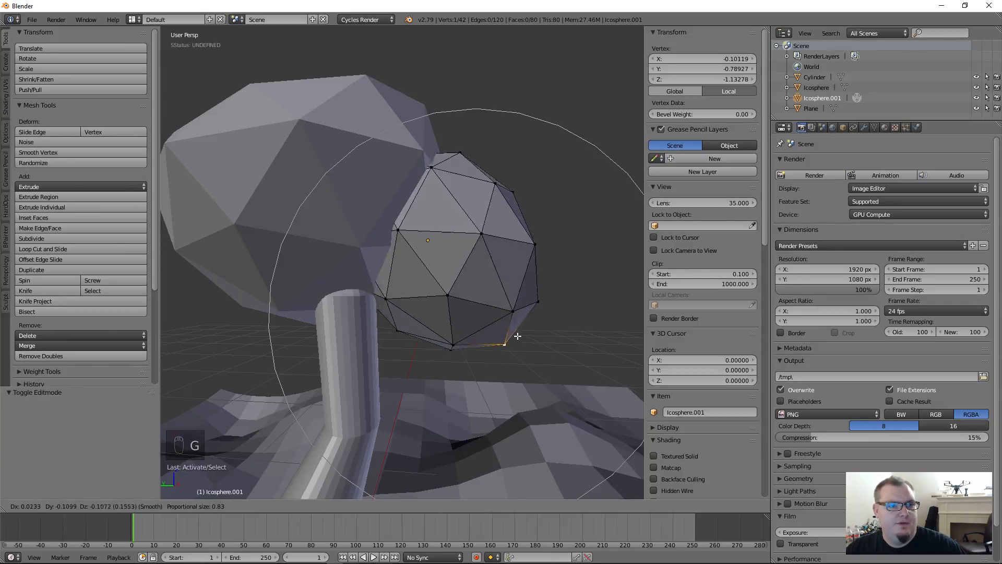
click(510, 324)
key(g)
right_click(527, 232)
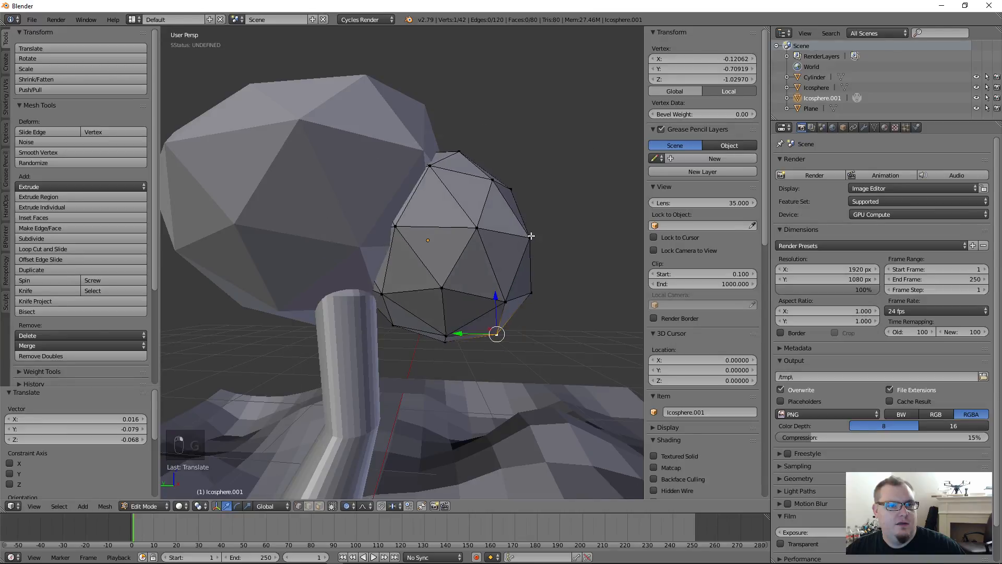
- Pull the smaller sphere's outer side vertex outward and up, including about -0.029 along Y and 0.051 along Z
right_click(530, 238)
key(g)
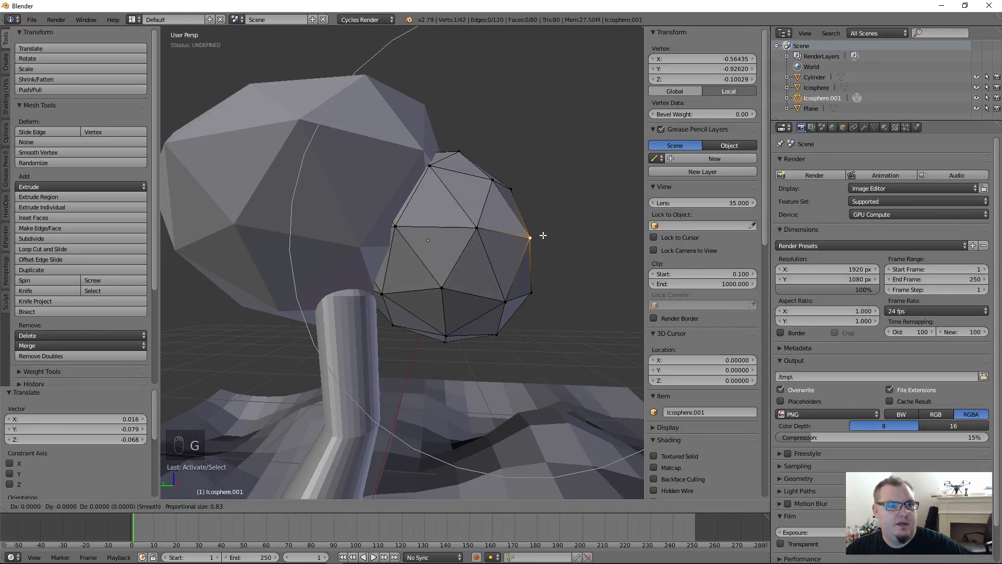
click(543, 222)
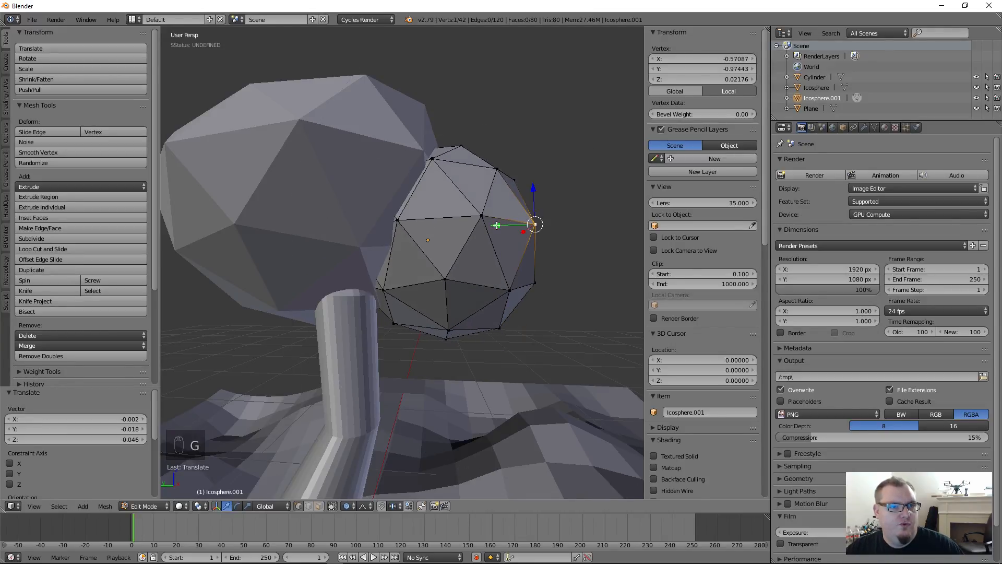
key(g)
key(y)
click(538, 222)
key(g)
key(z)
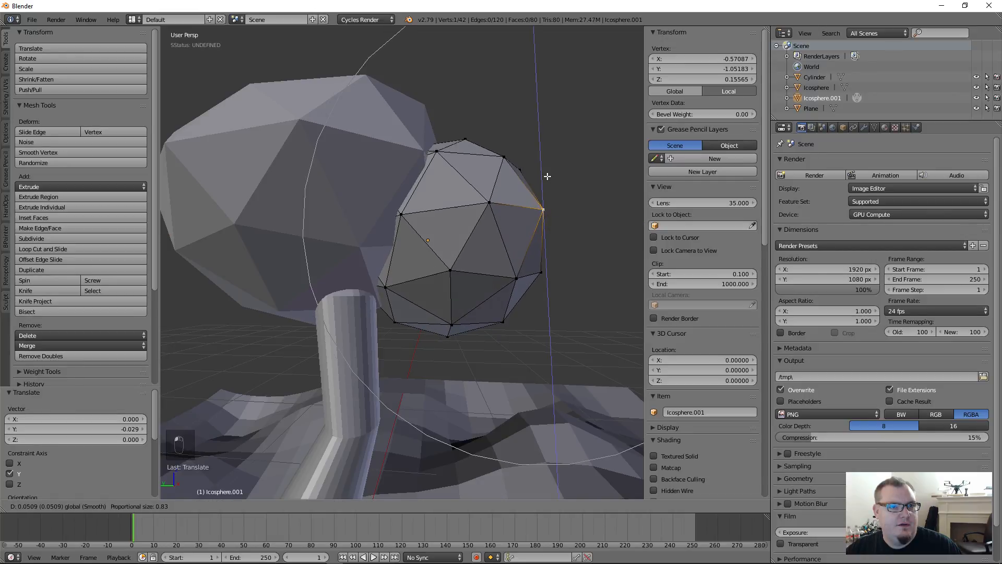
click(546, 176)
- Raise an upper vertex of the smaller foliage sphere about 0.087 along Z with a proportional size of 0.68
middle_drag(547, 176, 520, 262)
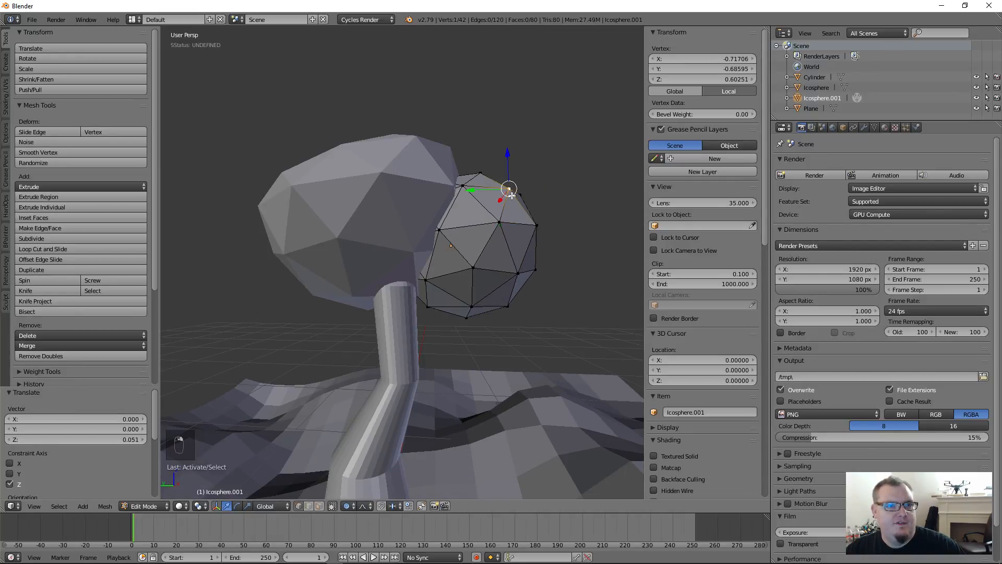
key(g)
key(z)
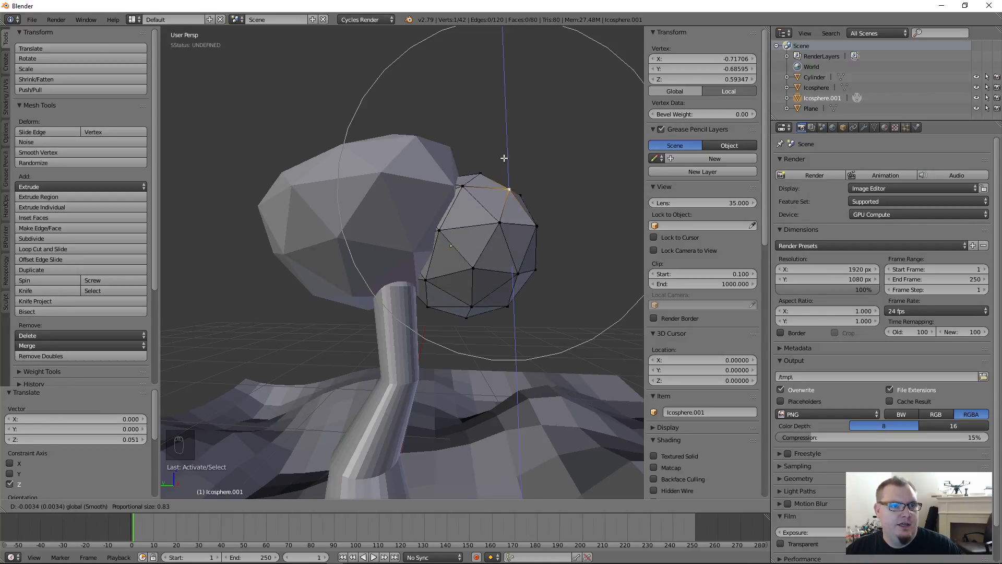
scroll(502, 139, up, 9)
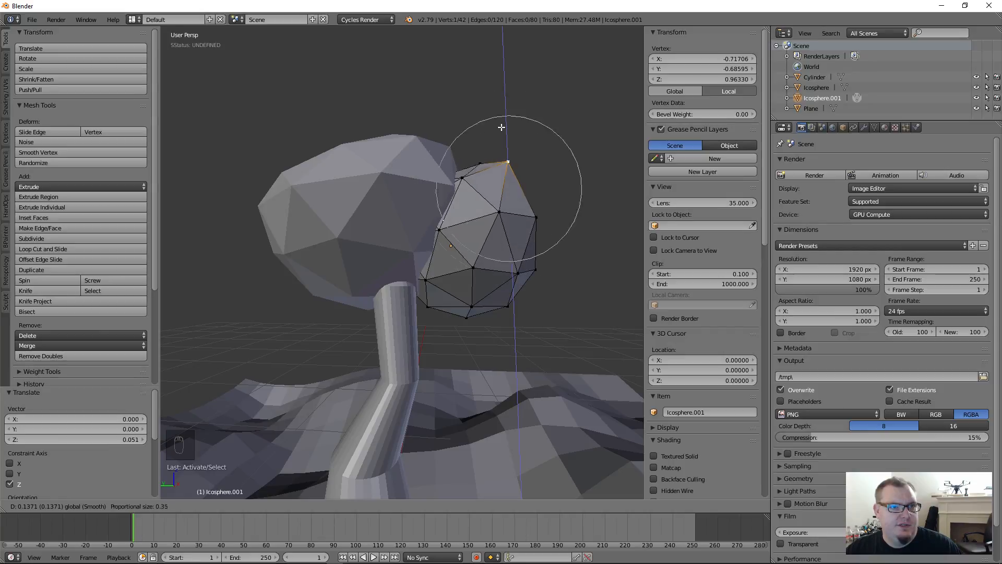
scroll(502, 128, down, 4)
scroll(501, 127, up, 3)
scroll(502, 127, down, 4)
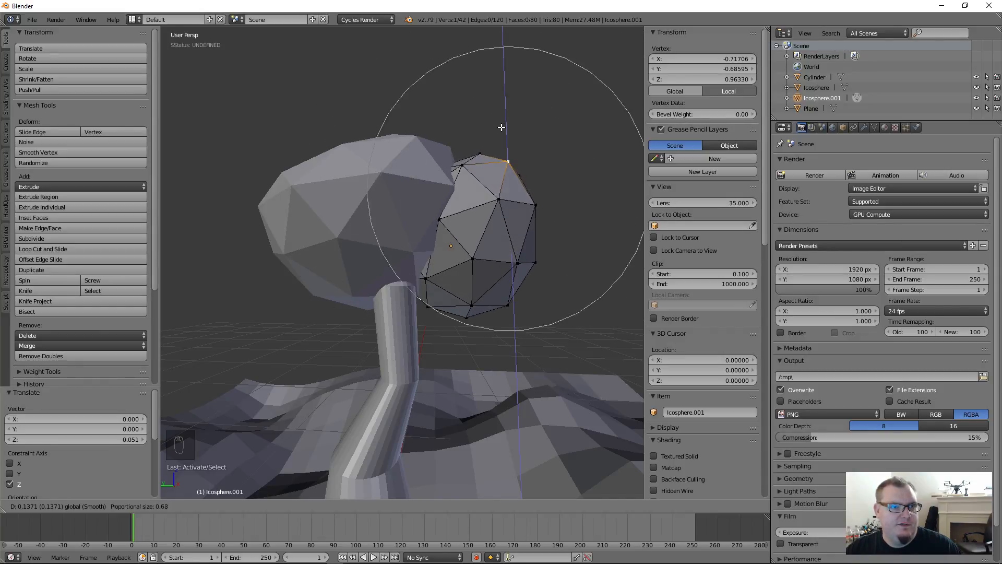
scroll(502, 129, up, 2)
scroll(500, 132, down, 3)
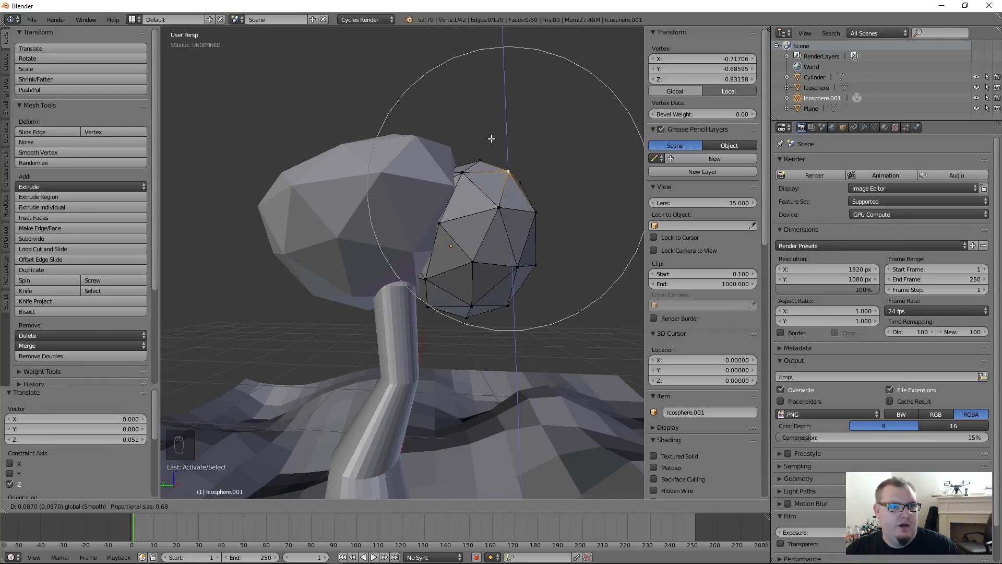
click(491, 139)
- Pull a side vertex of the smaller foliage sphere outward about 0.220 along X
middle_drag(521, 259, 420, 286)
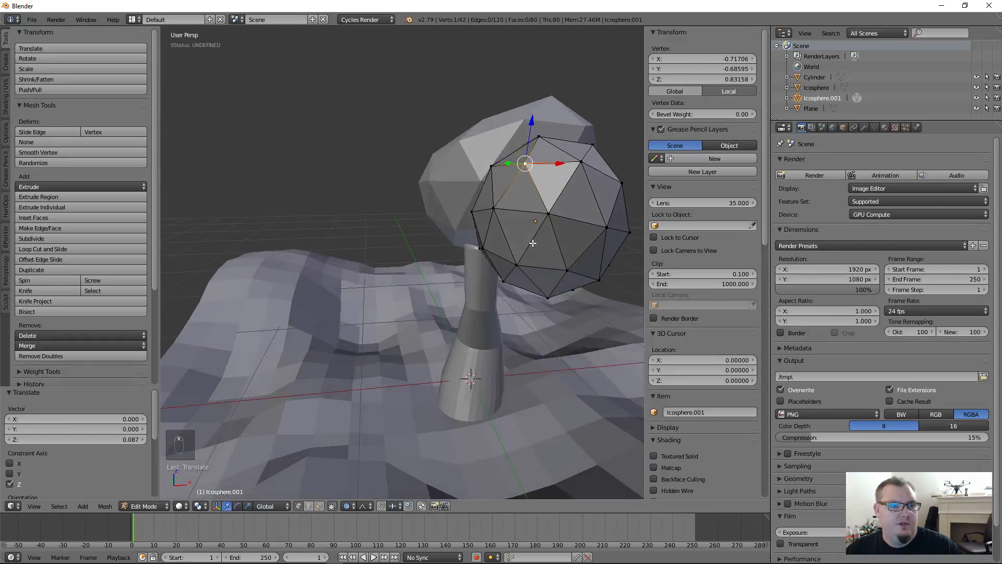
middle_drag(523, 241, 497, 254)
right_click(497, 254)
key(g)
key(x)
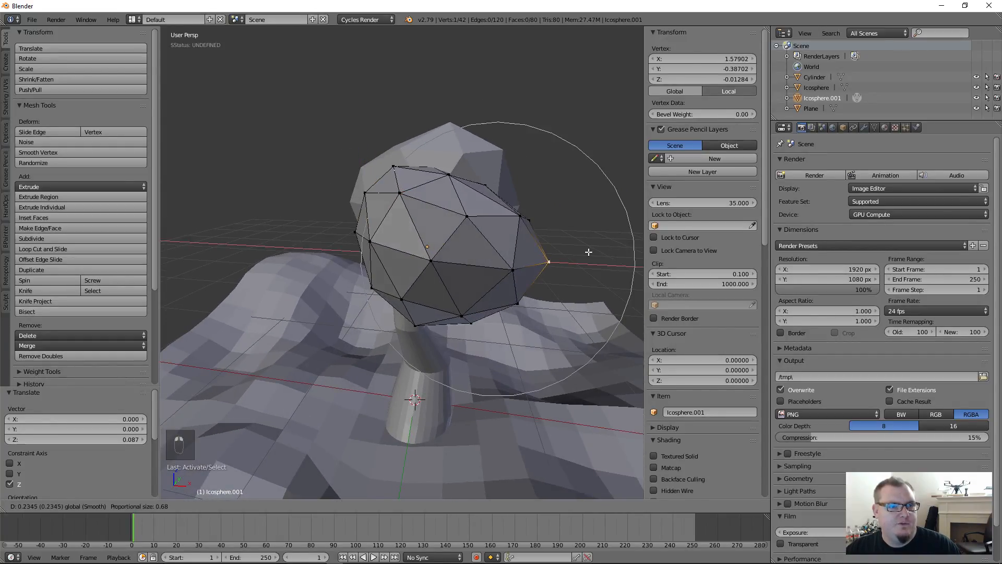
click(575, 251)
- Stretch the smaller sphere's vertex facing the larger foliage about 0.477 along Y, then leave mesh editing
scroll(574, 251, down, 4)
middle_drag(566, 251, 410, 286)
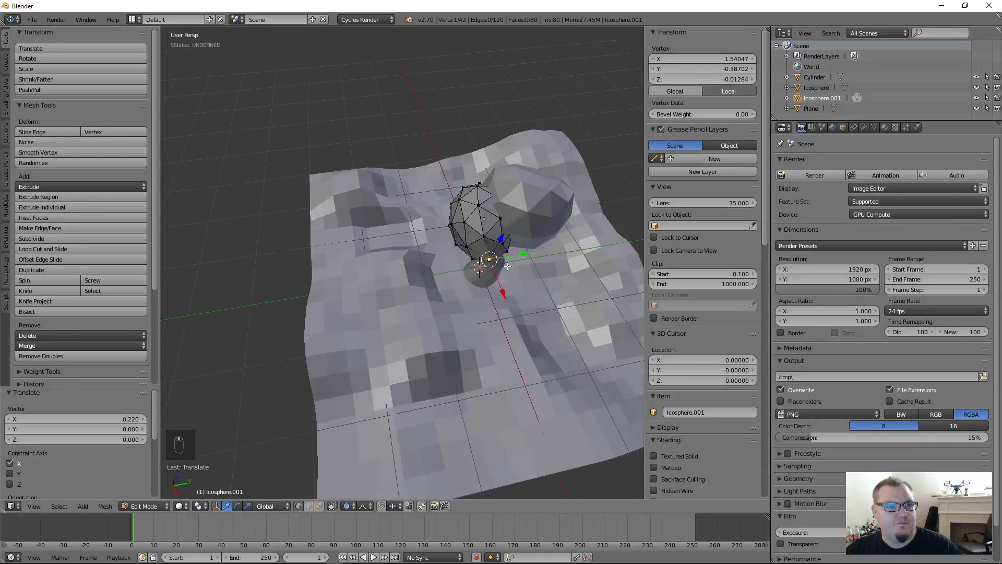
right_click(514, 237)
key(g)
key(y)
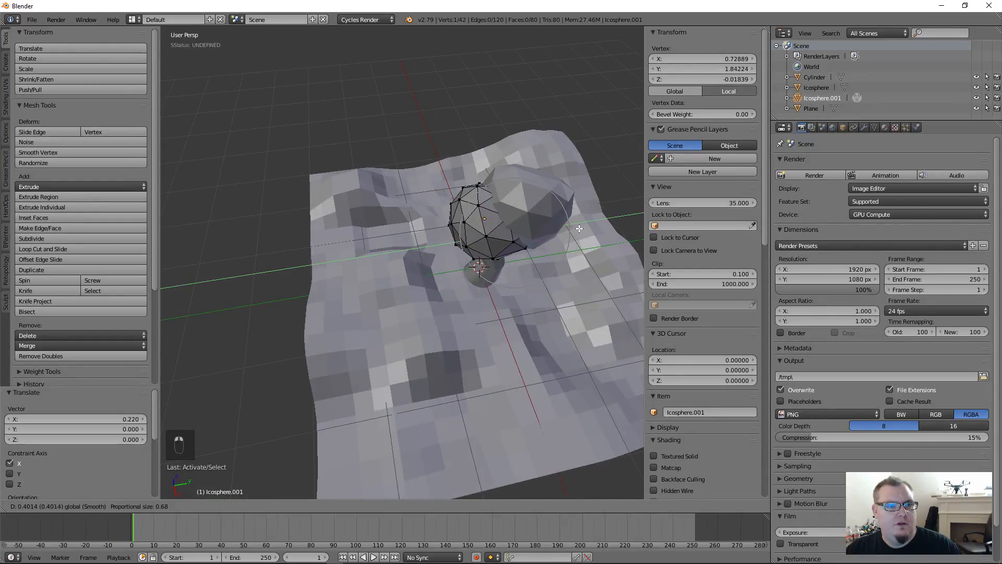
click(584, 228)
middle_drag(584, 228, 596, 201)
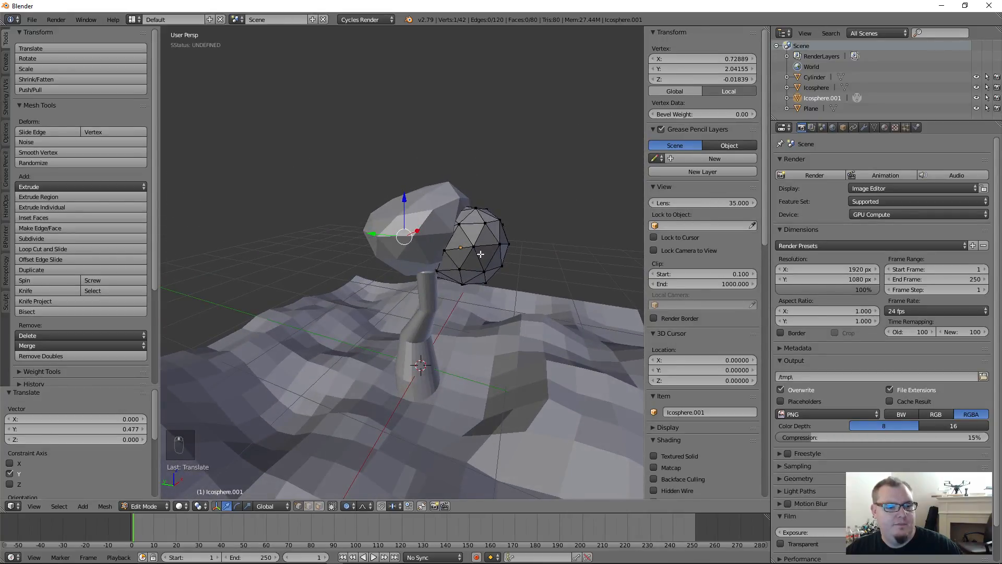
key(Tab)
- Duplicate the reshaped smaller foliage sphere, offsetting the copy about -0.223 in X, 0.170 in Y and -0.506 in Z
middle_drag(423, 279, 444, 303)
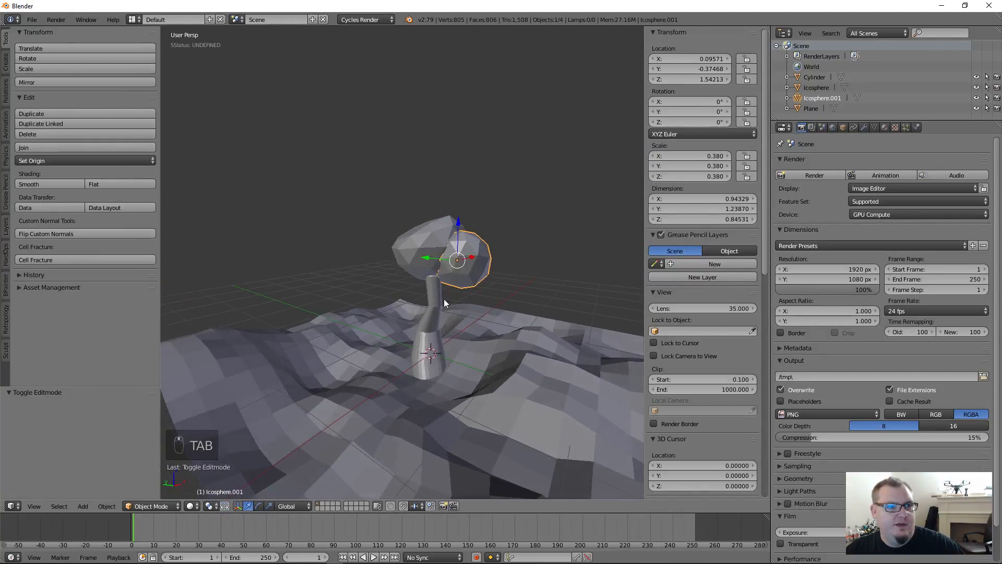
click(75, 113)
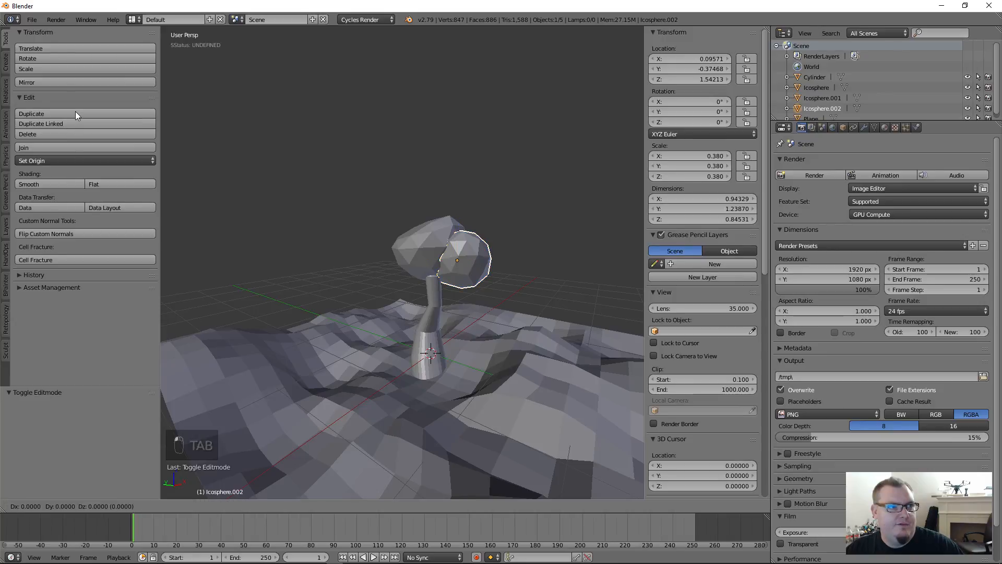
click(58, 146)
middle_drag(498, 276, 500, 332)
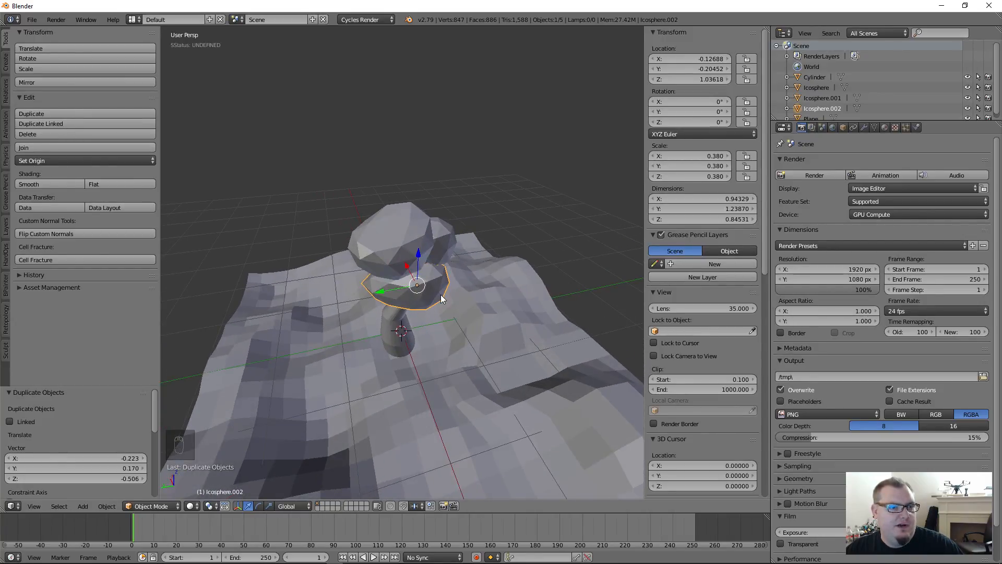
- Rotate the new foliage copy about -59.9° around Z and switch back to the translate manipulator
click(259, 506)
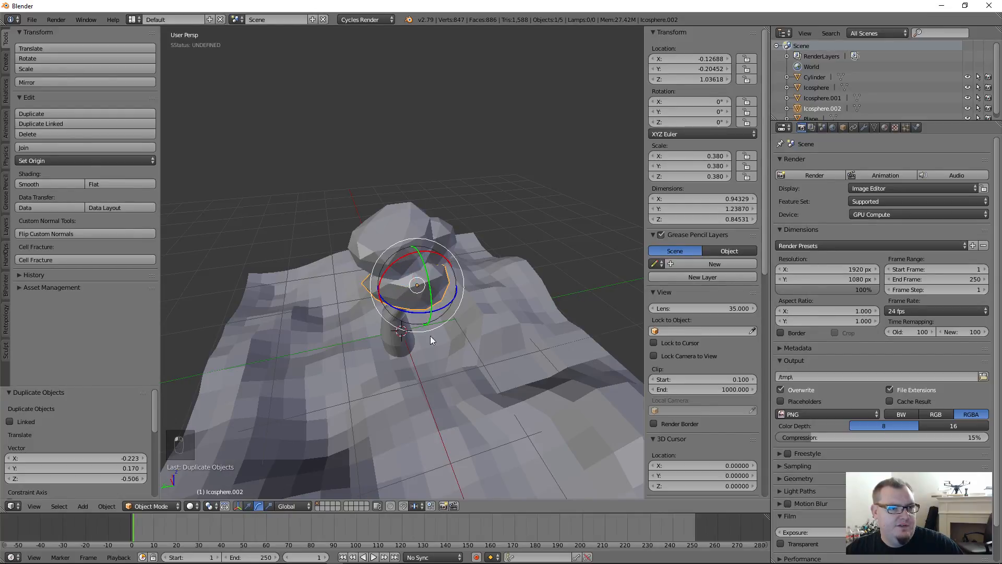
mouse_move(450, 306)
mouse_down()
mouse_move(447, 297)
mouse_move(438, 318)
mouse_up()
middle_drag(439, 319, 480, 270)
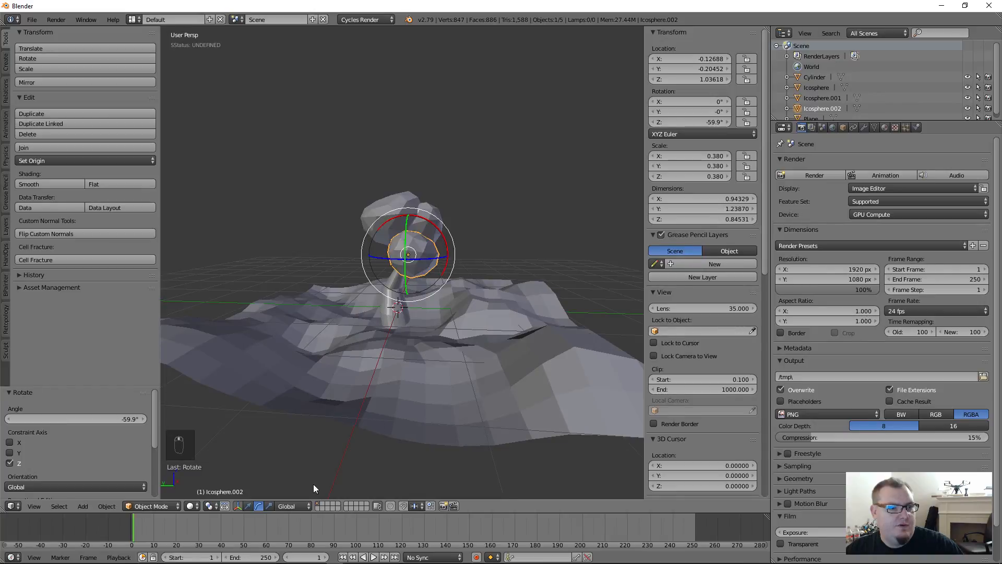
click(247, 506)
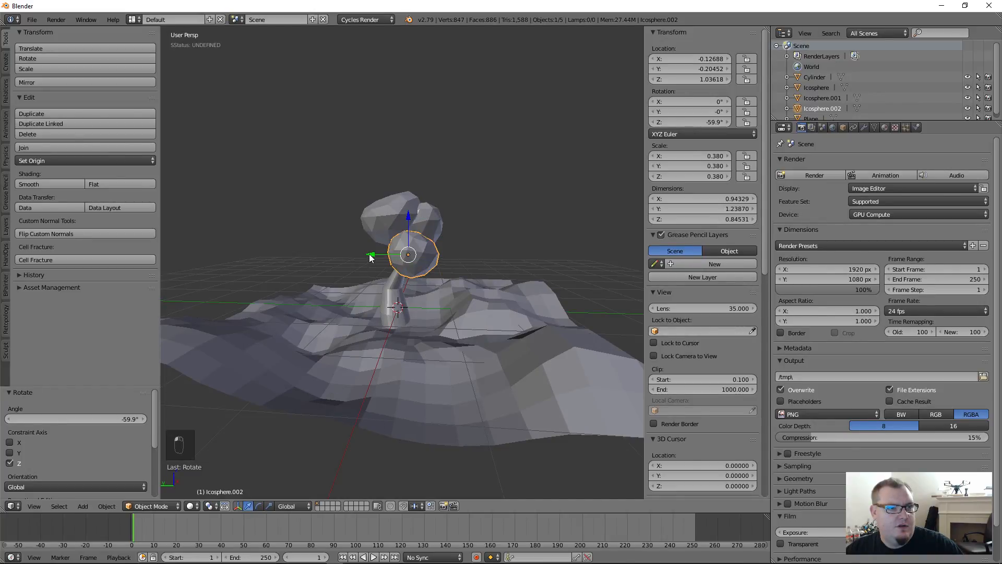
- Move the rotated foliage copy about 0.125 along Y so it sits closer over the trunk
drag(369, 257, 358, 252)
middle_drag(521, 232, 443, 234)
scroll(498, 226, up, 4)
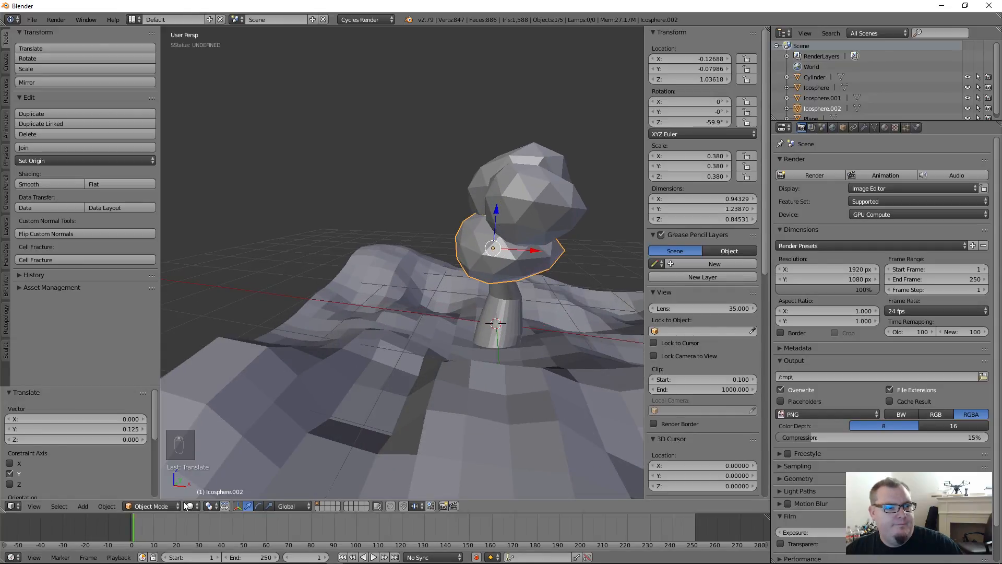
- Enter mesh editing on the foliage copy and pull its protruding vertex inward about -0.437 along X
click(156, 506)
click(171, 480)
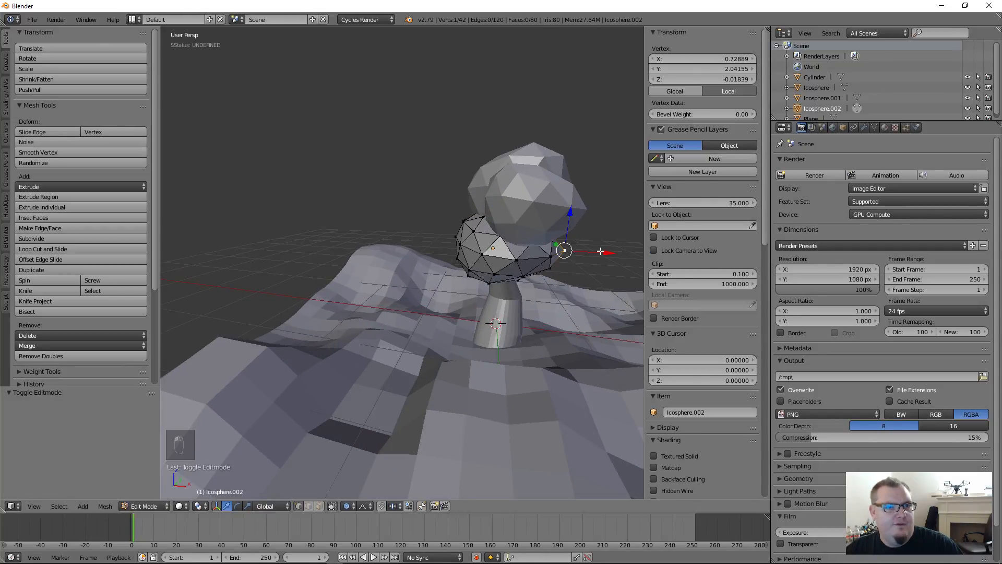
drag(601, 251, 566, 260)
scroll(577, 248, down, 8)
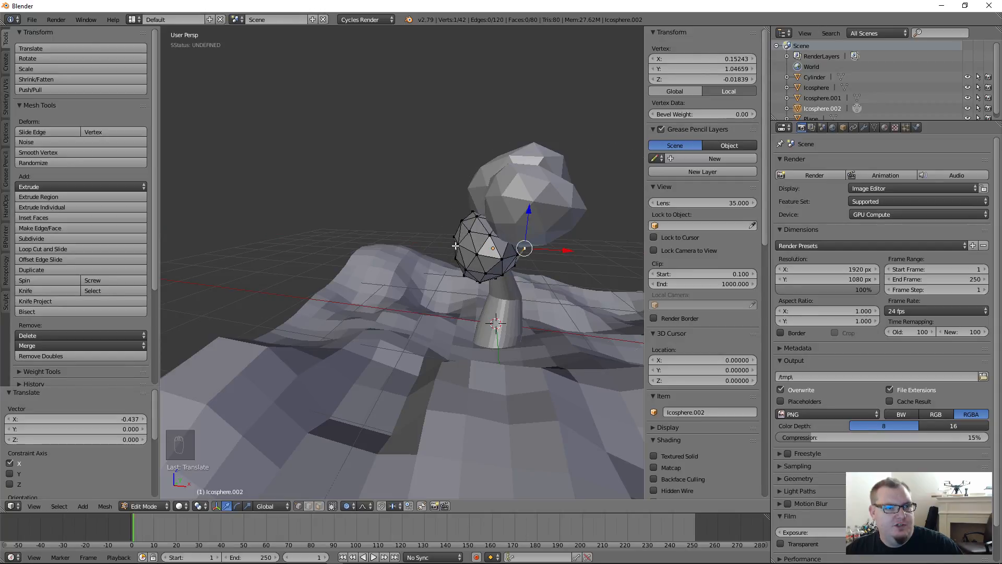
- Move the foliage copy's opposite side vertex about -0.259 along X and raise an upper vertex about 0.276 along Z
right_click(453, 237)
drag(492, 238, 472, 212)
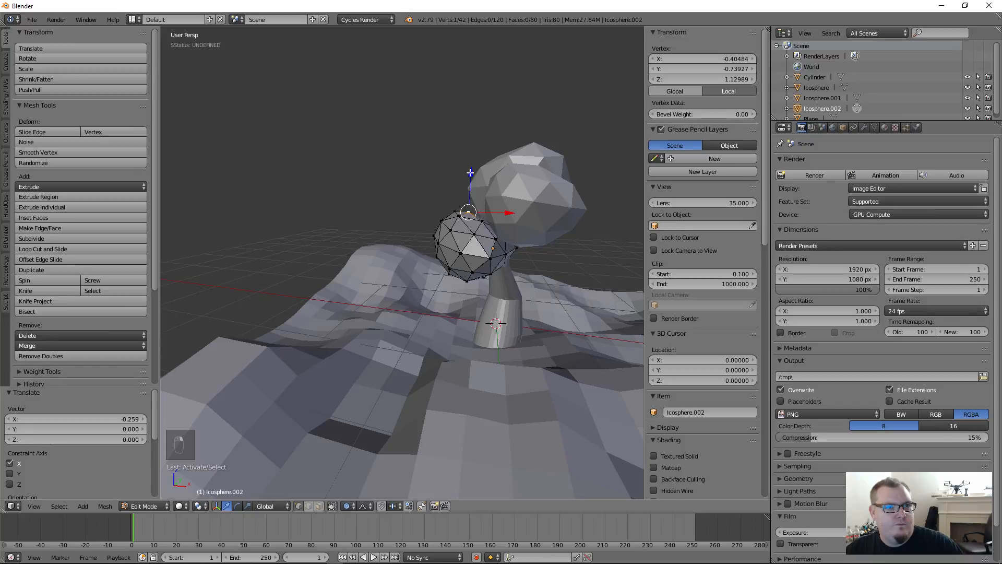
drag(470, 172, 470, 146)
middle_drag(470, 146, 496, 255)
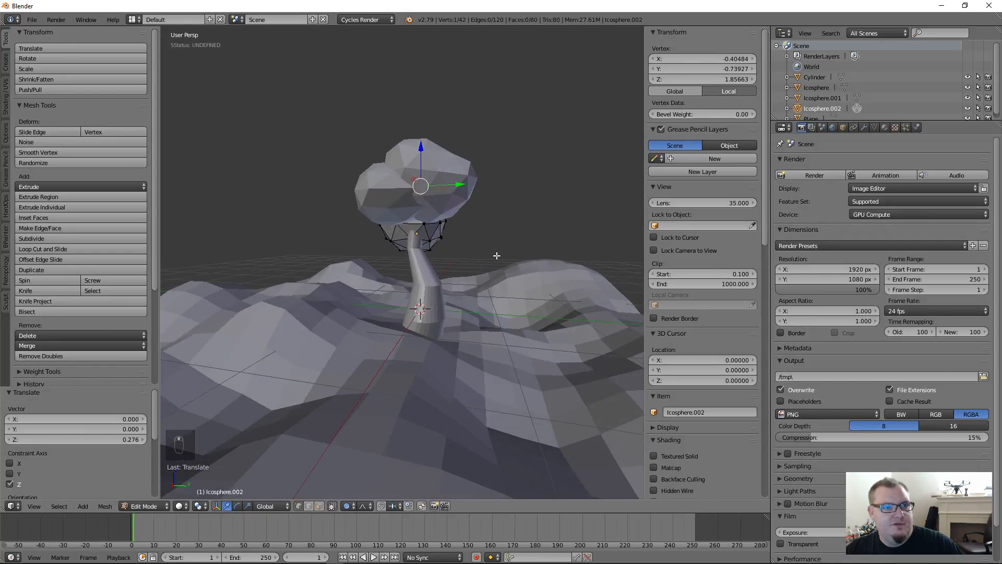
- Shift another upper vertex of the copy about -0.013 along Y and 0.125 along Z, then leave mesh editing and deselect everything
right_click(423, 223)
drag(461, 226, 461, 228)
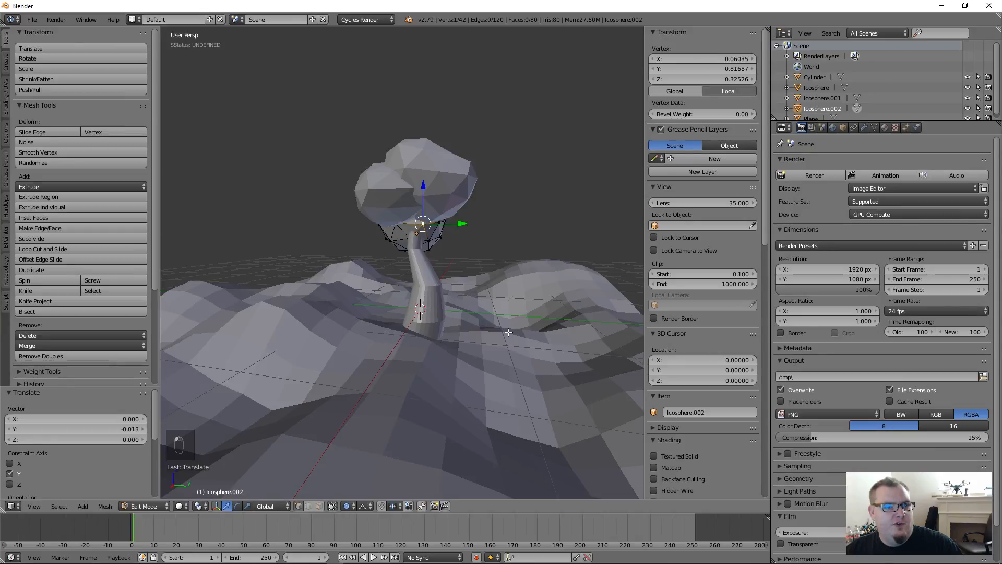
drag(423, 188, 422, 172)
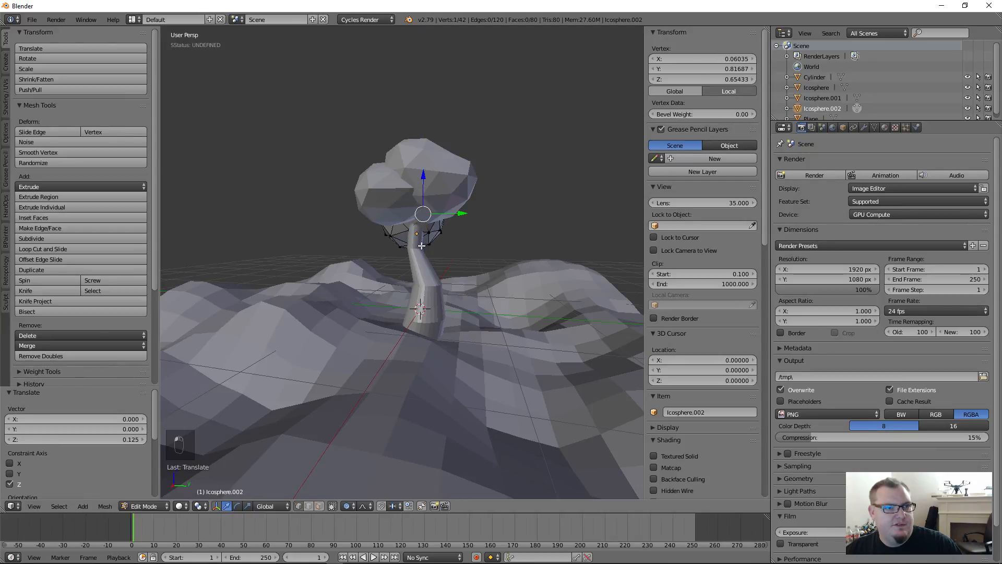
middle_drag(423, 172, 380, 258)
key(Tab)
scroll(473, 251, down, 4)
key(a)
key(a)
scroll(472, 248, up, 3)
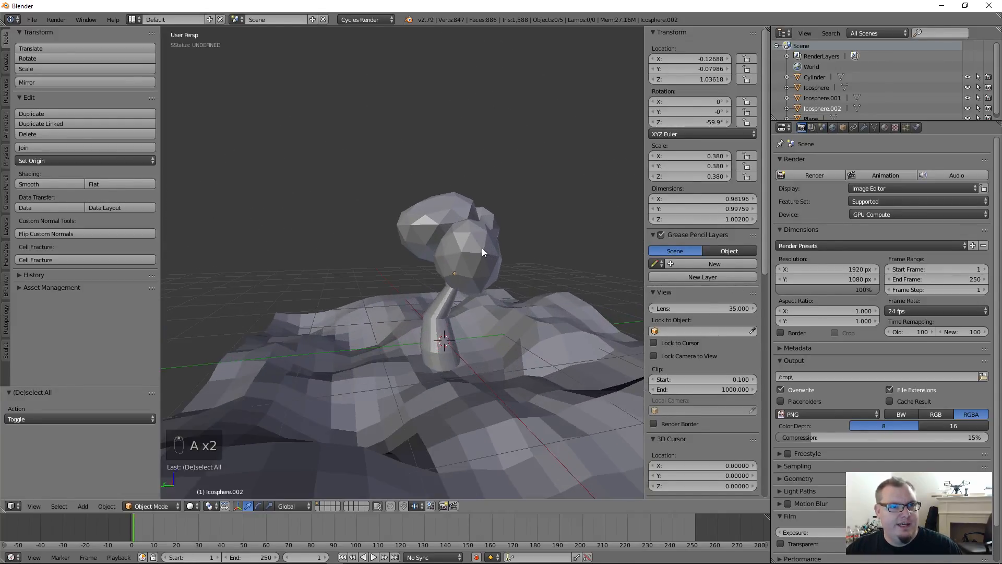
- Duplicate the large top foliage sphere, offsetting the copy about 0.161 in X, 0.018 in Y and -0.708 in Z
middle_drag(459, 301, 493, 231)
right_click(431, 238)
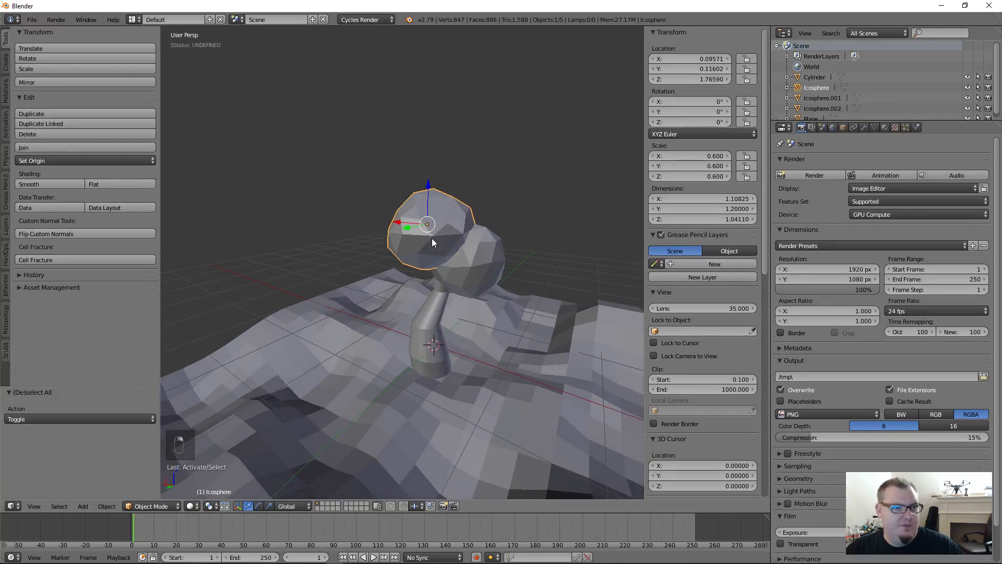
middle_drag(431, 238, 450, 256)
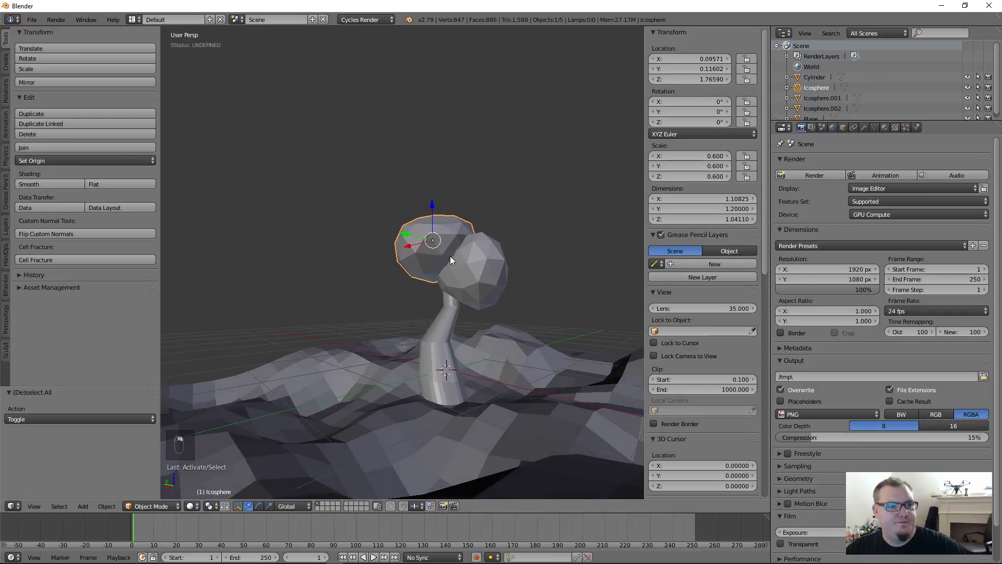
click(65, 115)
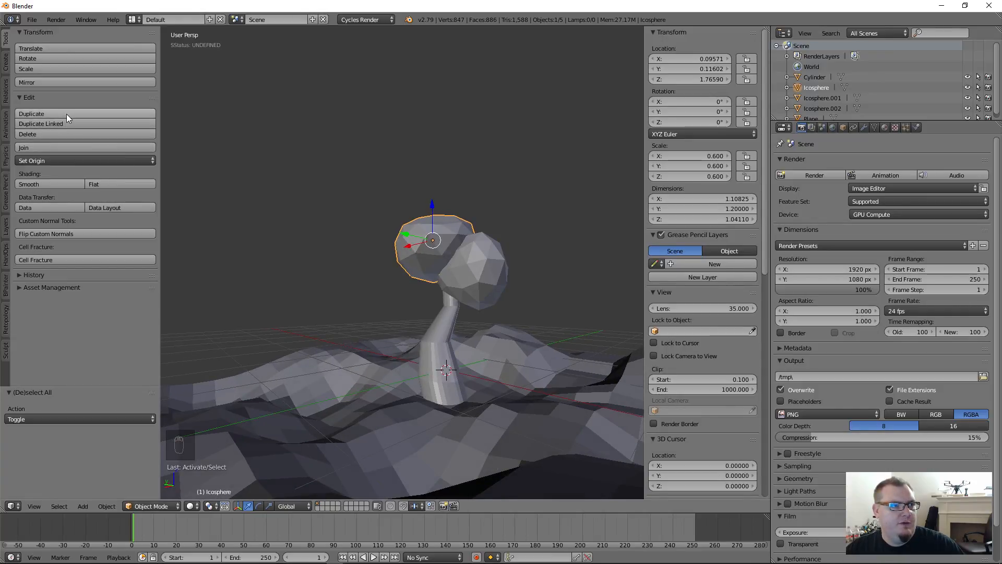
click(59, 163)
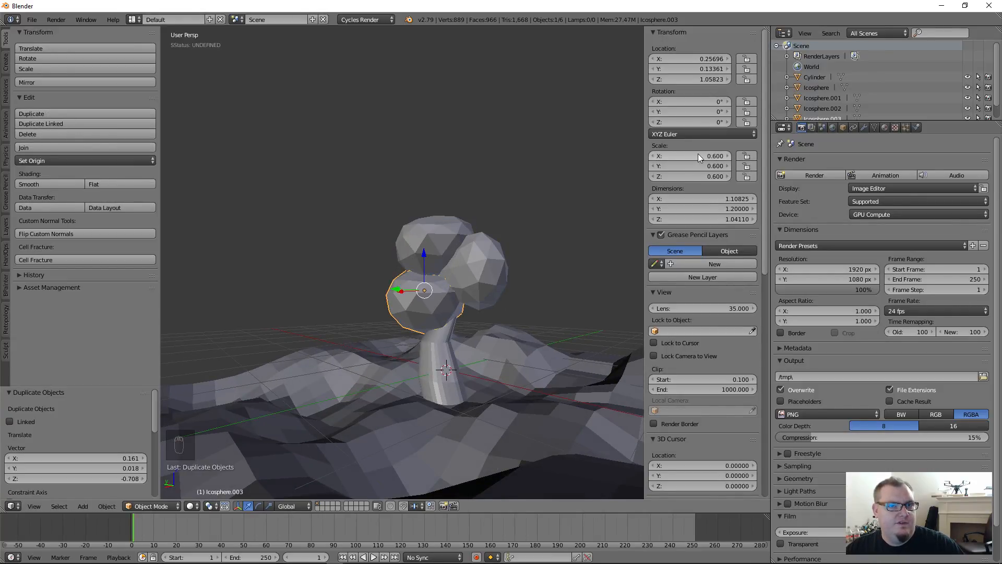
- Scale the new lower foliage copy to 0.480 in X and 0.440 in Y
drag(700, 158, 393, 304)
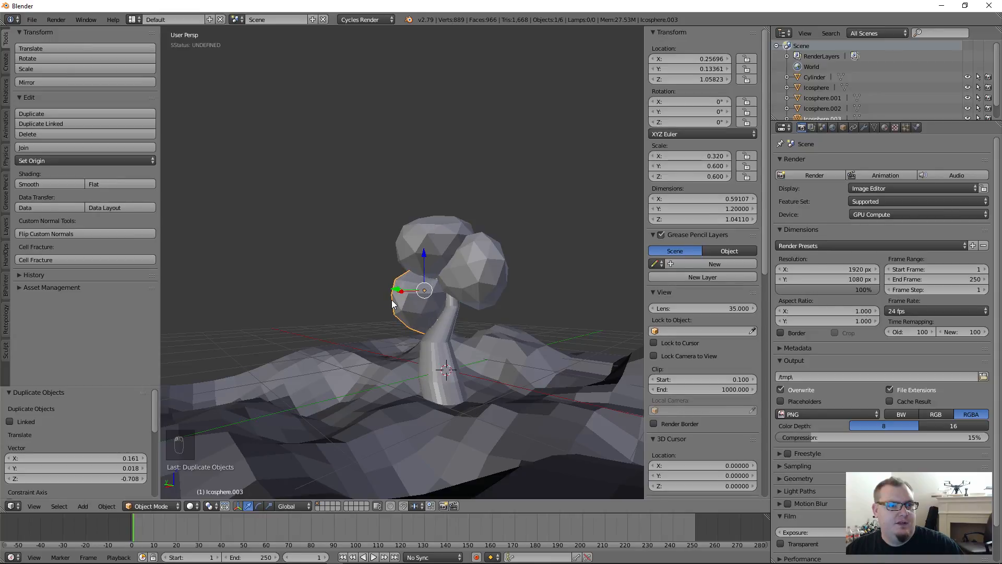
middle_drag(392, 305, 522, 292)
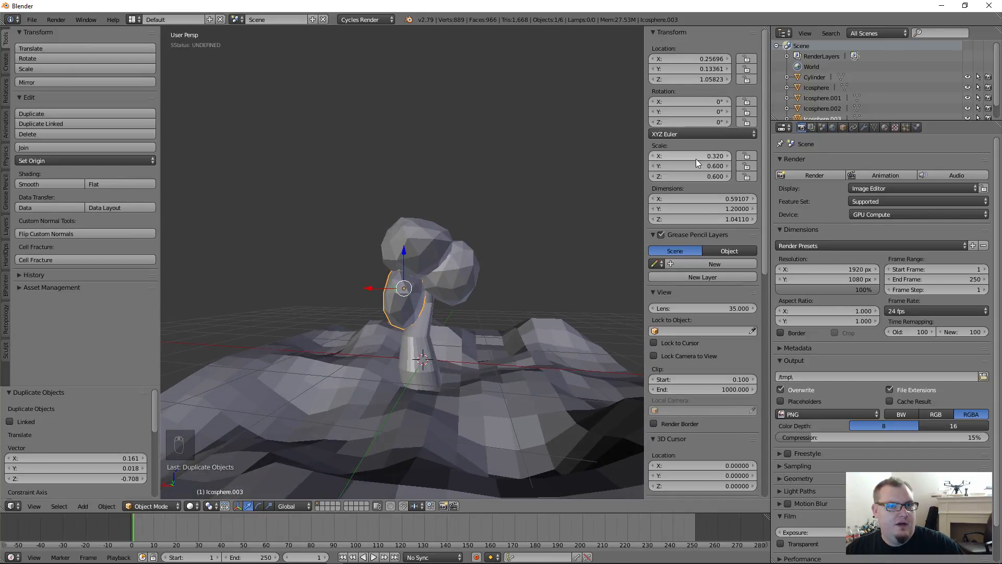
mouse_move(697, 158)
mouse_down()
mouse_move(727, 158)
mouse_move(634, 166)
mouse_move(678, 166)
mouse_up()
scroll(568, 222, up, 3)
middle_drag(470, 226, 526, 328)
- In mesh editing, push a bottom vertex of the new foliage copy upward and outward with proportional falloff, then return to Object Mode
click(159, 506)
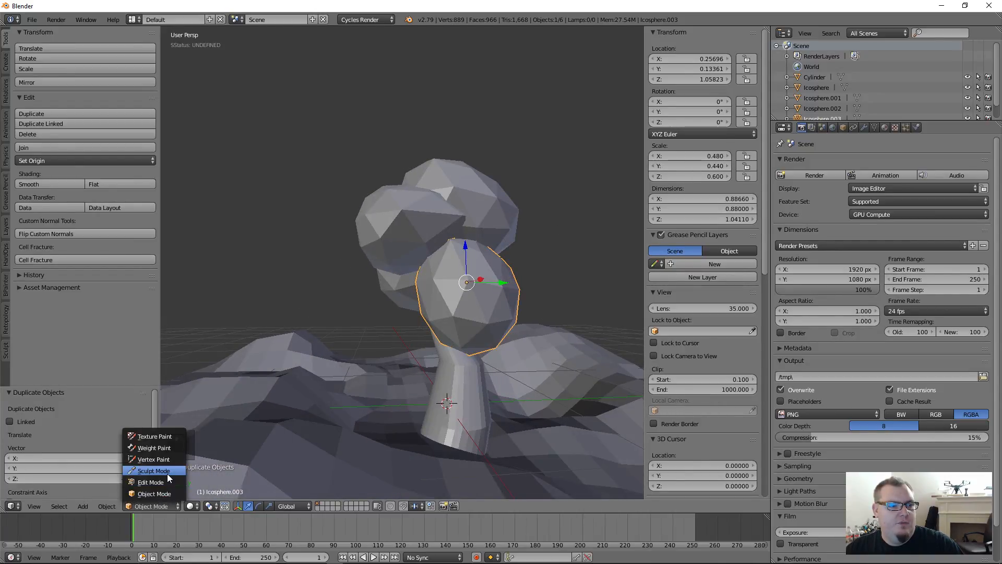
click(157, 476)
middle_drag(455, 350, 426, 323)
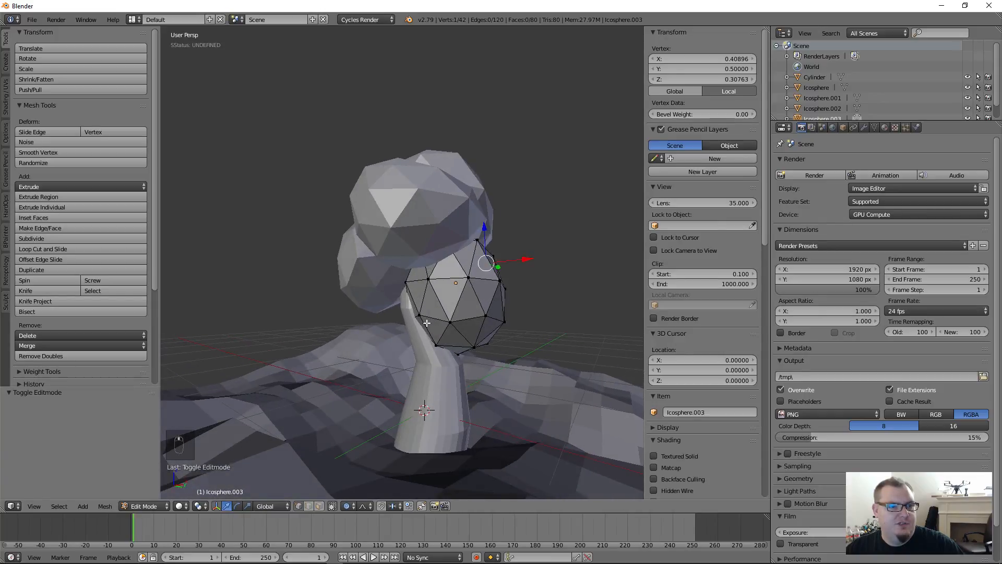
right_click(475, 345)
key(g)
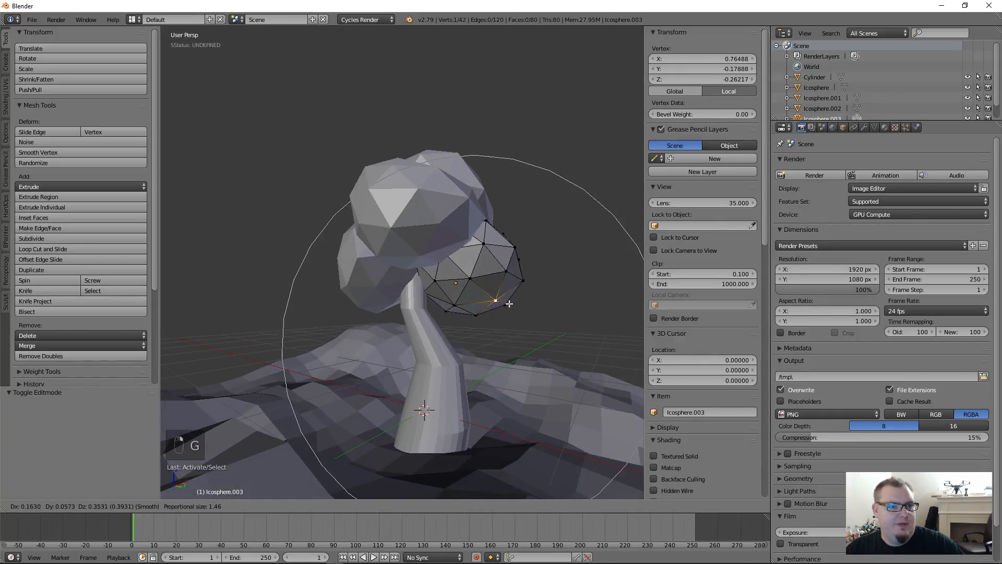
click(488, 317)
middle_drag(487, 317, 378, 286)
middle_drag(555, 277, 401, 287)
key(a)
key(Tab)
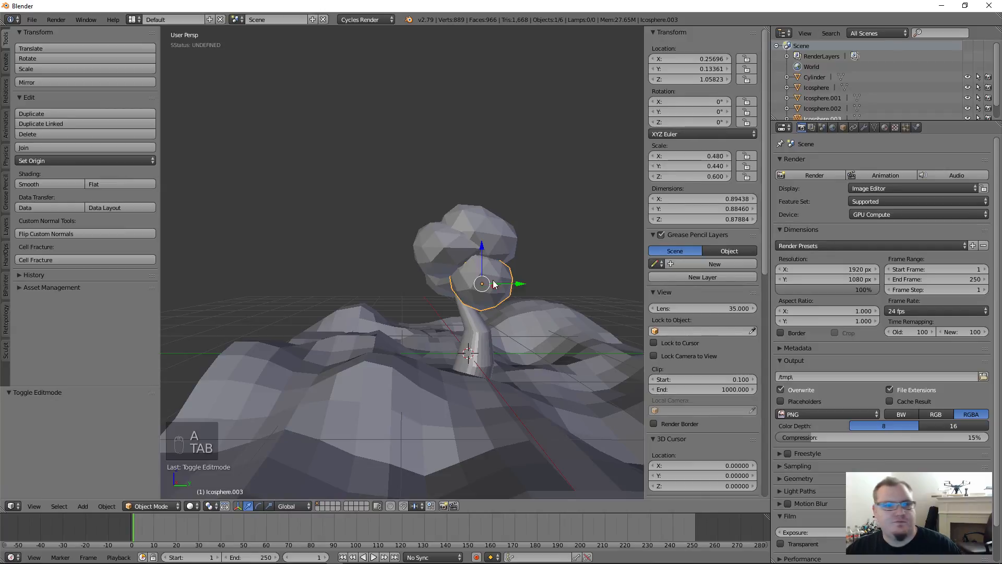
- Deselect everything and examine the tree and terrain from several sides and distances
middle_drag(512, 254, 369, 267)
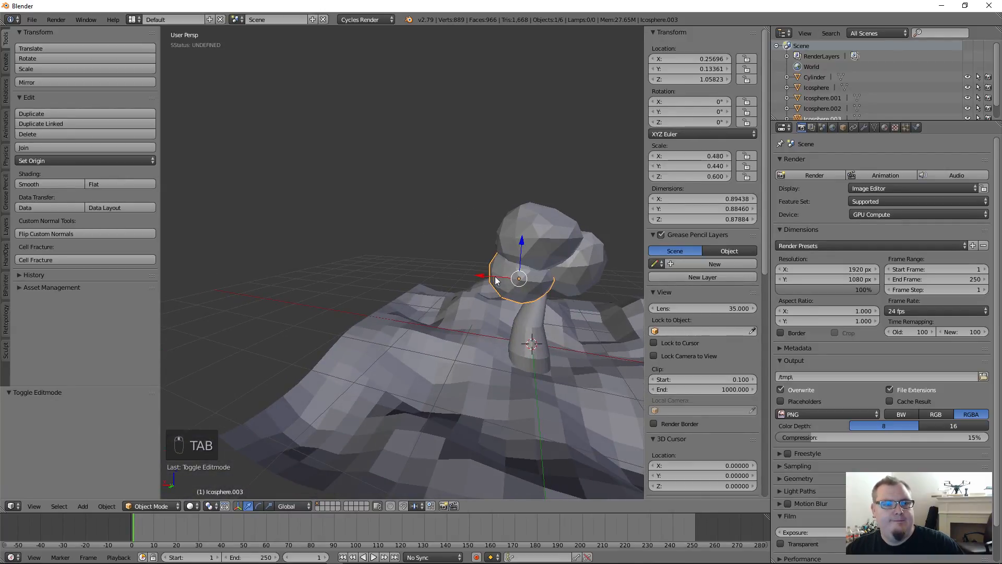
key(a)
middle_drag(564, 280, 431, 283)
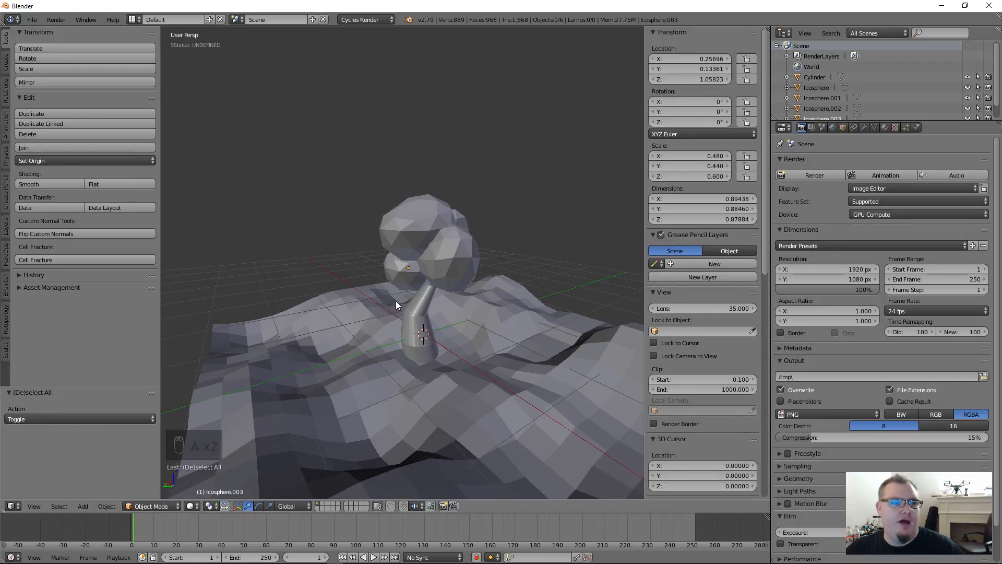
scroll(424, 322, down, 2)
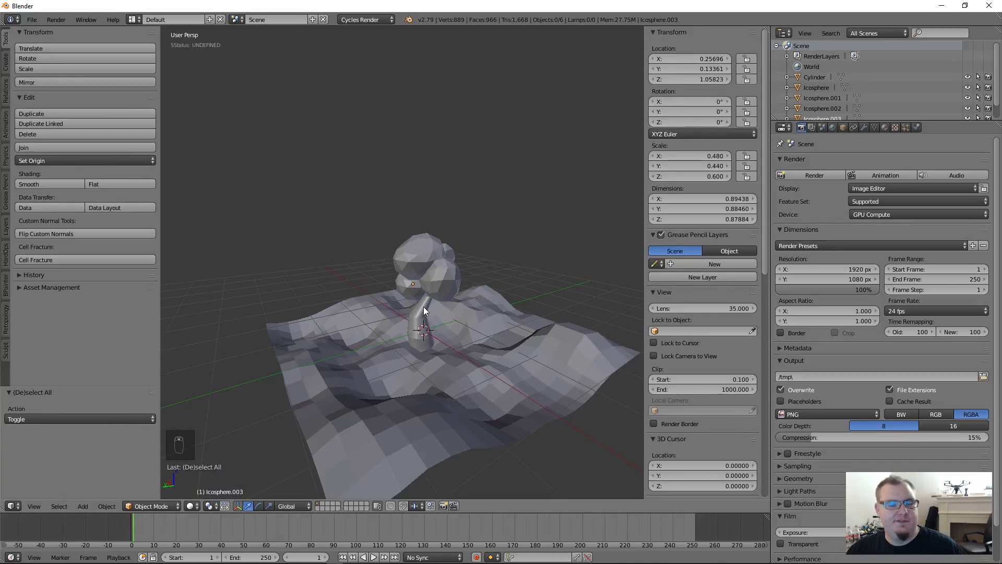
middle_drag(424, 306, 563, 341)
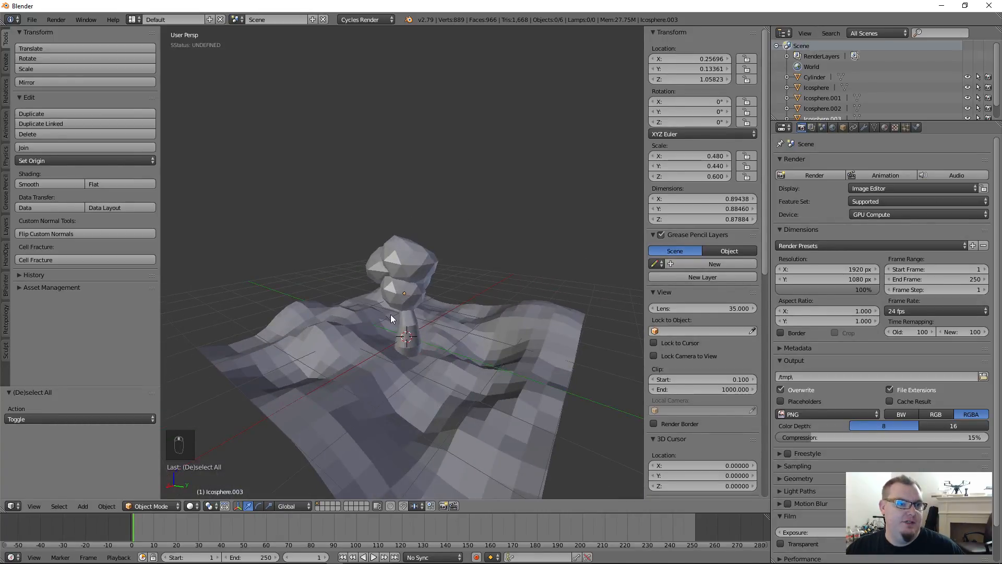
scroll(390, 314, up, 3)
middle_drag(434, 312, 469, 321)
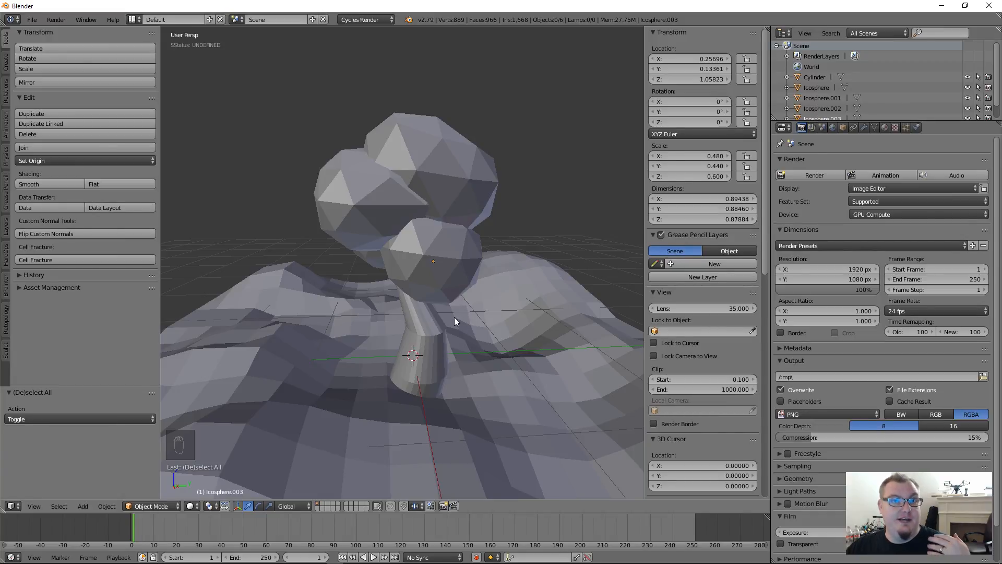
- Select the foliage spheres one after another to inspect how the separate clumps fit together
right_click(397, 271)
right_click(348, 199)
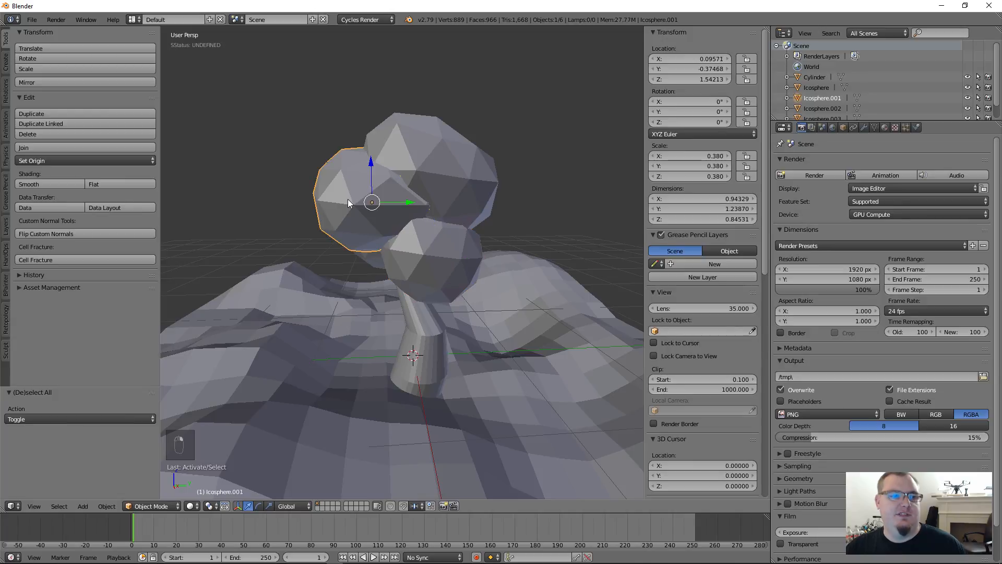
right_click(414, 247)
scroll(420, 310, down, 3)
middle_drag(418, 317, 443, 324)
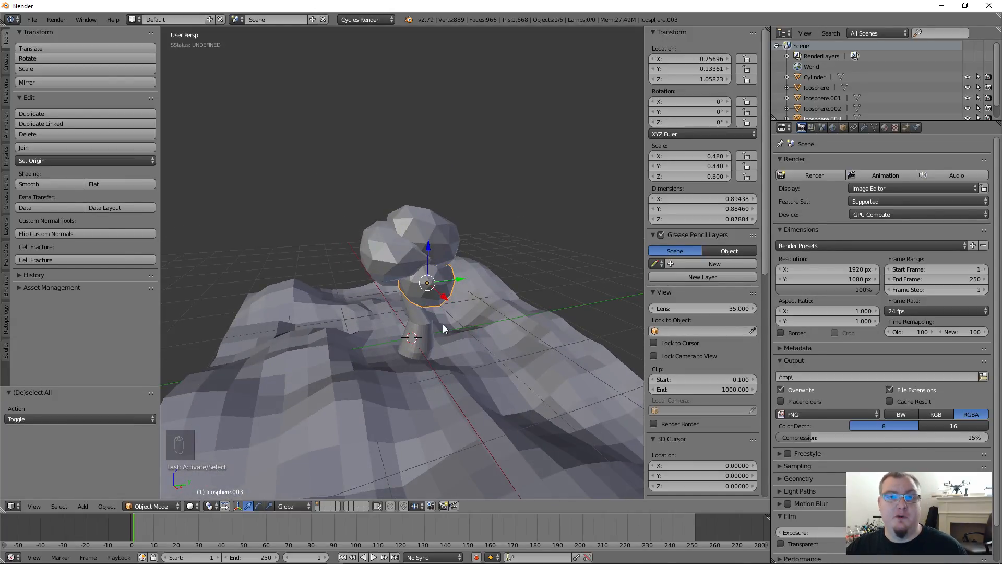
middle_drag(369, 321, 400, 267)
right_click(400, 268)
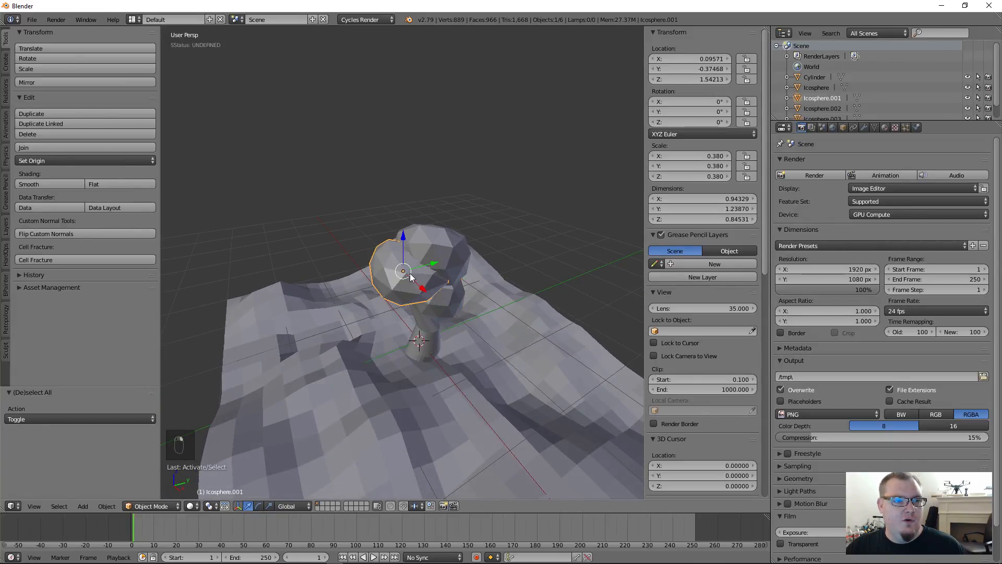
right_click(438, 249)
right_click(447, 300)
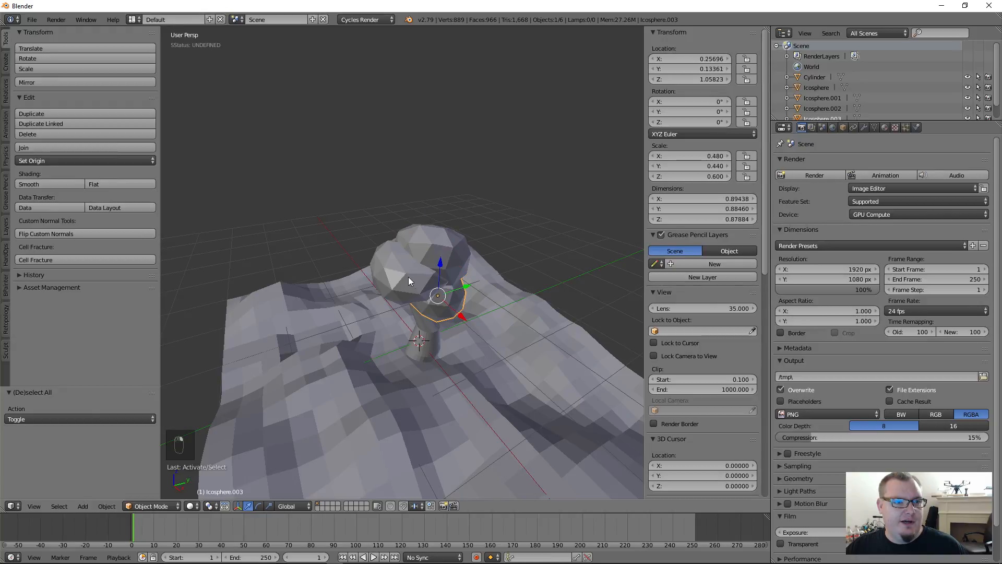
right_click(408, 277)
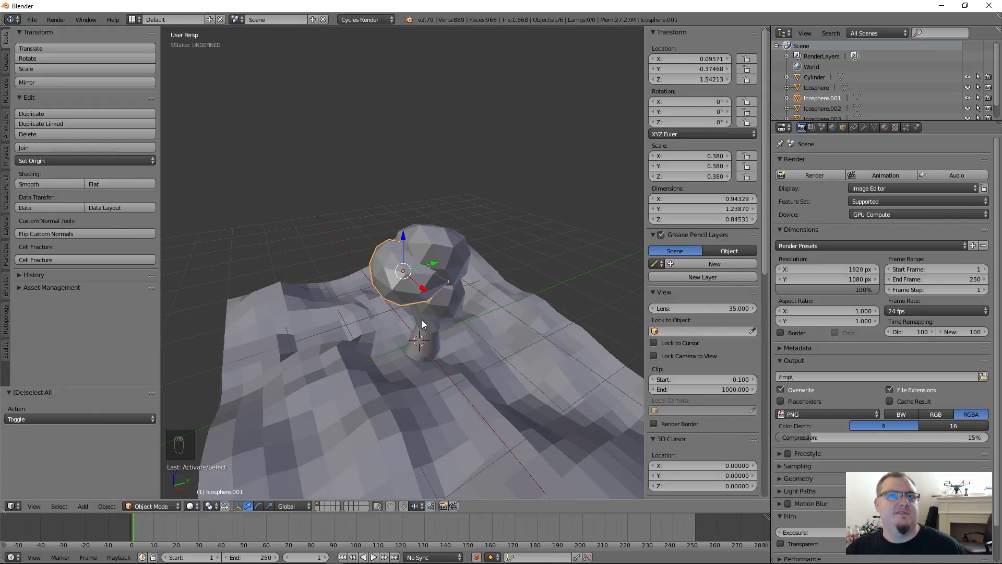
- Select the terrain, the trunk and two foliage spheres in turn to review the scene's separate objects
scroll(422, 321, up, 3)
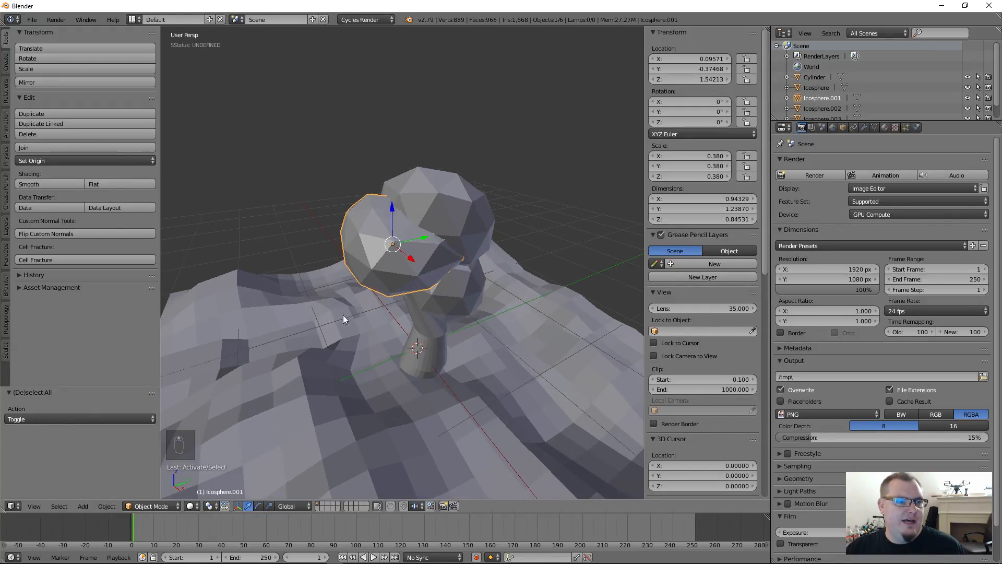
scroll(353, 359, down, 3)
right_click(353, 359)
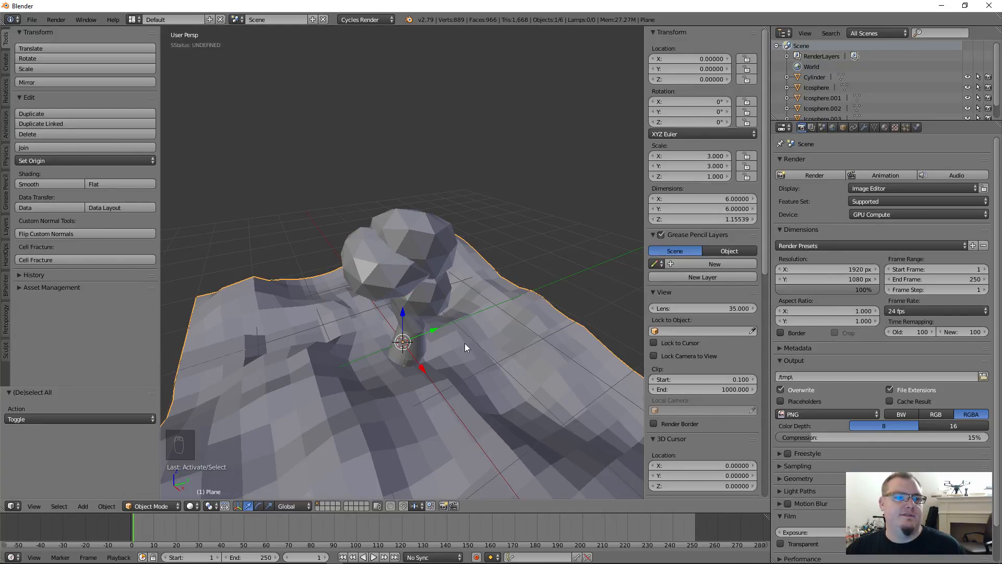
right_click(422, 300)
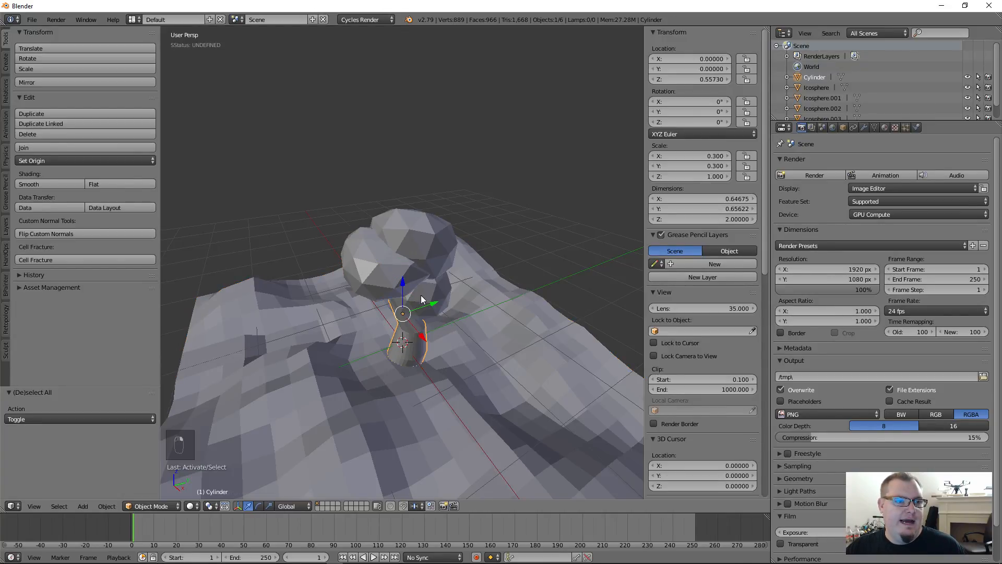
right_click(390, 278)
right_click(418, 229)
middle_drag(418, 230, 558, 285)
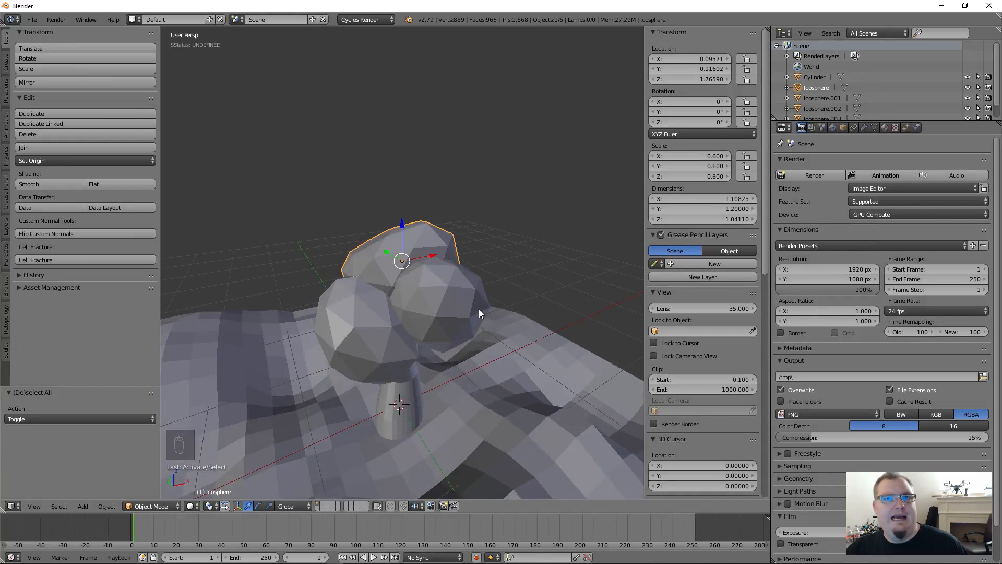
- Pick the elongated side foliage sphere, the large top sphere and finally the trunk cylinder from another angle
middle_drag(479, 308, 374, 319)
right_click(502, 309)
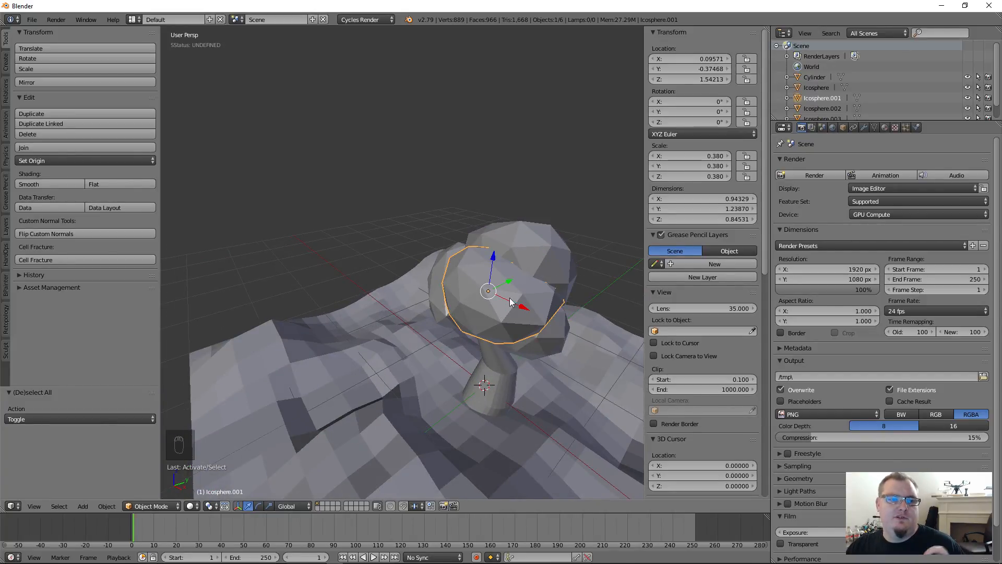
right_click(530, 245)
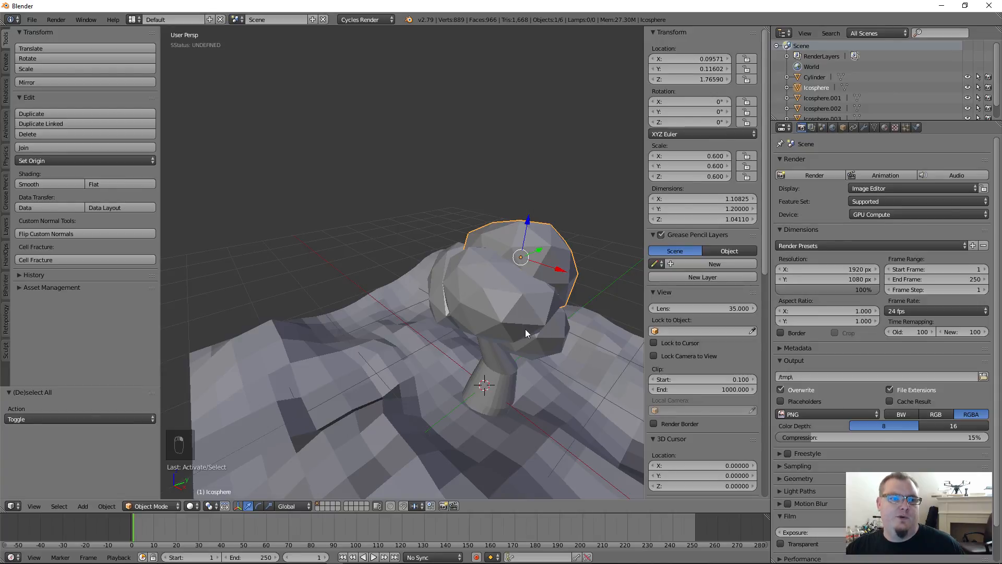
right_click(507, 360)
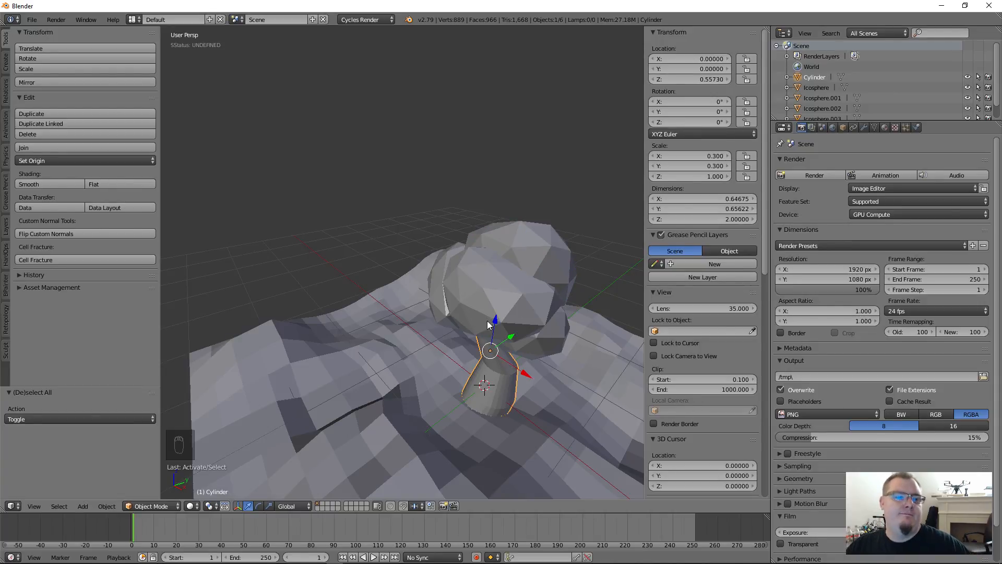
- Select all four foliage spheres together and check which interaction modes are available for them
middle_drag(508, 292, 441, 280)
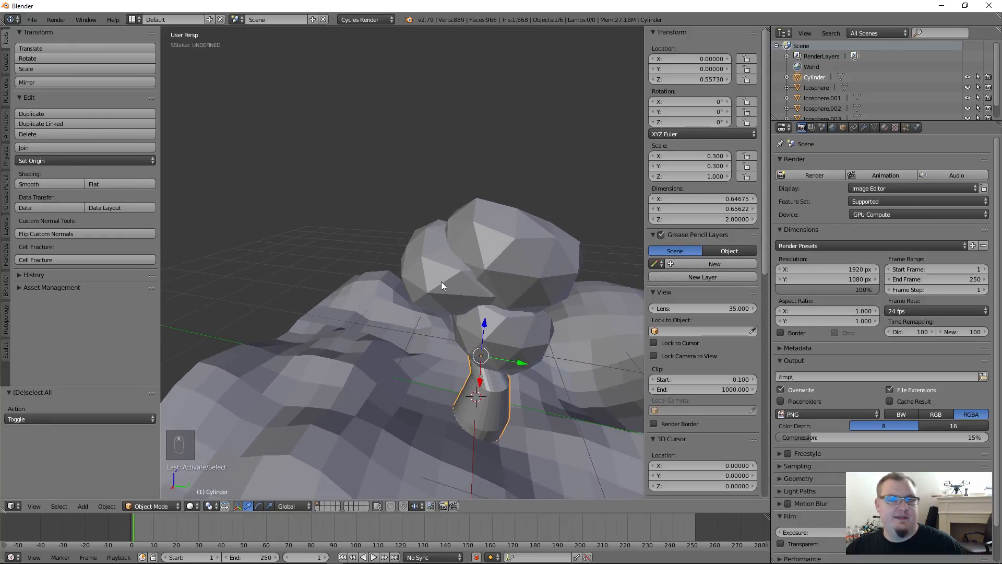
right_click(441, 282)
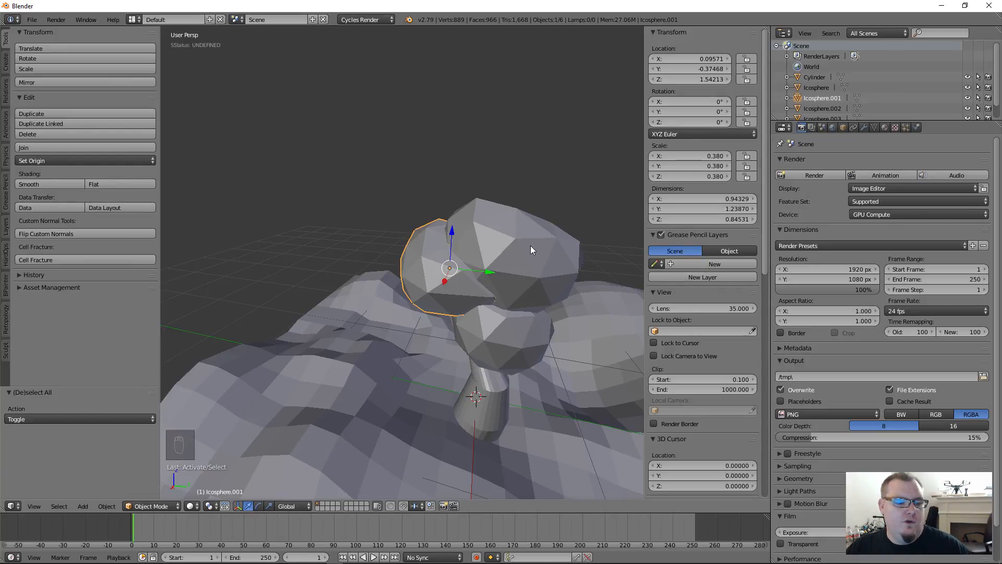
shift+right_click(517, 246)
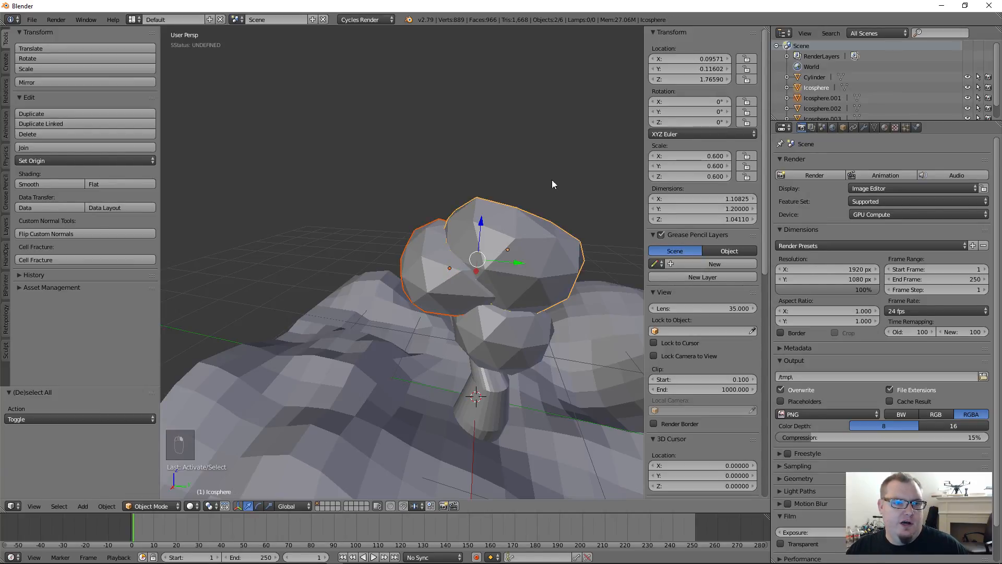
shift+right_click(499, 330)
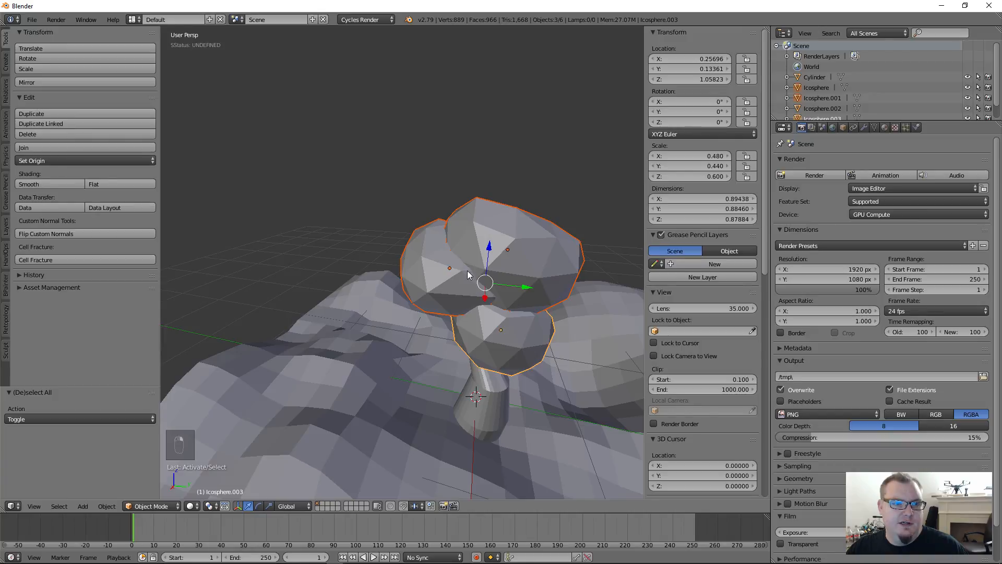
middle_drag(468, 270, 609, 275)
shift+right_click(284, 342)
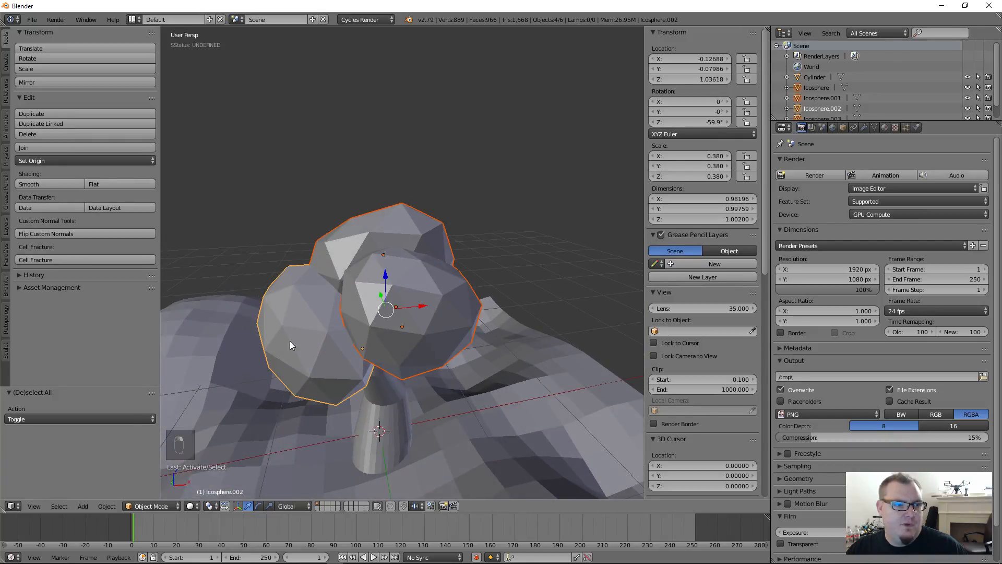
middle_drag(290, 340, 447, 296)
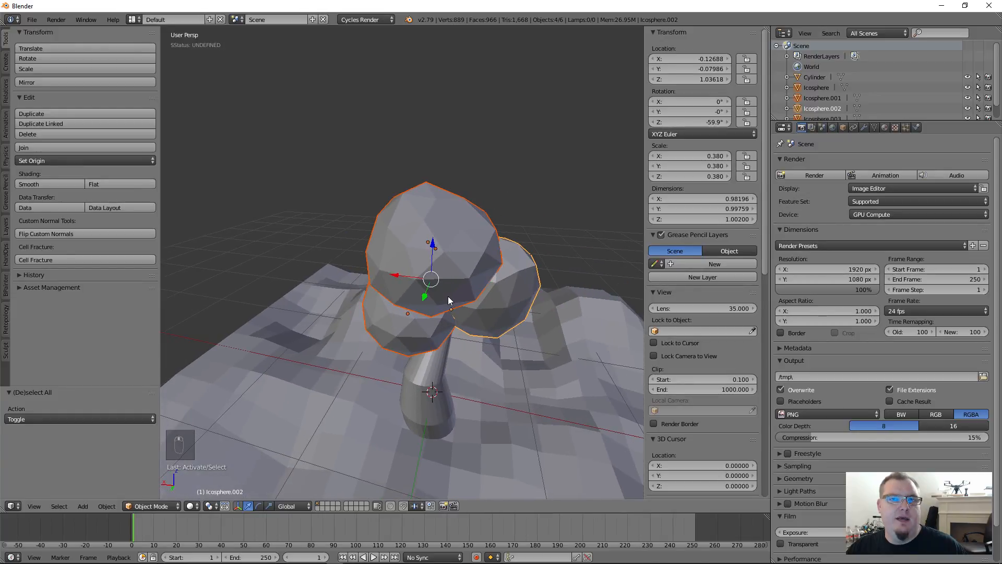
click(157, 506)
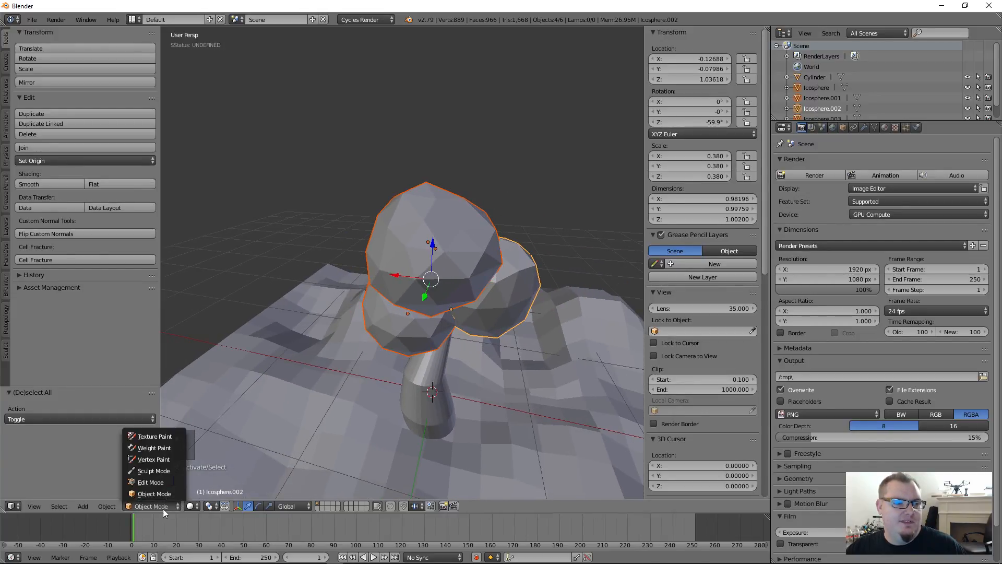
click(154, 502)
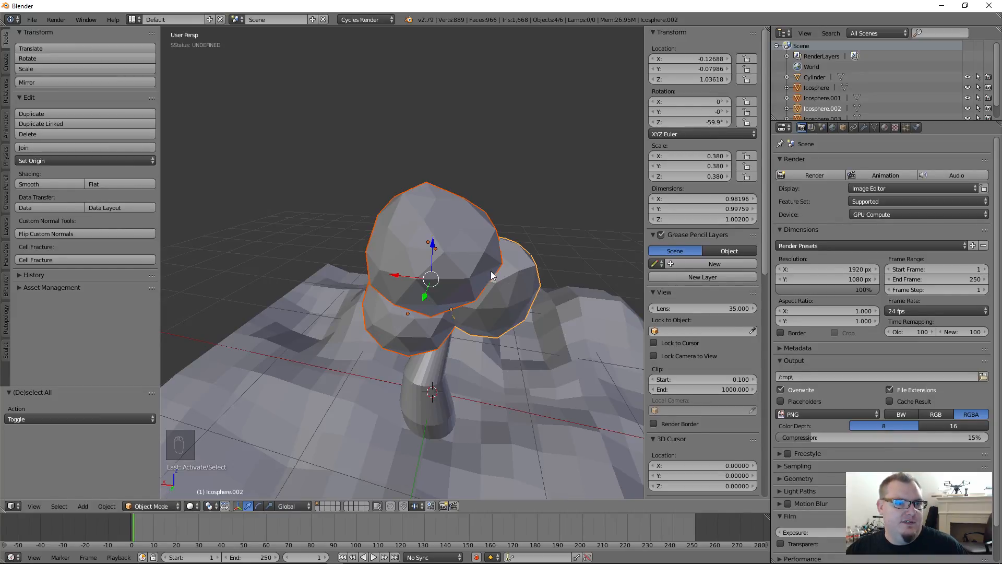
middle_drag(490, 275, 521, 252)
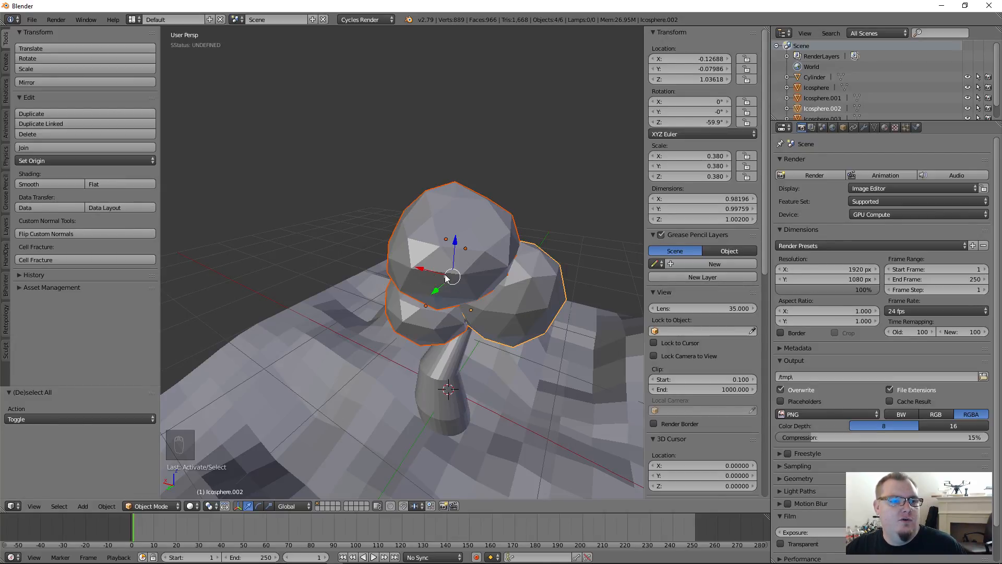
- Select the four foliage spheres again, ending with the elongated side sphere, and join them into one object
right_click(505, 291)
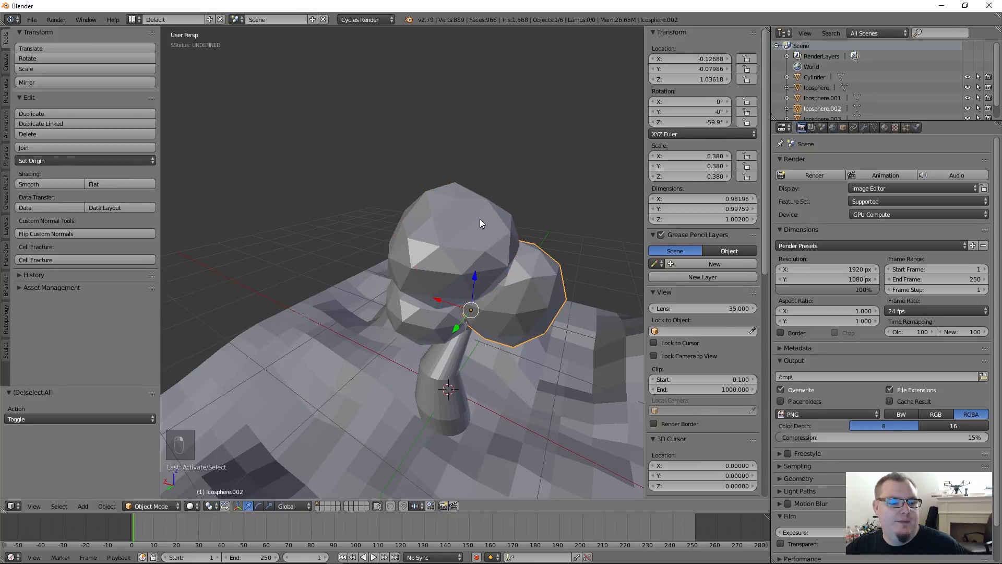
shift+right_click(446, 216)
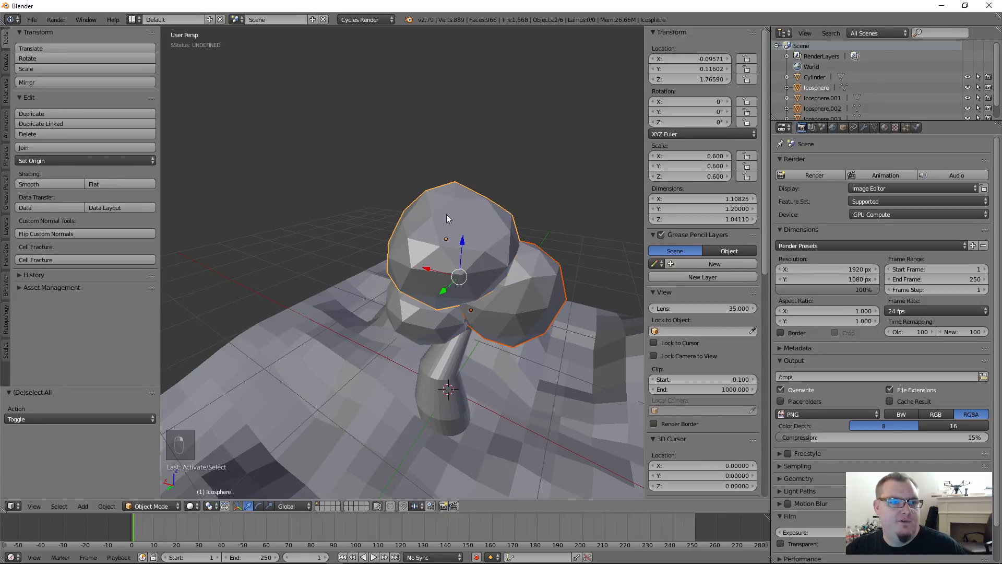
shift+right_click(414, 323)
middle_drag(413, 319, 472, 278)
shift+right_click(472, 279)
scroll(425, 296, down, 3)
middle_drag(425, 305, 529, 295)
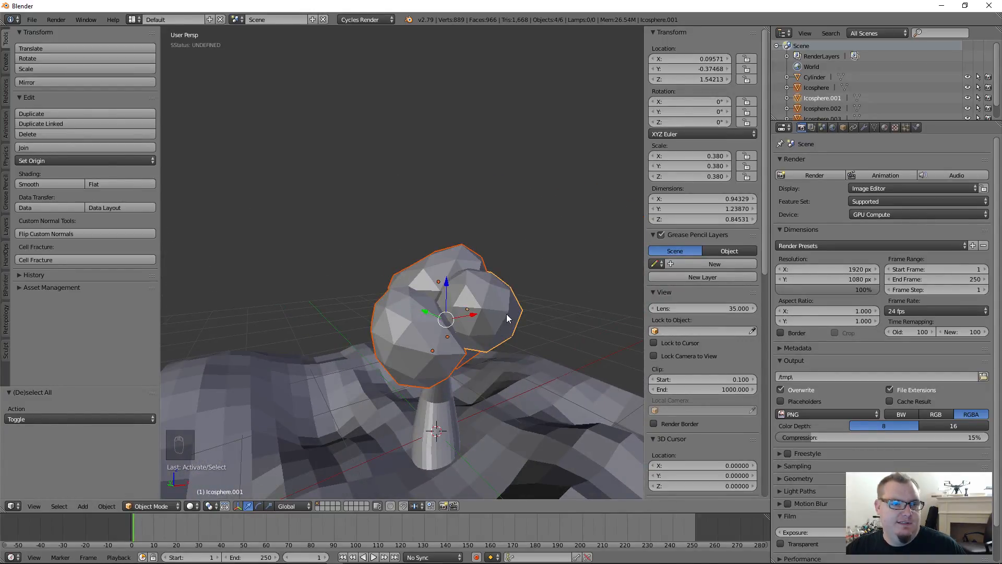
click(59, 145)
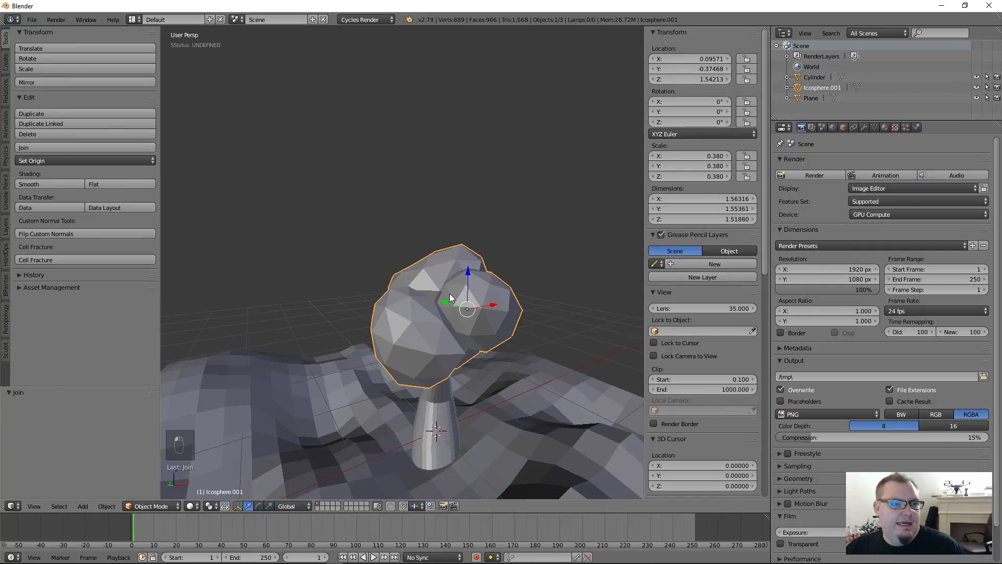
- Examine the joined foliage from several sides and distances to check how its clumps meet
middle_drag(449, 293, 475, 269)
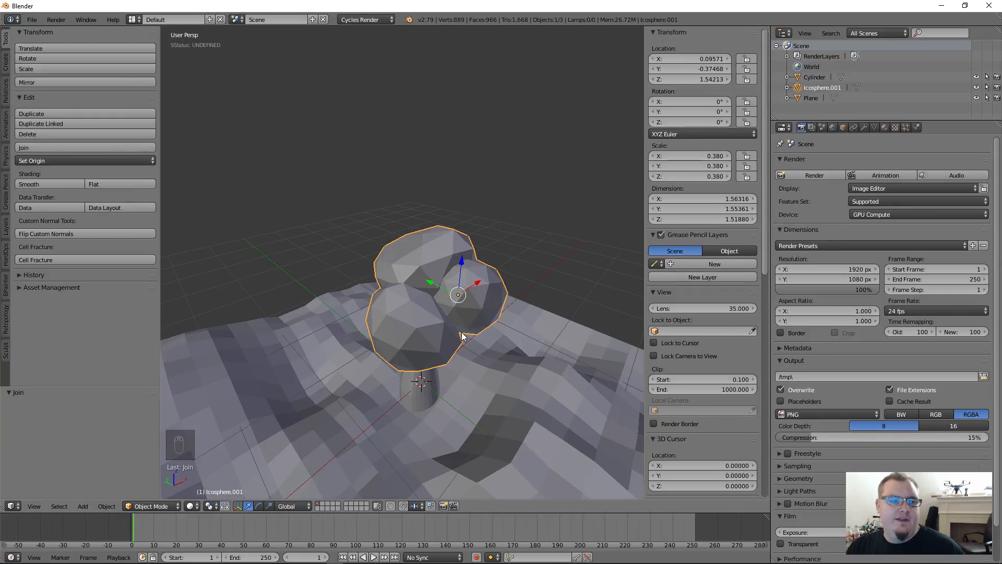
scroll(441, 339, up, 1)
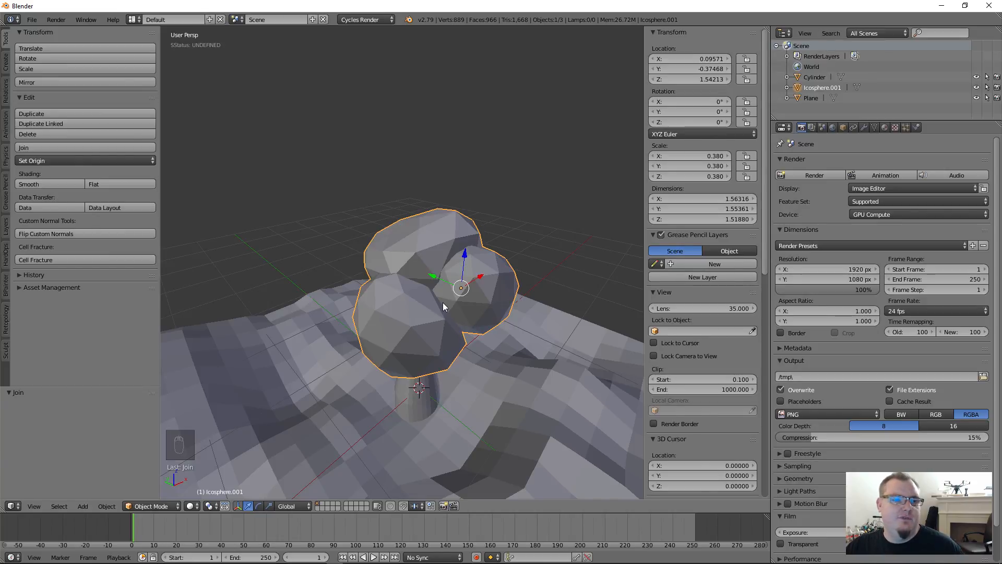
middle_drag(443, 302, 462, 306)
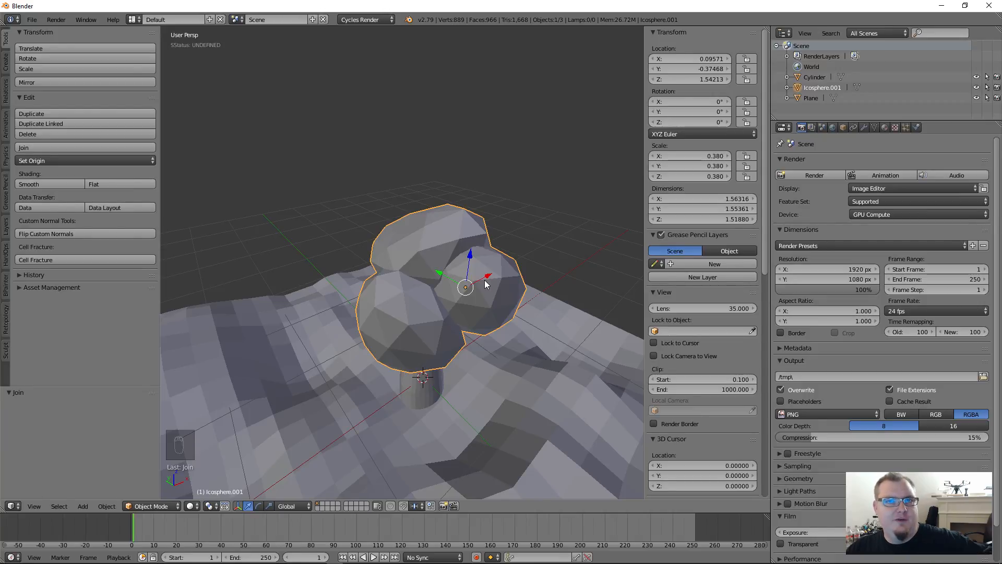
middle_drag(484, 280, 500, 270)
scroll(464, 308, up, 2)
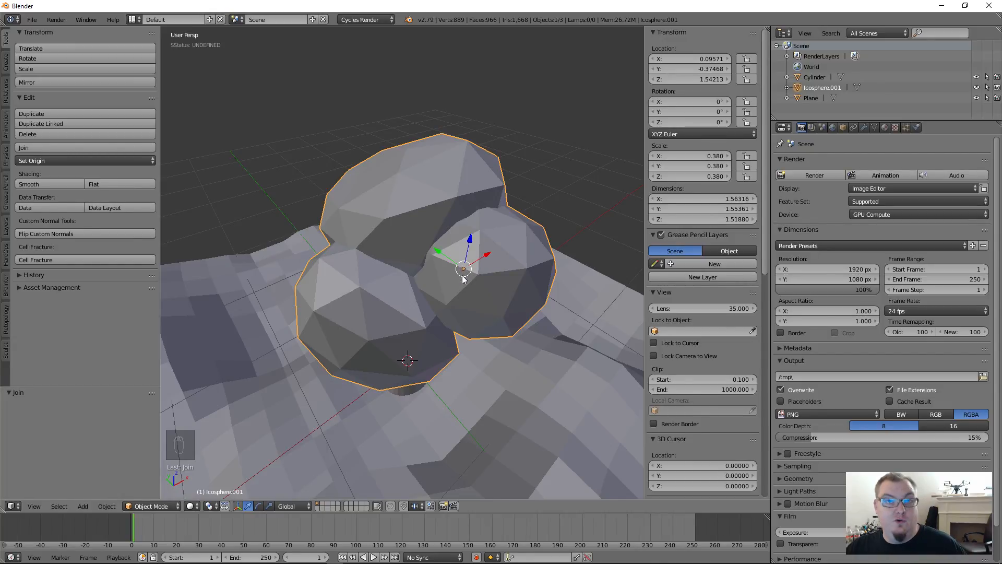
scroll(463, 282, down, 2)
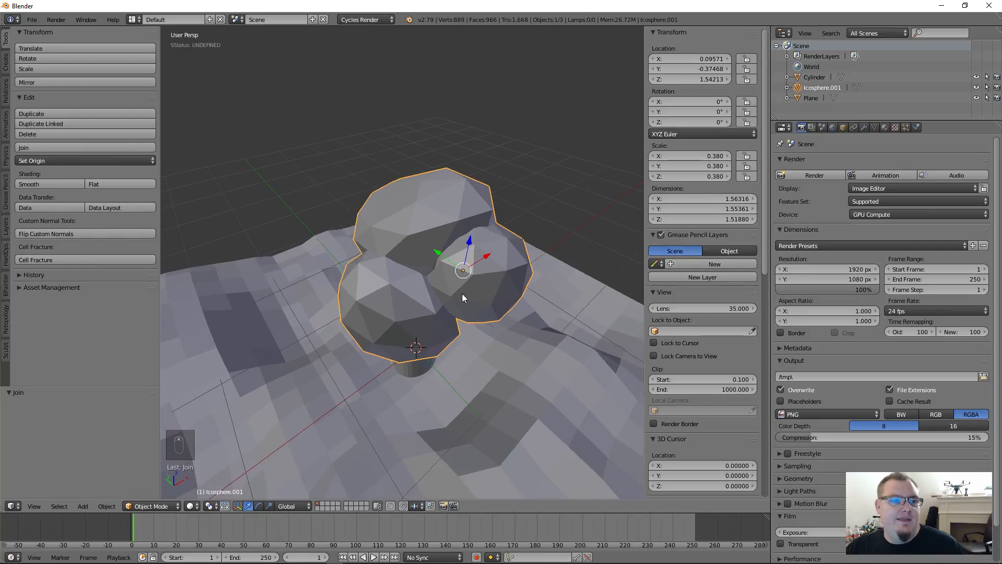
middle_drag(464, 283, 502, 303)
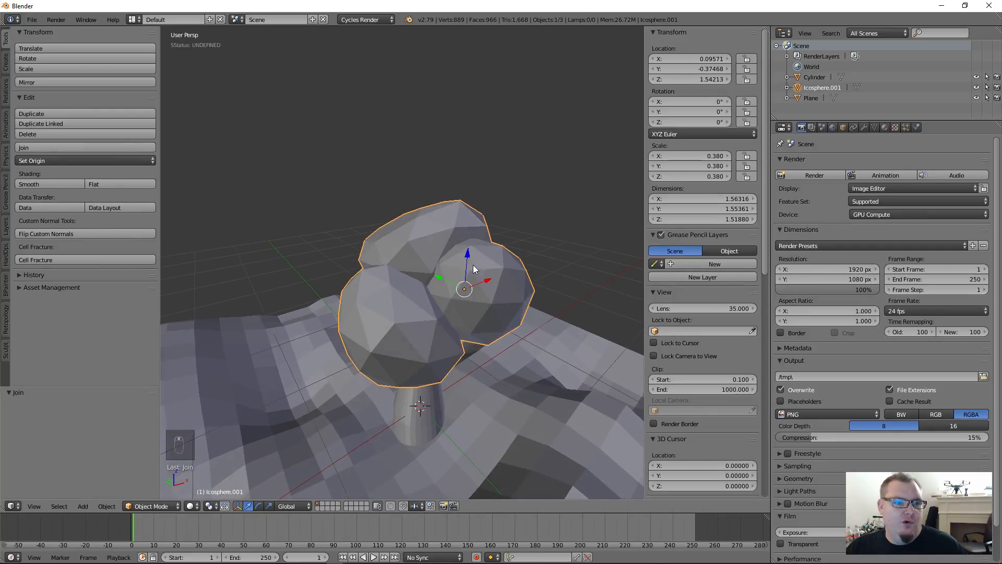
middle_drag(433, 281, 381, 314)
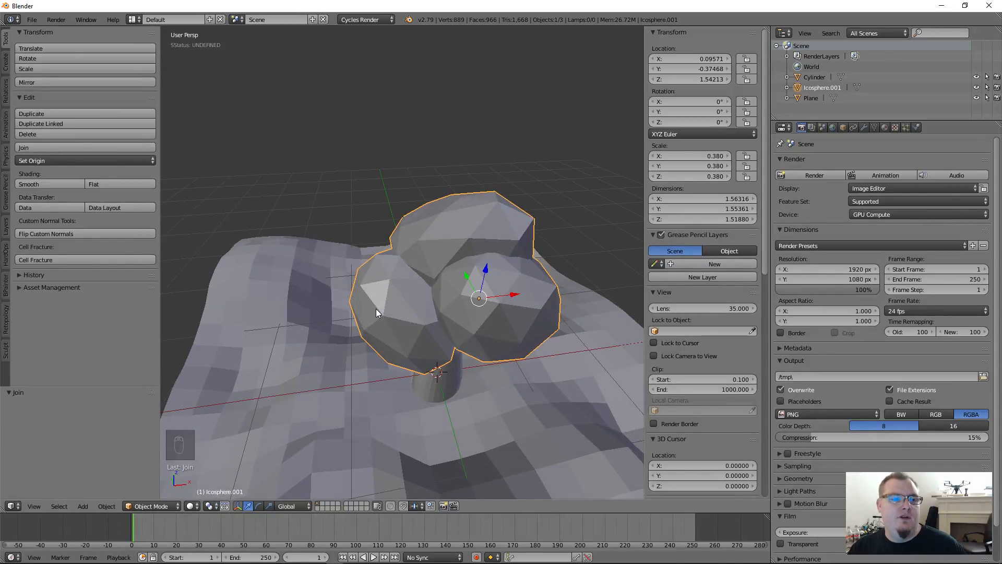
middle_drag(428, 289, 473, 279)
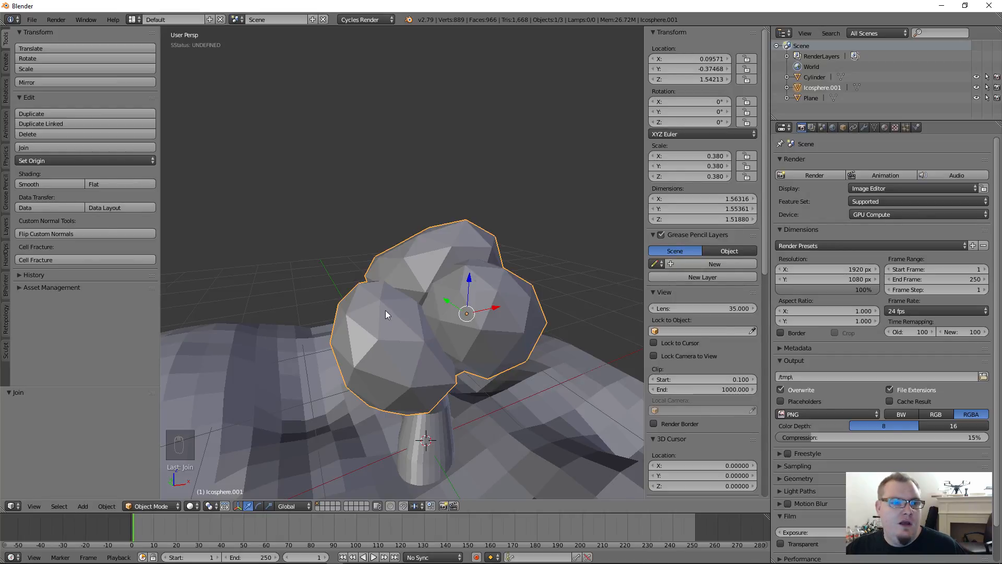
middle_drag(386, 310, 462, 321)
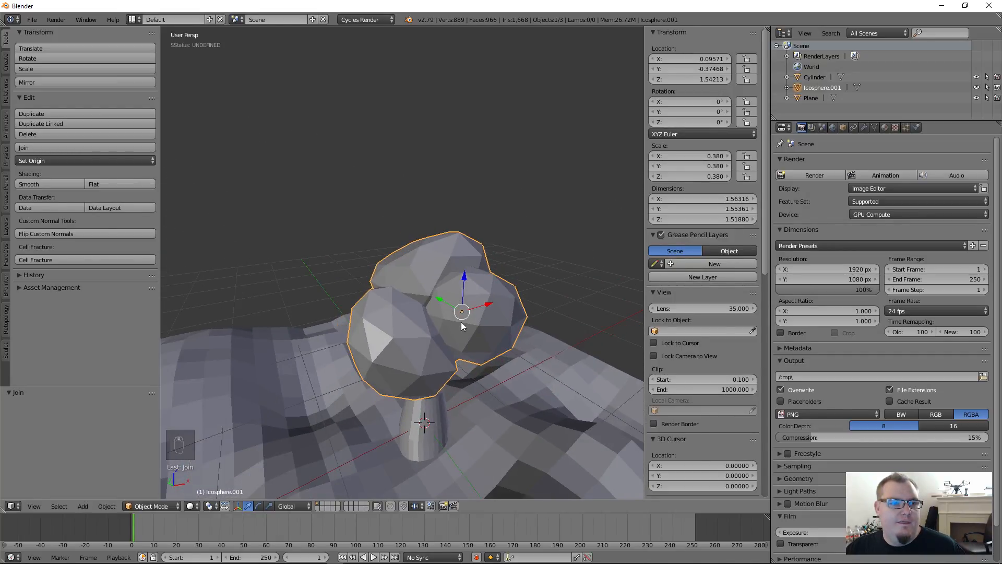
- Try moving the joined foliage about -0.22 along the X axis and undo the move
key(g)
click(468, 316)
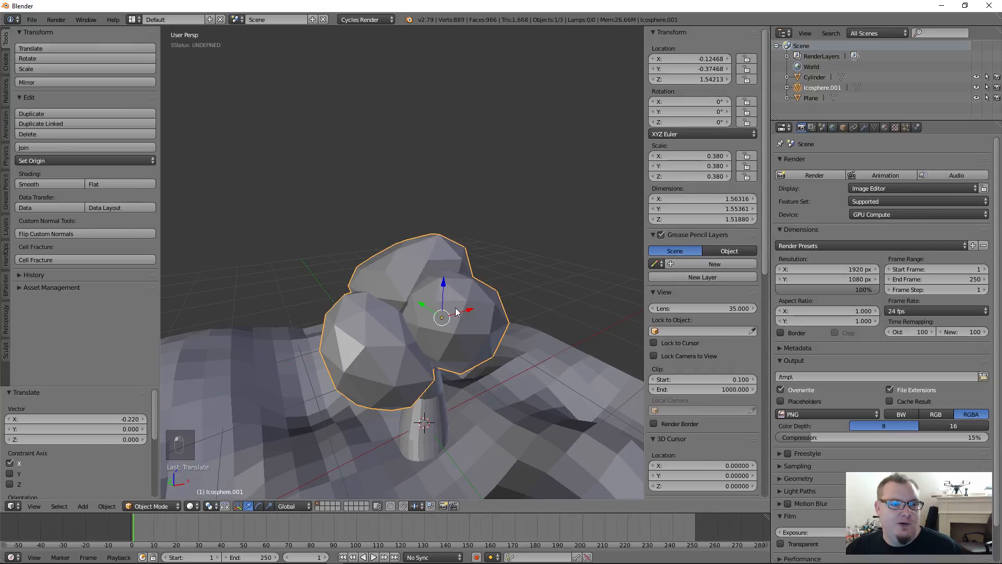
key(ctrl+z)
- Switch the joined foliage object to Edit Mode with its clumps facing the view
middle_drag(505, 393, 449, 339)
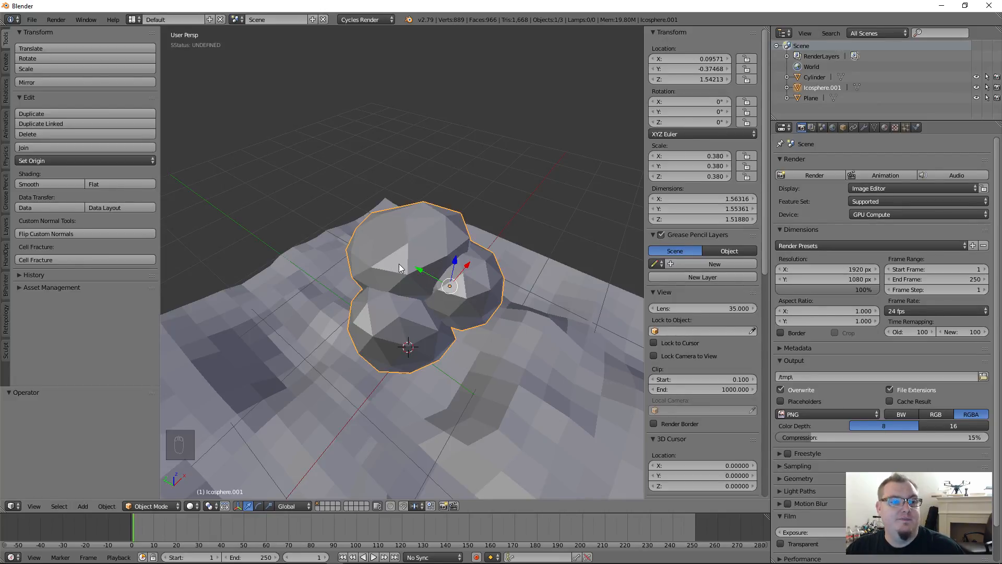
middle_drag(399, 319, 425, 364)
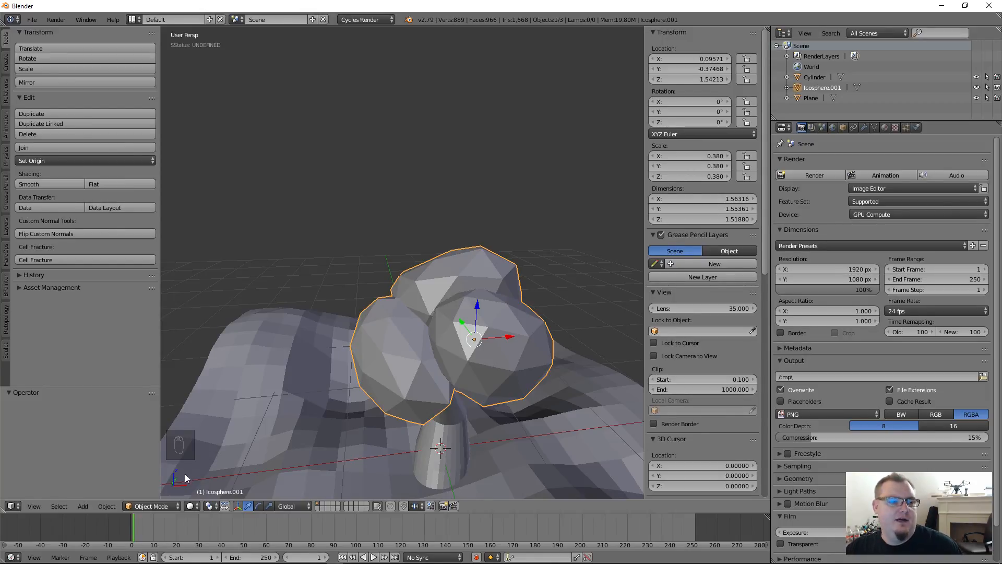
click(167, 505)
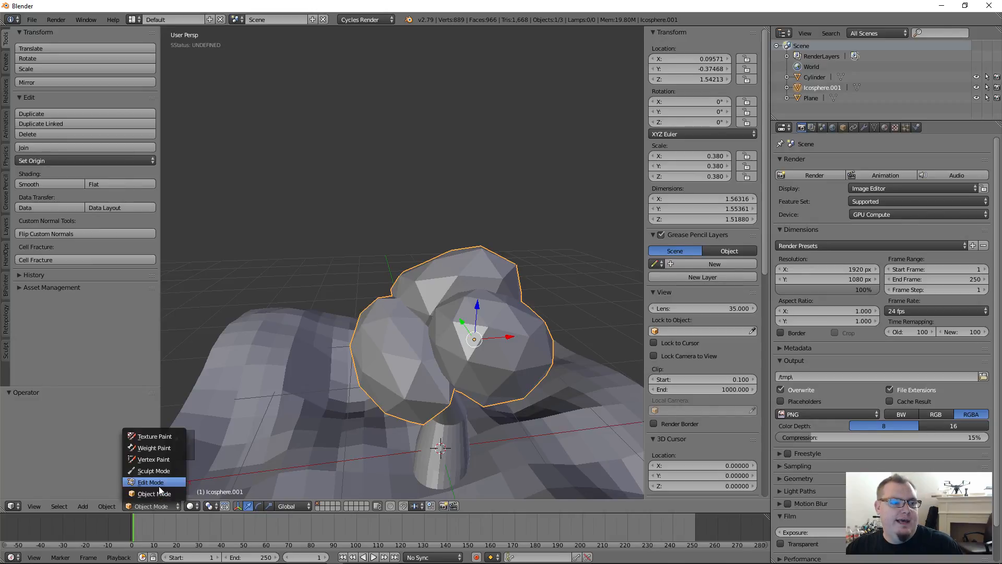
click(157, 482)
middle_drag(435, 335, 486, 345)
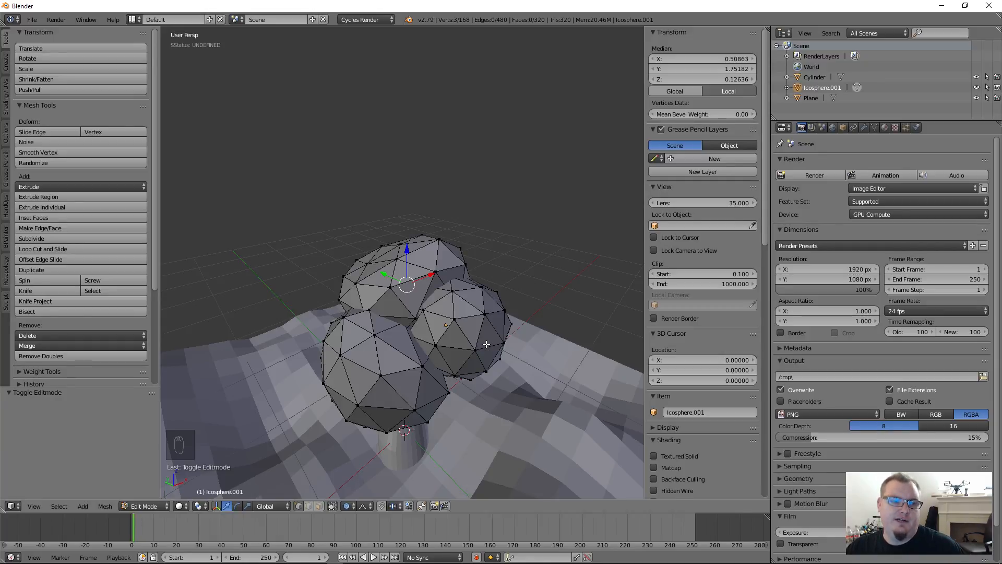
- Select a patch of seven neighbouring vertices on the outer side of the elongated side foliage clump
right_click(485, 315)
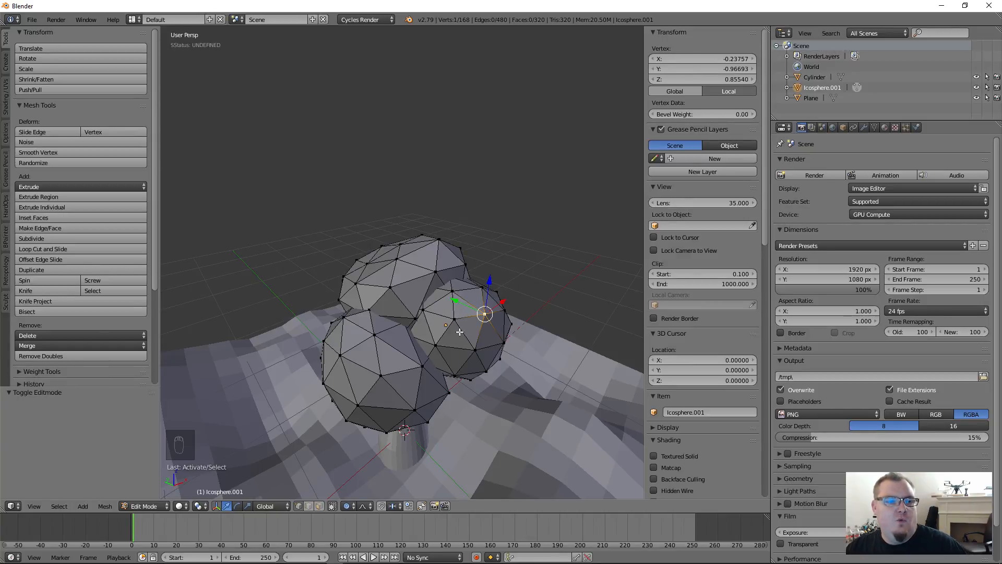
right_click(454, 317)
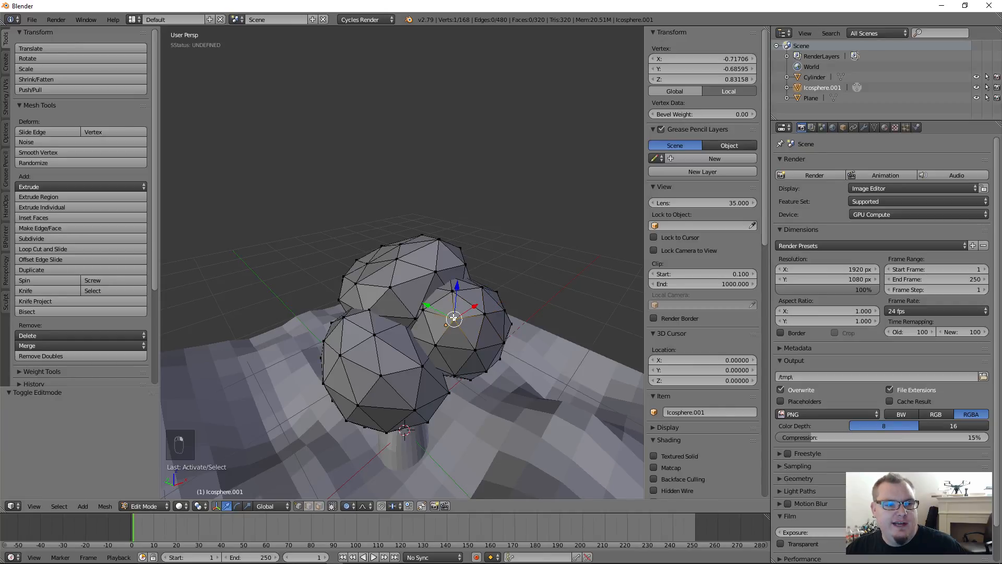
shift+right_click(473, 347)
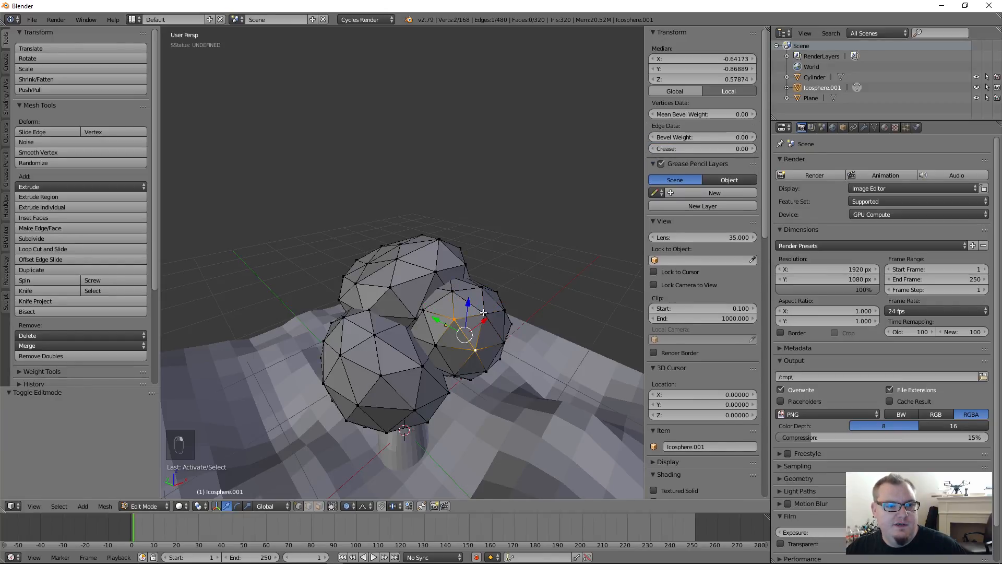
shift+right_click(485, 315)
shift+right_click(501, 345)
shift+right_click(503, 309)
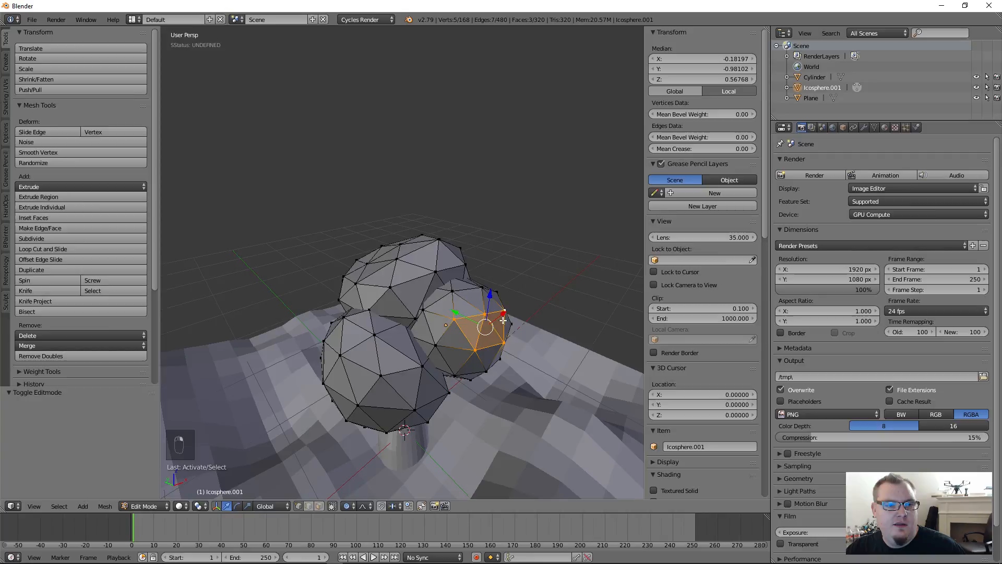
shift+right_click(475, 291)
shift+right_click(452, 291)
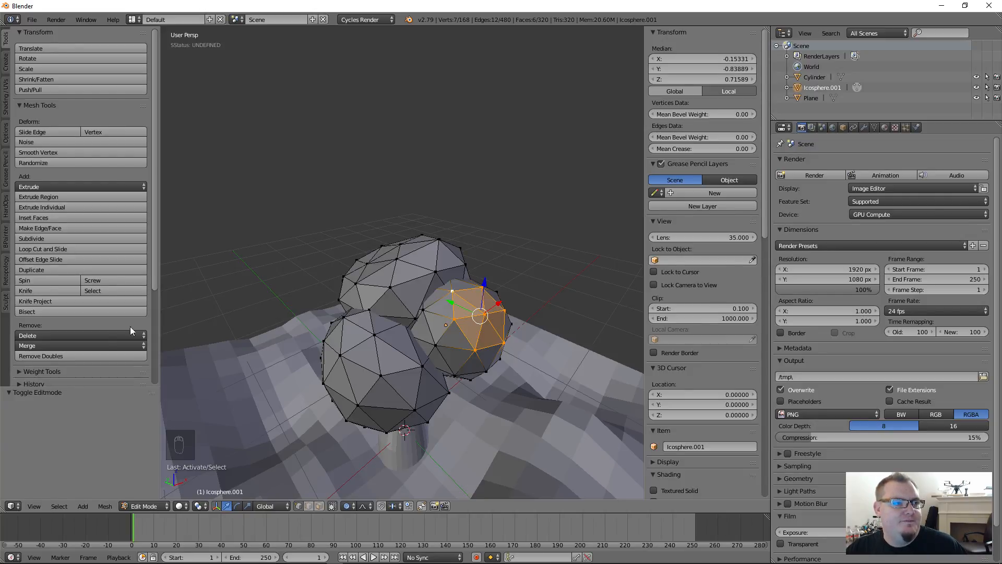
scroll(91, 324, down, 5)
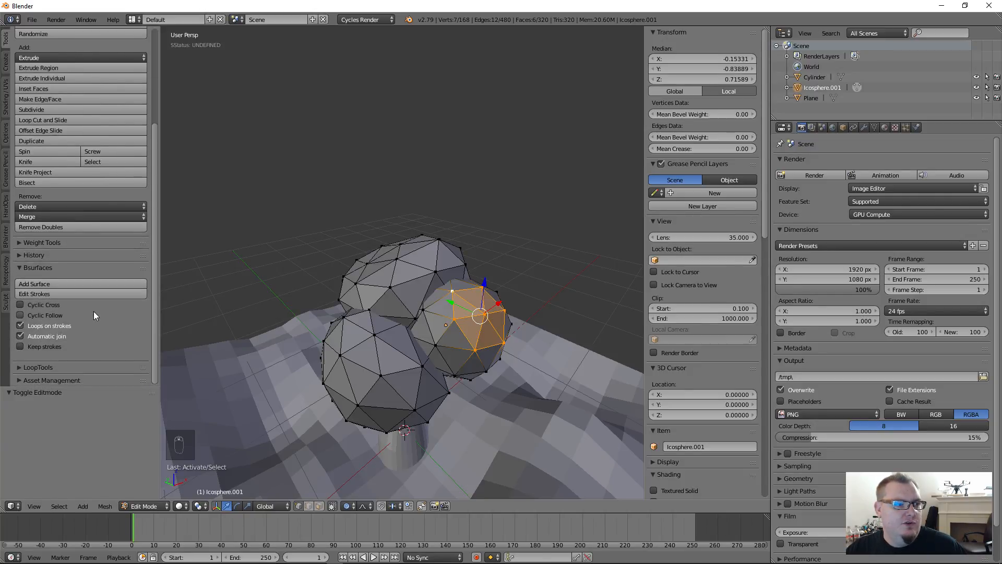
scroll(93, 311, up, 5)
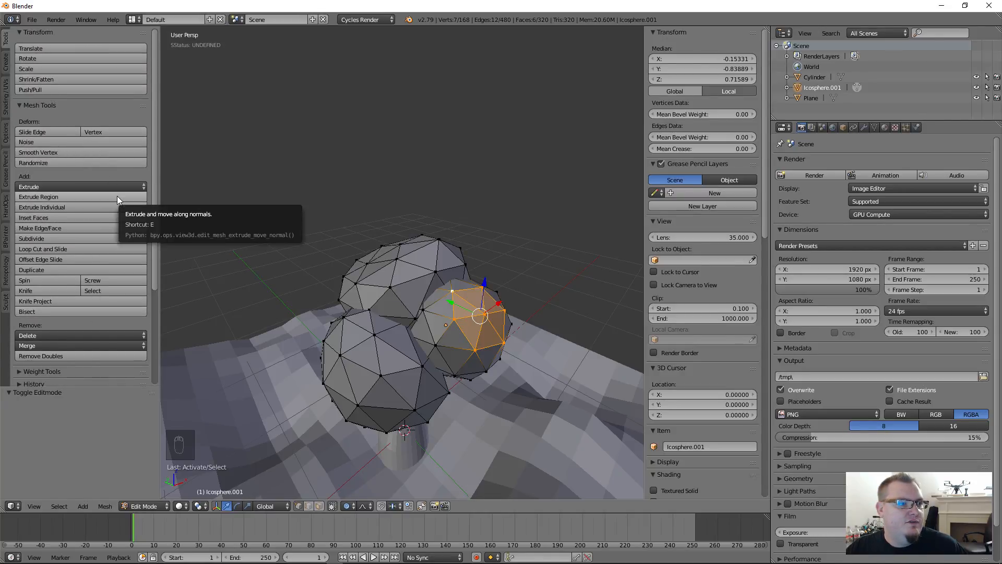
scroll(117, 196, down, 5)
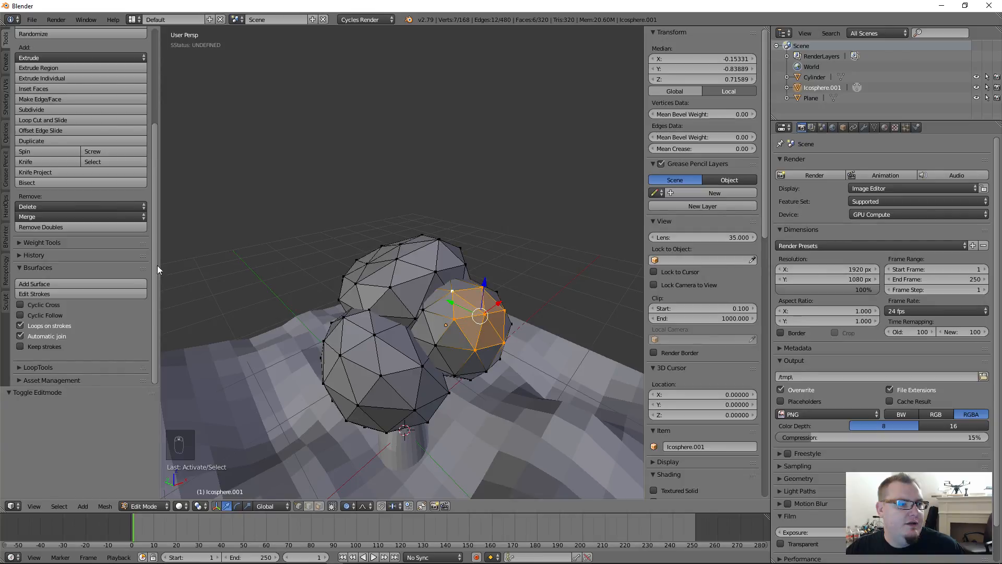
click(104, 506)
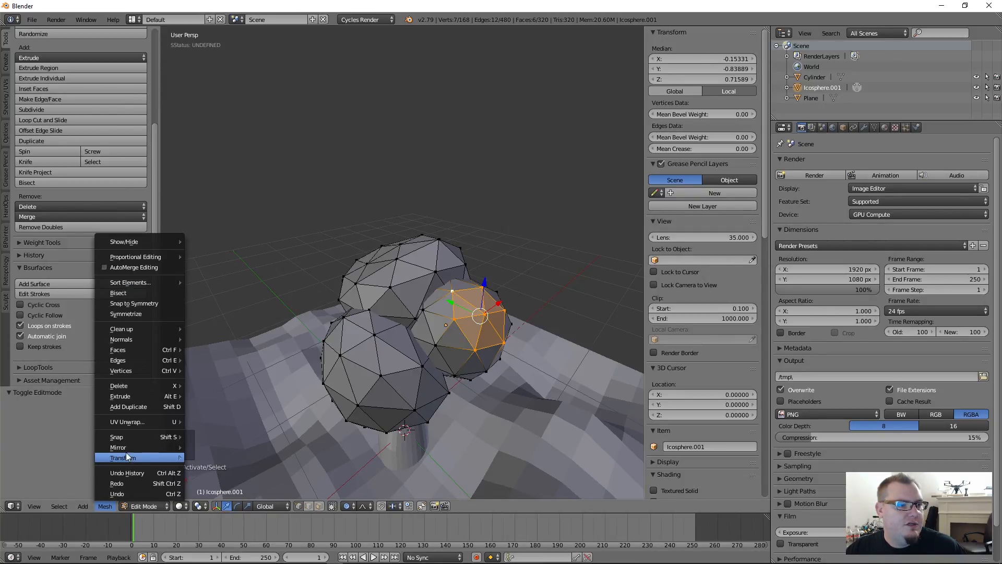
mouse_move(149, 352)
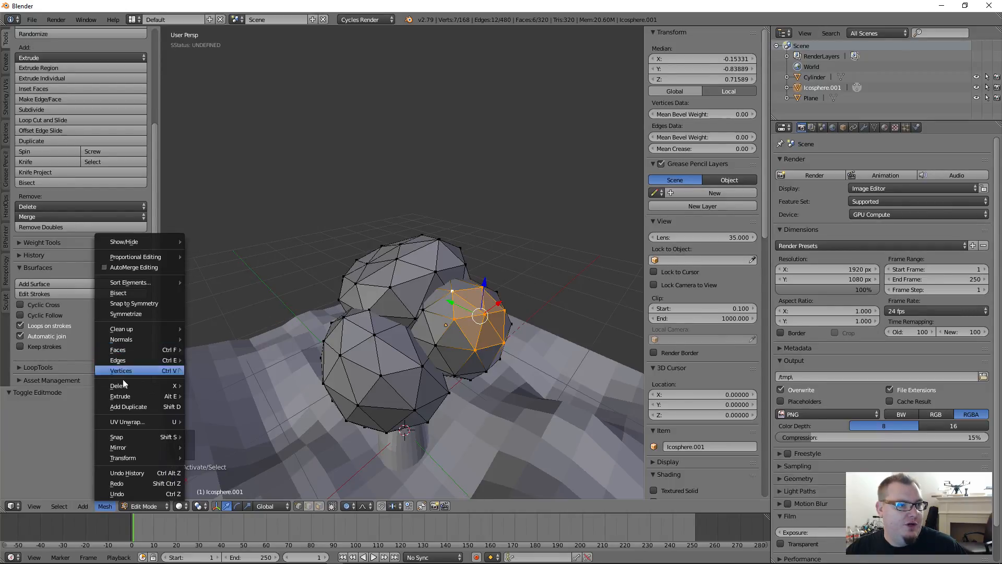
mouse_move(59, 505)
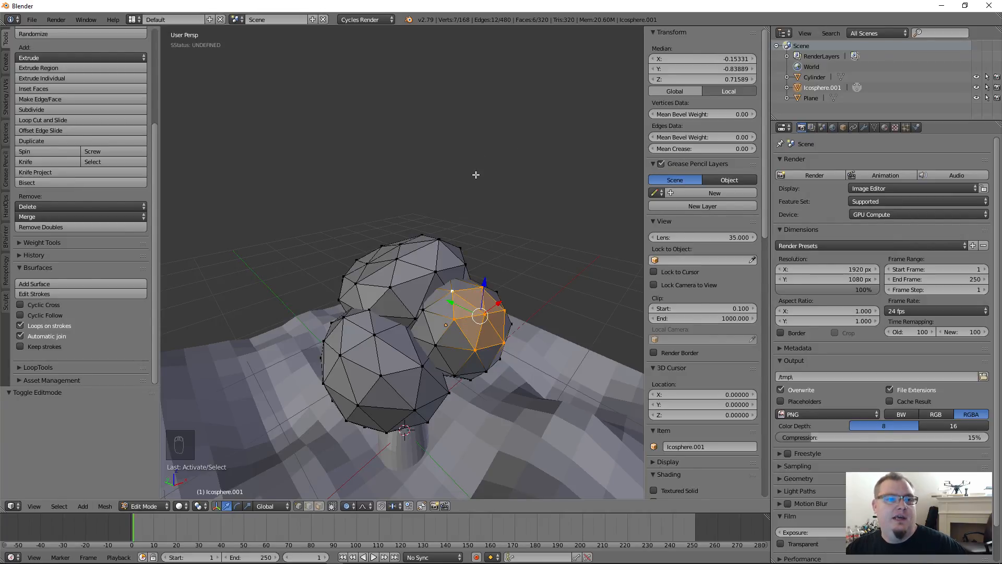
- Find the Separate command by searching for "separate" and split the selected foliage patch off by Selection
key(space)
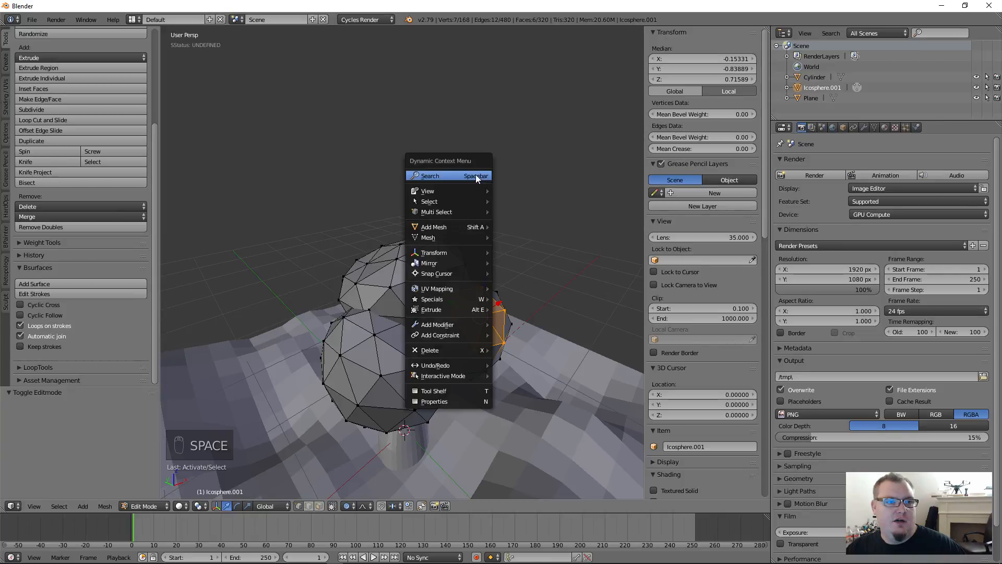
click(436, 177)
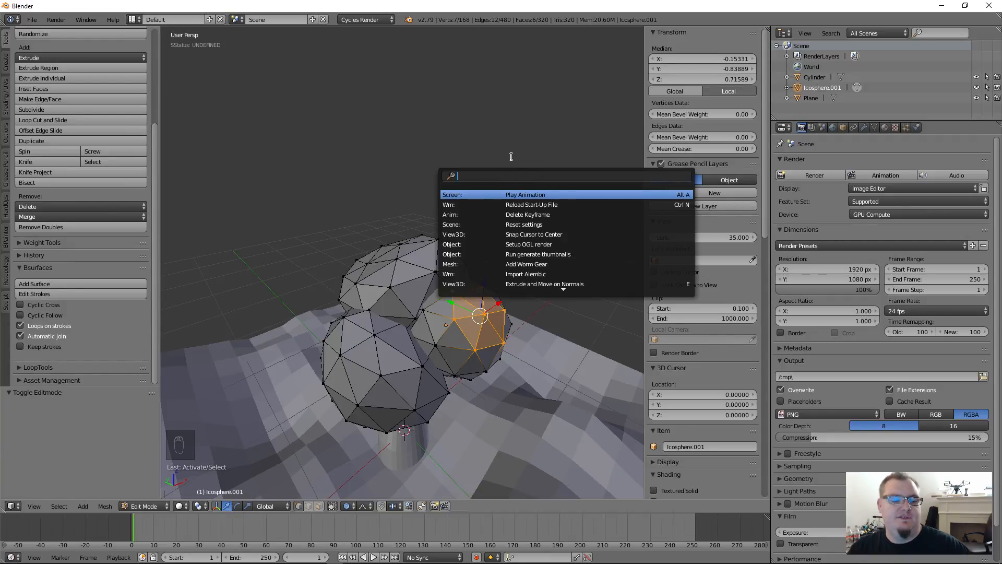
text(separate)
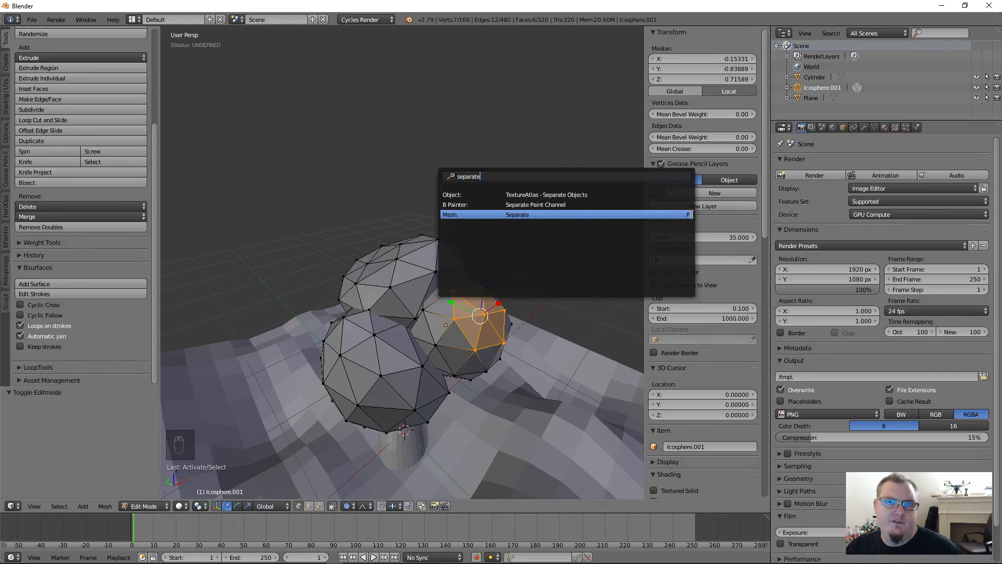
click(536, 214)
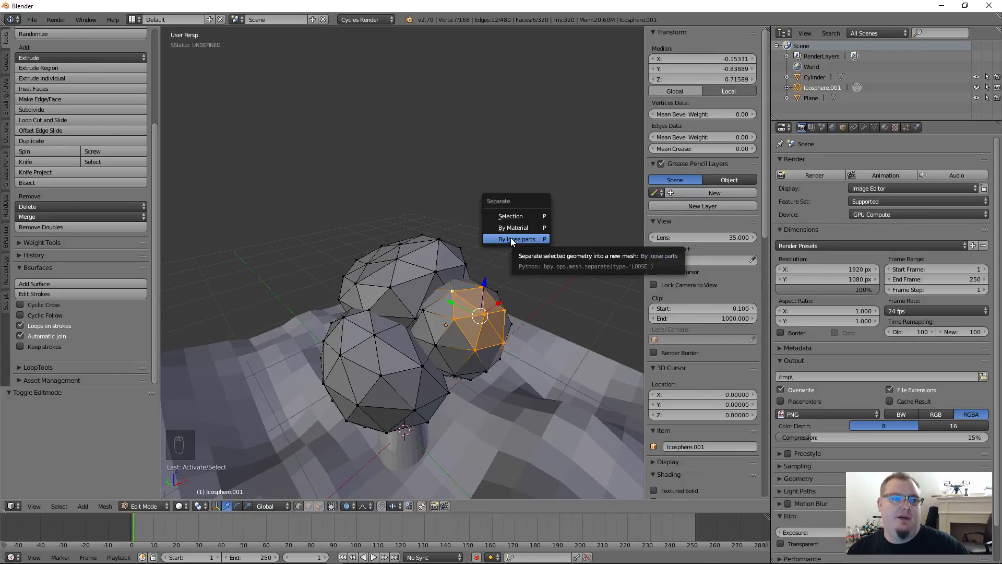
click(528, 215)
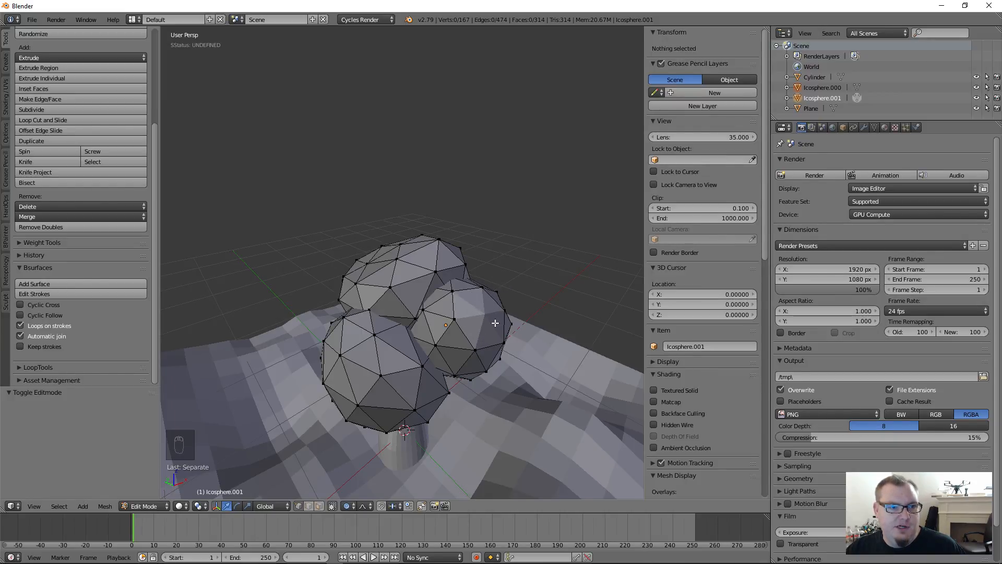
- In Object Mode, move the remaining foliage about 0.98 along Y and the split-off patch about -0.39 along Y
click(146, 506)
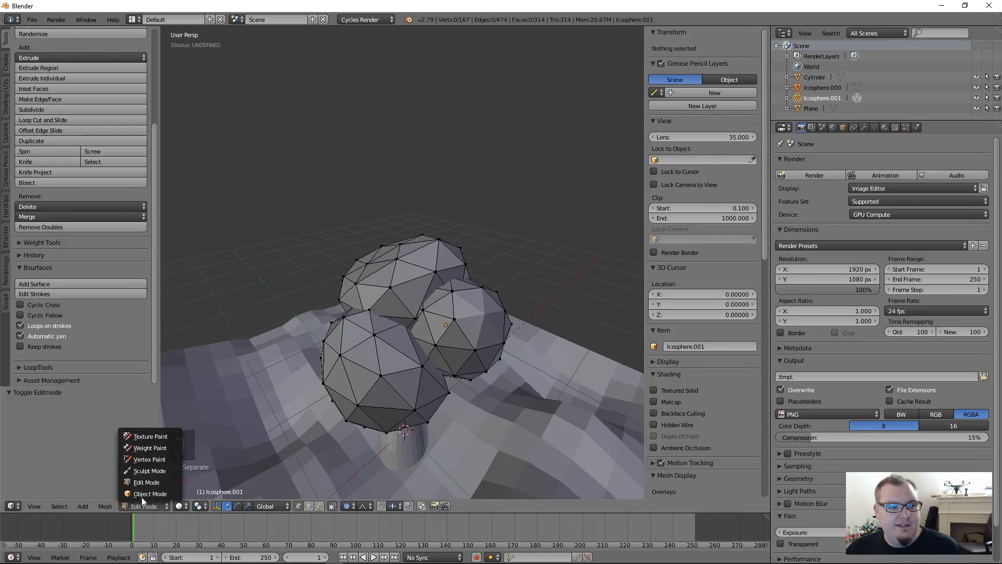
click(149, 493)
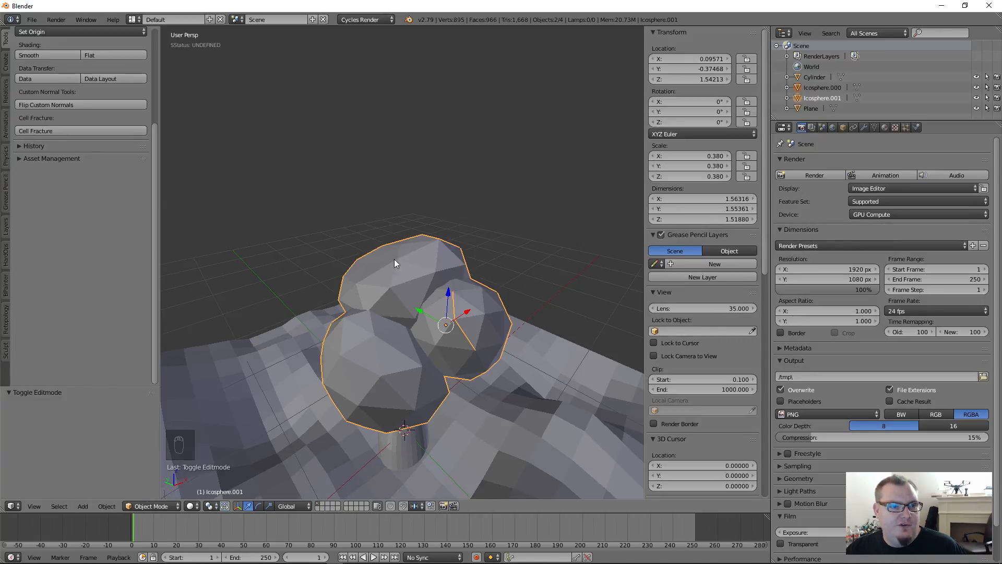
right_click(392, 343)
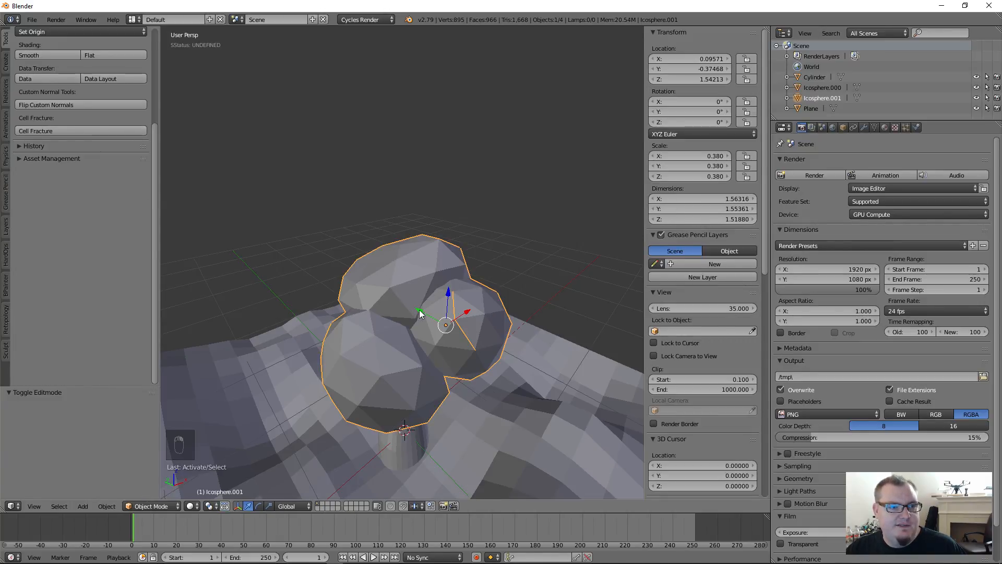
drag(417, 313, 322, 311)
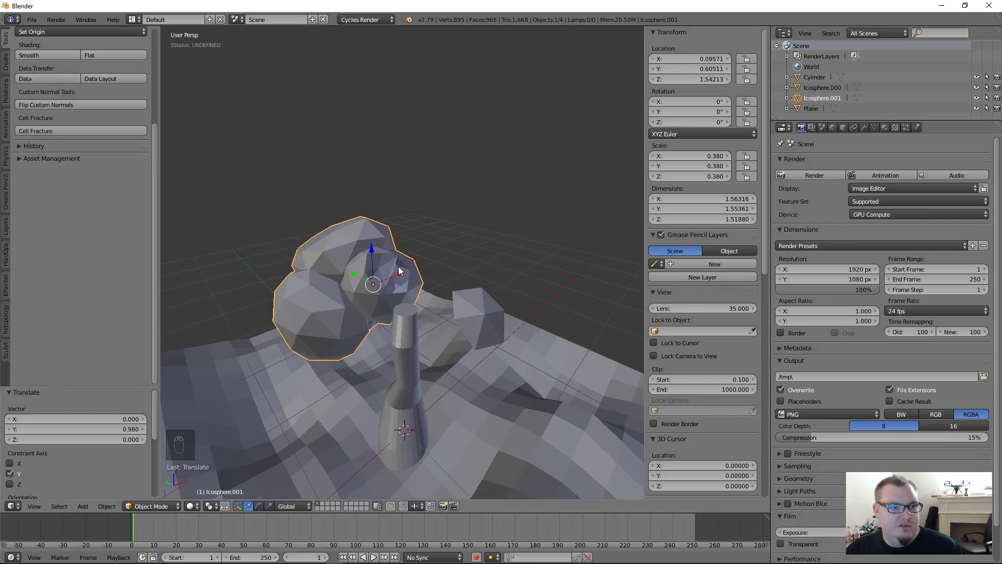
right_click(478, 312)
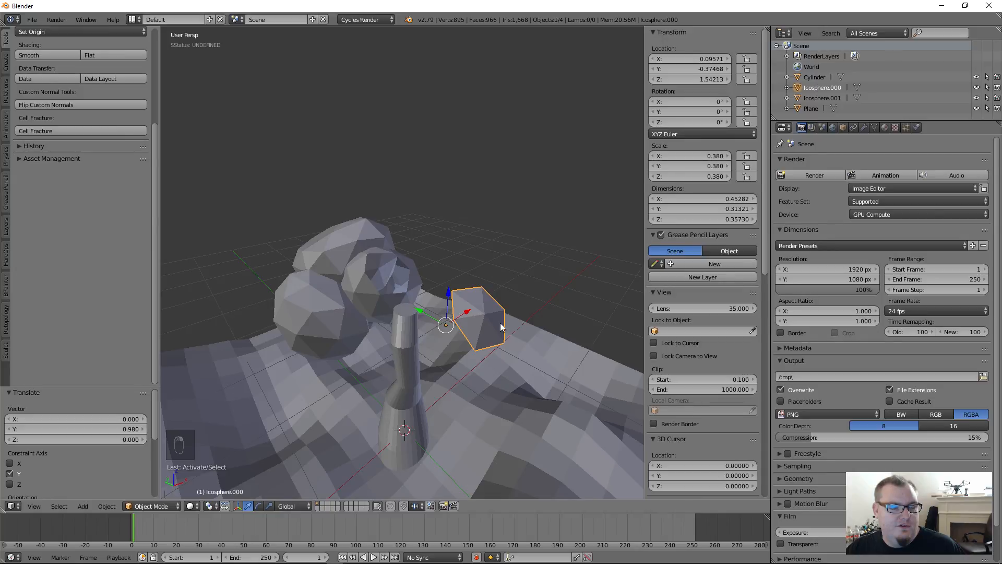
drag(419, 315, 472, 316)
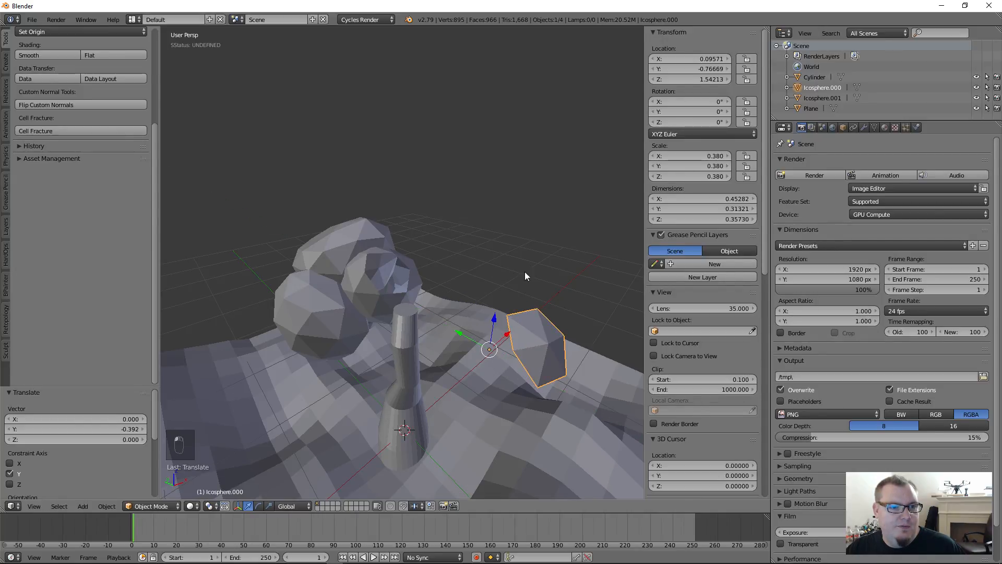
- Inspect the split-off patch's own vertices in Edit Mode and return to Object Mode
click(151, 505)
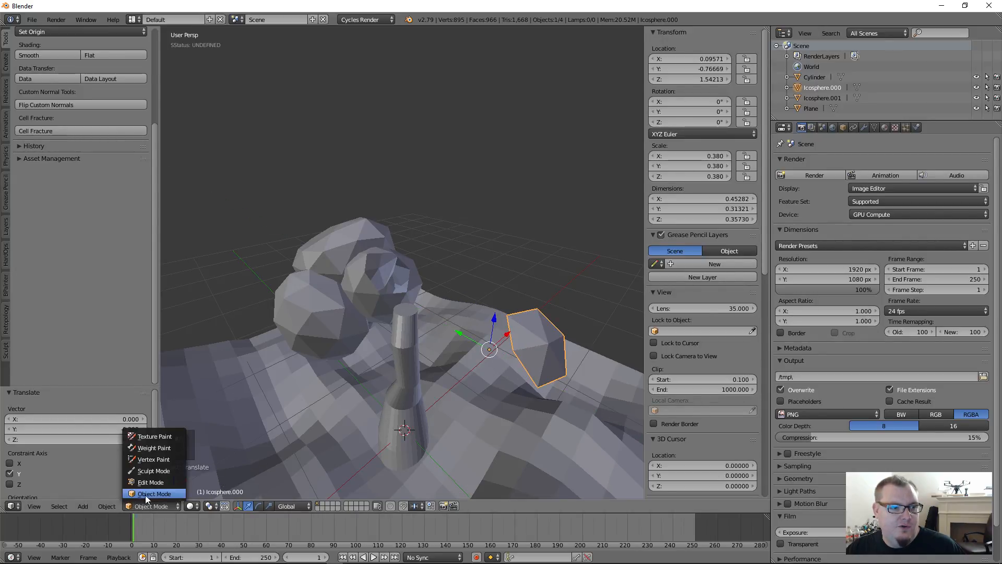
click(153, 483)
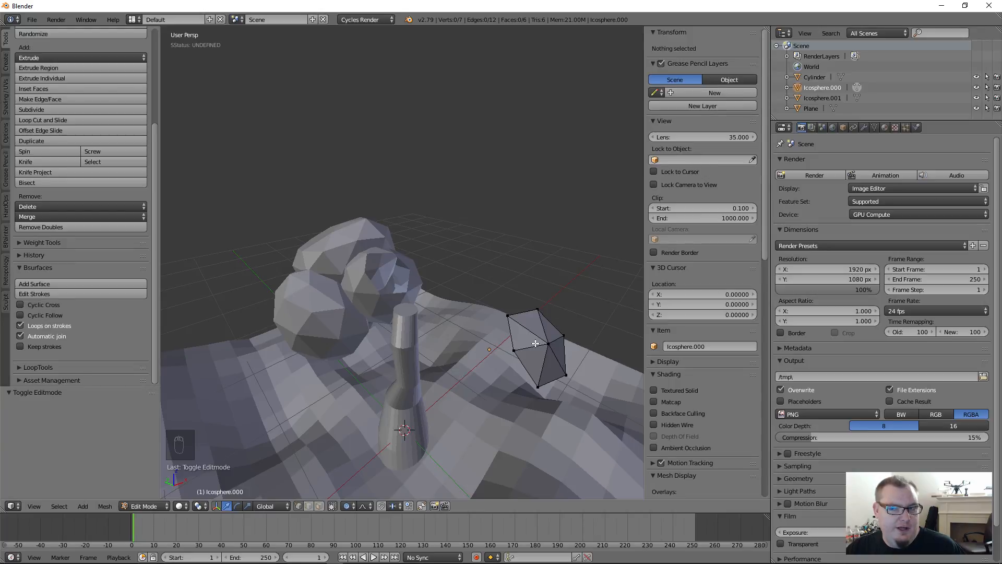
key(Tab)
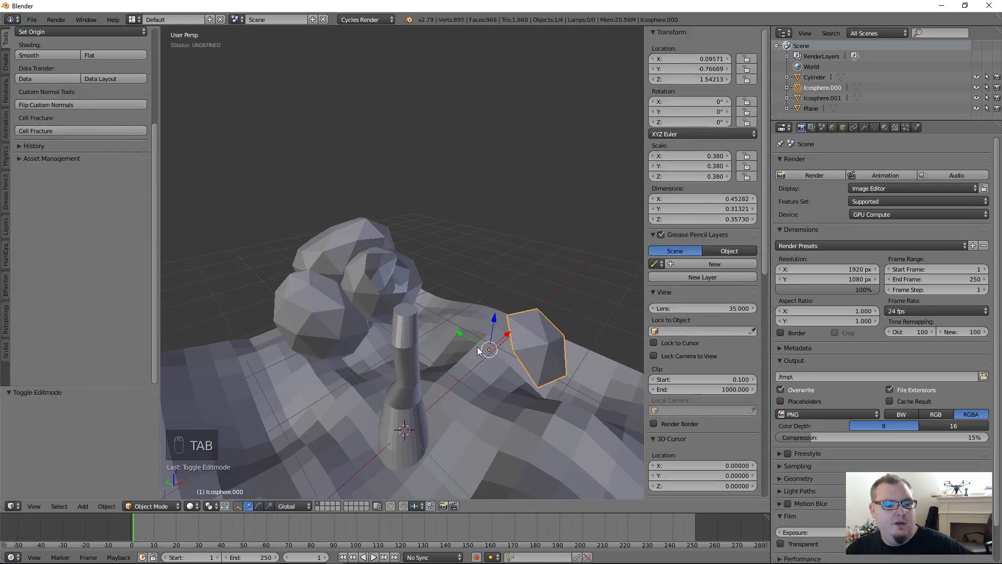
- Undo the moves and the separation of the patch, back to the single joined foliage object
key(ctrl+z)
key(ctrl+z)
key(ctrl+z)
key(ctrl+z)
key(ctrl+z)
key(ctrl+z)
key(ctrl+z)
key(ctrl+z)
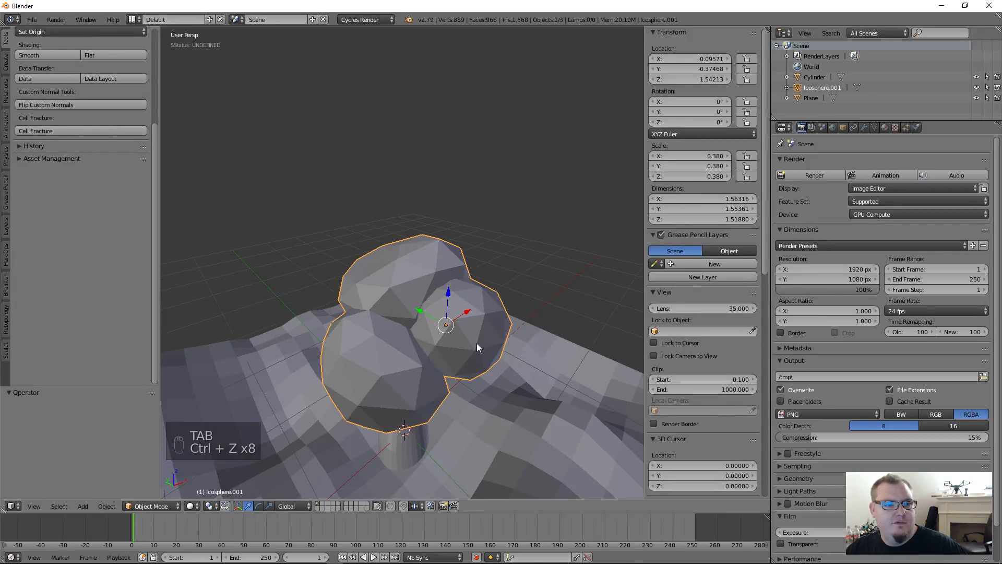
- Separate the joined foliage mesh by loose parts in Edit Mode and return to Object Mode
key(Tab)
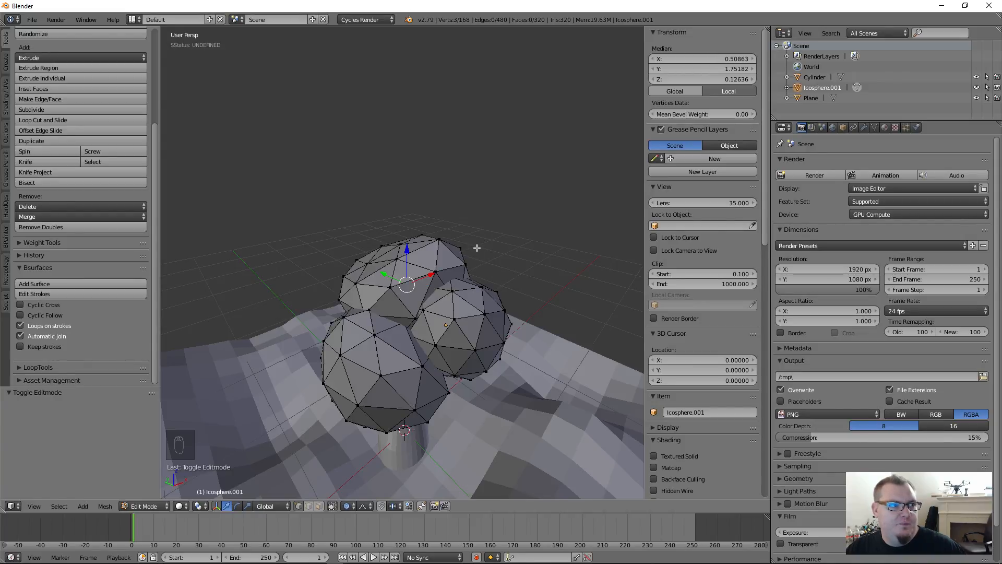
key(p)
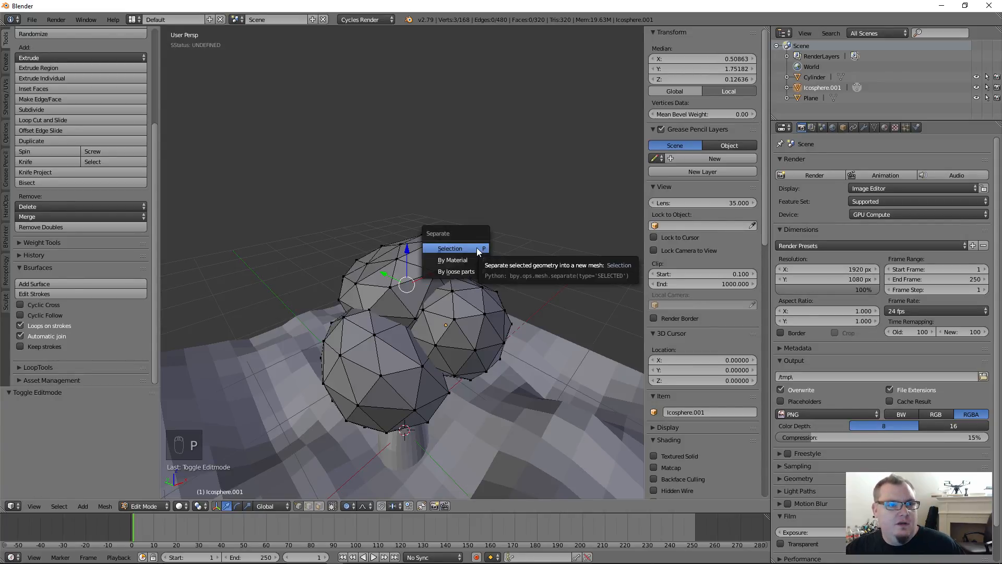
click(457, 270)
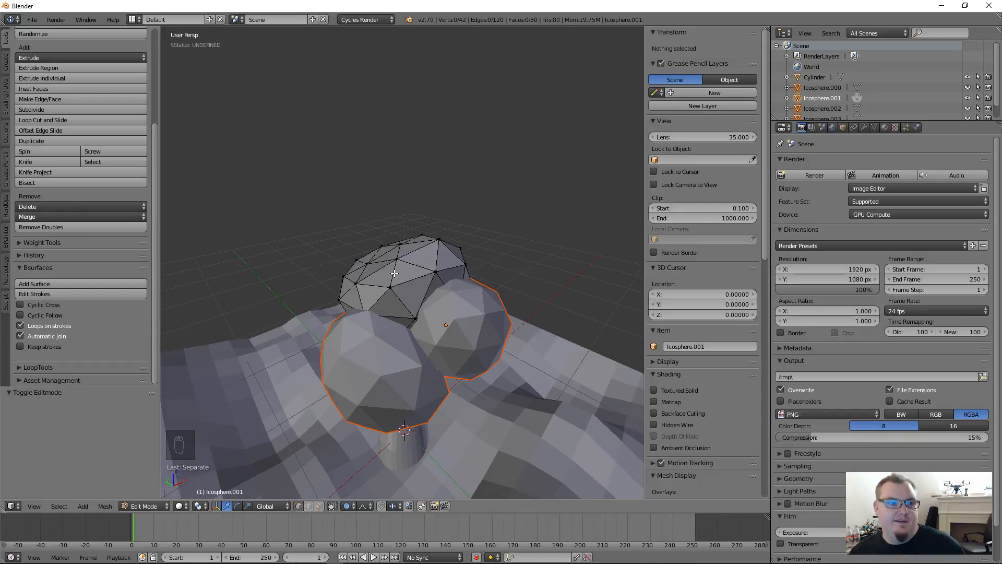
click(146, 506)
click(149, 494)
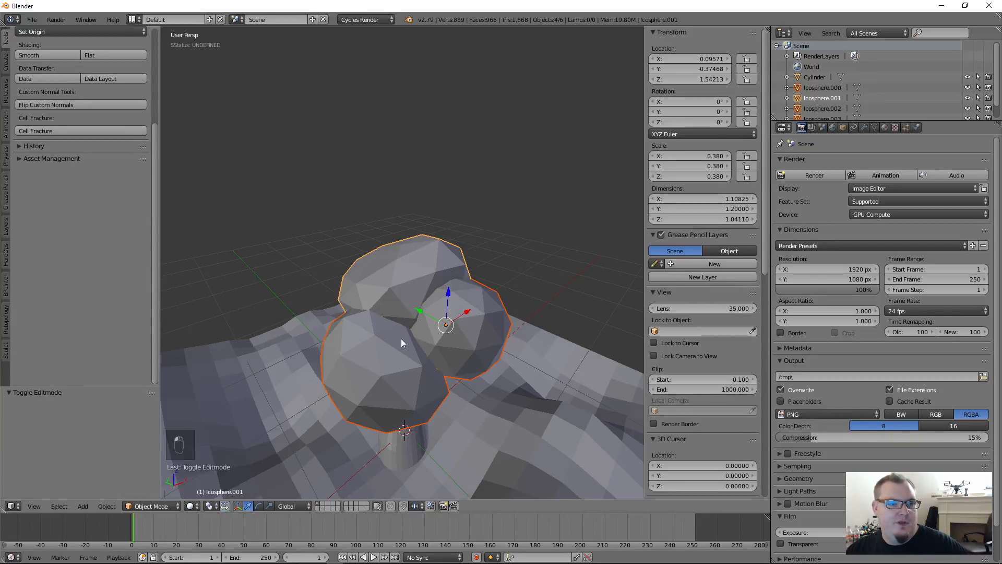
- Select the separated foliage clumps one at a time from several sides to check that each is its own object
click(458, 337)
click(378, 396)
middle_drag(371, 336, 469, 336)
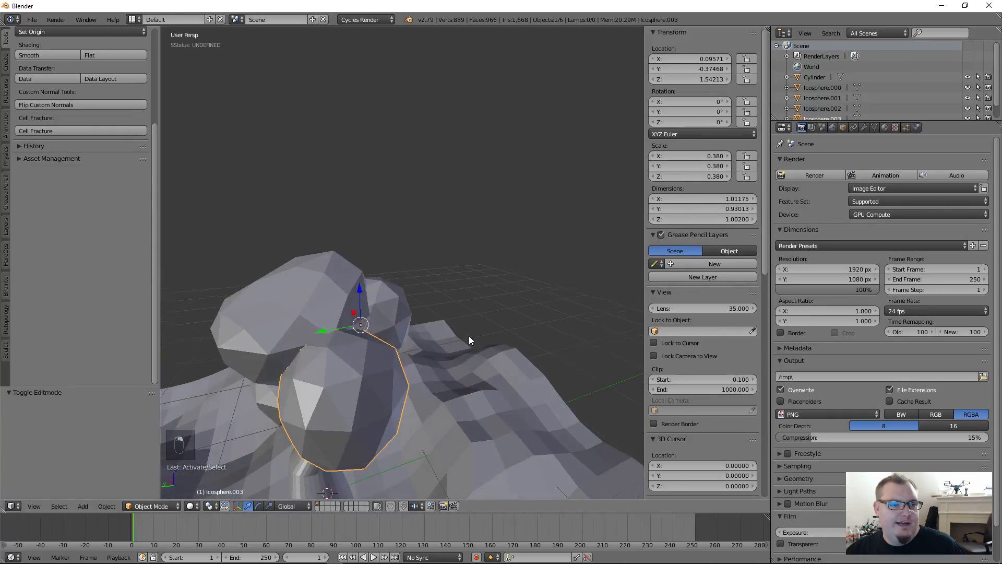
click(265, 403)
right_click(314, 376)
right_click(403, 292)
scroll(403, 375, down, 5)
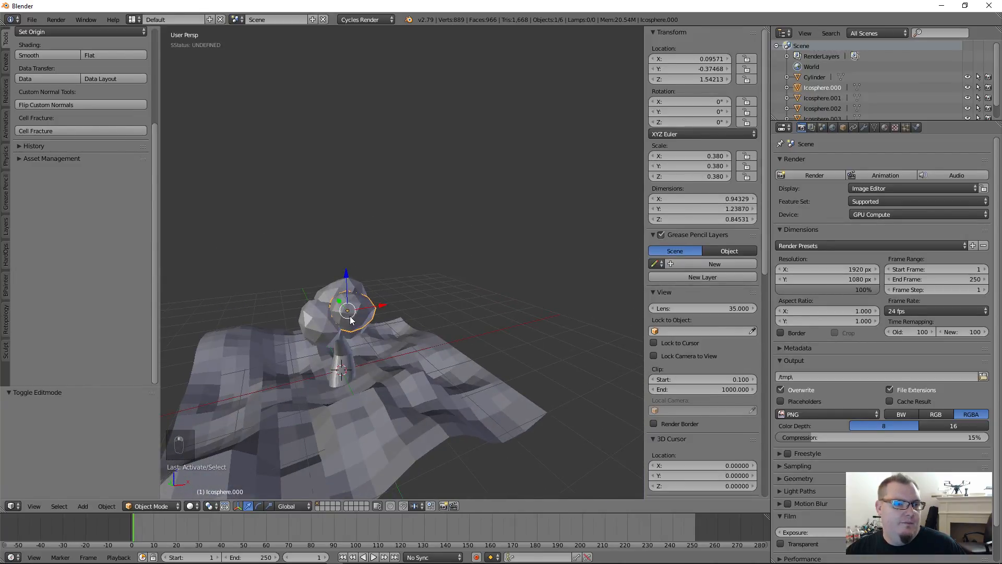
middle_drag(293, 370, 303, 331)
scroll(346, 330, up, 3)
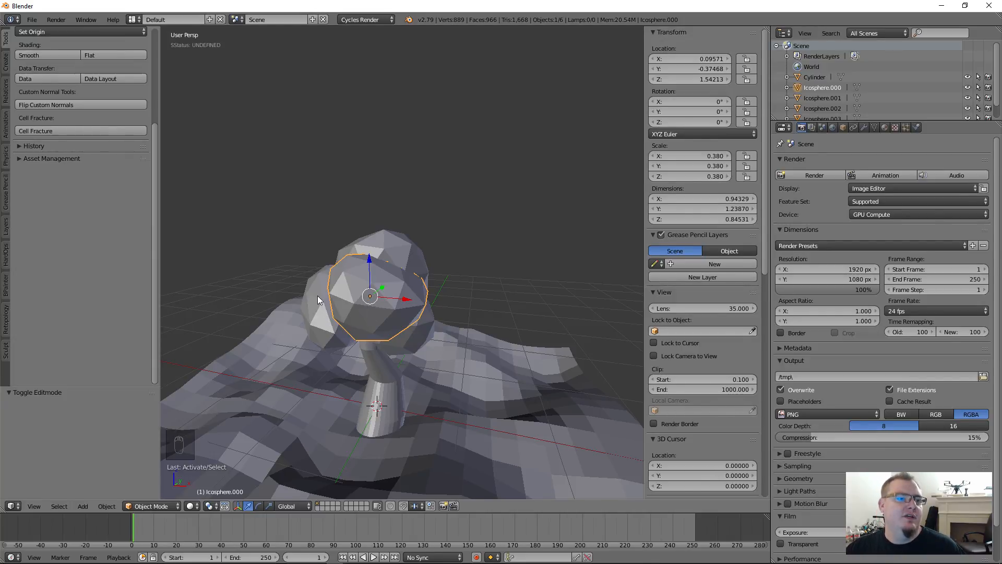
middle_drag(374, 307, 353, 320)
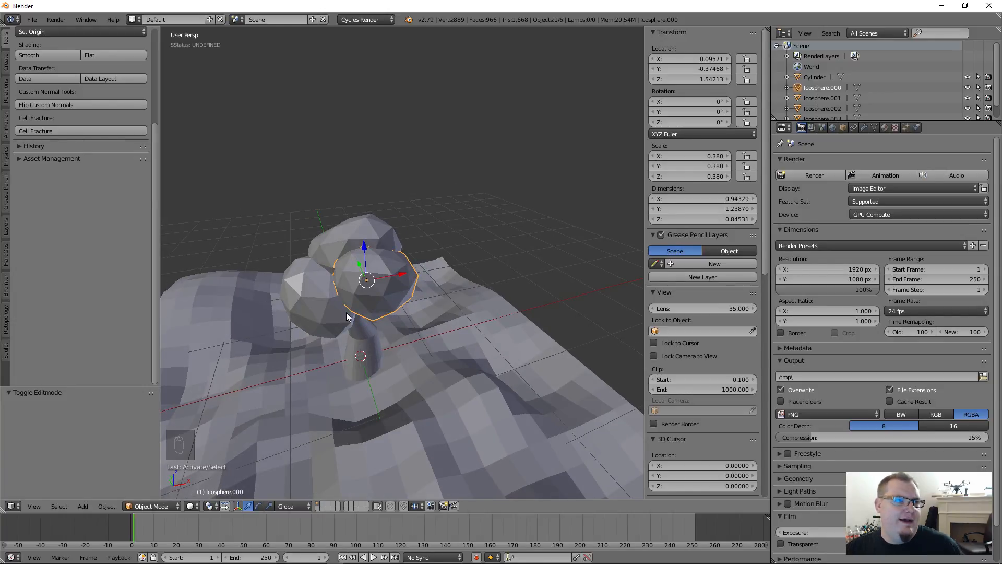
scroll(102, 289, up, 5)
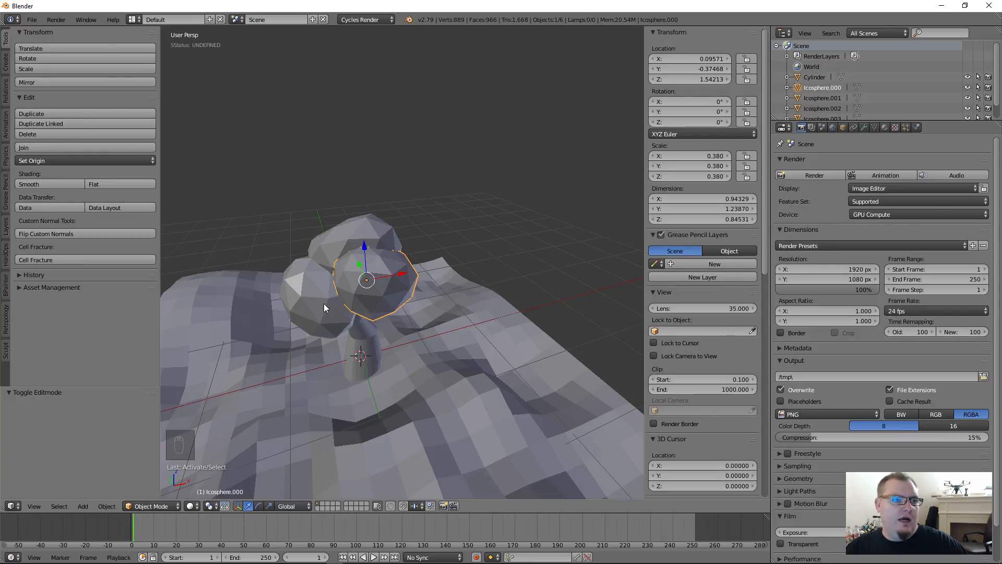
- Select all four foliage clumps together in Object Mode
right_click(309, 294)
middle_drag(309, 294, 476, 283)
shift+right_click(478, 282)
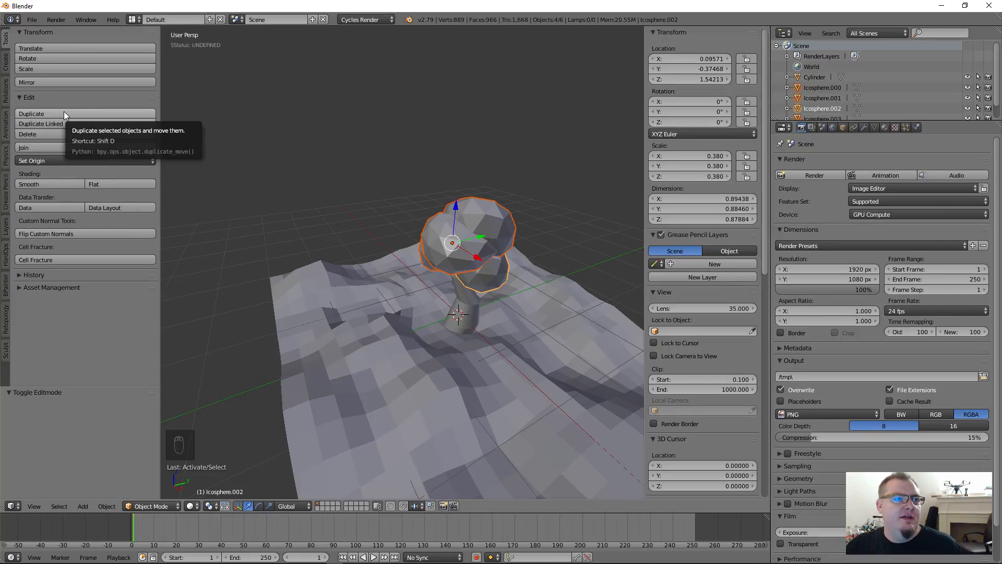
click(106, 506)
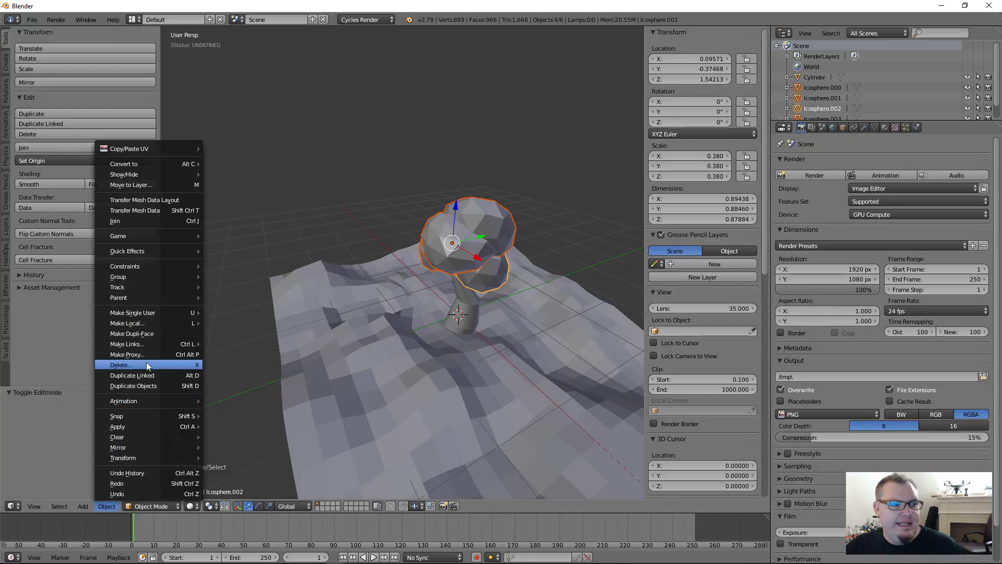
mouse_move(143, 344)
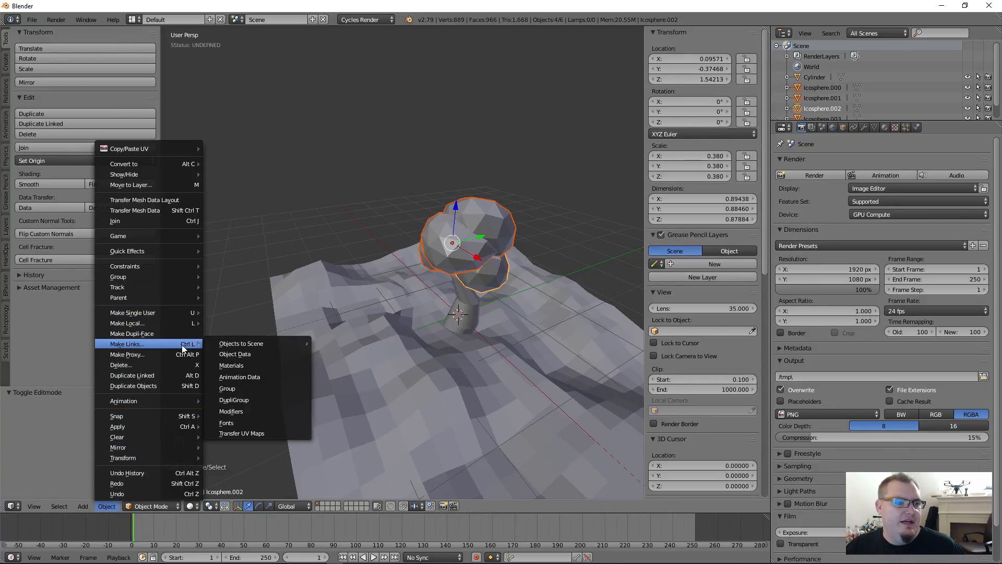
click(33, 21)
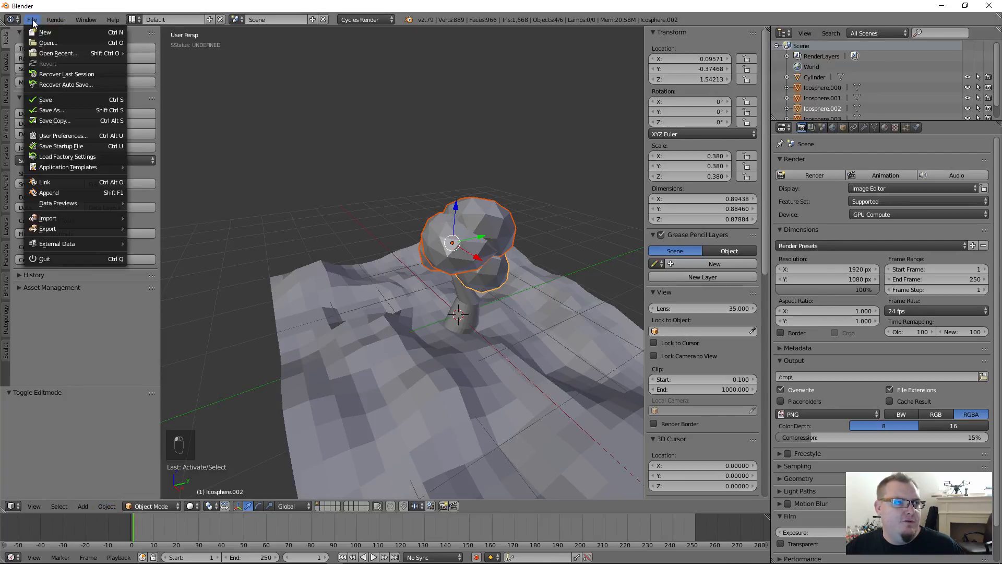
click(32, 21)
click(33, 21)
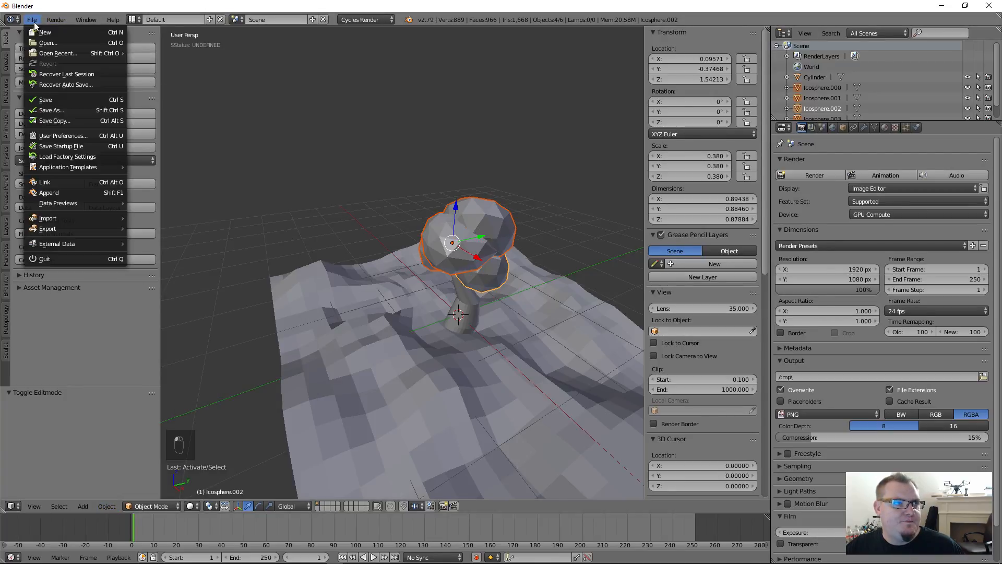
- Open the User Preferences and look over the Input settings with their key map categories
click(80, 137)
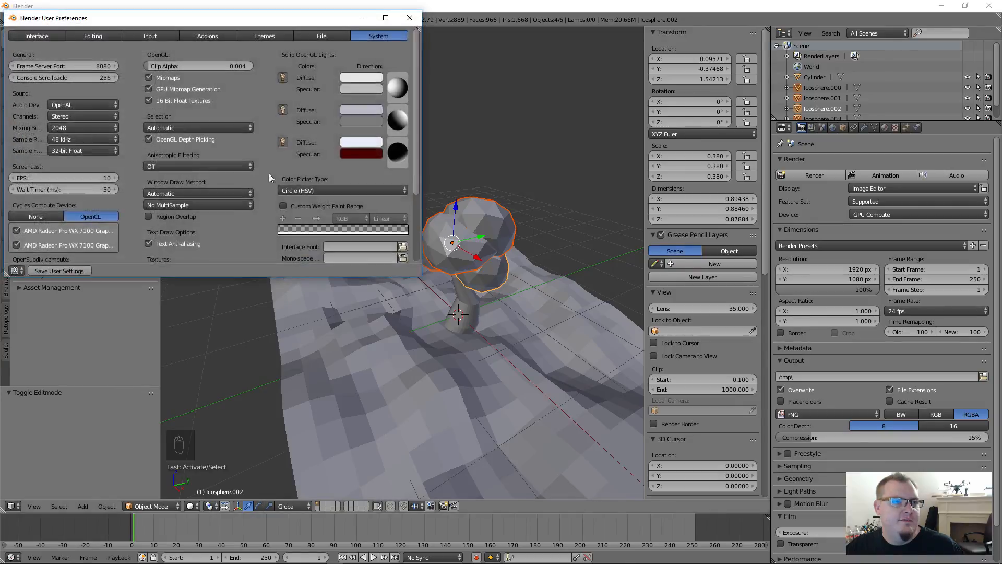
drag(235, 20, 357, 74)
click(218, 90)
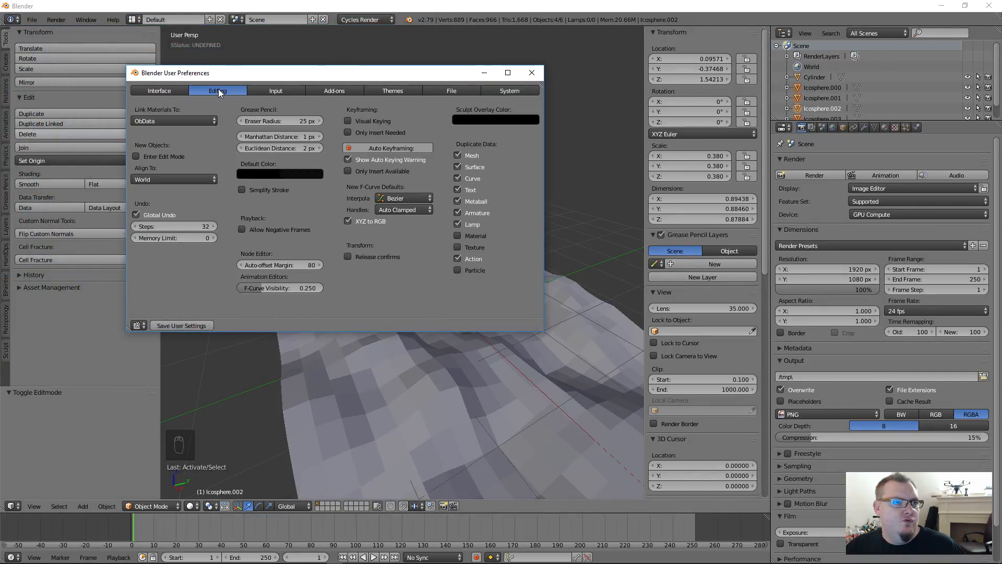
click(273, 90)
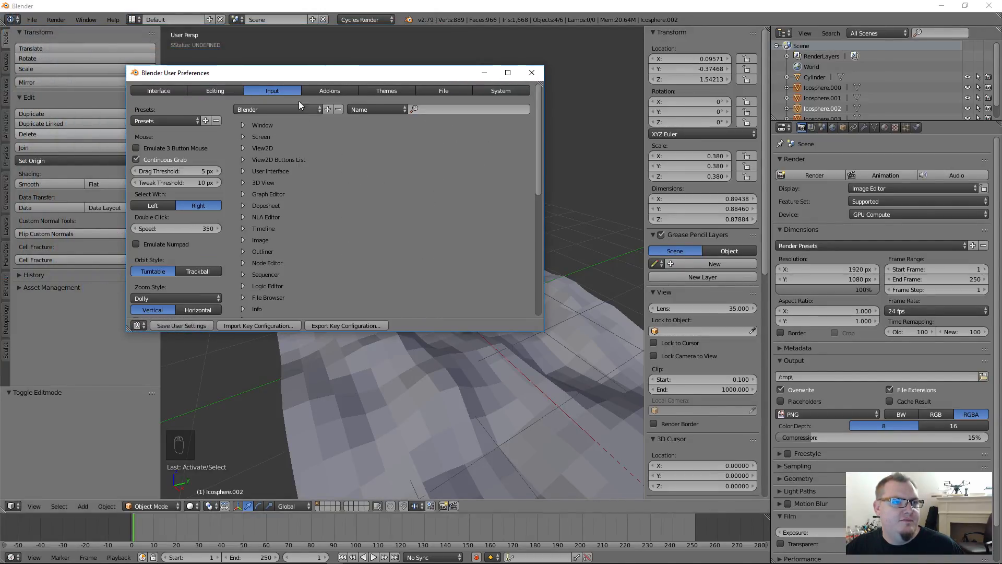
scroll(337, 199, down, 7)
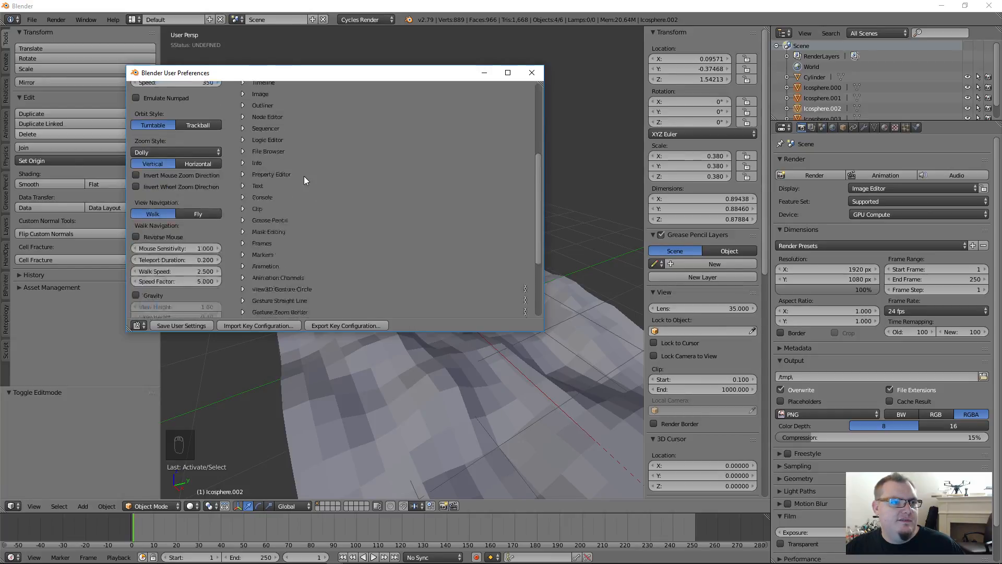
scroll(277, 228, up, 7)
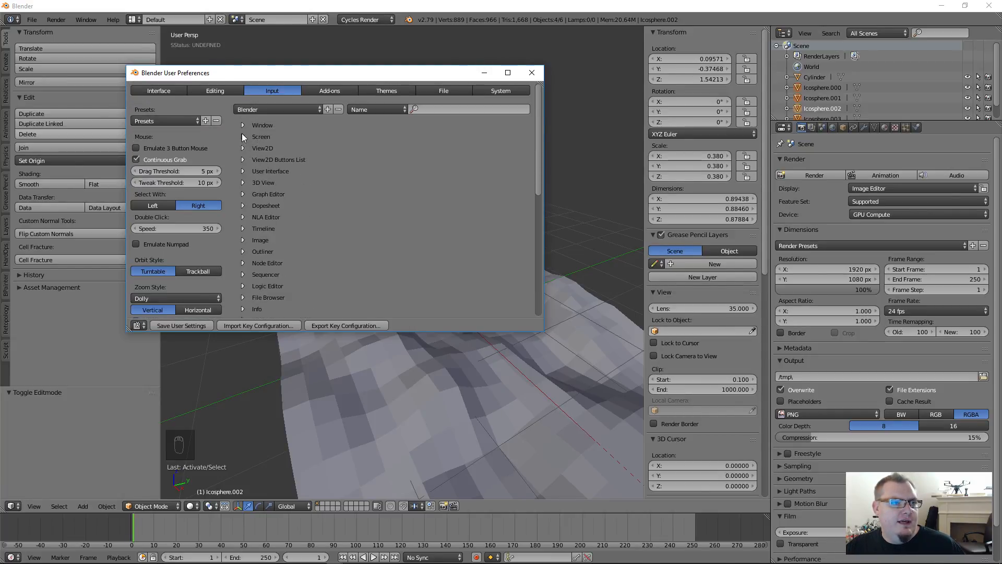
- Read through the Mesh shortcuts in the 3D View key map, including Separate and (De)select All, and close the preferences
click(243, 182)
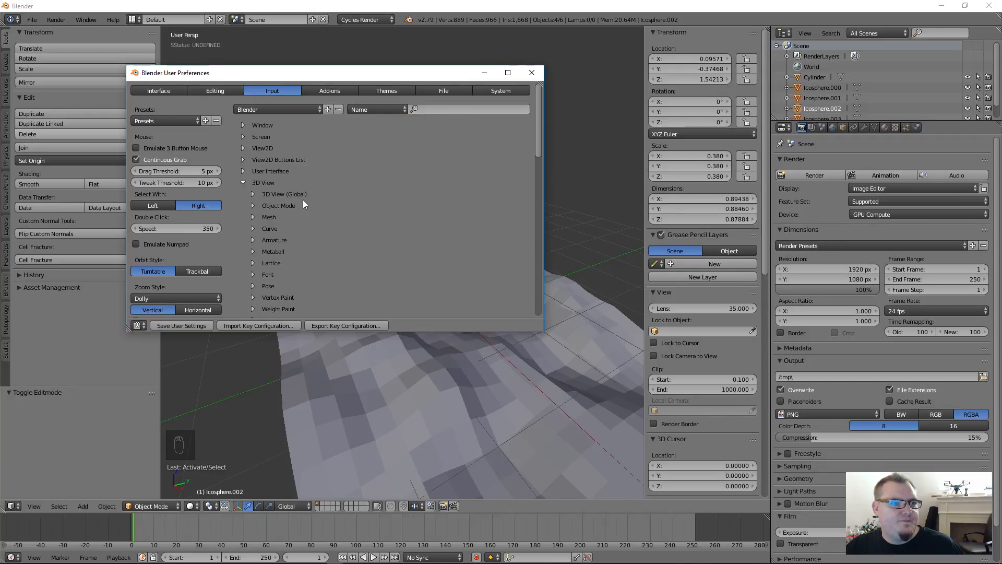
scroll(298, 201, down, 3)
click(253, 154)
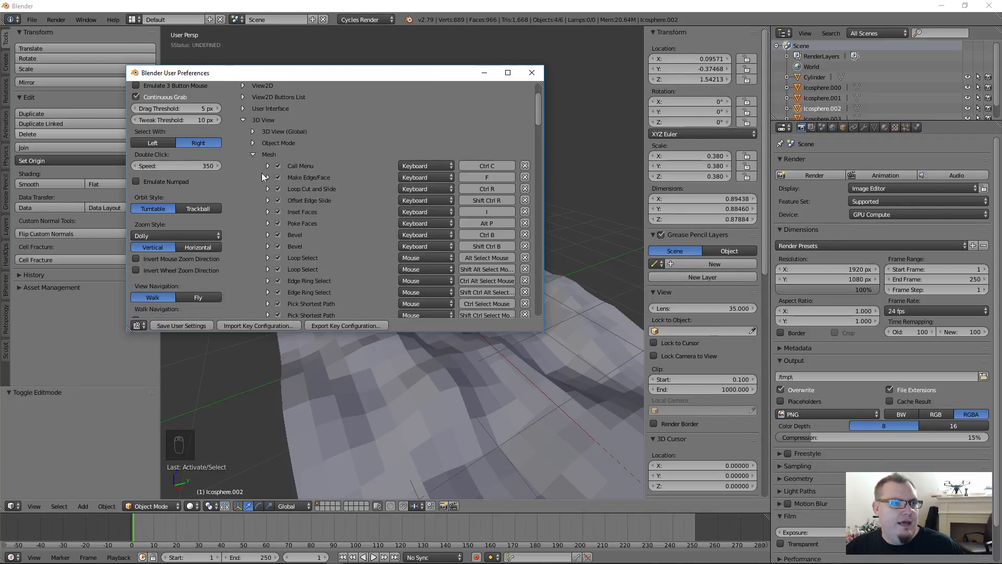
scroll(301, 182, down, 2)
scroll(295, 151, down, 5)
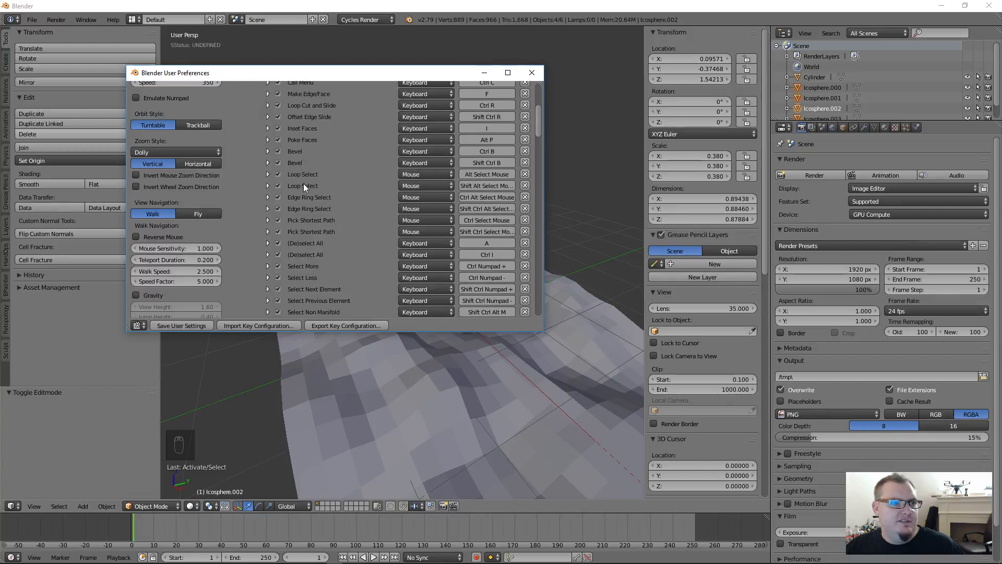
scroll(308, 195, down, 10)
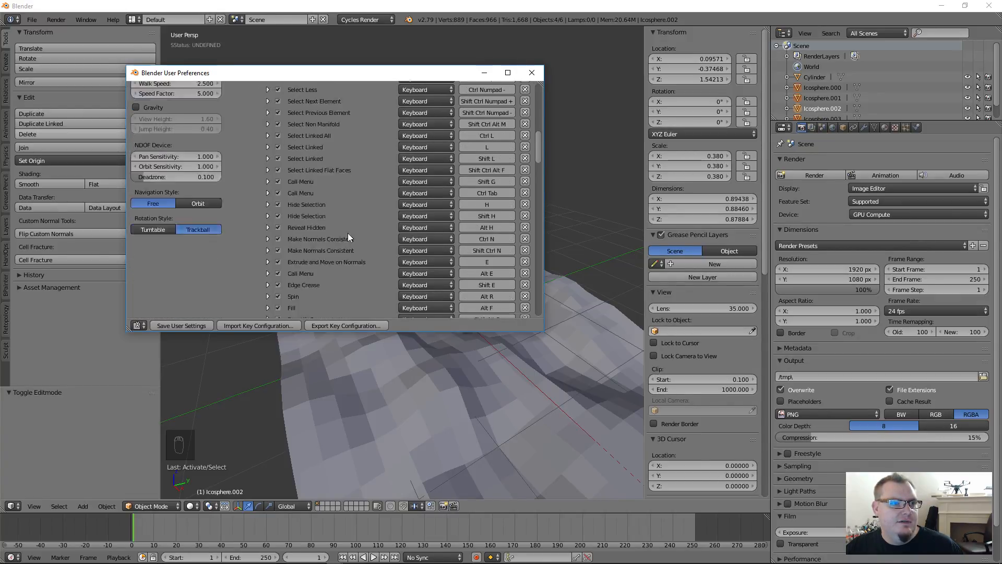
scroll(348, 229, down, 15)
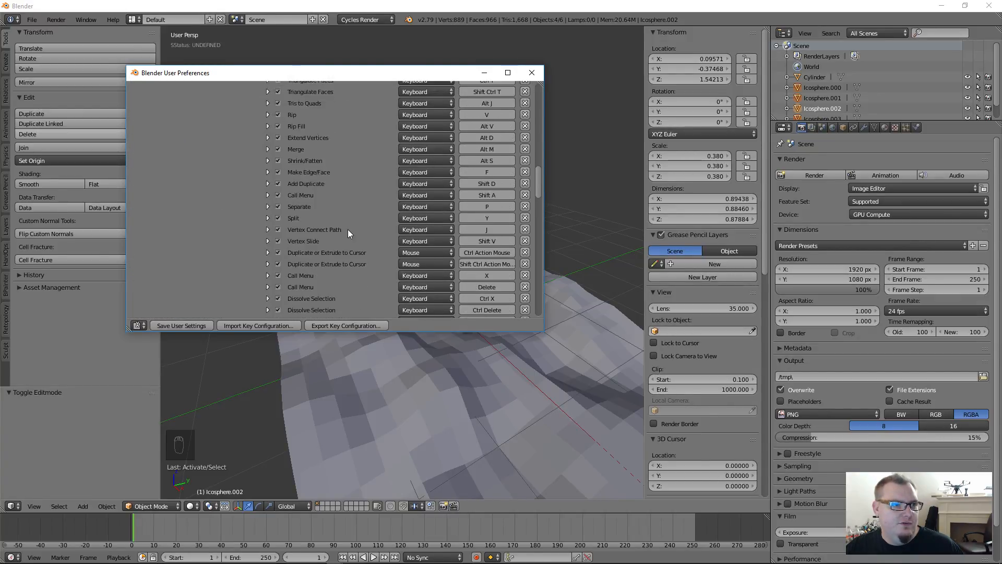
scroll(349, 230, up, 5)
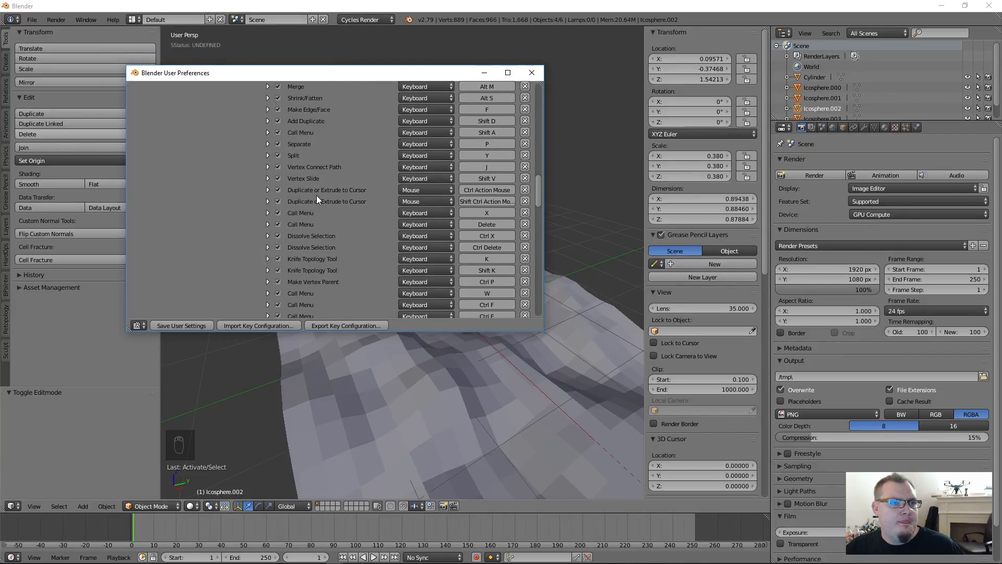
scroll(316, 200, up, 6)
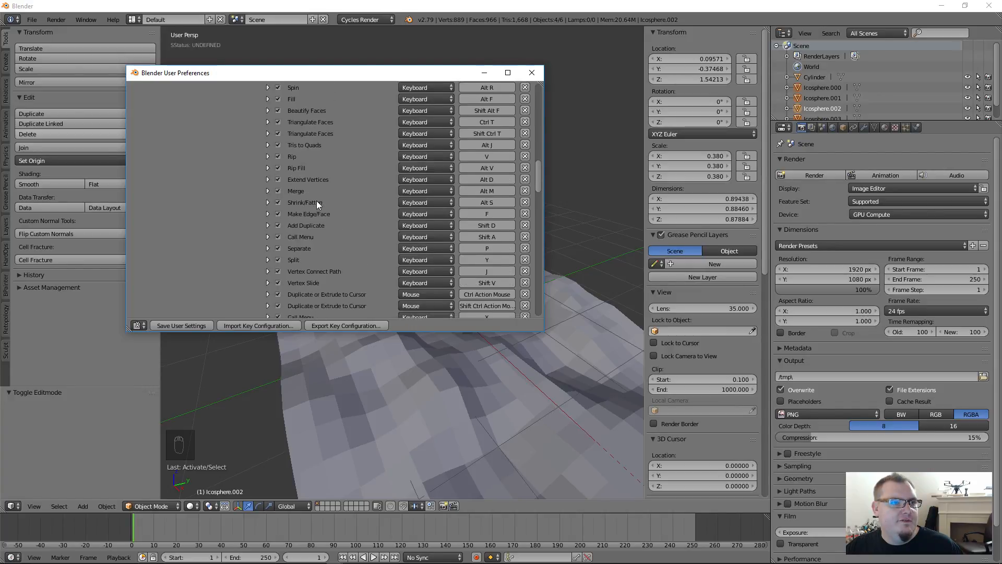
scroll(316, 200, up, 9)
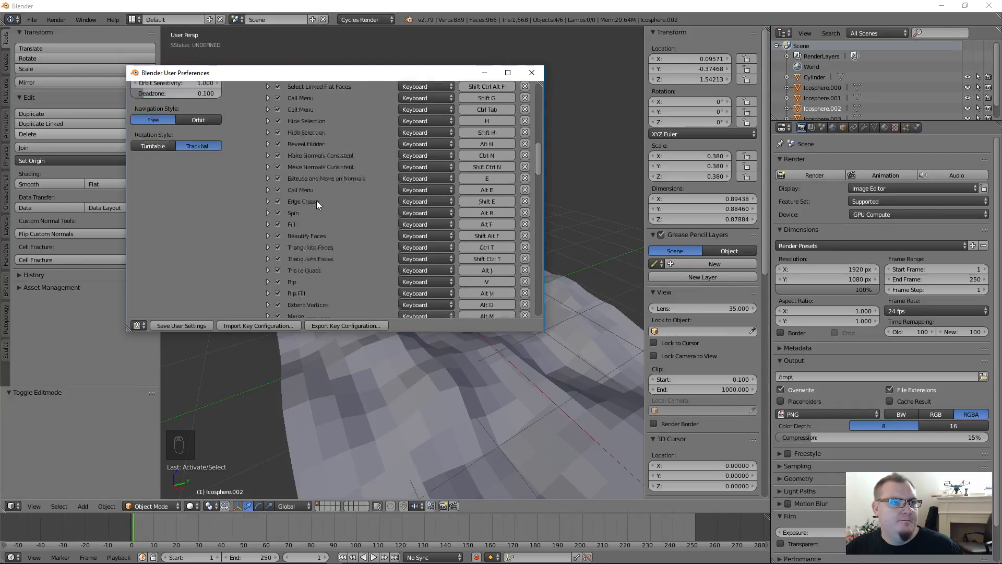
scroll(316, 200, up, 3)
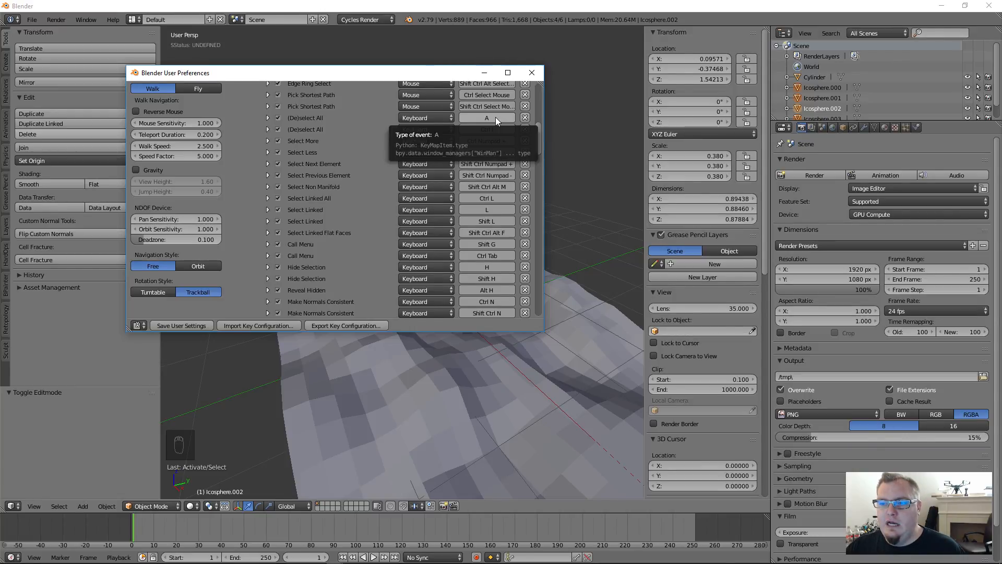
click(532, 72)
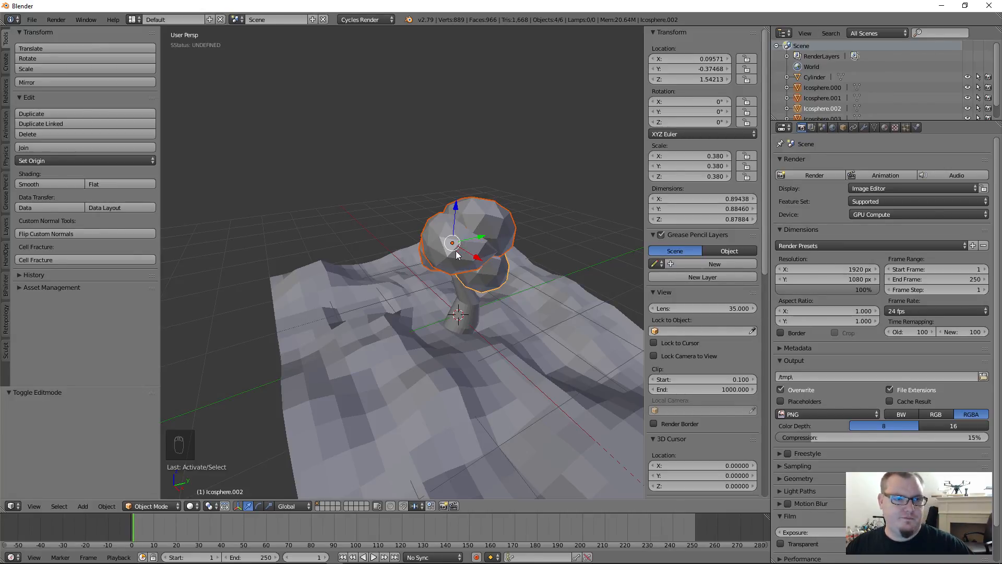
- Deselect everything and select the terrain, trunk and foliage clumps one at a time, ending on the large upper rear clump
key(a)
scroll(480, 226, up, 2)
shift+middle_drag(481, 225, 440, 246)
right_click(476, 213)
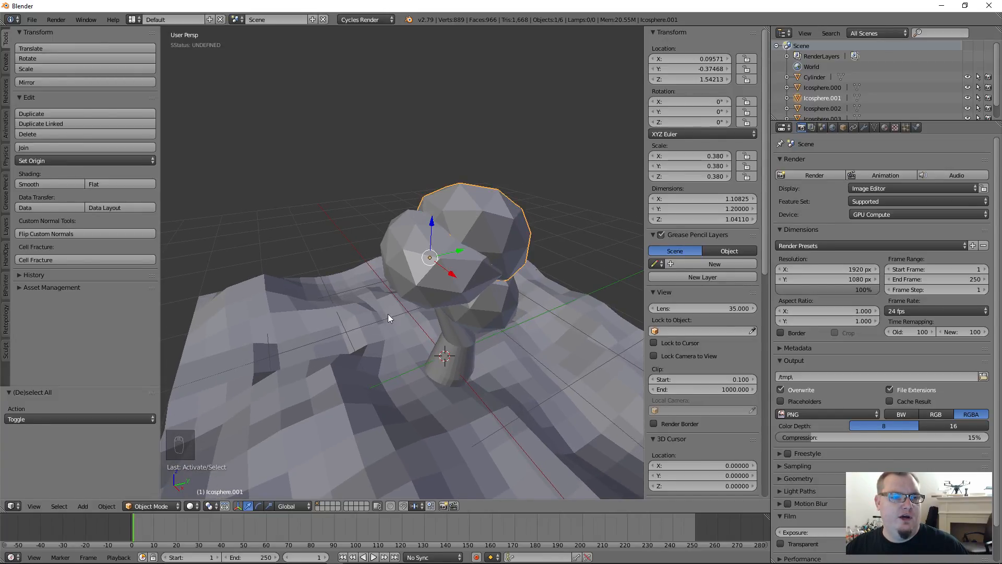
right_click(284, 413)
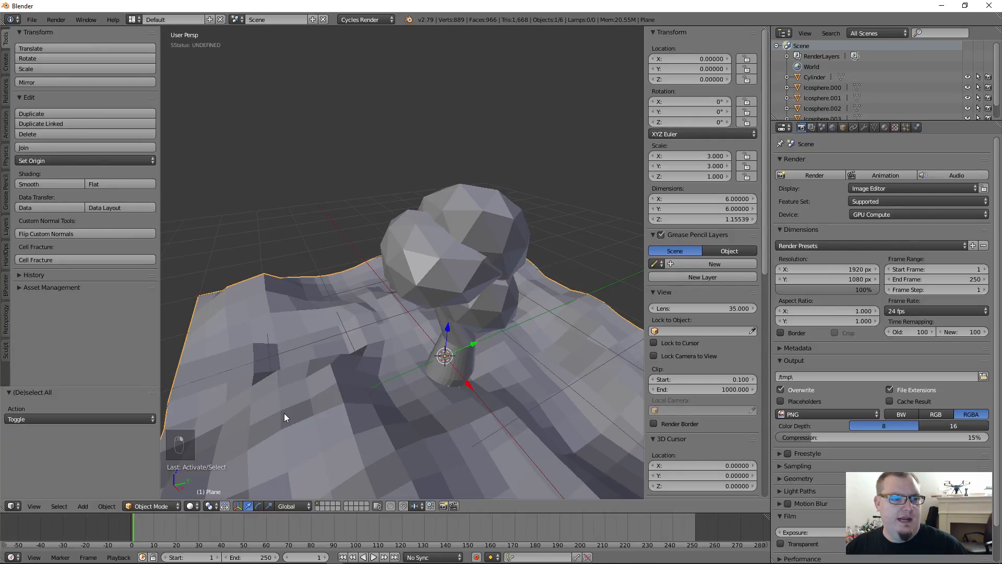
right_click(434, 355)
right_click(492, 315)
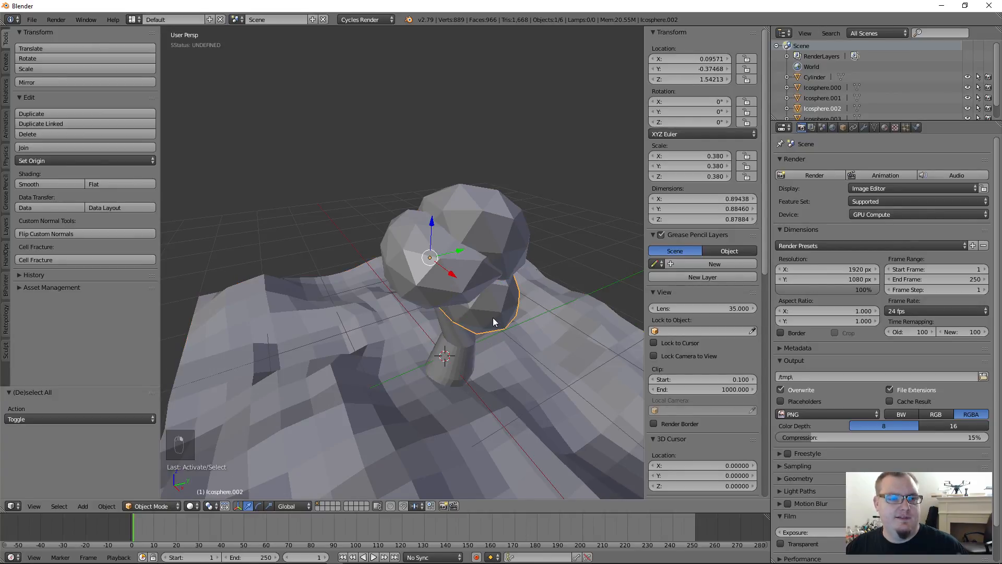
right_click(469, 273)
right_click(475, 218)
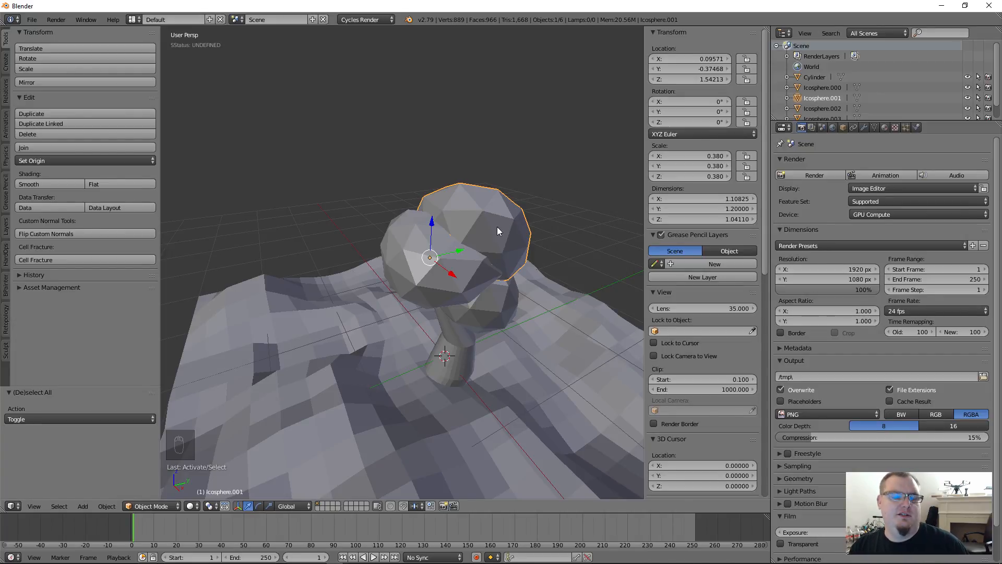
- Try changing the X scale of the large upper rear clump and undo the change
click(689, 156)
text(0.57)
key(Return)
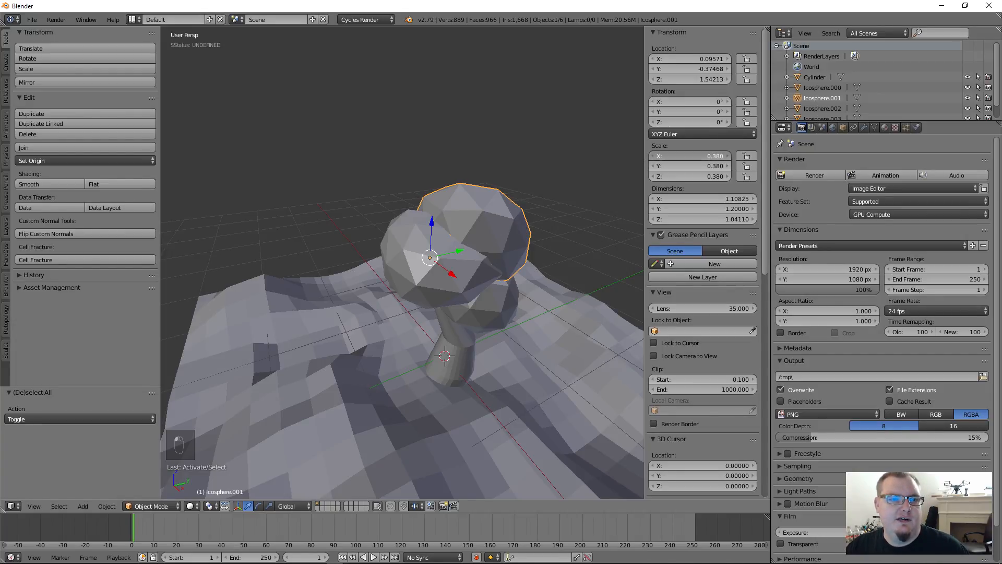
mouse_move(664, 159)
mouse_down()
mouse_move(686, 159)
mouse_move(664, 160)
mouse_up()
key(ctrl+z)
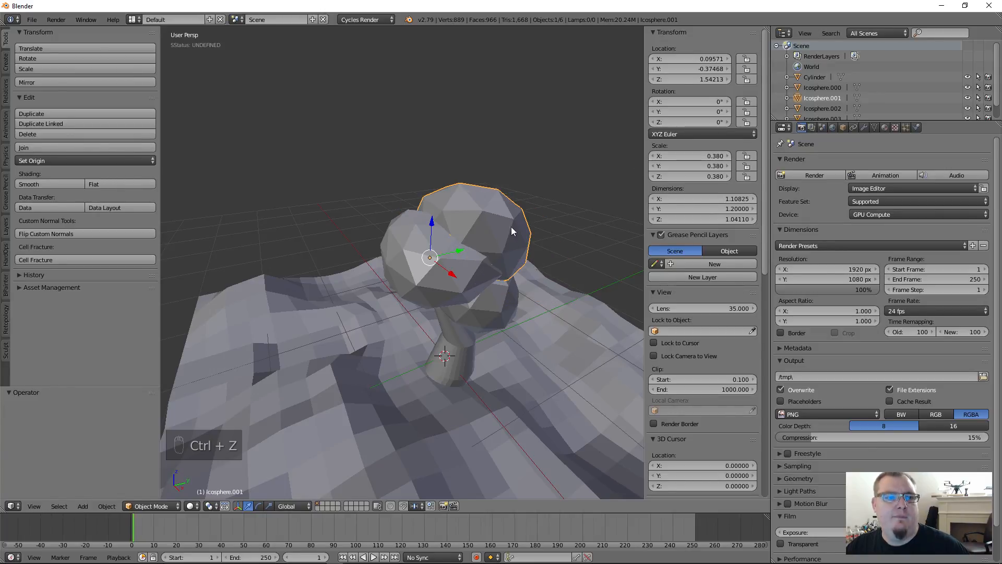
- Enter Edit Mode on the large upper clump and select individual faces and an edge in their respective selection modes
click(152, 506)
click(151, 481)
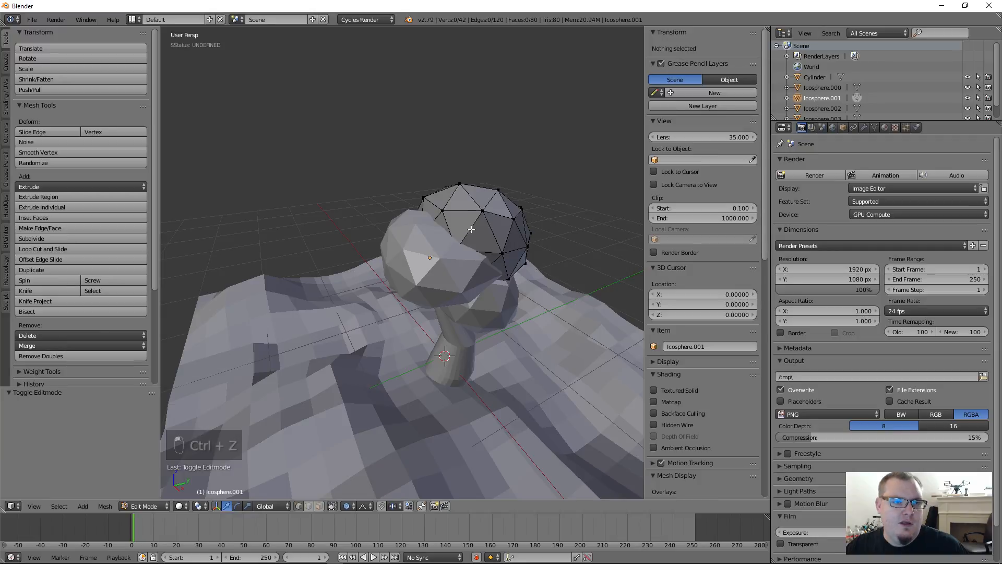
middle_drag(397, 268, 414, 264)
shift+middle_drag(496, 236, 432, 274)
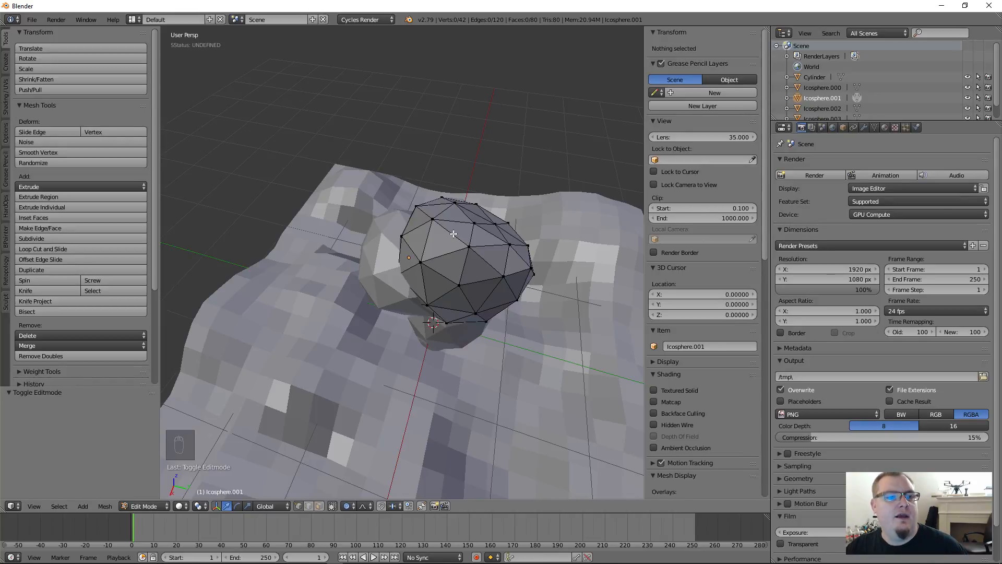
click(319, 505)
right_click(447, 264)
right_click(446, 251)
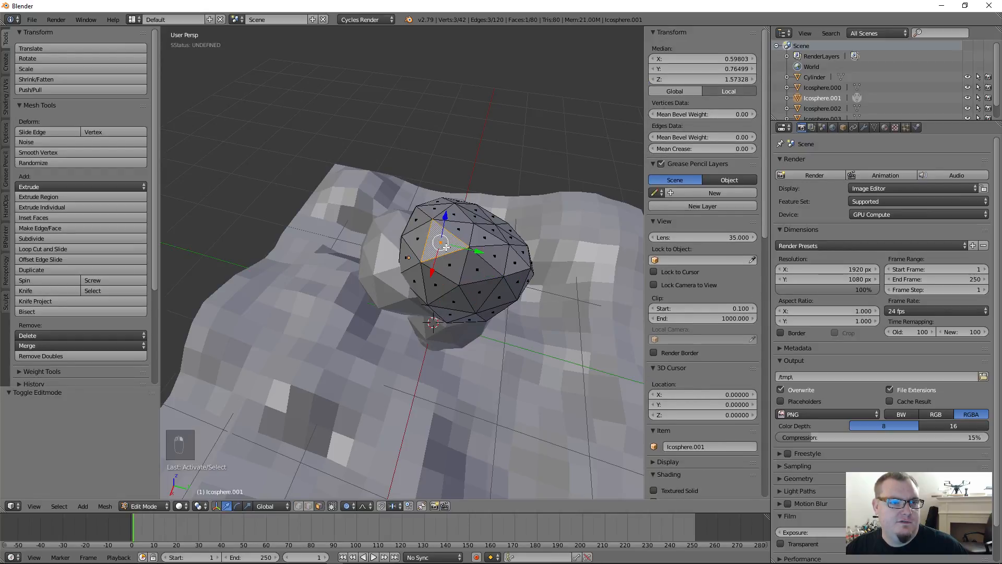
right_click(453, 276)
right_click(459, 270)
- Switch to vertex selection and pick single vertices on the clump one at a time
click(298, 506)
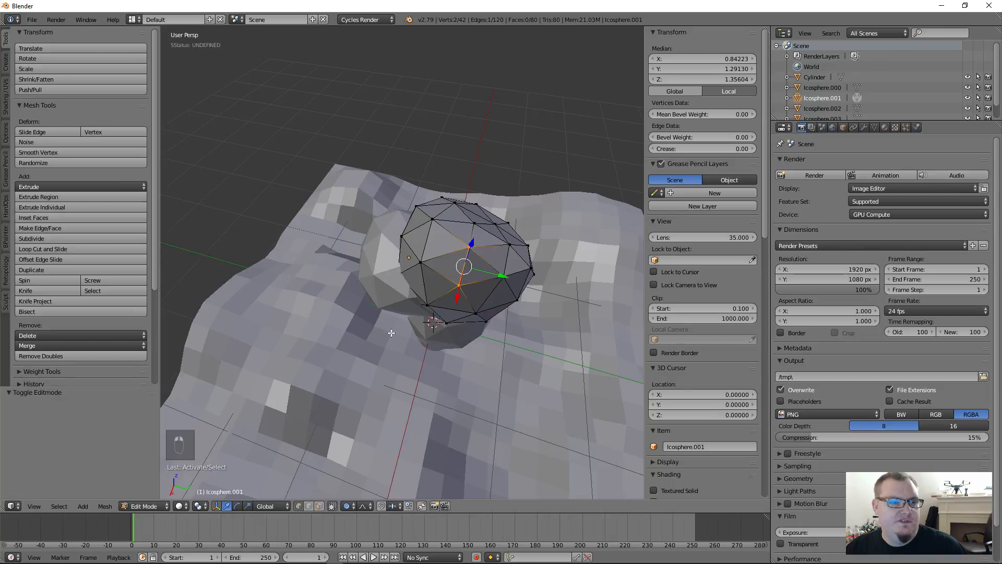
right_click(412, 269)
right_click(463, 249)
scroll(439, 295, up, 3)
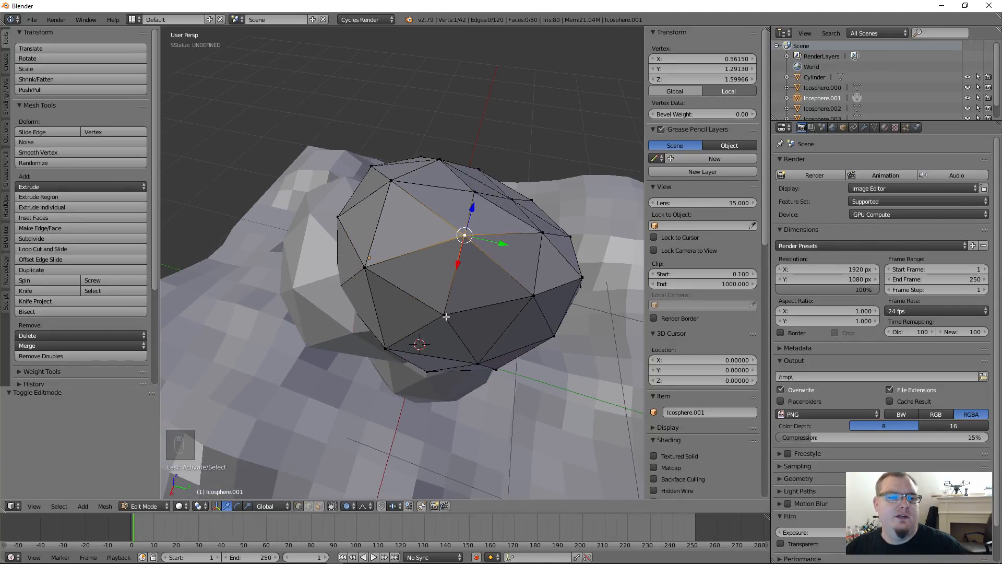
right_click(446, 316)
scroll(481, 268, down, 3)
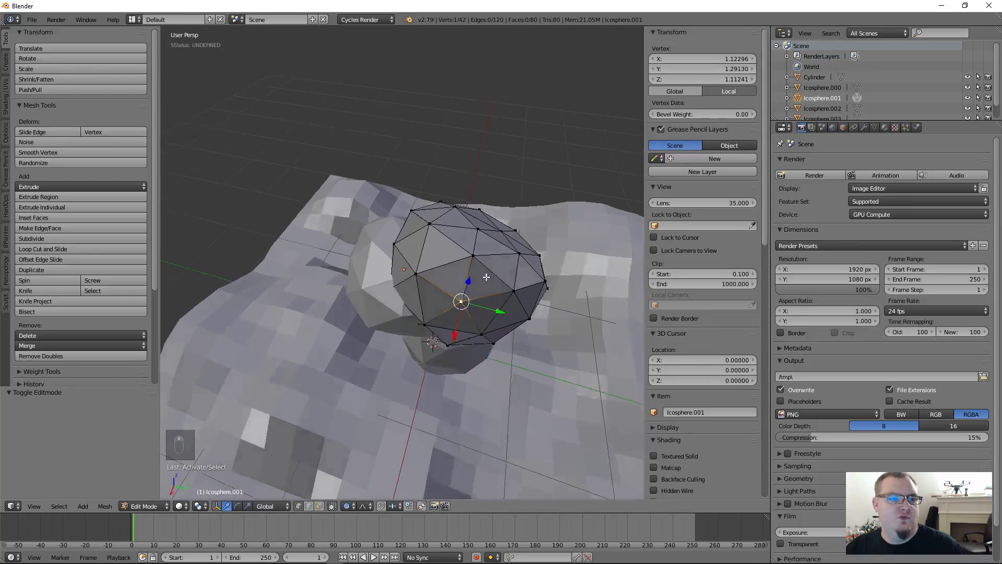
- Try moving one vertex of the clump up about 0.11 along Z with proportional editing on, and undo the move
middle_drag(486, 277, 518, 331)
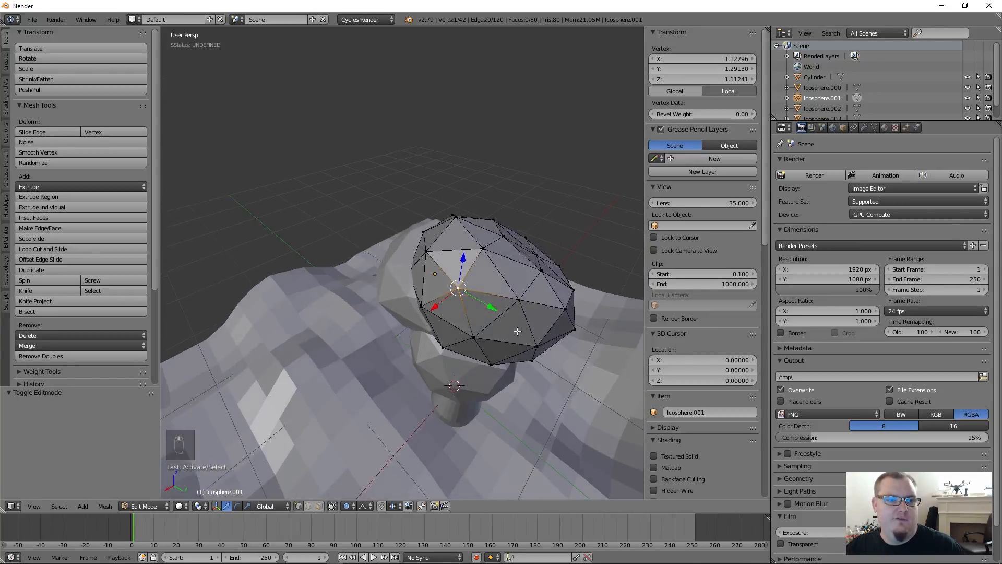
right_click(520, 300)
key(g)
key(z)
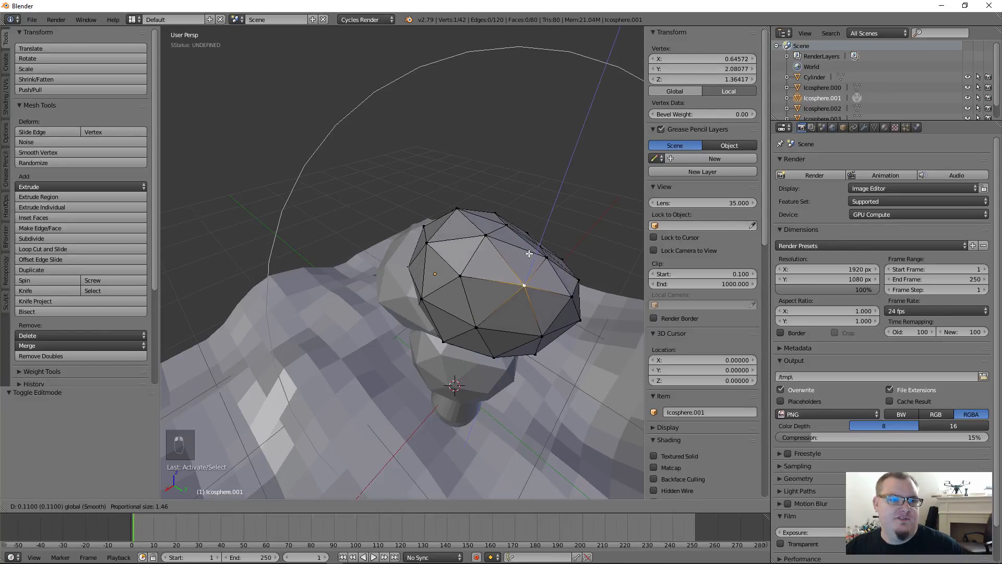
click(528, 254)
key(ctrl+z)
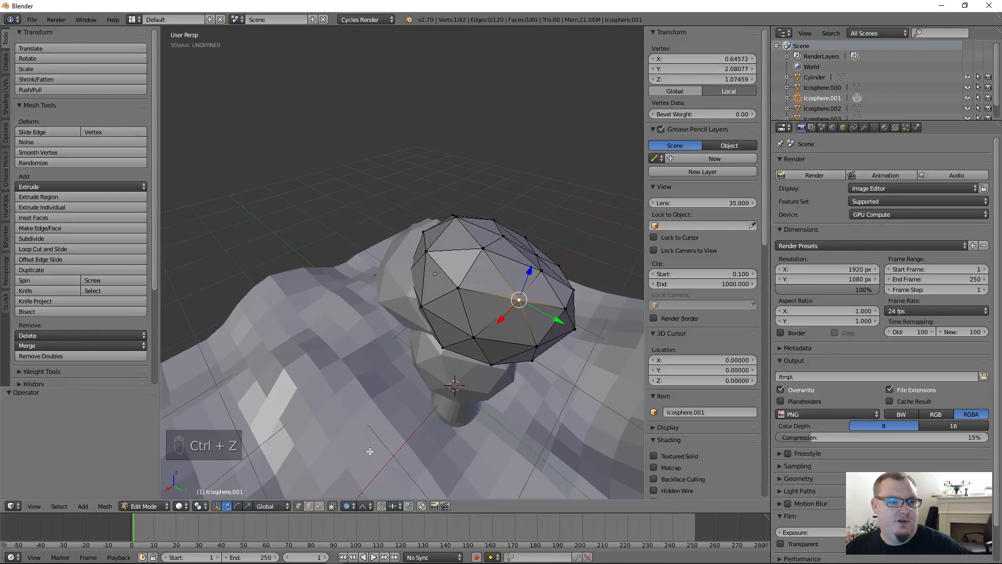
- Disable proportional editing, try moving the selected vertex up 0.186 along Z by itself, and undo the move
click(349, 506)
click(365, 497)
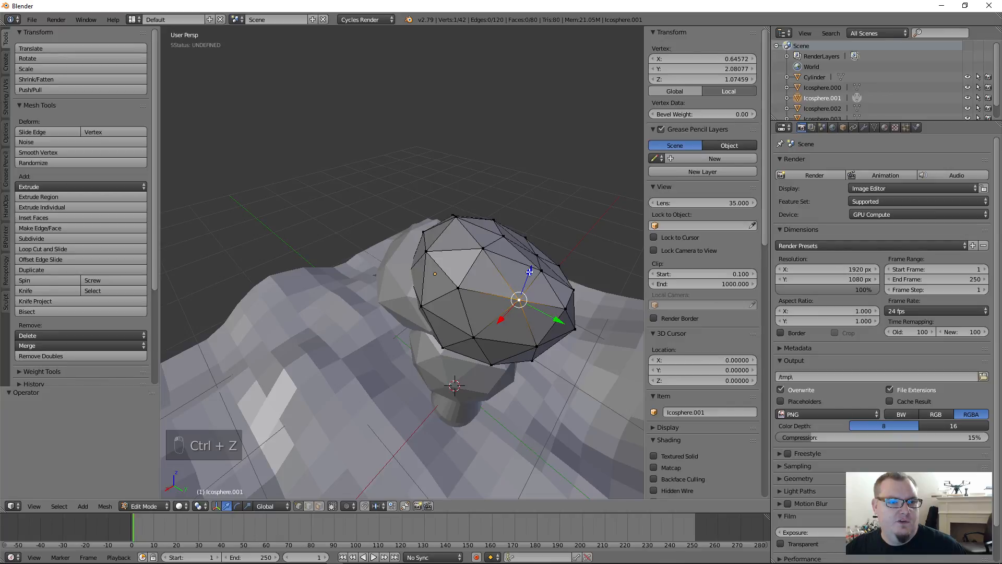
drag(528, 271, 531, 244)
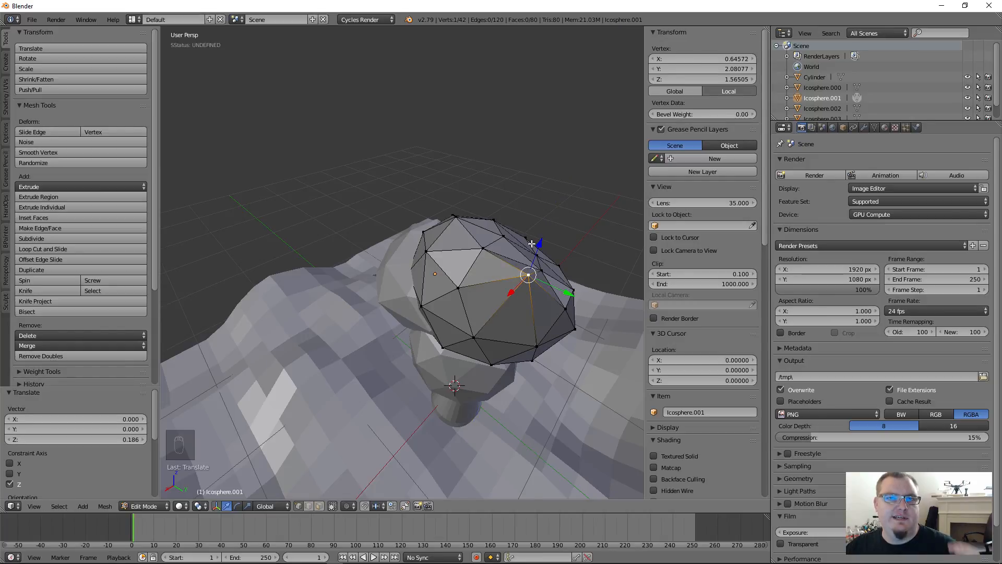
key(ctrl+z)
- Select a vertex on the front of the large upper clump and move it about 0.02 along the Y axis
middle_drag(458, 244, 502, 260)
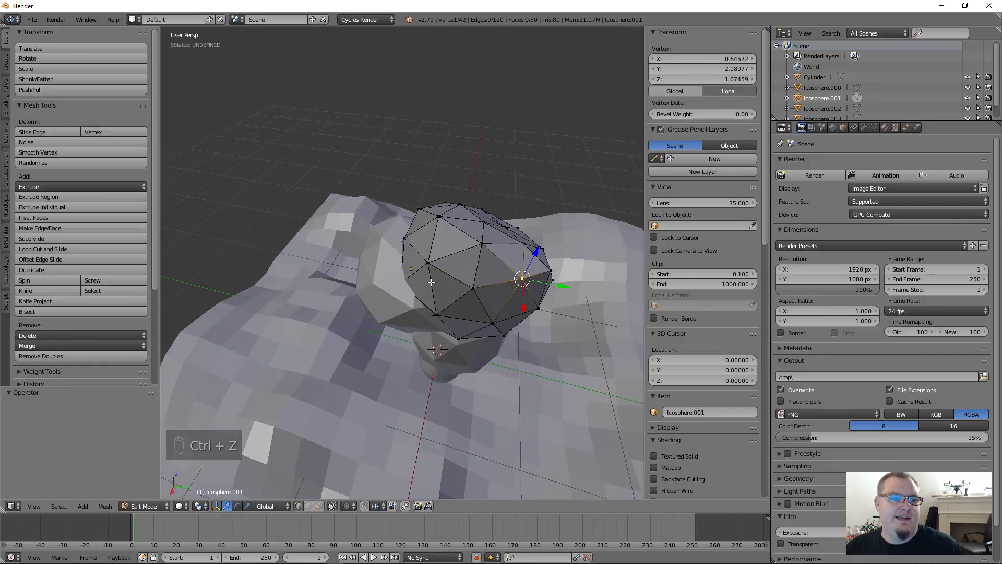
middle_drag(432, 282, 447, 271)
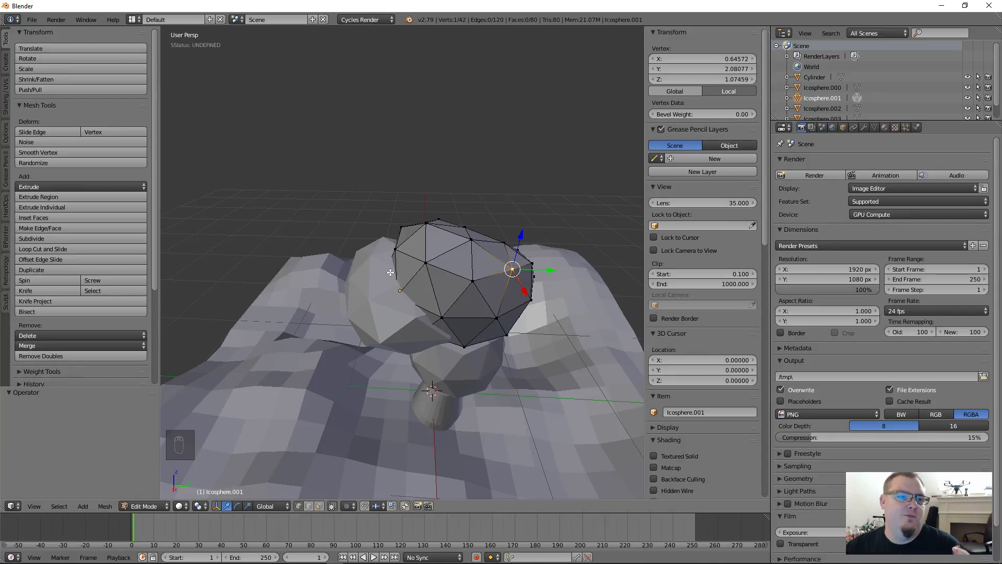
right_click(438, 262)
key(g)
key(y)
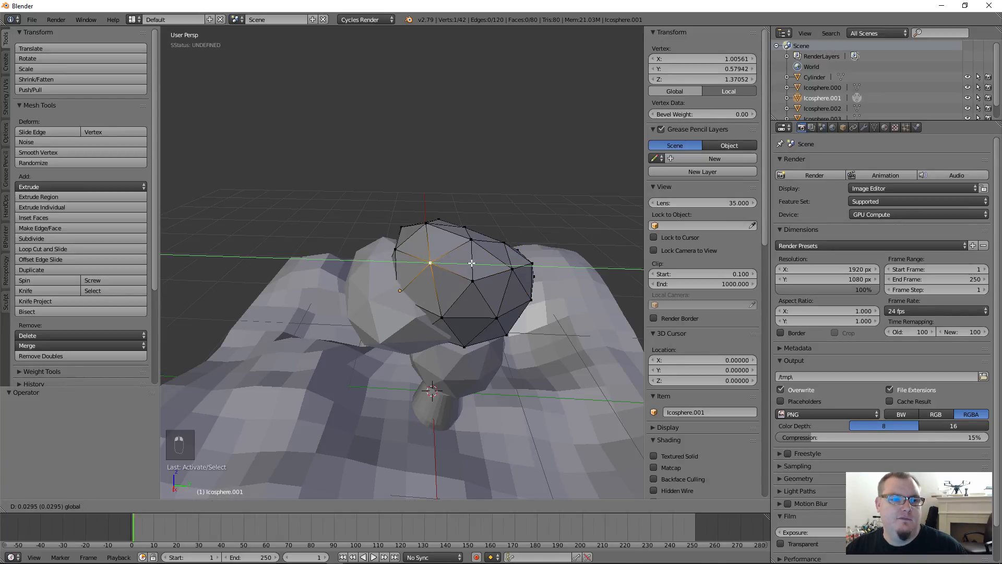
key(Return)
- Return to Object Mode and join the smaller neighbouring foliage clump with the large upper clump into one object
key(Tab)
right_click(408, 337)
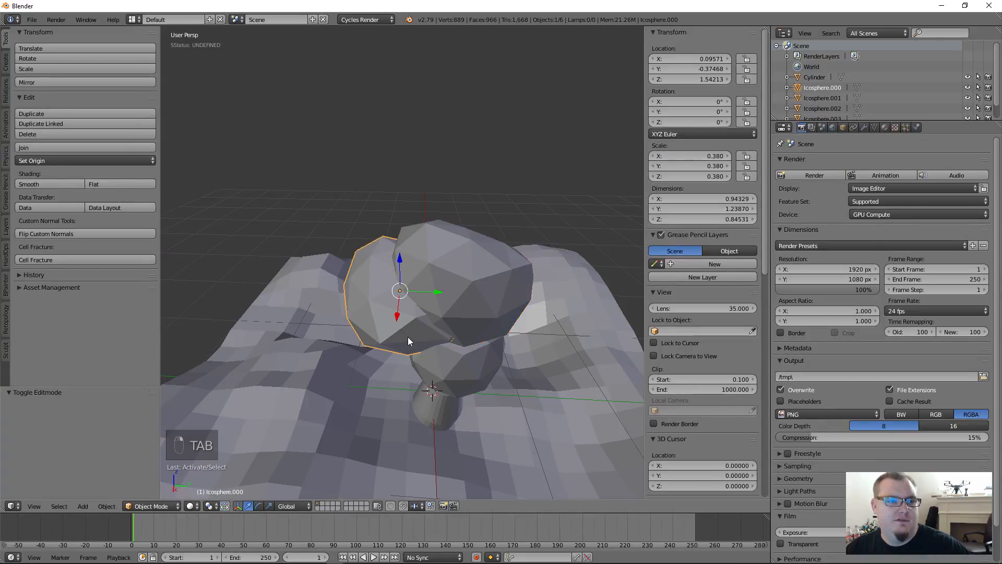
mouse_move(392, 299)
middle_down()
mouse_move(422, 282)
mouse_move(385, 301)
middle_up()
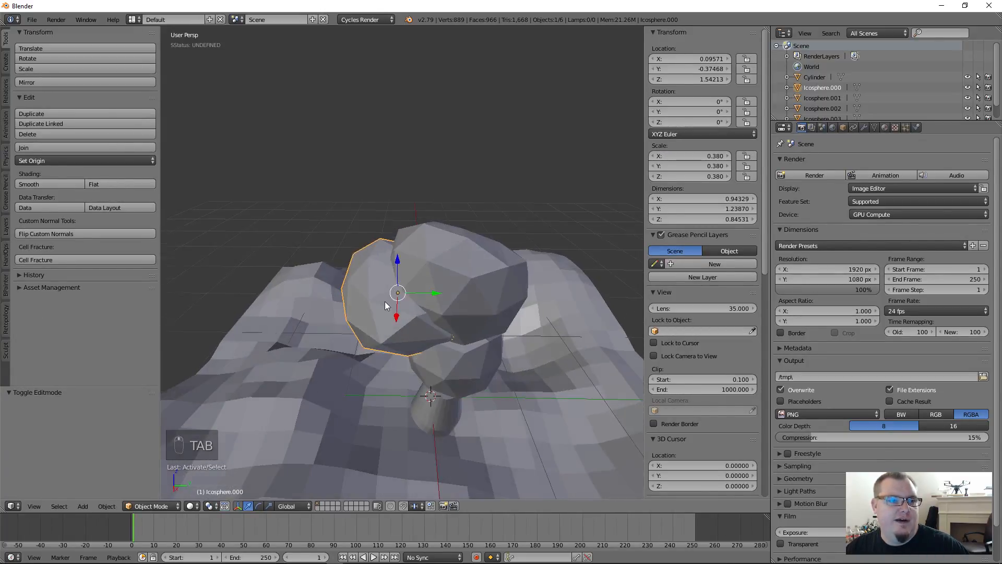
shift+right_click(475, 303)
middle_drag(455, 255, 459, 282)
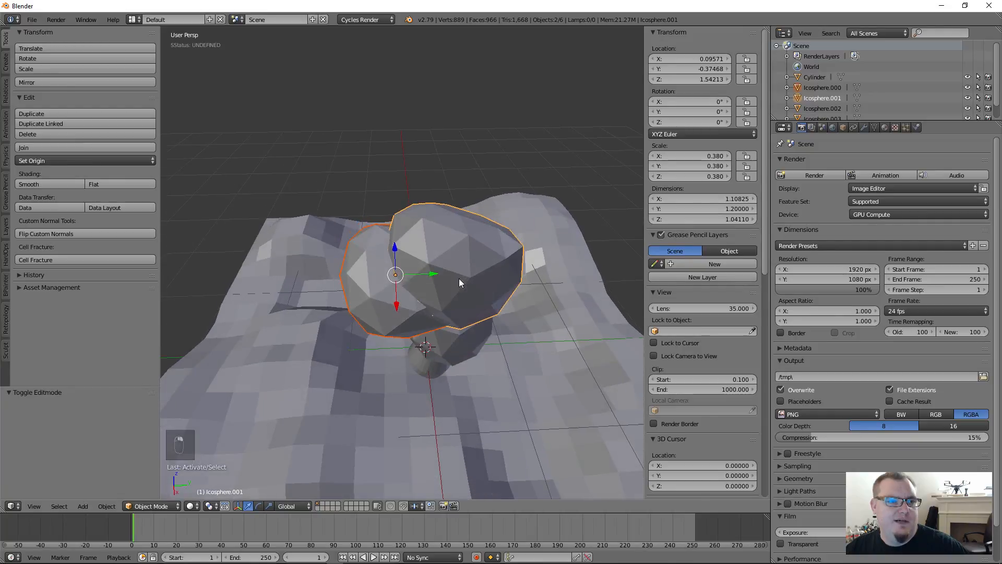
click(105, 147)
scroll(440, 287, up, 1)
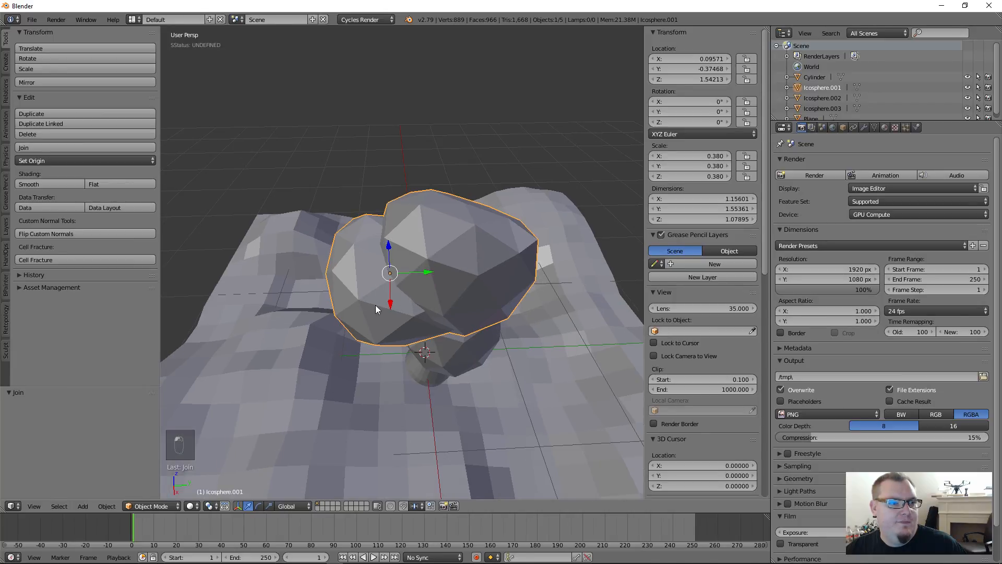
- Enter Edit Mode on the joined foliage and move the selected vertex of the larger clump -0.002 along Z
key(Tab)
middle_drag(420, 287, 452, 273)
scroll(452, 272, up, 3)
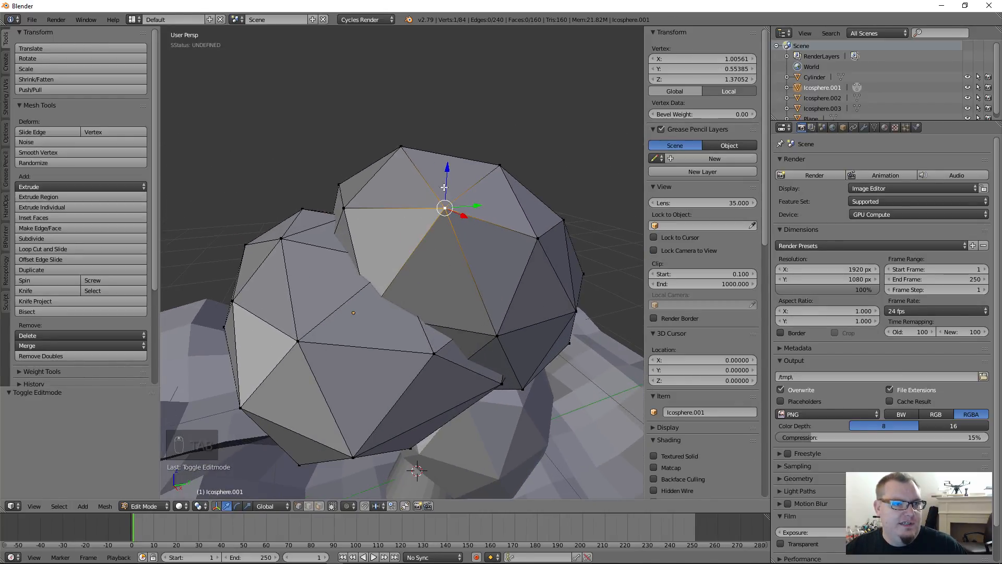
key(g)
key(z)
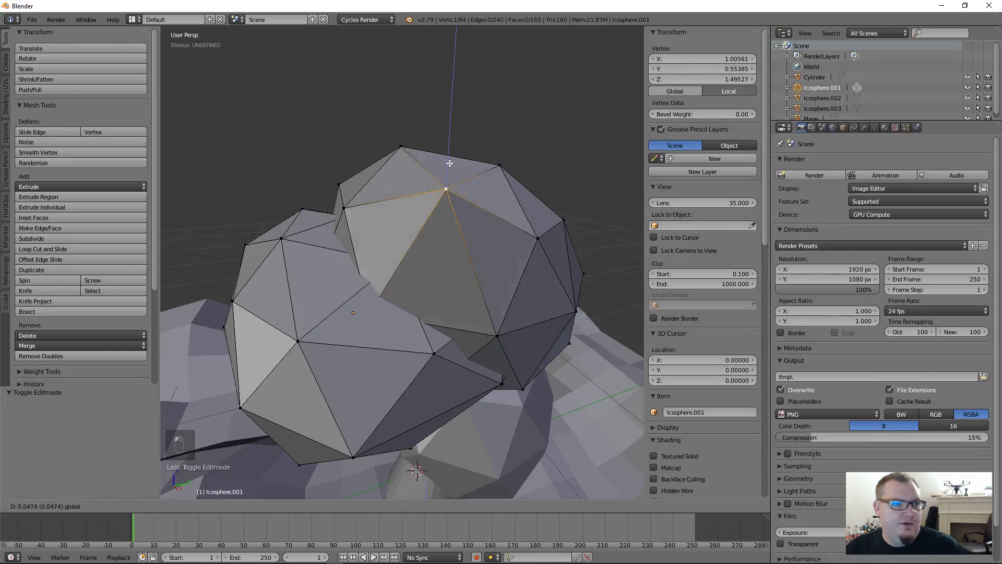
click(465, 198)
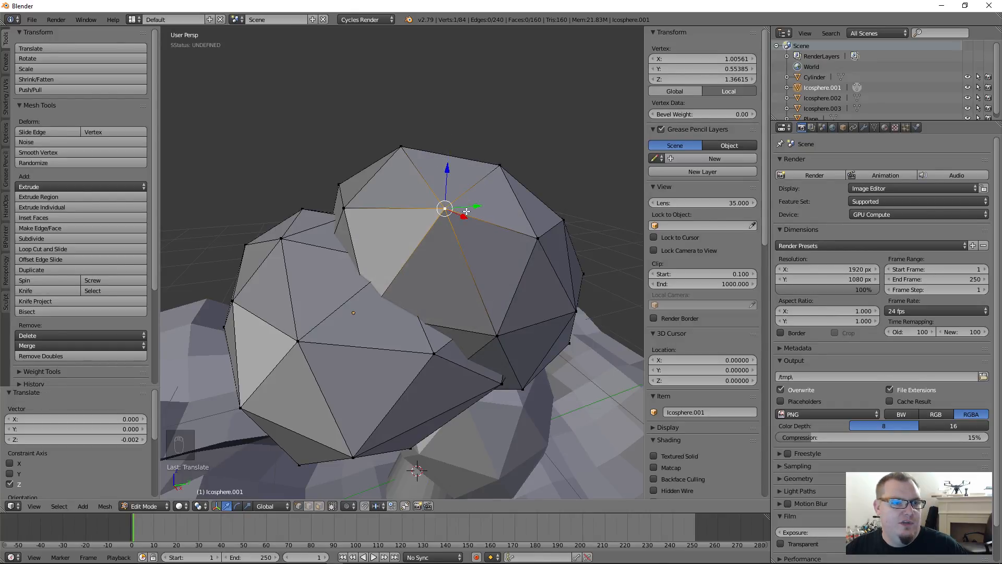
- Select a front vertex on the smaller clump and move it 0.041 along the Y axis
right_click(300, 342)
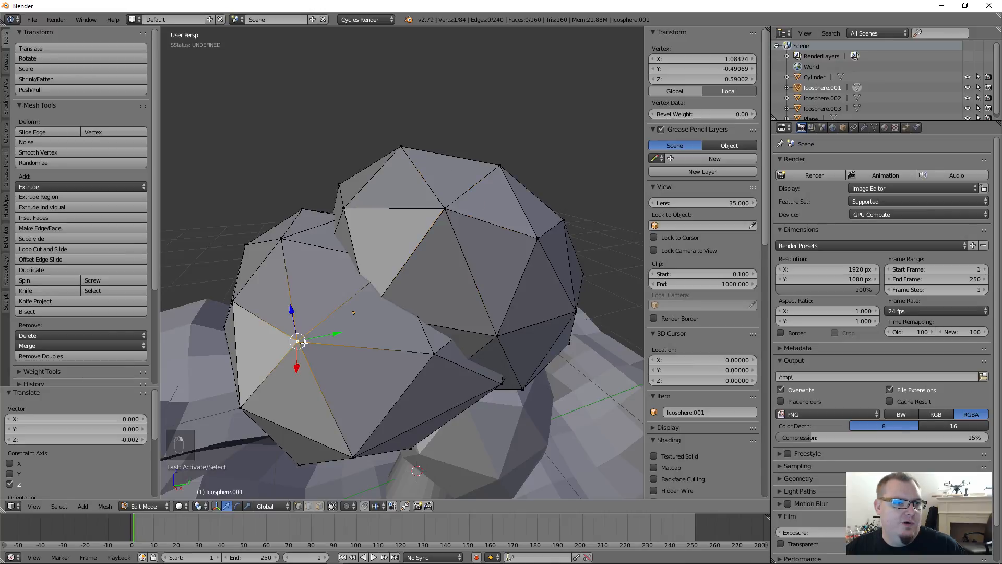
key(g)
key(y)
click(380, 264)
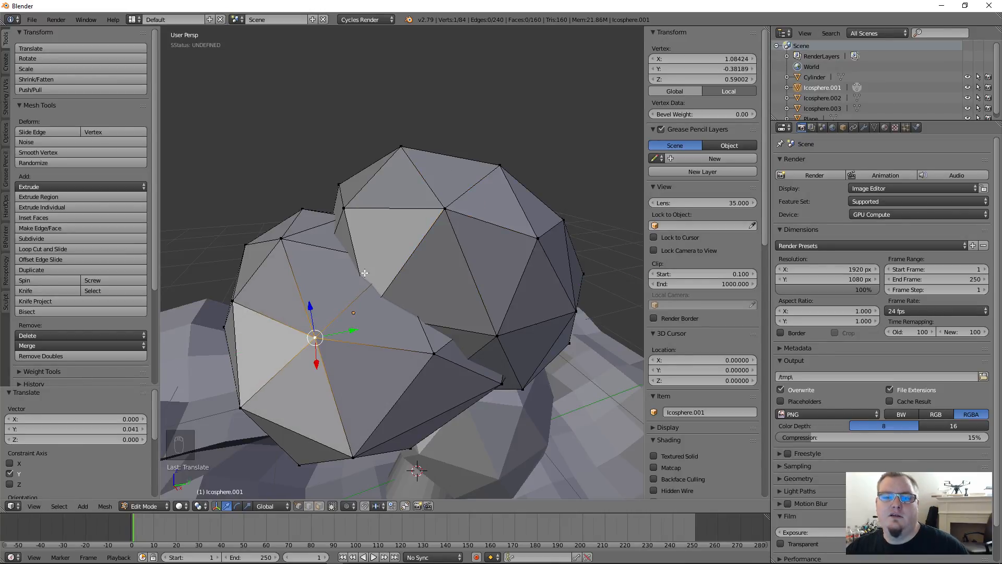
- Select all linked geometry of the smaller clump and try moving it away from the larger clump, cancelling the move
scroll(366, 344, down, 1)
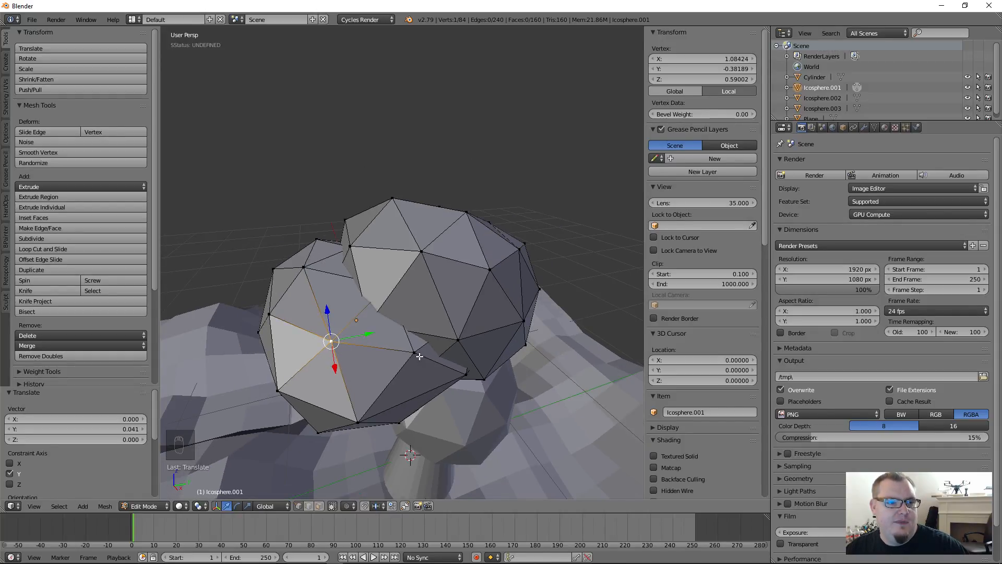
key(l)
middle_drag(358, 365, 374, 351)
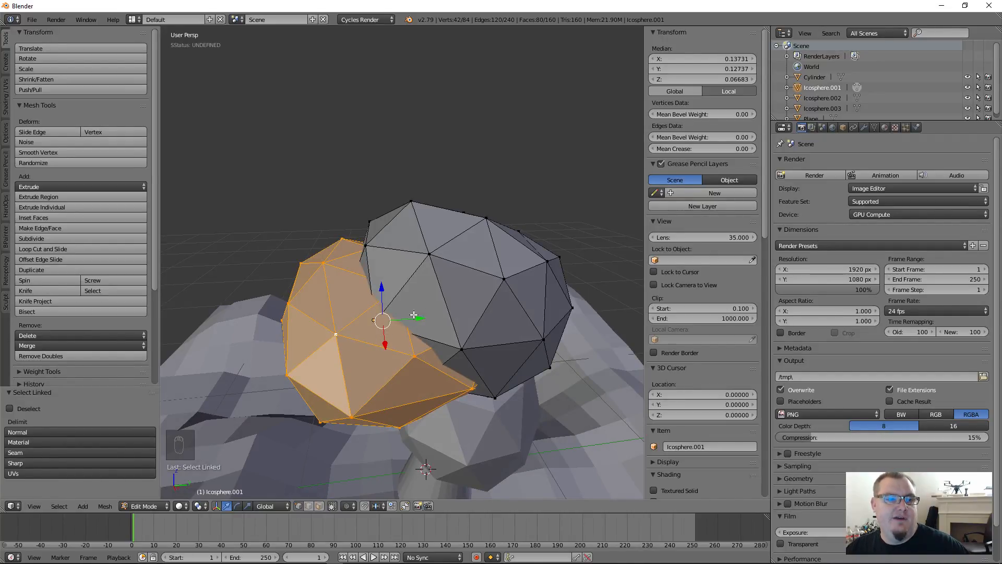
key(g)
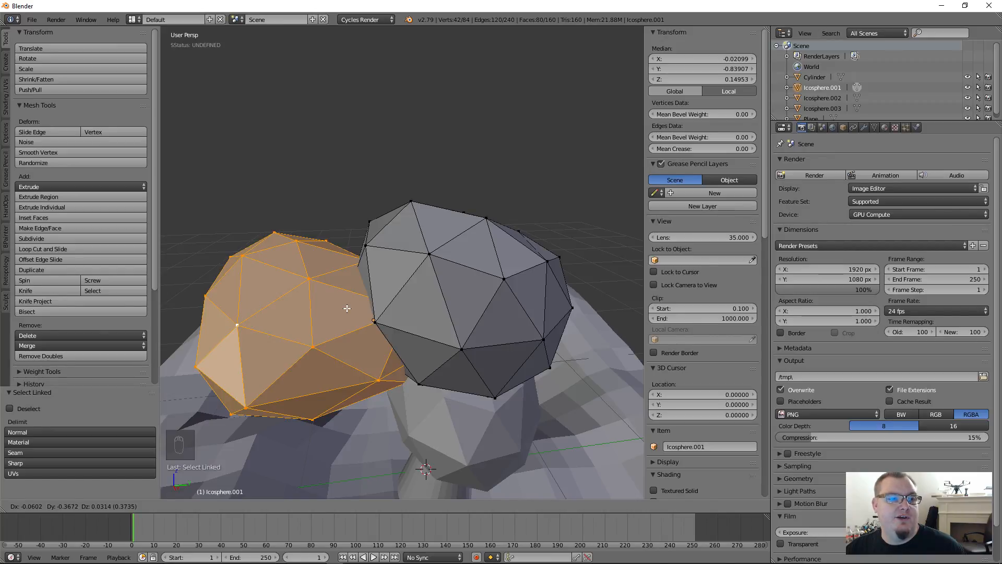
key(Escape)
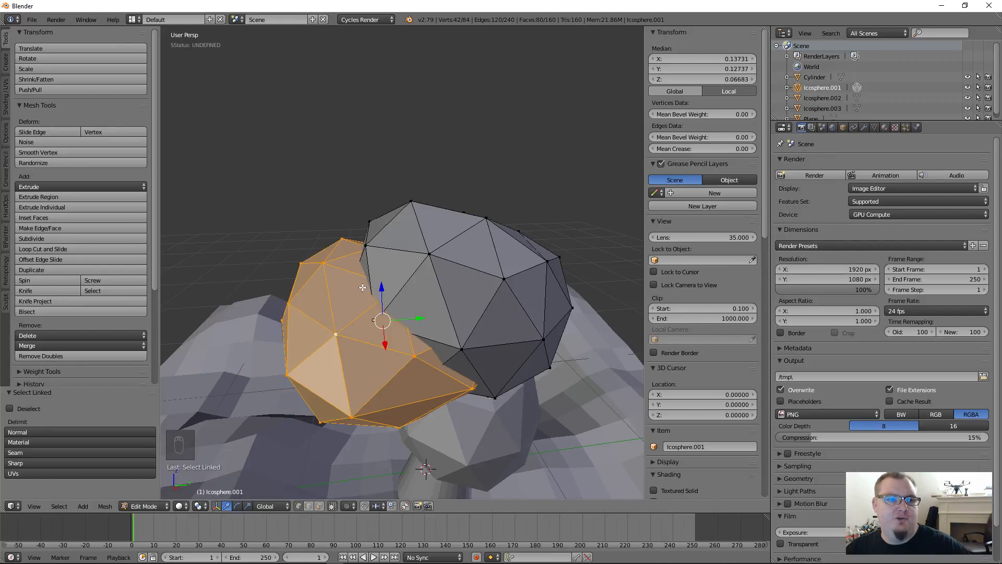
- Switch the joined foliage to Object Mode and back to Edit Mode using the mode selector
middle_drag(438, 253, 435, 311)
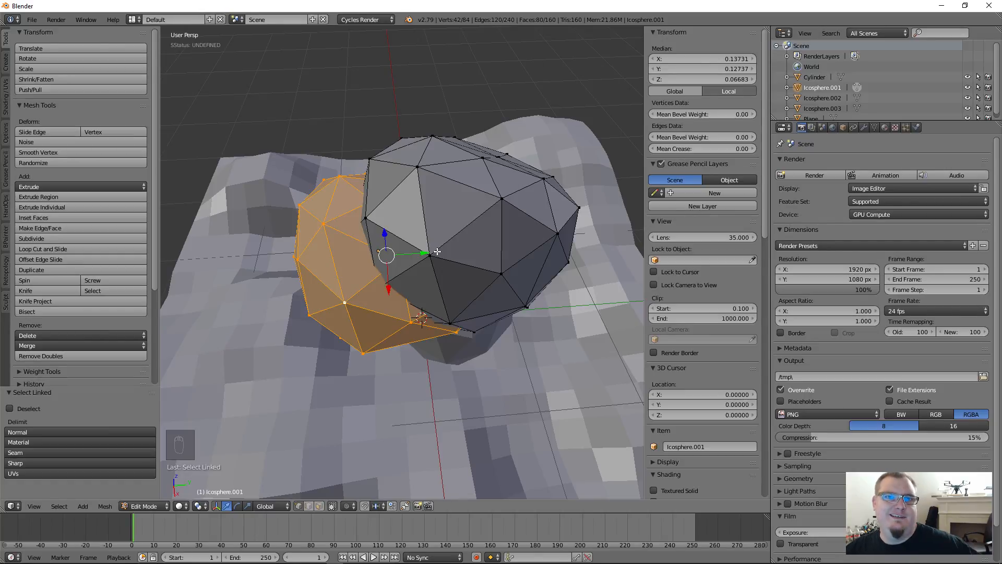
click(146, 505)
click(152, 494)
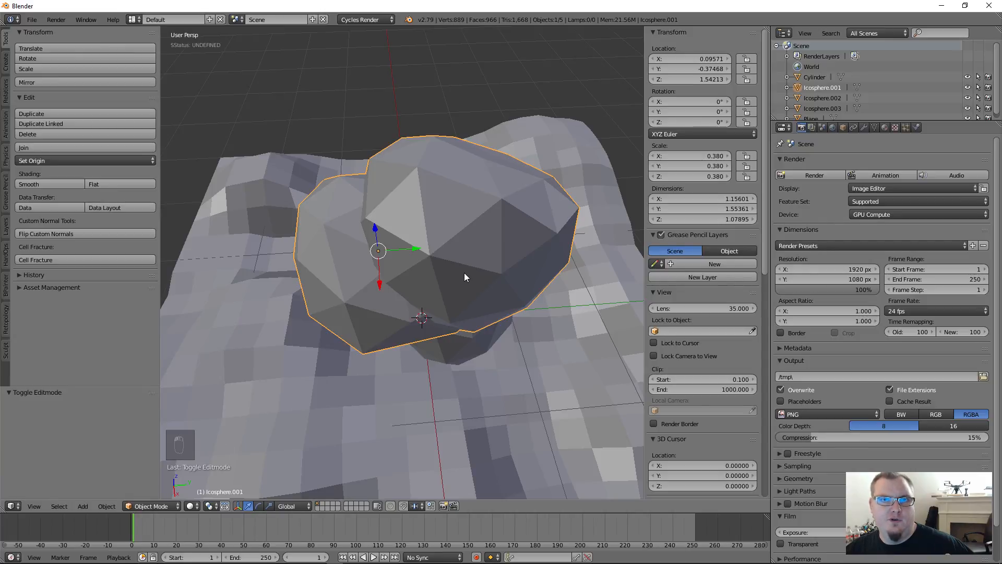
click(146, 506)
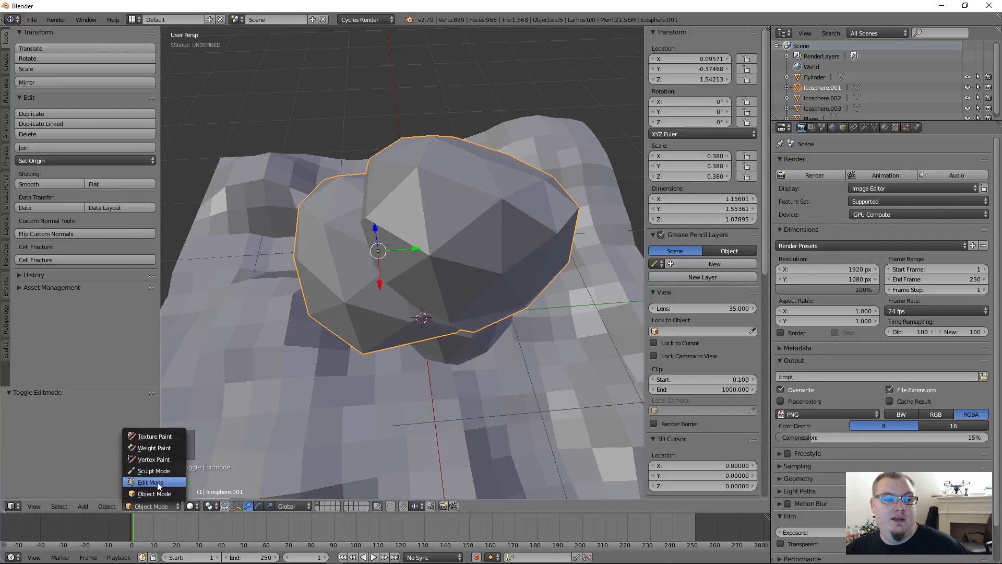
click(151, 483)
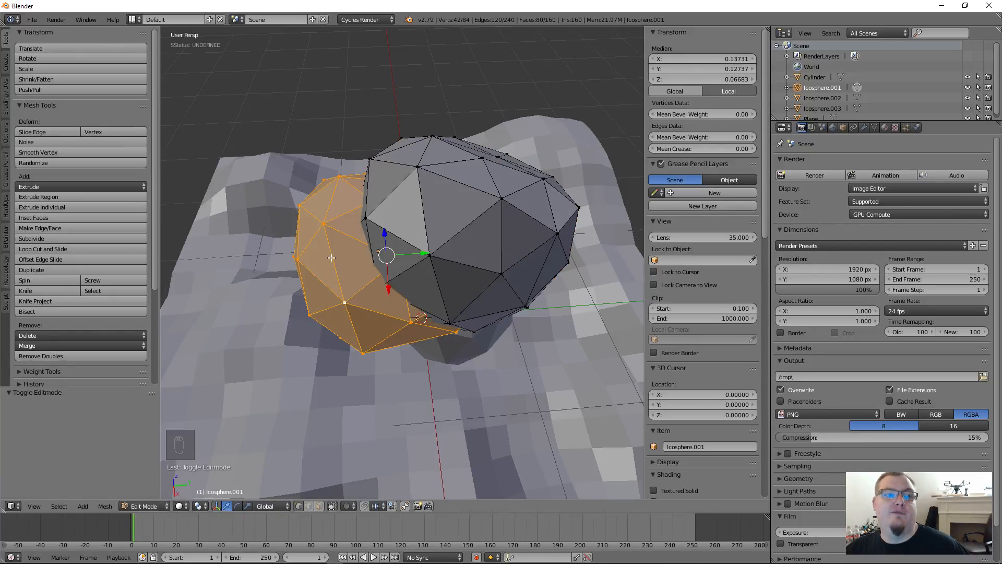
- Select a vertex where the larger clump meets the smaller one and set the viewport shading to Wireframe
right_click(371, 221)
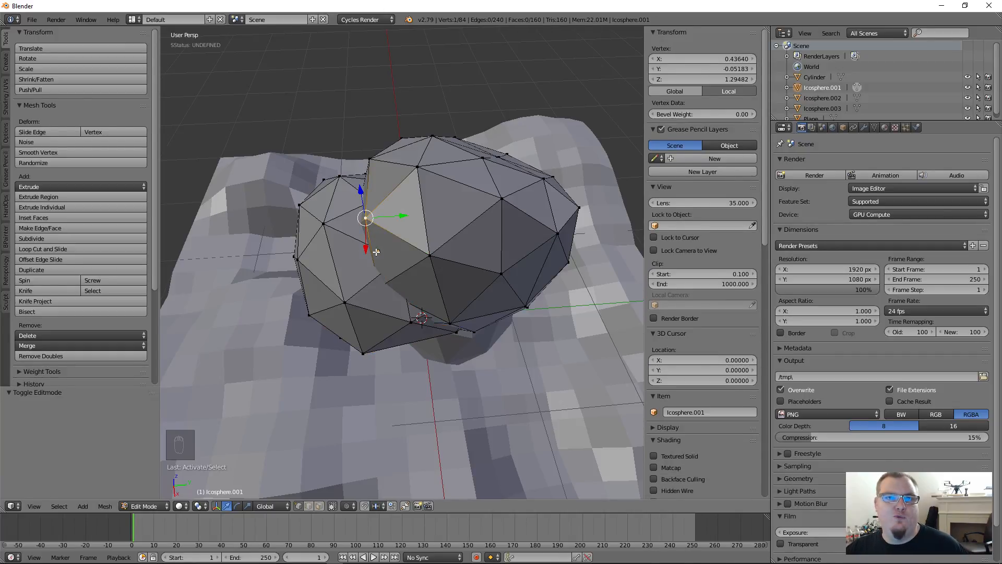
middle_drag(396, 274, 407, 249)
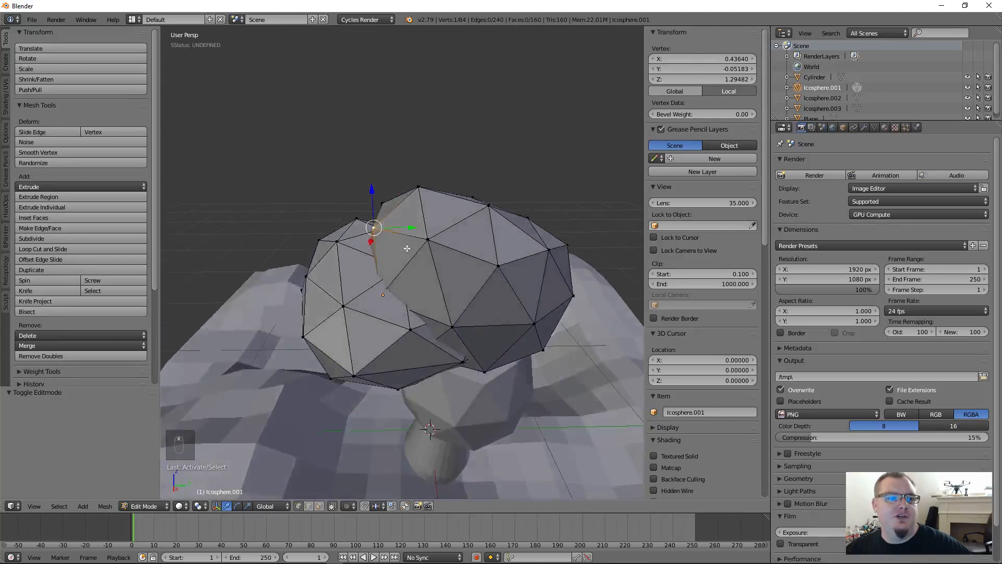
scroll(407, 249, up, 3)
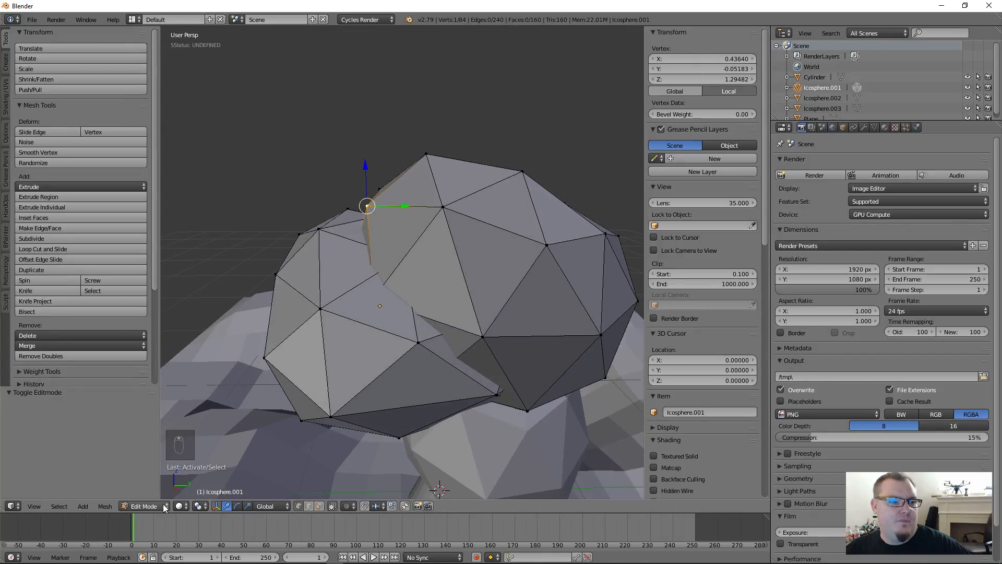
click(180, 506)
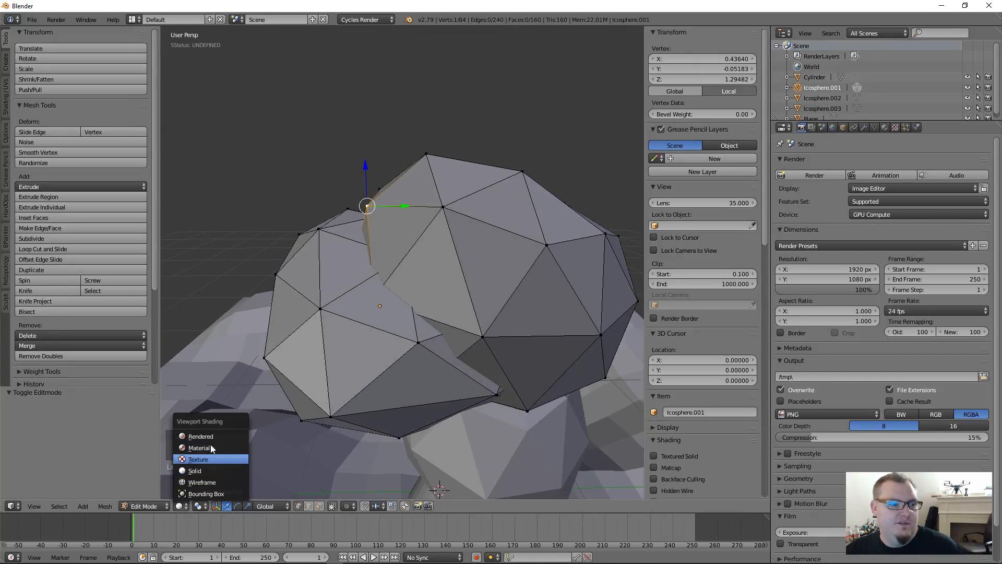
click(202, 475)
click(181, 508)
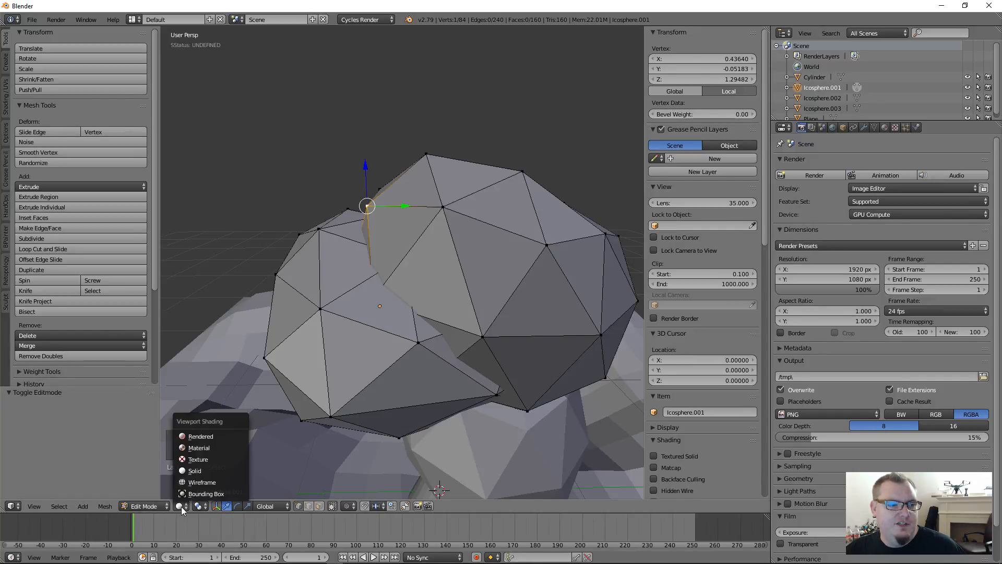
click(201, 481)
mouse_move(365, 371)
middle_down()
mouse_move(412, 351)
mouse_move(388, 313)
mouse_move(392, 323)
middle_up()
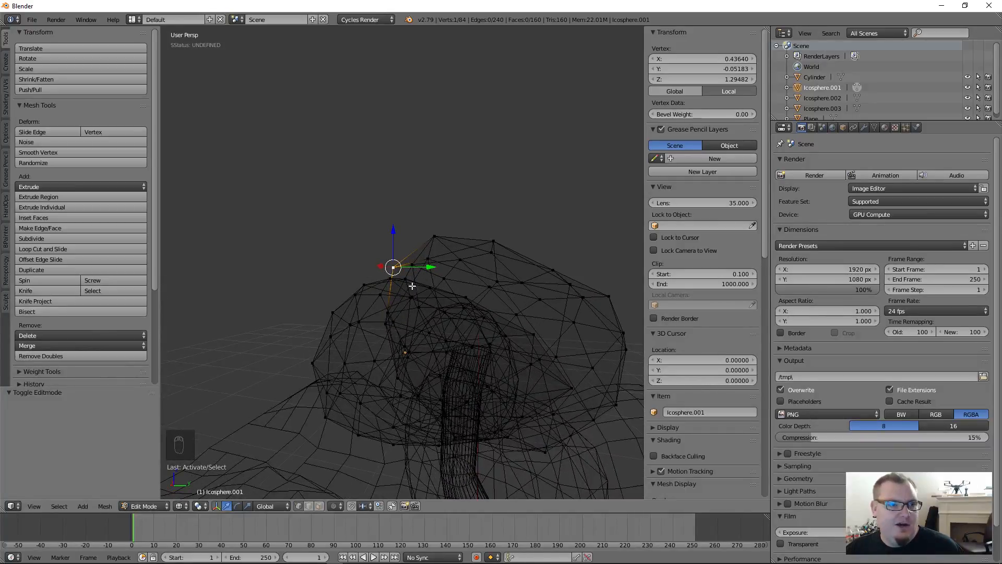
- Select a hidden inner vertex of the joined foliage and move it 0.013 along Y and -0.024 along Z
right_click(466, 296)
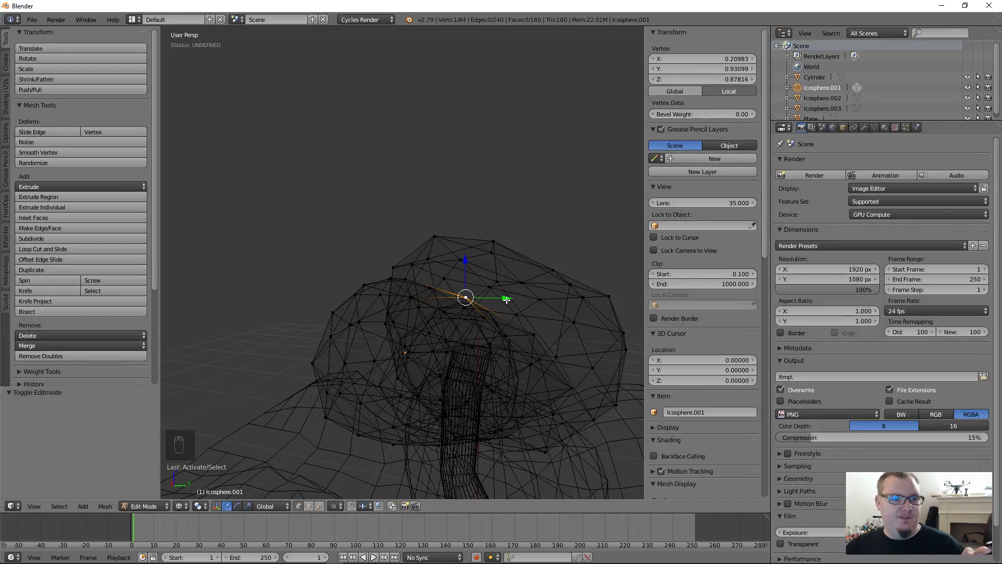
drag(506, 297, 509, 297)
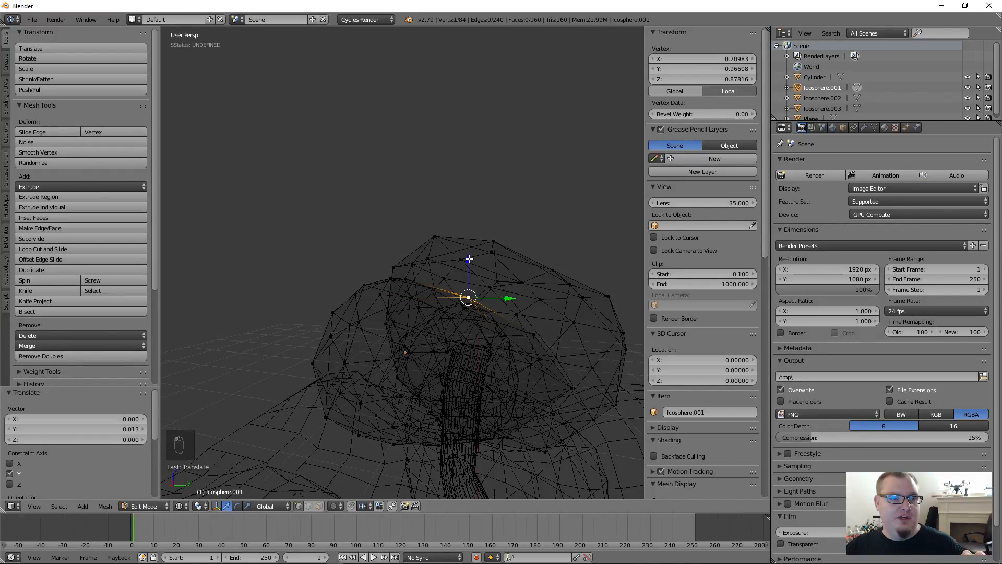
drag(469, 259, 471, 274)
- Select another vertex lower in the joined foliage mesh and move it -0.024 along the Y axis
middle_drag(492, 364, 548, 387)
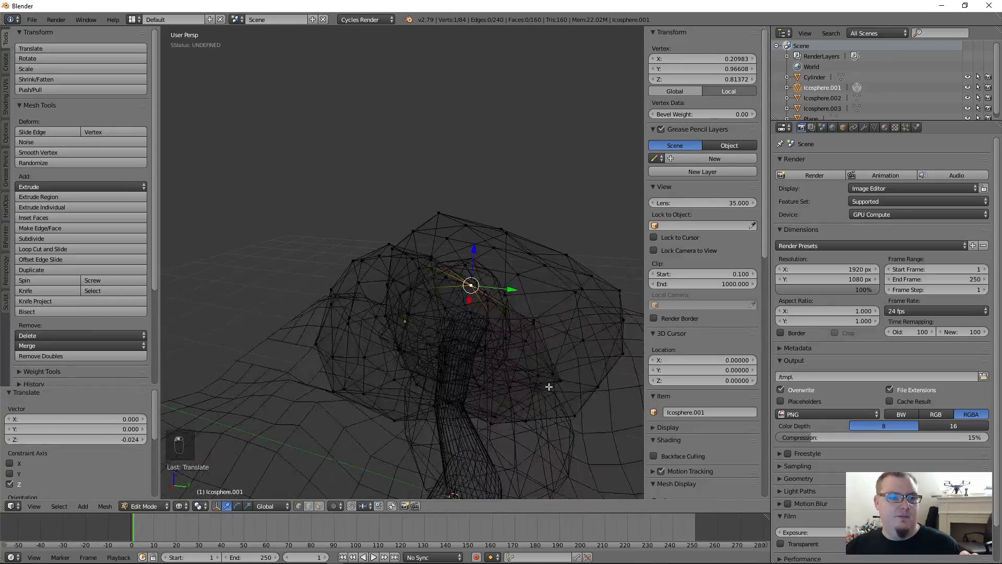
right_click(553, 379)
key(g)
key(y)
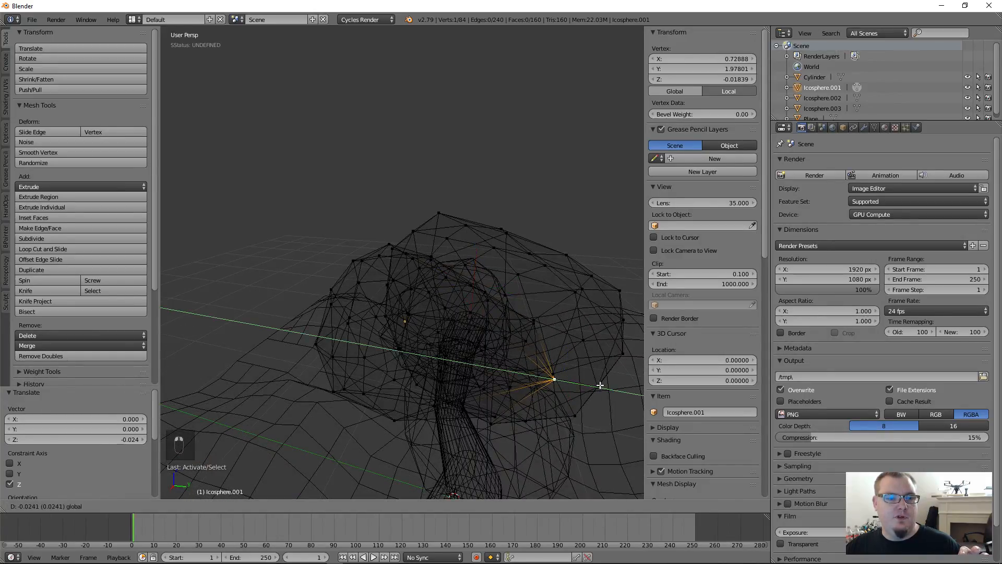
click(600, 385)
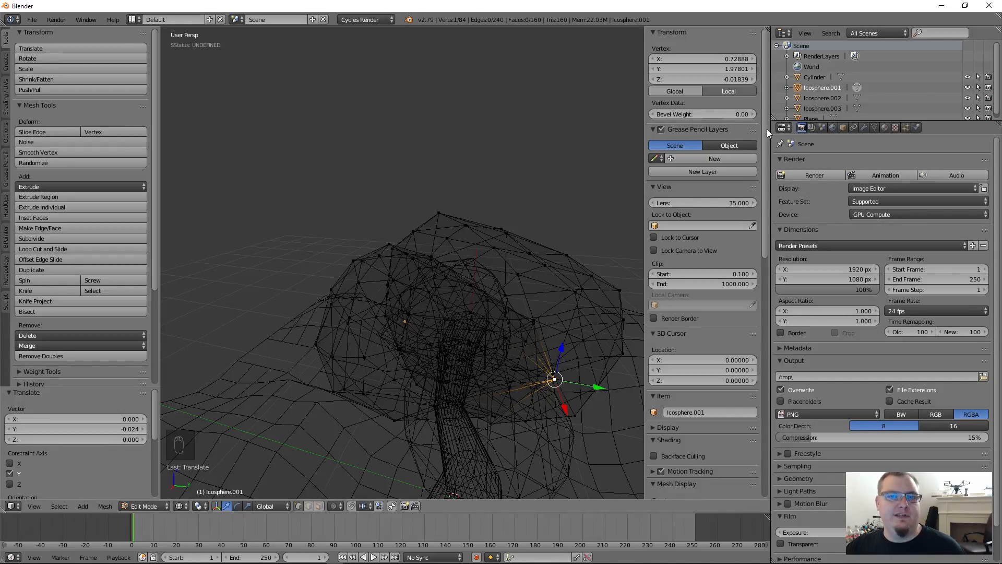
- Enlarge the Outliner to list all scene objects, and return the viewport to Object Mode with solid shading
drag(781, 123, 782, 184)
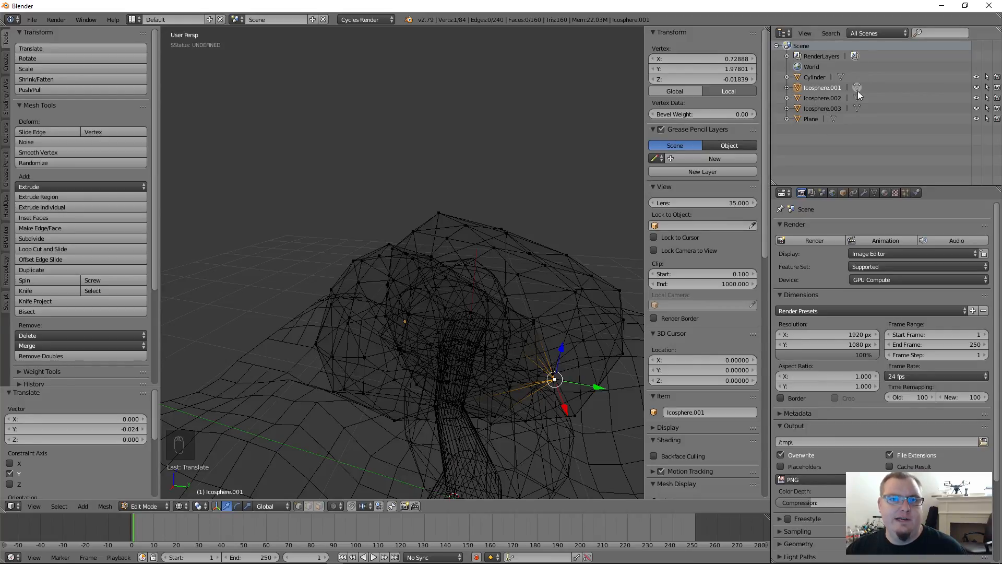
key(Tab)
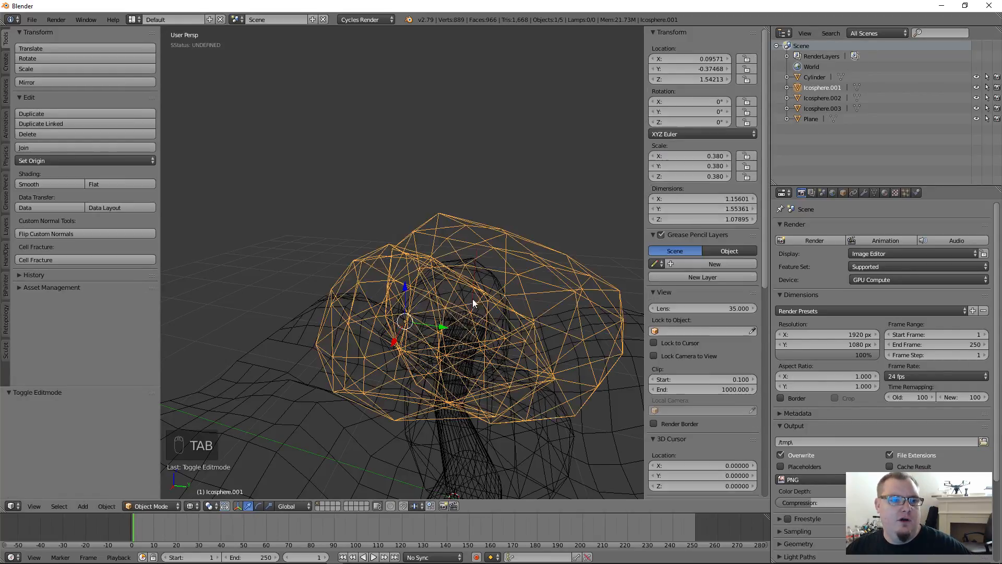
key(z)
scroll(458, 306, down, 2)
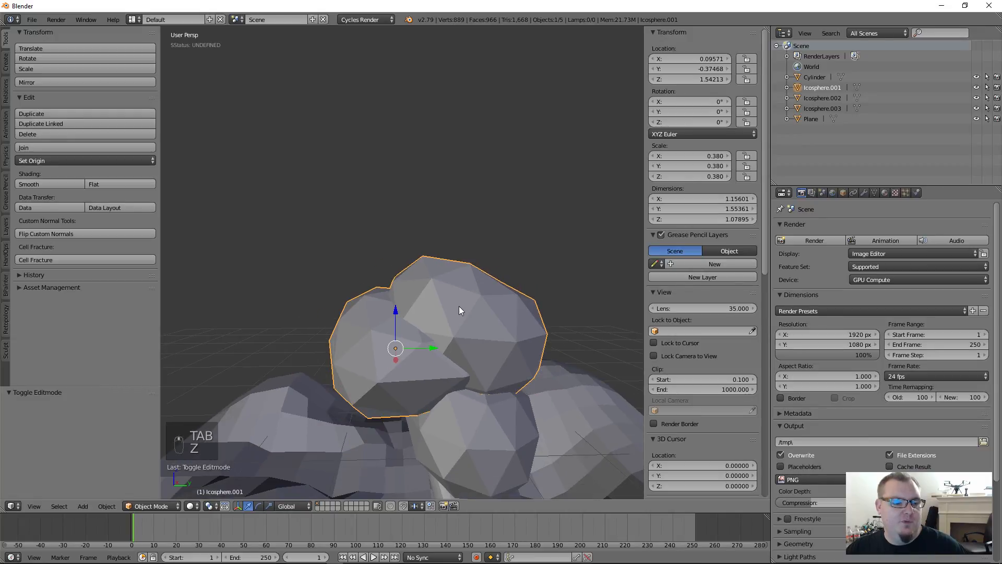
middle_drag(459, 306, 433, 191)
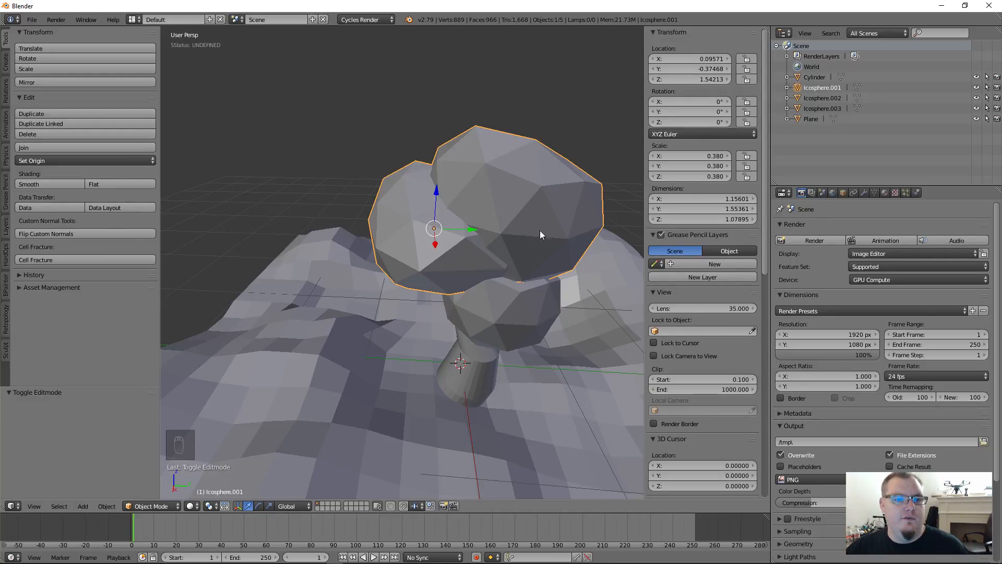
- Rename the selected joined foliage object as Leaves
scroll(690, 446, down, 6)
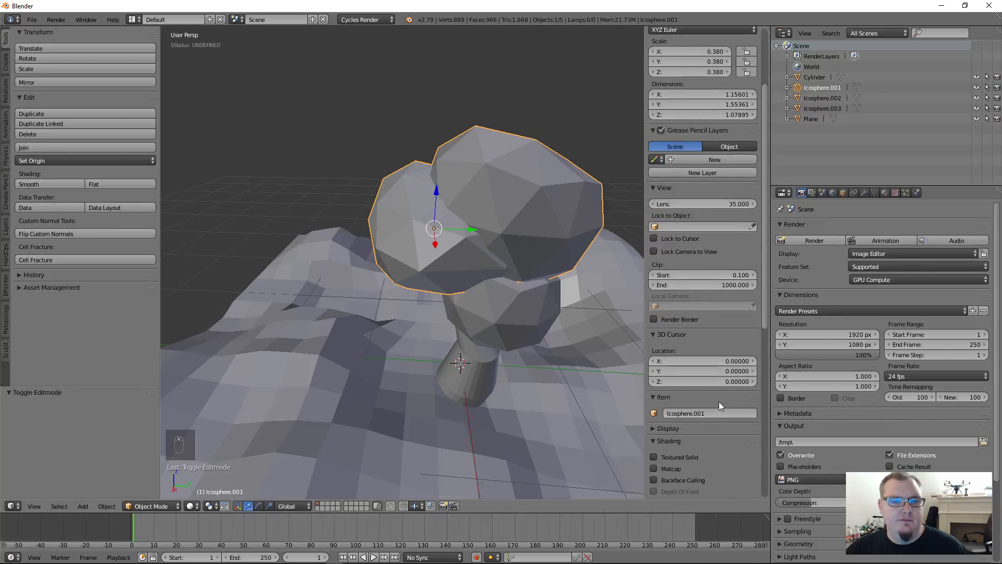
scroll(690, 331, down, 1)
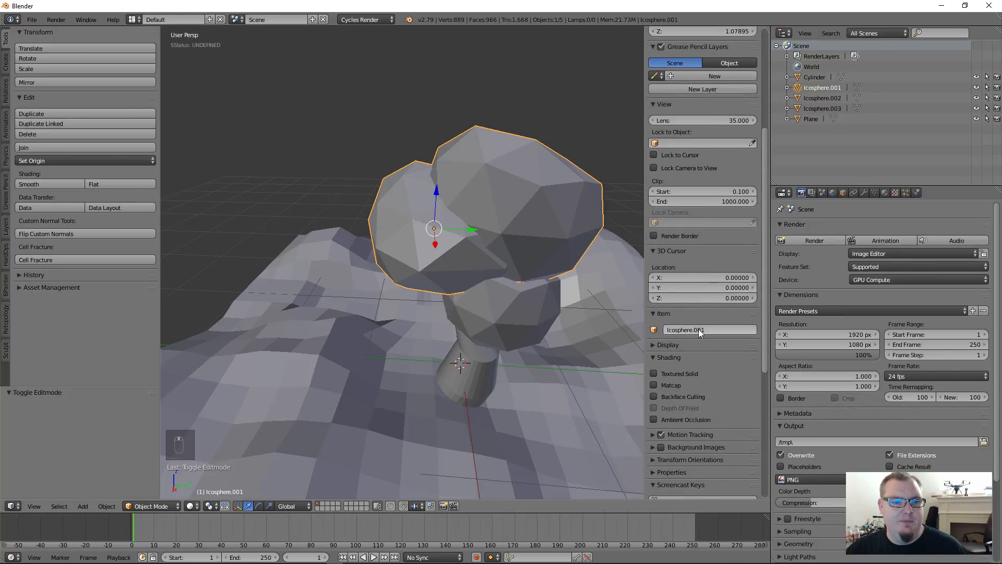
click(713, 329)
text(Leaves)
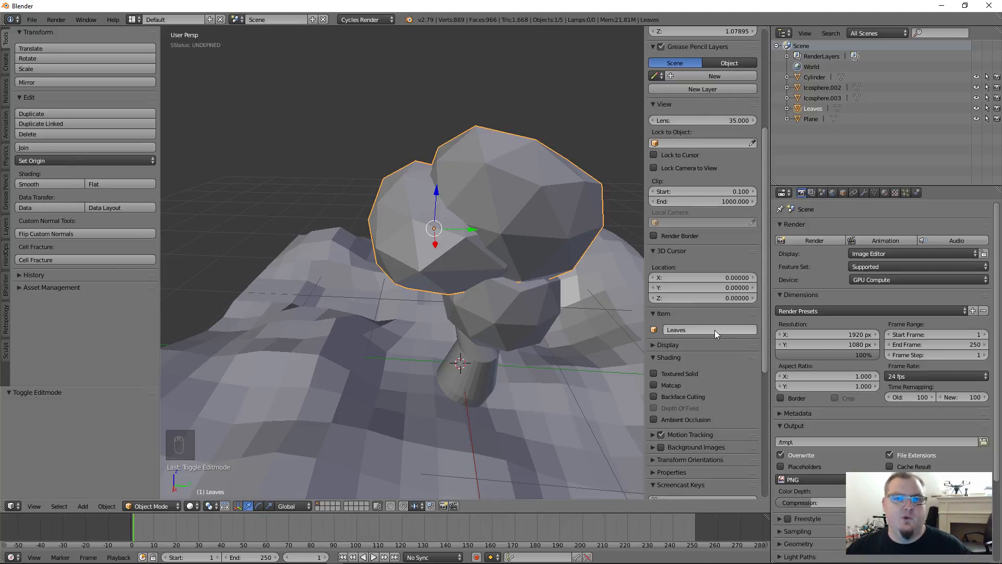
key(Return)
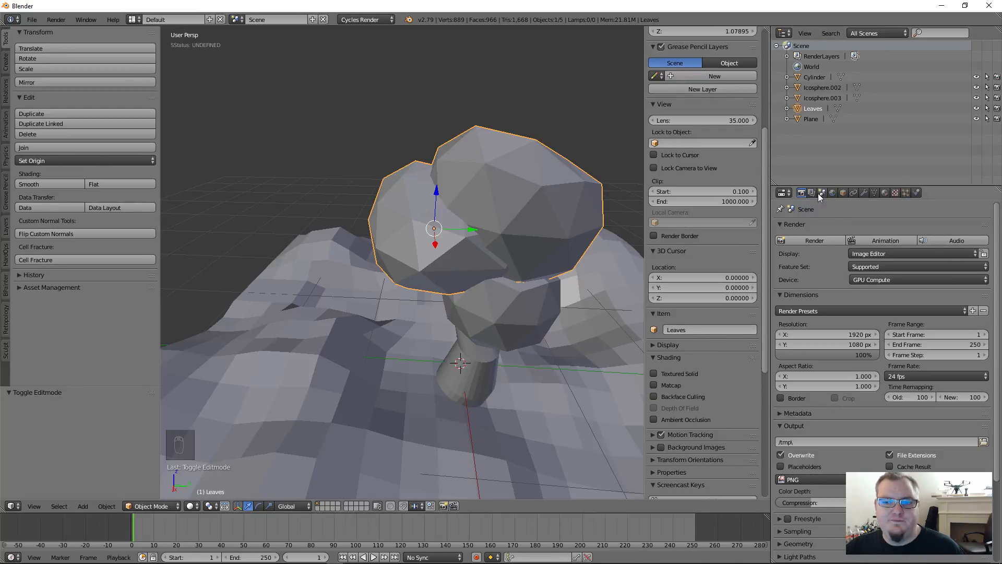
- Expand Leaves in the scene hierarchy, and in its mesh's Edit Mode try moving the smaller linked clump
click(786, 108)
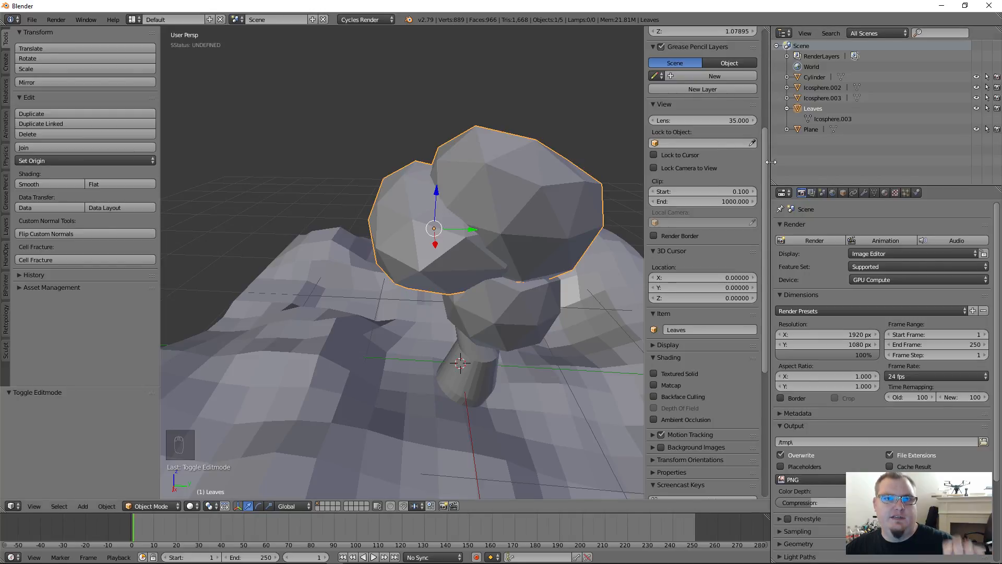
click(833, 119)
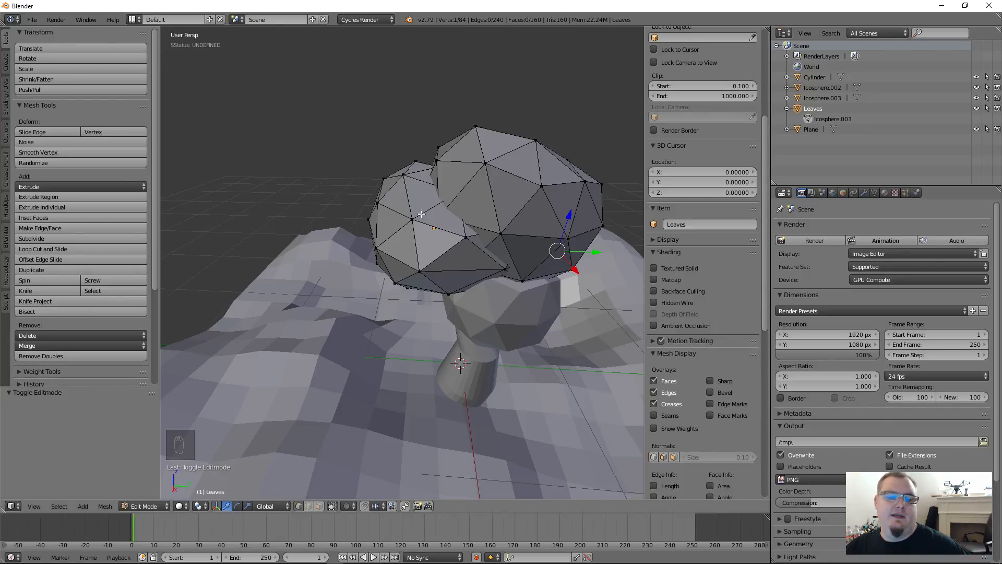
key(l)
key(g)
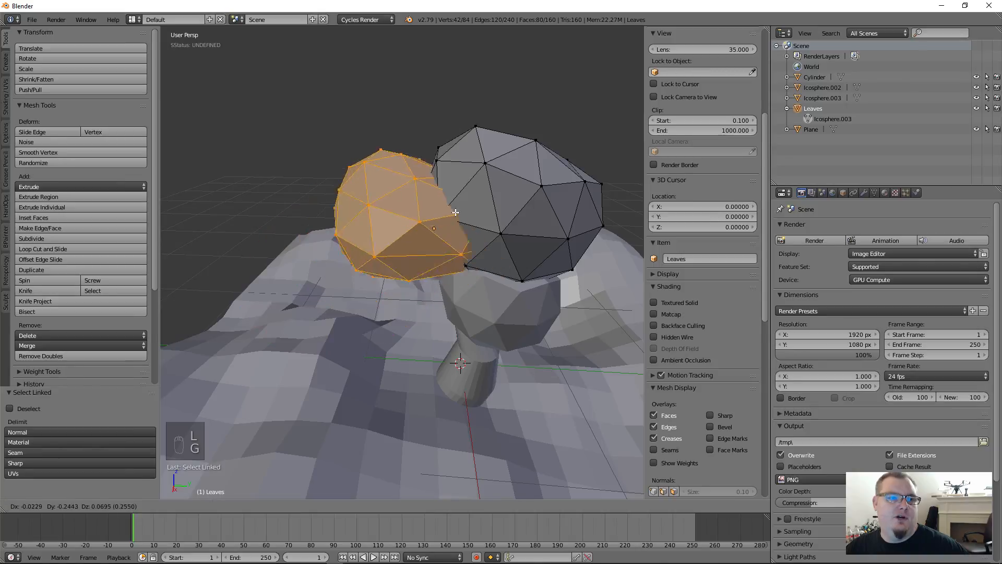
click(459, 214)
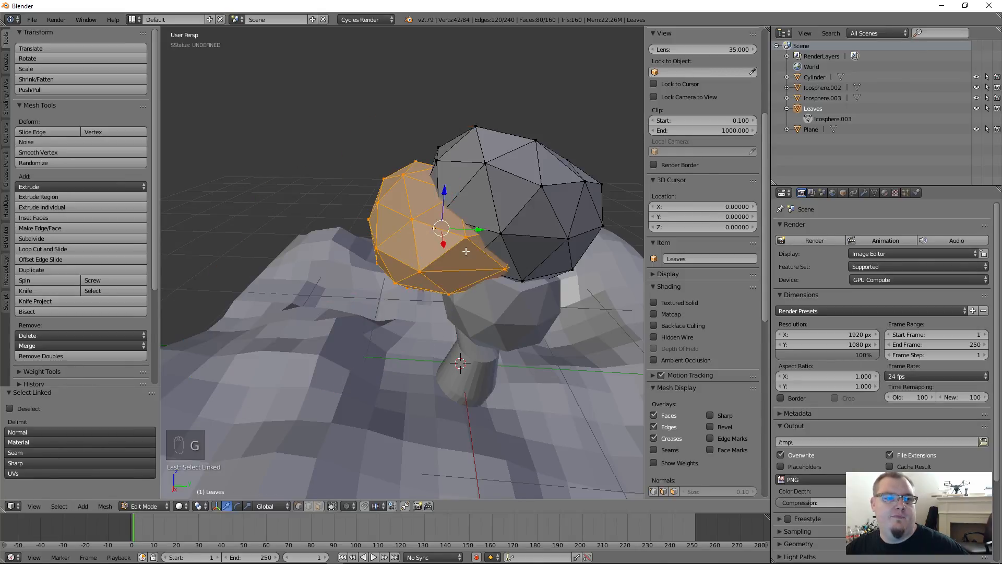
- Return to Object Mode and try to move the whole Leaves object as one piece
key(Tab)
key(Tab)
key(g)
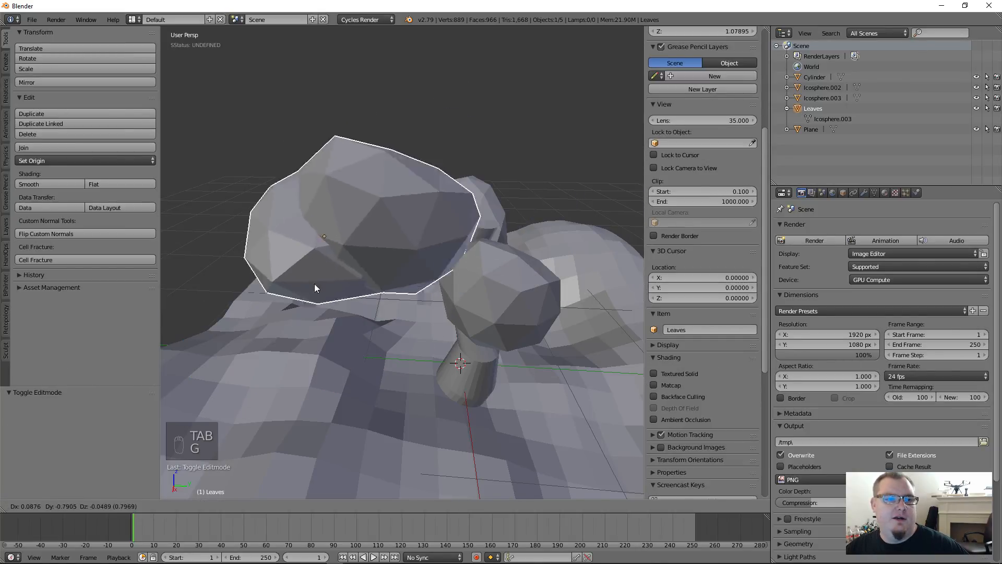
right_click(509, 235)
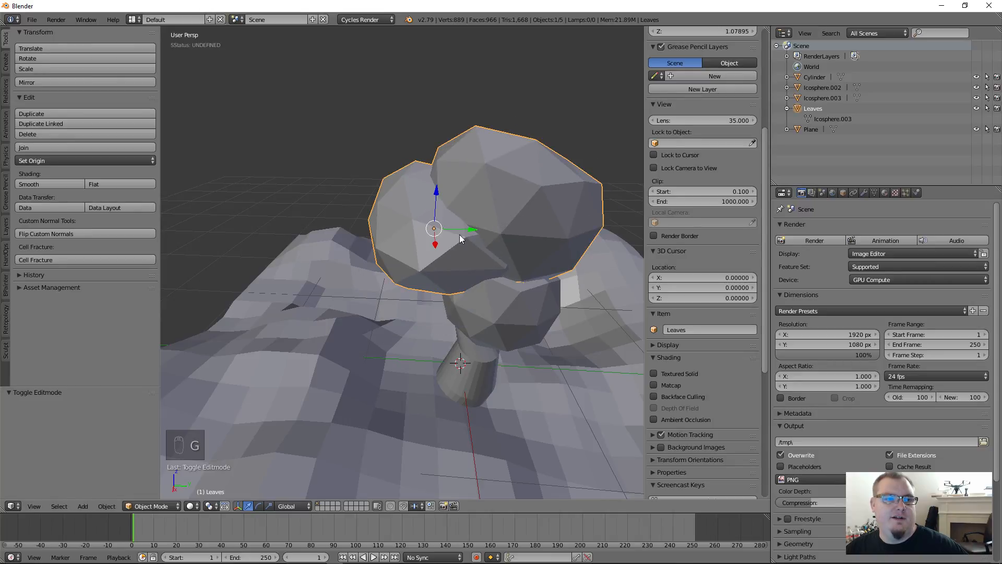
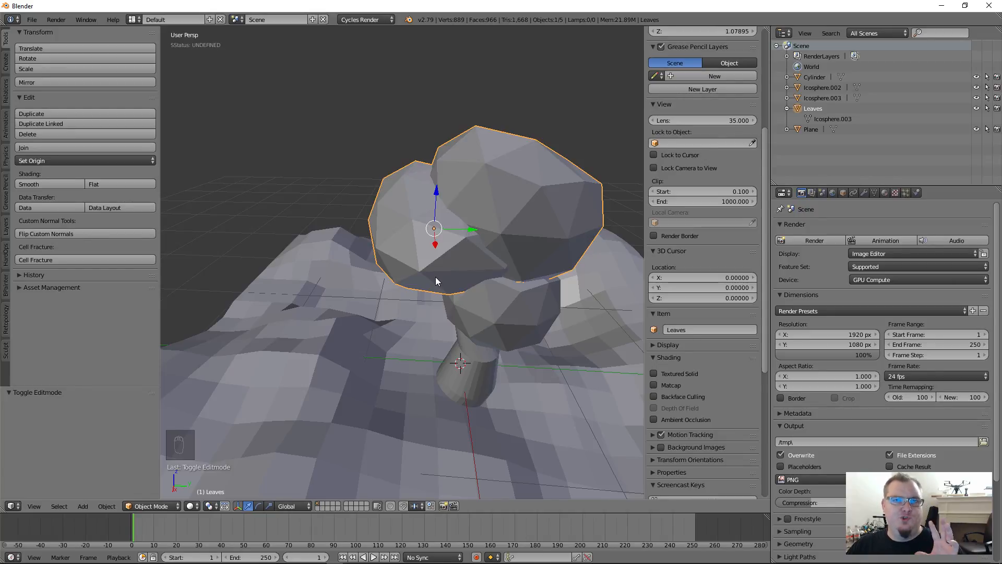
right_click(485, 298)
right_click(484, 263)
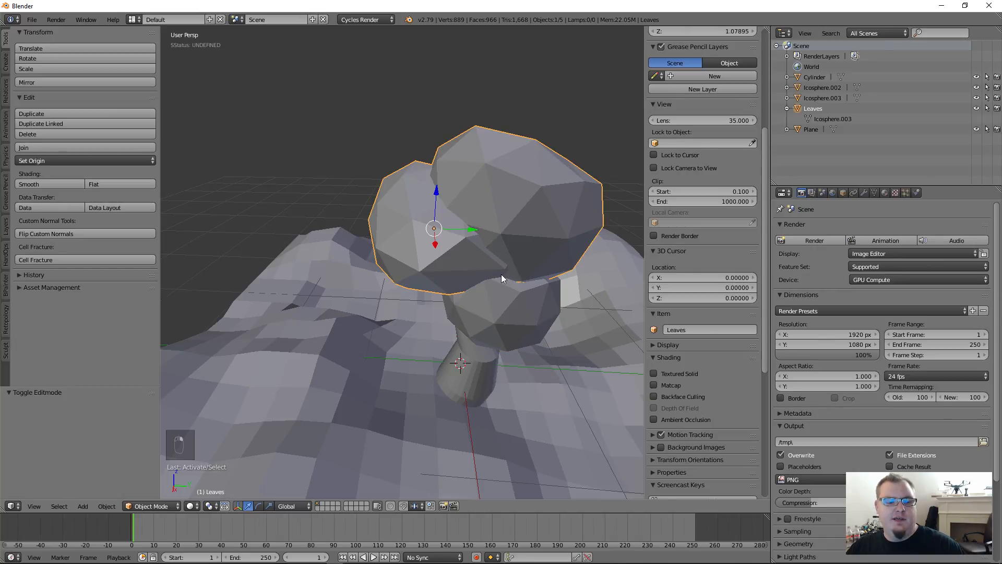
key(g)
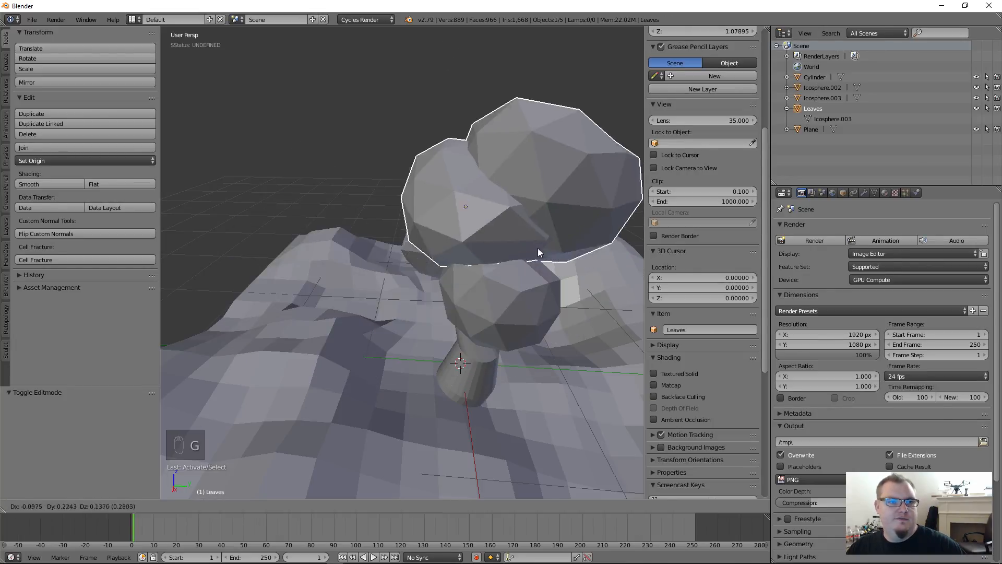
right_click(512, 243)
- Enter Edit Mode on Leaves, clear the selection, and try to move only the larger linked clump
key(Tab)
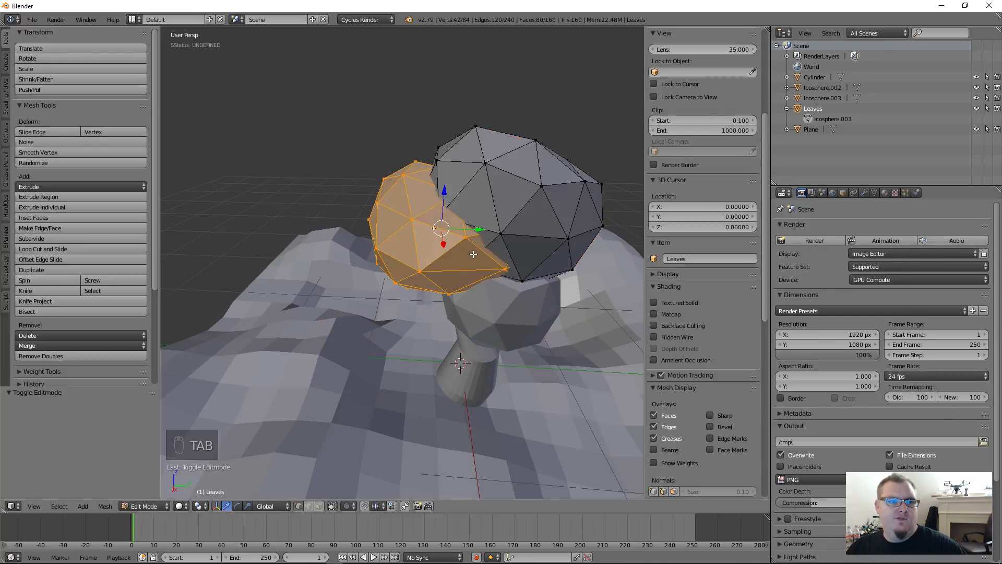
key(a)
key(a)
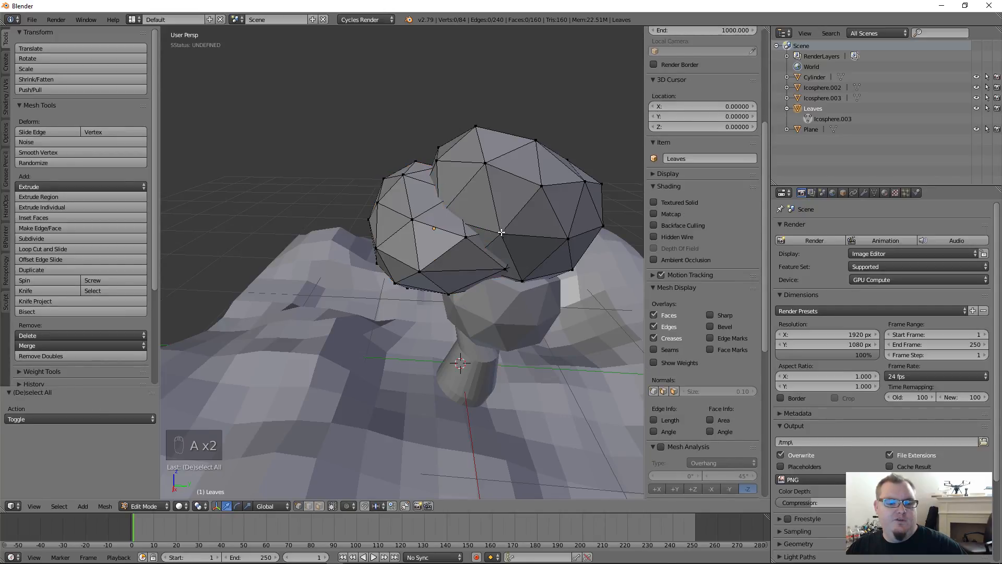
key(l)
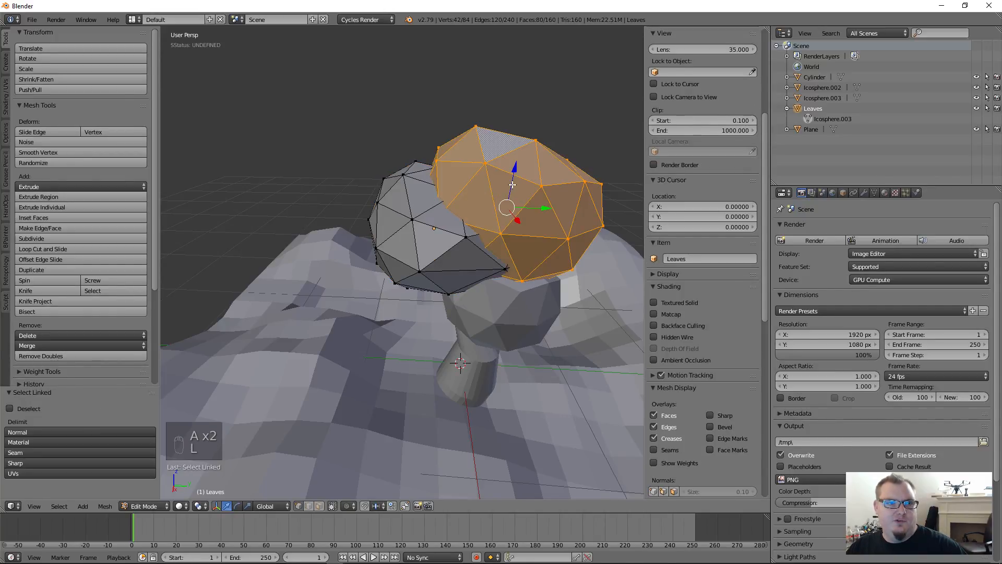
key(g)
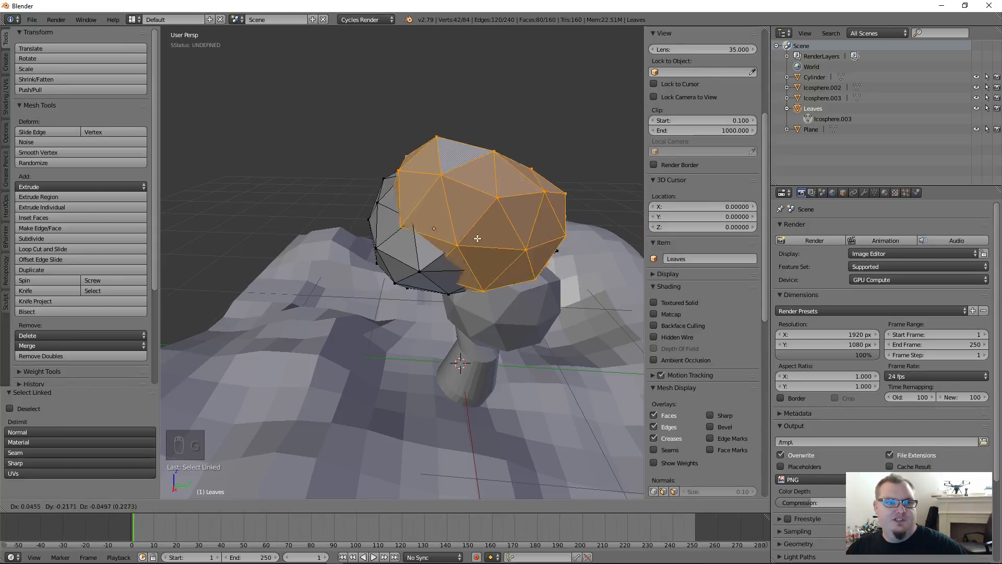
click(545, 209)
- Clear the selection and try to move only the smaller linked clump of Leaves
key(a)
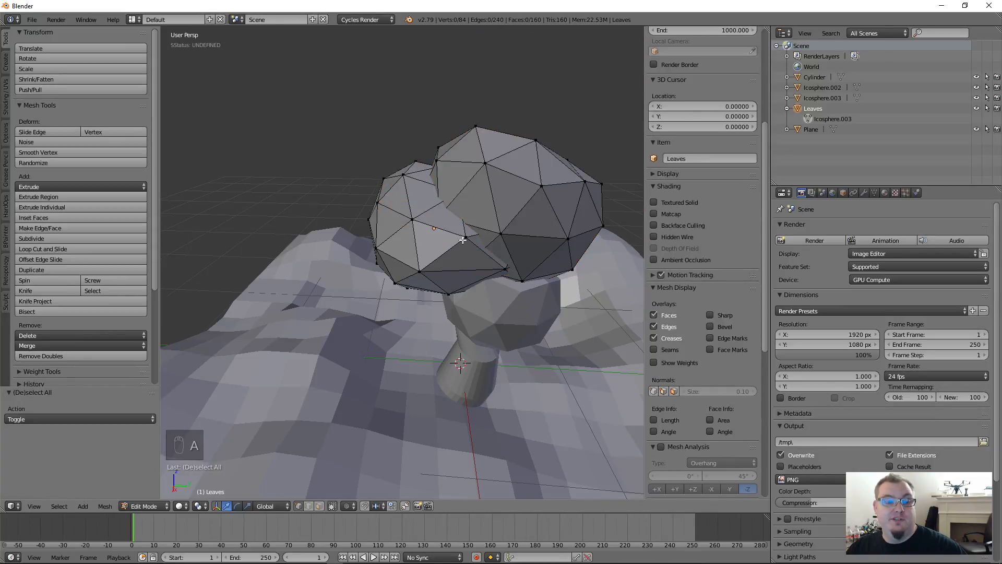
key(l)
key(g)
right_click(506, 231)
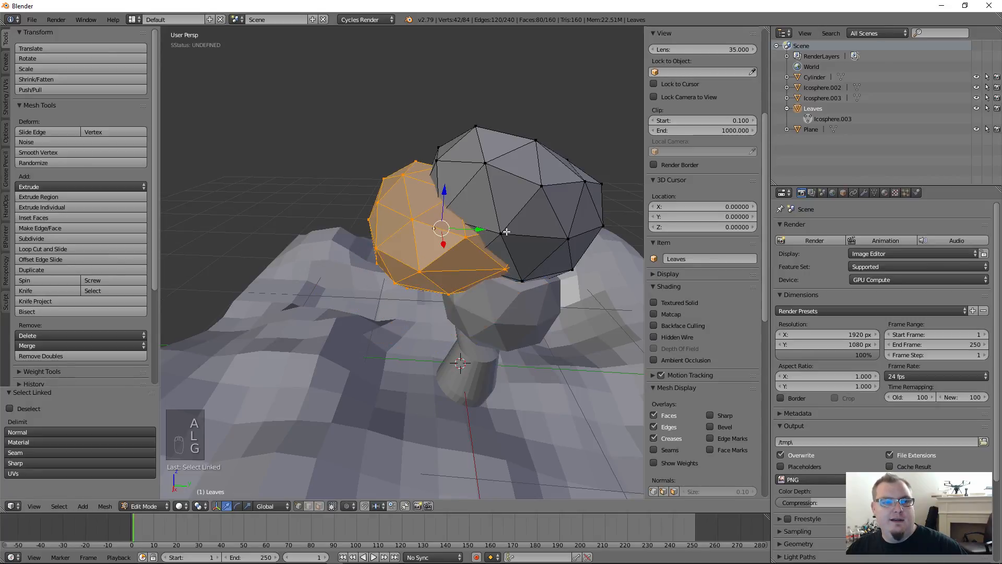
- Add the larger clump to the selection, try to move both clumps together, and return to Object Mode with nothing selected in the mesh
key(l)
key(g)
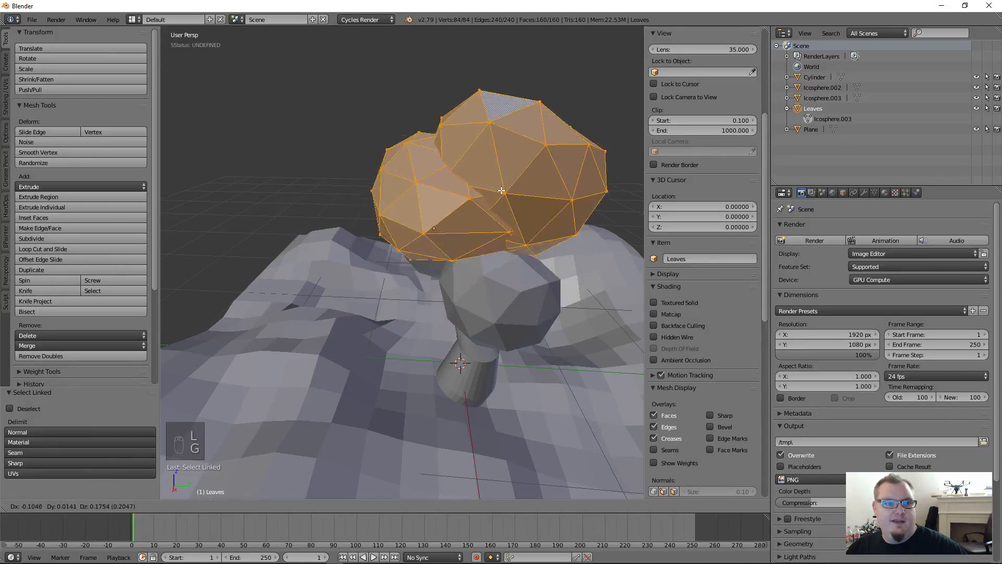
click(492, 217)
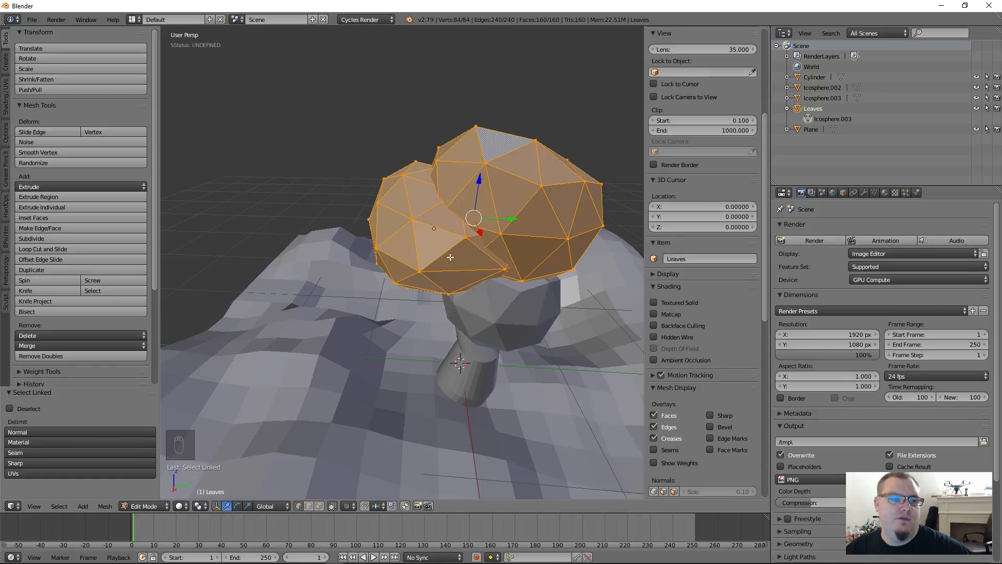
key(a)
scroll(702, 261, down, 4)
middle_drag(481, 246, 466, 284)
key(Tab)
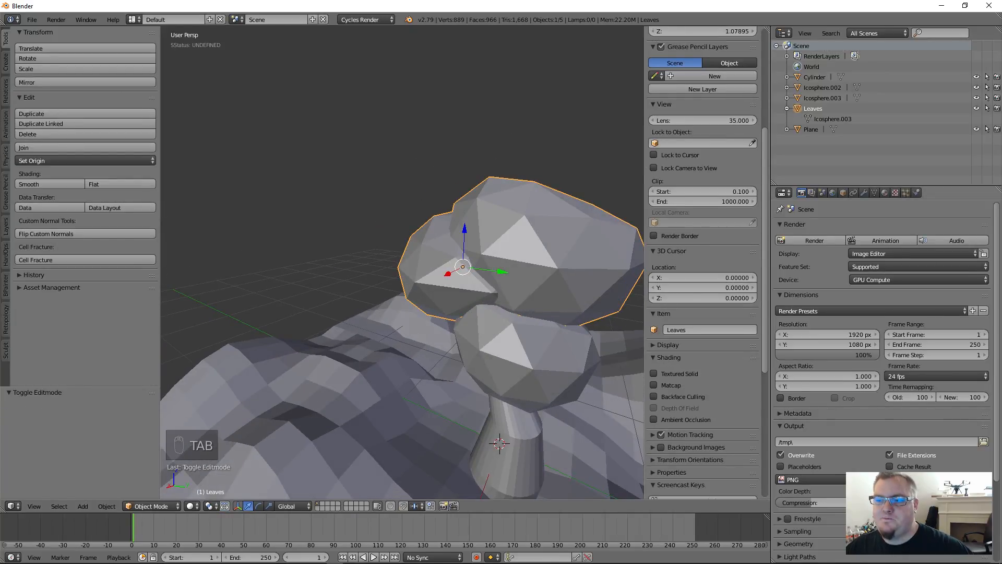
- Select Icosphere.002 and Icosphere.003, add Leaves last as the active object, and join all three into one object
scroll(502, 325, down, 2)
middle_drag(493, 300, 514, 302)
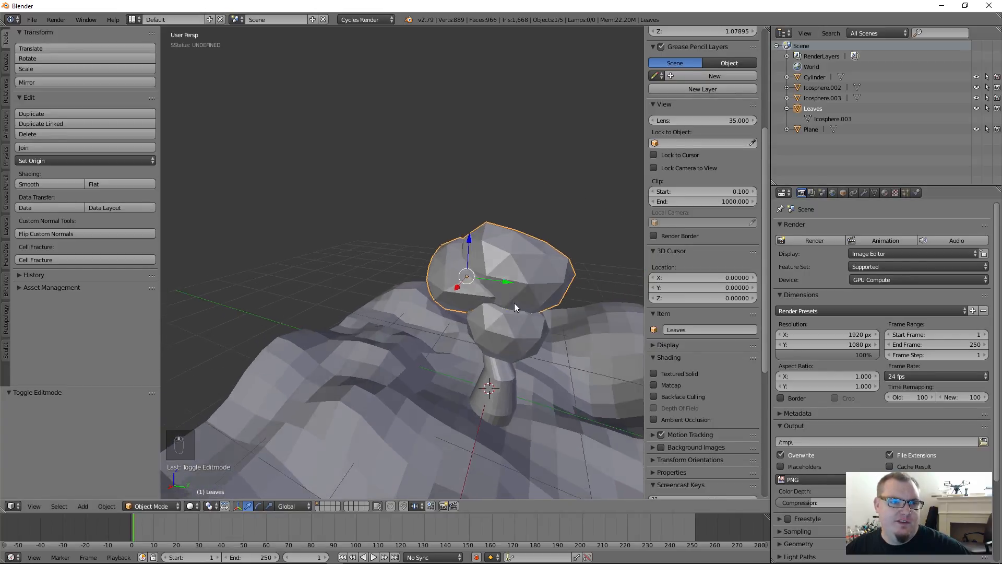
middle_drag(426, 319, 377, 301)
right_click(513, 330)
shift+right_click(448, 324)
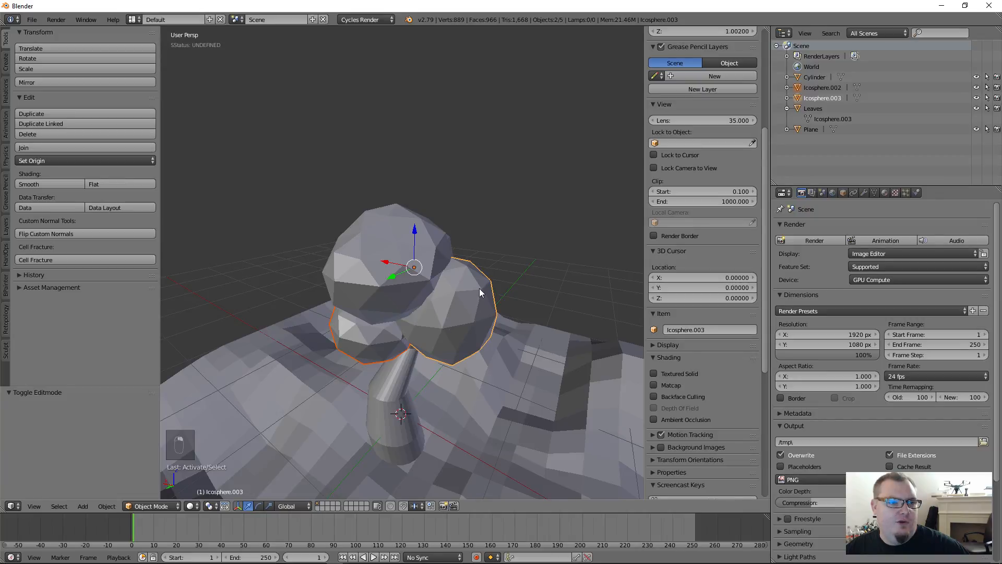
middle_drag(479, 288, 437, 315)
scroll(589, 286, up, 3)
shift+right_click(437, 314)
middle_drag(407, 345, 431, 317)
key(g)
right_click(540, 244)
scroll(527, 250, down, 3)
scroll(431, 317, up, 3)
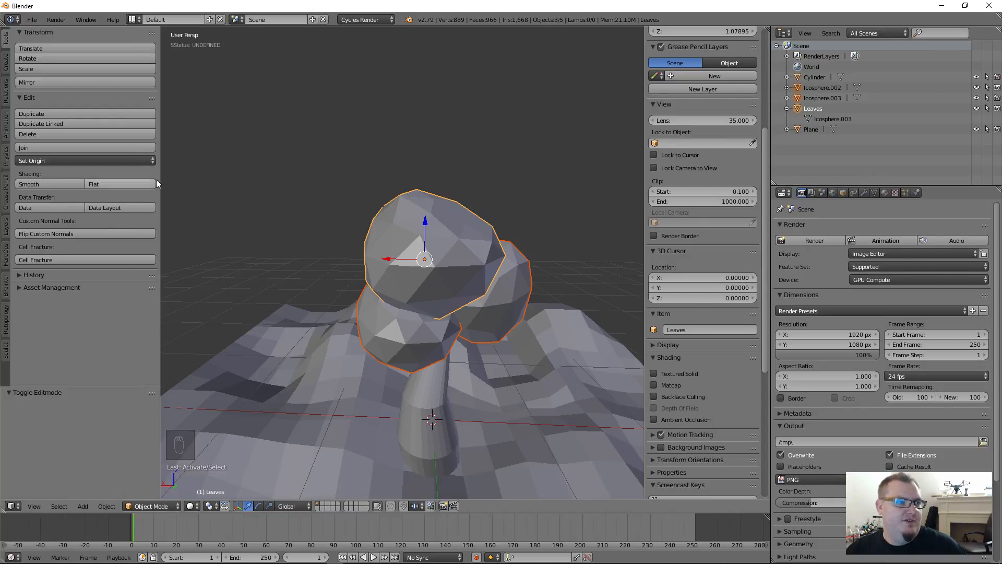
click(41, 146)
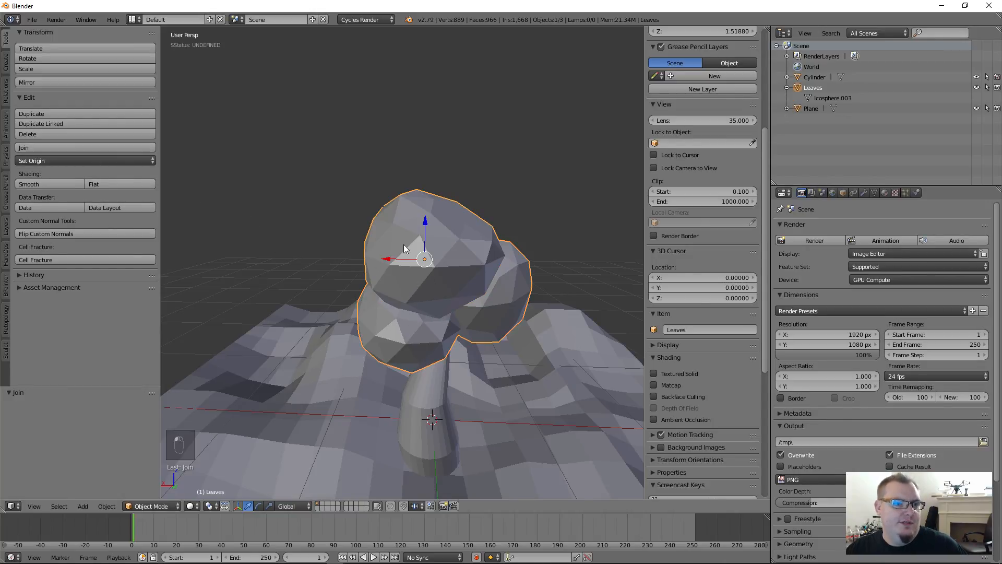
scroll(436, 292, down, 2)
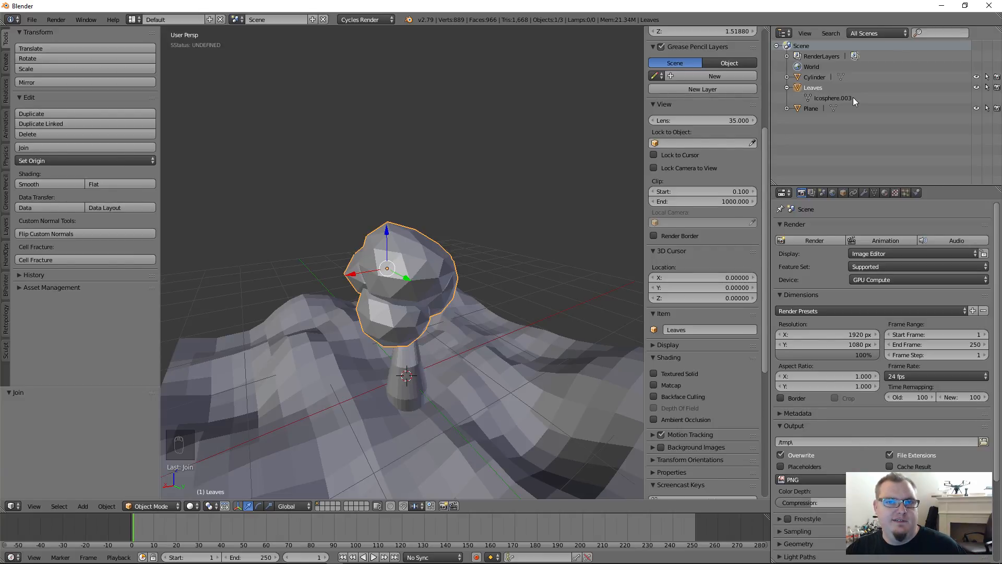
- Enter Edit Mode on the joined Leaves mesh and try to move one rounded linked clump away from the rest
click(838, 99)
scroll(391, 300, up, 3)
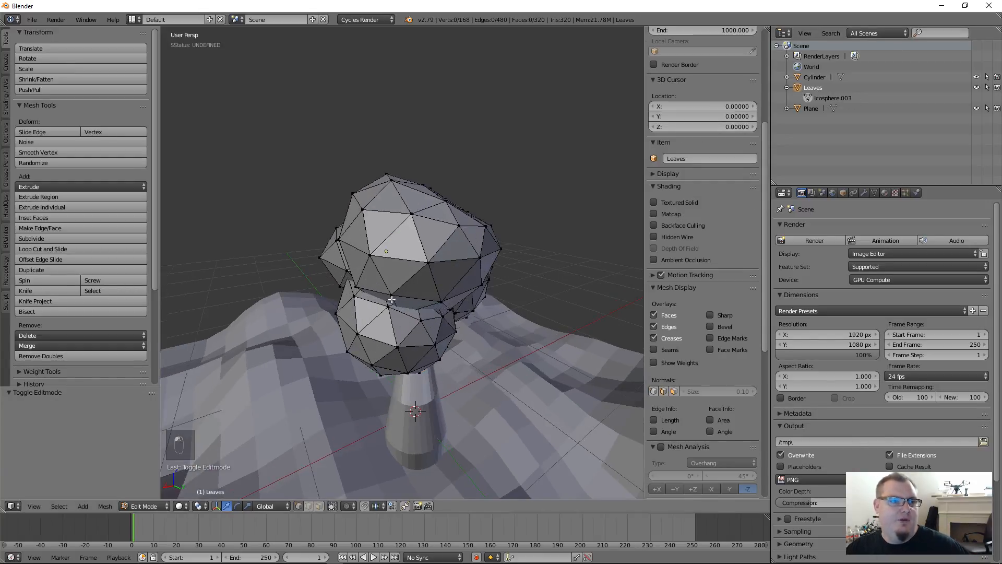
middle_drag(392, 300, 463, 295)
middle_drag(352, 268, 544, 280)
key(l)
key(g)
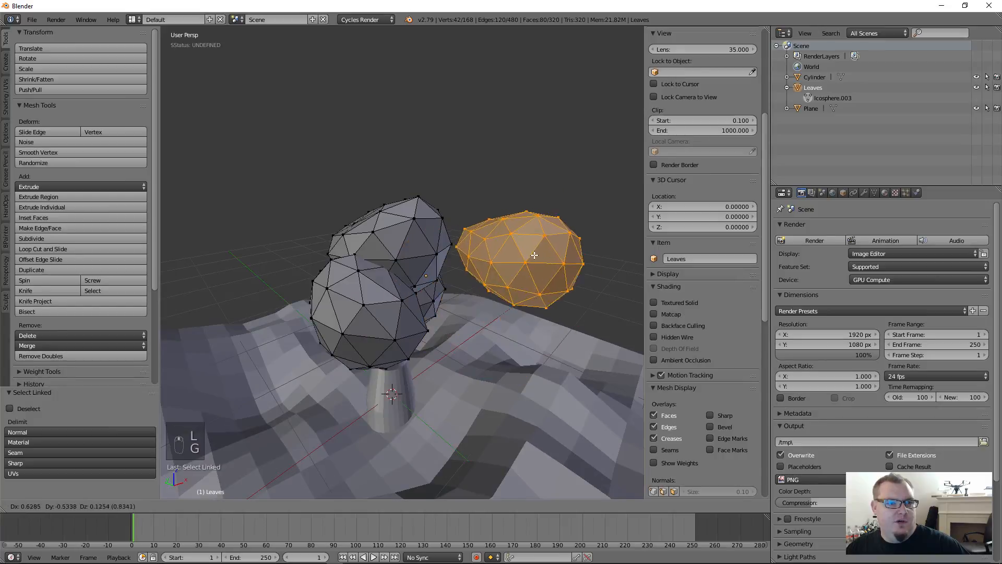
click(407, 310)
- Clear the selection and try to move the large linked clump that surrounds the top of the trunk
key(a)
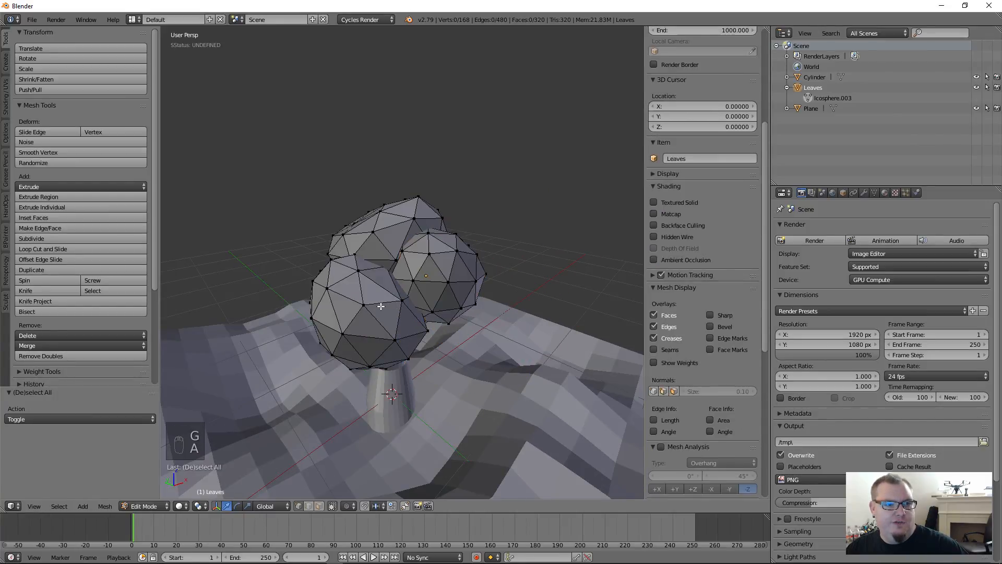
key(l)
key(g)
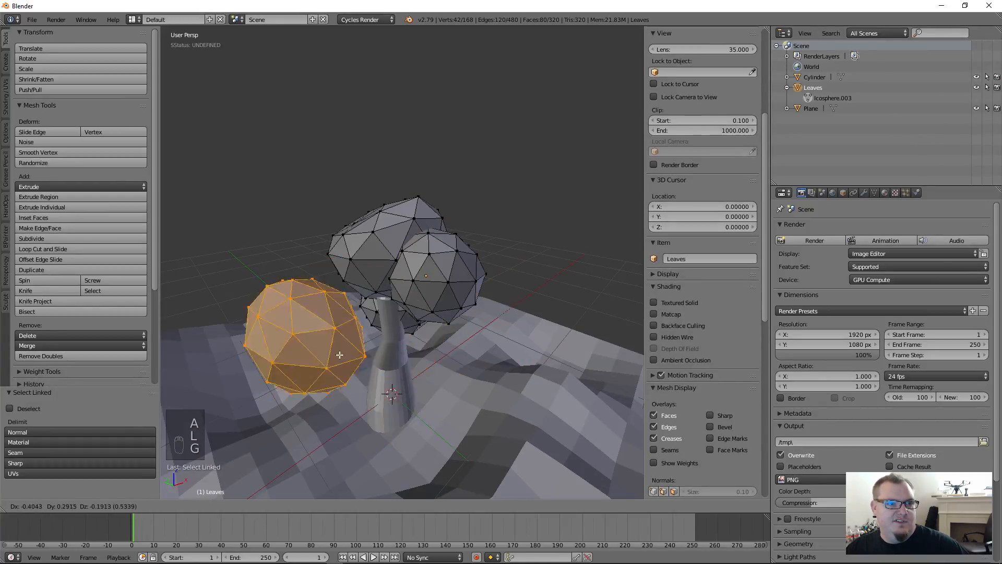
click(386, 305)
- Select only the uppermost linked clump of the Leaves mesh and try to move it
key(a)
key(l)
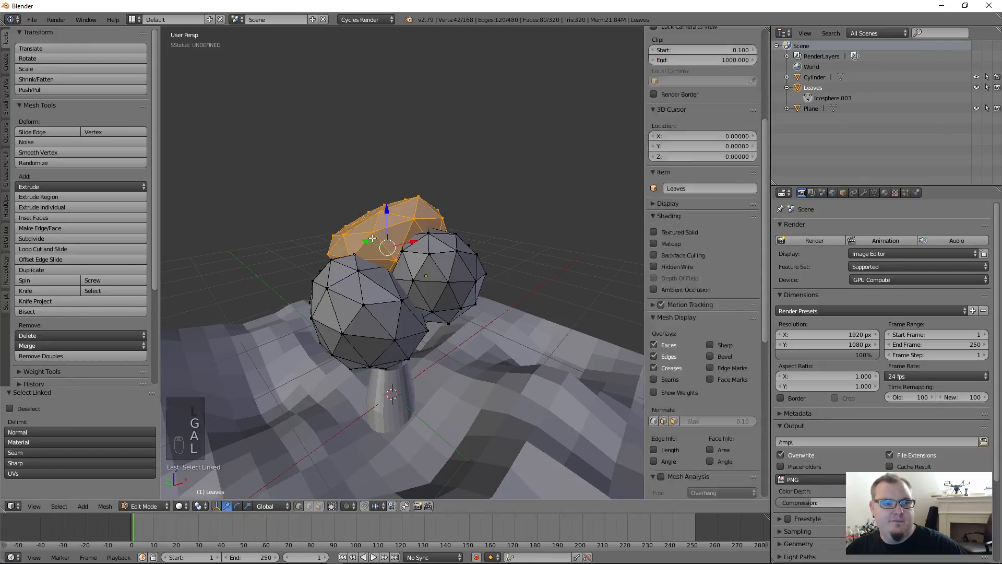
middle_drag(418, 229, 441, 261)
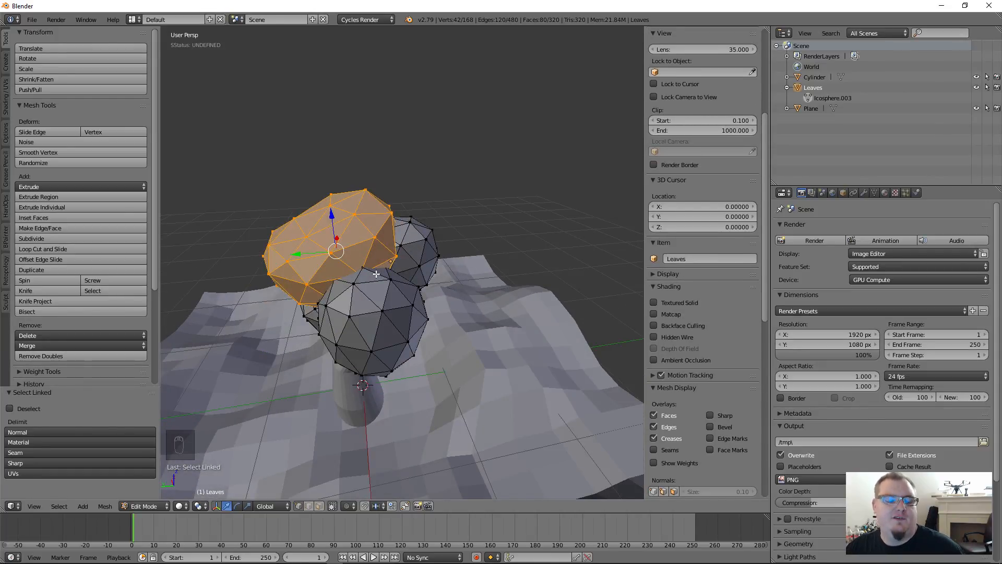
key(g)
right_click(347, 310)
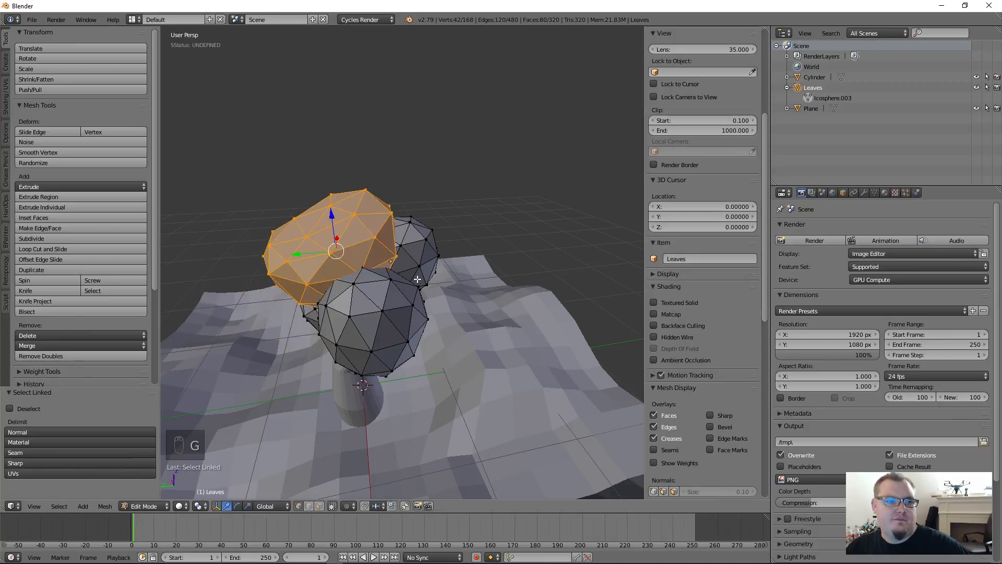
middle_drag(350, 315, 537, 241)
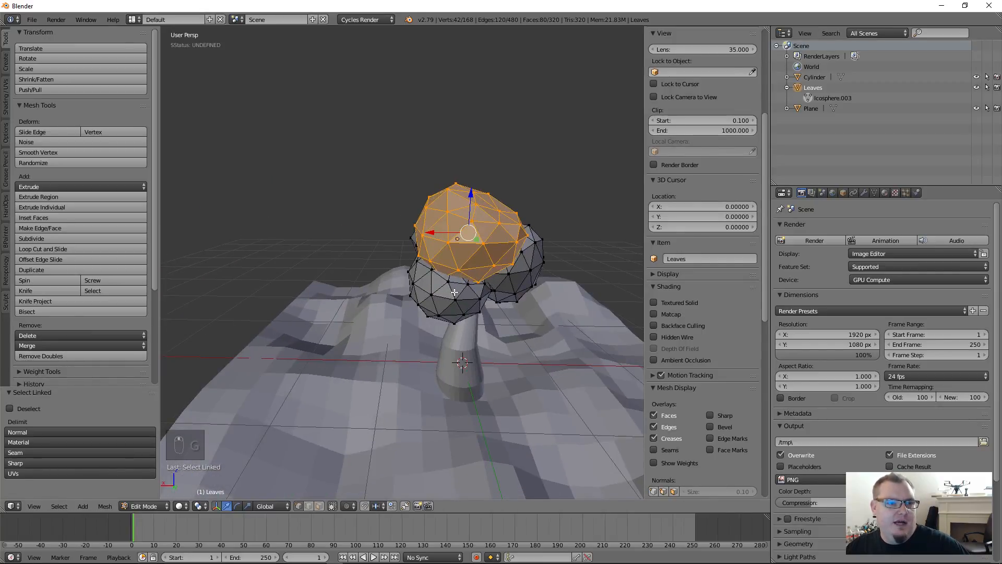
- Select only the lowest linked clump of the Leaves mesh and try to move it away from the tree
key(a)
key(l)
key(g)
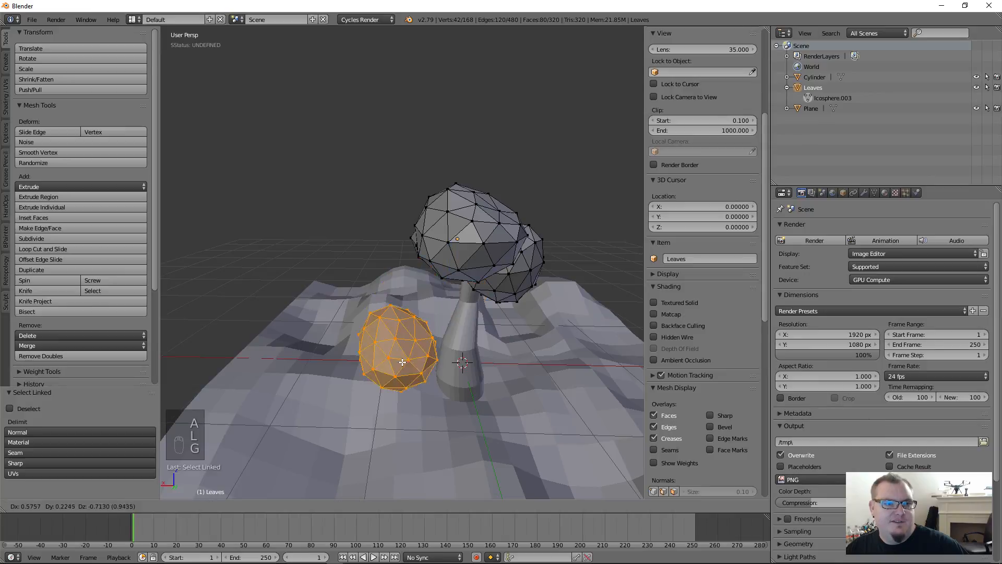
click(457, 319)
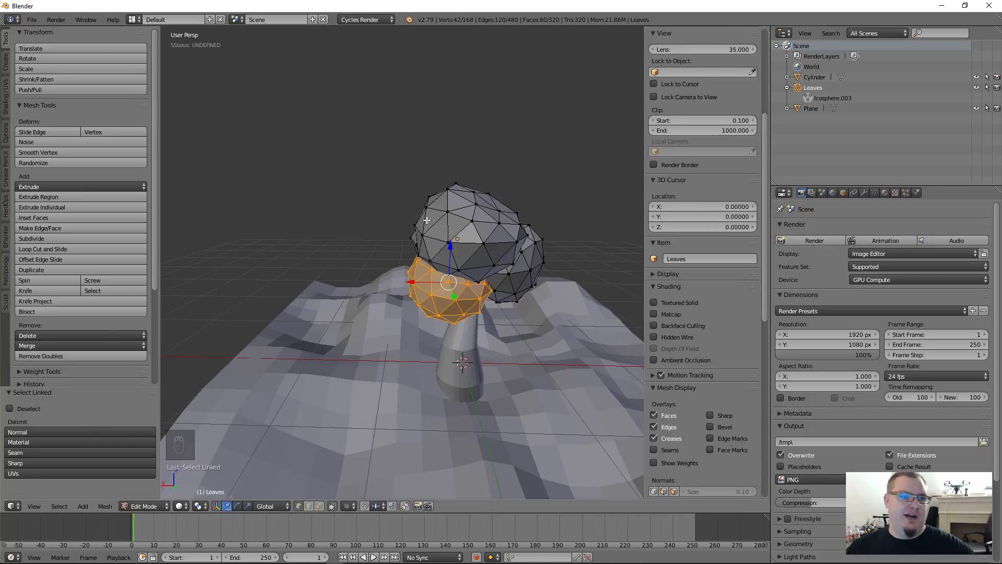
- Return to Object Mode with no mesh parts selected and try to move the joined Leaves object as a whole
key(a)
key(Tab)
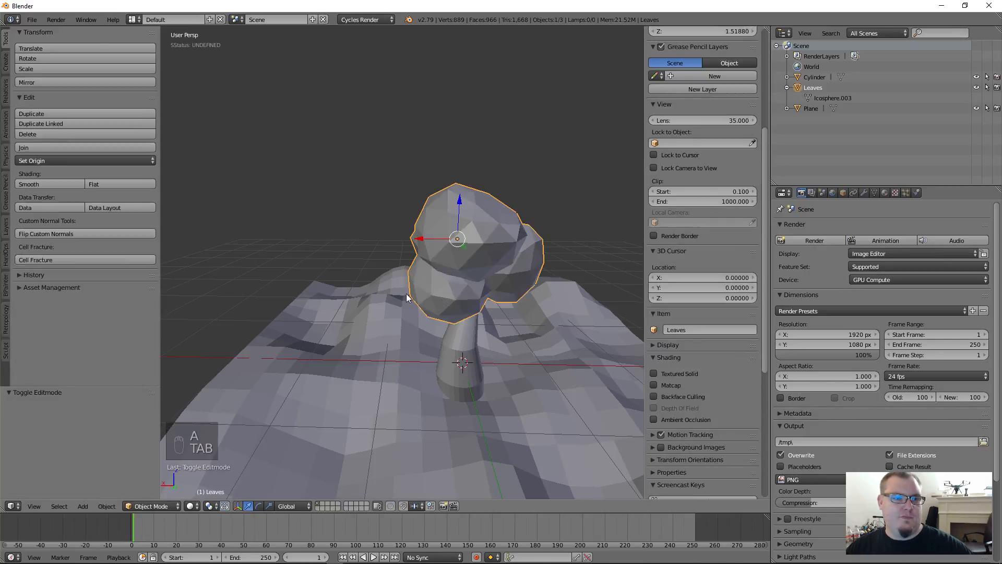
mouse_move(442, 260)
middle_down()
mouse_move(495, 285)
mouse_move(390, 240)
mouse_move(452, 255)
middle_up()
scroll(452, 255, up, 5)
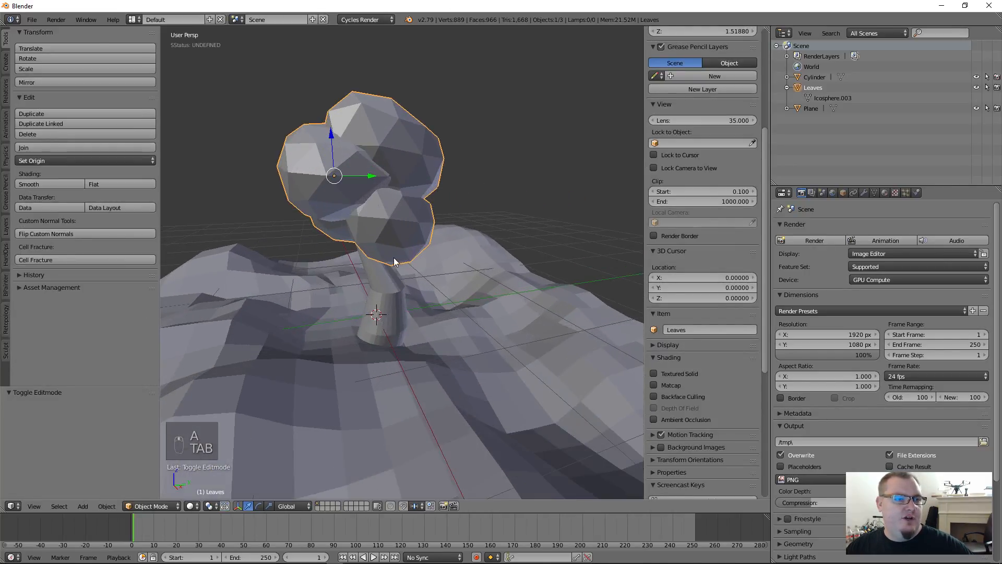
key(g)
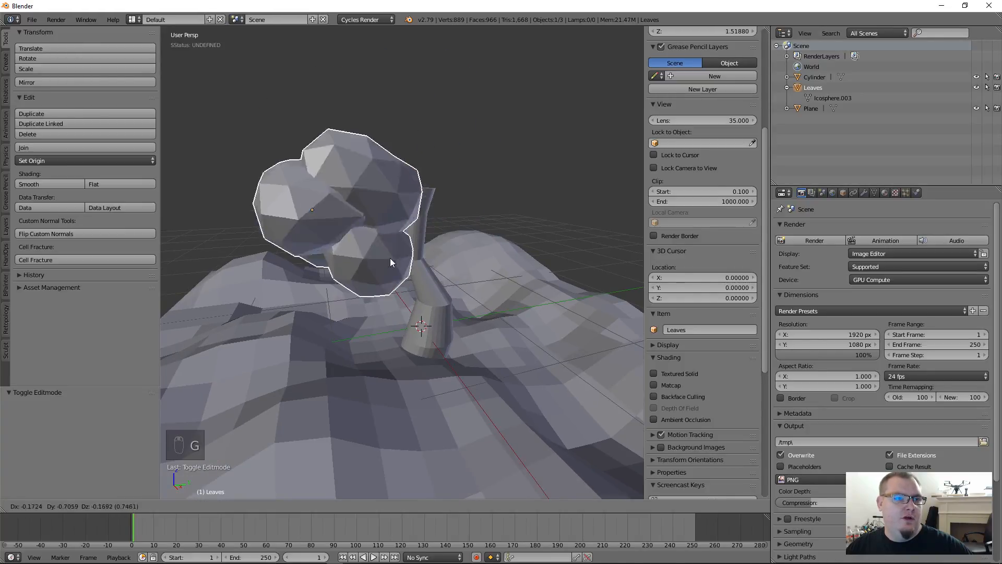
click(465, 205)
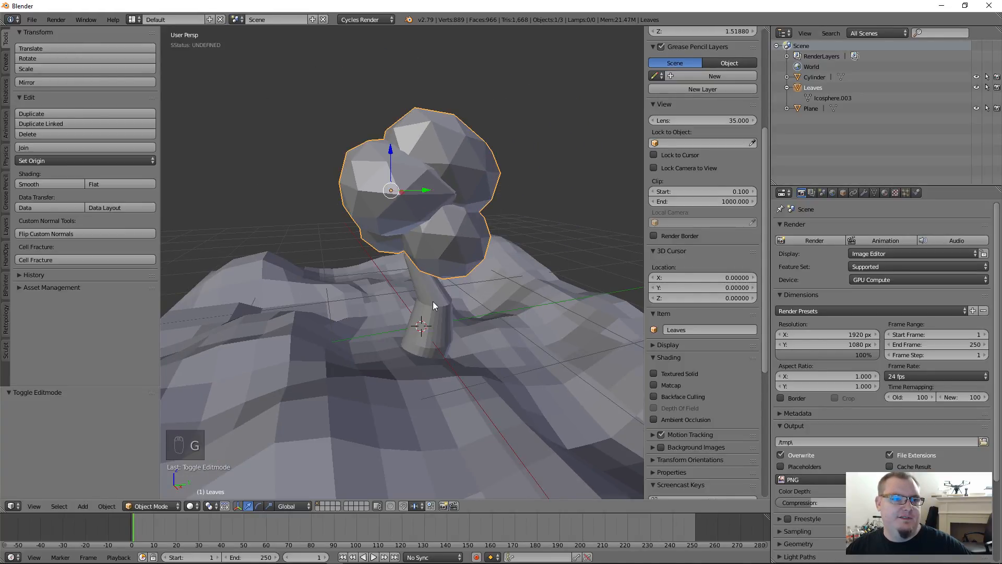
- Rename the tree's cylinder to Trunk and collapse the Leaves entry in the outliner
right_click(437, 334)
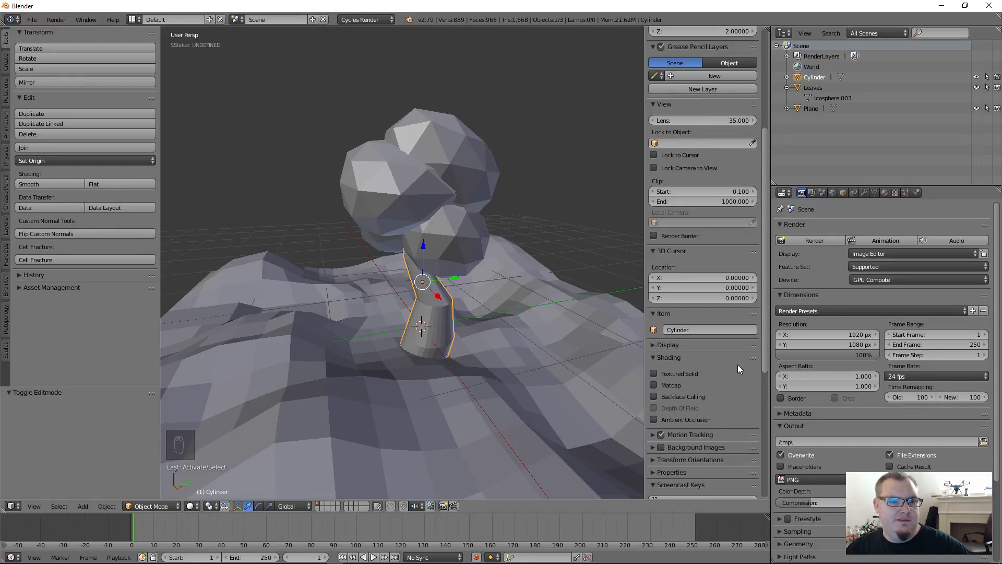
text(Trun)
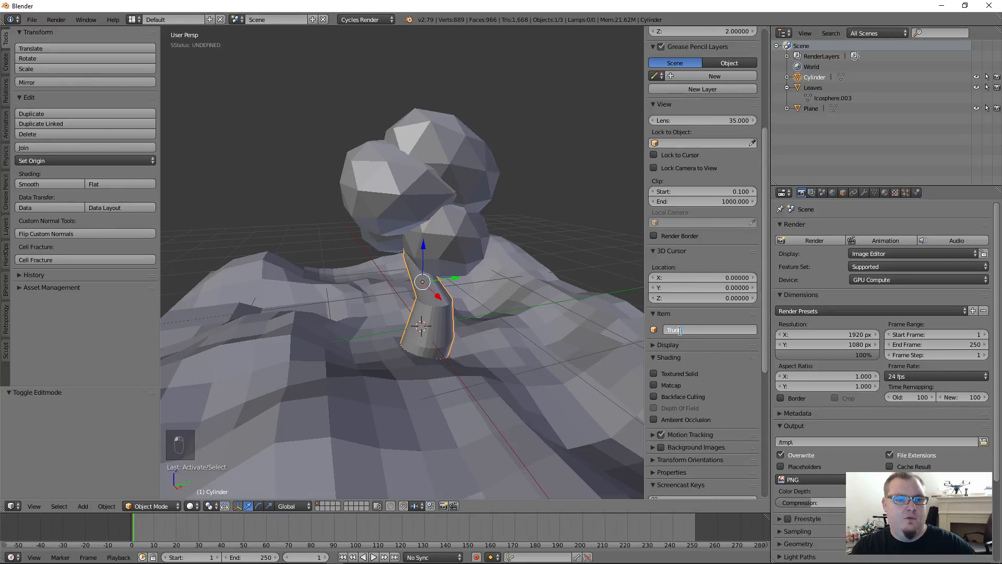
text(k)
key(Return)
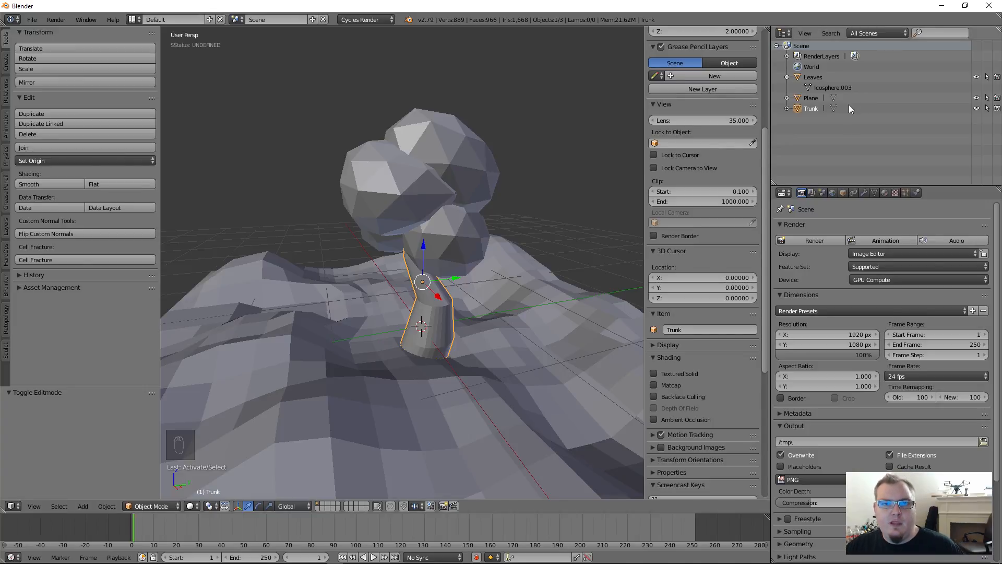
click(786, 77)
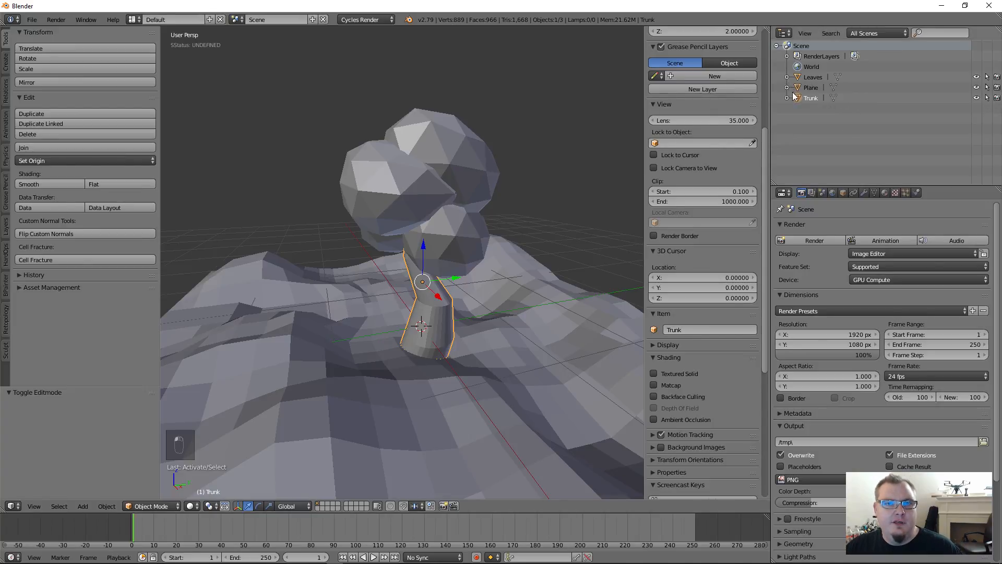
- Select the terrain plane and rename it to Ground
scroll(484, 315, down, 4)
right_click(521, 346)
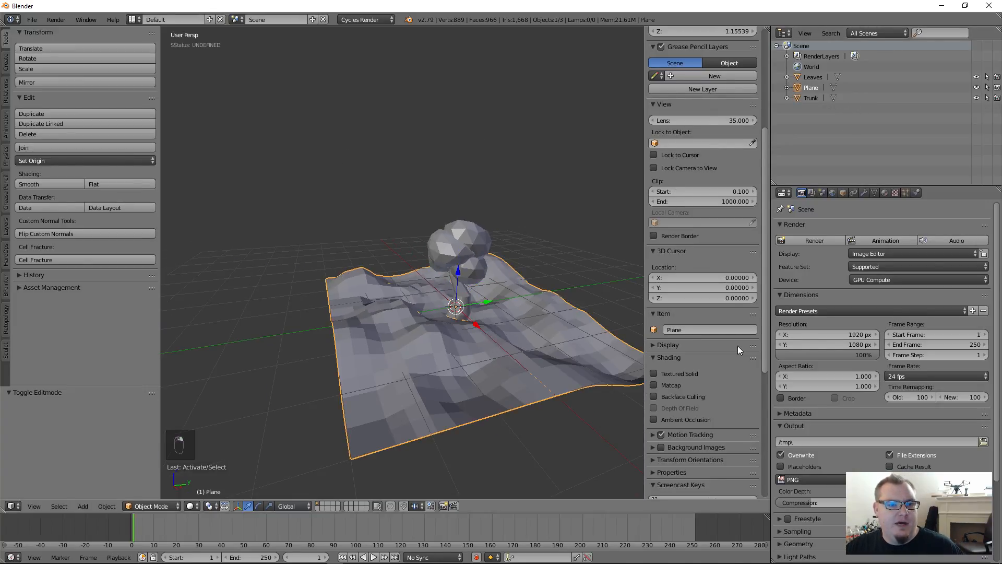
click(714, 330)
text(Groun)
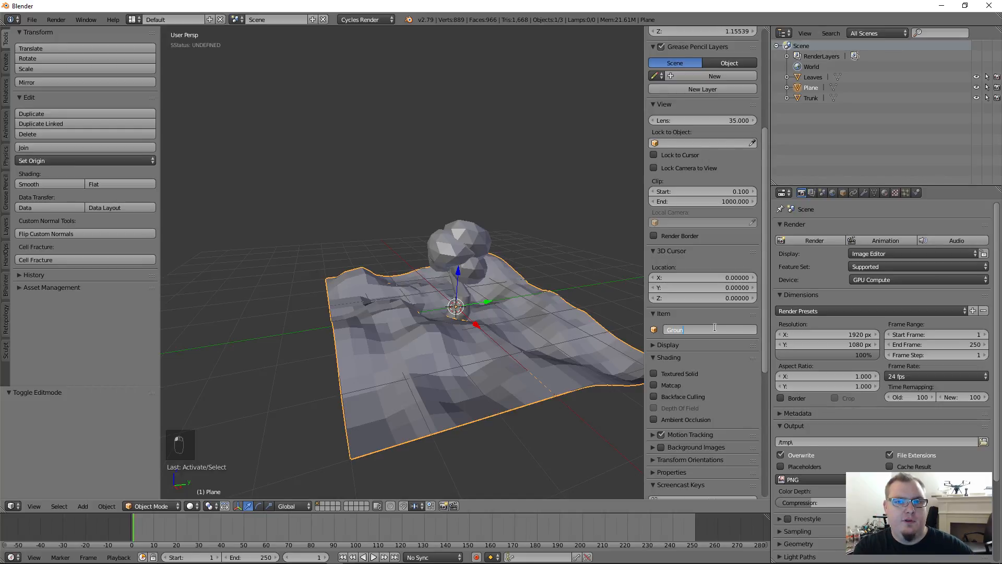
text(d)
key(Return)
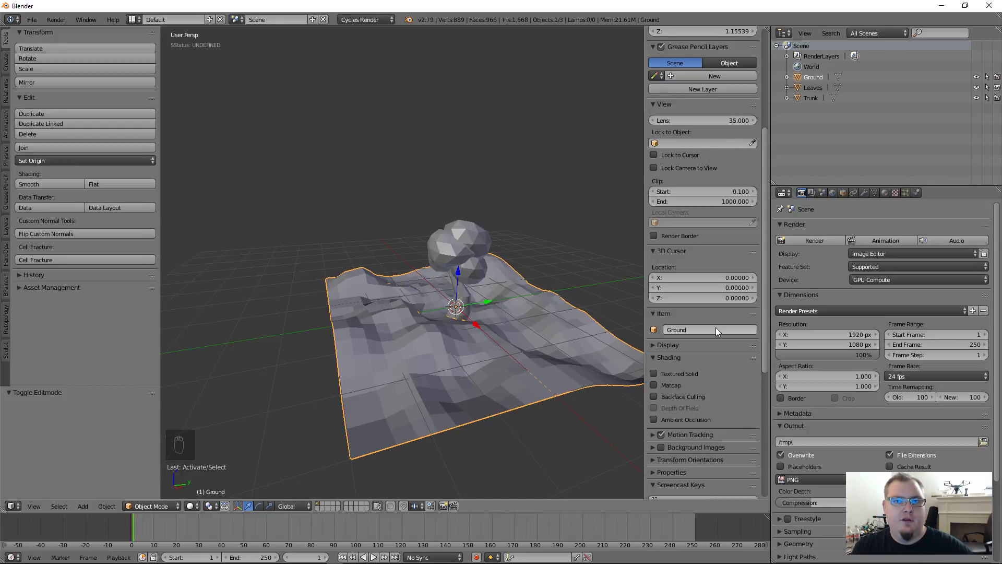
- Select Trunk and Leaves alternately to check that they are two separate objects
click(812, 97)
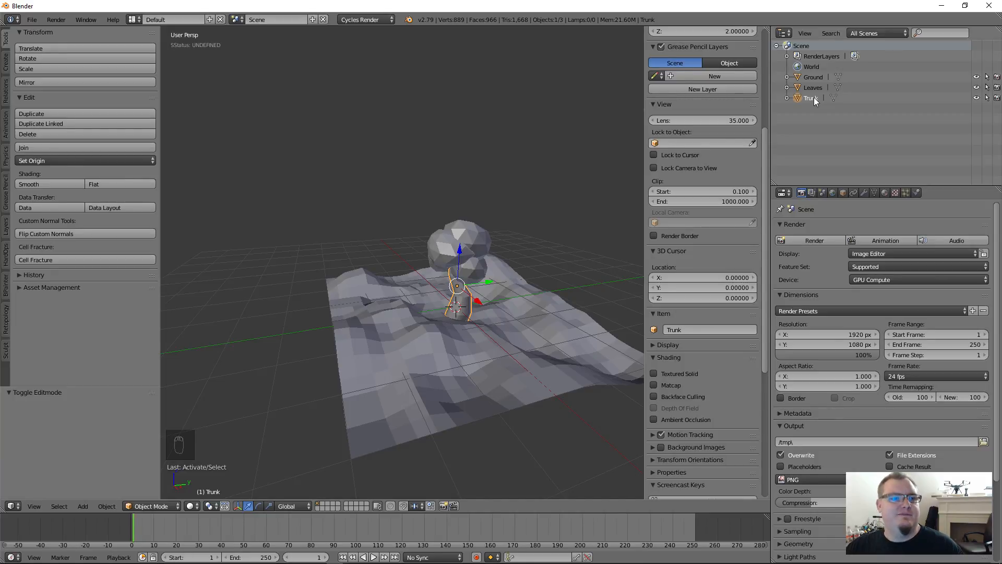
right_click(427, 247)
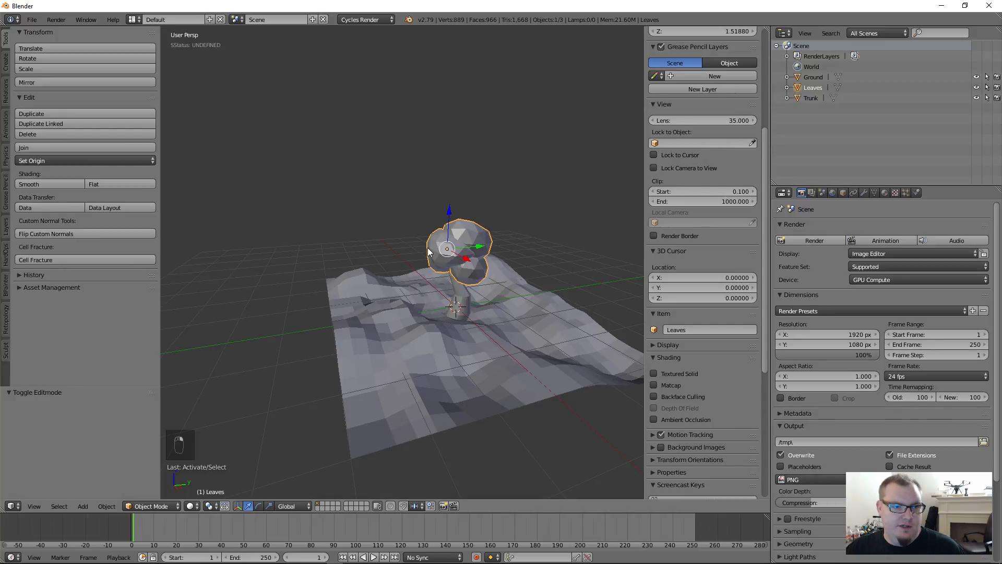
right_click(452, 311)
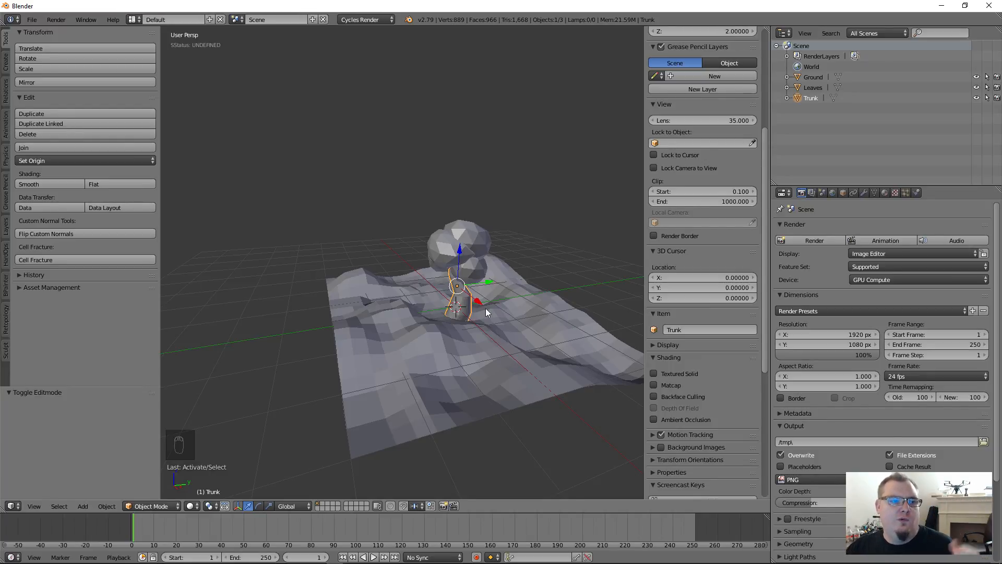
right_click(441, 242)
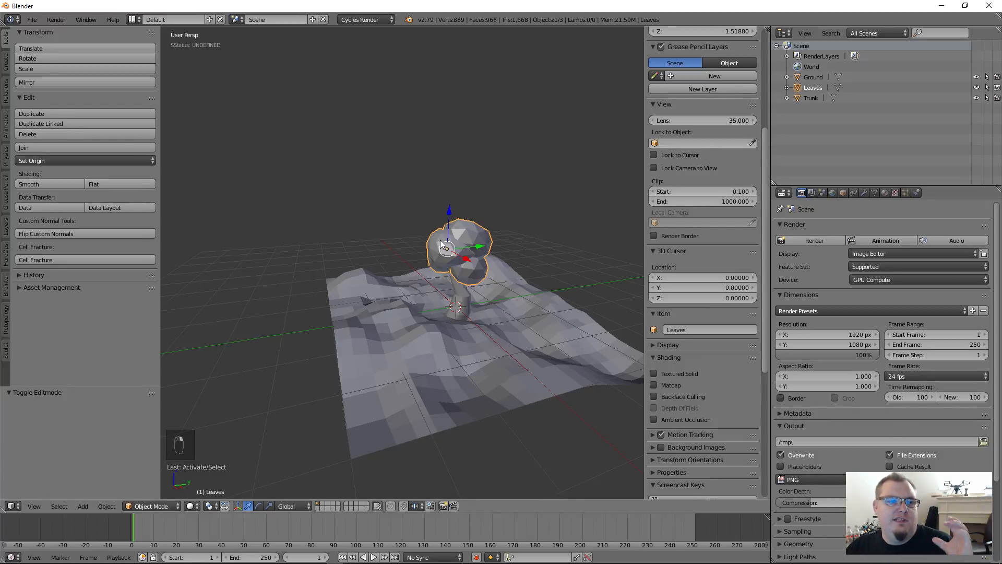
right_click(455, 310)
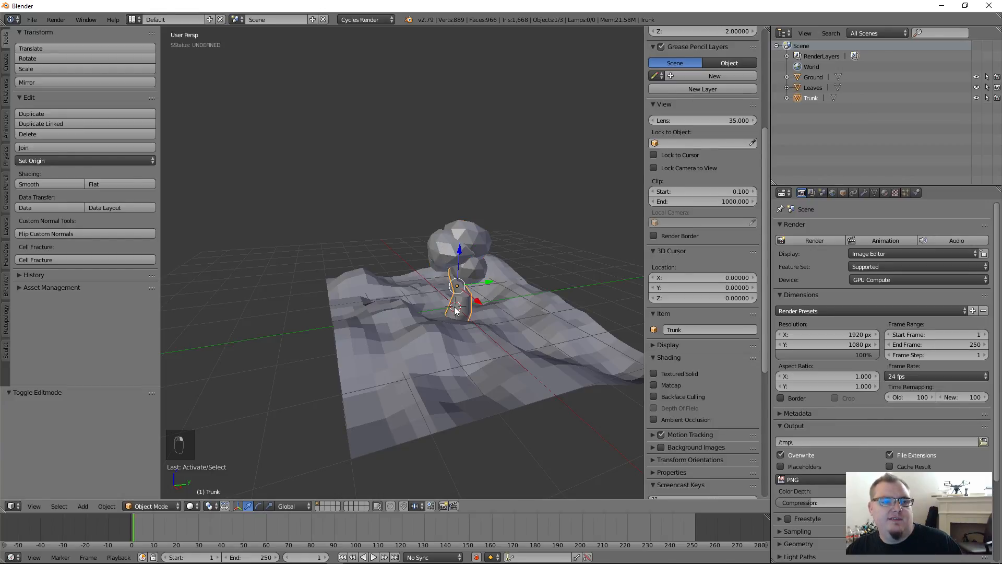
right_click(437, 247)
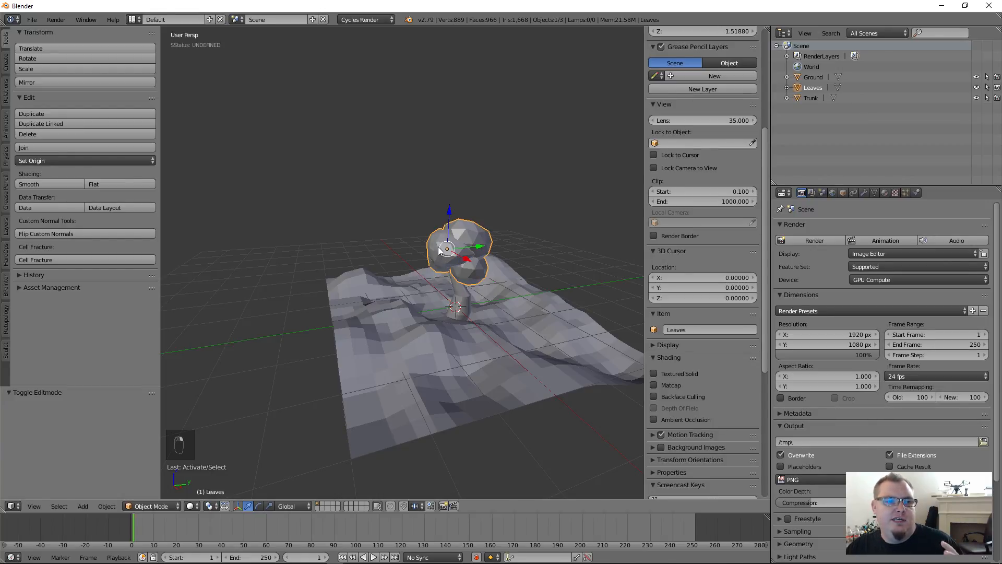
right_click(455, 312)
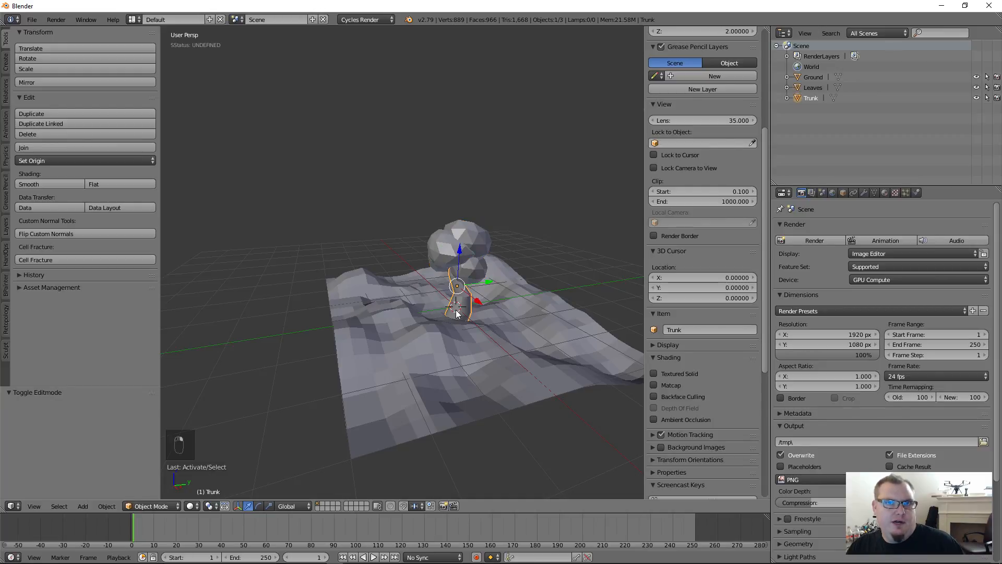
- Select Leaves, add Trunk last as the active object, and bring up the parenting options
right_click(452, 261)
key(KP_Decimal)
shift+middle_drag(438, 290, 476, 249)
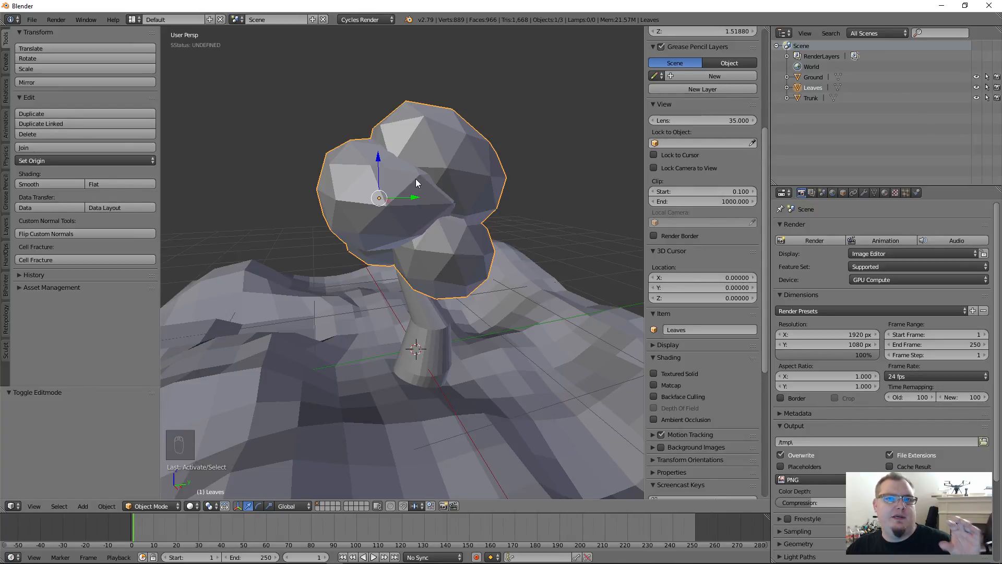
shift+right_click(429, 352)
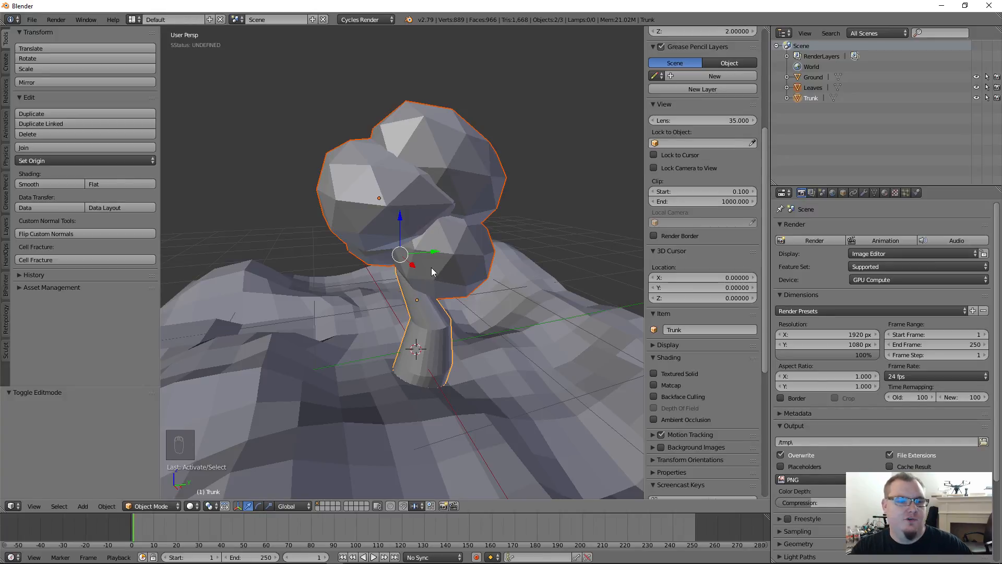
key(ctrl+p)
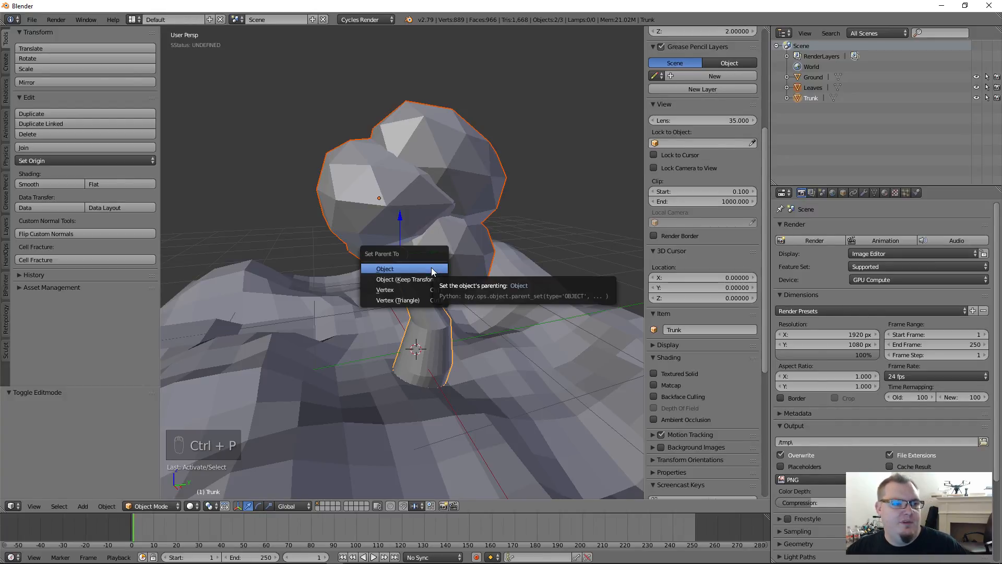
click(430, 270)
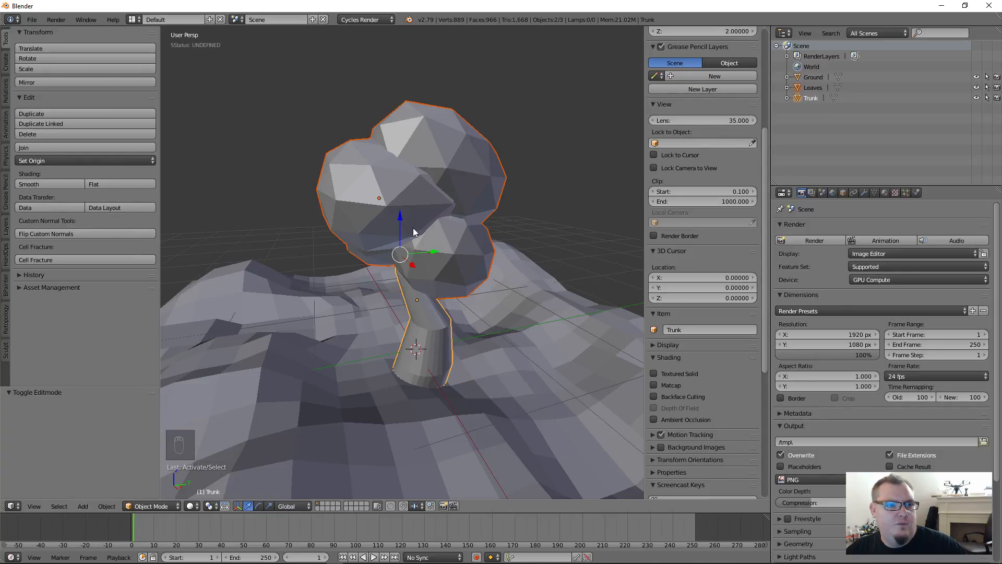
- Search the available operators for "parent" and look up the parenting commands among the object operations
key(space)
text(Separat)
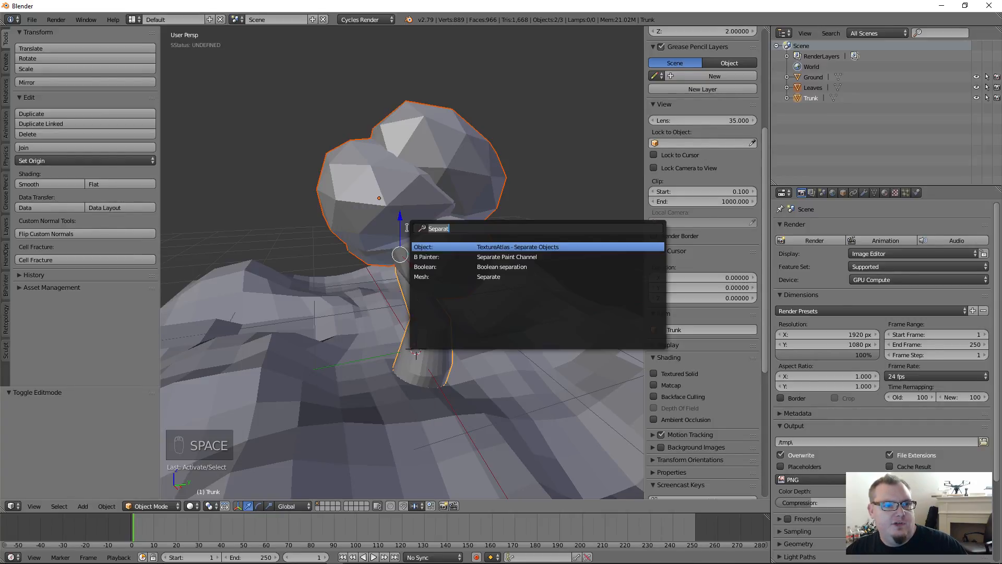
text(parent)
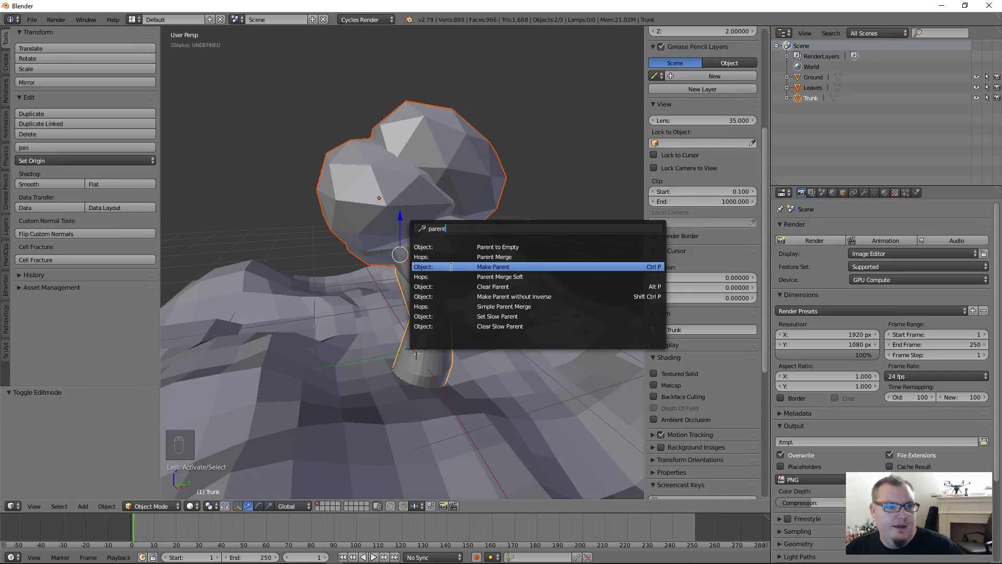
key(Escape)
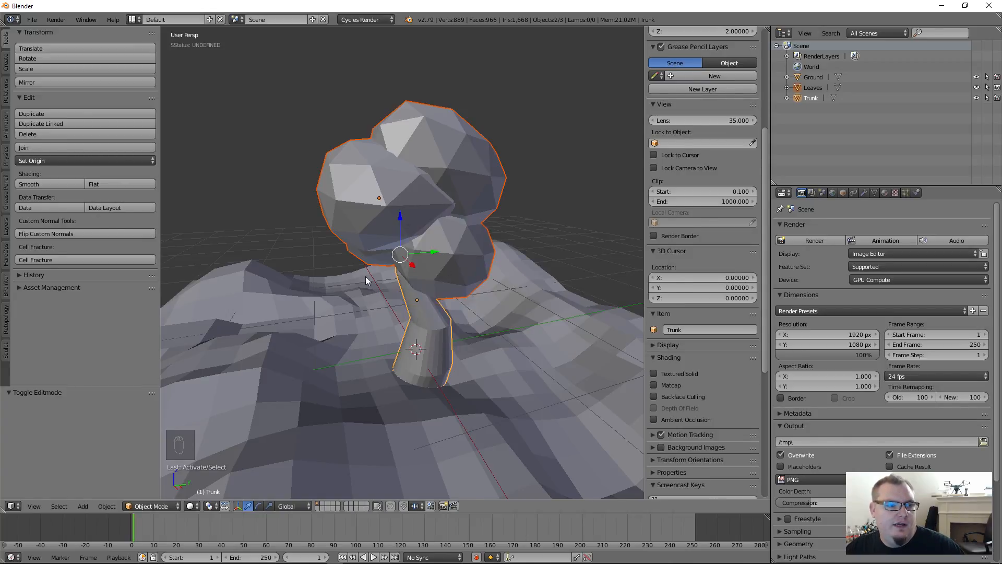
click(107, 506)
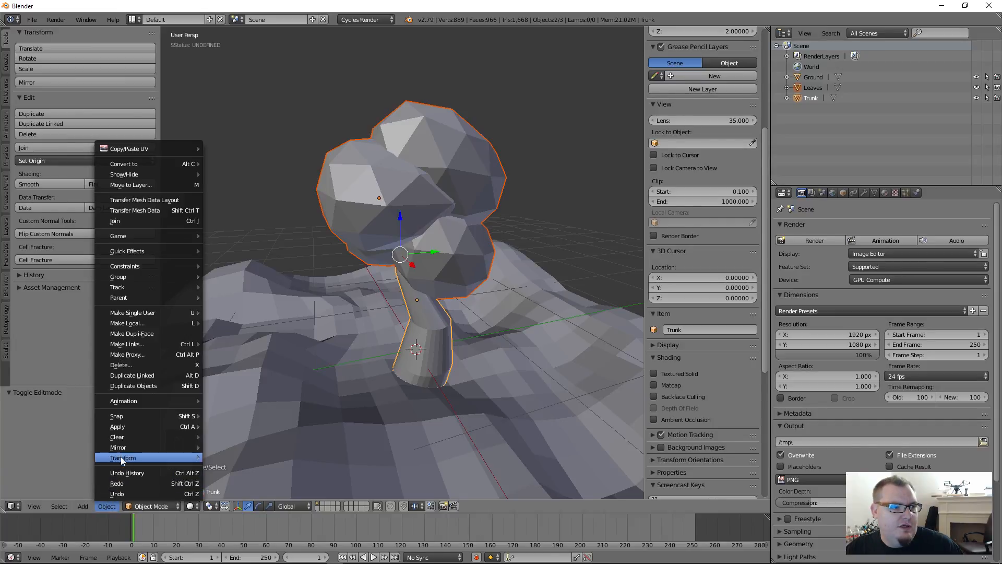
- Parent the Leaves to the Trunk using the Object parent type and expand the Trunk's hierarchy
mouse_move(152, 314)
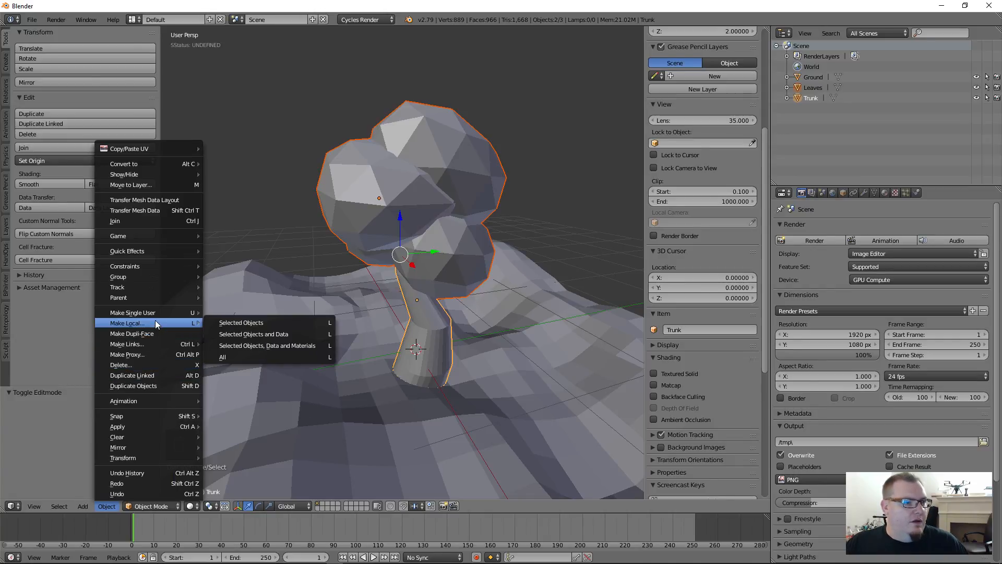
mouse_move(152, 286)
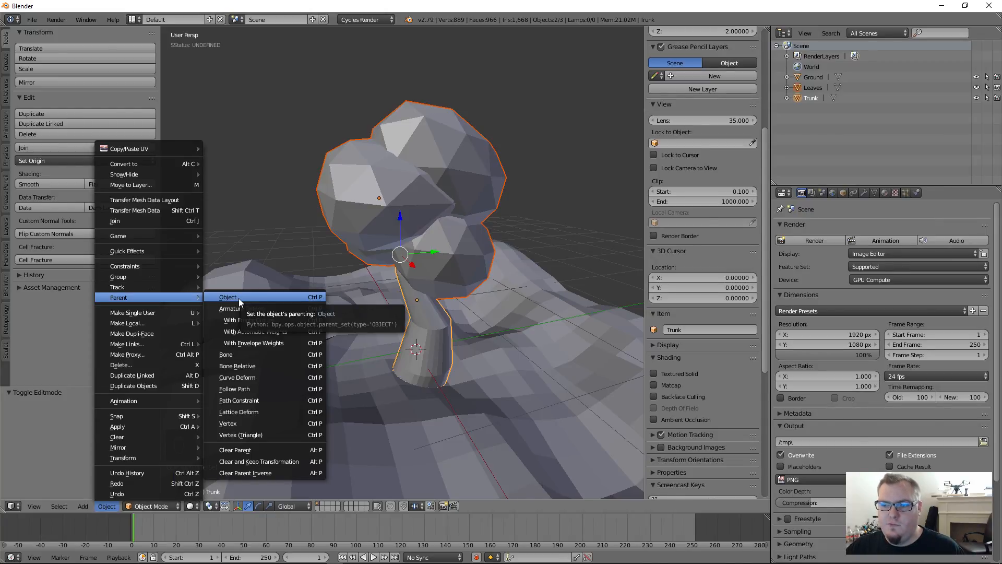
shift+right_click(409, 266)
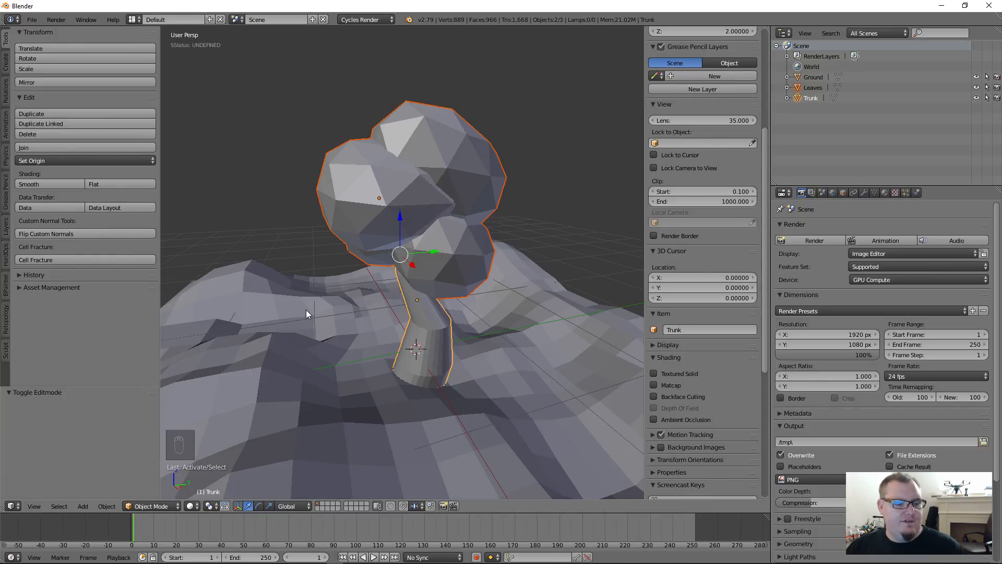
key(ctrl+p)
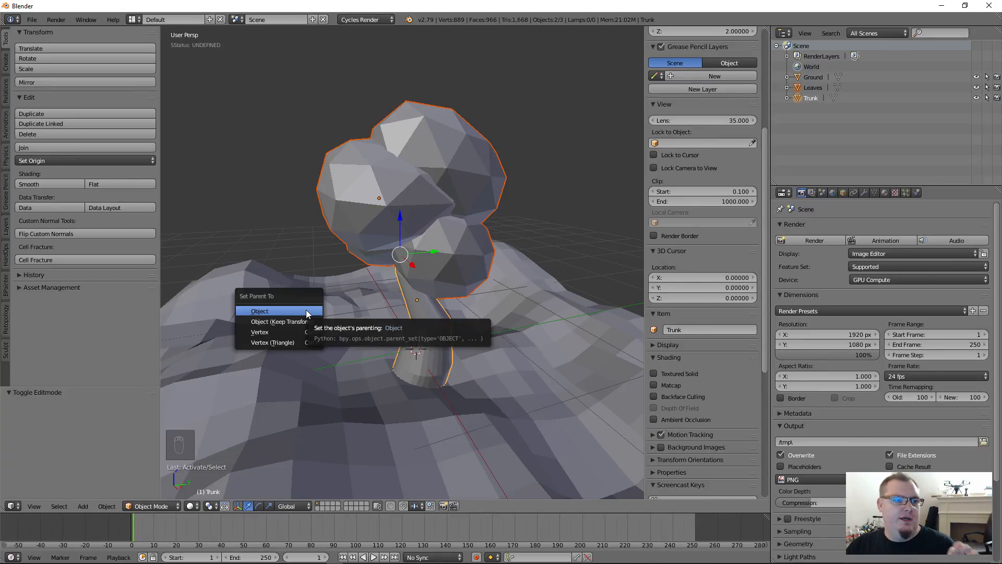
click(306, 311)
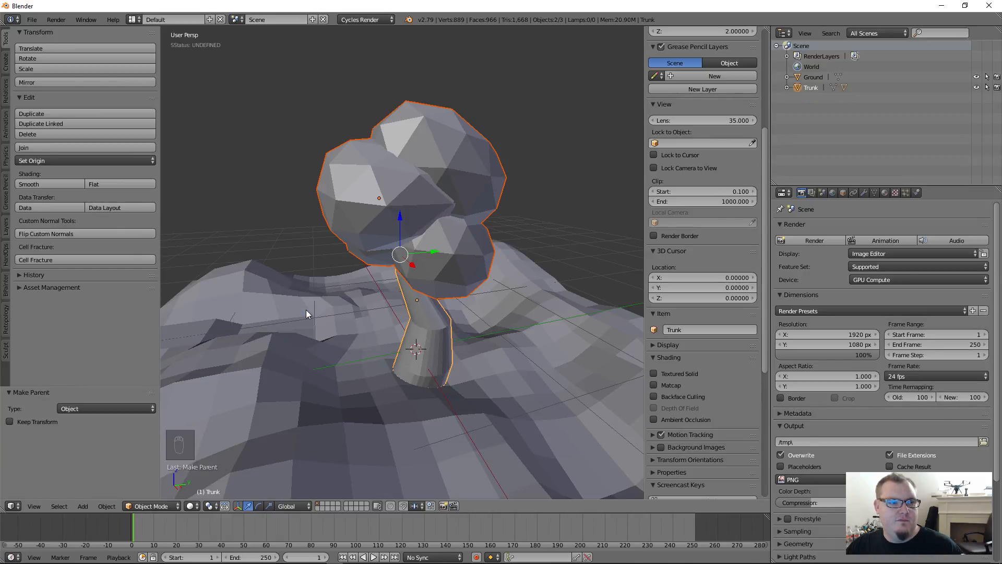
click(787, 87)
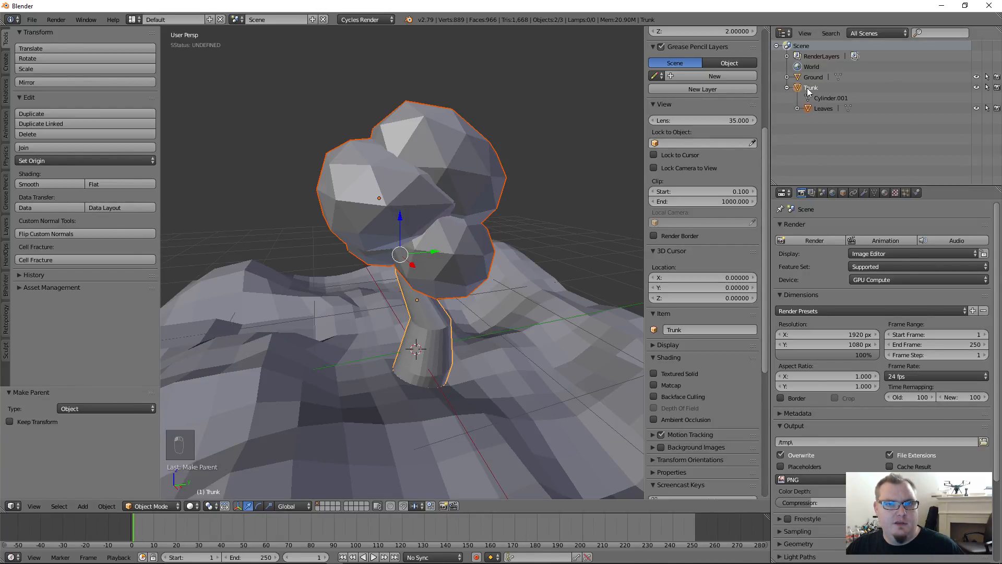
- Select only the Trunk and move it about 0.47 along Y and about -0.57 along X
click(811, 88)
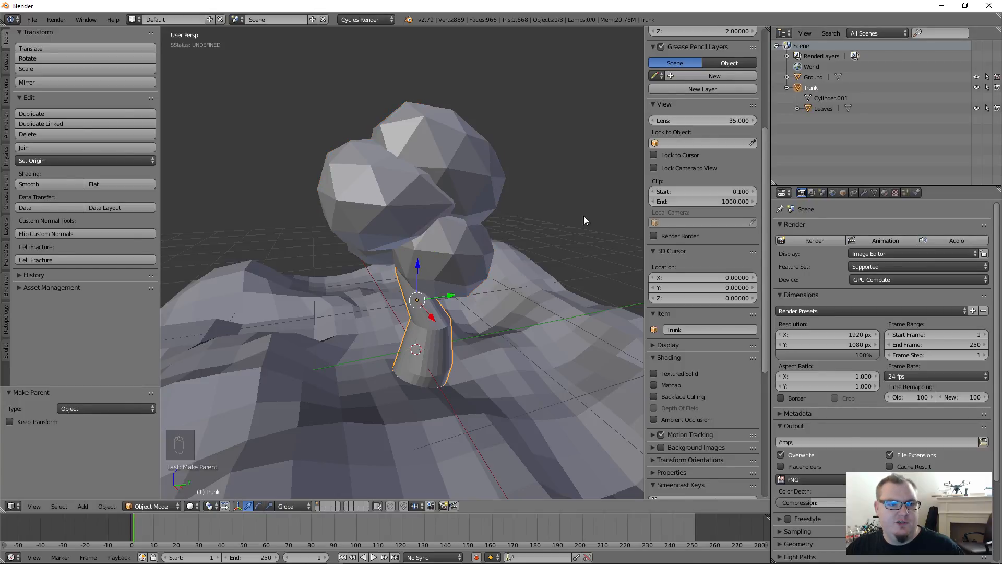
key(g)
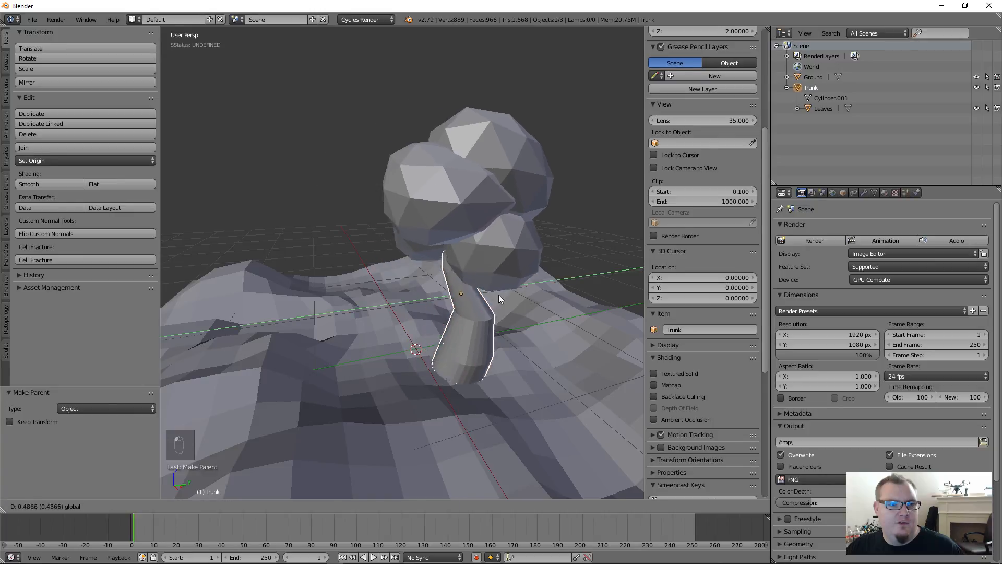
key(y)
click(470, 309)
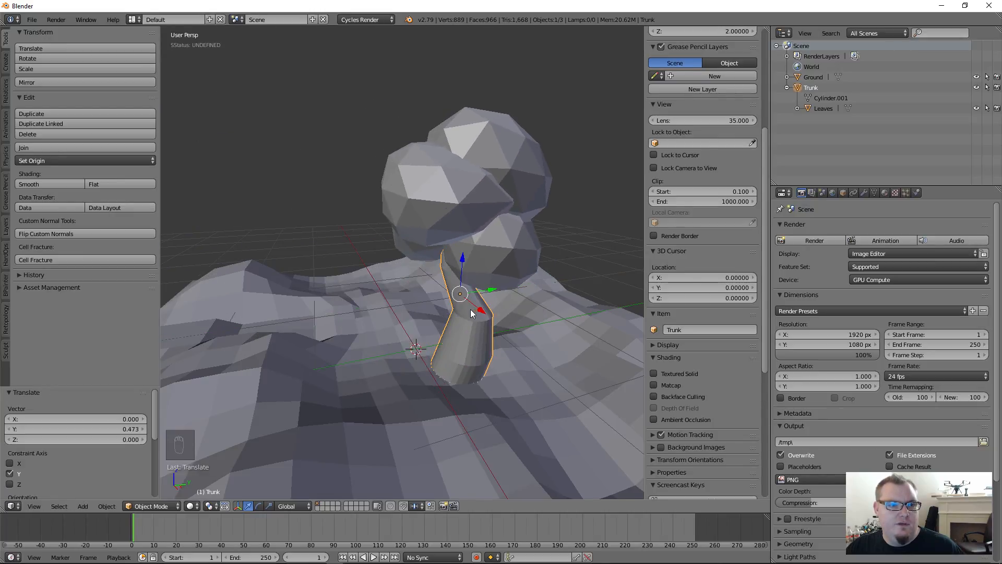
key(g)
key(x)
click(441, 311)
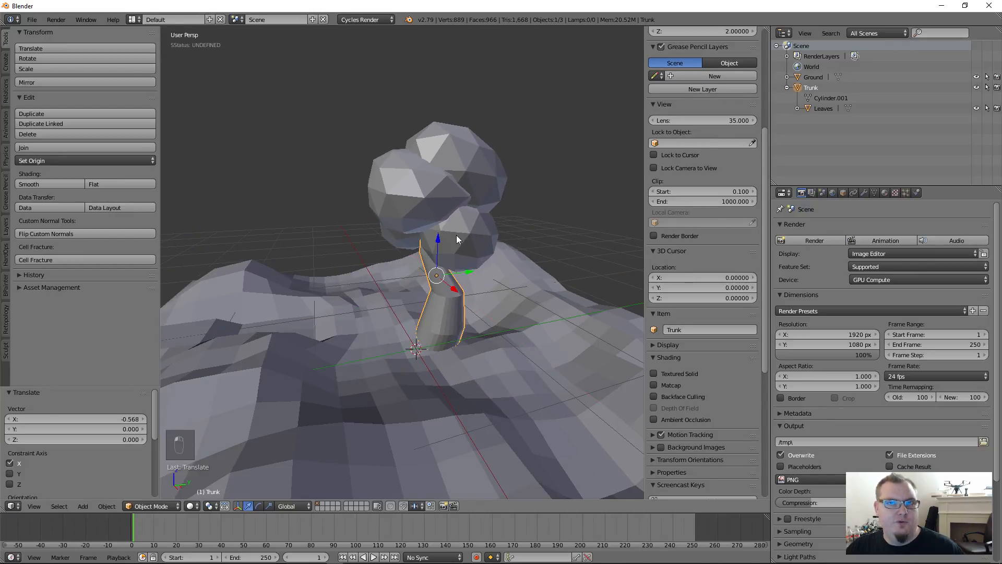
- Try moving the Leaves alone about 2.18 along Y, and undo that move
click(824, 108)
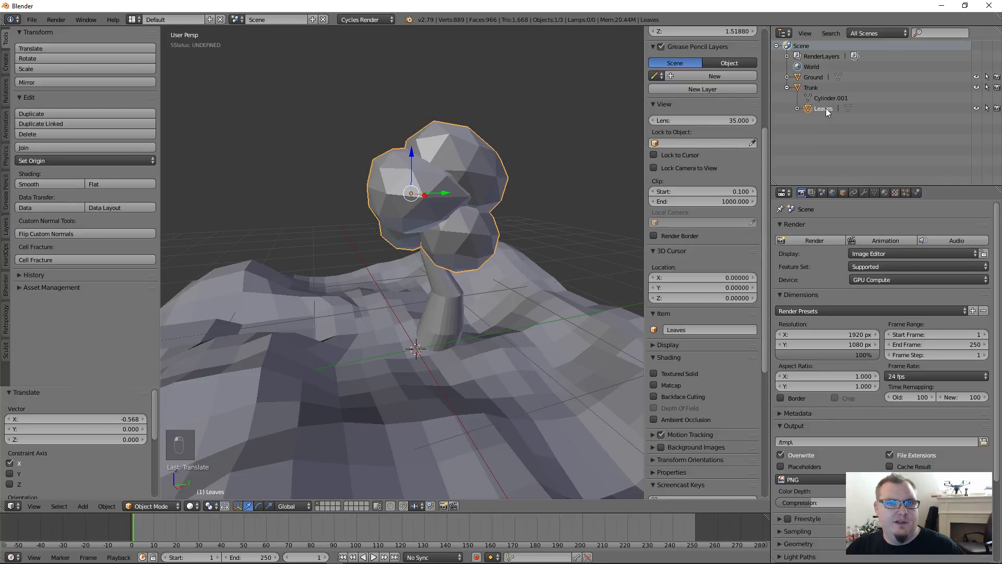
key(g)
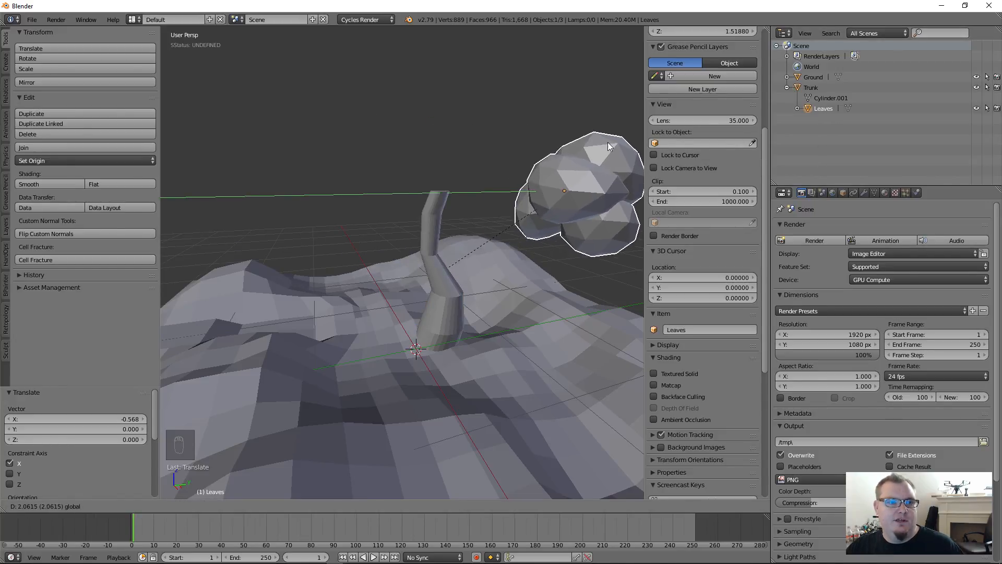
click(615, 143)
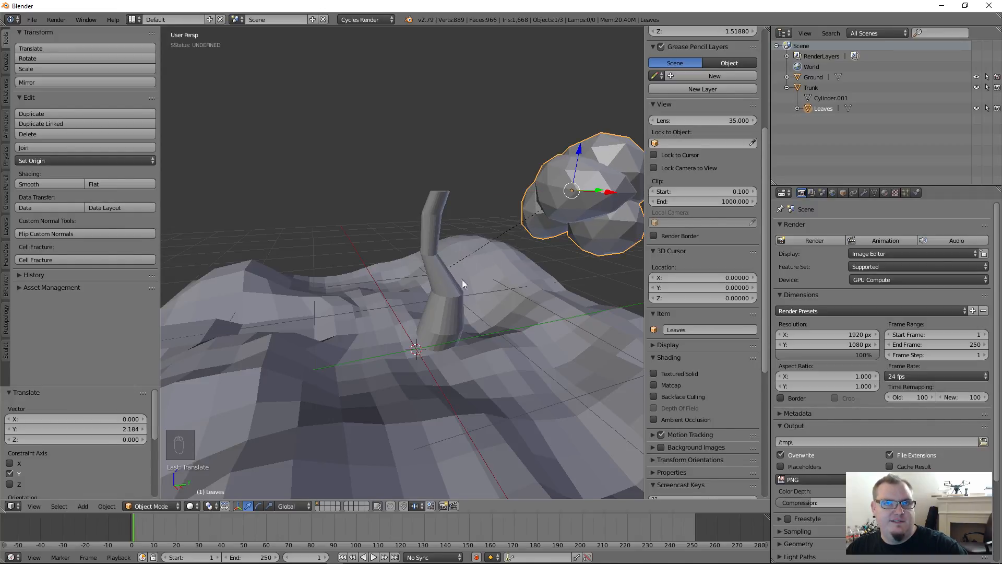
key(ctrl+z)
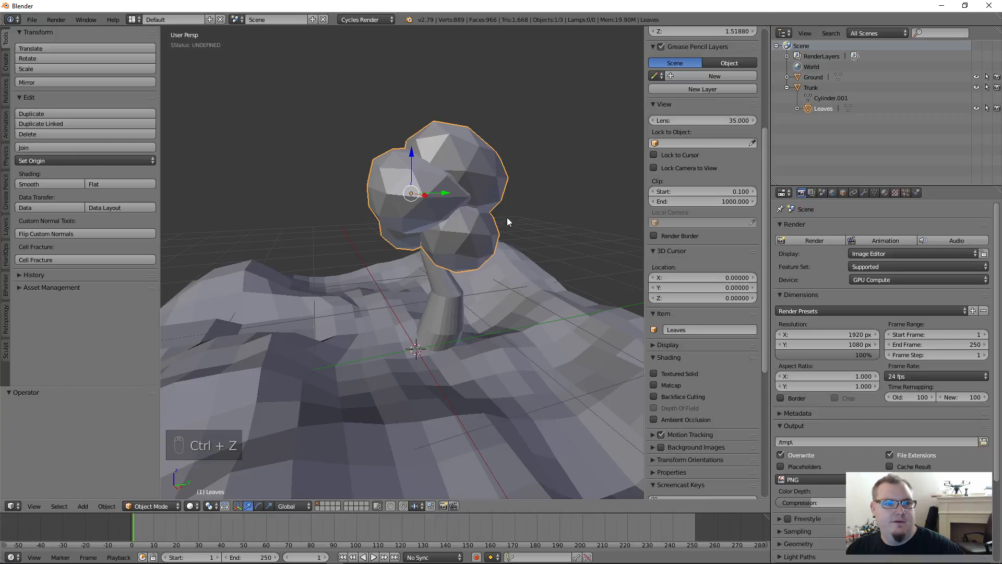
- Select the Trunk and shift it along X by about -0.14 and again by about 0.42
right_click(440, 293)
drag(453, 290, 446, 279)
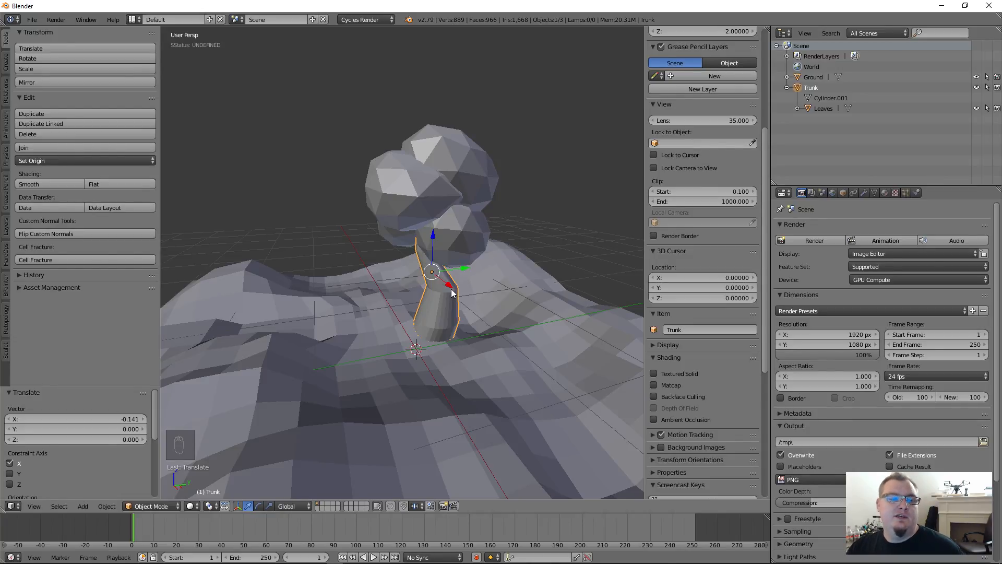
drag(449, 285, 457, 305)
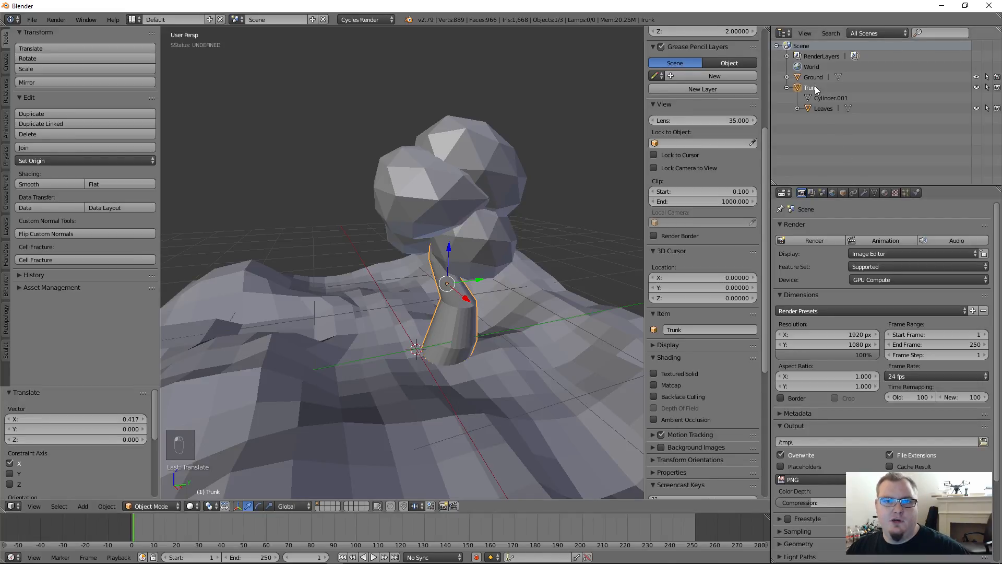
- Deselect all objects and add an Empty at the scene origin
click(827, 107)
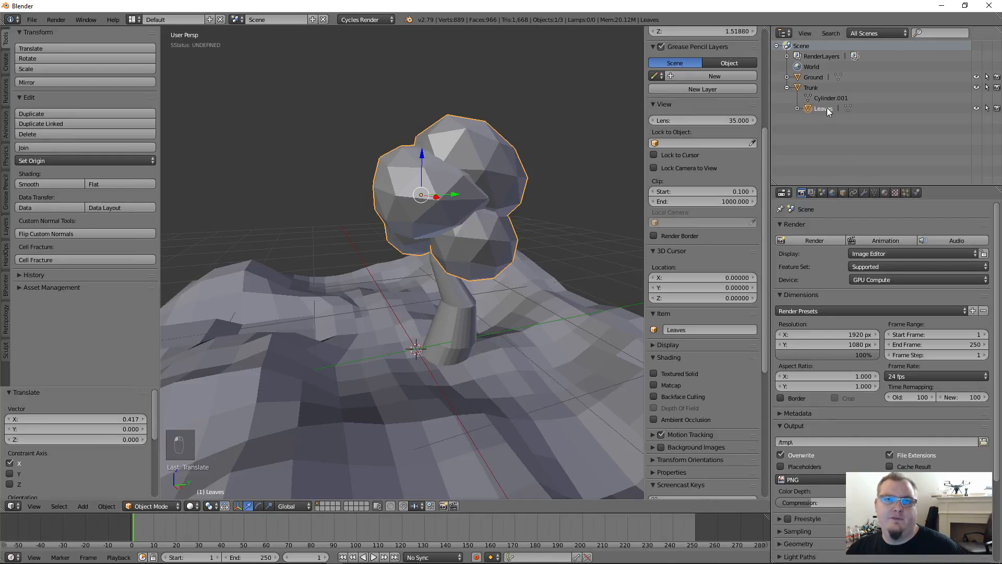
key(a)
middle_drag(465, 265, 455, 283)
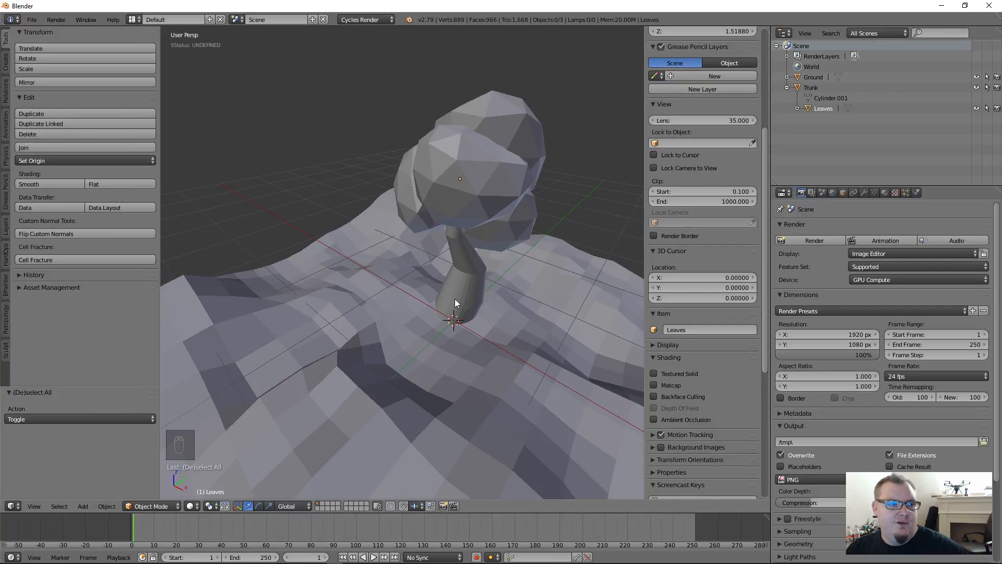
click(6, 63)
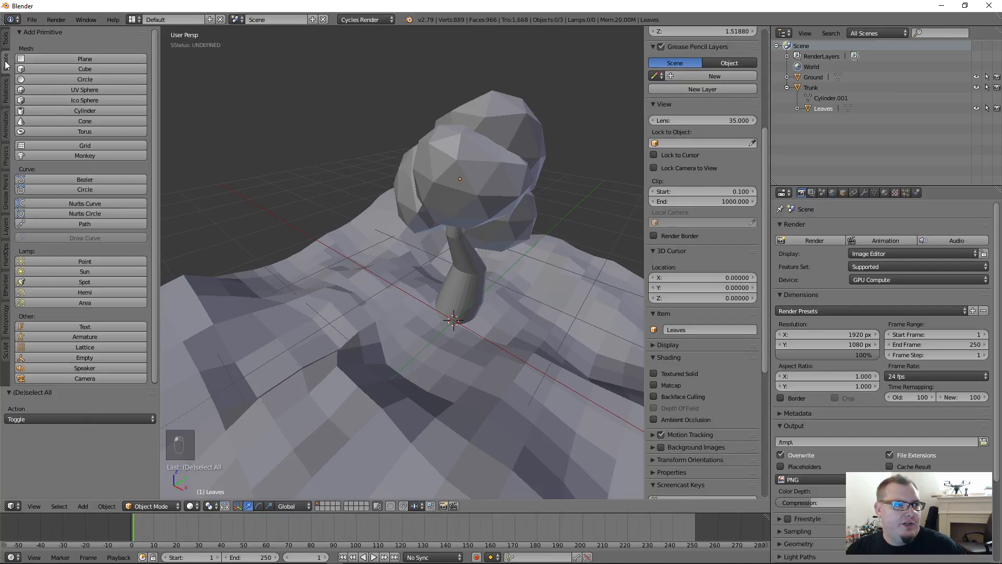
scroll(111, 269, down, 1)
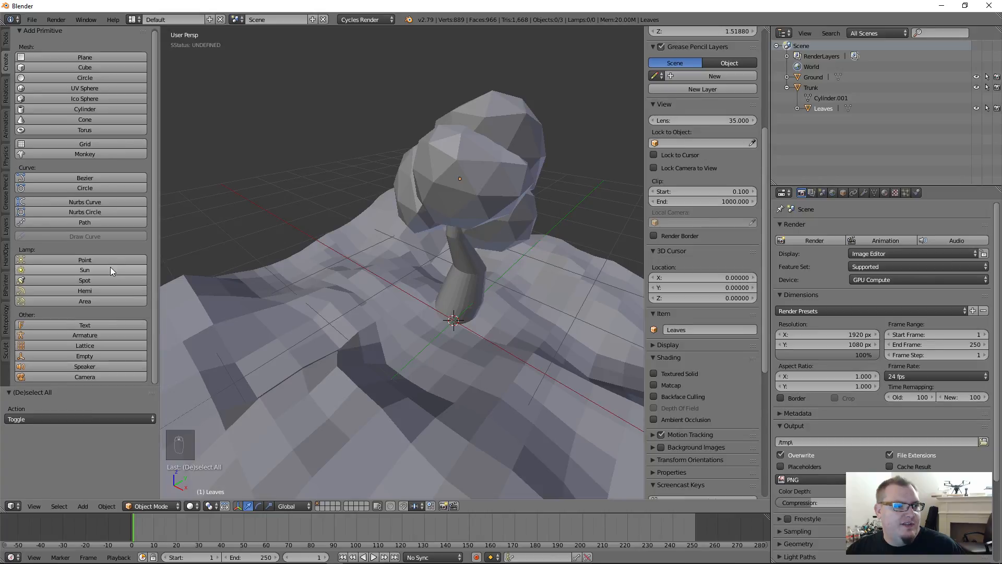
click(62, 356)
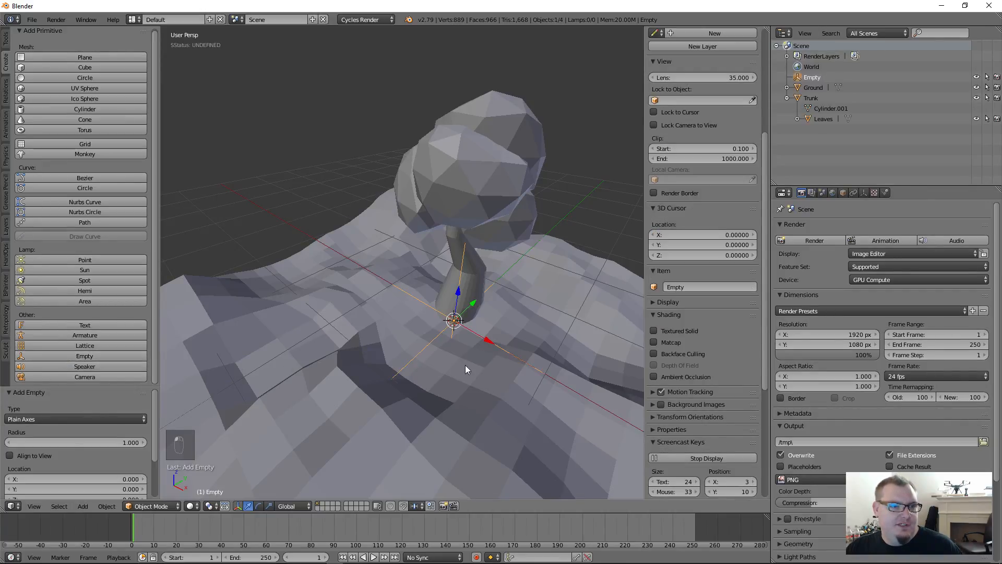
- Try the Arrows and Circle display types on the new Empty and view each shape
middle_drag(468, 346, 380, 337)
middle_drag(479, 323, 609, 282)
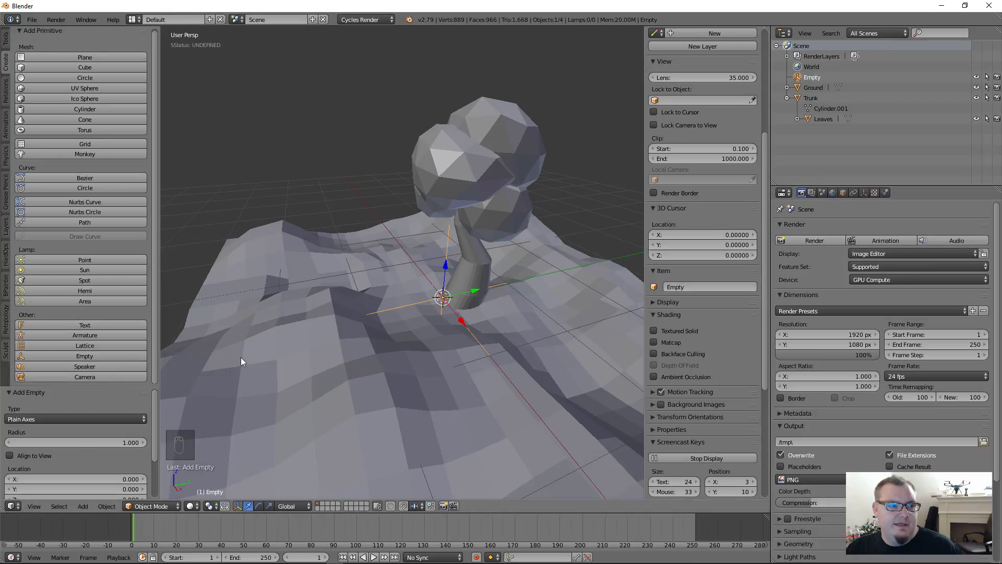
click(73, 419)
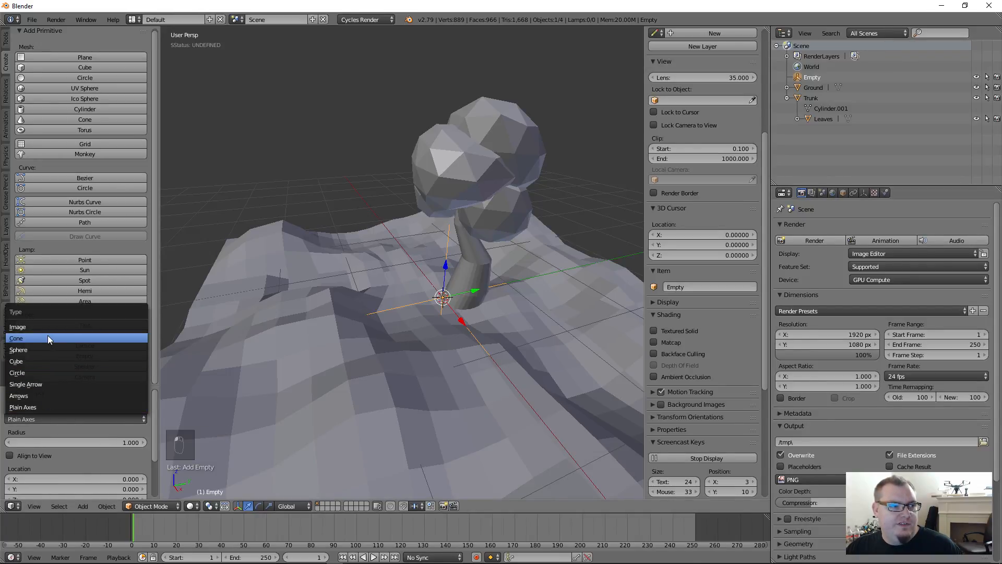
click(46, 397)
mouse_move(435, 328)
middle_down()
mouse_move(489, 345)
mouse_move(399, 308)
mouse_move(443, 315)
middle_up()
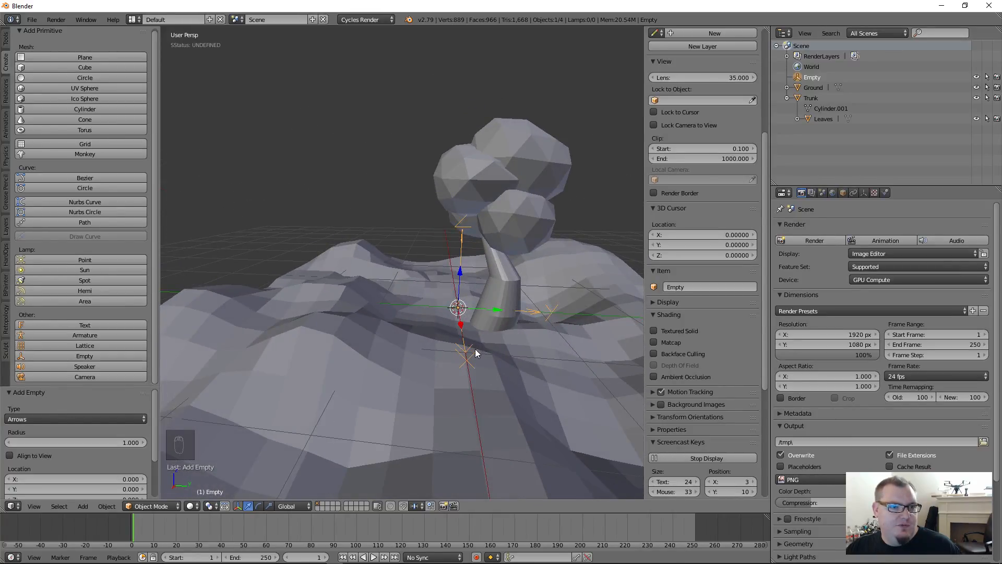
click(99, 417)
click(82, 372)
middle_drag(407, 325, 452, 336)
- Try the Cube and Sphere display types on the Empty and view each shape
click(64, 417)
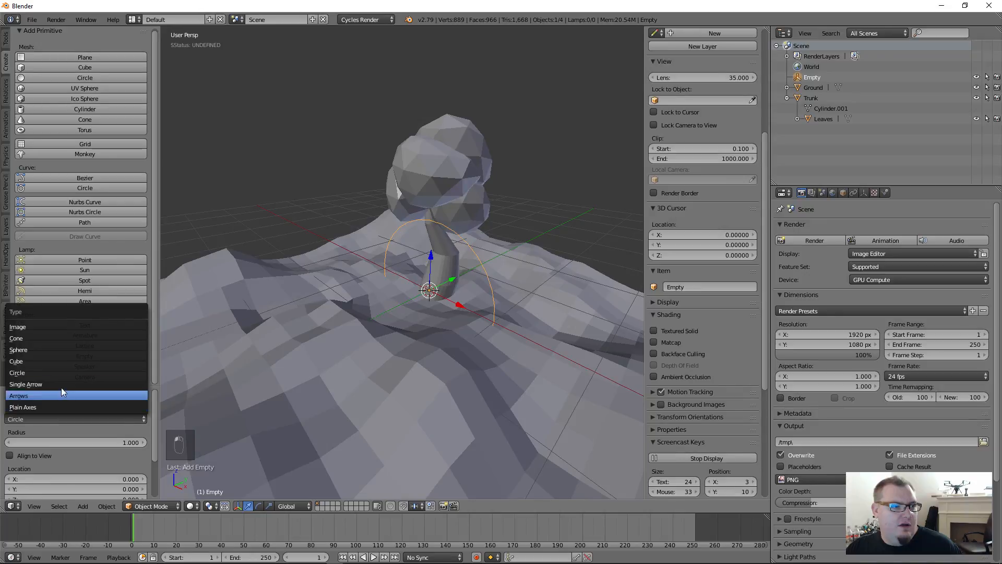
click(74, 362)
middle_drag(275, 336, 300, 325)
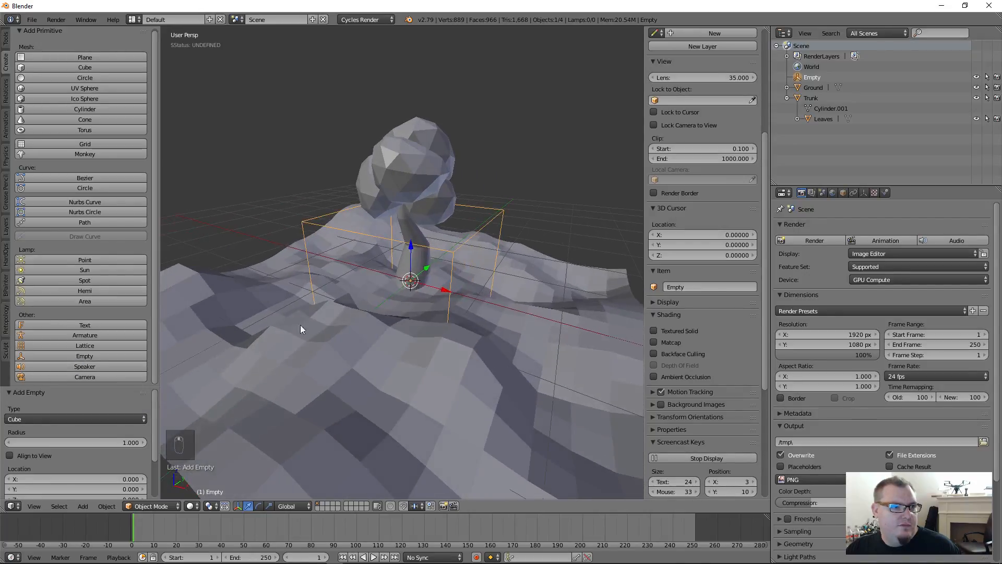
click(65, 420)
click(46, 350)
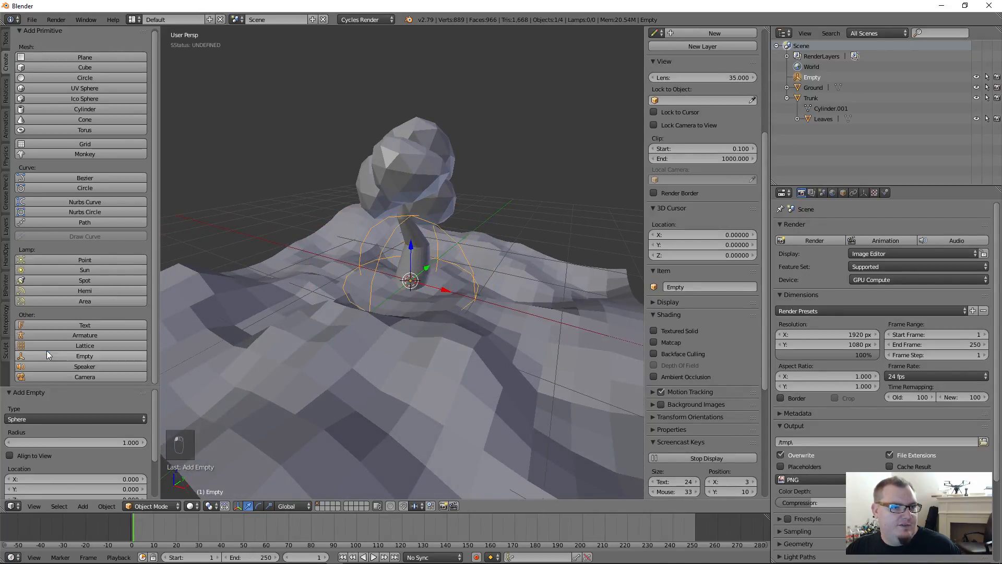
middle_drag(485, 320, 439, 349)
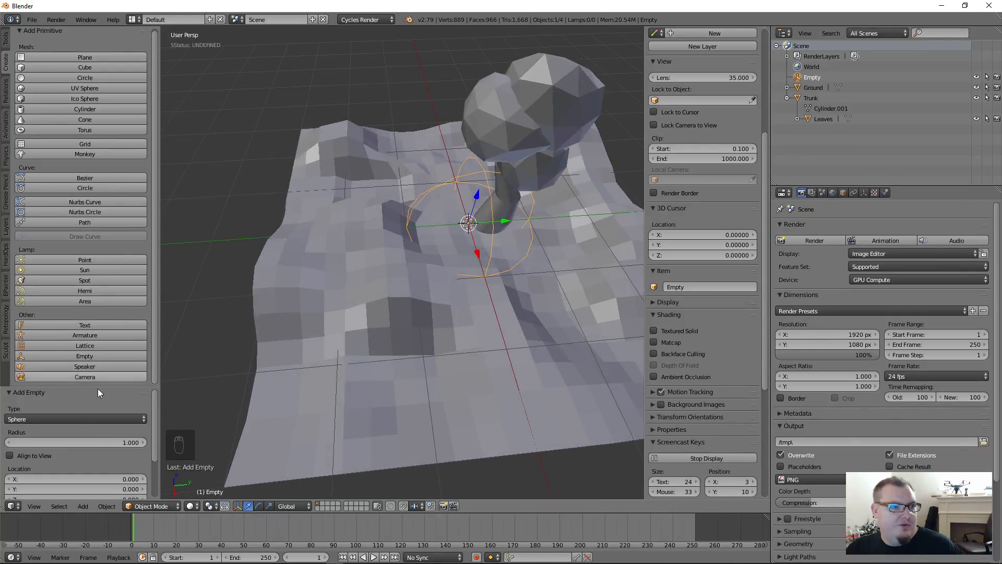
- Try the Cone and Single Arrow display types on the Empty
click(76, 418)
click(52, 337)
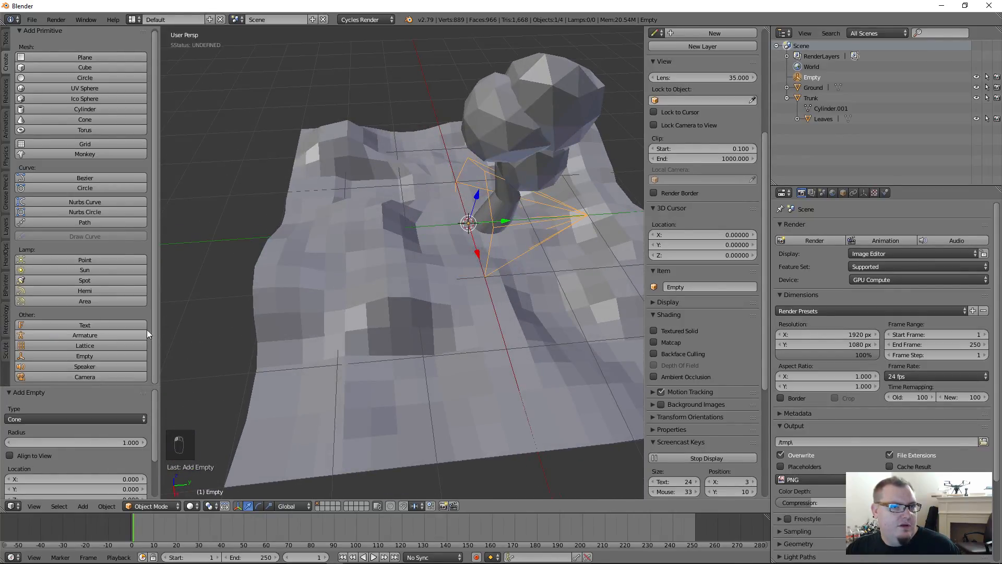
click(27, 419)
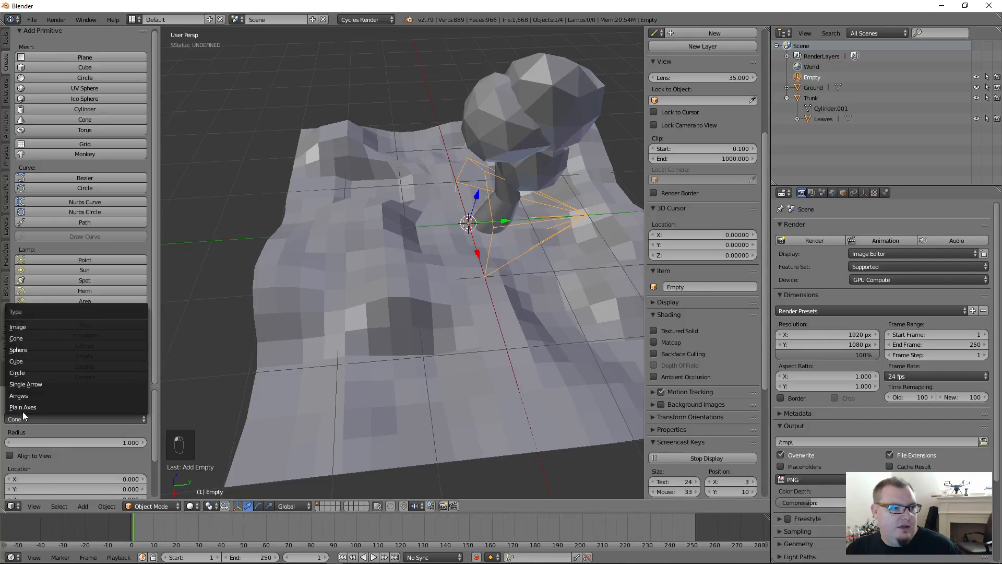
click(42, 385)
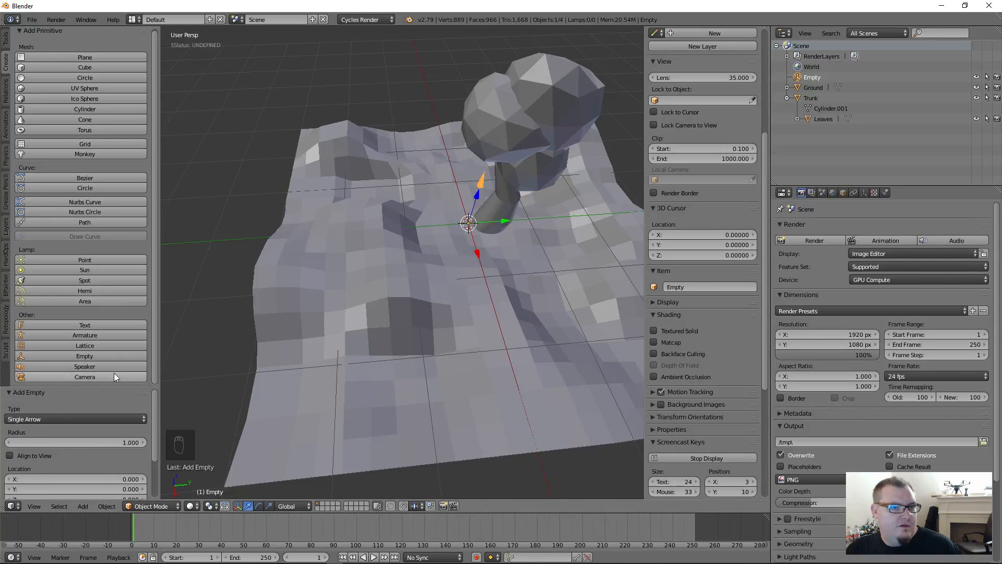
- Set the Empty's display type to Circle and inspect its orientation, including from the front view
click(57, 418)
click(60, 373)
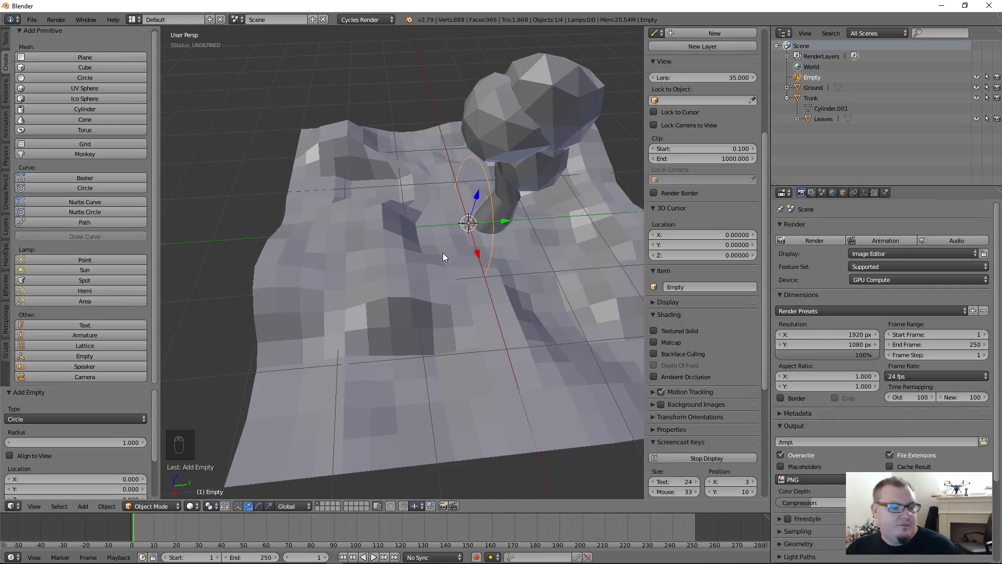
middle_drag(512, 265, 484, 228)
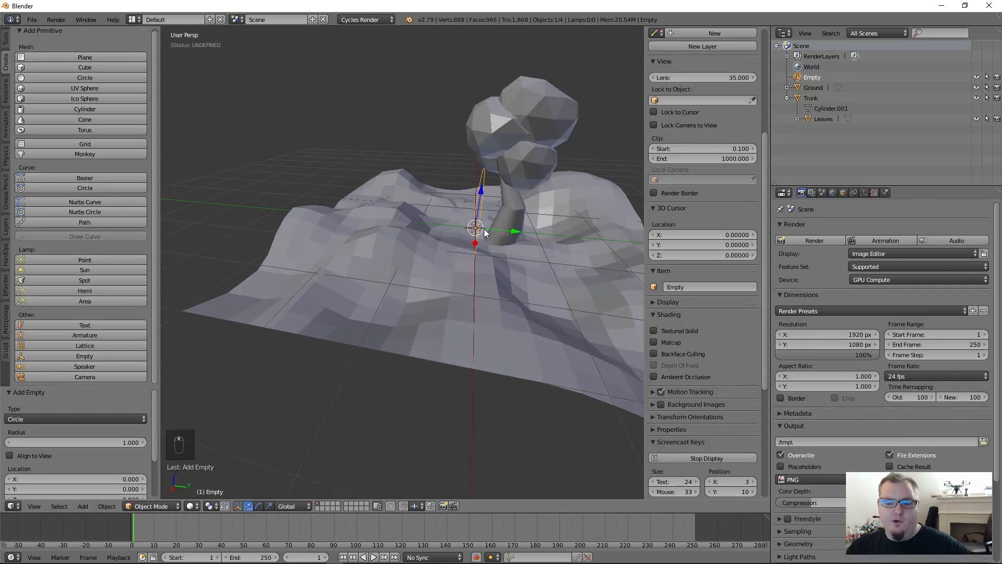
key(KP_1)
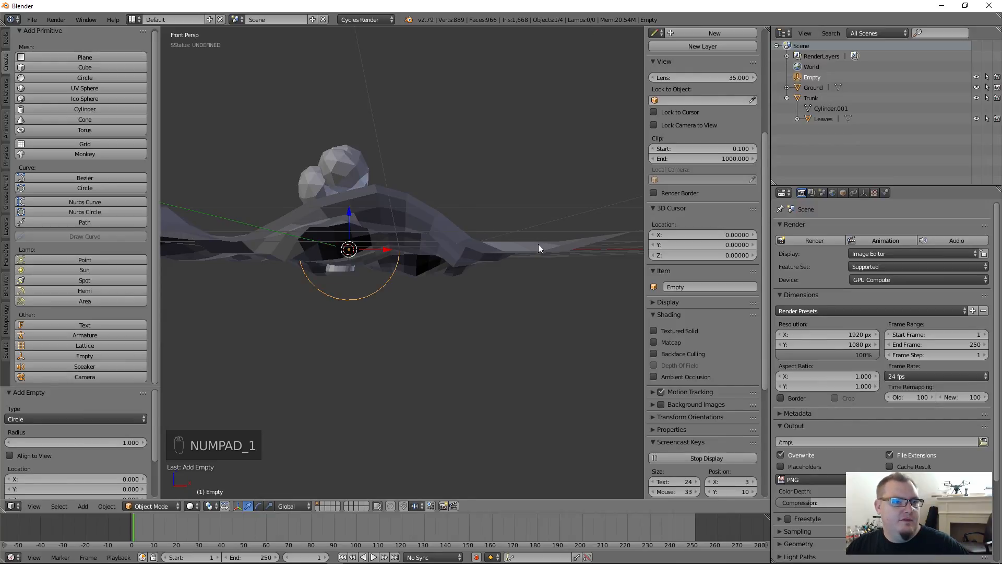
middle_drag(539, 248, 412, 271)
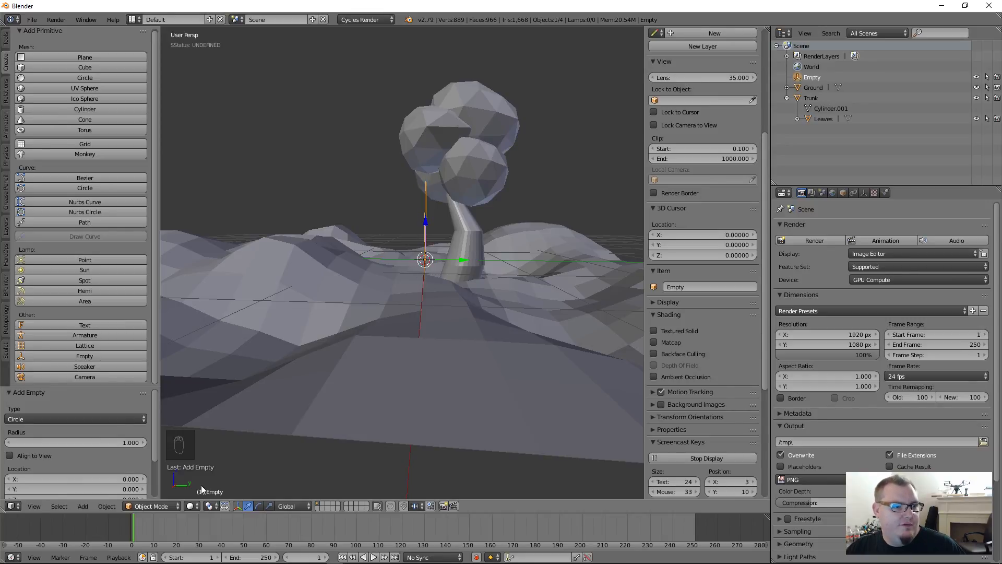
- Rotate the circle Empty about the X axis to lie flat and set its X rotation to exactly 90°
click(258, 506)
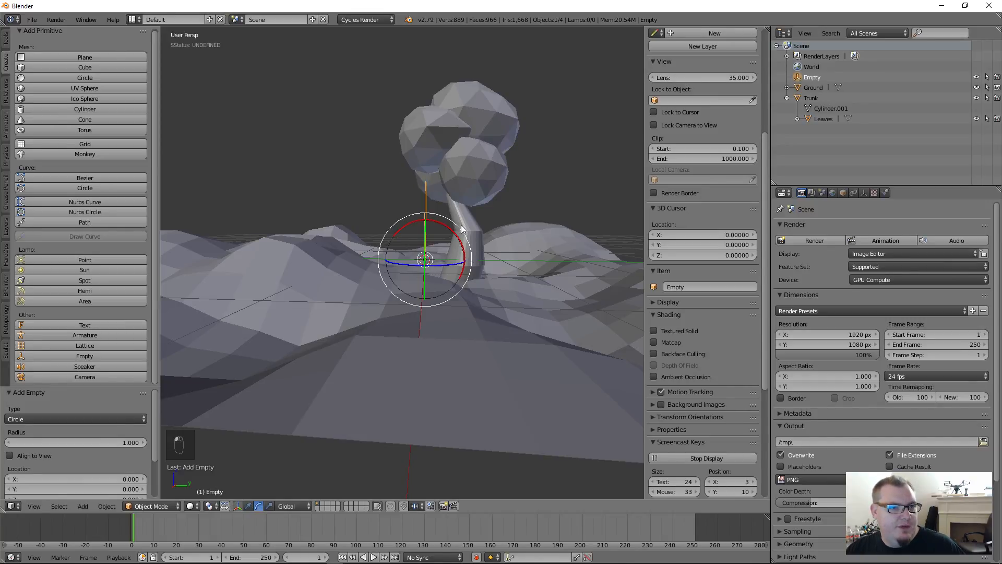
drag(460, 235, 405, 231)
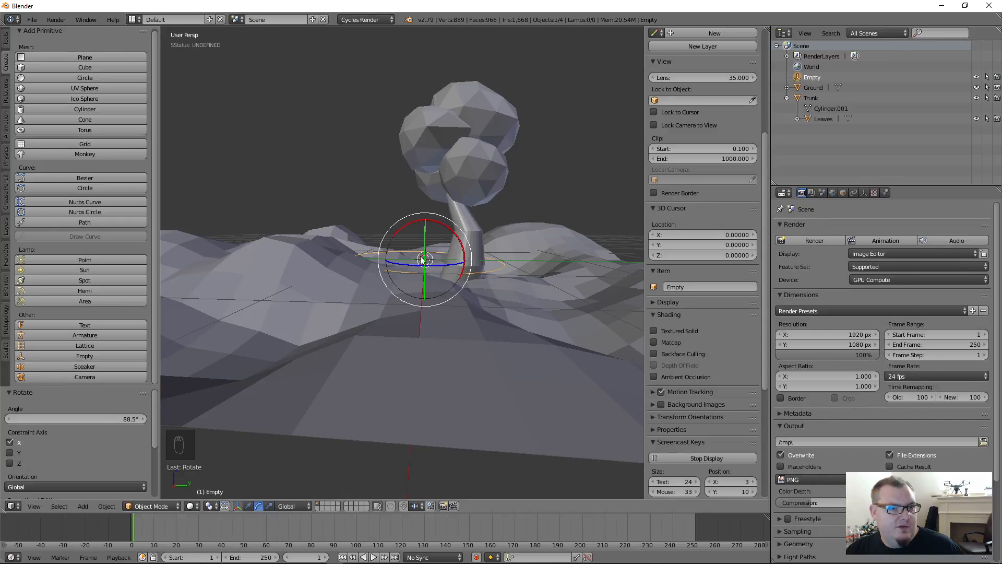
scroll(437, 289, up, 3)
middle_drag(437, 289, 433, 334)
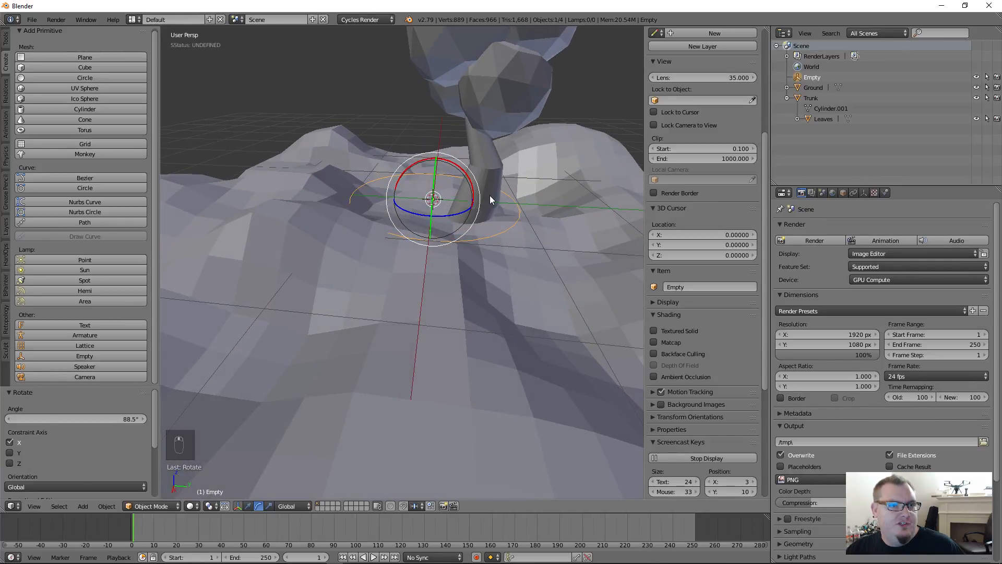
scroll(715, 144, up, 6)
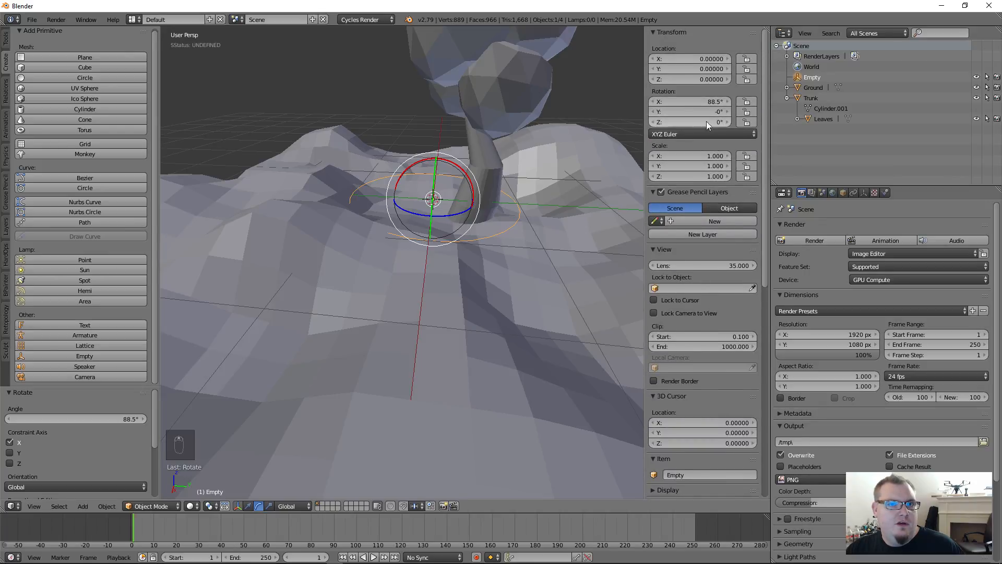
click(689, 103)
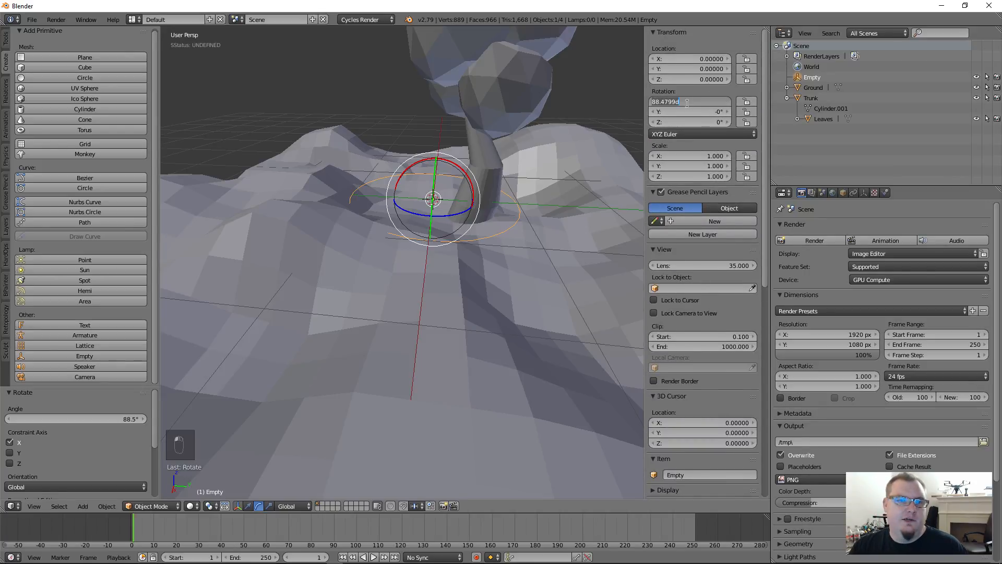
text(90)
key(Return)
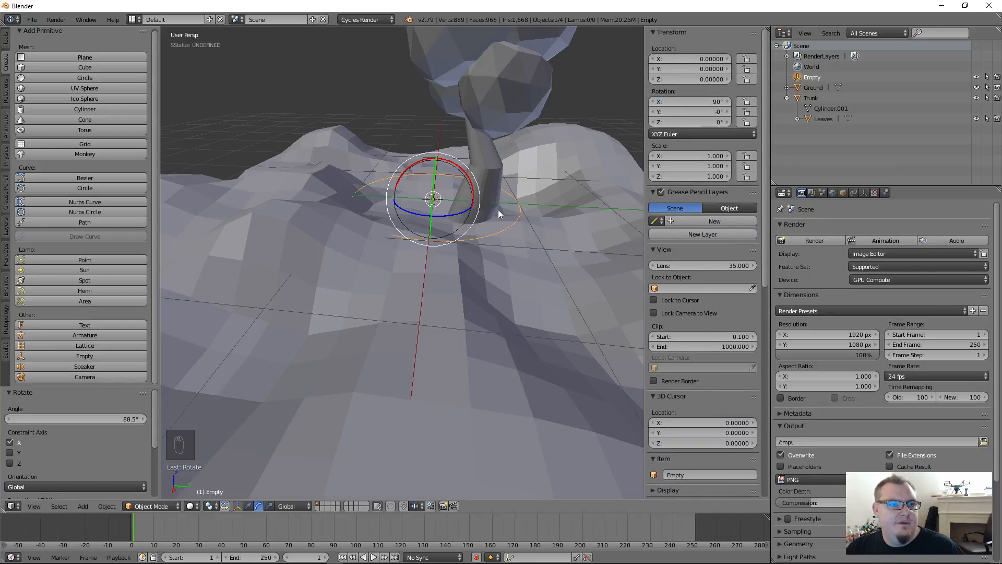
- Move the Empty horizontally to the base of the tree trunk, at about X -0.196 and Y 0.550
click(249, 506)
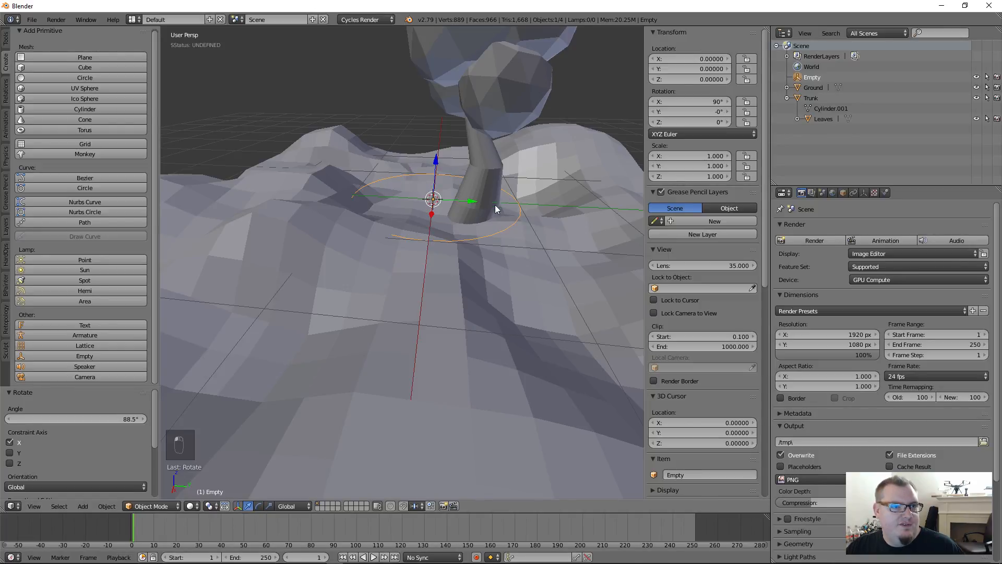
middle_drag(496, 208, 492, 242)
mouse_move(474, 207)
mouse_down()
mouse_move(517, 206)
mouse_move(476, 230)
mouse_move(478, 222)
mouse_up()
mouse_move(478, 222)
middle_down()
mouse_move(508, 221)
mouse_move(448, 203)
mouse_move(462, 218)
middle_up()
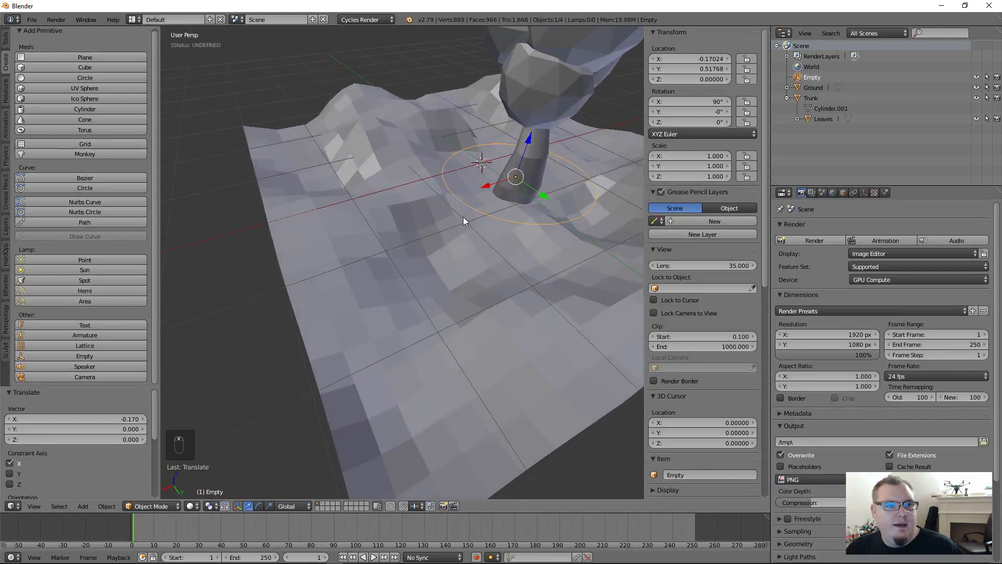
drag(487, 190, 543, 195)
middle_drag(543, 195, 503, 212)
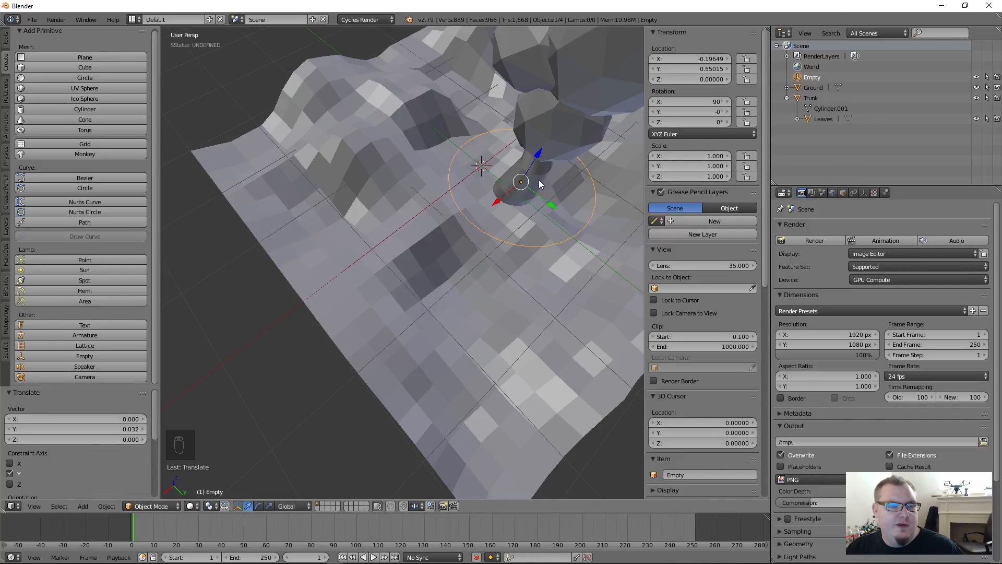
middle_drag(475, 239, 539, 181)
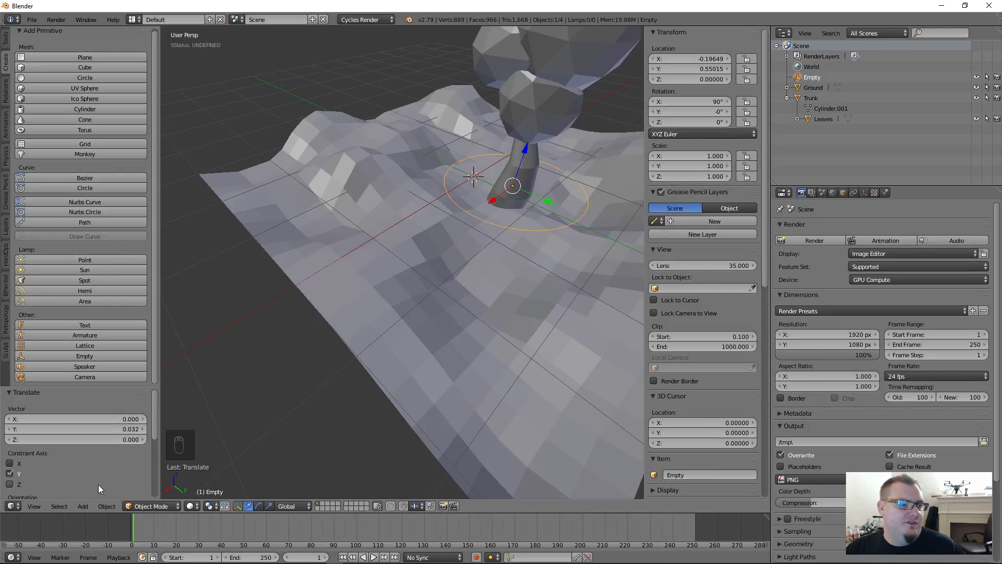
- Reduce the Empty's display size to 0.35 so the circle fits closely around the trunk's base
scroll(86, 472, down, 6)
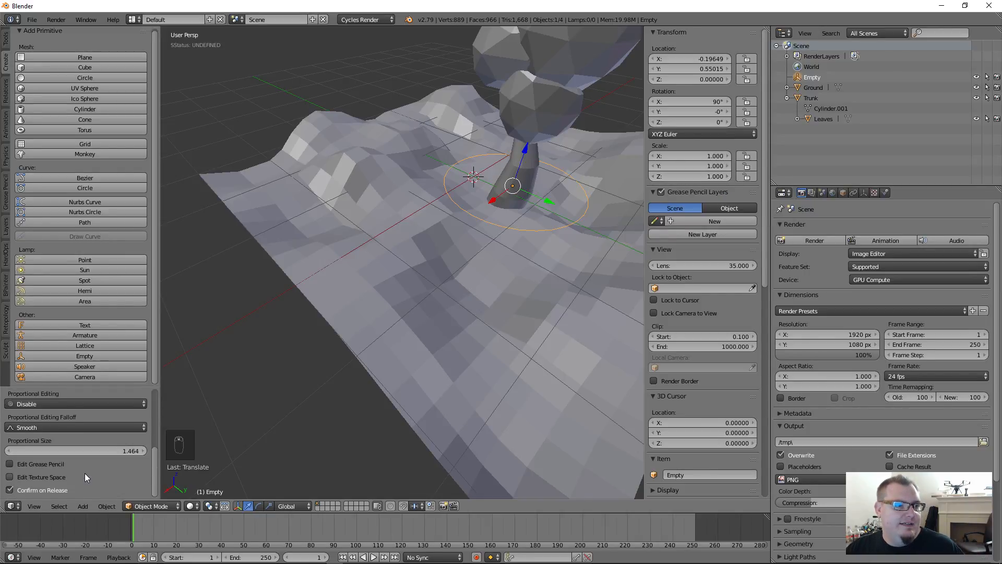
scroll(85, 472, up, 6)
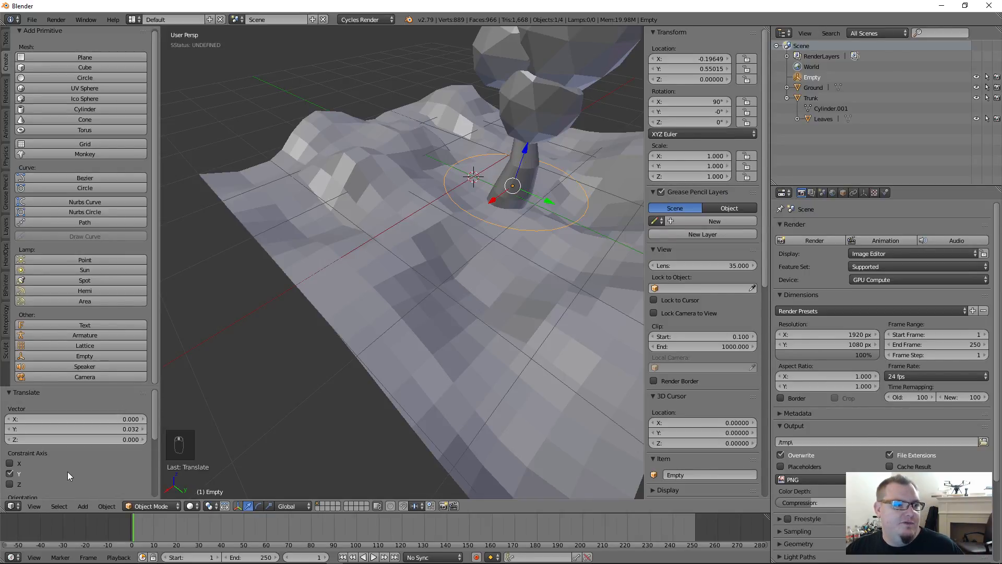
click(864, 192)
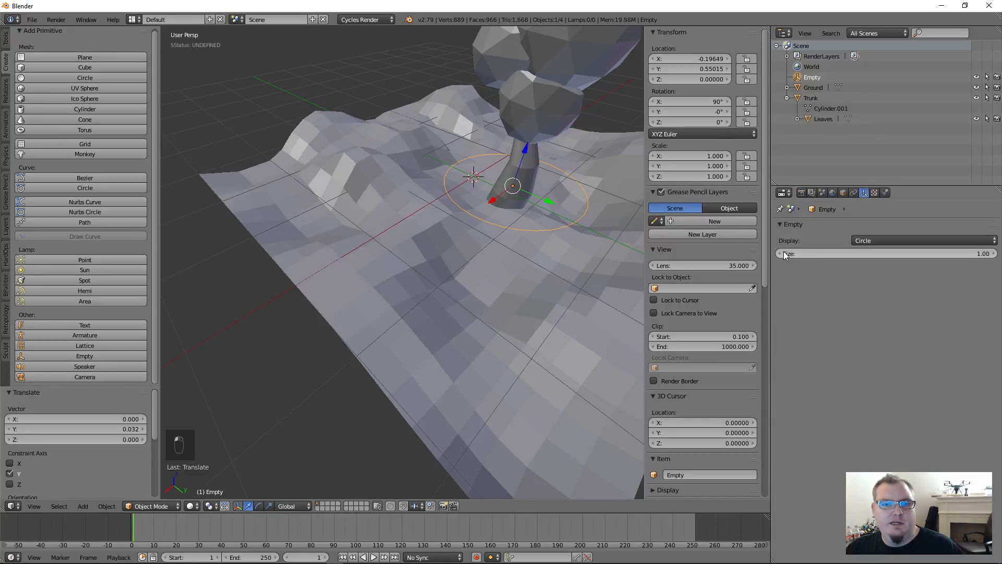
drag(878, 254, 825, 254)
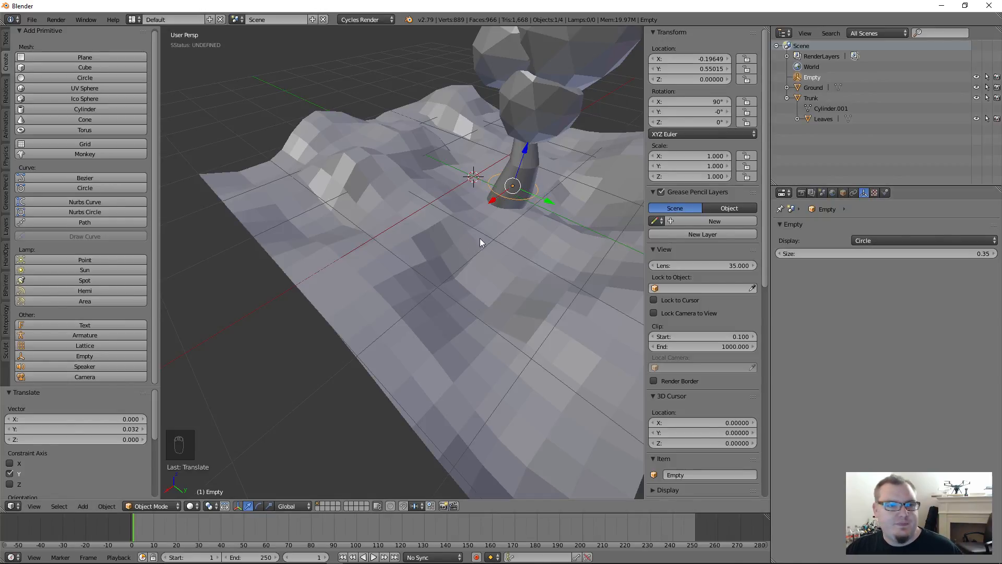
- Rename the Empty as Tree
scroll(703, 434, down, 4)
click(690, 391)
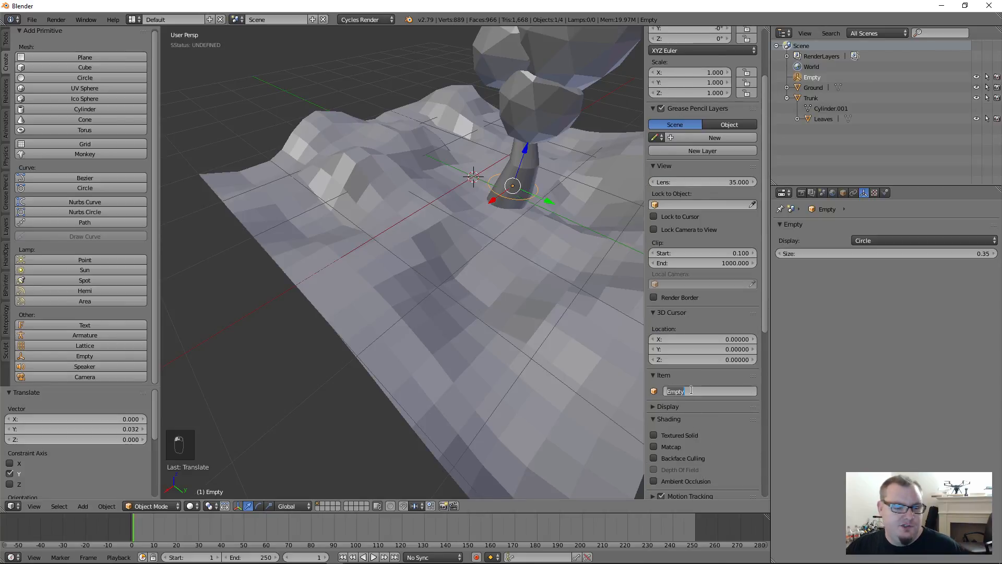
text(Tree)
key(Return)
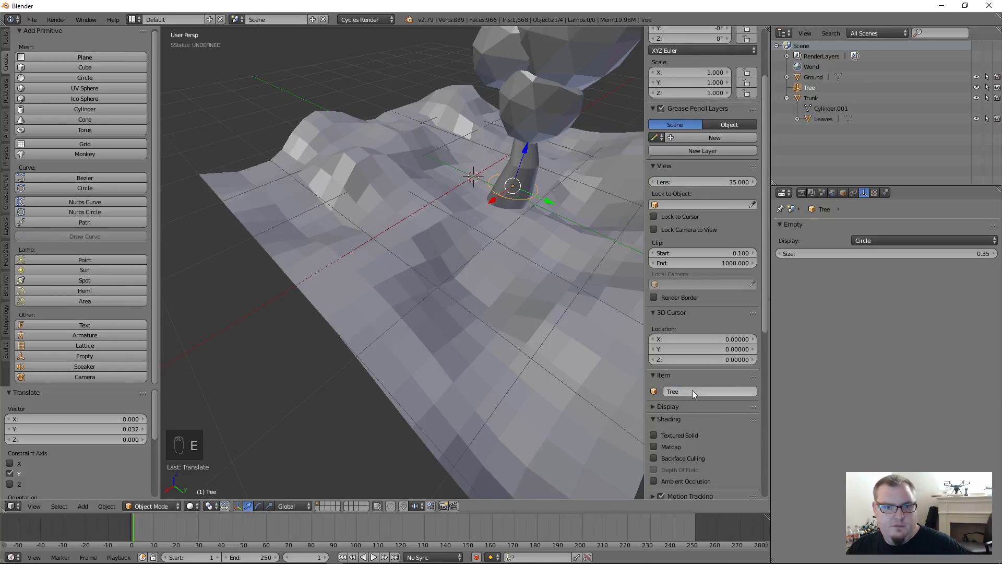
- Parent the trunk to the Tree Empty using the Object option, and expand the Tree hierarchy in the Outliner
right_click(533, 172)
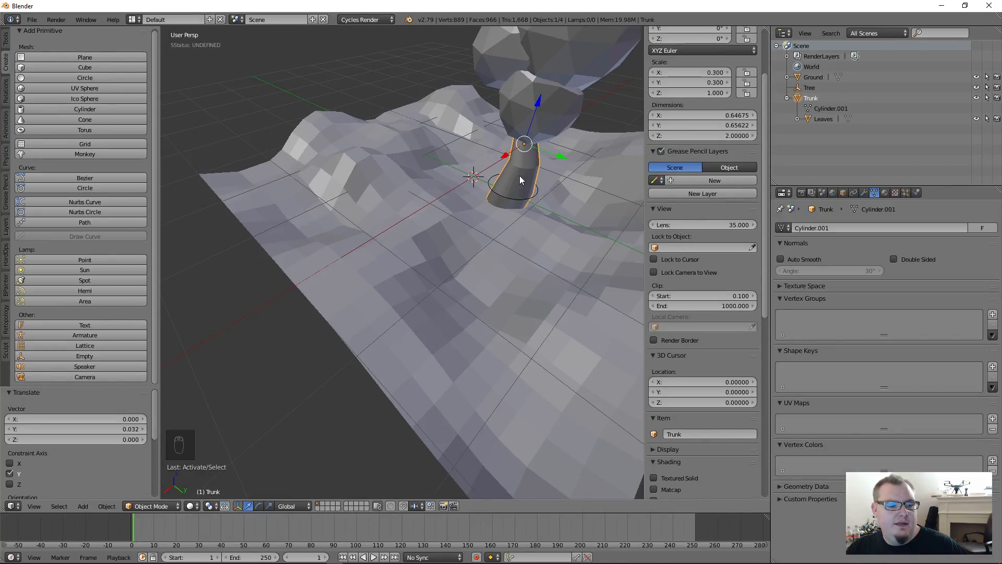
right_click(522, 203)
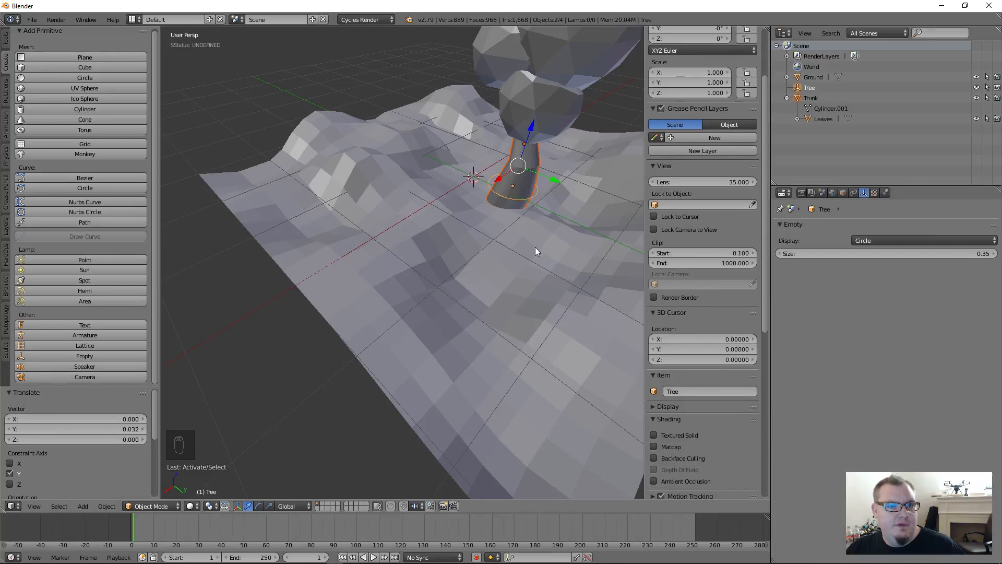
click(110, 506)
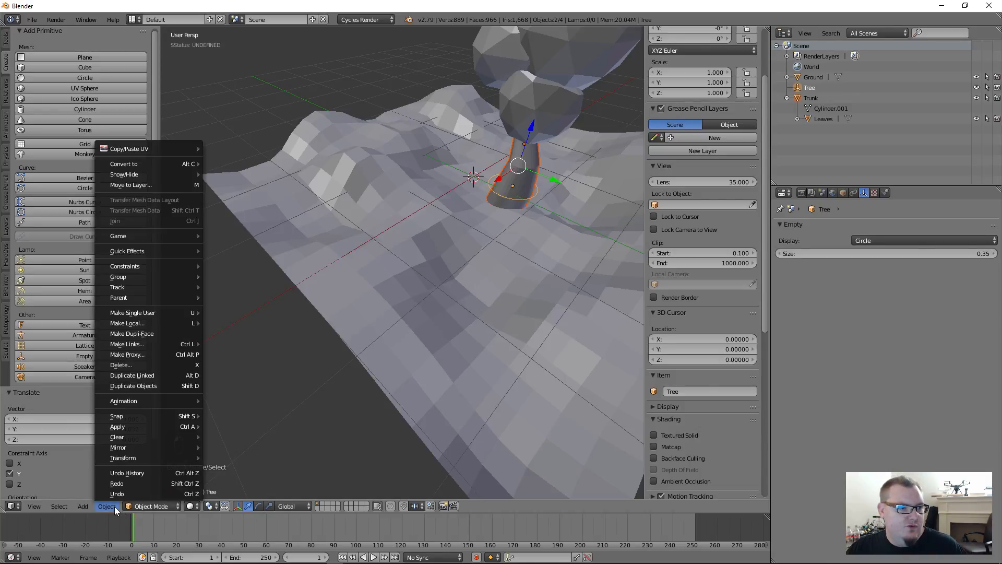
mouse_move(174, 295)
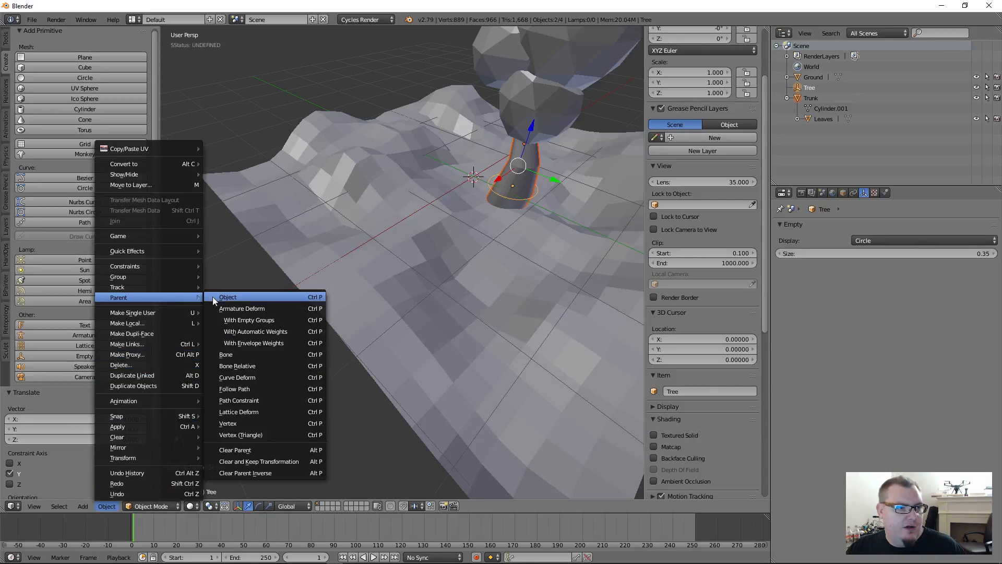
click(249, 296)
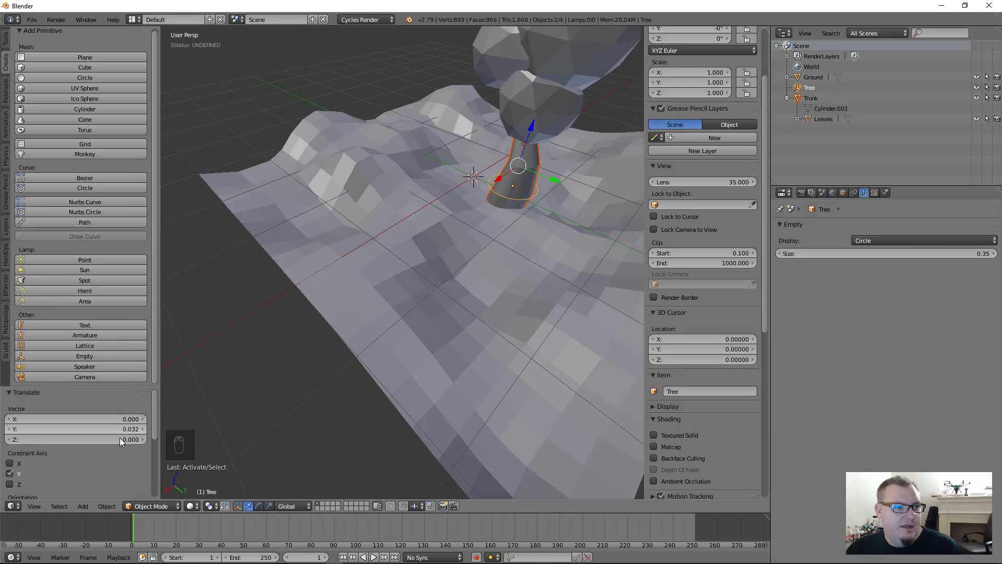
click(107, 505)
mouse_move(194, 298)
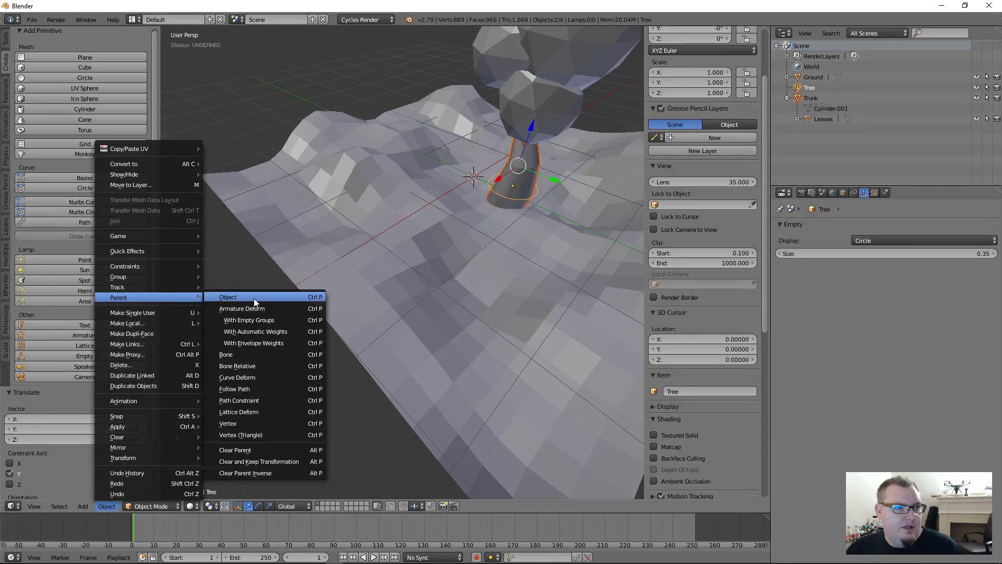
click(254, 299)
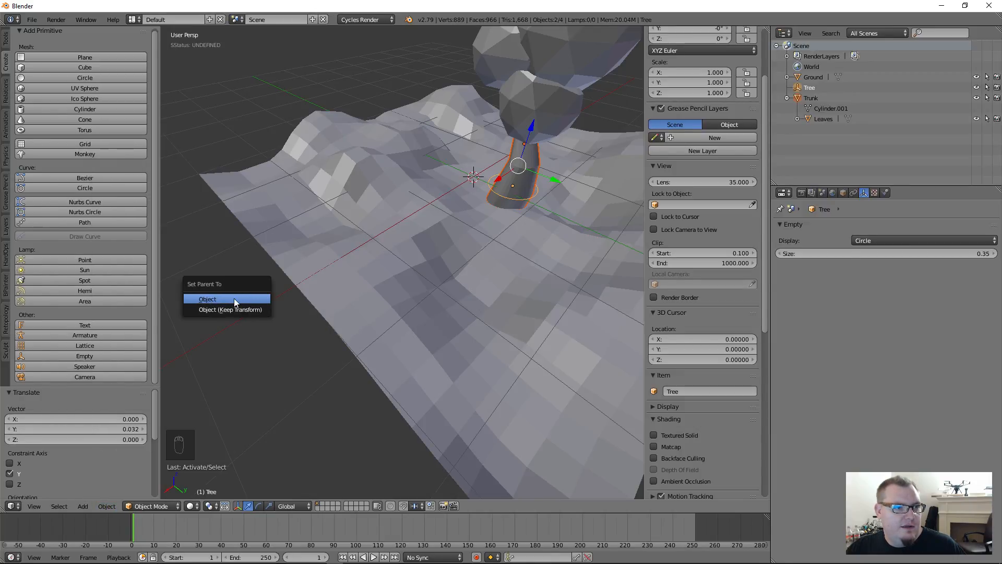
click(234, 299)
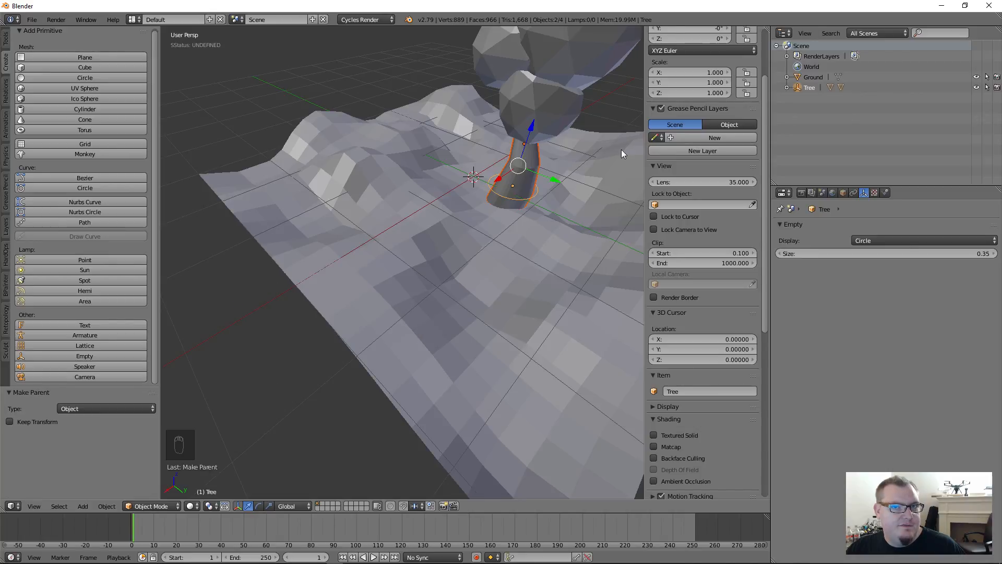
click(787, 88)
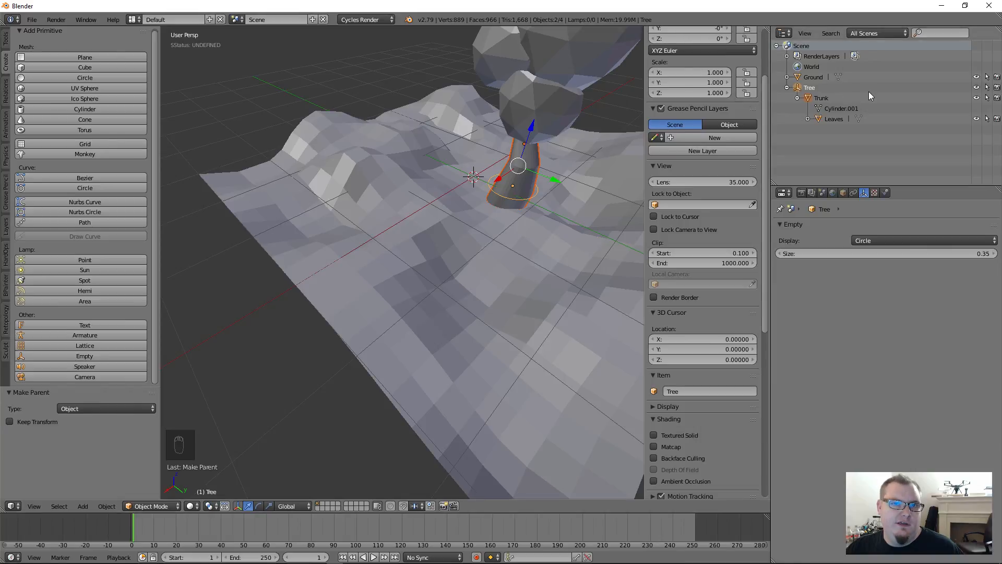
- Select only the Tree Empty and move it along the Y axis, plus about 0.92 along X
right_click(512, 185)
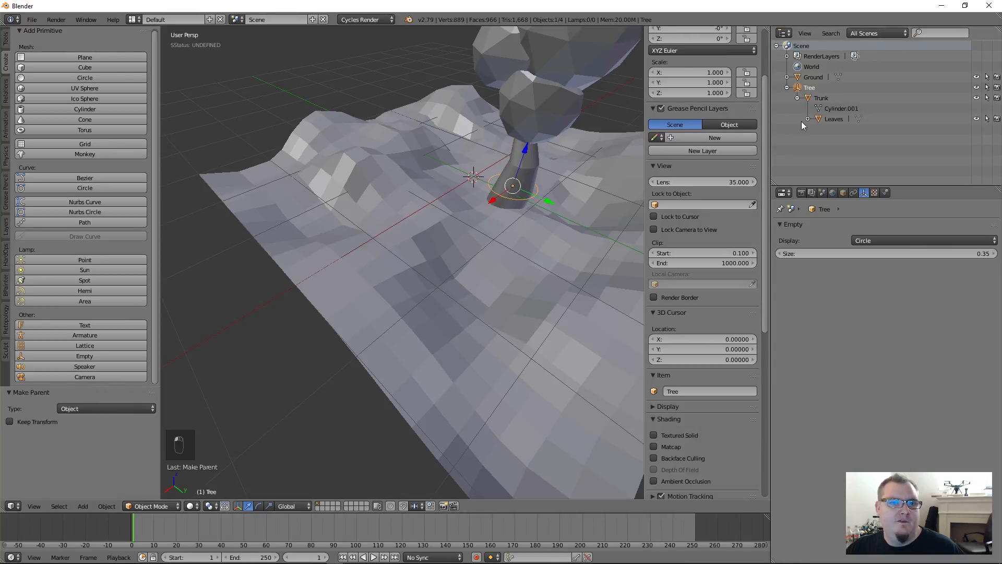
key(g)
key(y)
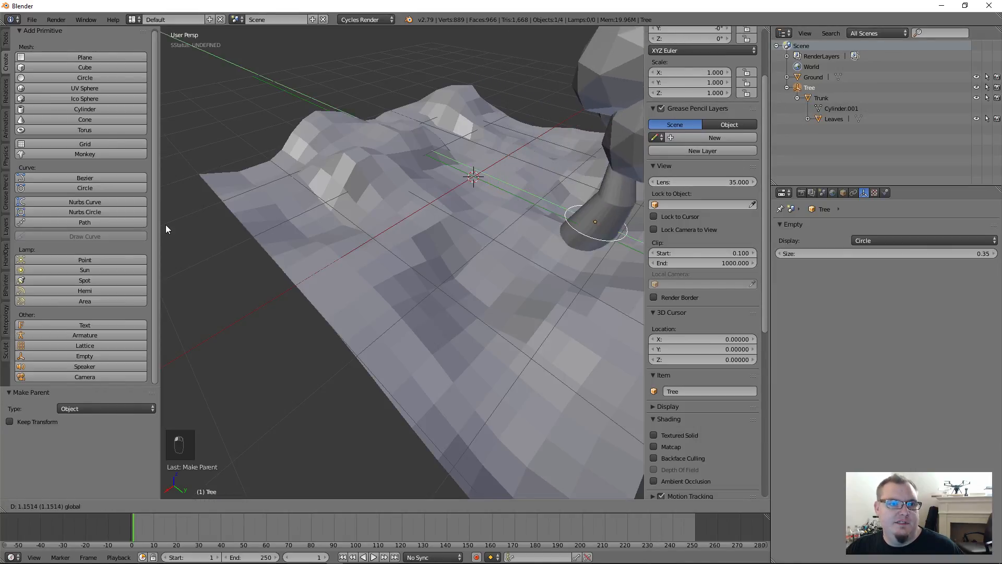
click(526, 190)
key(g)
key(x)
click(431, 226)
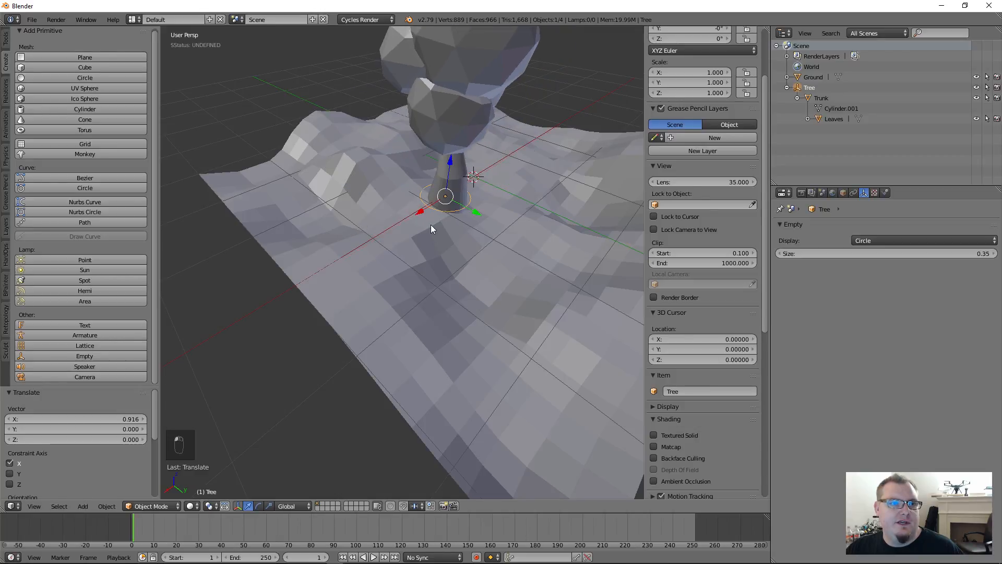
- Shift the Tree Empty about 0.09 along the Y axis
scroll(431, 229, down, 4)
middle_drag(440, 225, 532, 200)
scroll(452, 220, up, 5)
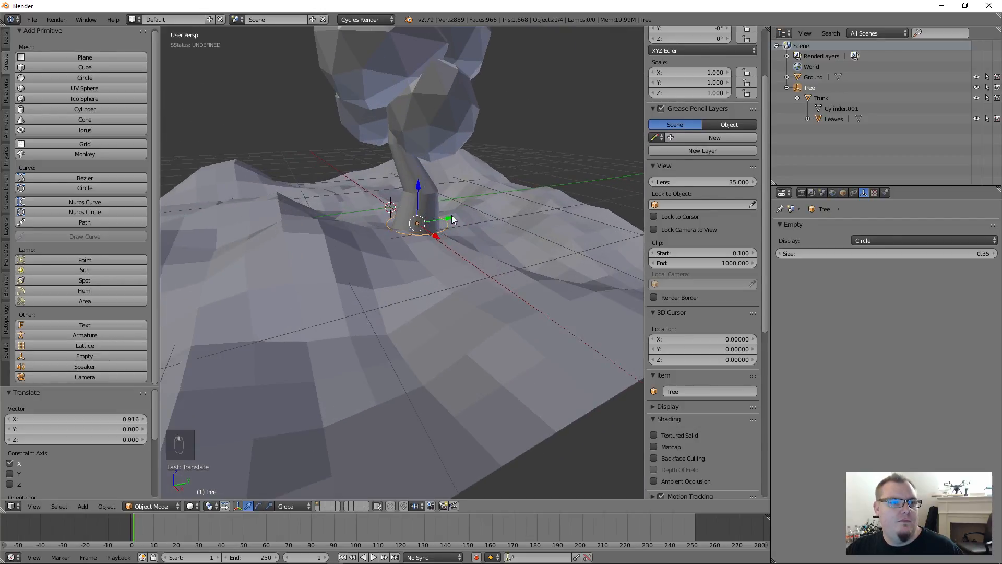
key(g)
key(y)
click(453, 220)
- Move the Tree Empty about 1.28 along X and about 0.64 along Y, towards the ground's edge
scroll(454, 245, down, 5)
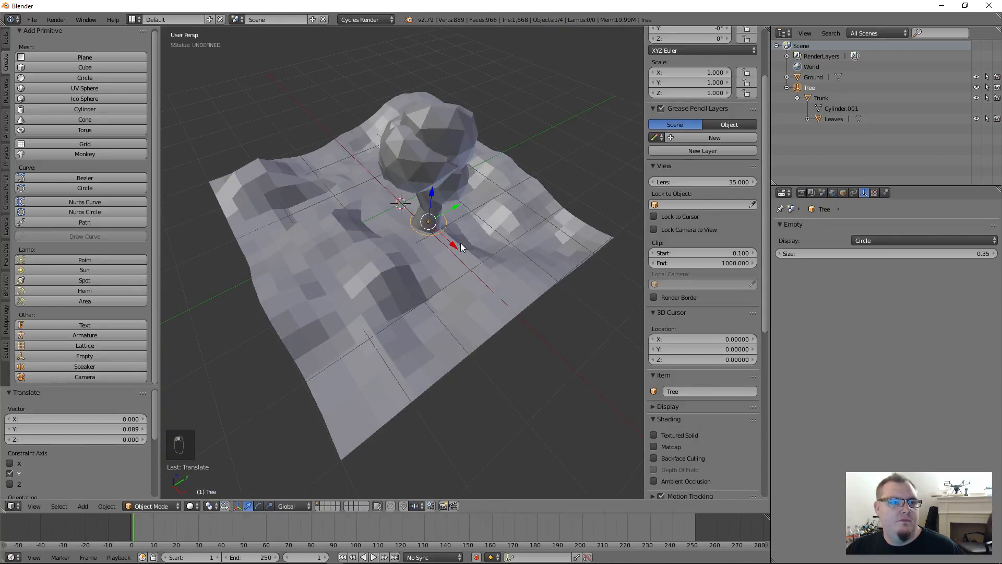
key(g)
key(x)
click(500, 277)
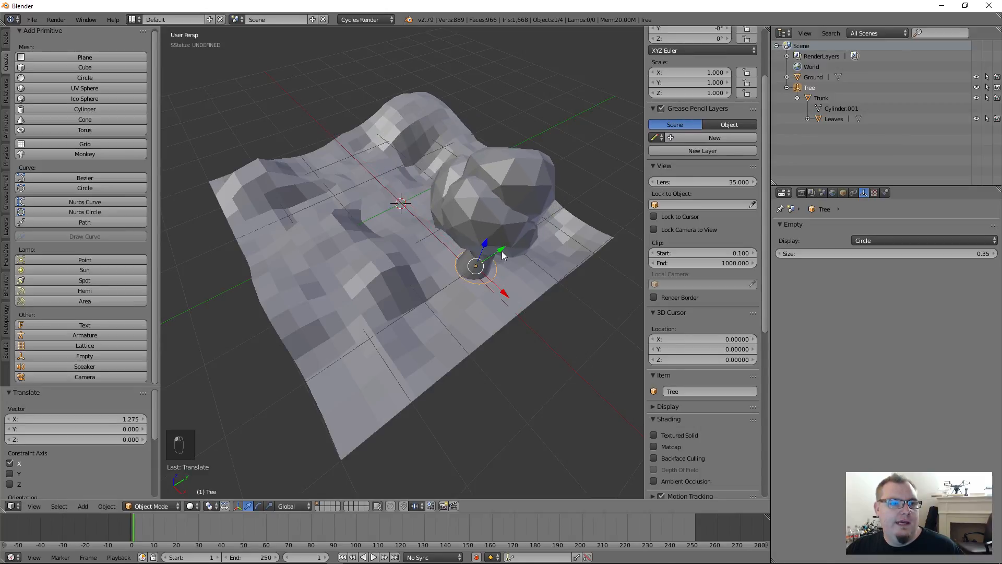
key(g)
key(y)
click(527, 234)
- Move the Tree Empty about -0.05 along X and about 0.52 along Y on the ground
middle_drag(481, 283, 446, 265)
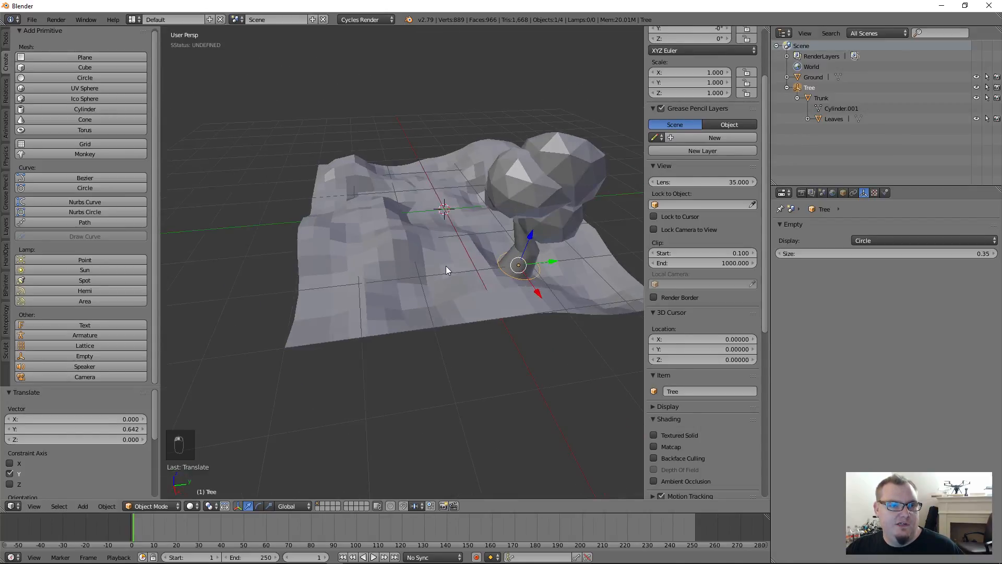
key(g)
key(x)
click(534, 287)
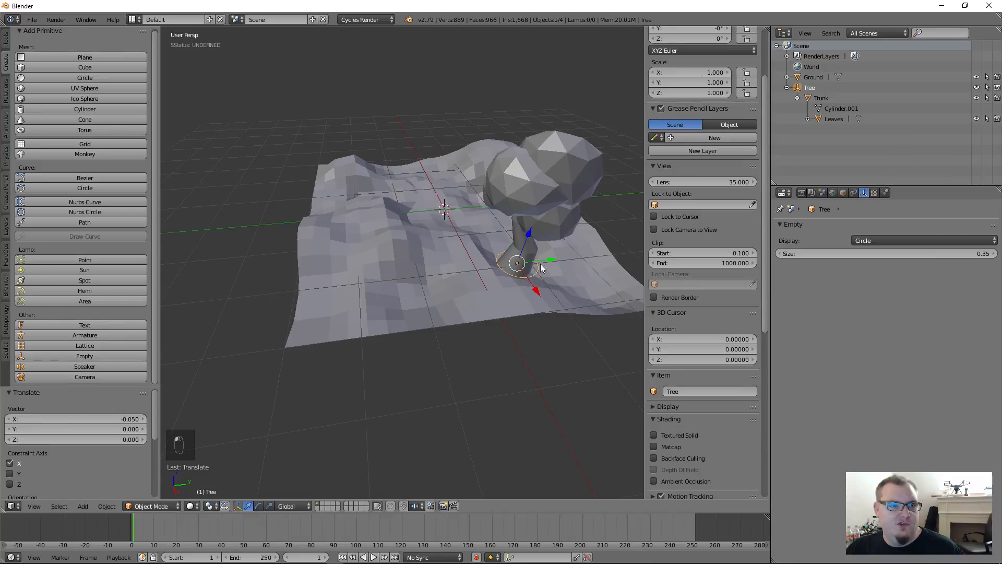
middle_drag(532, 286, 507, 266)
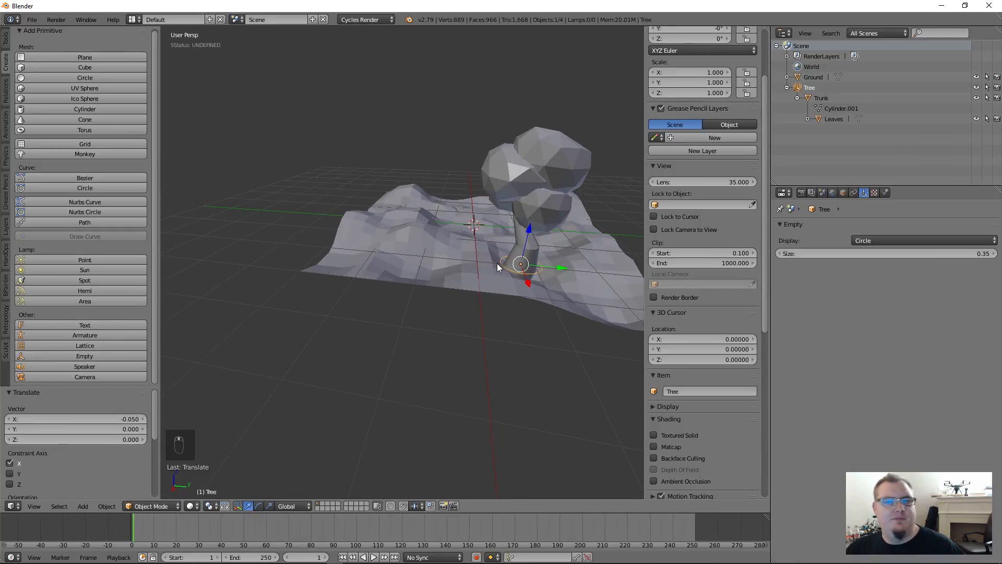
key(g)
key(y)
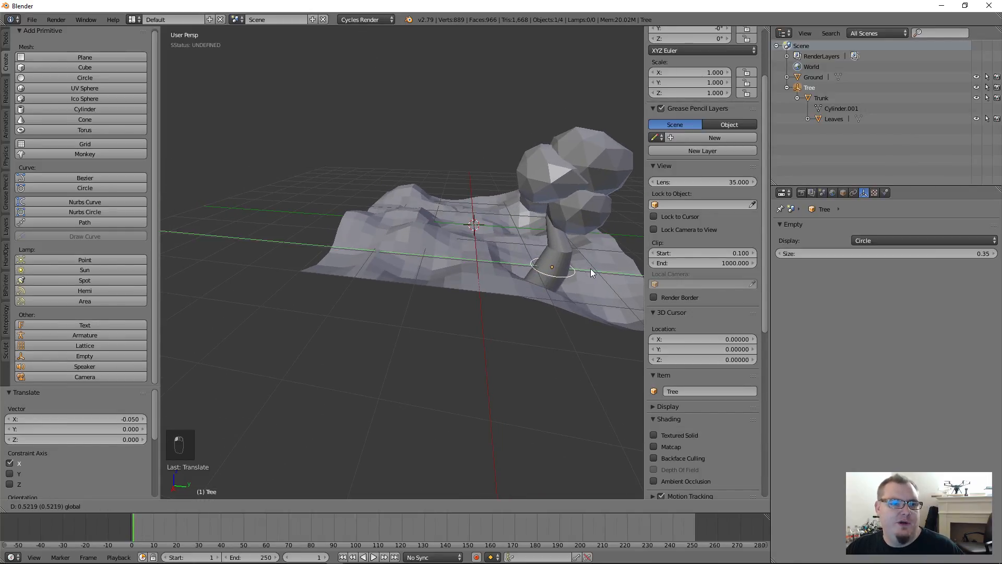
click(590, 268)
- Set the Tree Empty's scale to 0.5 on all three axes
mouse_move(584, 304)
middle_down()
mouse_move(497, 296)
mouse_move(587, 324)
mouse_move(596, 318)
middle_up()
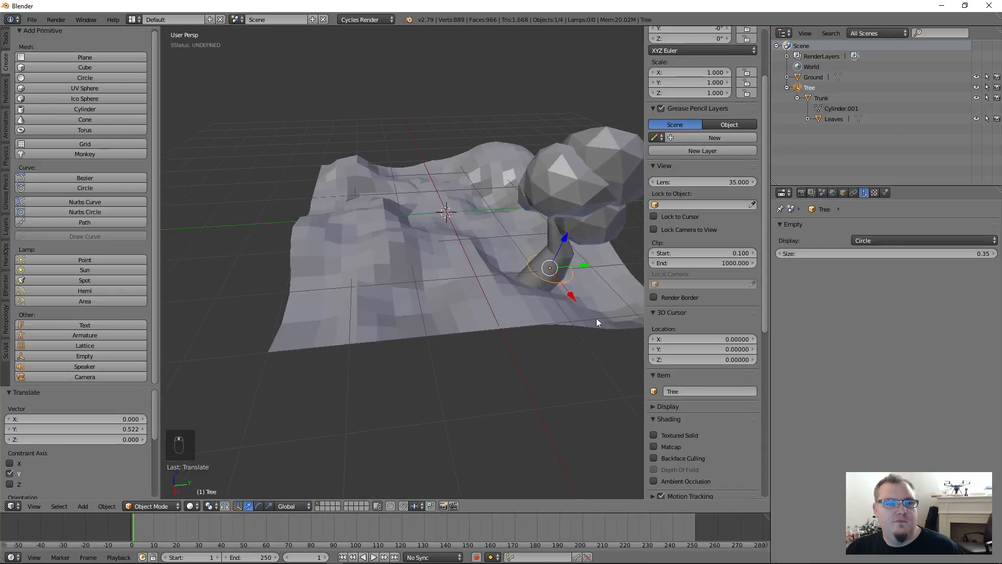
scroll(702, 236, up, 4)
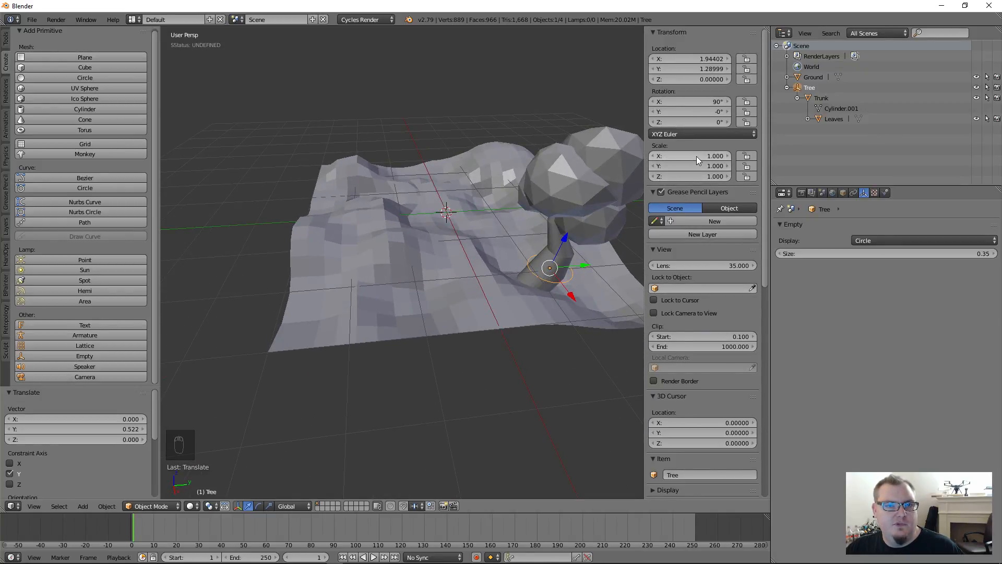
drag(697, 156, 696, 176)
text(0.5)
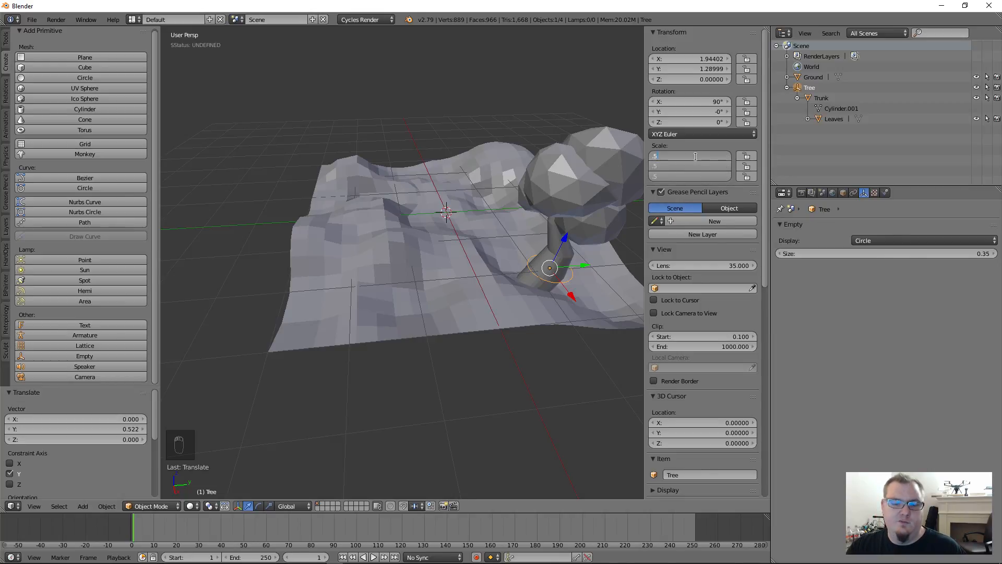
key(Return)
- Lower the Tree Empty about 0.39 along Z and shift it about -0.29 along X so the trunk sits in the ground
mouse_move(542, 264)
middle_down()
mouse_move(487, 246)
mouse_move(497, 259)
mouse_move(527, 253)
middle_up()
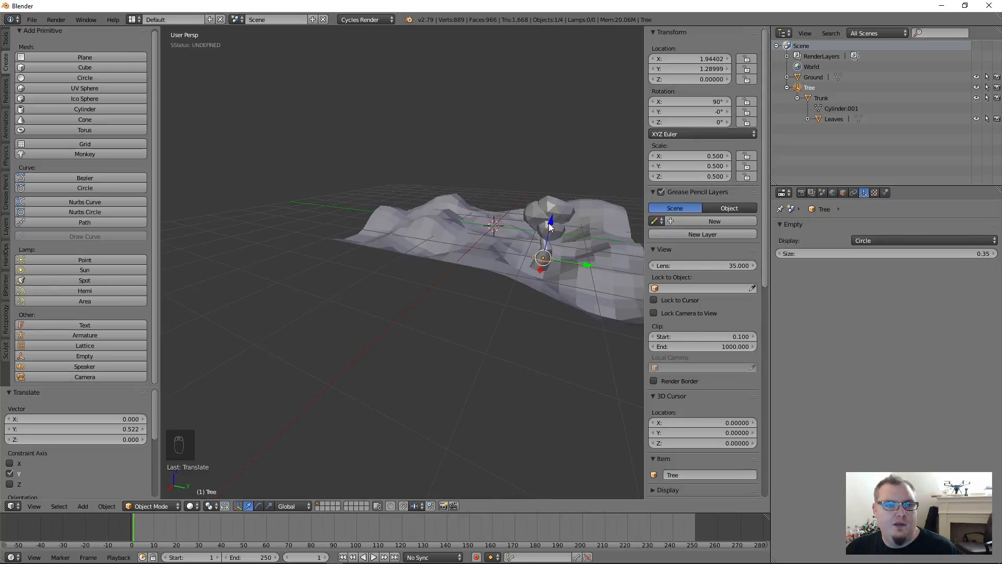
drag(550, 223, 549, 243)
middle_drag(580, 282, 521, 282)
scroll(521, 282, up, 6)
scroll(412, 323, up, 2)
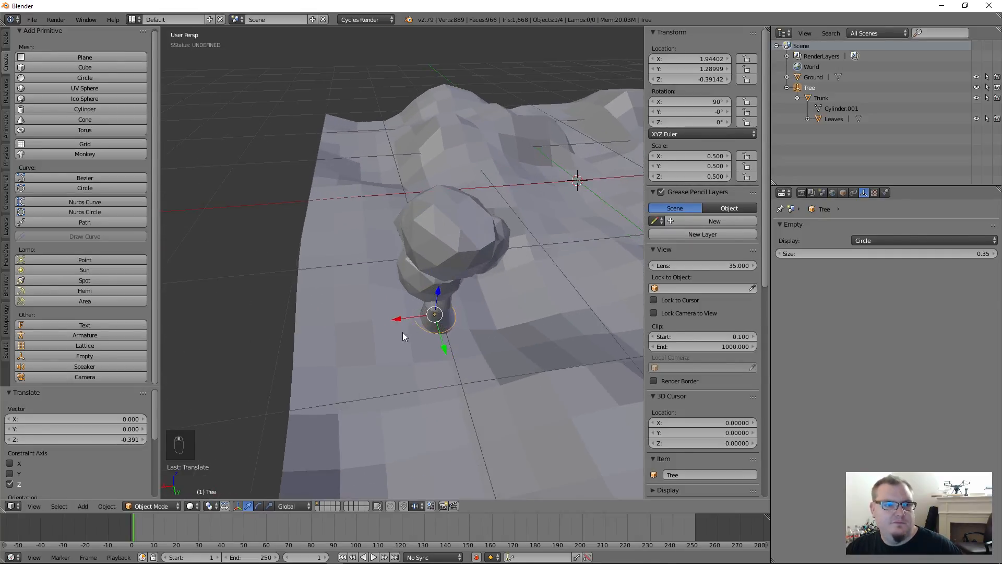
drag(402, 320, 483, 358)
middle_drag(484, 358, 519, 344)
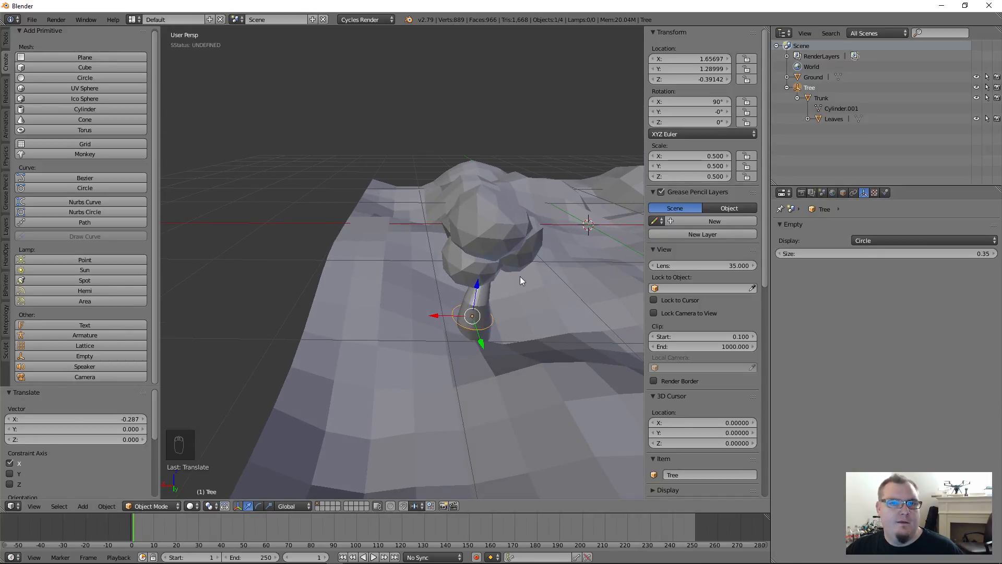
- Select the Leaves, Trunk and Tree objects in turn in the Outliner to examine the parent hierarchy
click(829, 120)
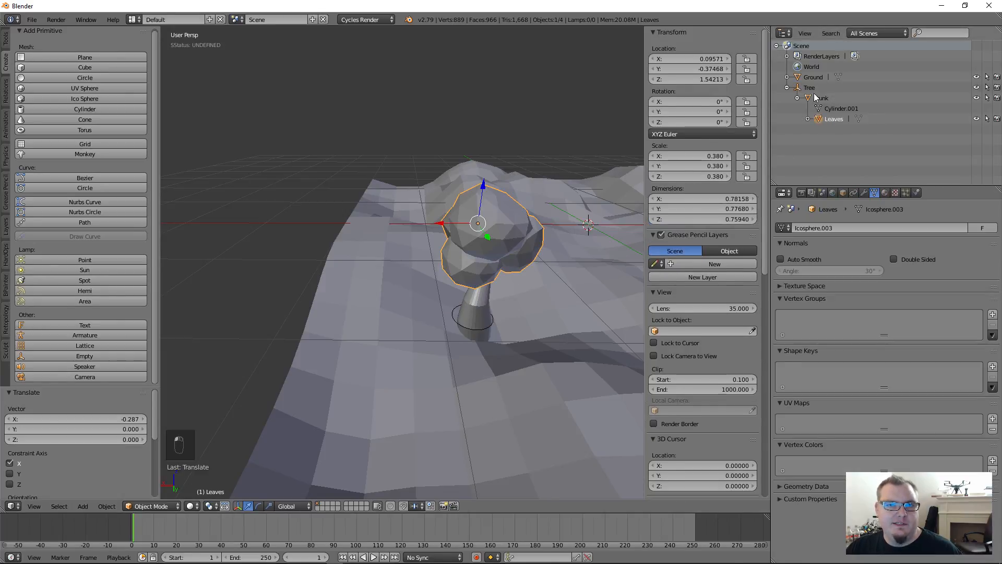
click(809, 89)
click(833, 119)
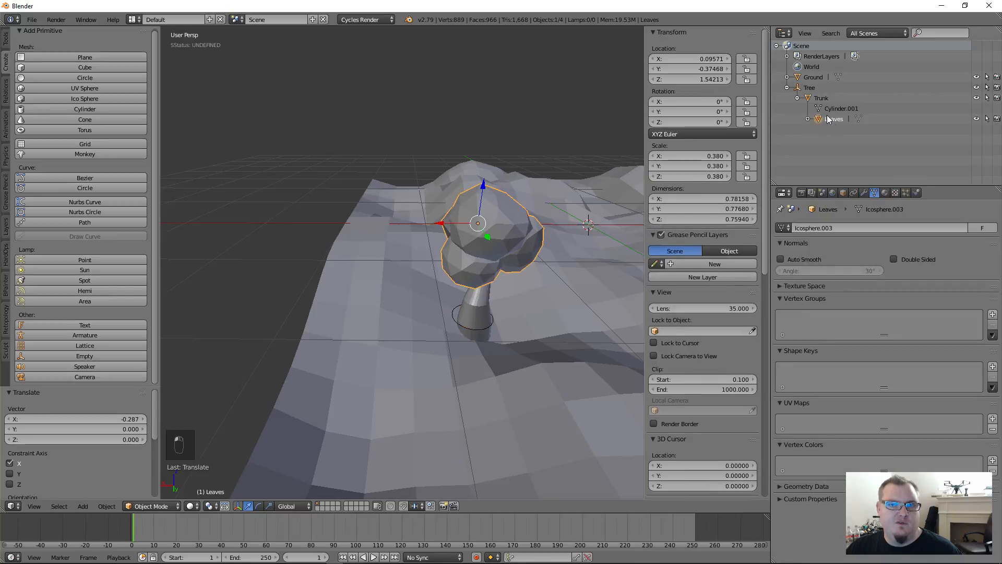
click(822, 98)
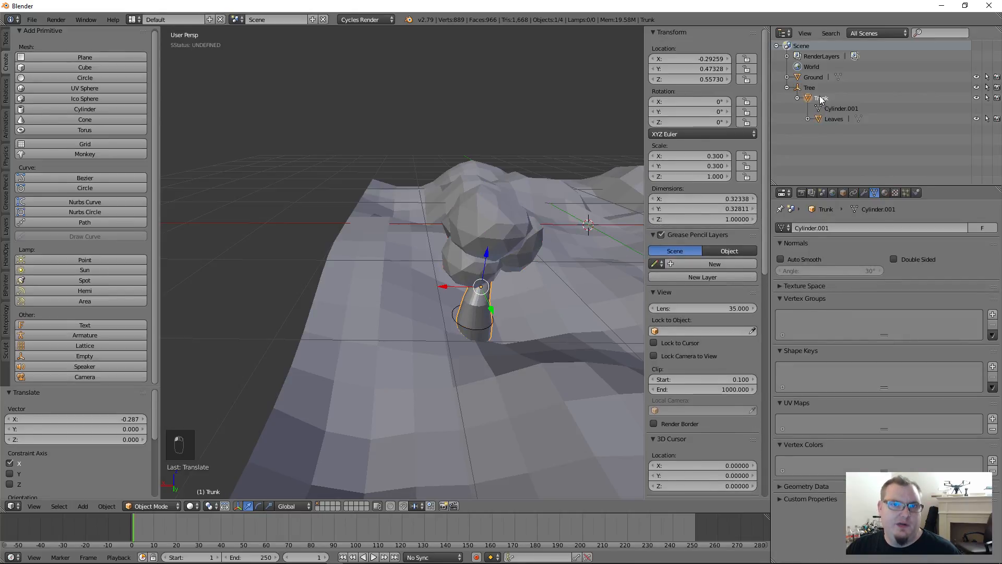
click(810, 87)
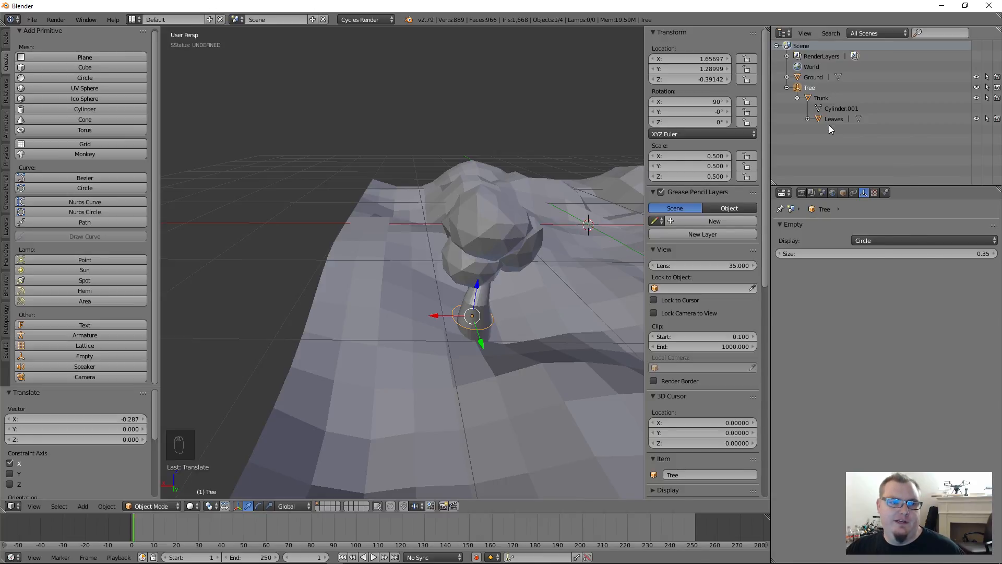
click(808, 100)
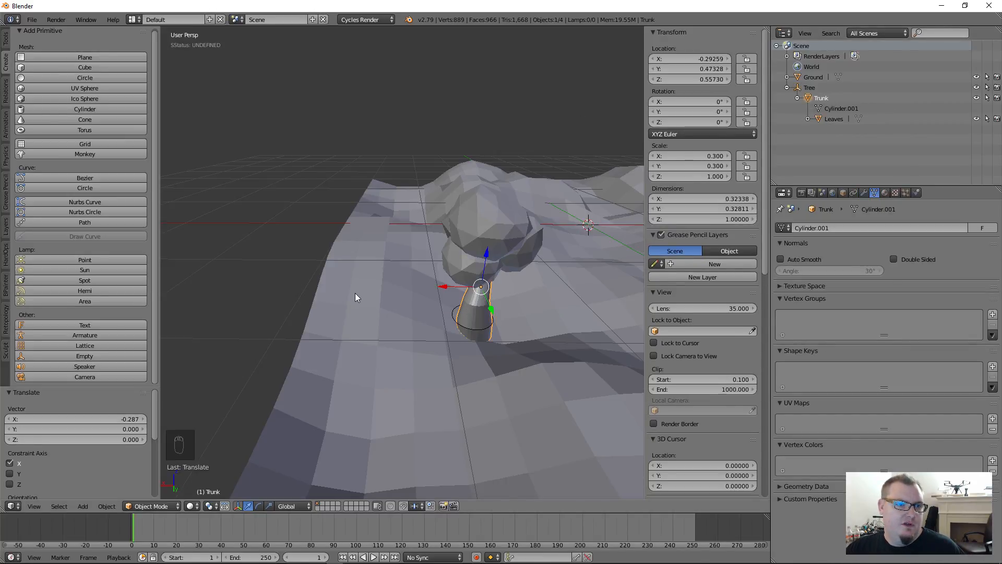
scroll(355, 297, down, 4)
mouse_move(451, 308)
middle_down()
mouse_move(452, 326)
mouse_move(452, 311)
middle_up()
scroll(443, 313, up, 4)
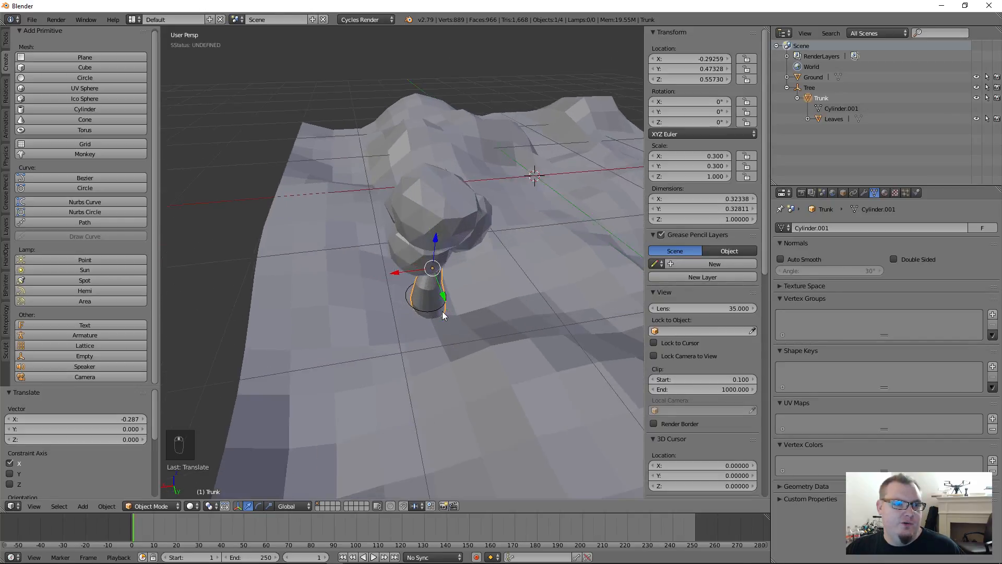
scroll(442, 311, up, 2)
- Duplicate the Tree Empty, trunk and leaves together, placing the copy about -1.30 along X and 0.16 along Y from the original
right_click(440, 307)
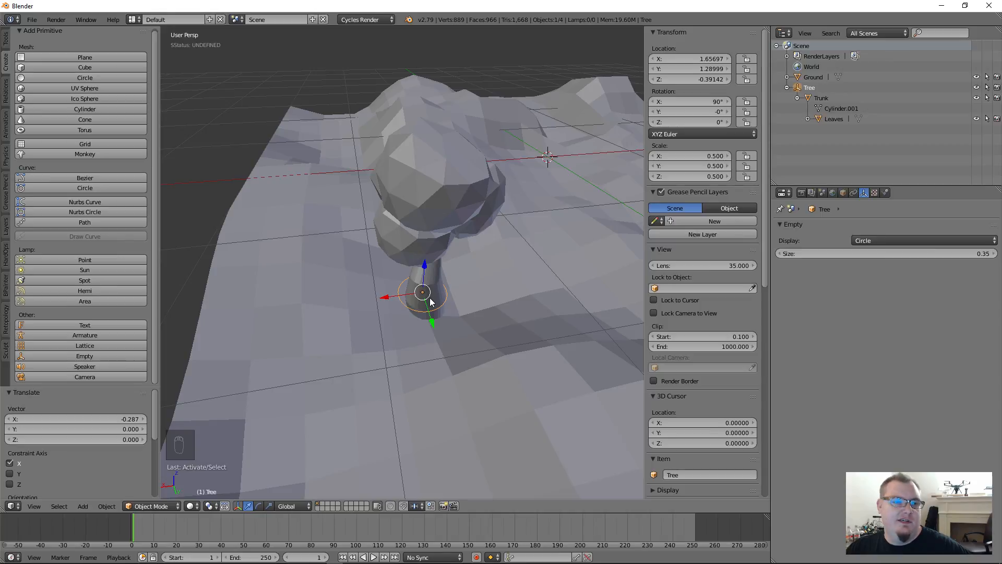
shift+right_click(431, 302)
shift+right_click(445, 224)
scroll(493, 297, down, 4)
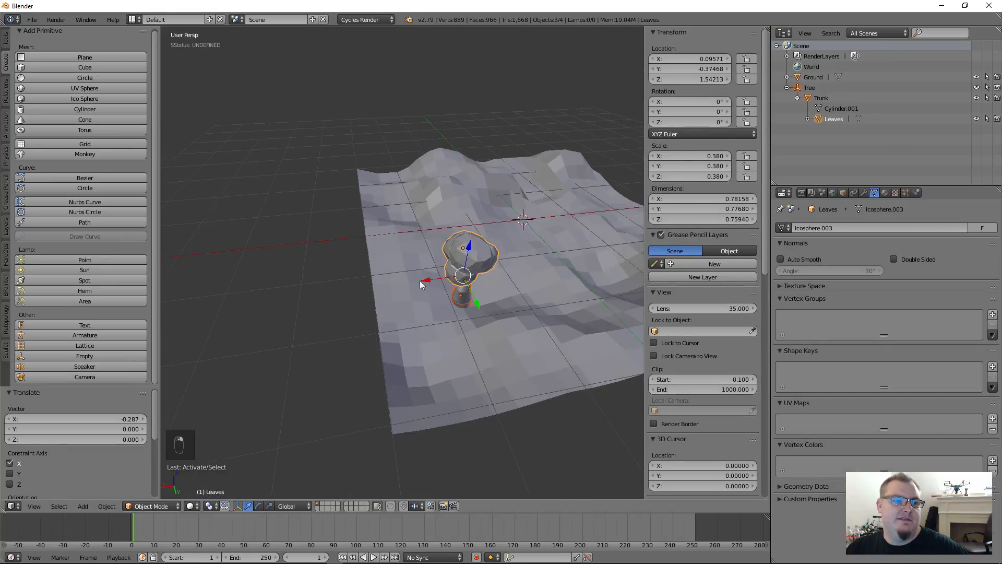
click(6, 44)
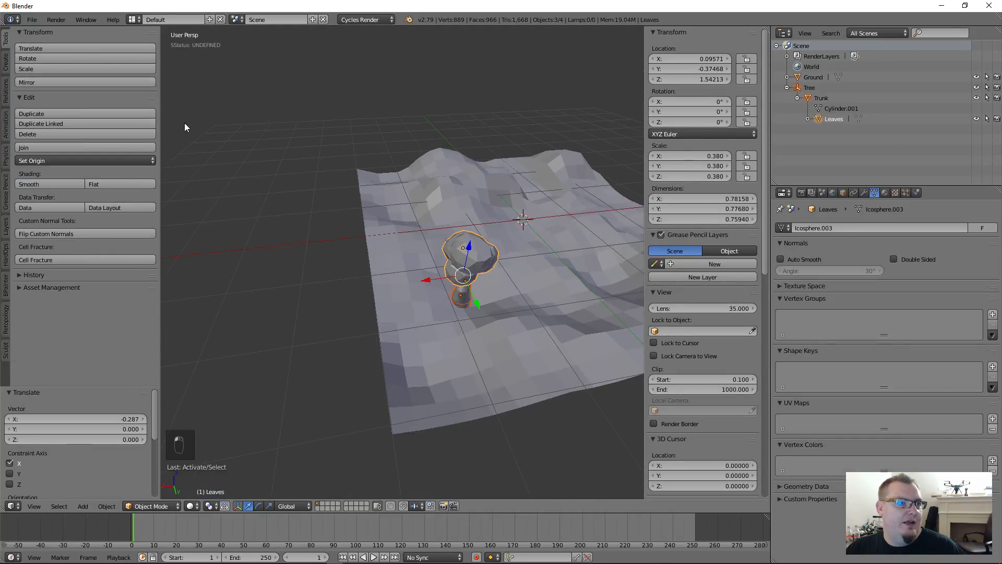
click(44, 111)
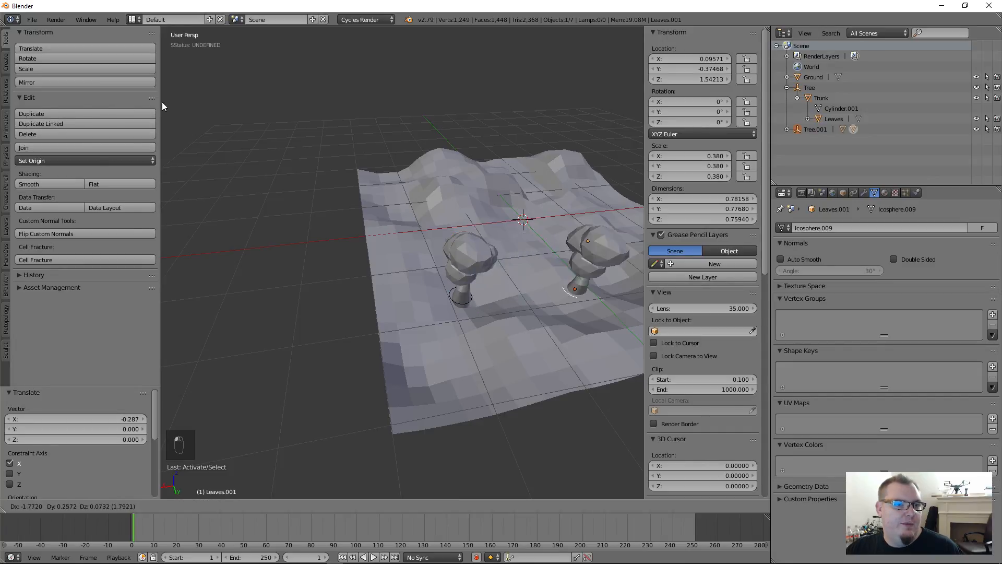
click(128, 101)
- Select only the duplicate's Empty, Tree.001, and move it about -0.42 along the Y axis
middle_drag(474, 249, 514, 296)
click(559, 295)
click(514, 297)
key(g)
key(y)
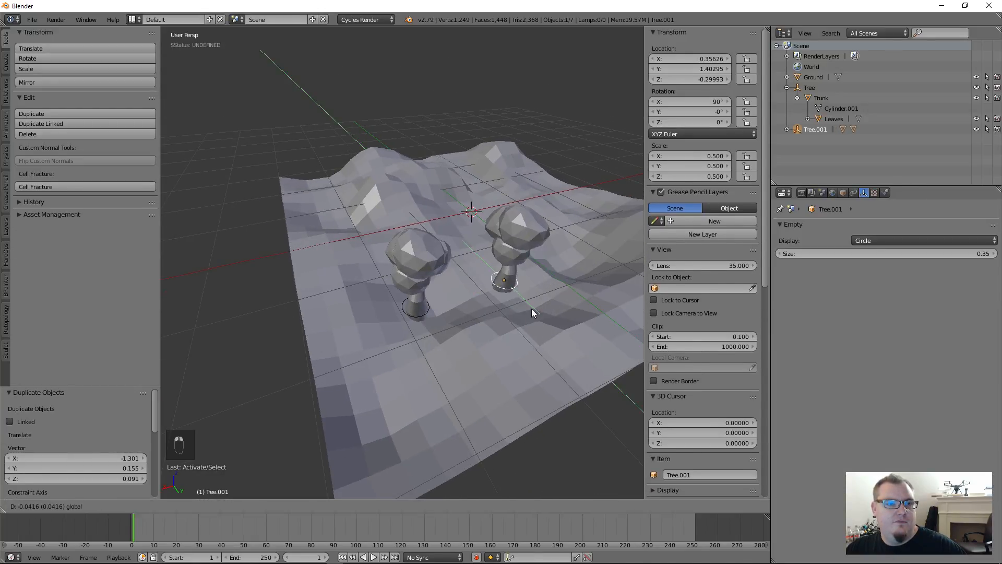
click(515, 292)
- Scale the Tree.001 Empty to about 0.615 and rotate it about -51.8° around the Z axis
key(s)
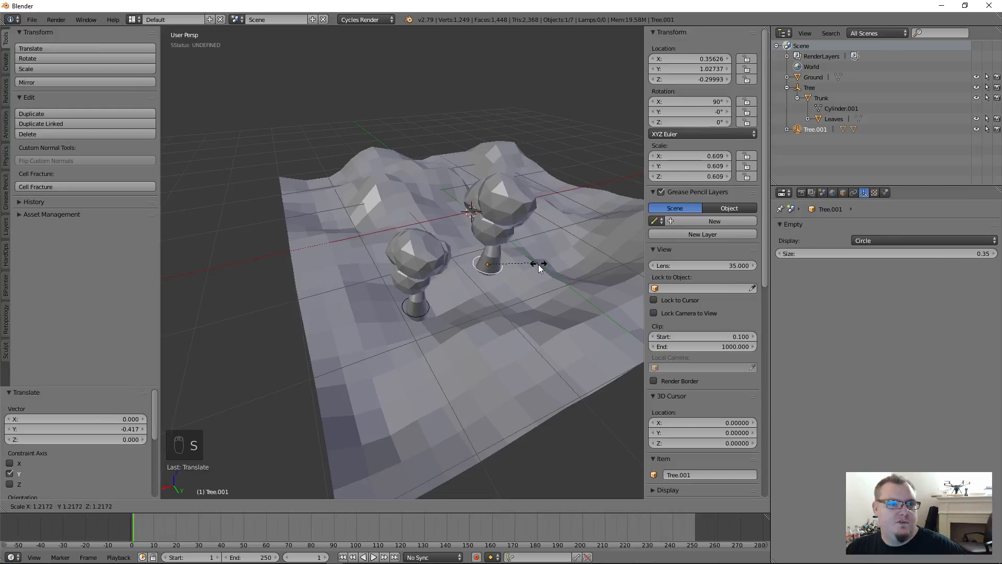
click(541, 265)
middle_drag(540, 265, 373, 324)
key(r)
key(z)
click(486, 299)
scroll(456, 286, down, 2)
scroll(380, 318, up, 3)
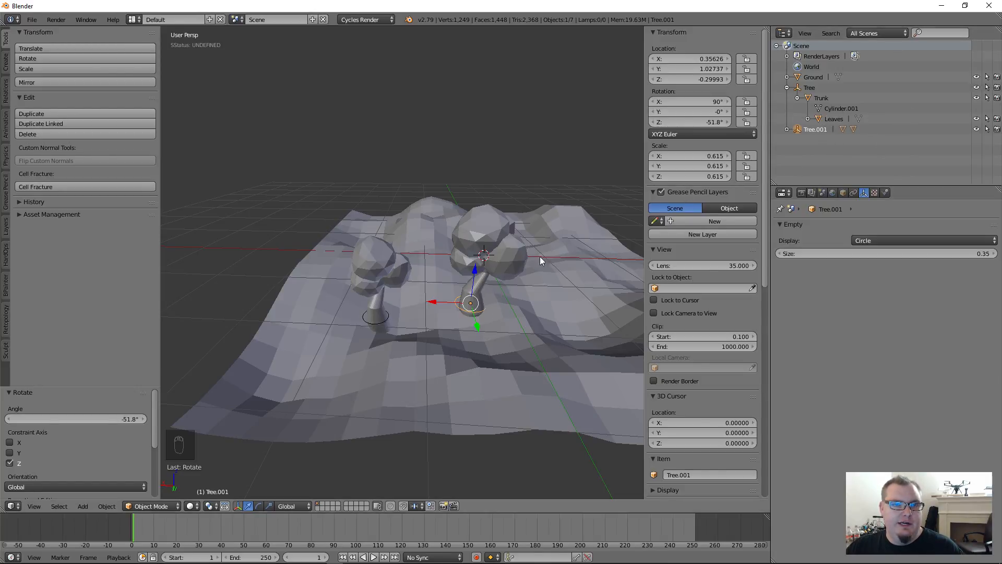
- Try deleting only the Tree.001 Empty, and undo the deletion
key(x)
click(409, 318)
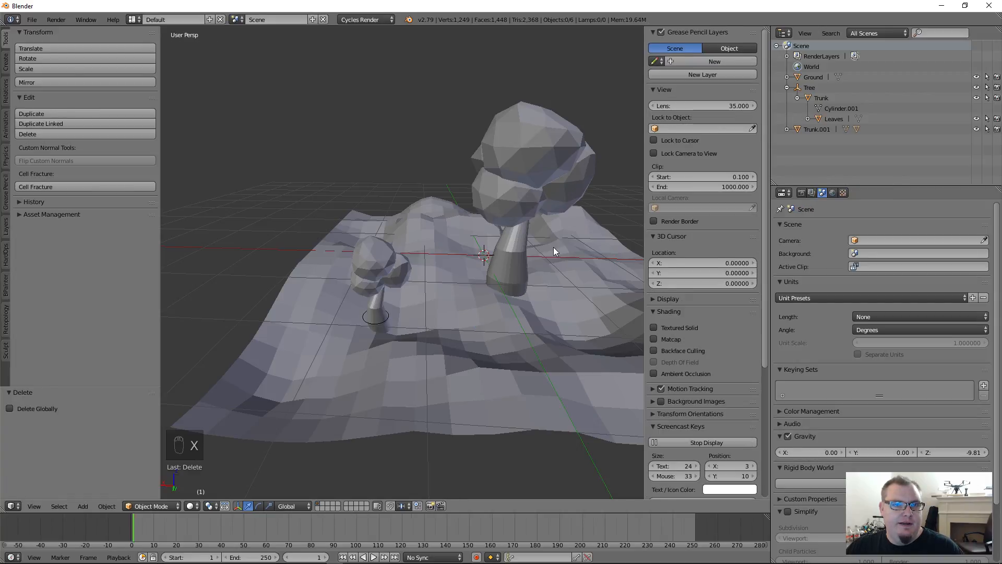
key(ctrl+z)
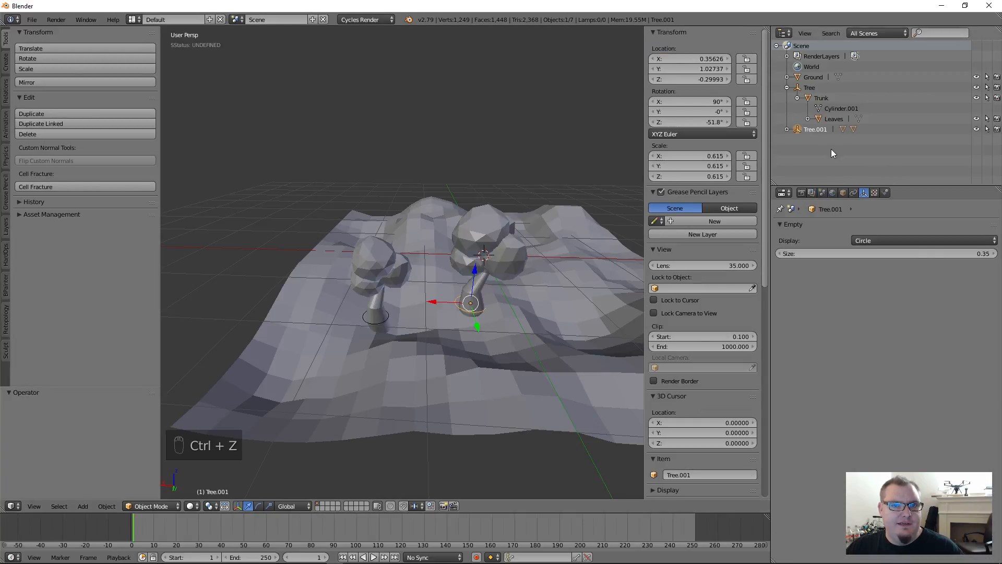
- Expand the Tree.001 hierarchy in the Outliner and delete only its parent Empty
click(787, 129)
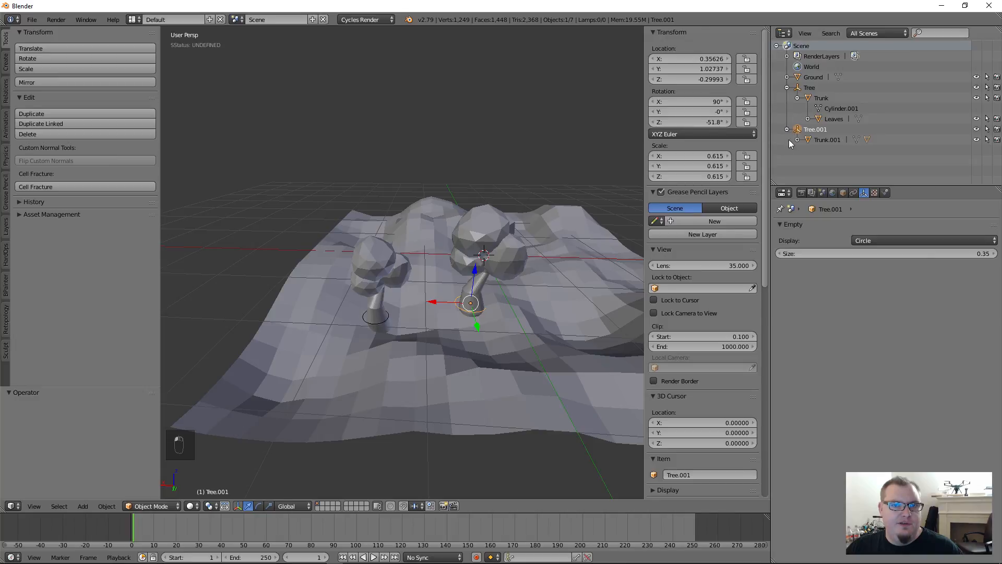
click(797, 140)
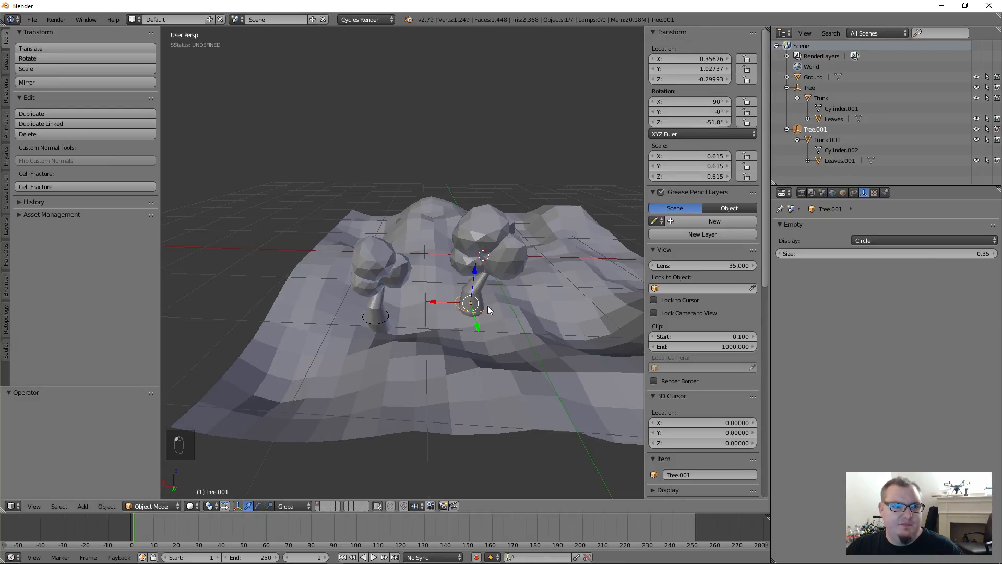
scroll(488, 305, up, 4)
key(x)
click(469, 310)
middle_drag(532, 301, 549, 233)
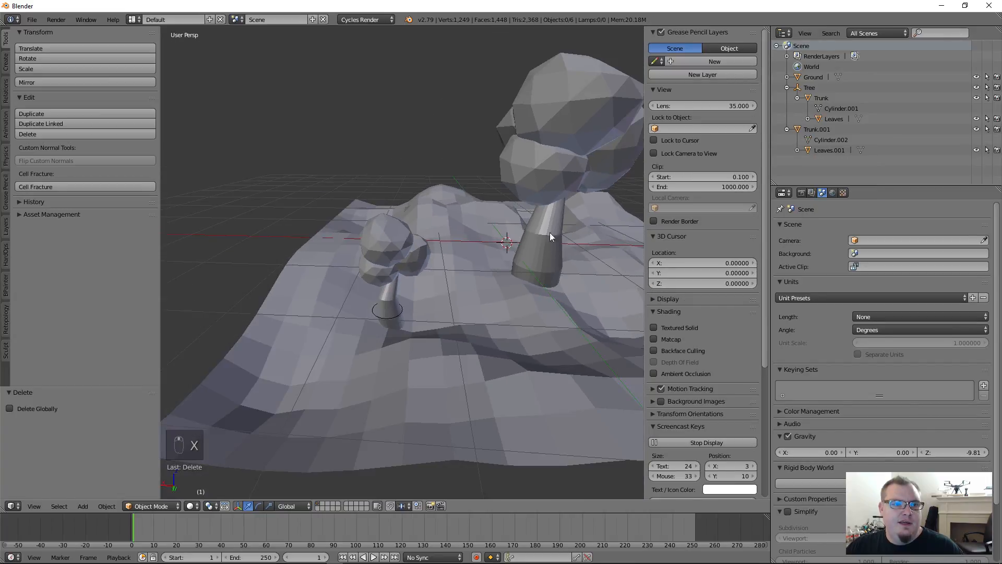
- Select the leftover Trunk.001 and Leaves.001 together and delete them
right_click(540, 237)
right_click(568, 126)
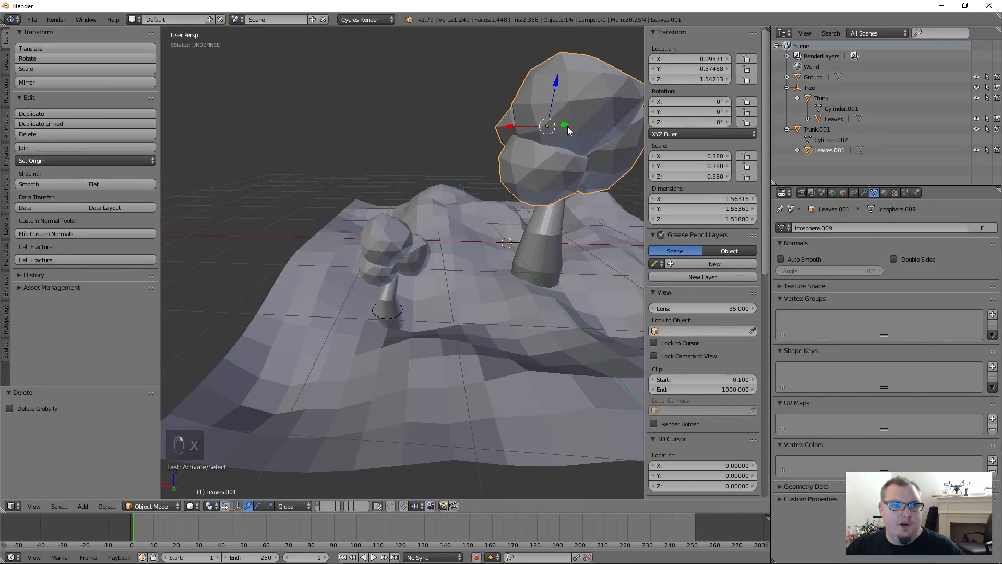
right_click(556, 271)
right_click(584, 155)
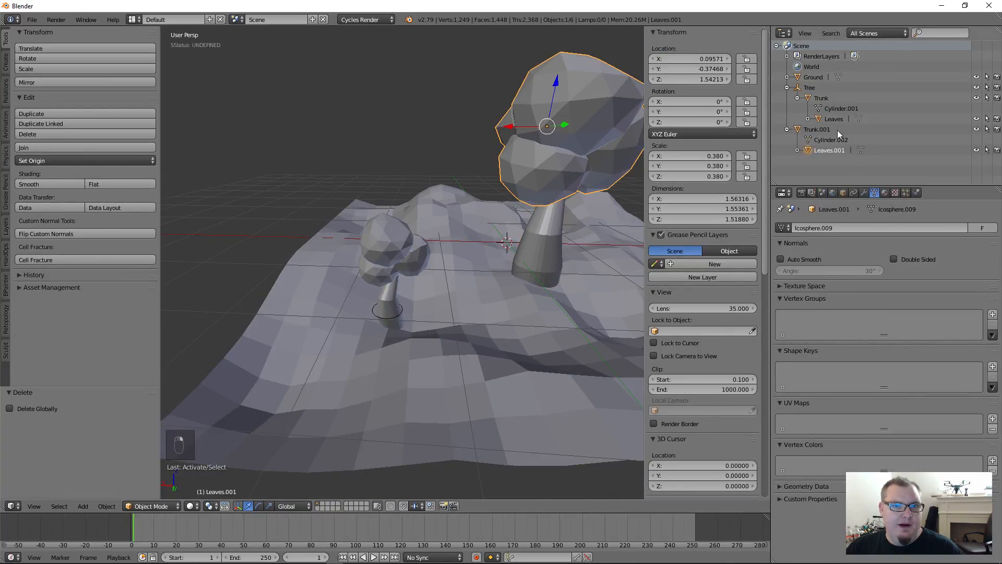
click(817, 131)
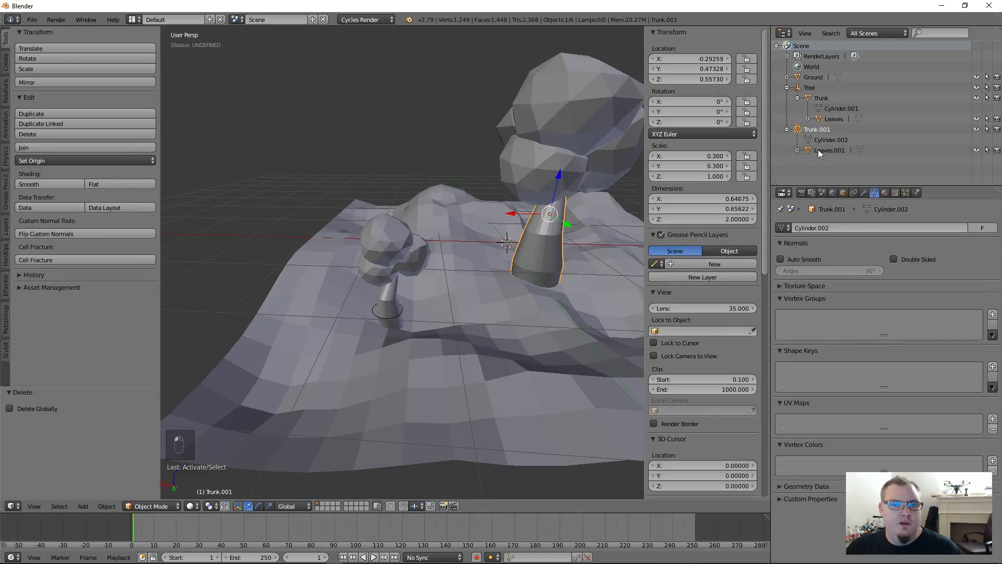
shift+click(818, 151)
key(x)
click(499, 232)
- Select the original Tree Empty and its Leaves in turn to examine the remaining tree up close
scroll(469, 282, down, 4)
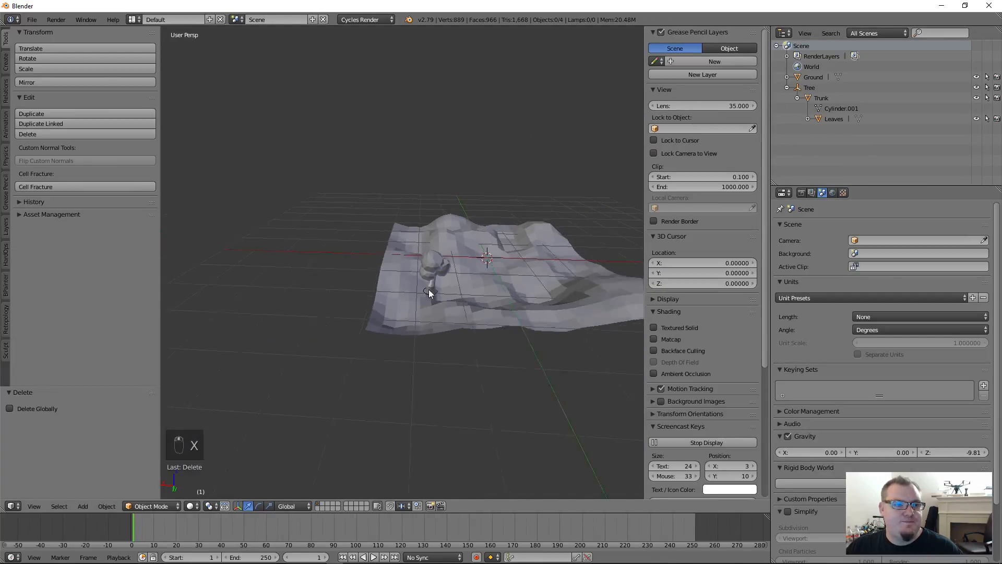
scroll(429, 293, up, 6)
right_click(428, 297)
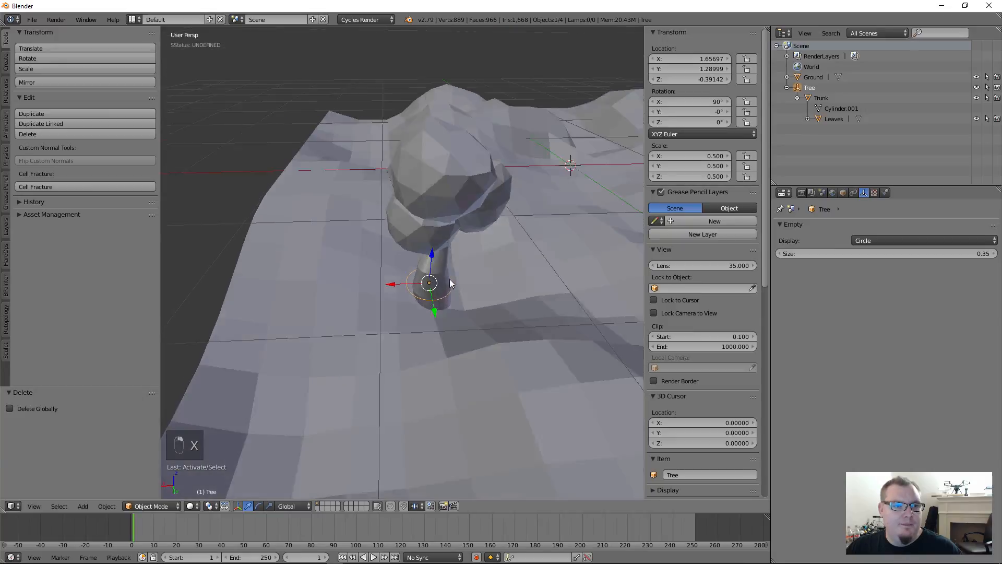
scroll(453, 261, up, 3)
mouse_move(450, 279)
middle_down()
mouse_move(453, 261)
mouse_move(499, 281)
mouse_move(424, 272)
mouse_move(447, 278)
middle_up()
scroll(499, 280, down, 2)
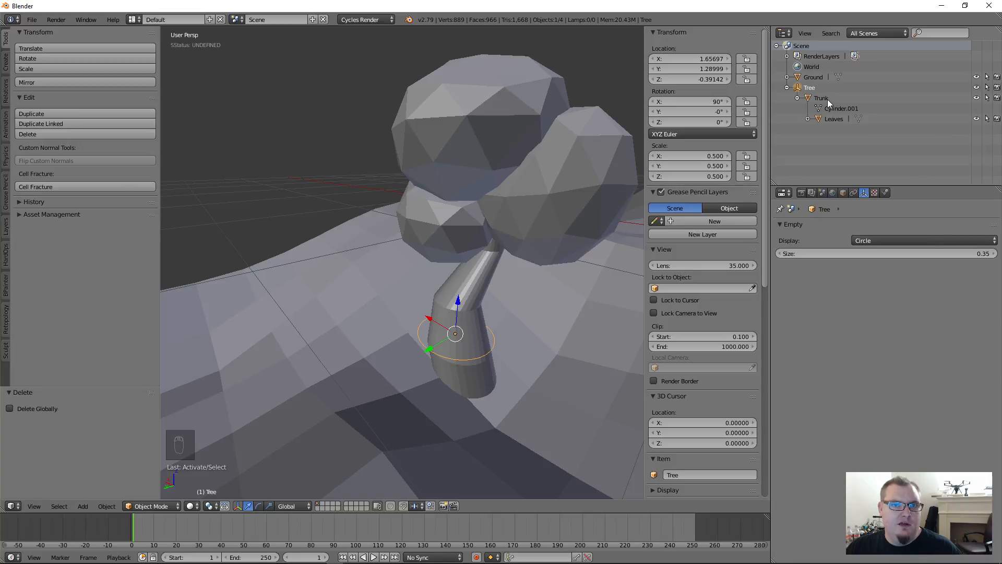
click(832, 119)
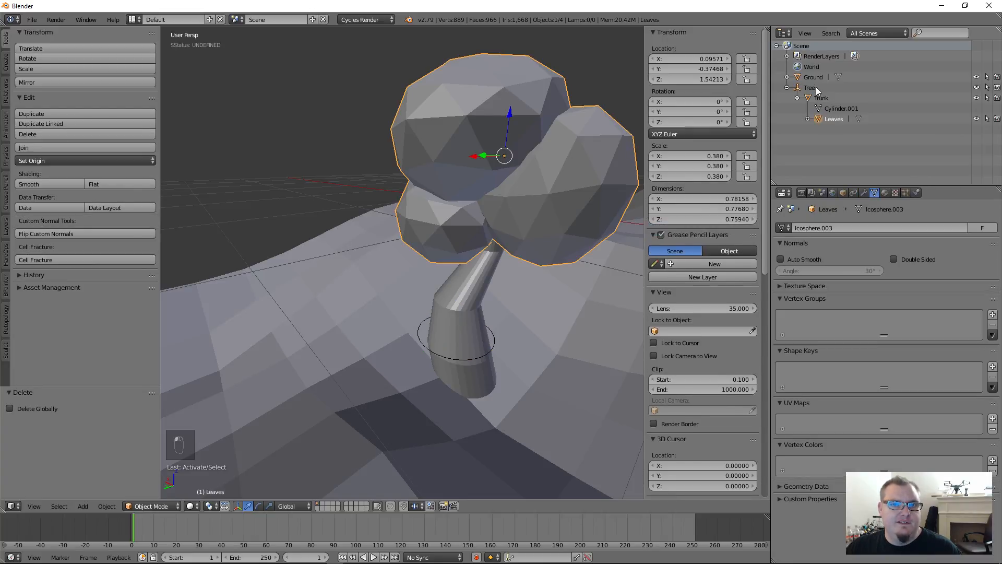
- Select the Leaves together with the Tree Empty, making the Empty the active object
click(821, 98)
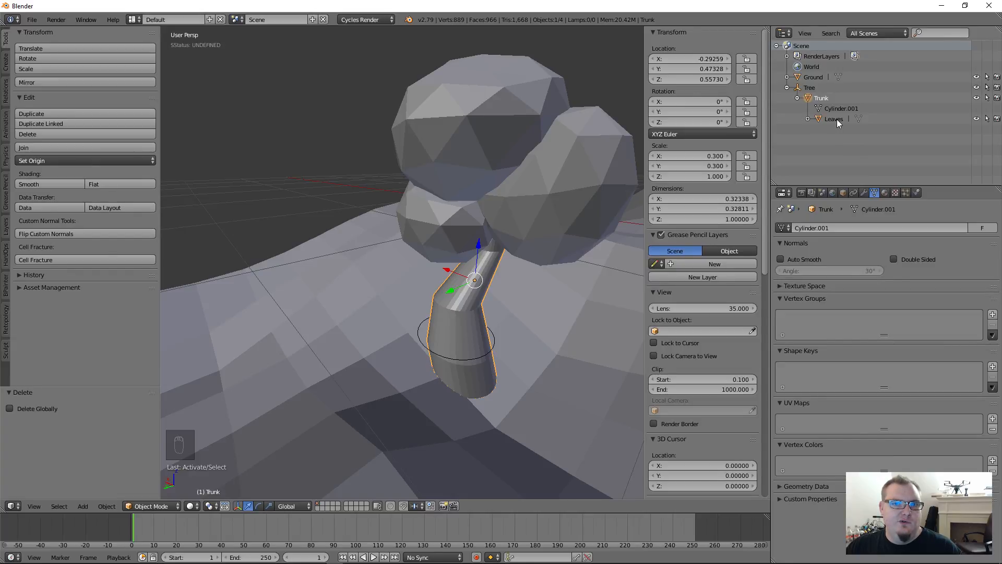
click(834, 119)
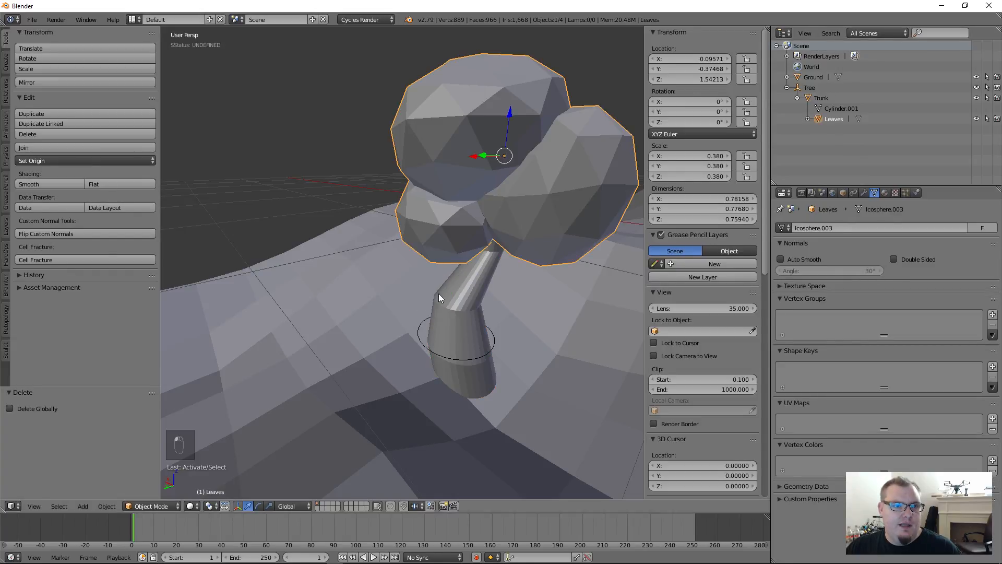
shift+right_click(421, 342)
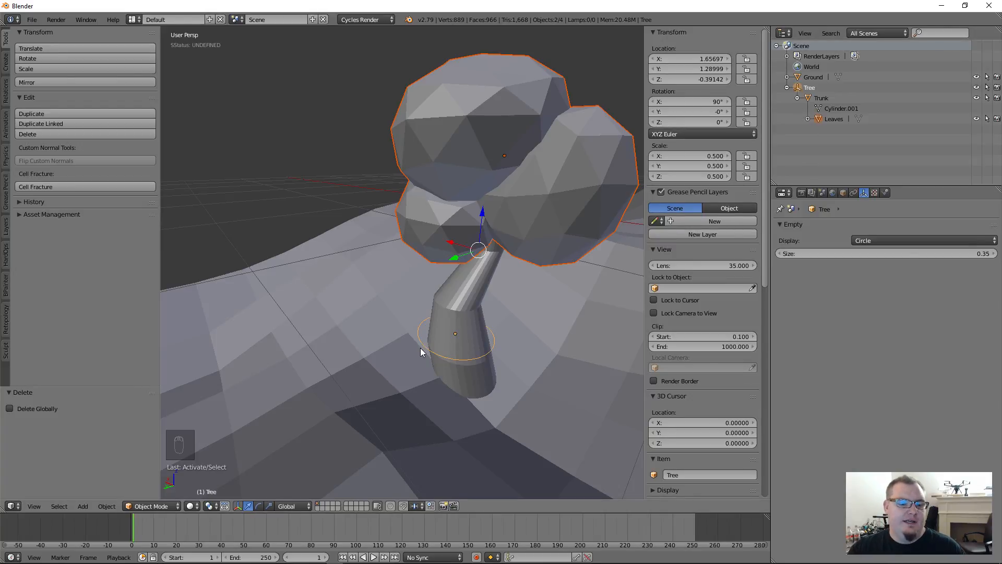
- Try parenting the Leaves directly to the Tree Empty with the plain Object option, and undo the parenting
key(ctrl+p)
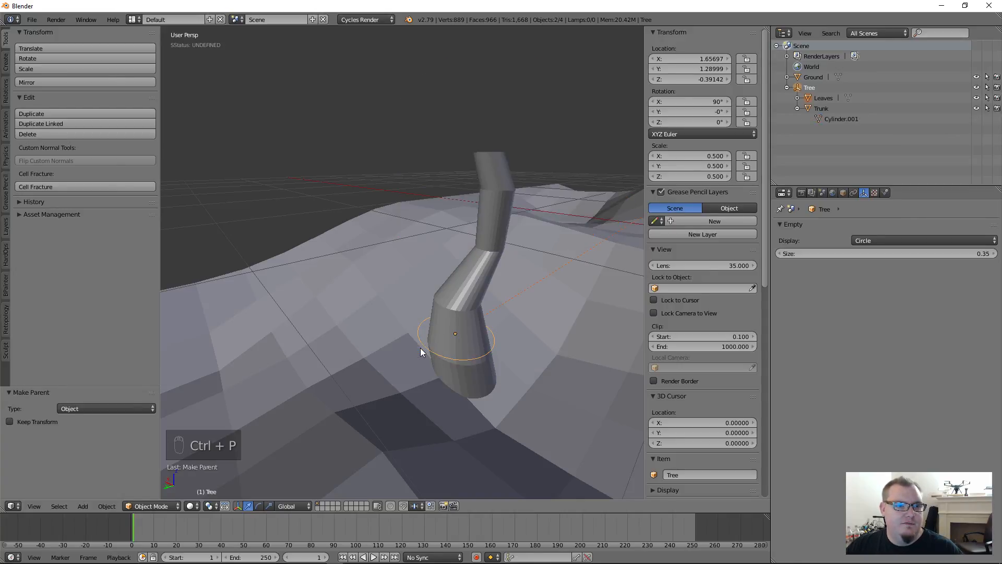
scroll(421, 347, down, 6)
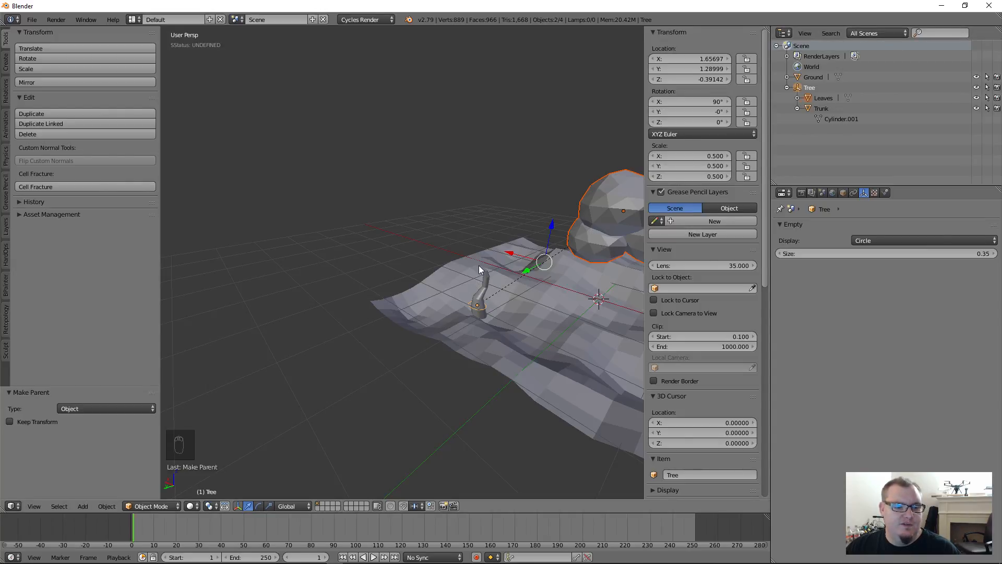
key(ctrl+z)
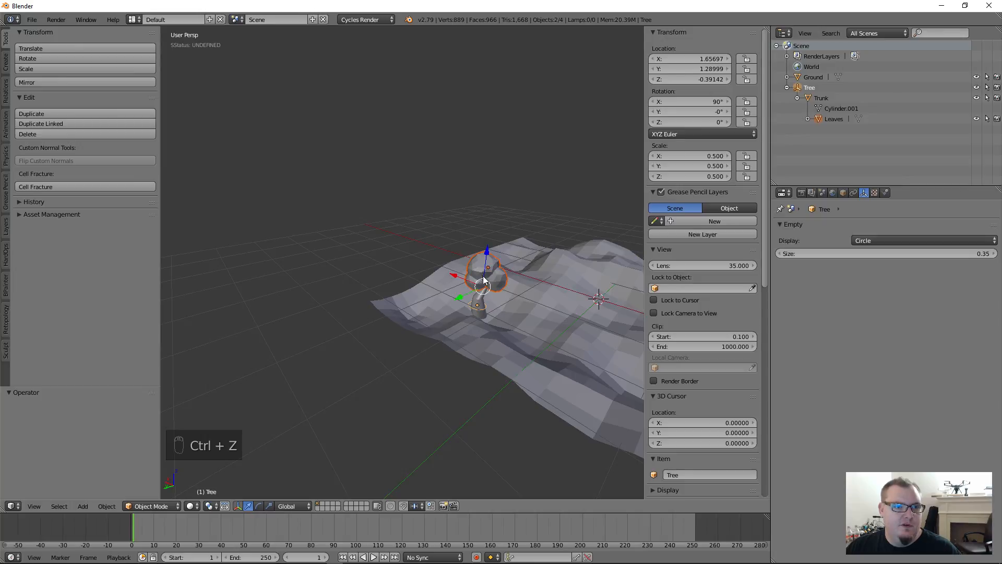
- Parent the Leaves directly to the Tree Empty with the Object (Keep Transform) option
scroll(475, 349, up, 6)
scroll(462, 310, down, 1)
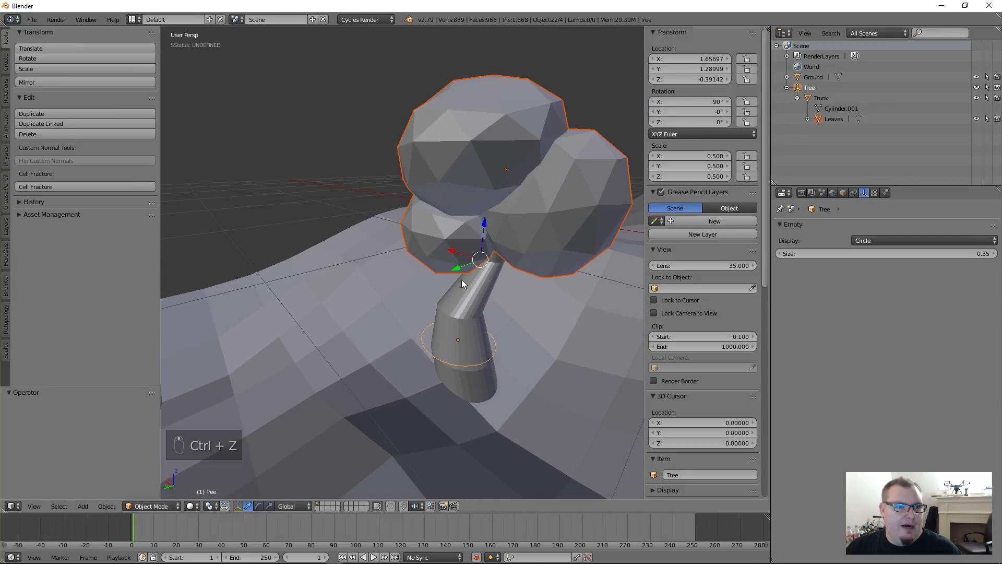
key(ctrl+p)
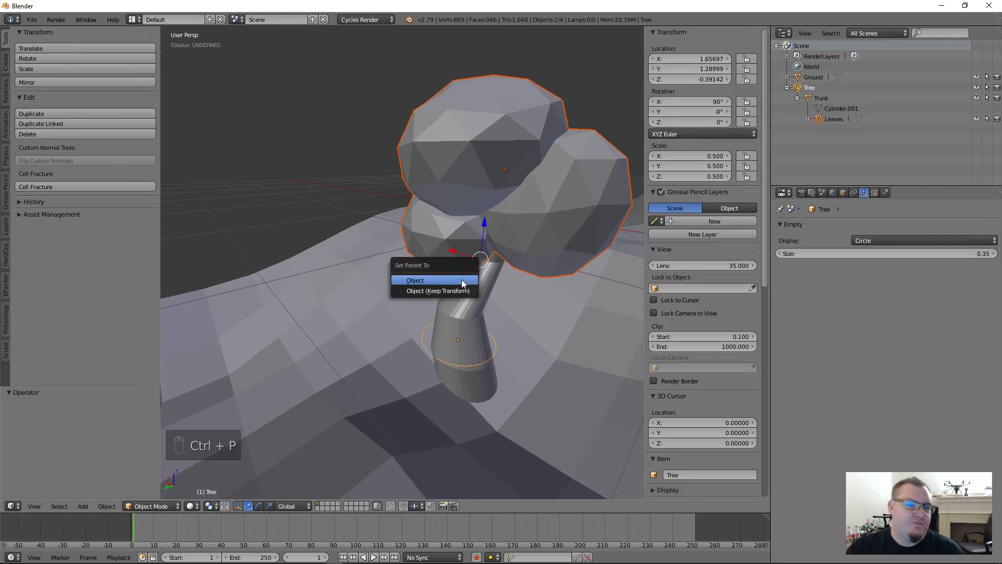
click(430, 292)
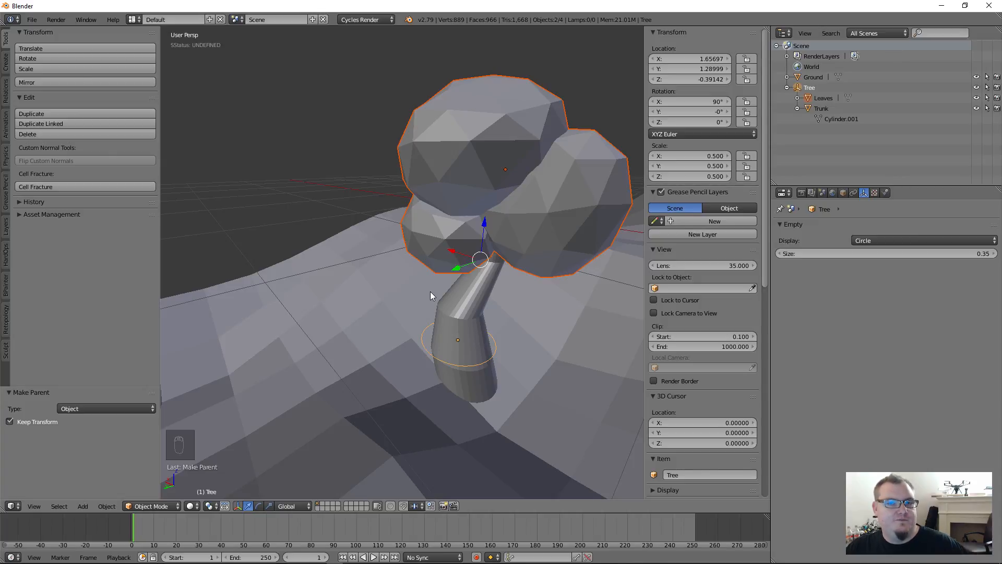
- Check Leaves and Trunk under the Tree Empty, and move the Empty across the ground to about X 0.607, Y 1.314
click(826, 98)
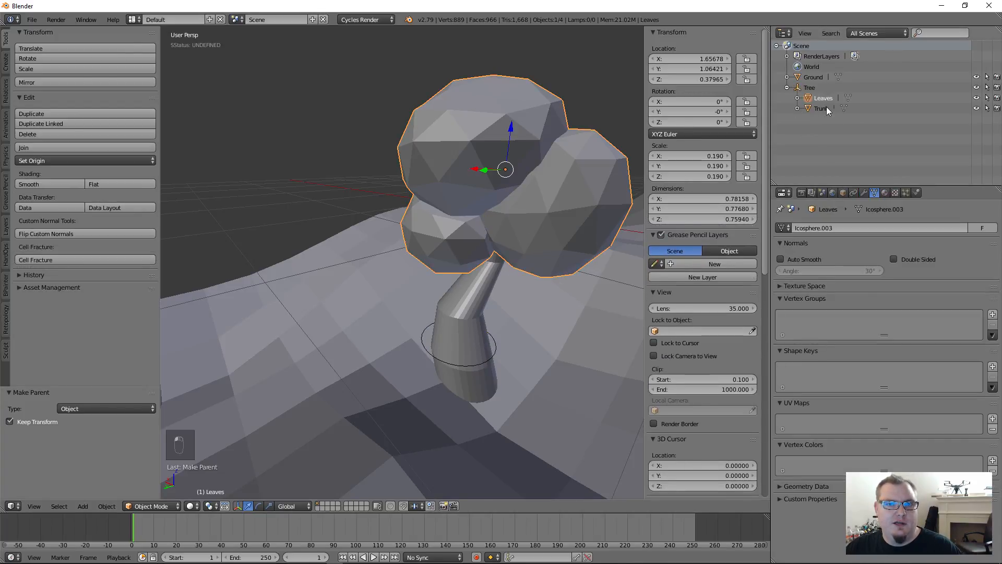
click(826, 109)
click(809, 88)
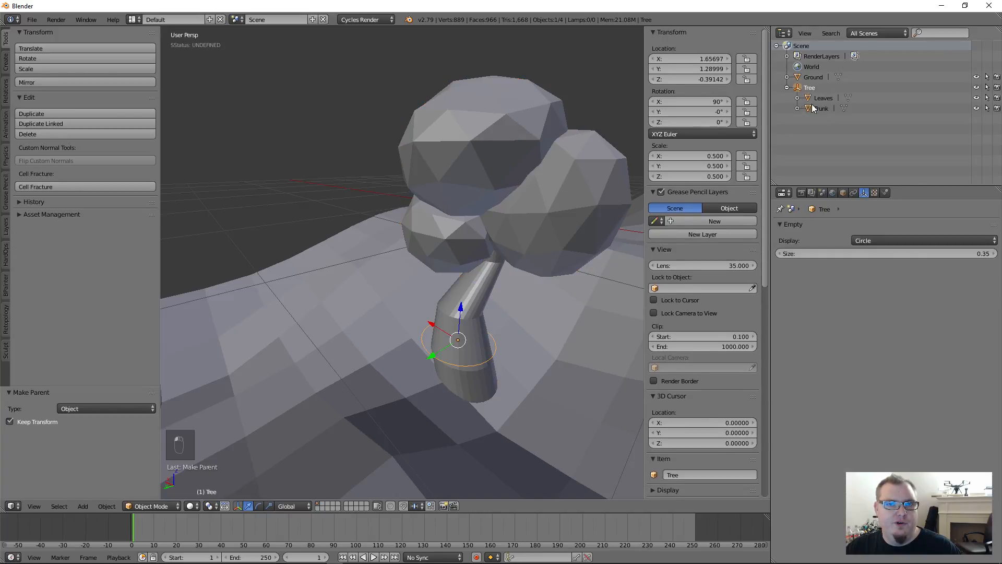
mouse_move(435, 326)
mouse_down()
mouse_move(480, 347)
mouse_move(433, 340)
mouse_up()
middle_drag(433, 340, 513, 403)
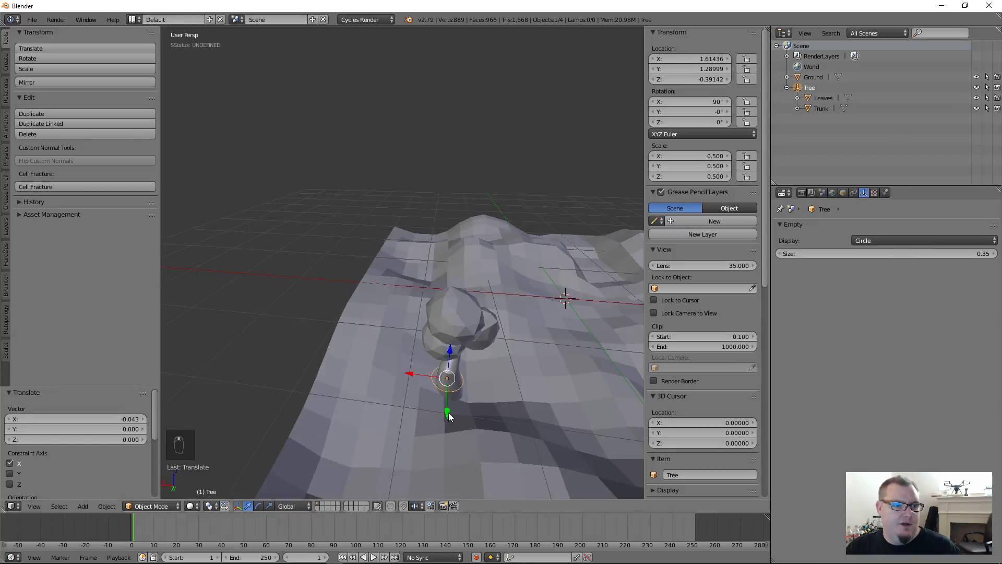
drag(447, 412, 452, 424)
drag(410, 373, 509, 384)
middle_drag(509, 384, 410, 299)
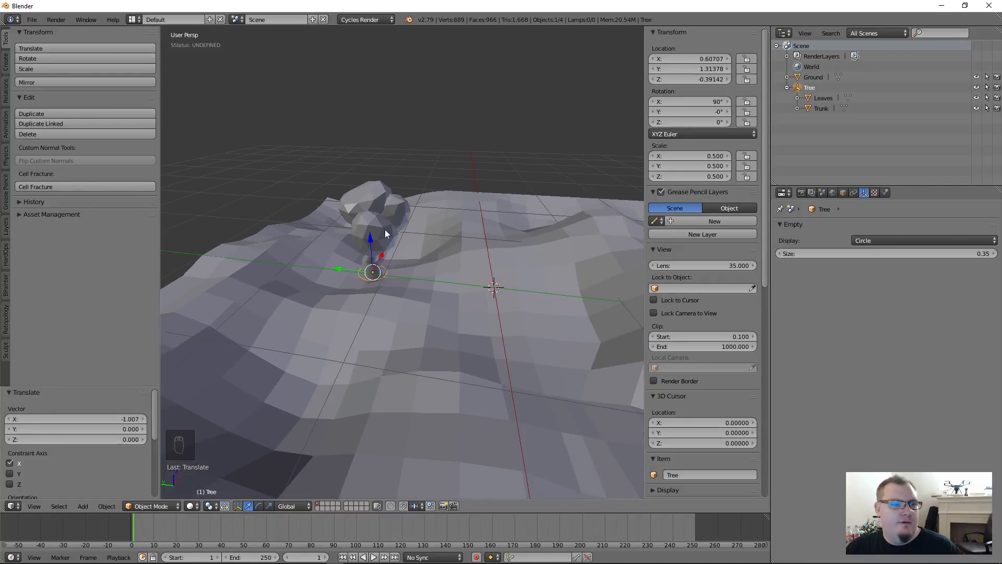
- Select the Trunk, the Tree Empty and the Leaves together in the viewport
middle_drag(386, 233, 501, 249)
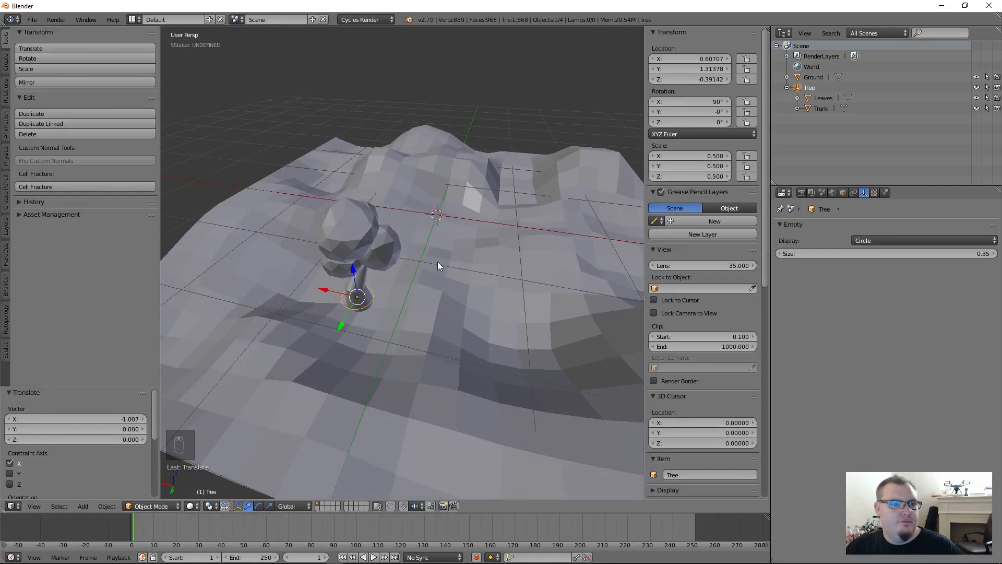
middle_drag(437, 261, 501, 313)
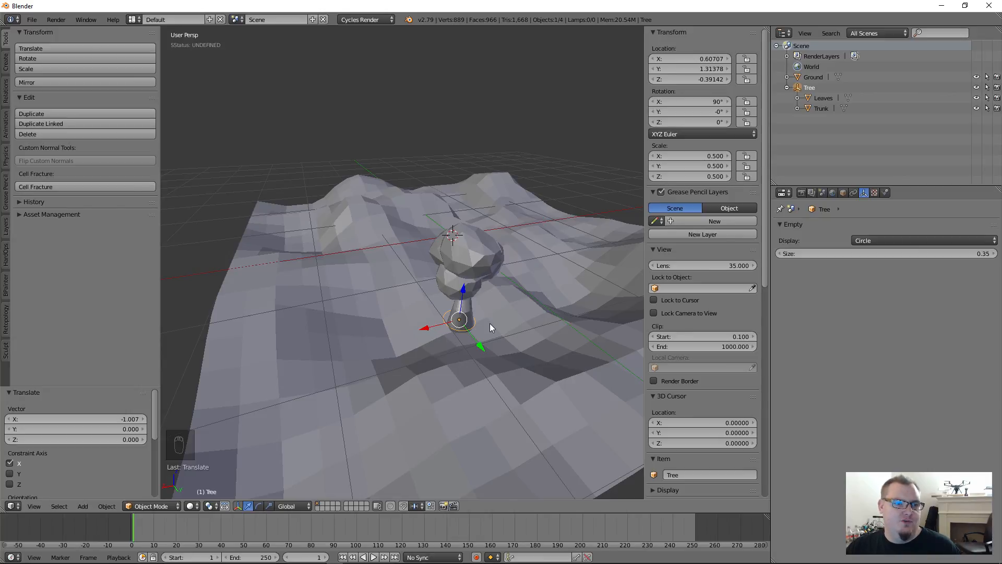
middle_drag(489, 327, 486, 365)
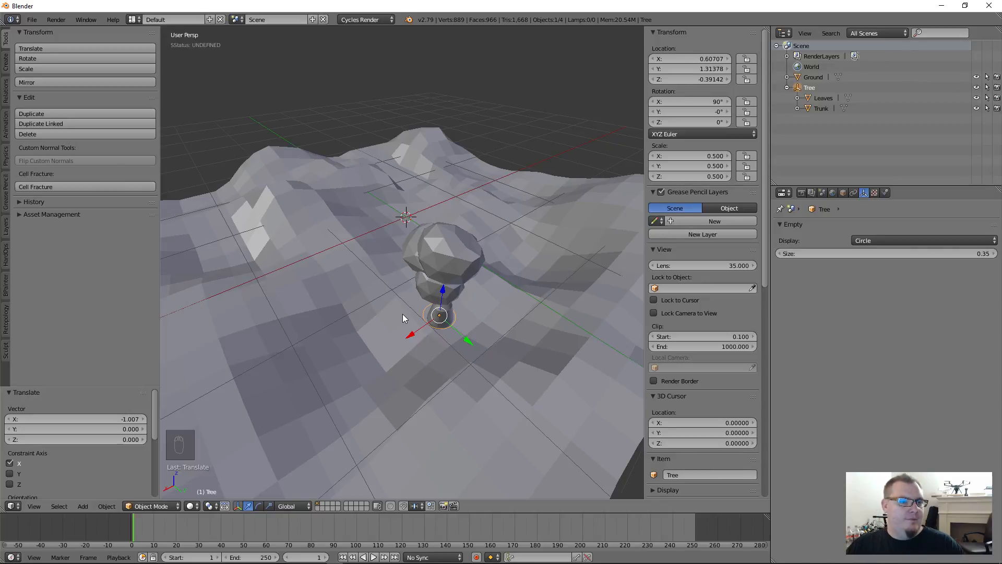
middle_drag(403, 314, 474, 302)
right_click(447, 306)
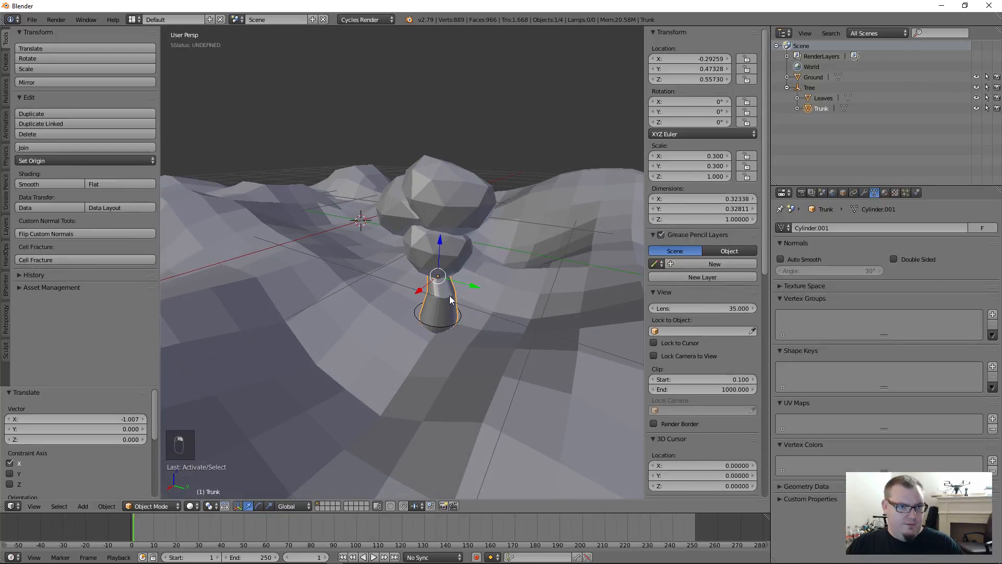
shift+right_click(431, 324)
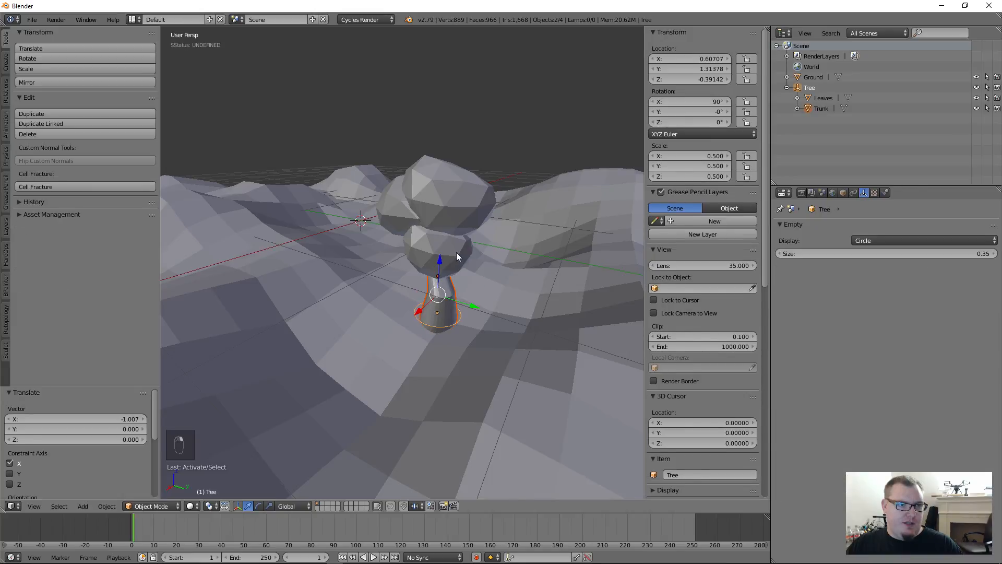
shift+right_click(457, 252)
middle_drag(450, 251, 453, 319)
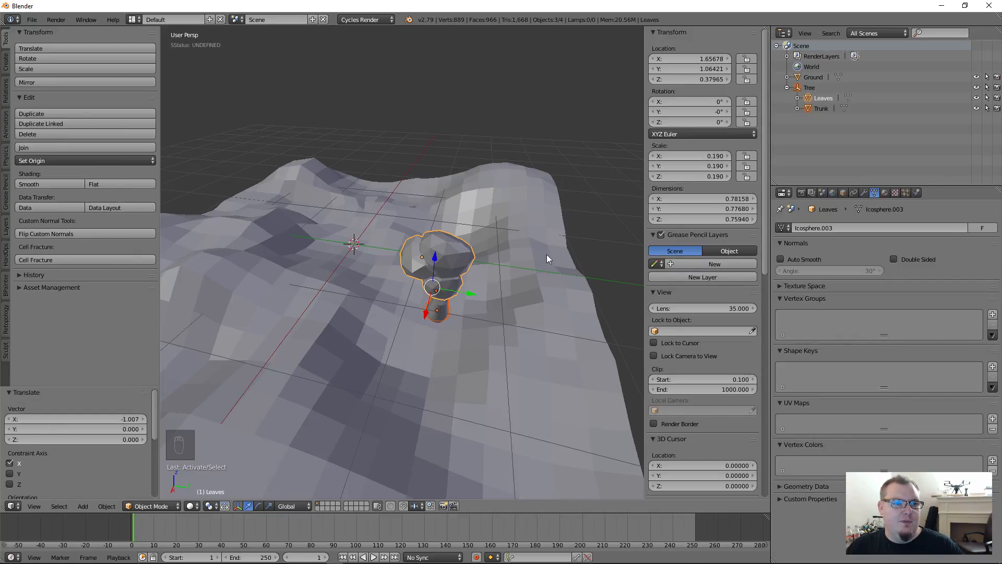
- Collapse the Tree hierarchy in the Outliner and select only the Tree Empty
click(787, 88)
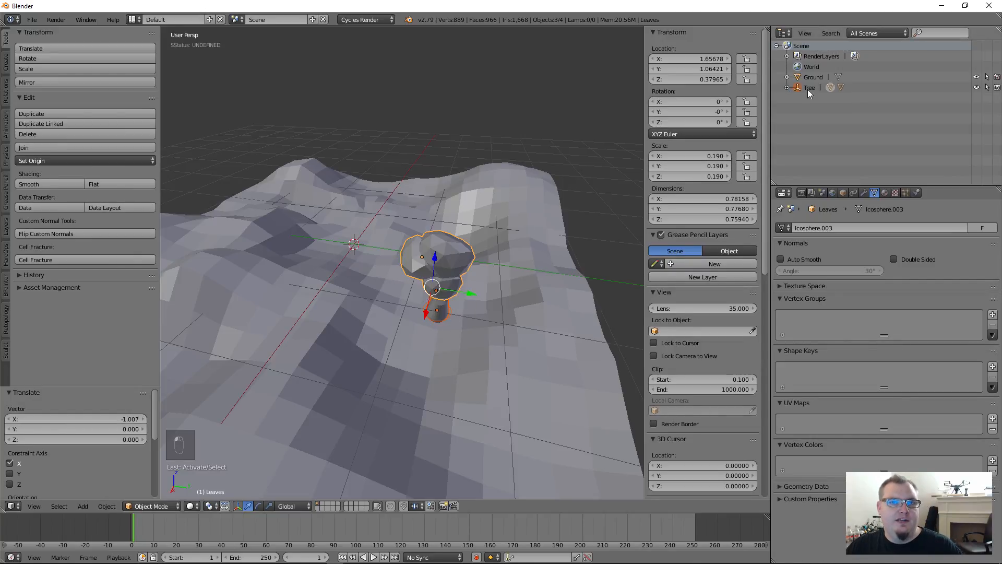
click(807, 89)
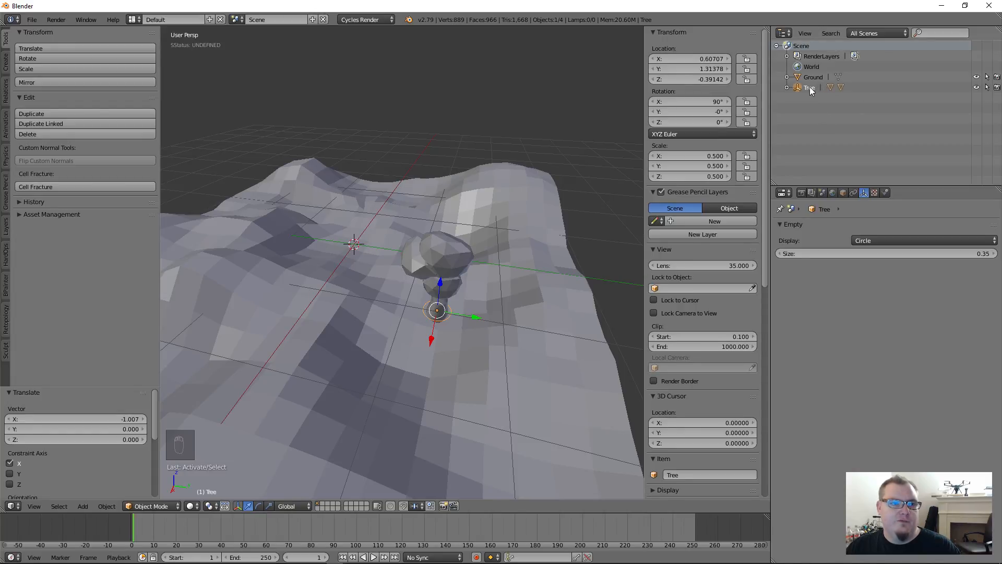
scroll(426, 315, up, 5)
right_click(437, 322)
right_click(437, 321)
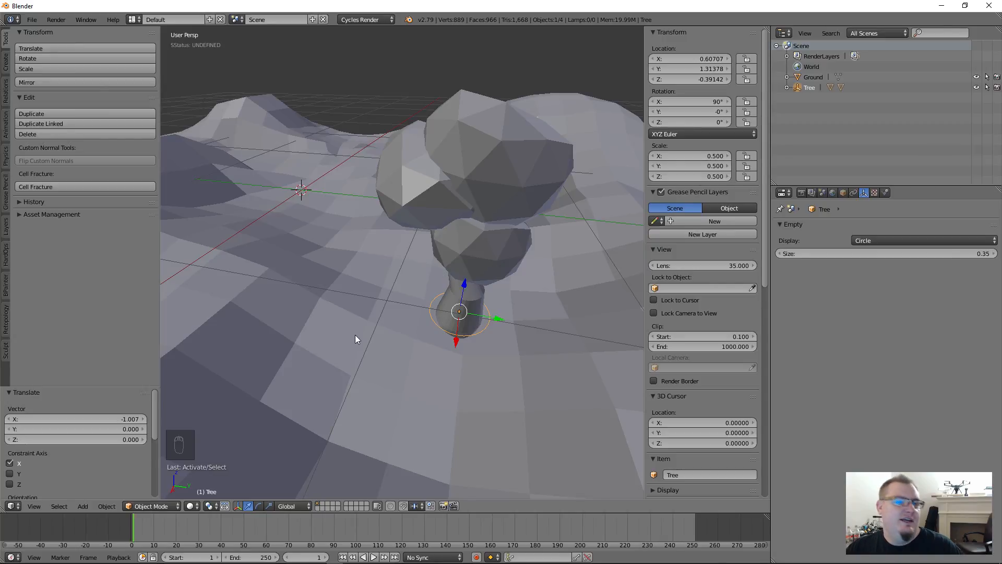
- Duplicate only the Tree Empty three times, placing the copies at separate spots beside the tree
key(shift+d)
click(404, 300)
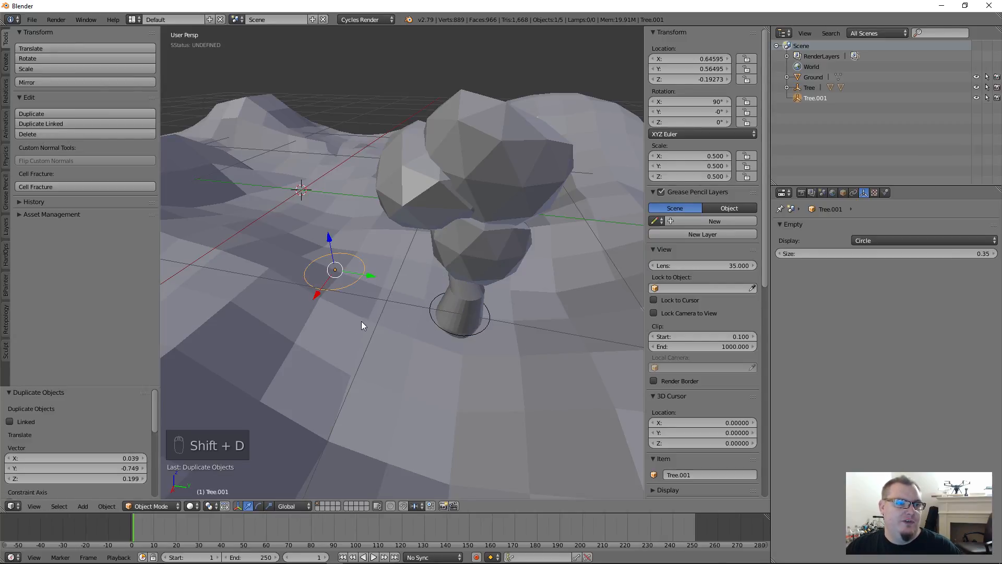
key(shift+d)
click(332, 231)
key(shift+d)
click(245, 267)
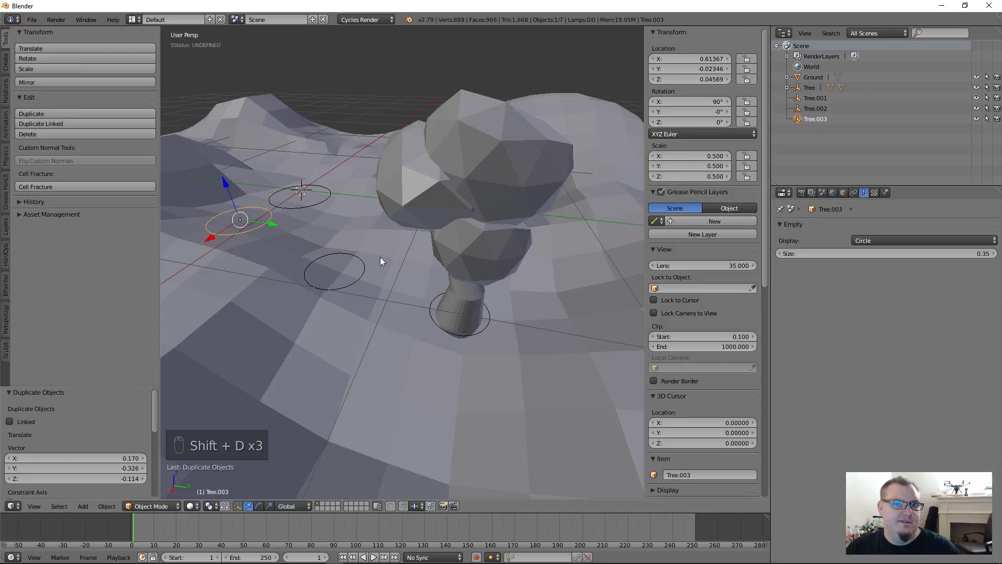
- Select the three duplicated Empties Tree.001, Tree.002 and Tree.003 together and delete them
shift+click(306, 215)
shift+click(343, 258)
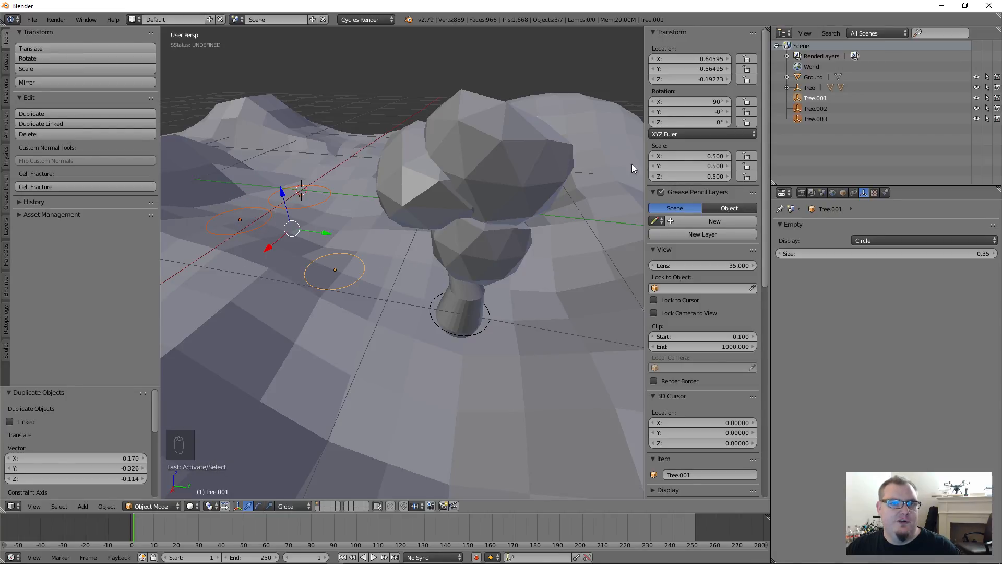
key(x)
click(354, 254)
- Select the Tree Empty with its Trunk and Leaves, and try moving the whole tree
right_click(440, 326)
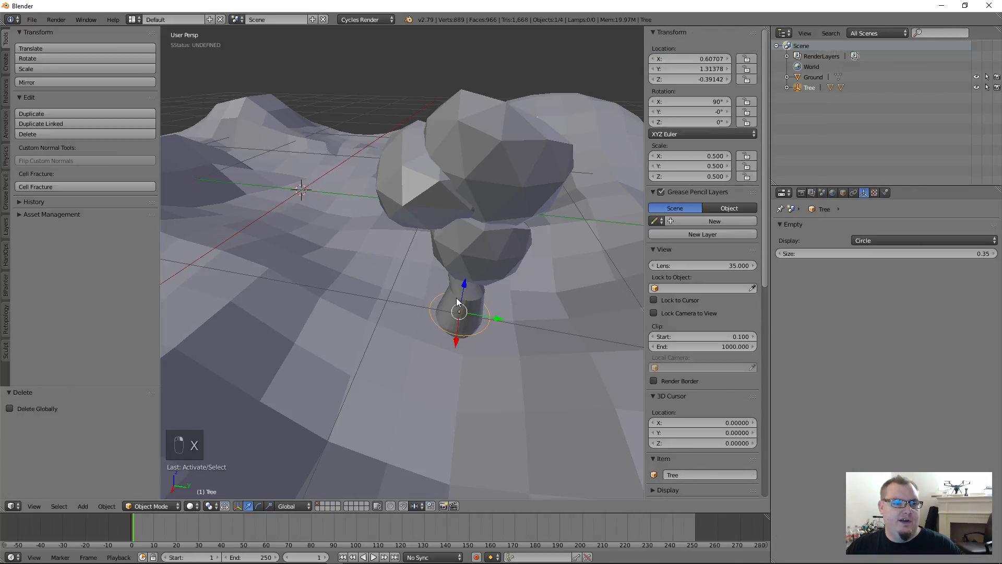
right_click(486, 230)
middle_drag(455, 293, 525, 268)
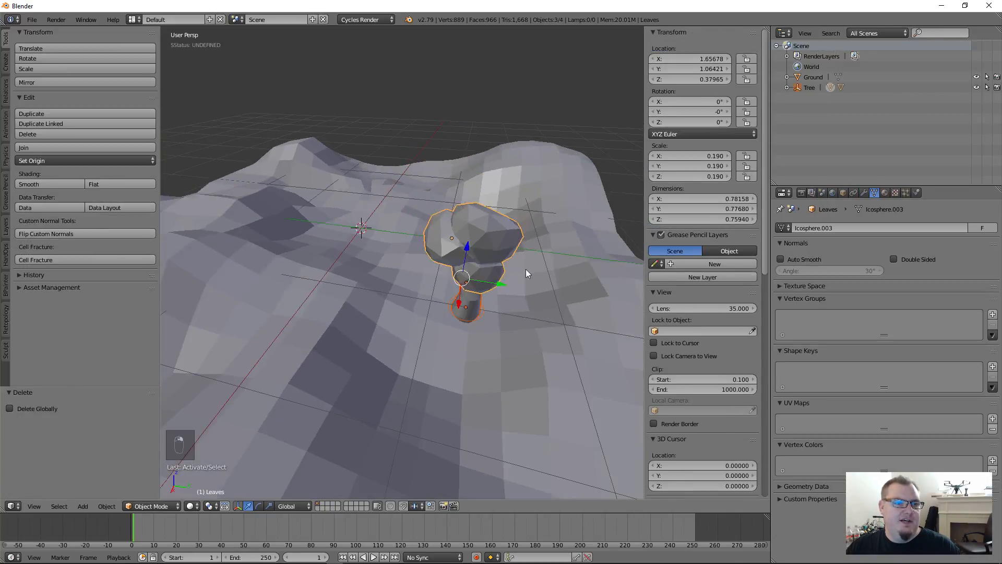
key(g)
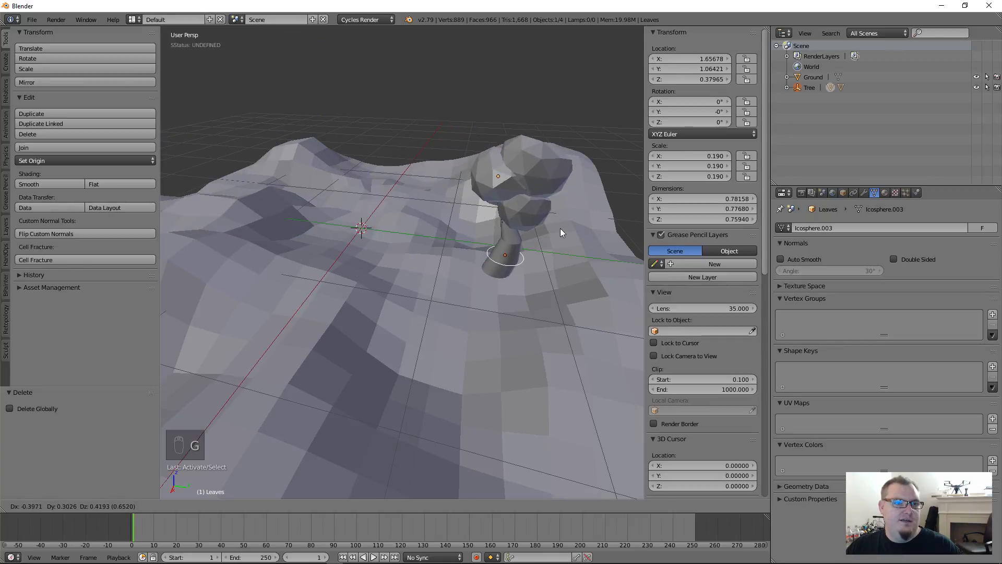
right_click(559, 229)
- Duplicate the complete selected tree, offsetting the copy by about -0.503 in X, -1.283 in Y and 0.169 in Z
middle_drag(431, 298, 476, 316)
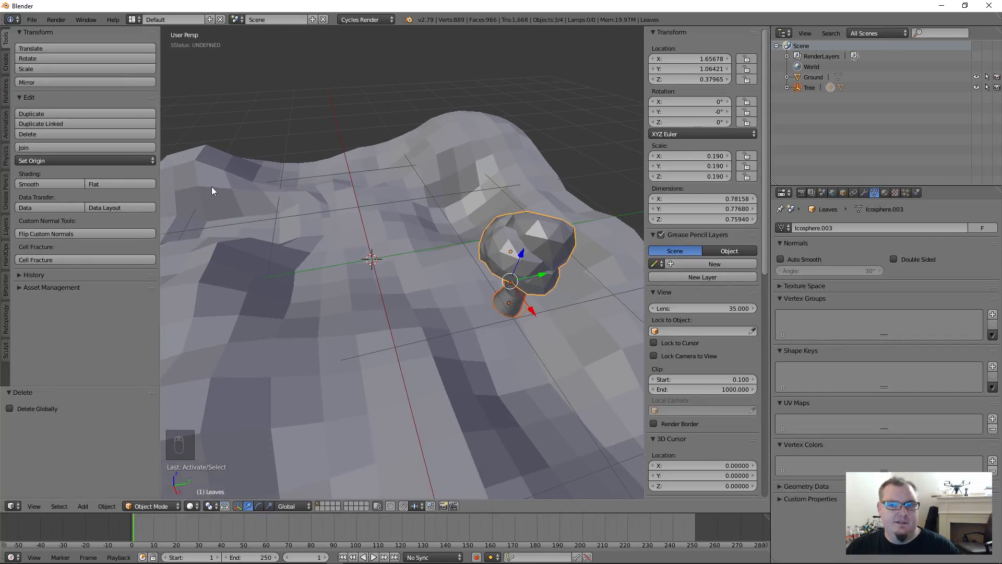
click(49, 113)
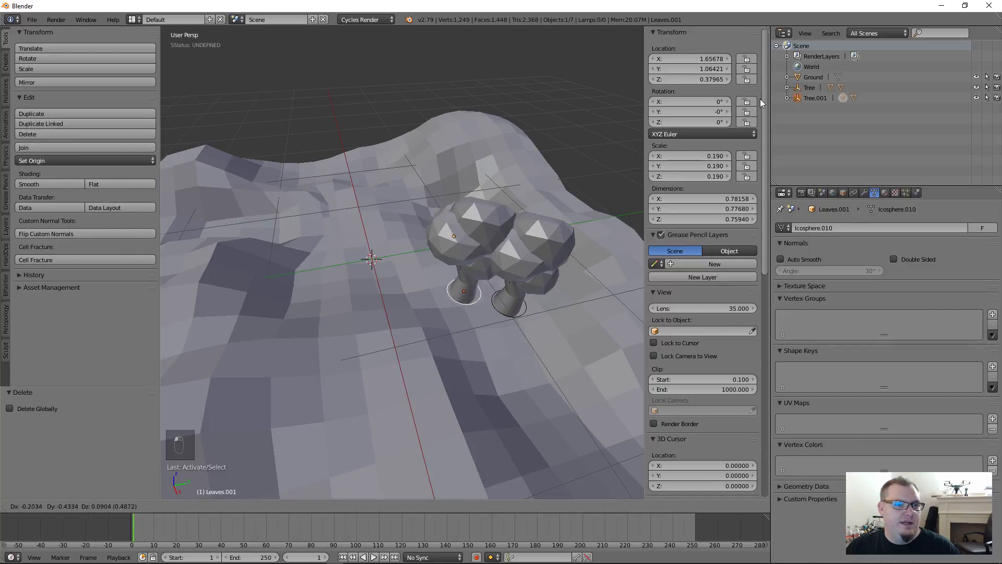
click(686, 89)
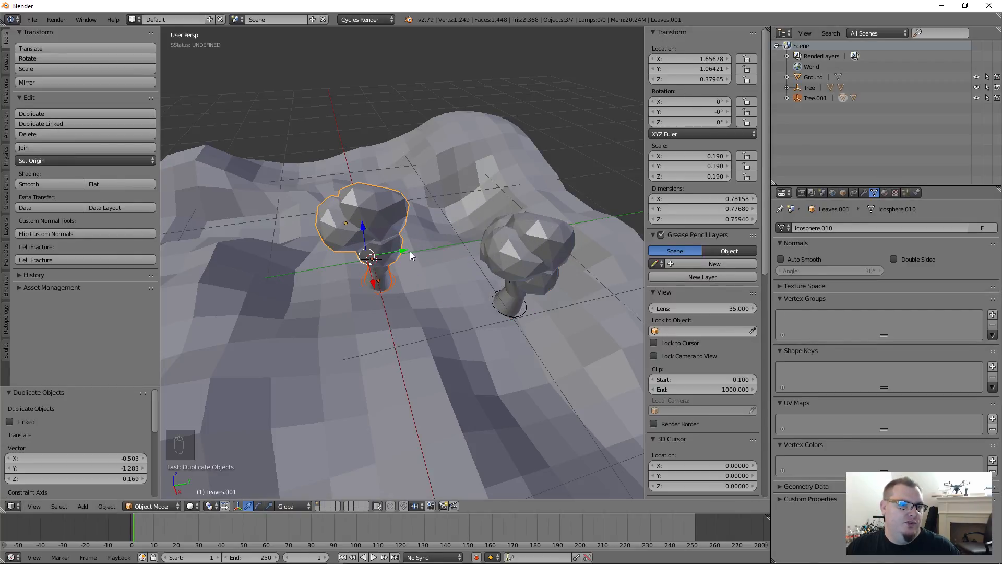
- Select the Tree.001 Empty and rotate the duplicated tree by about -53.5° around the global Z axis
middle_drag(409, 251, 337, 284)
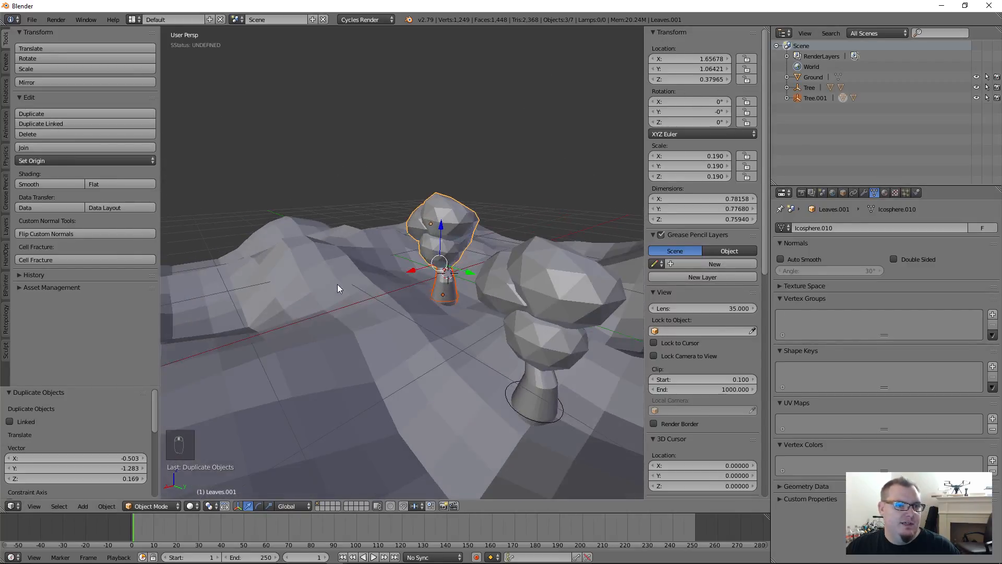
right_click(456, 306)
scroll(456, 306, up, 6)
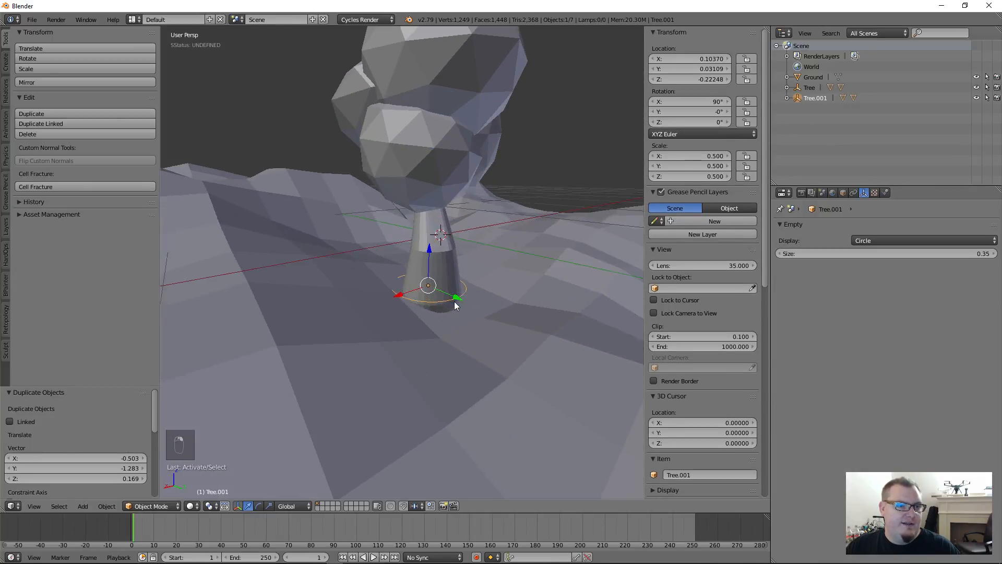
click(258, 505)
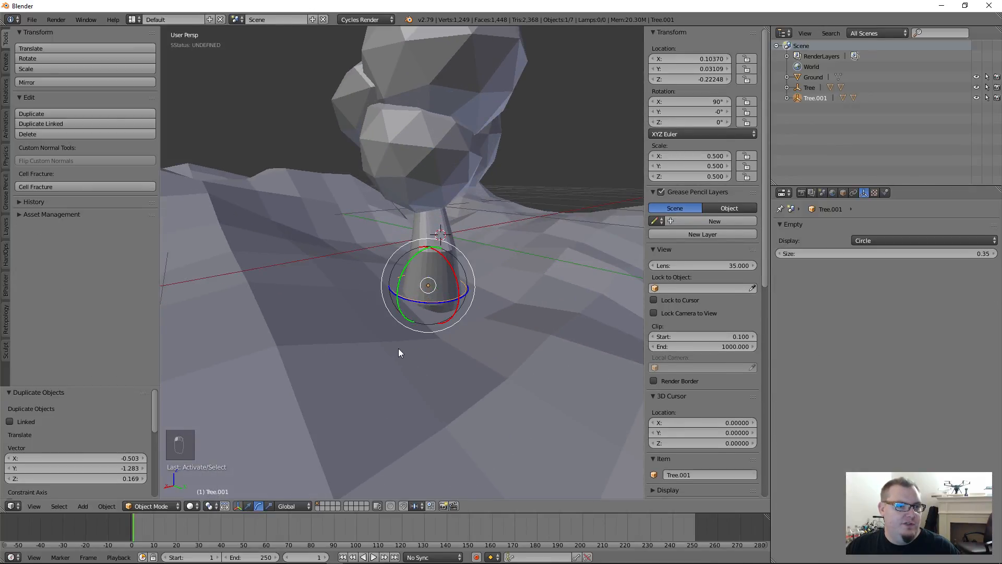
drag(439, 303, 380, 379)
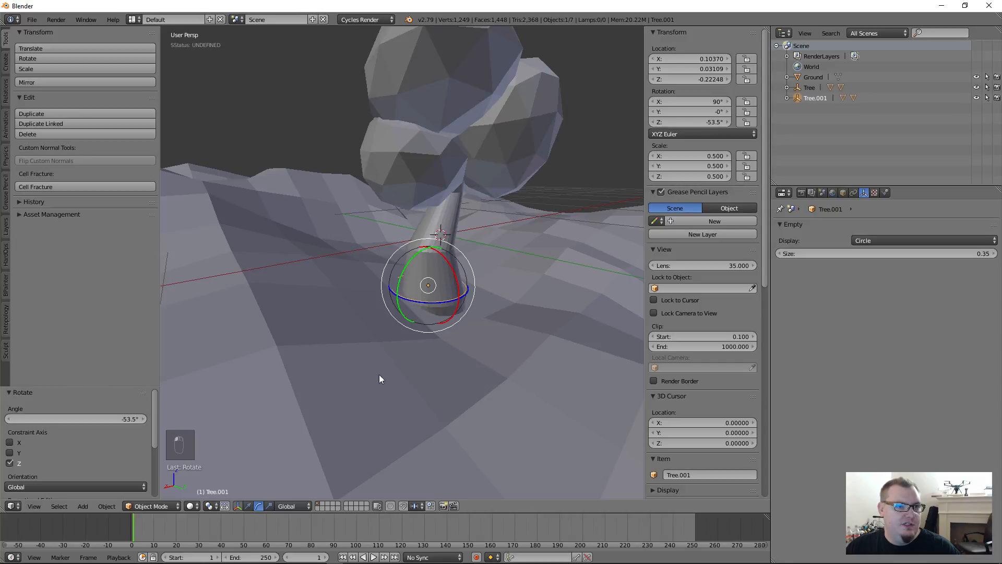
- Try scaling the Tree.001 Empty along the Z axis only, then undo the scaling
click(269, 506)
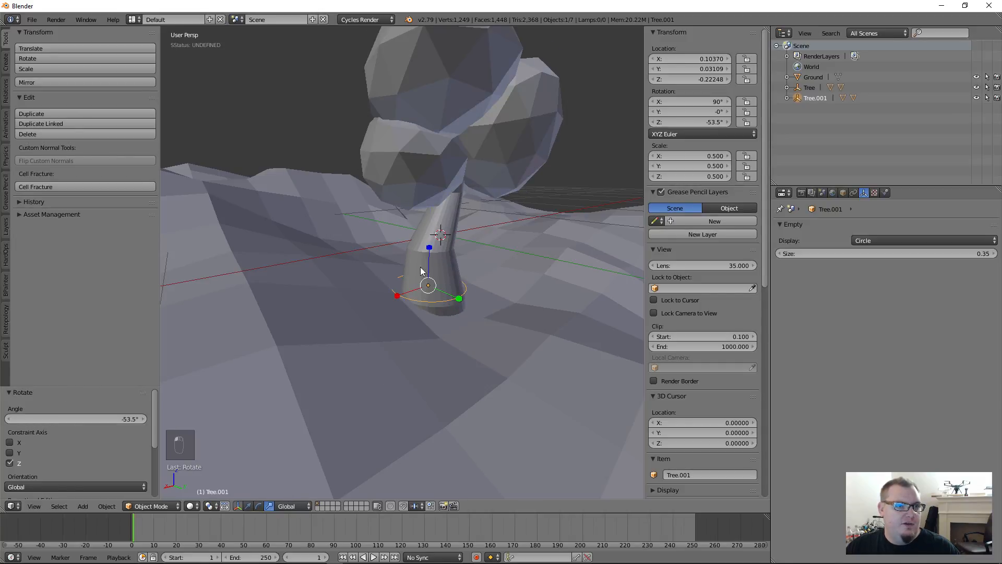
drag(430, 252, 432, 228)
middle_drag(432, 228, 487, 253)
key(ctrl+z)
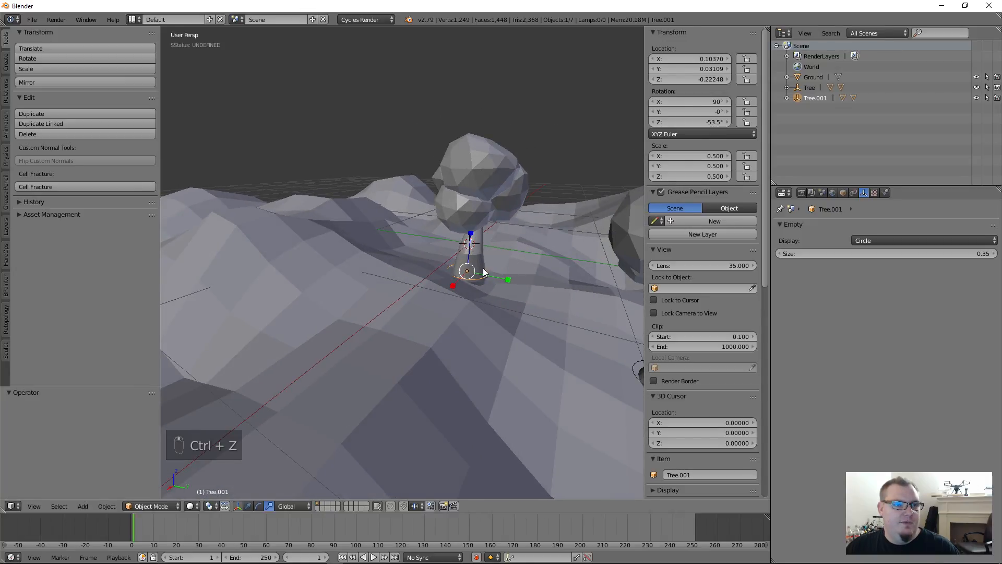
- Set the Tree.001 Empty's X, Y and Z scale to 0.8 and check the tree's size against the original
drag(688, 156, 689, 177)
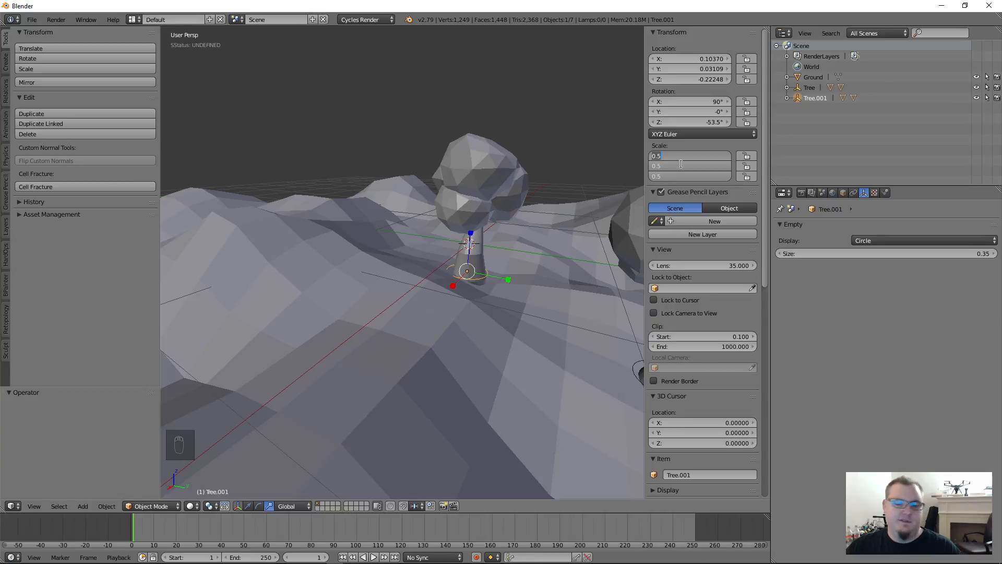
text(0.8)
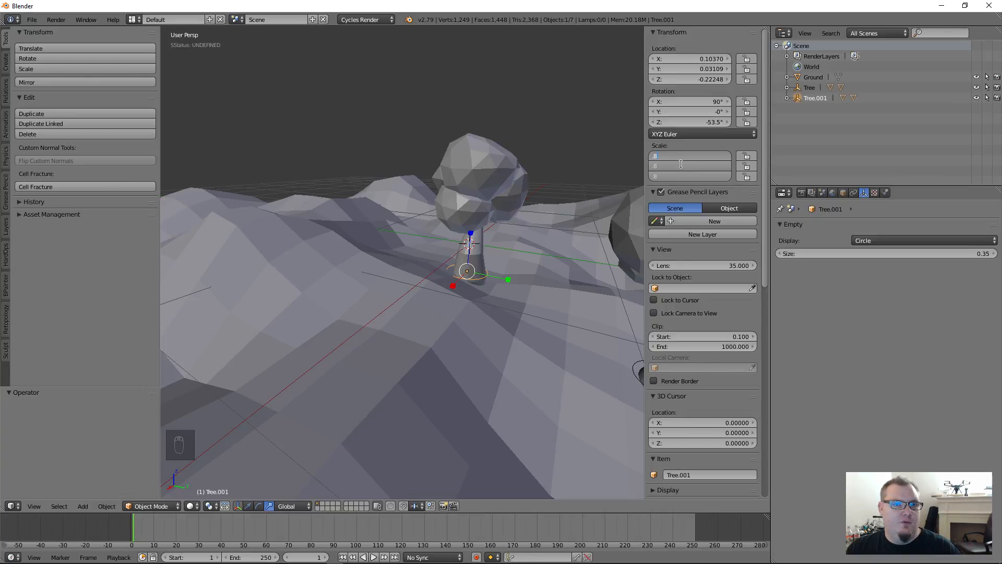
key(Return)
scroll(527, 262, down, 4)
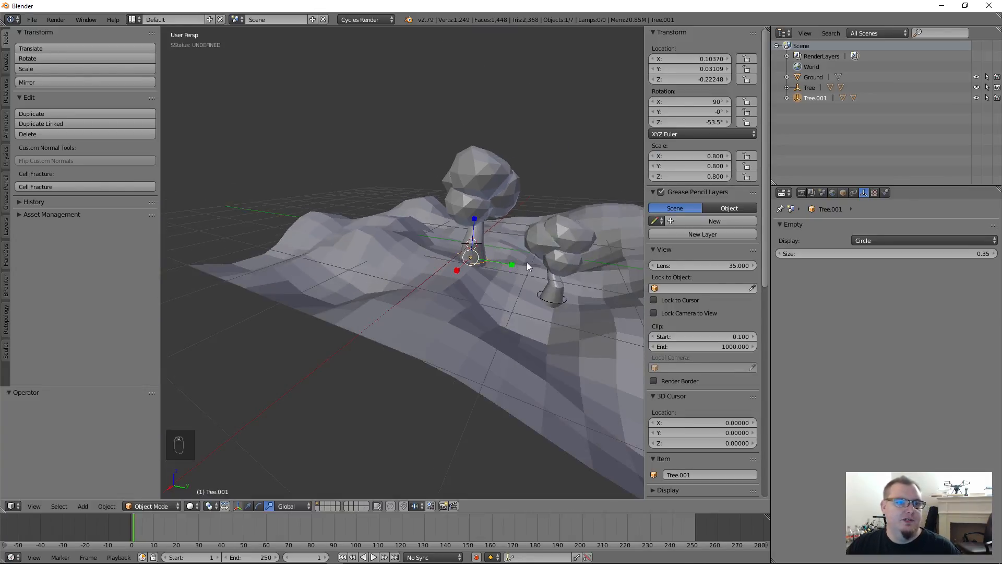
middle_drag(527, 262, 512, 215)
scroll(641, 174, up, 5)
- Set the Tree.001 Empty's scale to 0.6 on all three axes
drag(677, 156, 677, 177)
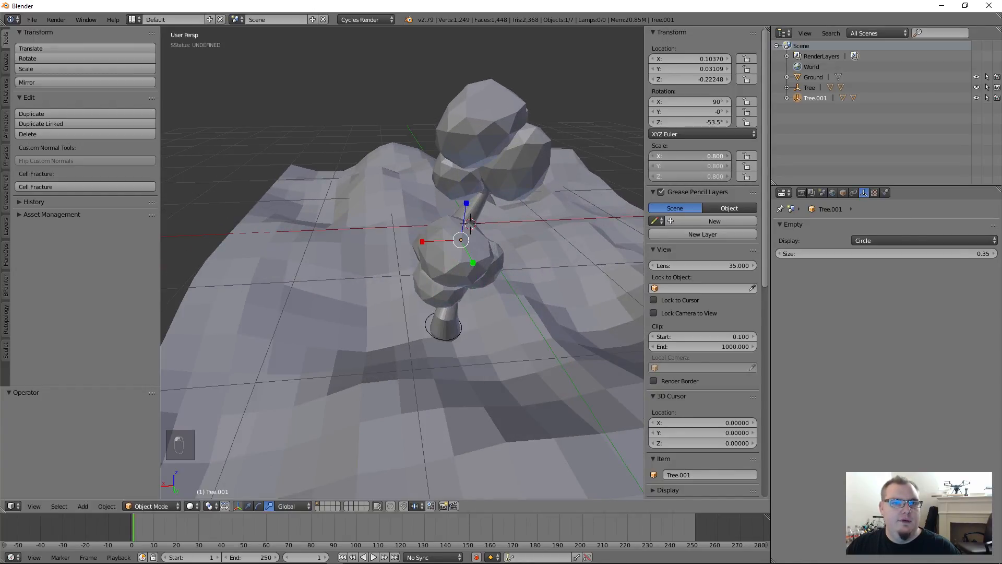
text(0.6)
key(Return)
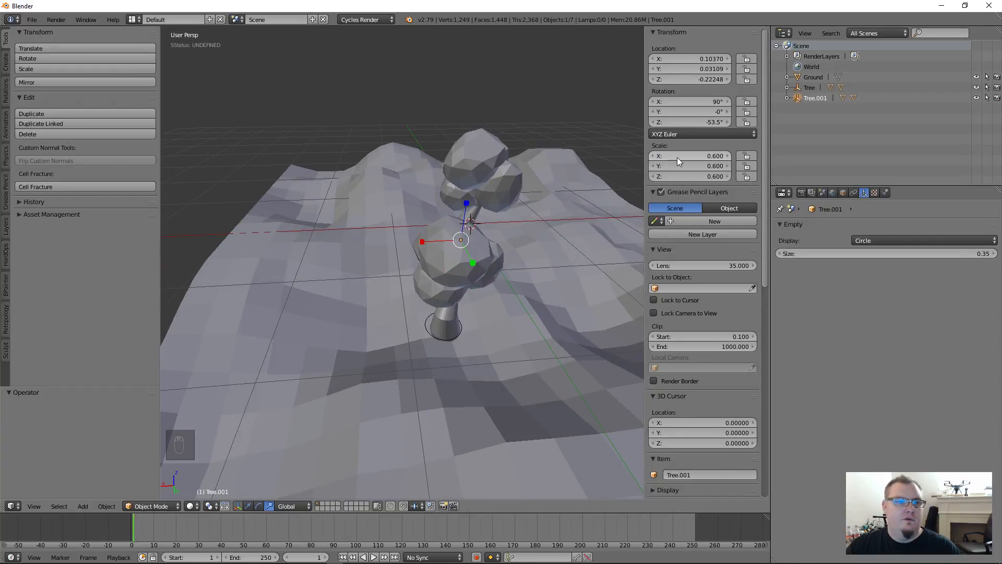
middle_drag(600, 188, 524, 205)
scroll(471, 230, up, 5)
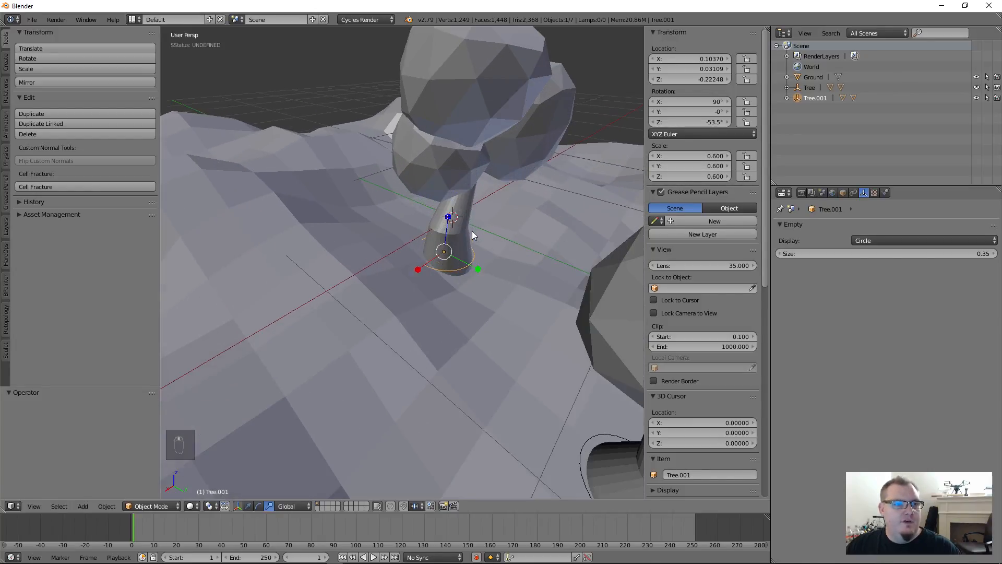
- Select the complete Tree.001 with its Trunk and Leaves and duplicate it, offset by about -0.601 in X, 1.188 in Y and 0.009 in Z
right_click(465, 213)
scroll(490, 198, down, 5)
middle_drag(500, 211, 481, 264)
scroll(493, 260, up, 2)
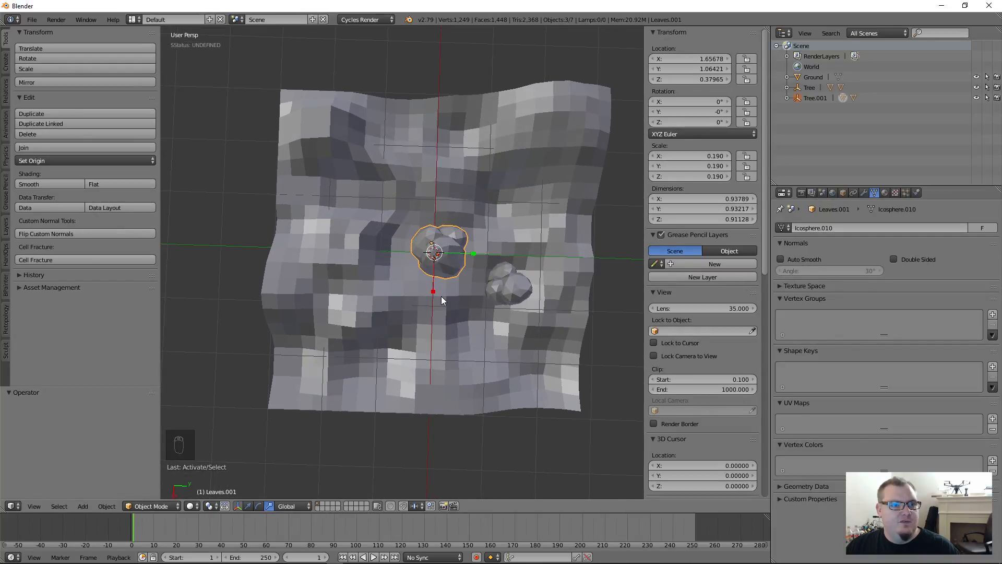
click(48, 114)
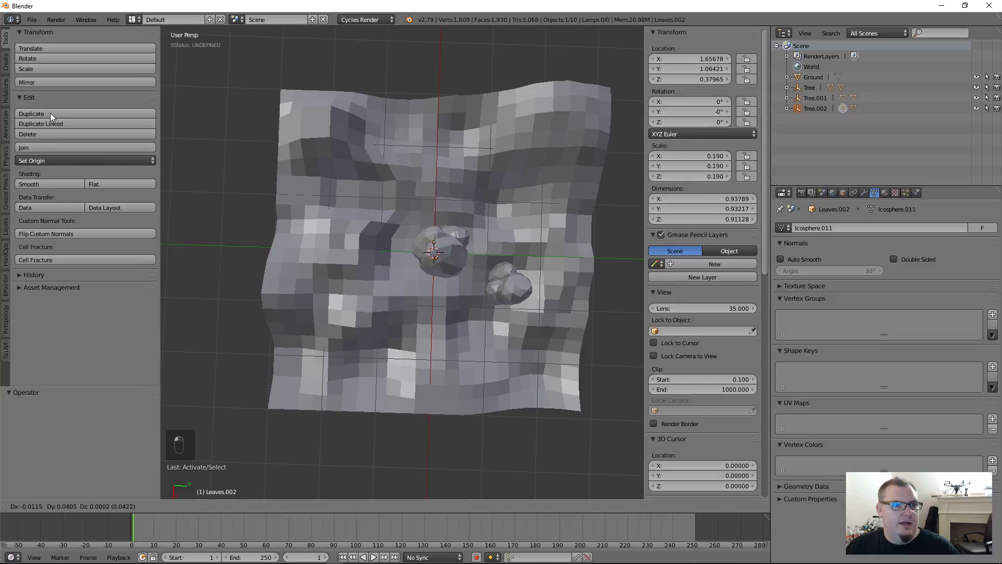
click(109, 84)
- Duplicate the selected tree twice, placing one copy toward negative X and offsetting the other by about (1.135, -0.956, -0.019)
click(92, 110)
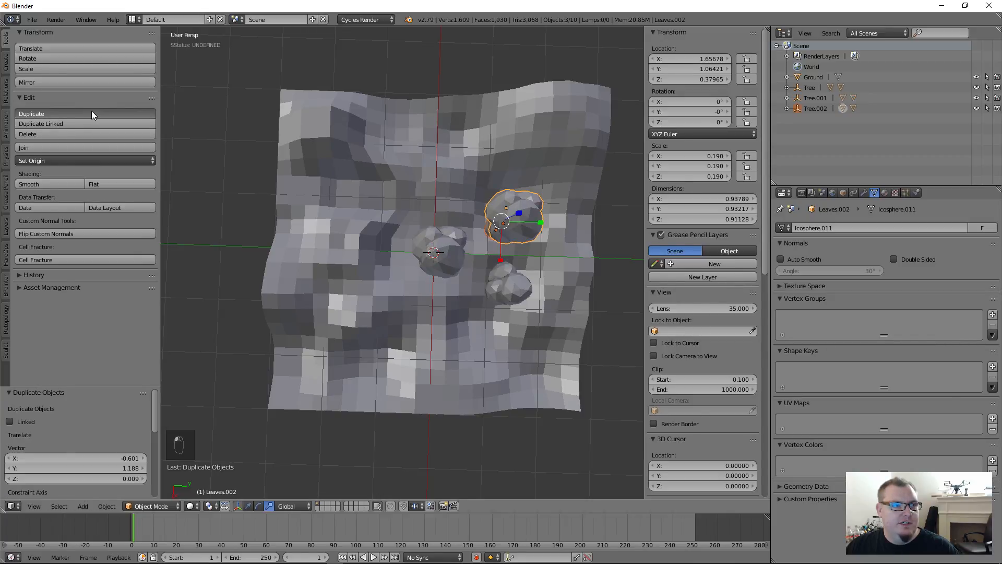
click(32, 69)
click(32, 111)
click(758, 165)
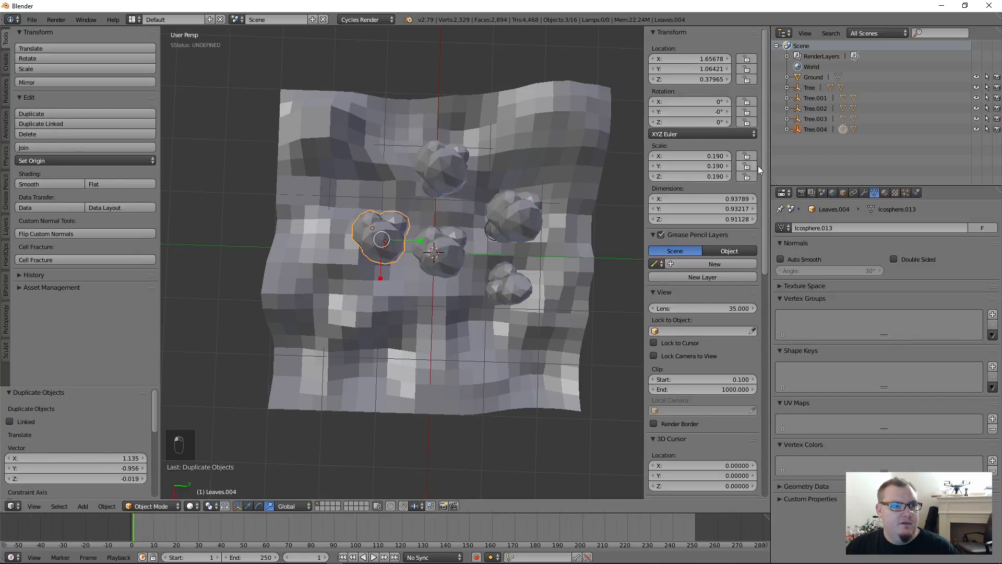
- Duplicate the selected tree three times, offsetting the successive copies by about (1.153, 0.068, -0.019), (0.41, 1.17, -0.01) and (0.549, 1.358, -0.010)
click(134, 115)
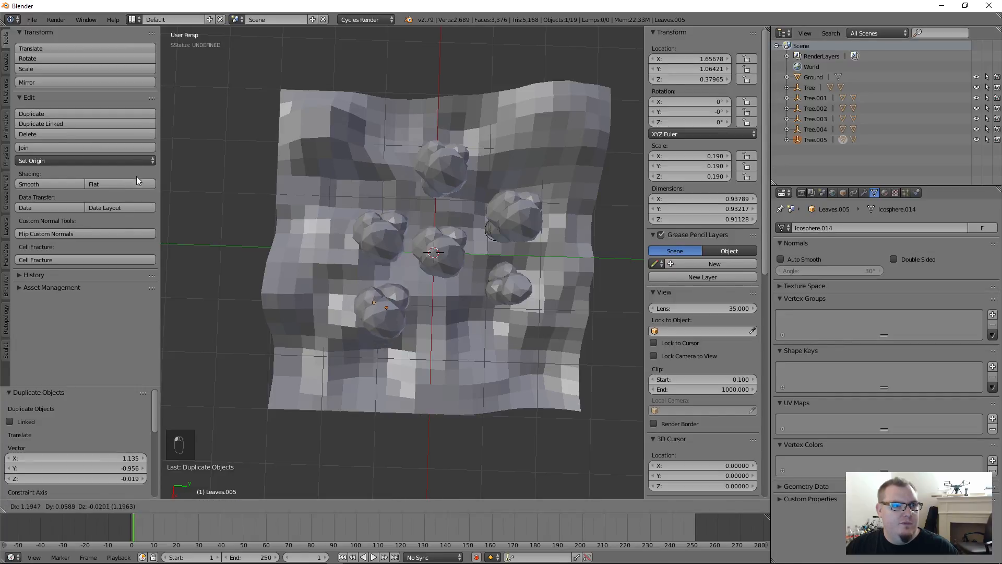
click(115, 155)
click(118, 115)
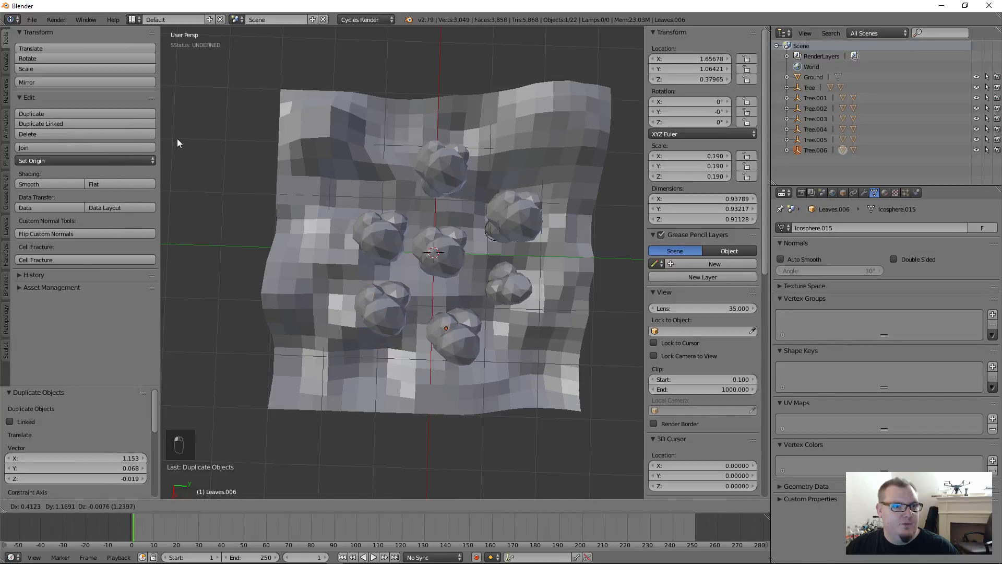
click(176, 139)
click(130, 115)
click(197, 142)
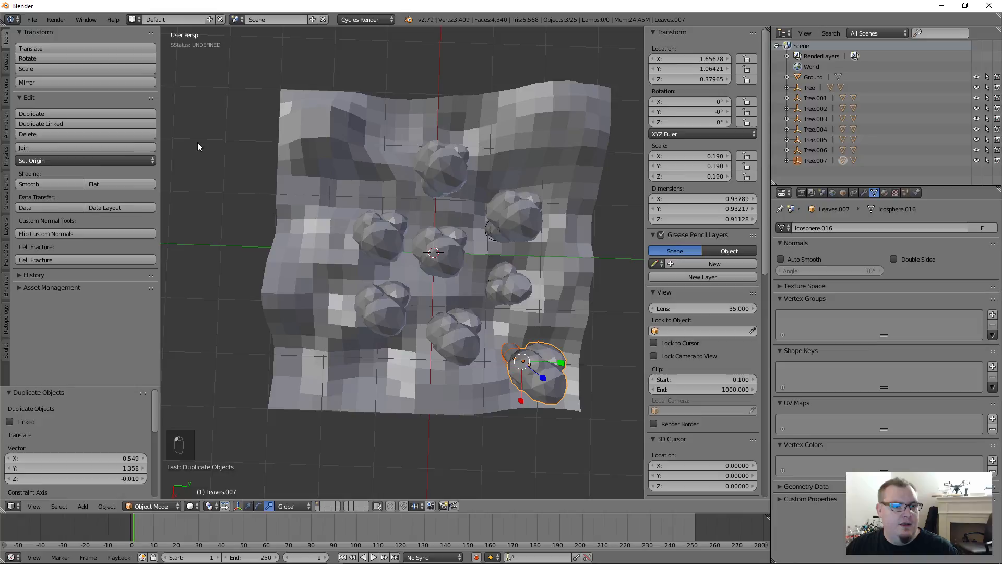
- Duplicate the selected tree twice more, offsetting the successive copies by about (-3.065, -2.646, 0.053) and (2.382, -0.936, -0.039)
click(134, 112)
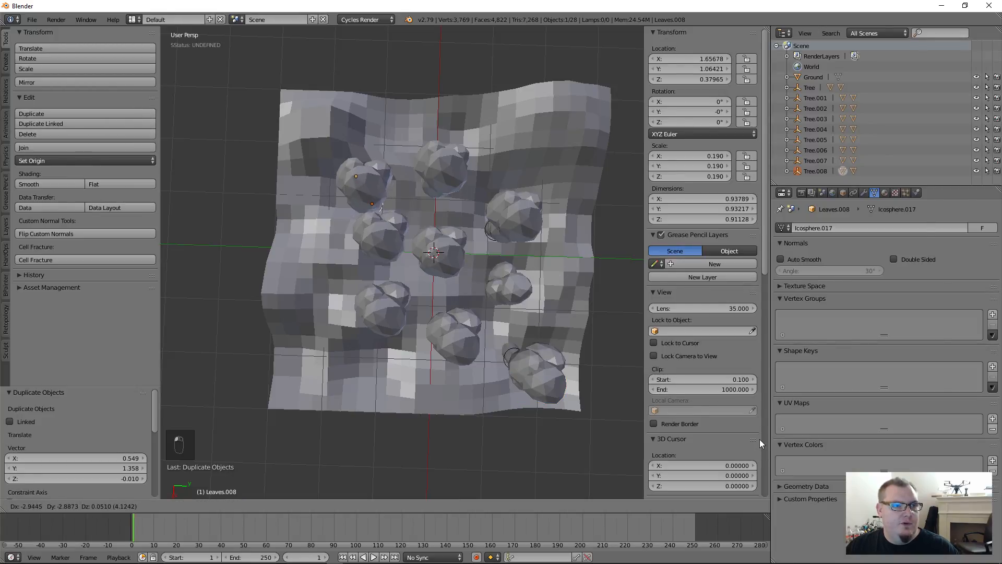
click(3, 439)
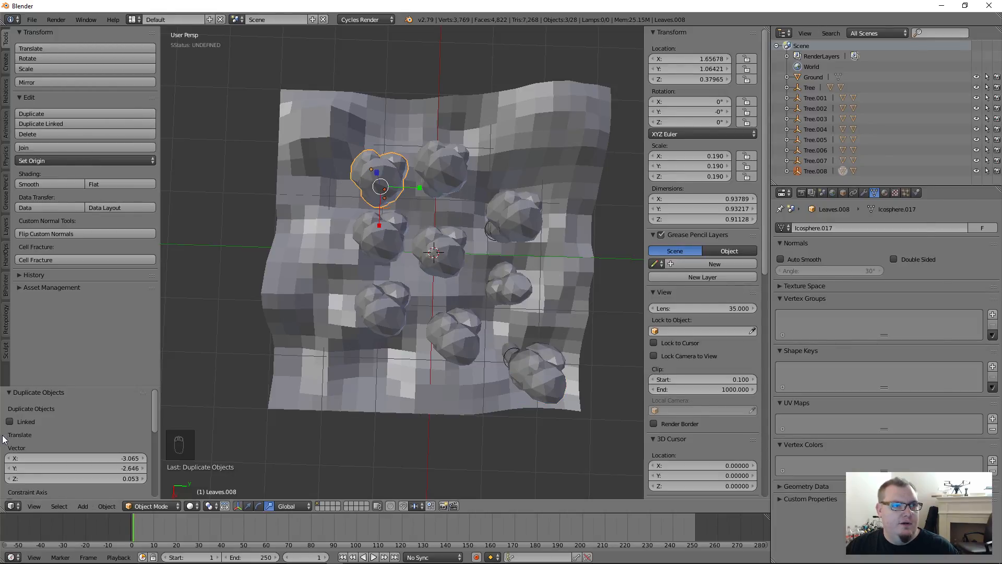
click(58, 114)
click(110, 263)
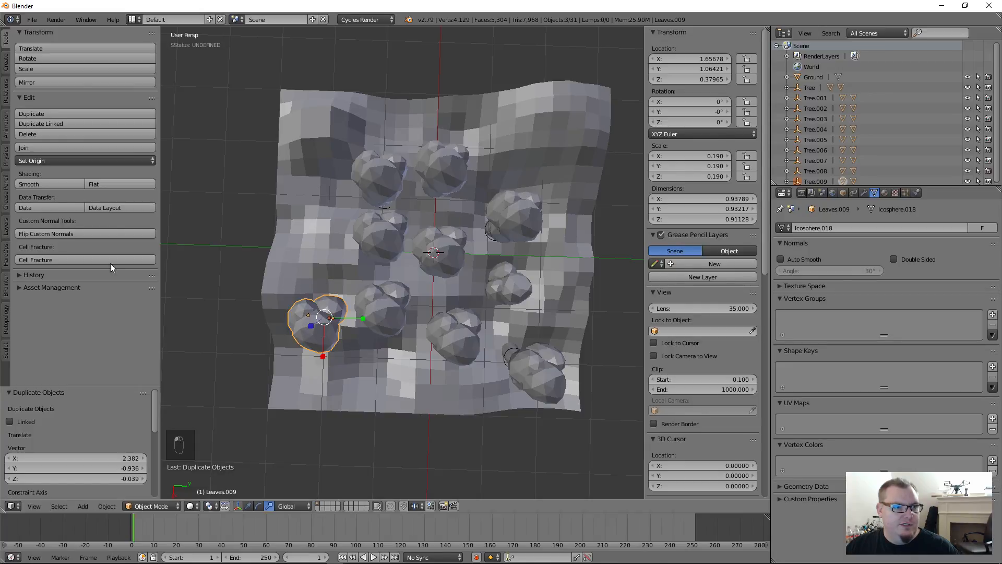
- Add three more duplicates of the selected tree, offset successively by about (0.713, 0.729, -0.012), (-2.084, -0.712, 0.035) and (-2.103, 4.024, 0.033)
click(57, 113)
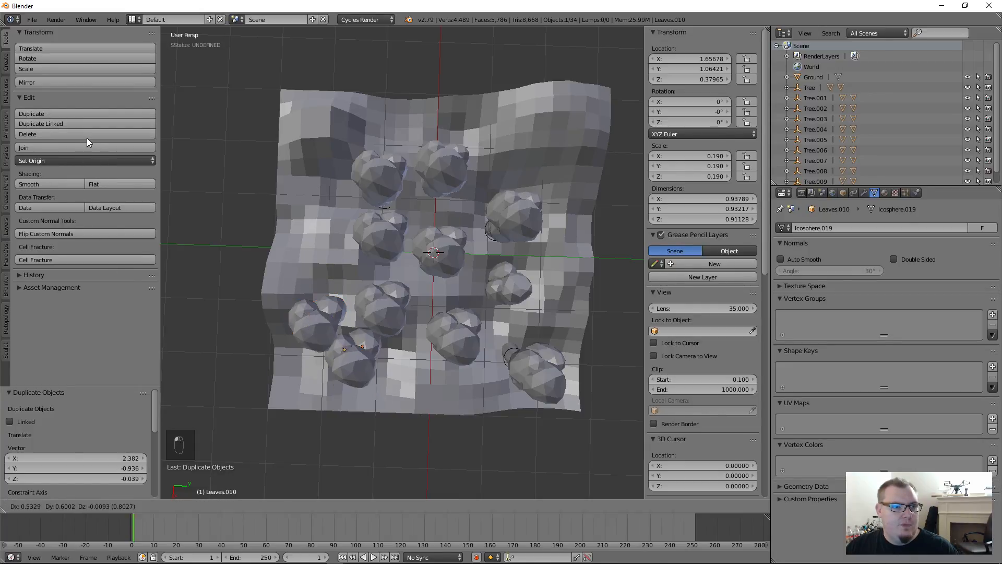
click(93, 147)
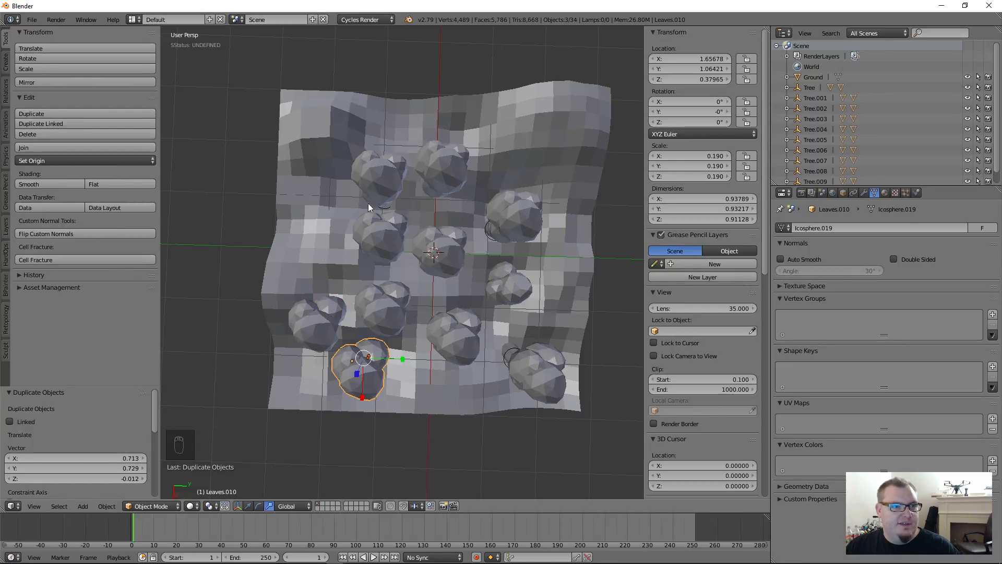
click(122, 114)
click(93, 487)
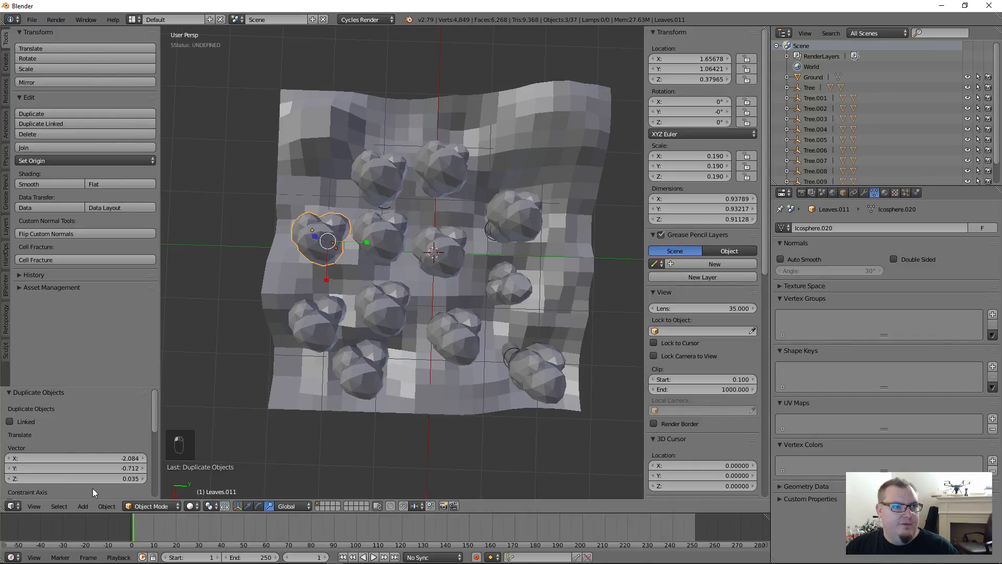
click(139, 113)
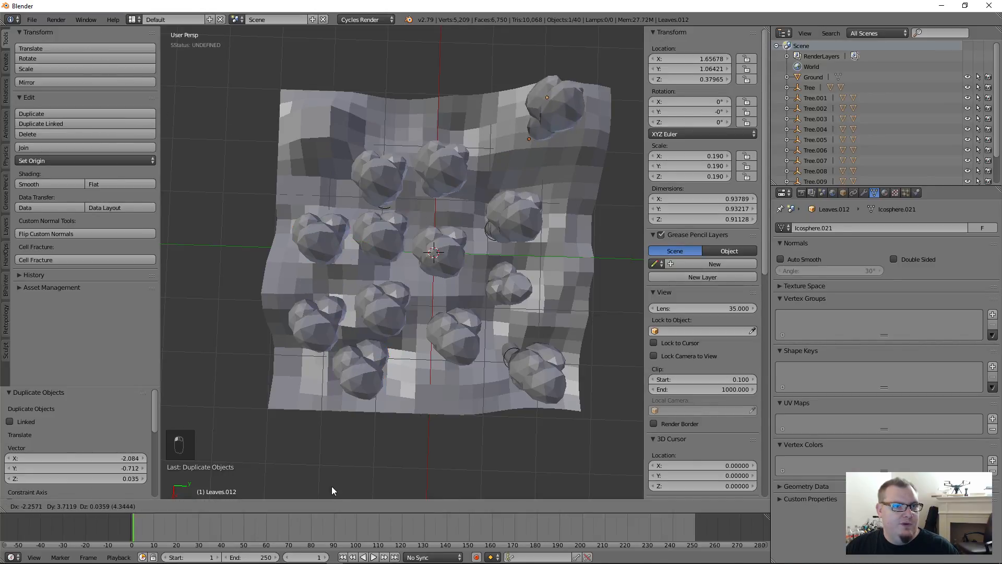
click(349, 494)
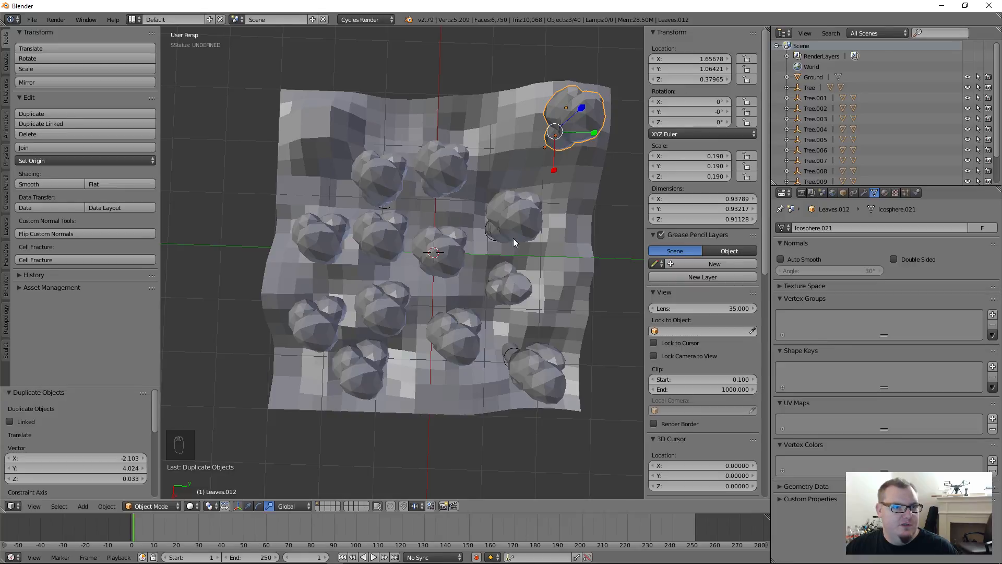
- Select the Tree.002 Empty and move its tree by about -0.435 along the X axis
right_click(490, 237)
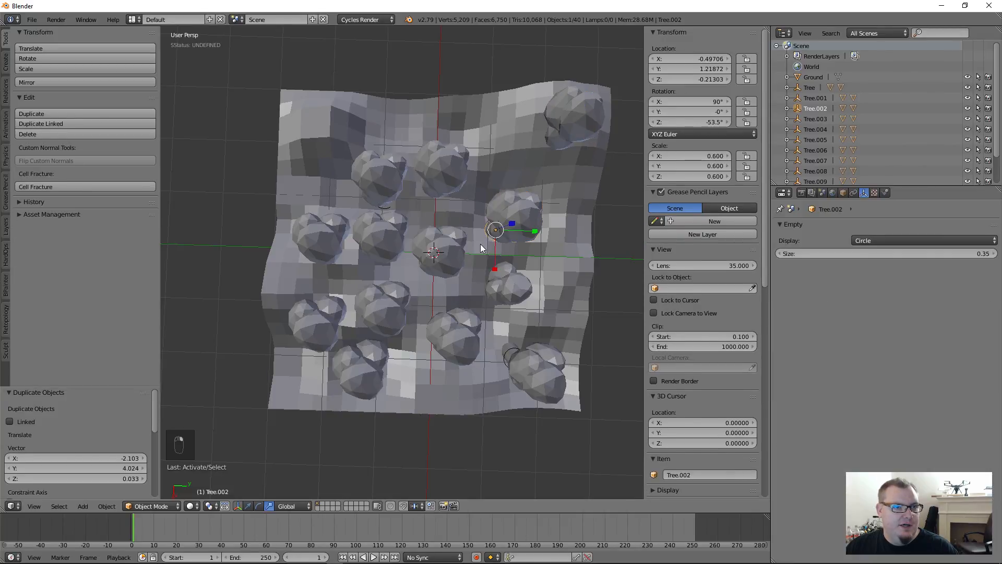
middle_drag(455, 314, 504, 293)
scroll(478, 261, up, 3)
scroll(502, 295, up, 2)
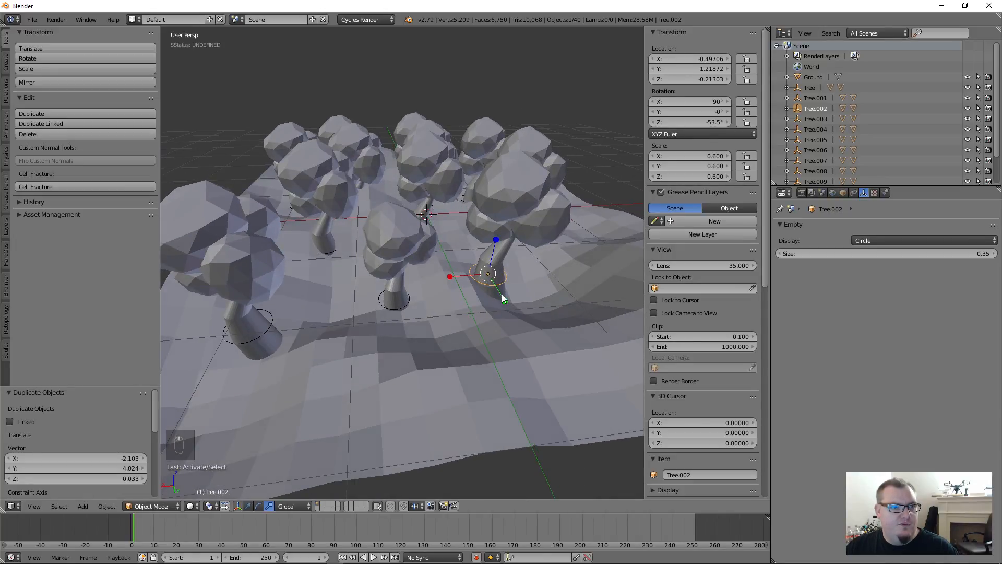
key(w)
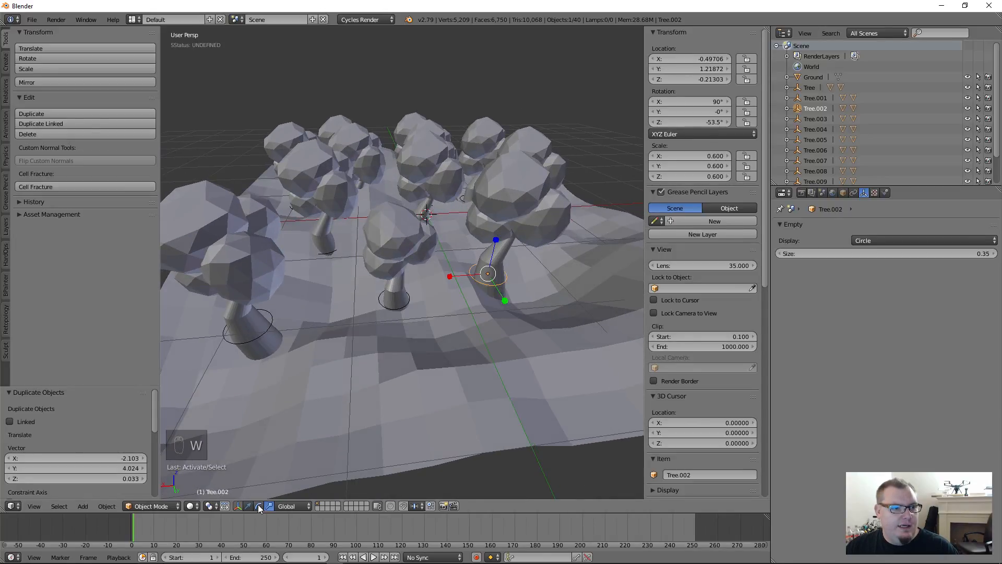
click(248, 506)
drag(458, 277, 493, 271)
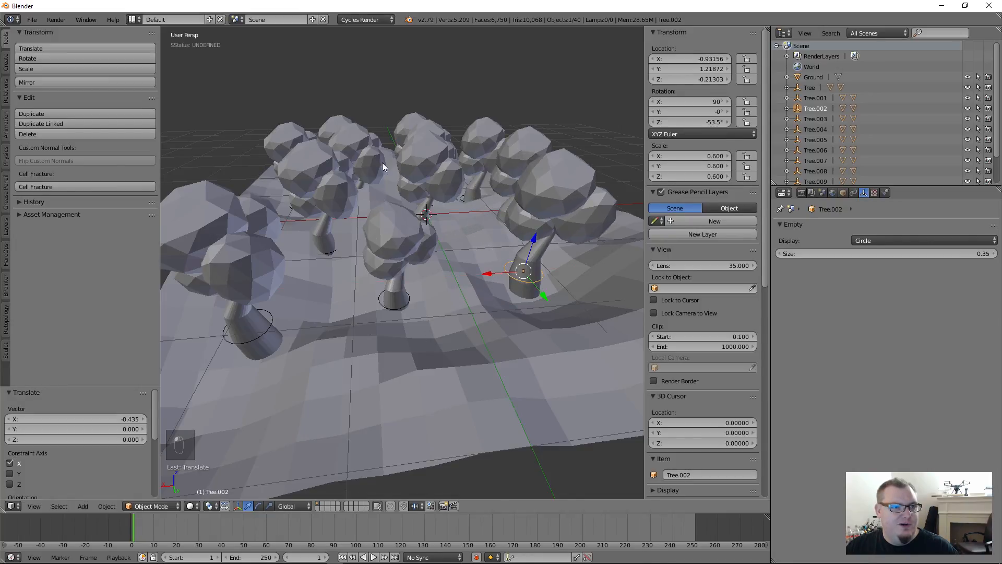
- Rotate the Tree.002 Empty by about 86.8° around the global Z axis
click(258, 505)
drag(508, 287, 549, 299)
mouse_move(424, 256)
middle_down()
mouse_move(459, 296)
mouse_move(440, 255)
middle_up()
- Try moving only Trunk.001 by about 0.703 along the Y axis, then undo the move
right_click(425, 202)
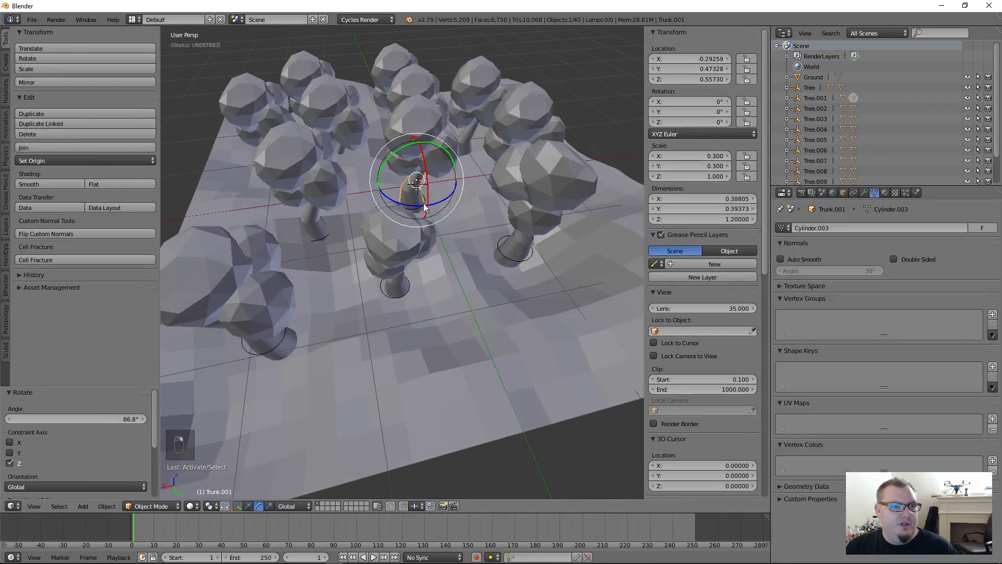
click(246, 506)
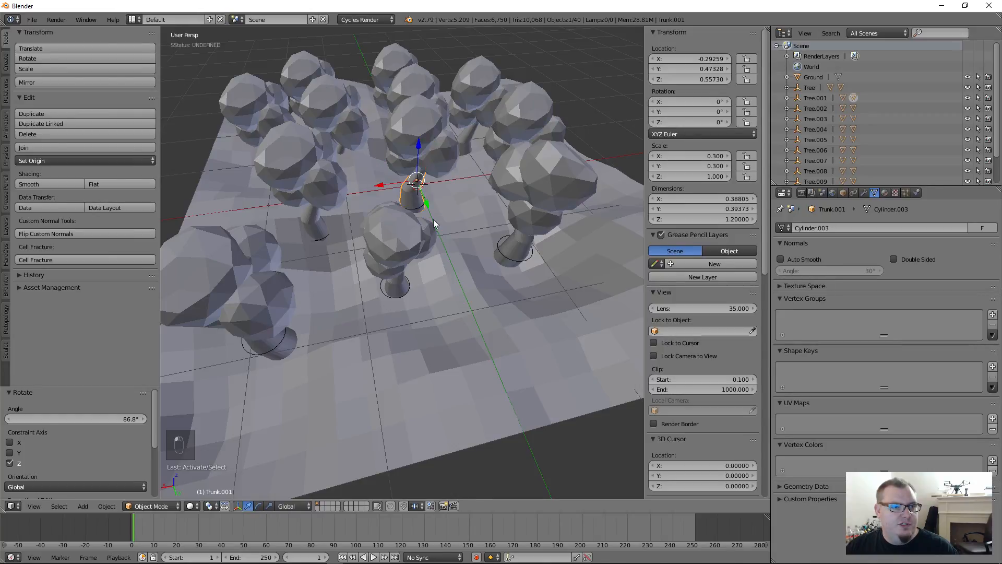
drag(425, 206, 434, 245)
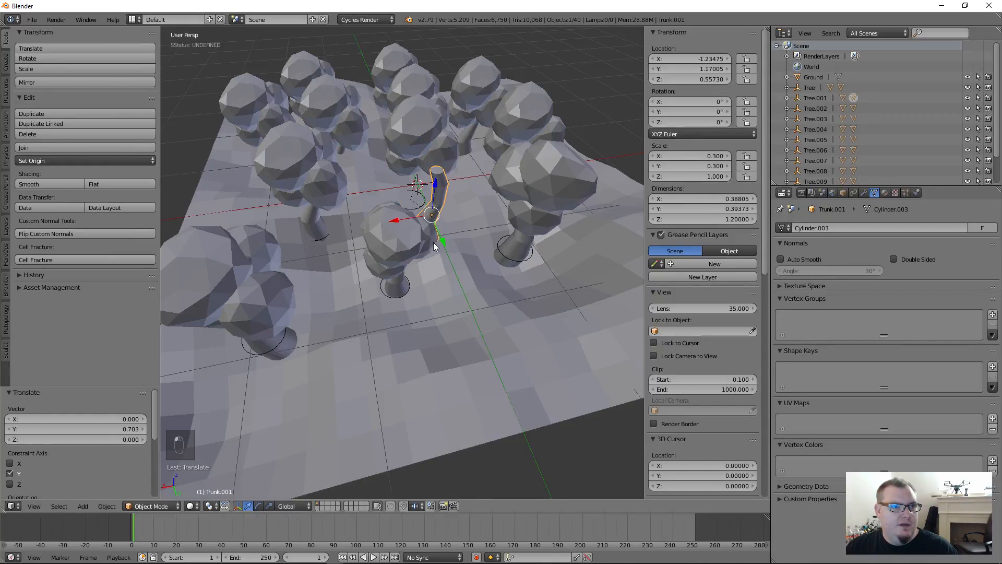
scroll(416, 197, up, 5)
middle_drag(408, 192, 459, 237)
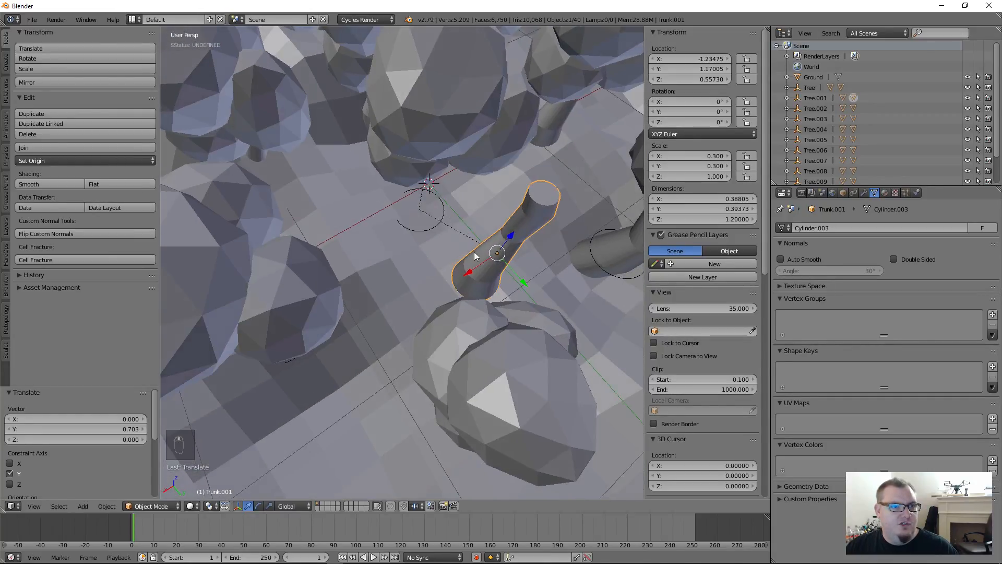
key(ctrl+z)
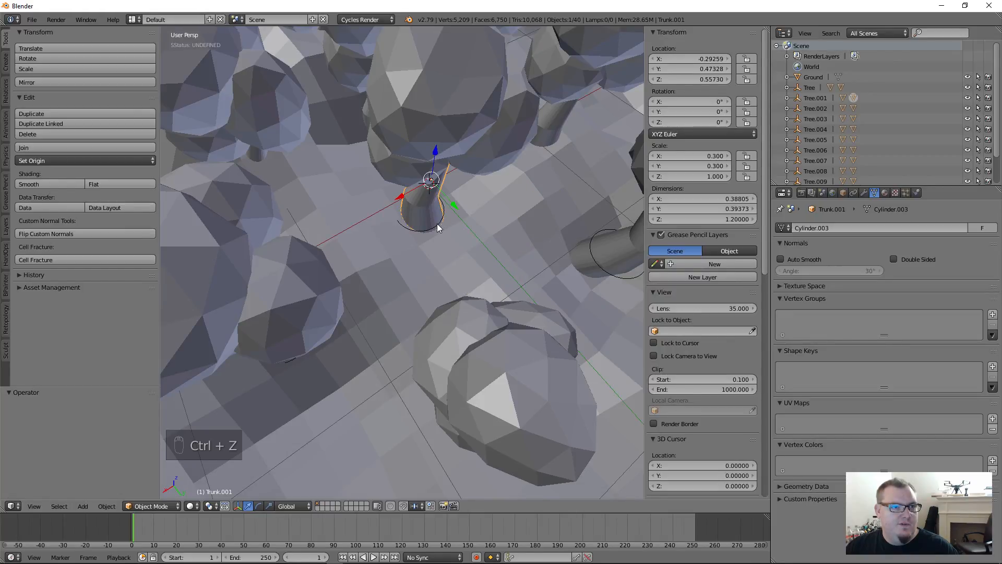
- Select the Tree.001 Empty and move its whole tree to about X -0.144 and Y 0.755
right_click(439, 226)
drag(442, 234, 514, 253)
middle_drag(515, 252, 456, 211)
scroll(427, 232, up, 3)
drag(355, 281, 313, 297)
scroll(440, 165, down, 4)
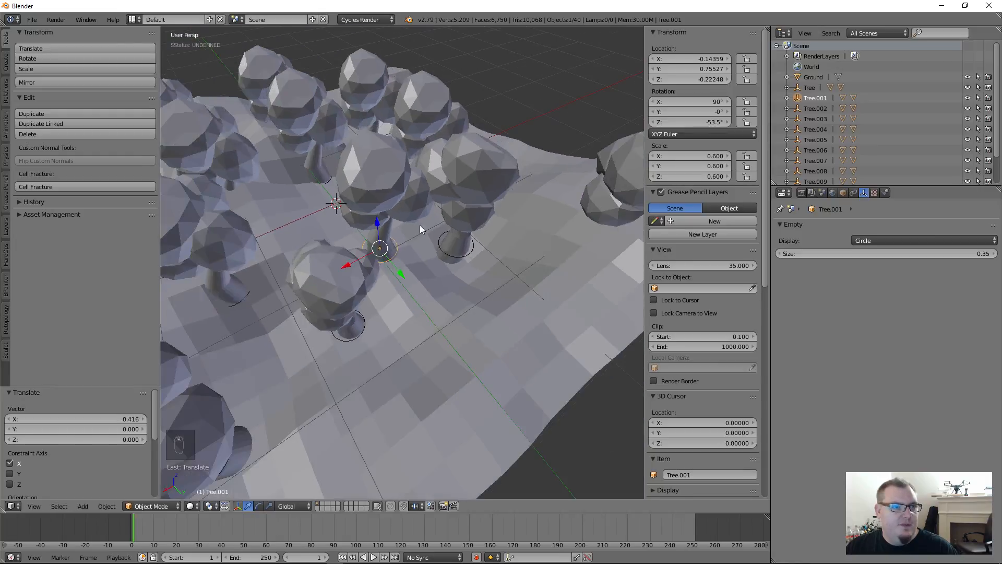
- Select the original Tree Empty and move its whole tree to about X -0.130 and Y 1.368
scroll(419, 225, up, 1)
right_click(350, 341)
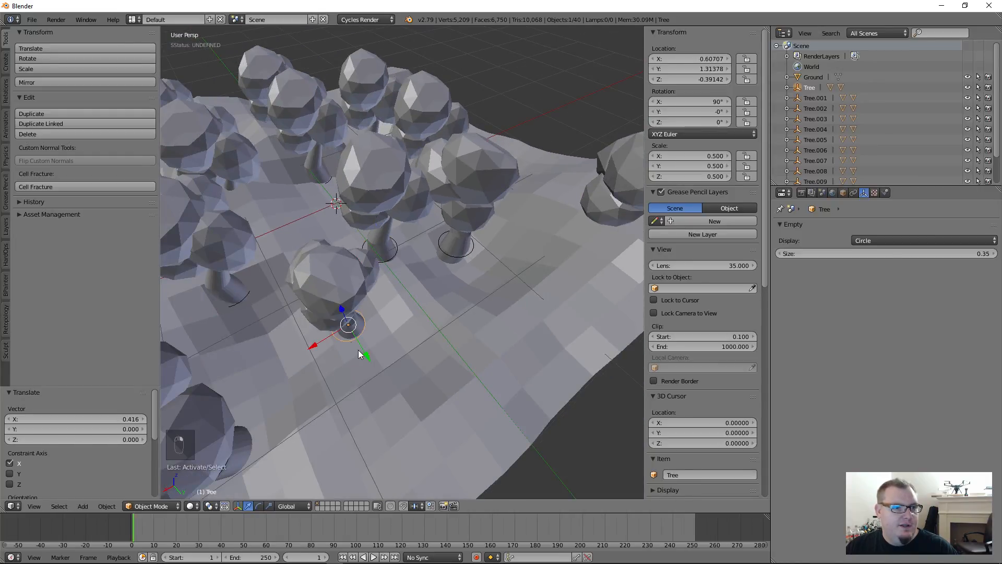
drag(361, 354, 372, 314)
middle_drag(372, 315, 507, 252)
scroll(515, 241, up, 2)
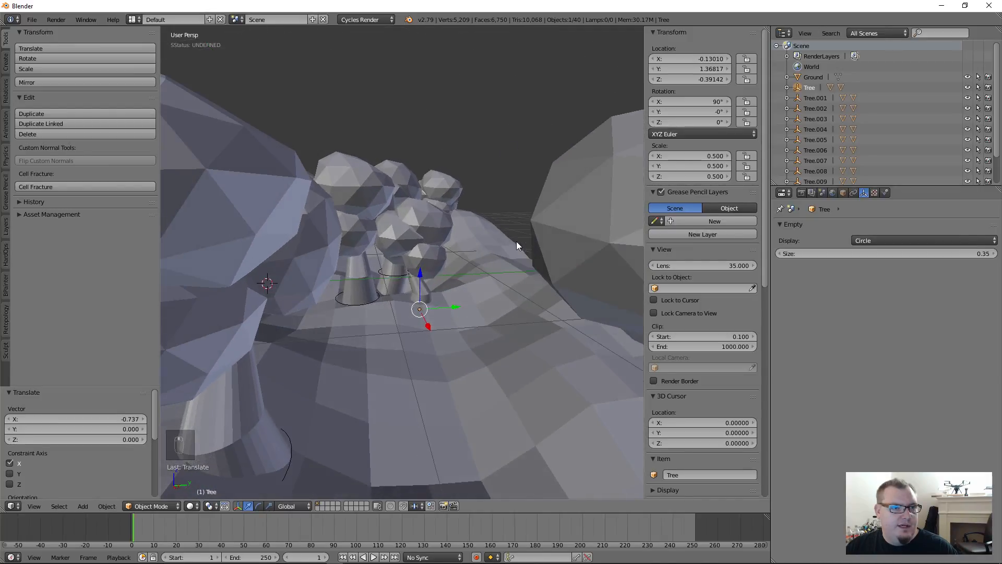
- Raise the original Tree about 0.244 along Z, adjust Tree.001's height, and lower Tree.002 to about Z -0.354
drag(418, 275, 429, 252)
right_click(361, 274)
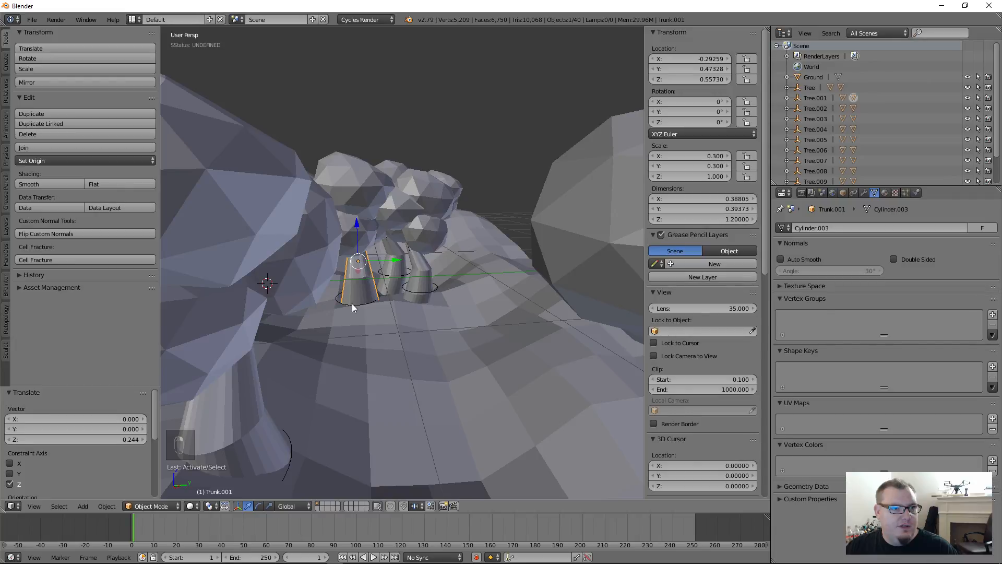
right_click(358, 297)
drag(362, 271, 393, 249)
right_click(406, 259)
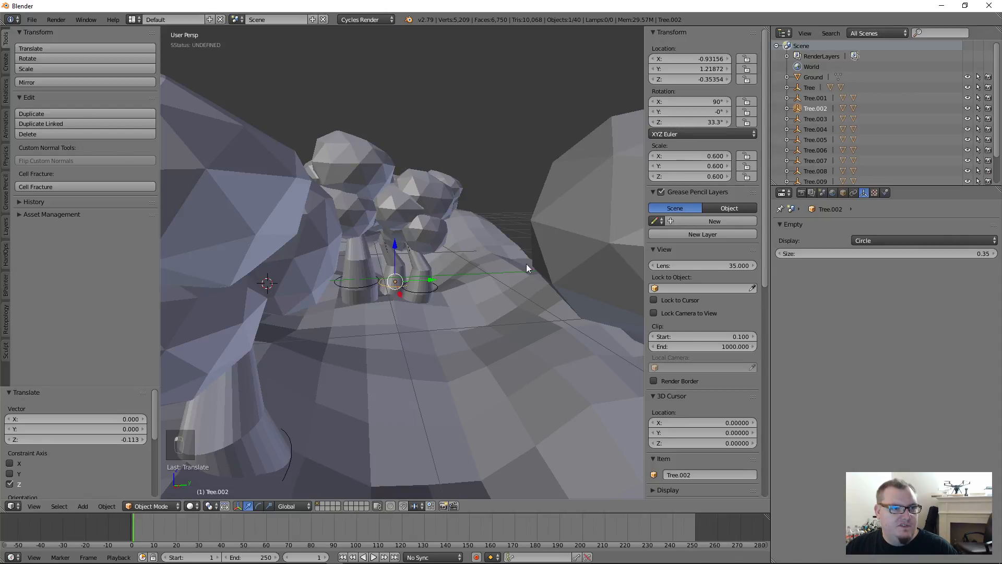
- Try a uniform scale of 0.3 on the Tree.002 Empty, then undo it
mouse_move(705, 157)
mouse_down()
mouse_move(706, 177)
mouse_move(704, 154)
mouse_up()
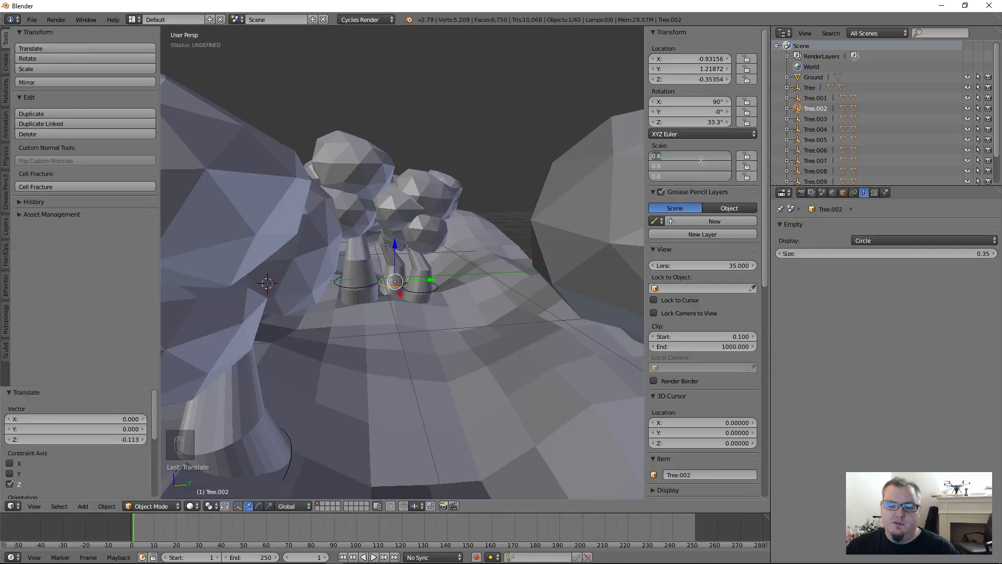
text(.3)
key(Return)
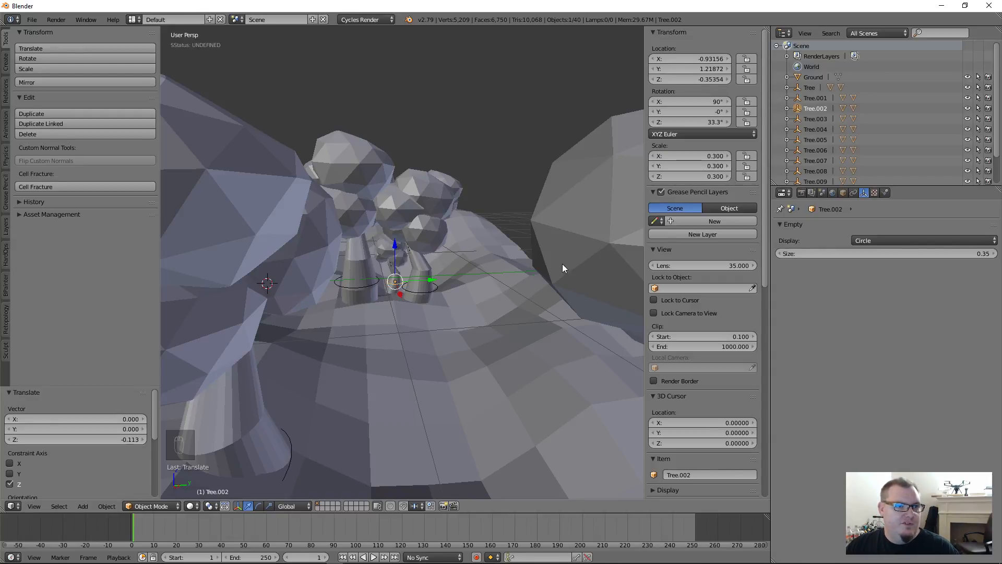
middle_drag(562, 264, 590, 366)
scroll(389, 327, up, 3)
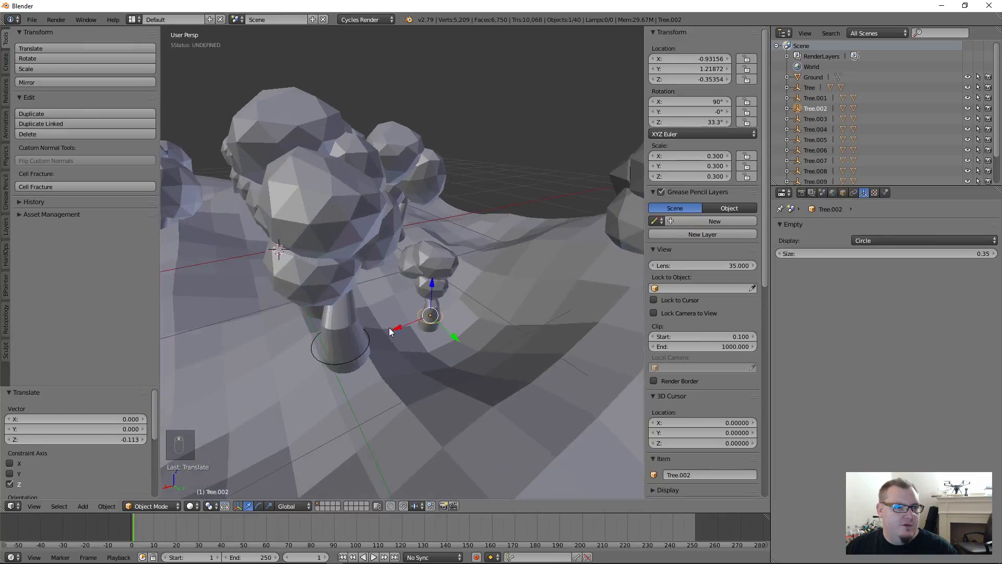
middle_drag(389, 328, 412, 236)
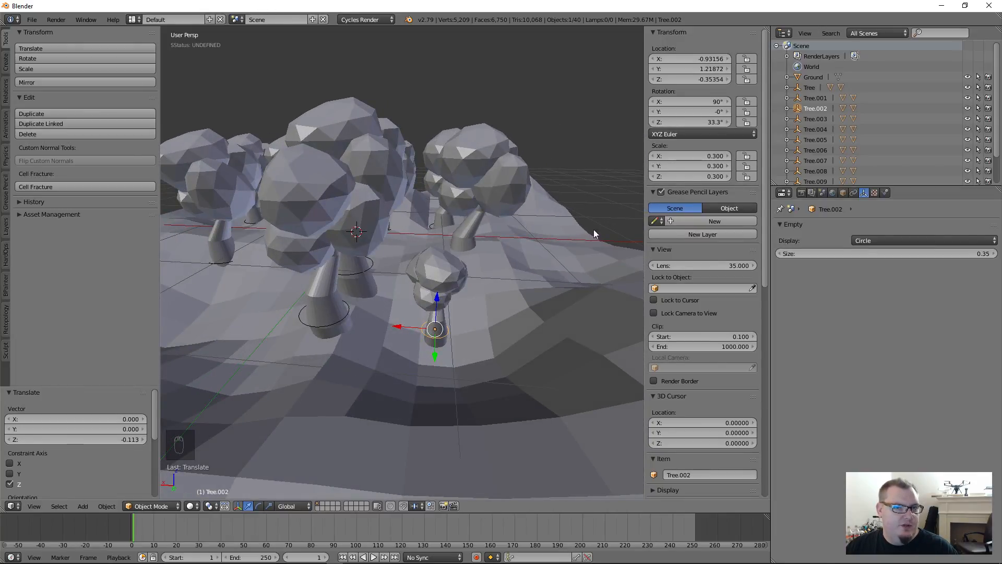
key(ctrl+z)
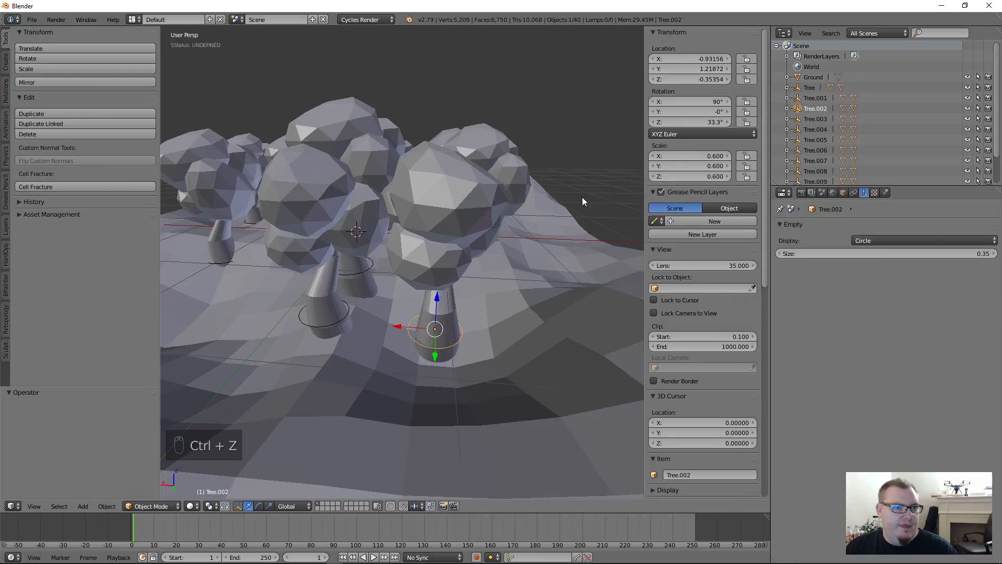
- Set the Tree.002 Empty's scale to 0.5 on all three axes
drag(703, 155, 702, 177)
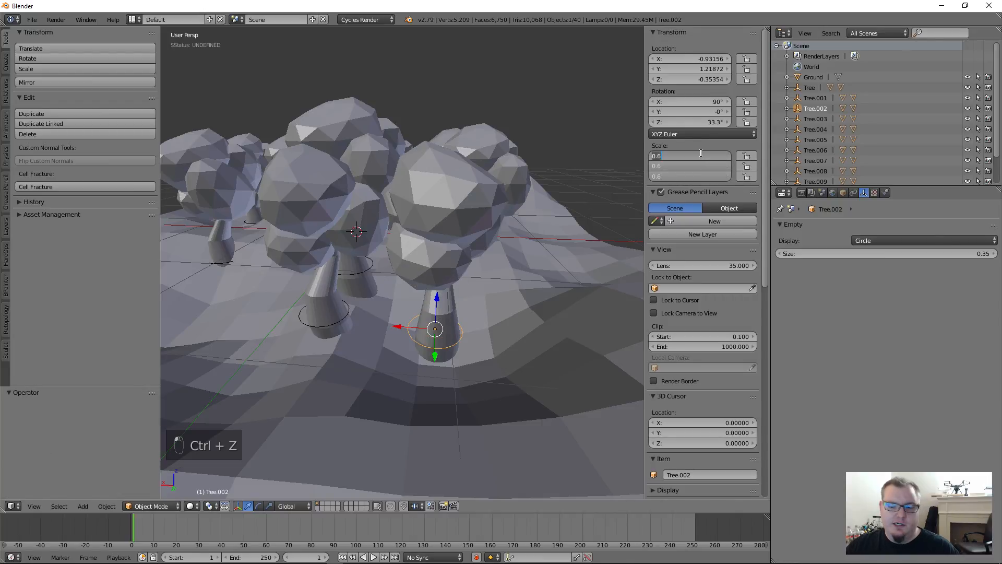
text(0.5)
key(Return)
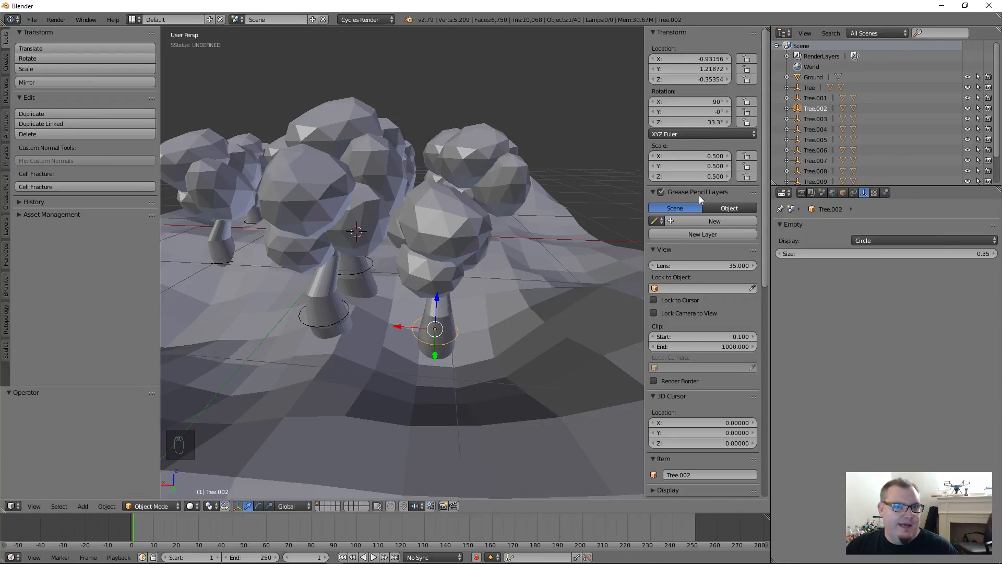
- Select the original Tree Empty, try uniform scales of 0.7 and 0.4, and return its scale to 0.5
middle_drag(339, 271, 327, 309)
right_click(330, 311)
middle_drag(323, 362, 497, 328)
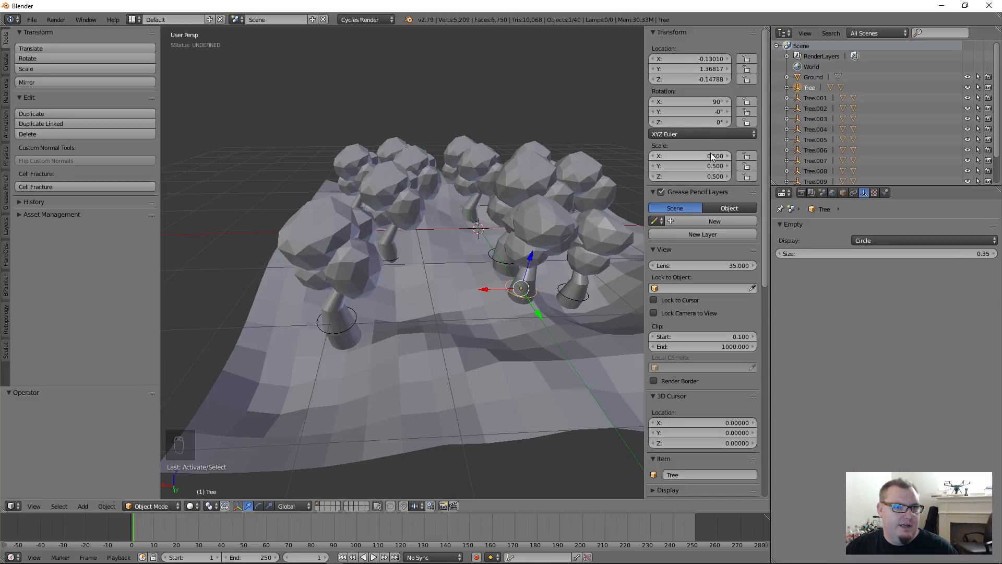
drag(713, 156, 711, 177)
text(.7)
key(Return)
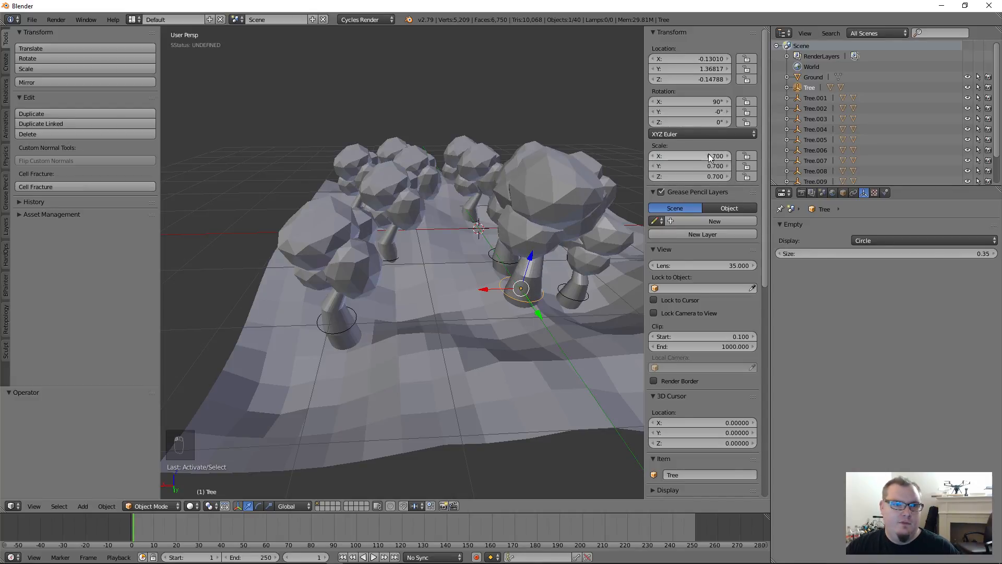
drag(708, 156, 707, 154)
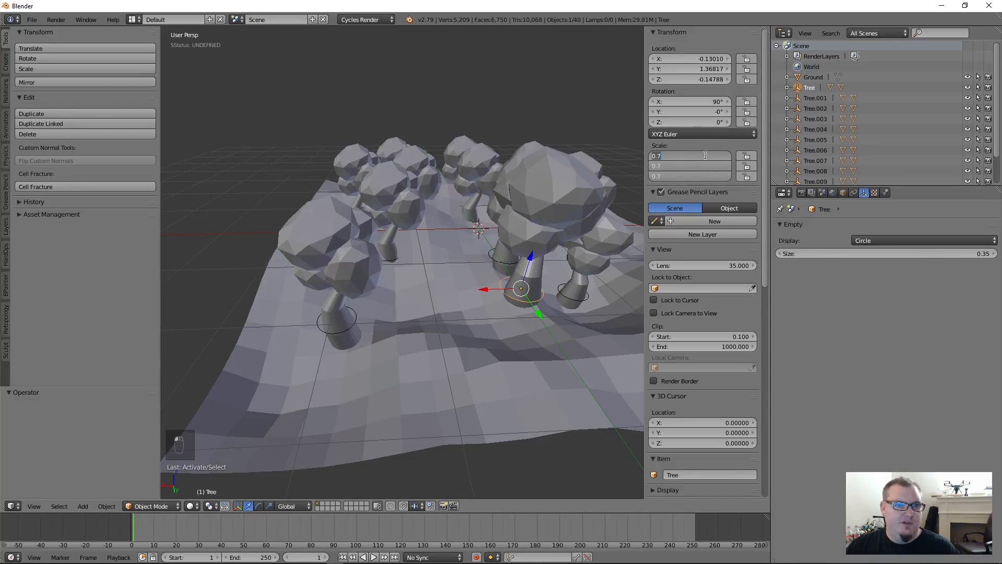
text(.4)
key(Return)
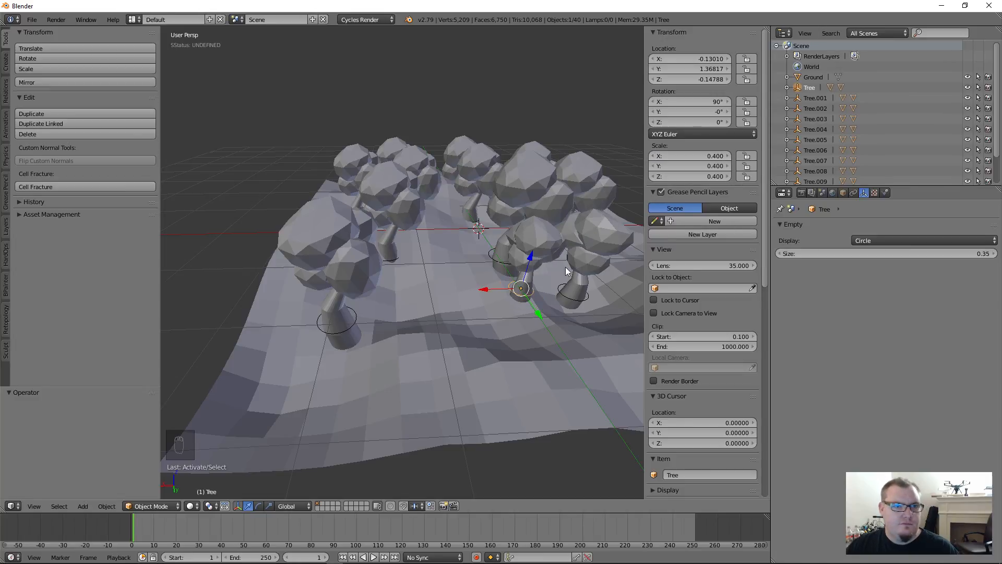
middle_drag(565, 267, 591, 226)
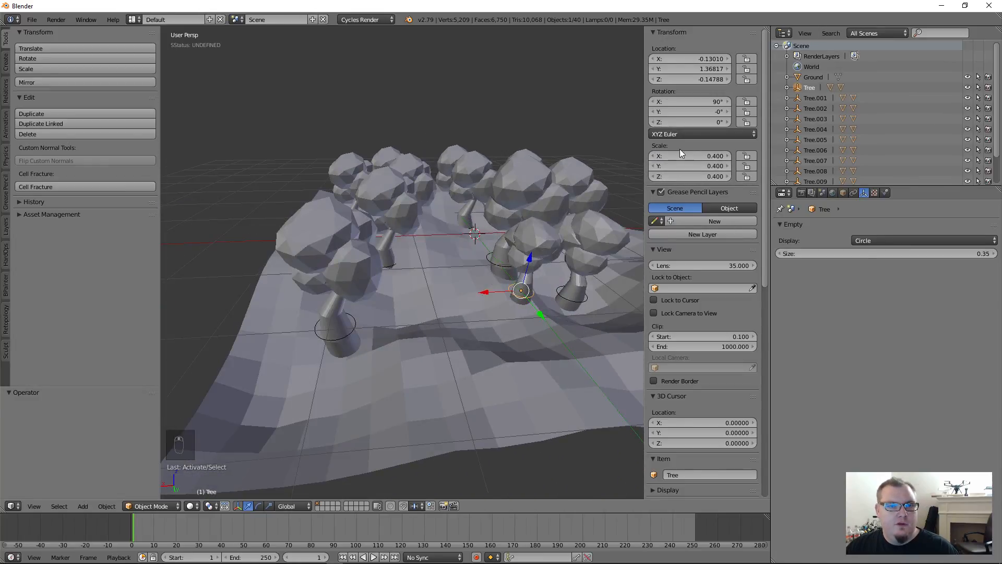
drag(679, 155, 678, 151)
text(.5)
key(Return)
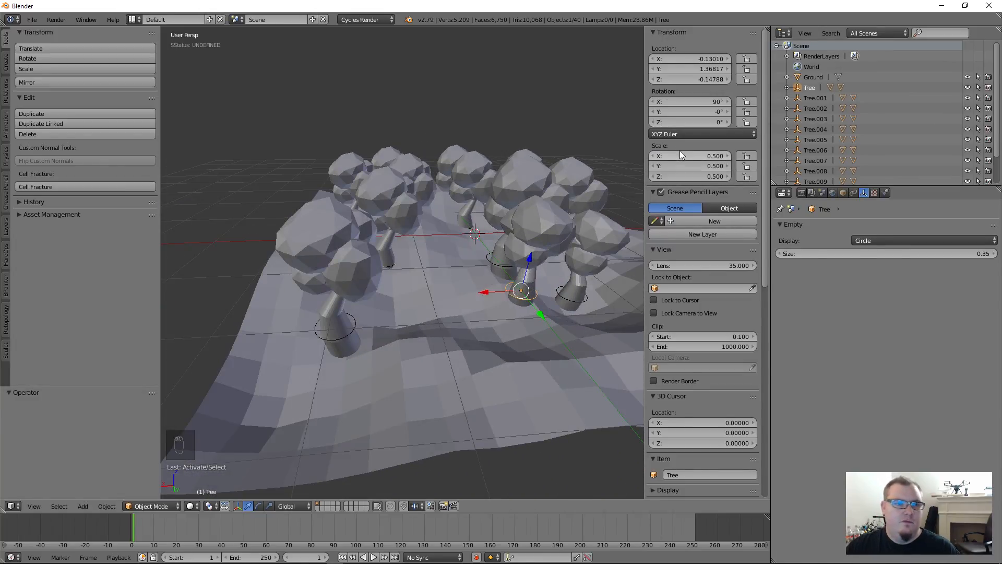
- Rotate the Tree.007 Empty by about -79.4° and the Tree.006 Empty by about 38.1° around the global Z axis
right_click(354, 333)
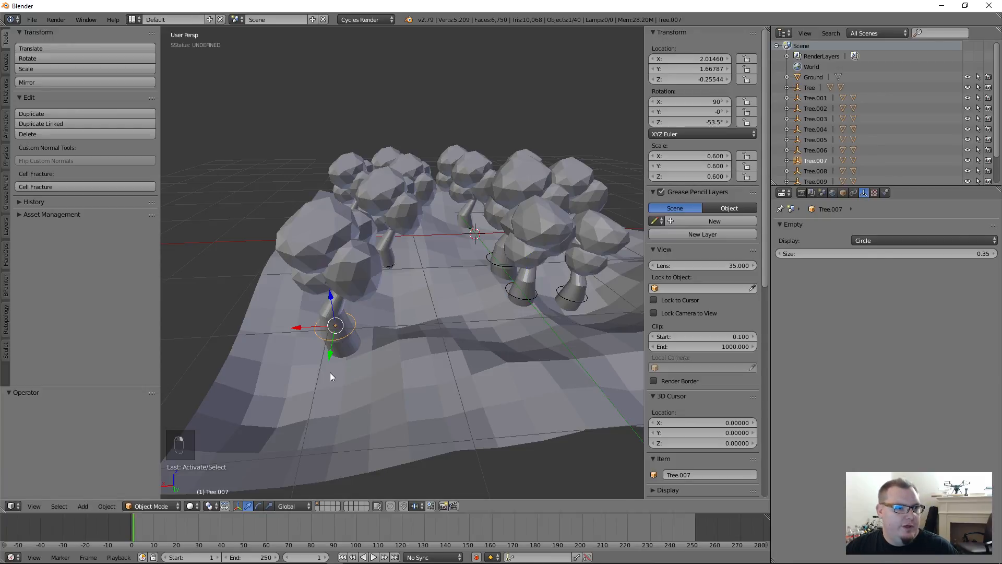
click(259, 505)
drag(374, 338, 323, 347)
right_click(399, 265)
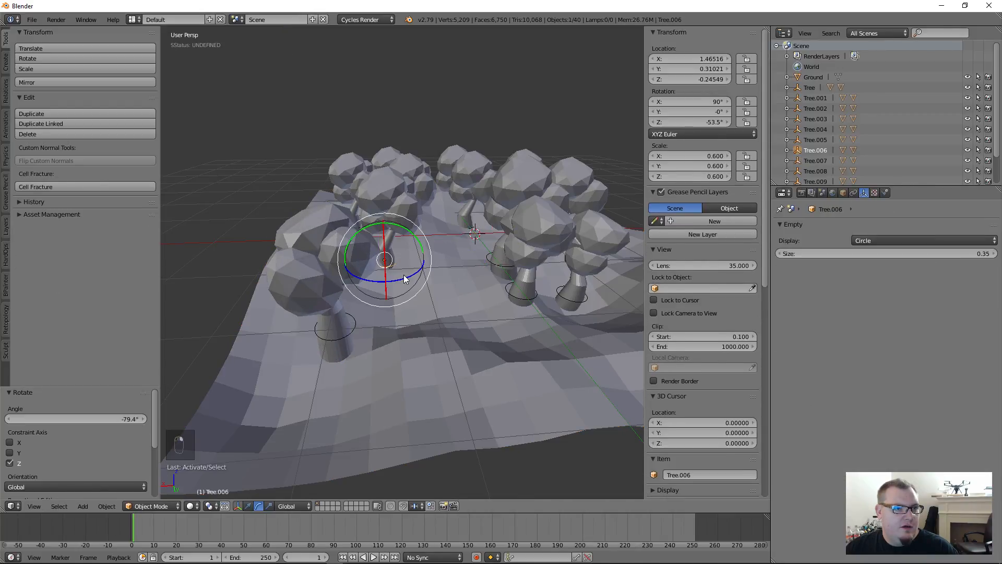
drag(397, 264, 408, 248)
- Use wireframe display to select the buried Tree.012 Empty, return to solid shading, and raise its tree about 0.758 along Z
middle_drag(408, 248, 596, 348)
mouse_move(499, 236)
middle_down()
mouse_move(355, 221)
mouse_move(465, 276)
middle_up()
key(z)
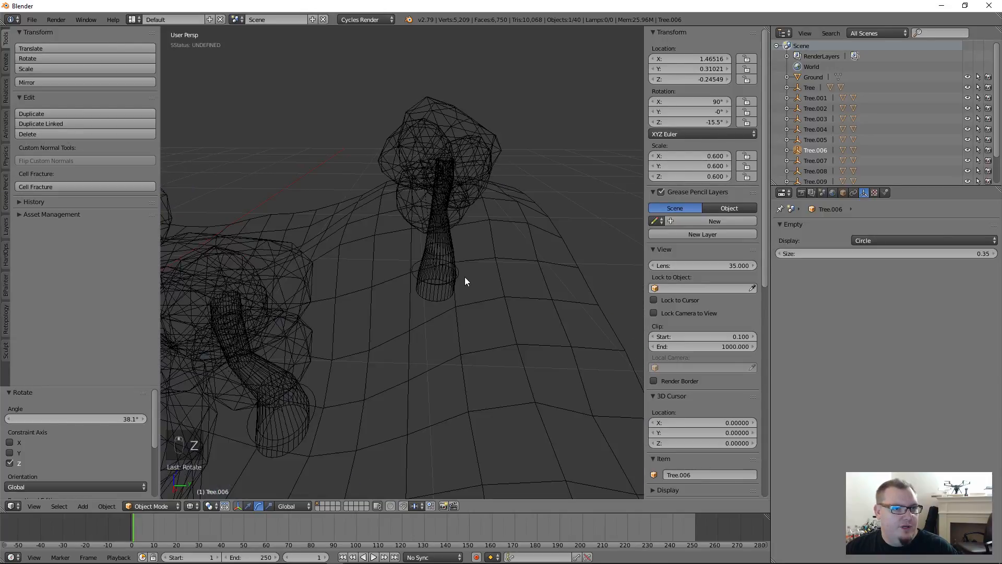
right_click(416, 272)
right_click(424, 274)
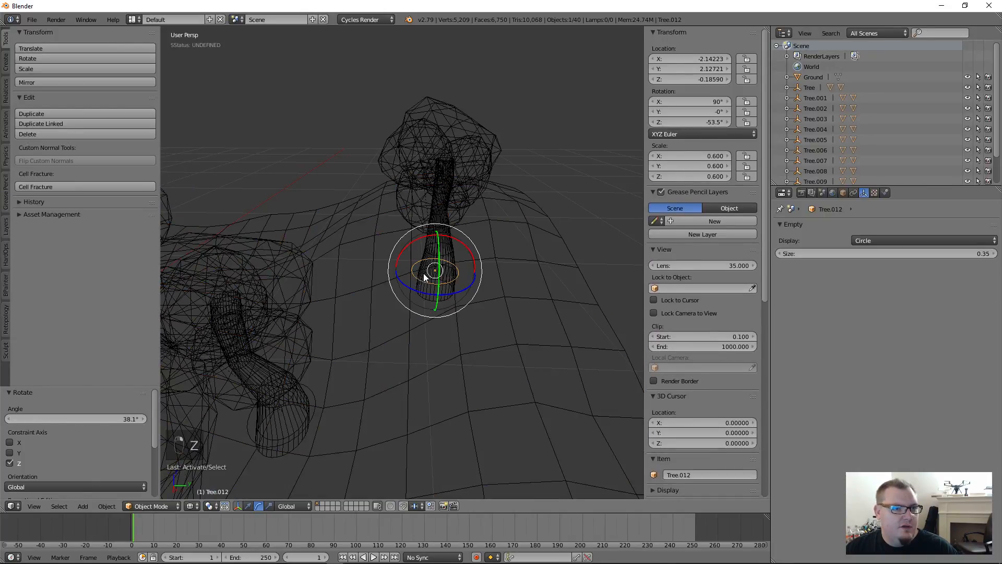
key(z)
click(248, 506)
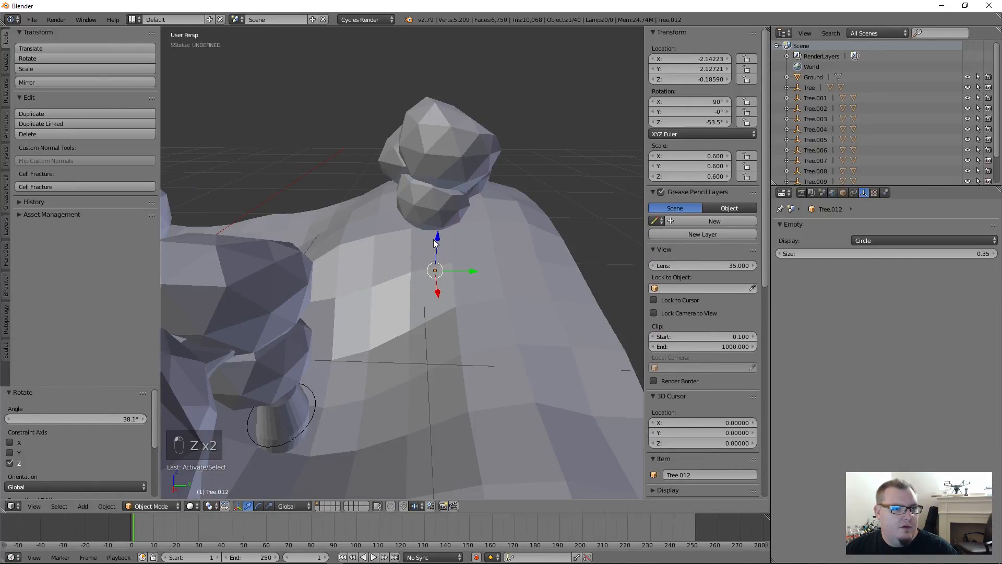
drag(434, 242, 440, 148)
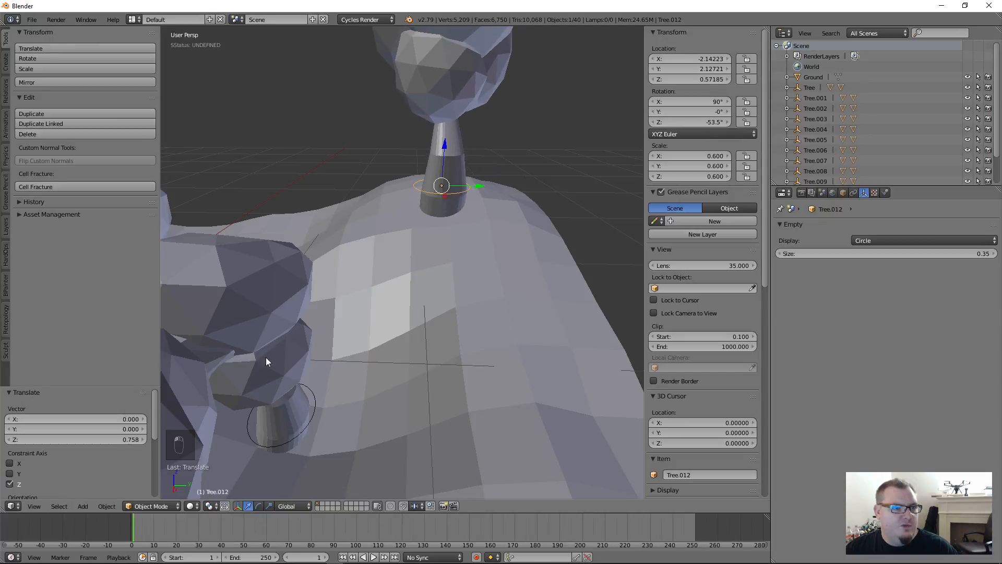
- Switch the viewport shading to Wireframe and back to Solid
click(194, 506)
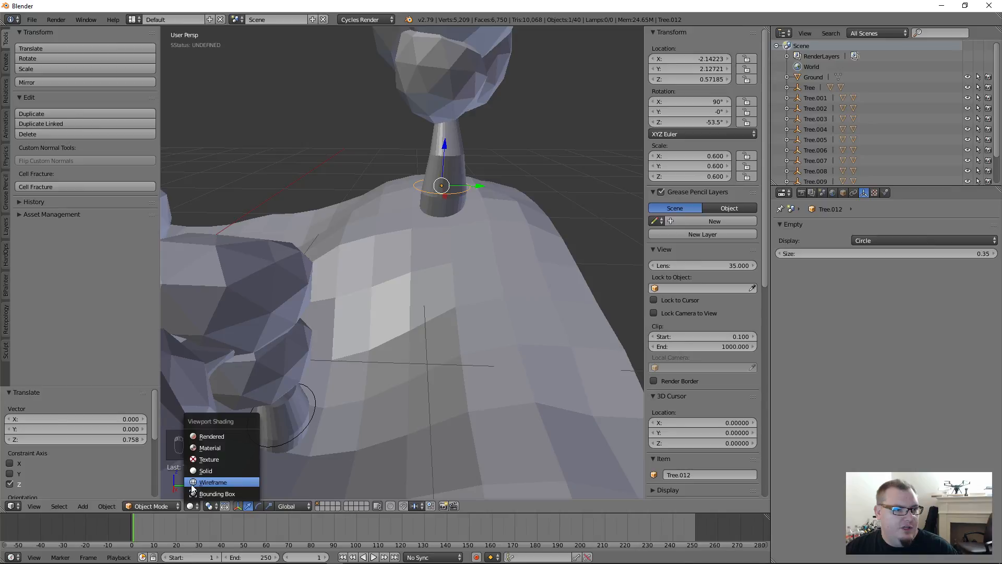
click(200, 482)
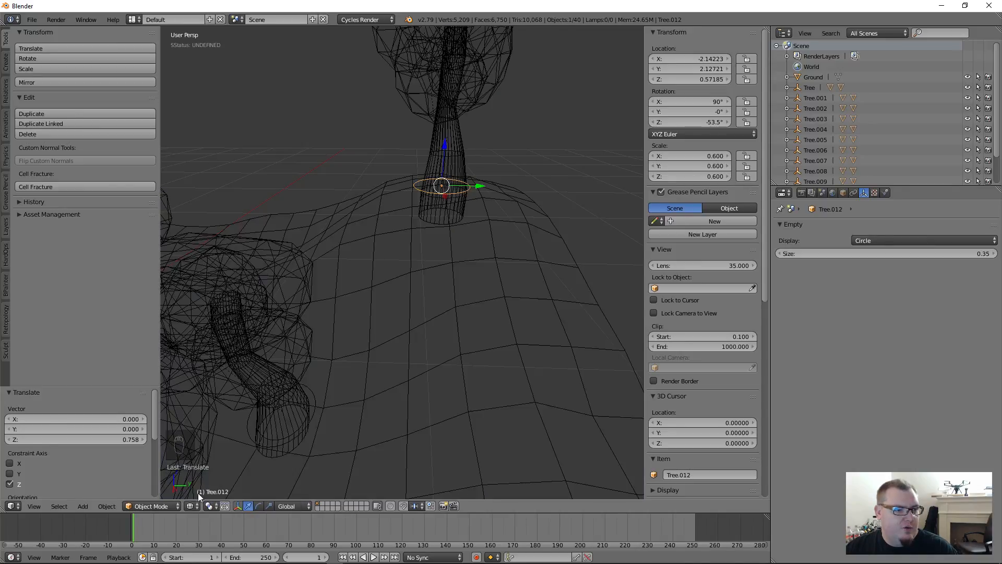
click(198, 506)
click(205, 471)
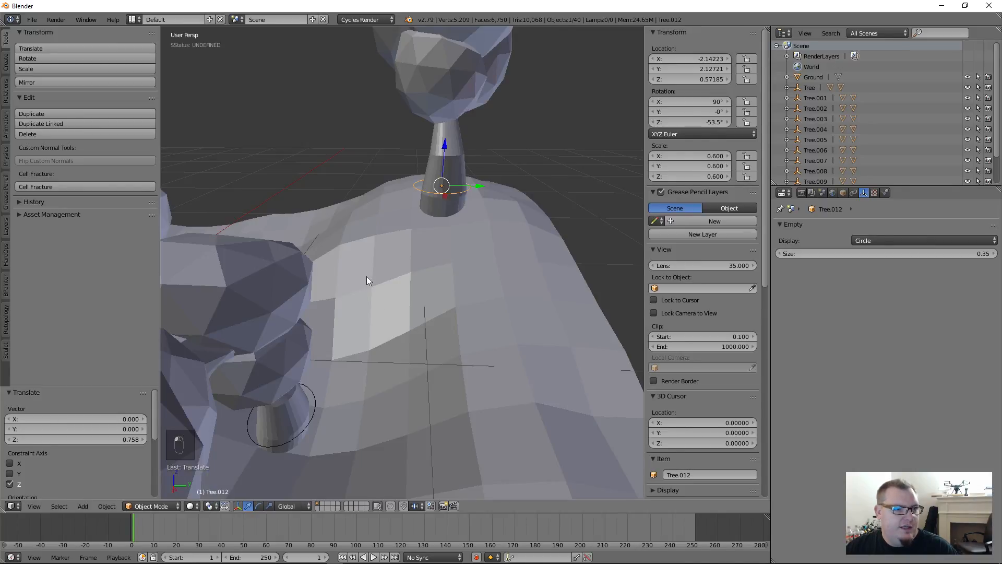
- Toggle repeatedly between wireframe and solid shading to inspect how the trees sit across the whole ground
scroll(399, 280, down, 8)
middle_drag(399, 258, 408, 306)
scroll(376, 290, up, 5)
scroll(367, 285, down, 2)
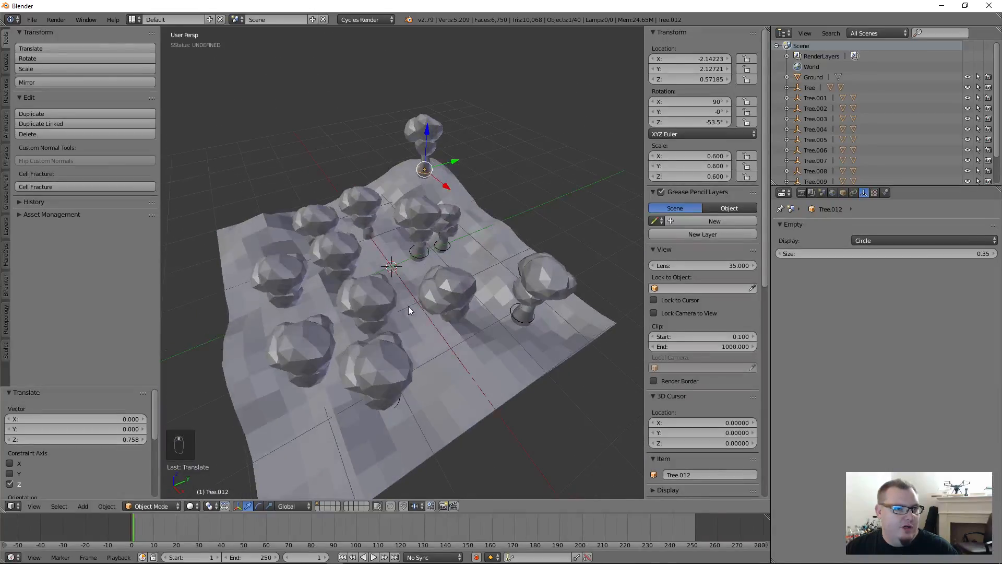
scroll(404, 251, up, 3)
key(z)
key(z)
key(z)
key(z)
key(z)
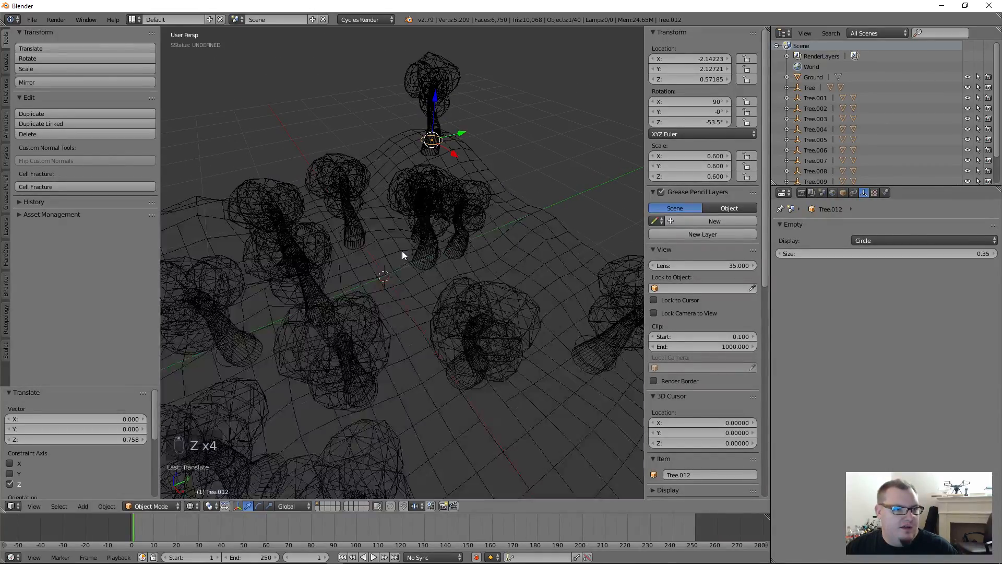
- Select the Tree.009 Empty from beneath the ground and raise its tree about 0.488 along Z
scroll(402, 250, down, 3)
middle_drag(402, 250, 330, 216)
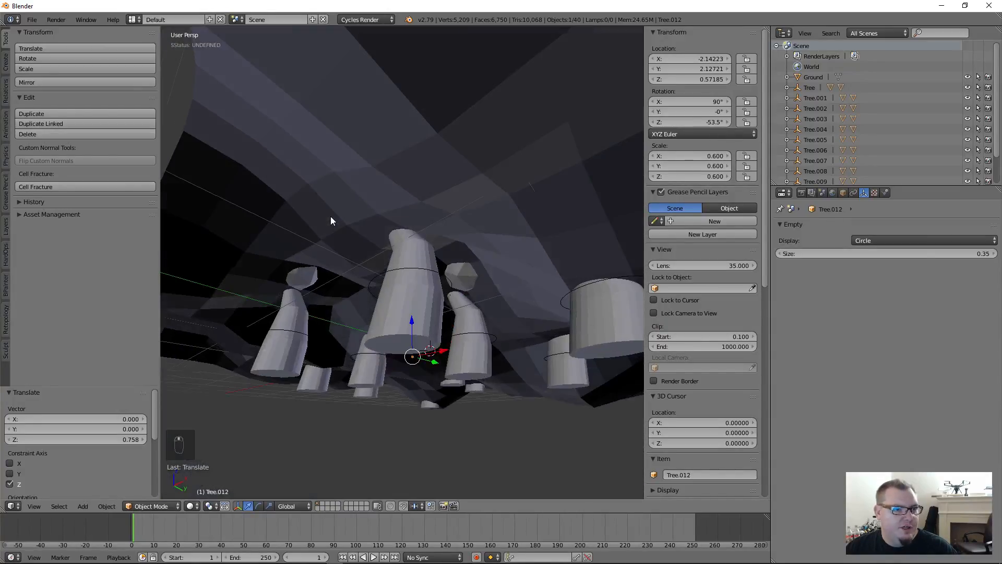
right_click(405, 269)
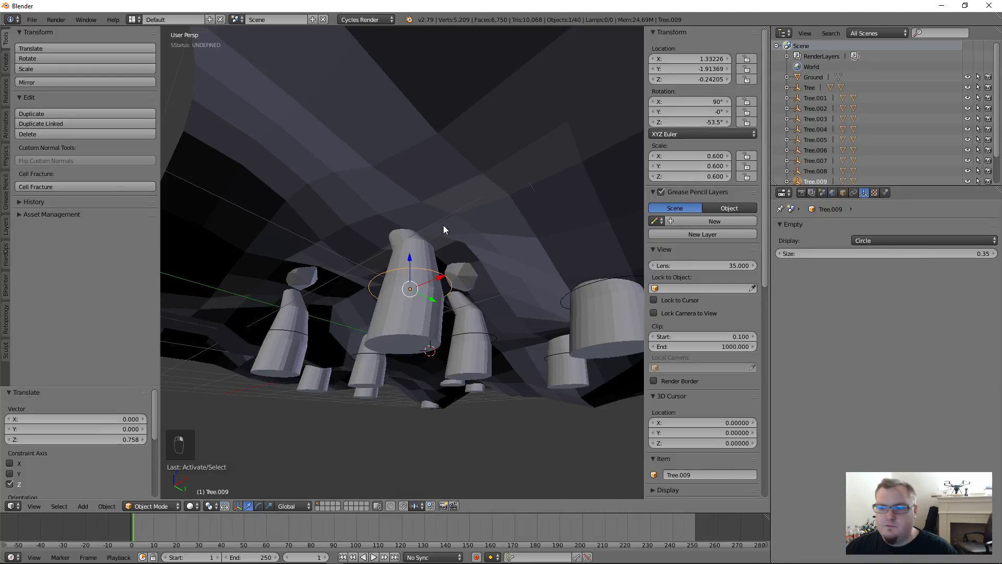
middle_drag(443, 224, 423, 303)
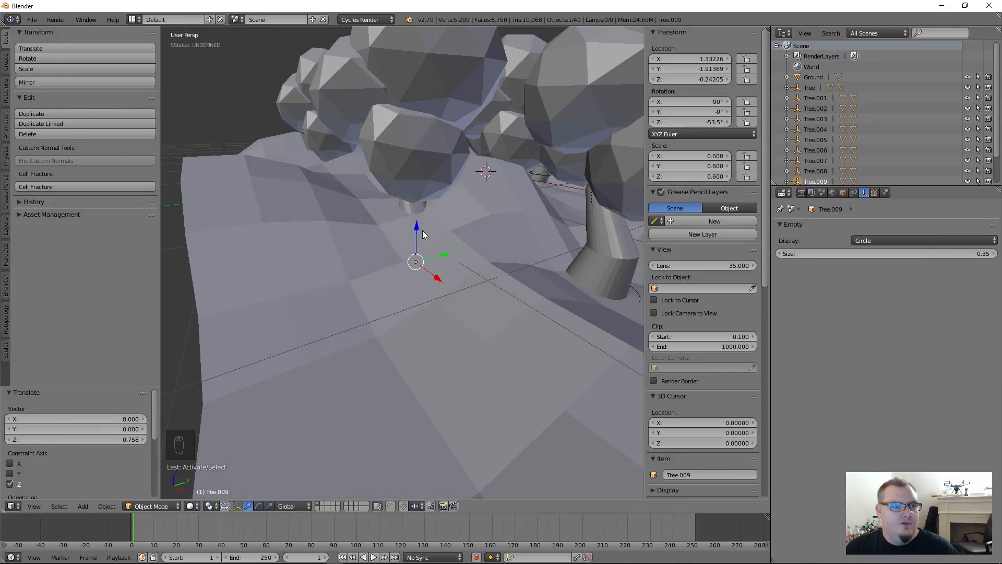
drag(418, 226, 425, 155)
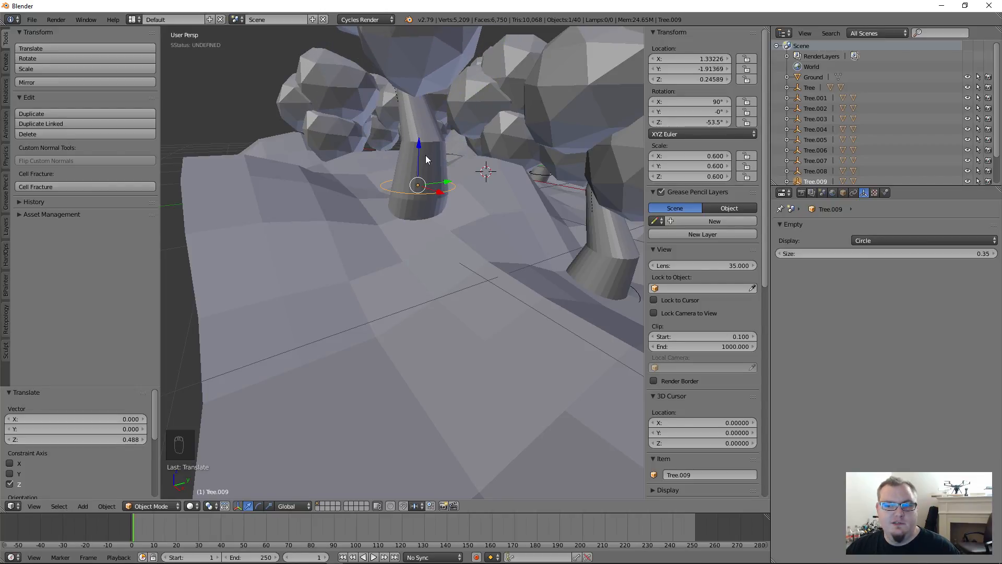
- Enter Edit Mode on the Leaves.009 mesh, select one upper outer vertex, and turn on proportional editing
middle_drag(425, 154, 448, 211)
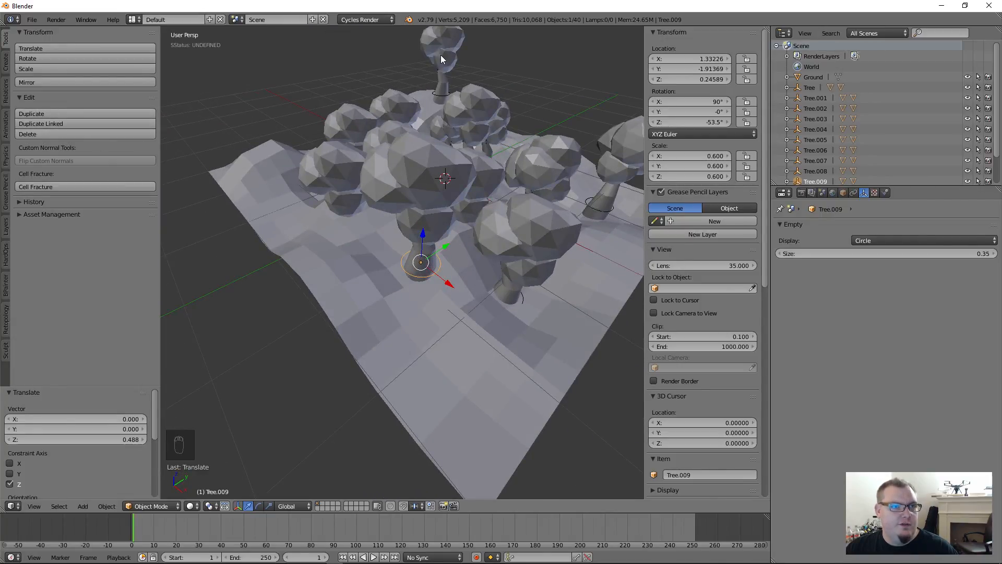
middle_drag(514, 130, 477, 251)
right_click(309, 244)
scroll(430, 256, up, 3)
key(Tab)
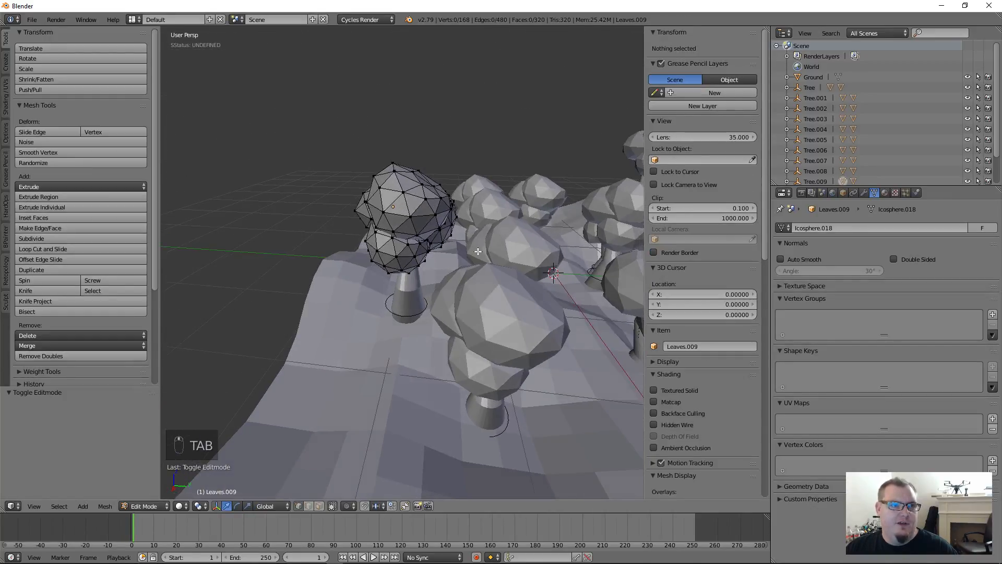
right_click(374, 177)
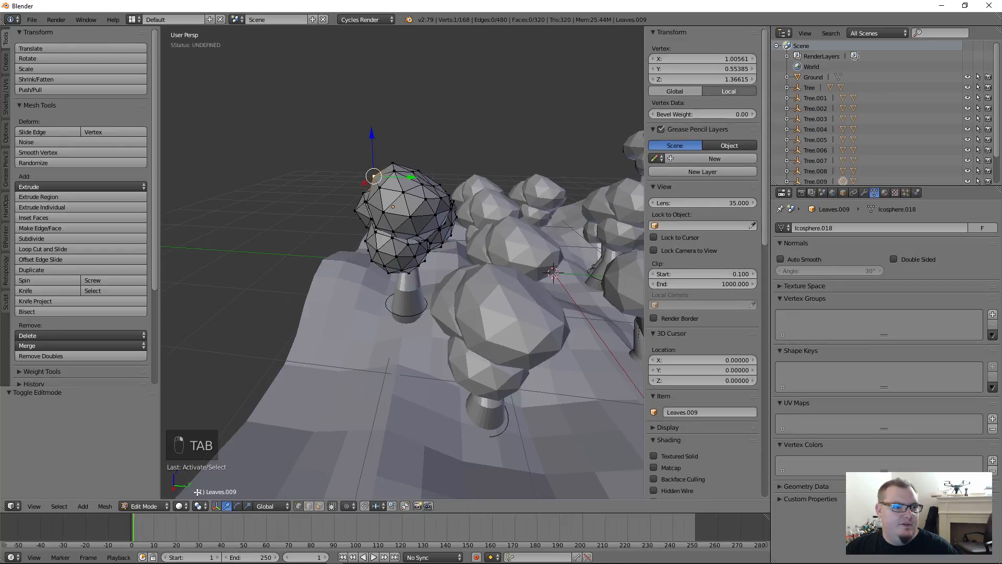
click(346, 506)
click(365, 475)
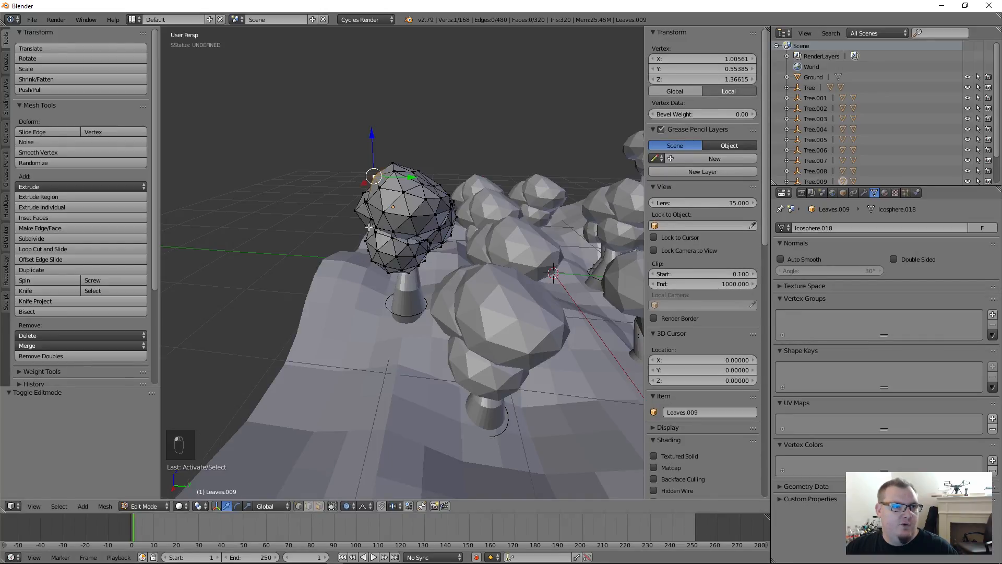
- Reshape Leaves.009 by moving the selected vertex along Z with proportional falloff, and return to Object Mode
drag(375, 139, 378, 170)
scroll(374, 151, up, 10)
middle_drag(378, 170, 440, 262)
key(Tab)
- Reshape Leaves.010 by raising an outer vertex about 0.294 along Z and shifting a lower vertex about 0.085 along X with proportional falloff
right_click(473, 277)
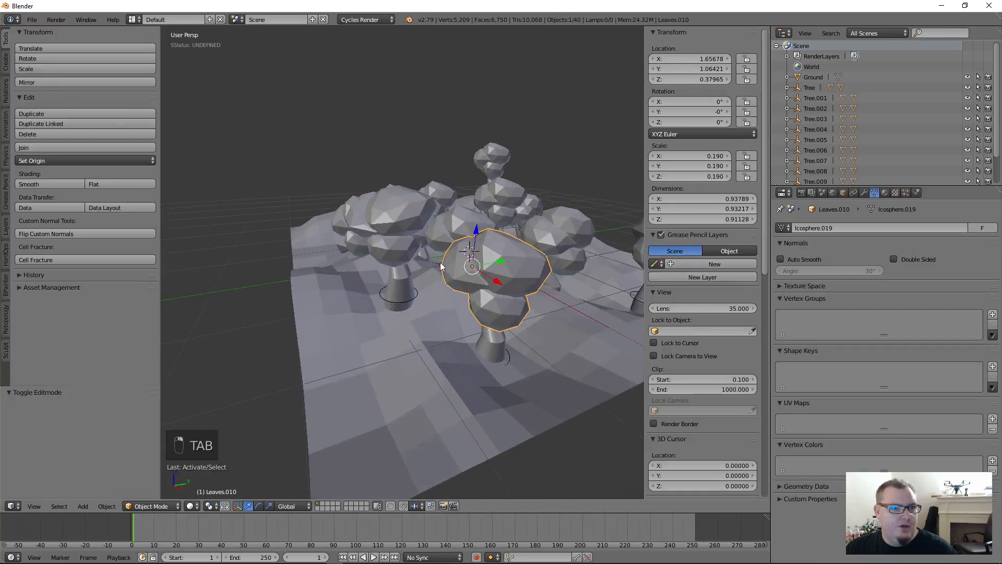
key(Tab)
right_click(545, 260)
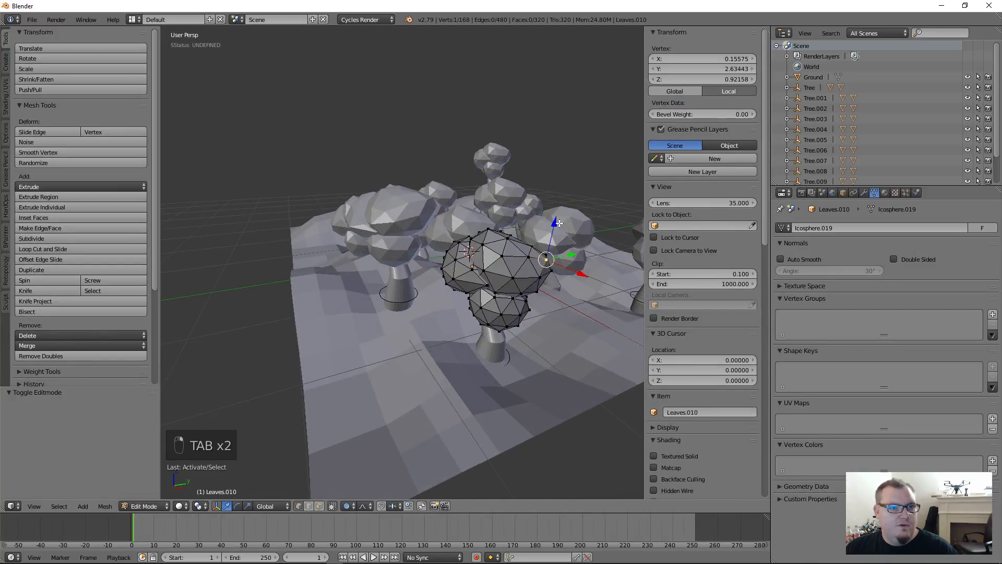
drag(559, 223, 558, 188)
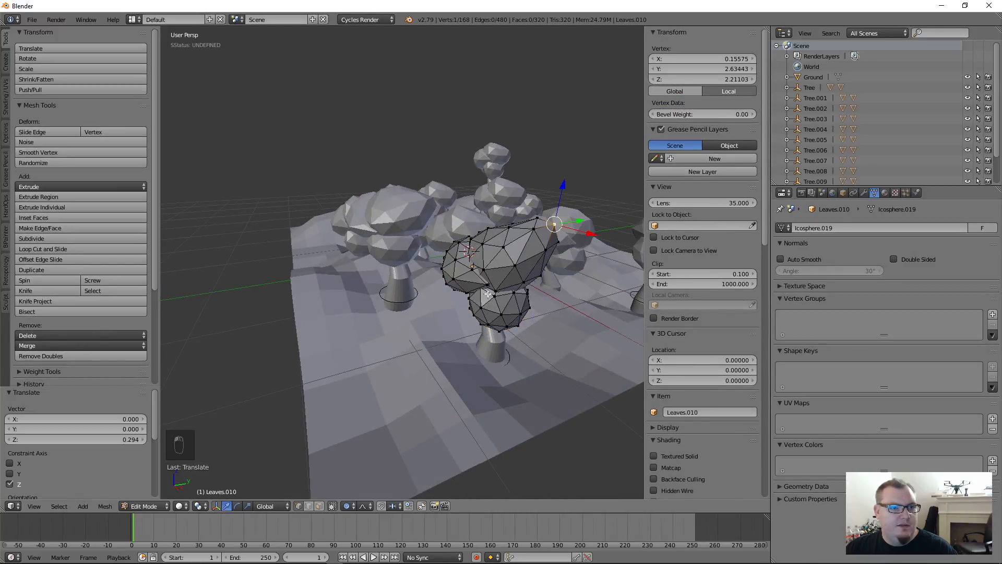
right_click(520, 312)
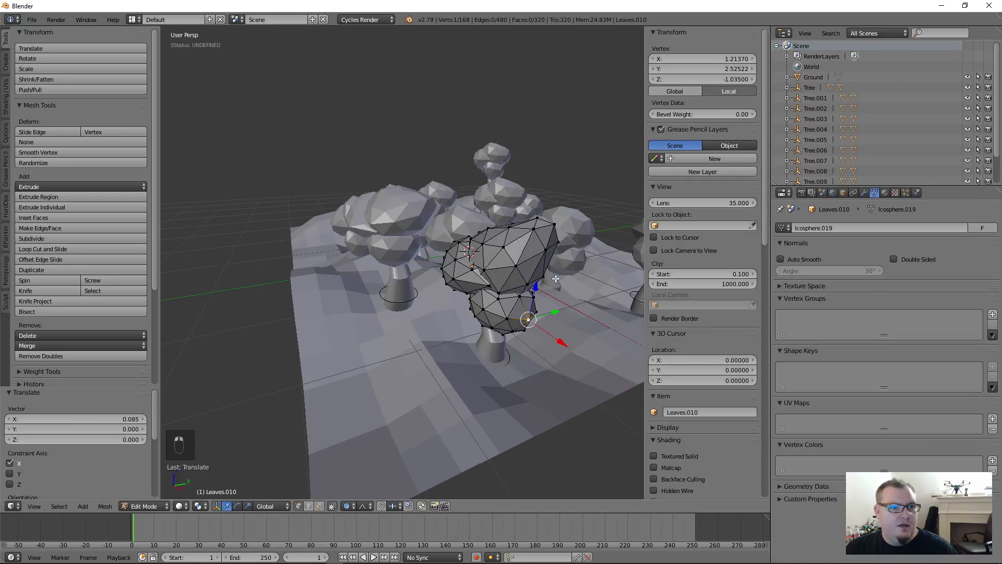
middle_drag(554, 344, 516, 231)
key(Tab)
- Enter Edit Mode on Leaves.006 and raise one upper vertex about 0.069 along Z with proportional falloff
right_click(563, 222)
key(Tab)
scroll(516, 231, up, 2)
right_click(517, 231)
drag(520, 224, 524, 215)
scroll(504, 237, up, 1)
middle_drag(504, 236, 558, 260)
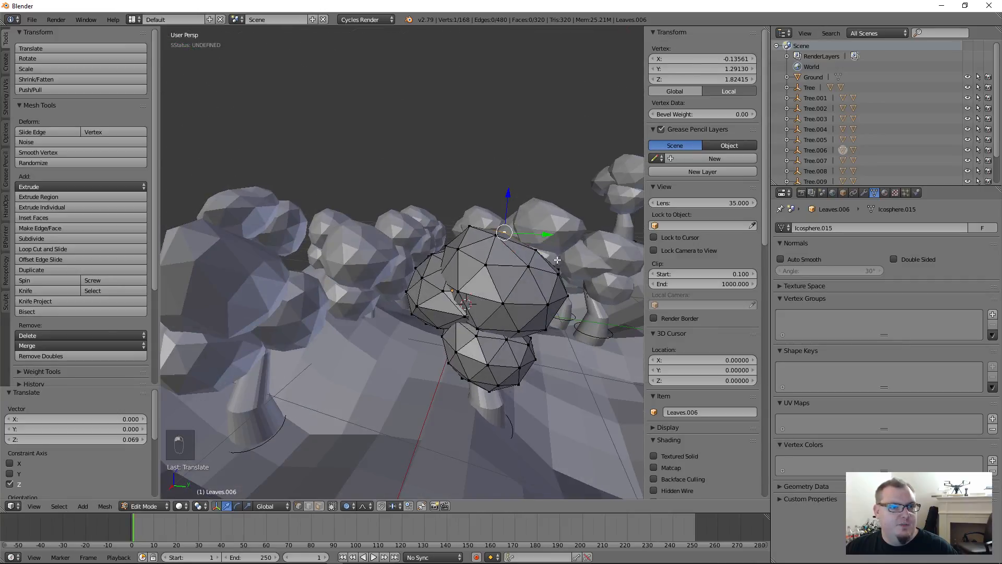
- Pull one vertex on each side of the Leaves.006 foliage inward with proportional falloff
right_click(566, 291)
key(g)
click(552, 307)
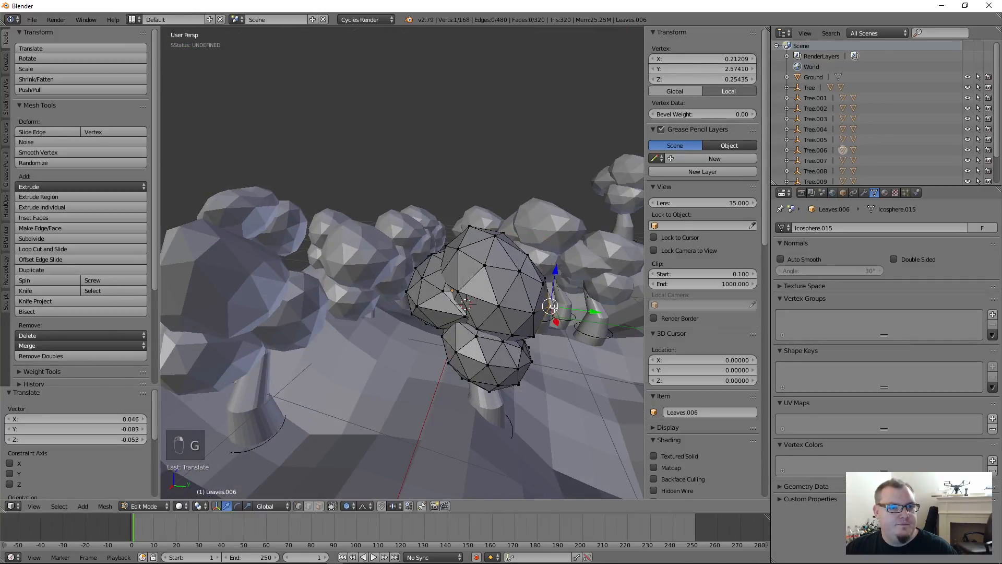
right_click(409, 281)
key(g)
click(413, 286)
- Move two more vertices of Leaves.006 as seen from above, deselect everything, and return to Object Mode
scroll(466, 330, down, 3)
middle_drag(412, 286, 501, 302)
right_click(466, 330)
key(g)
click(420, 345)
right_click(493, 301)
key(g)
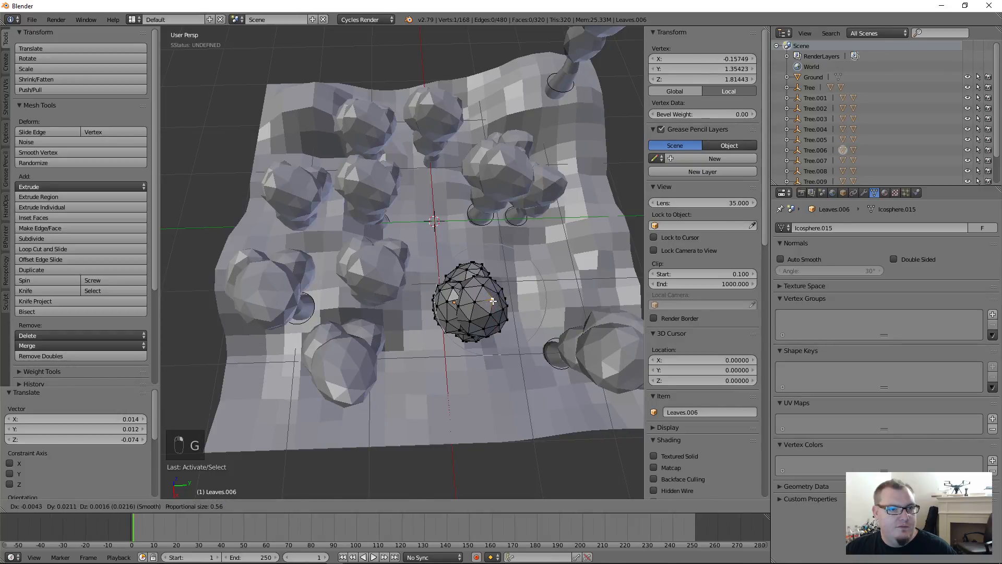
click(492, 302)
key(a)
key(Tab)
- Select the foliage, trunk and Empty of the large Tree.012 at the ground's corner together
middle_drag(474, 314, 367, 275)
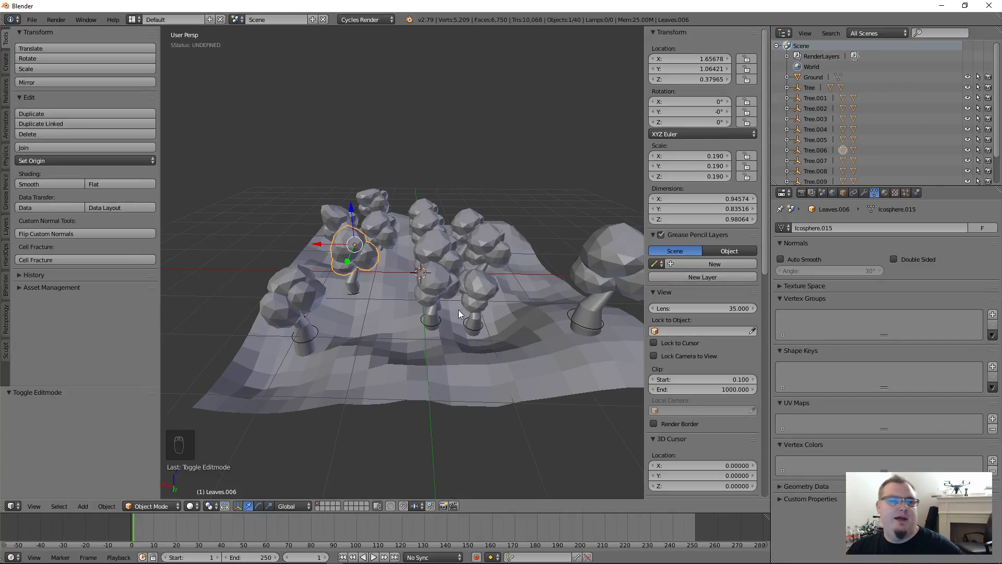
right_click(593, 250)
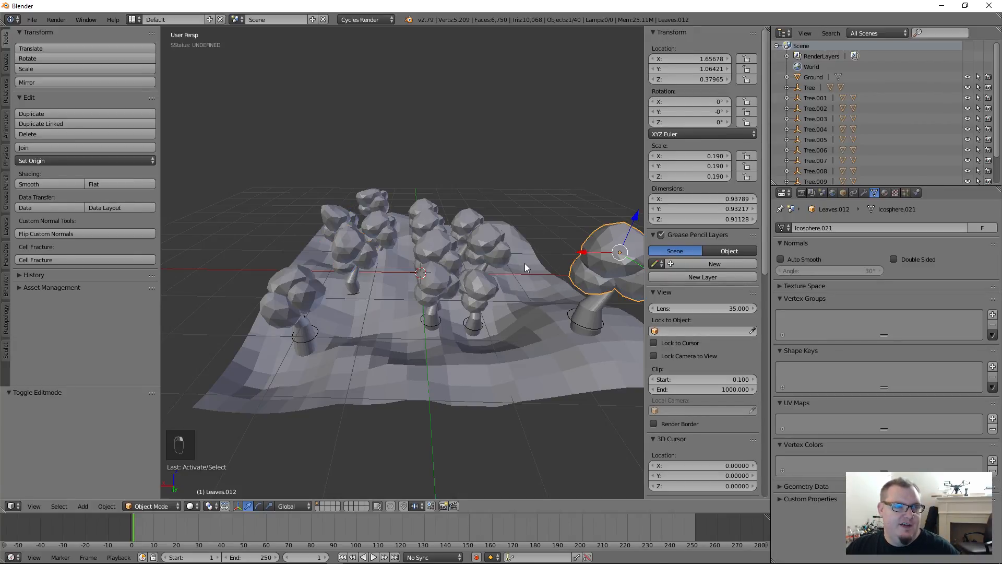
middle_drag(534, 327, 424, 303)
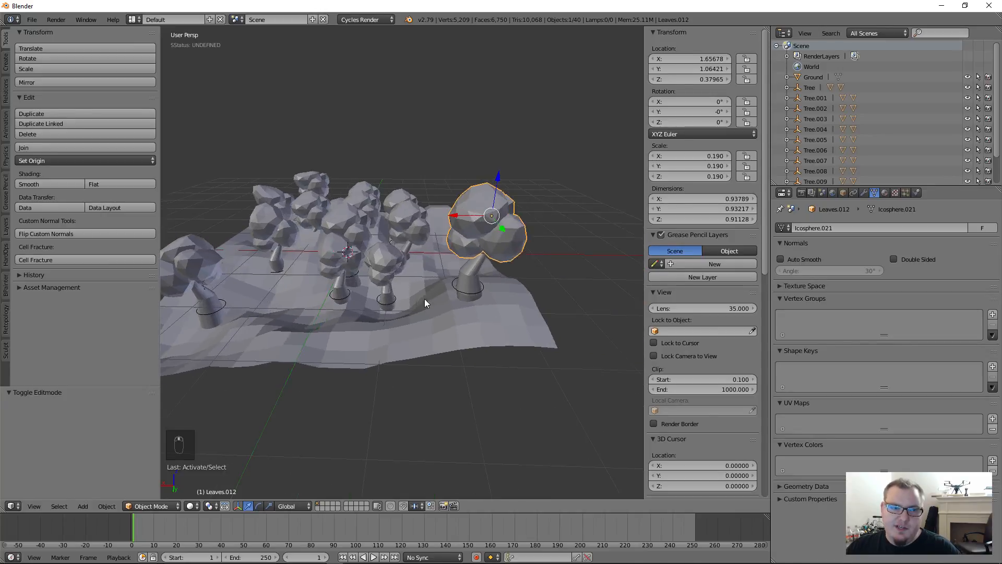
scroll(468, 288, up, 2)
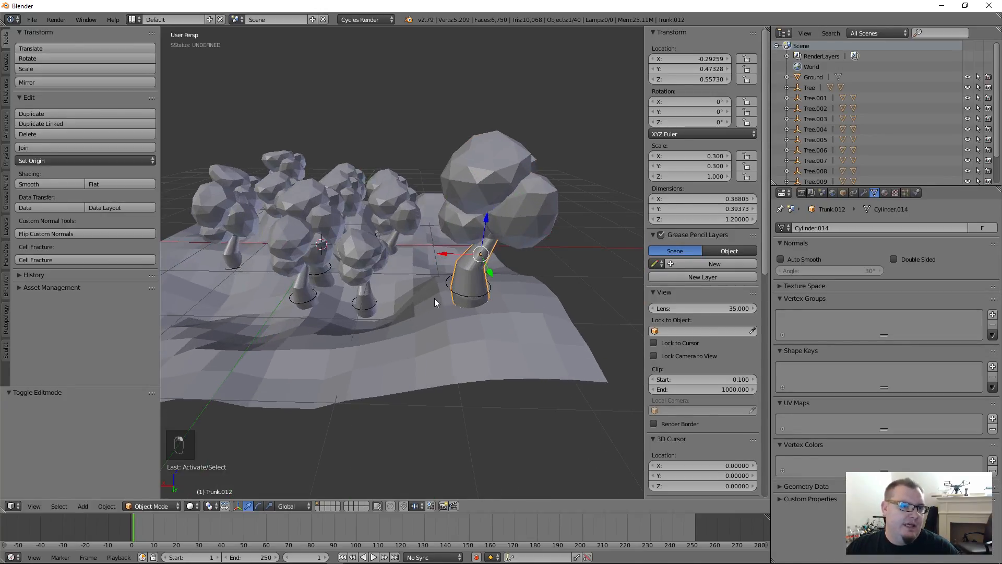
shift+right_click(468, 228)
middle_drag(468, 228, 466, 205)
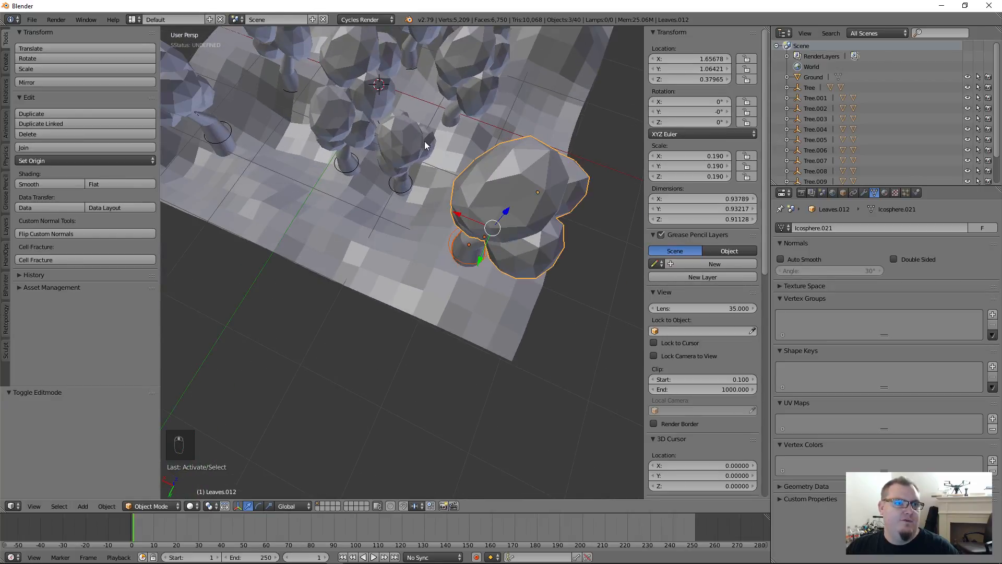
- Create a linked duplicate of Tree.012, offset about -0.498 in X, -1.122 in Y and -0.235 in Z
scroll(465, 149, down, 3)
middle_drag(464, 149, 472, 233)
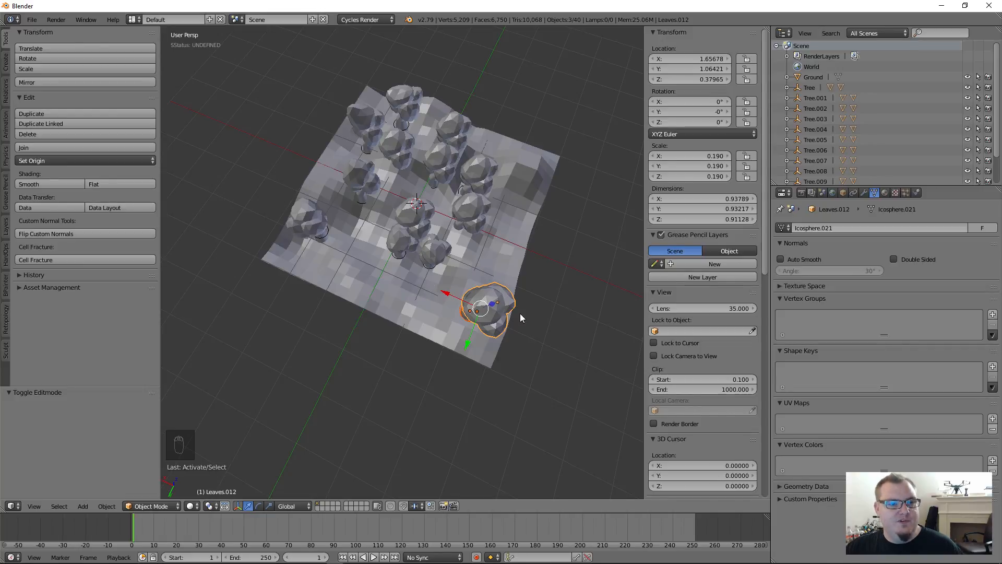
middle_drag(518, 313, 501, 273)
scroll(480, 301, up, 4)
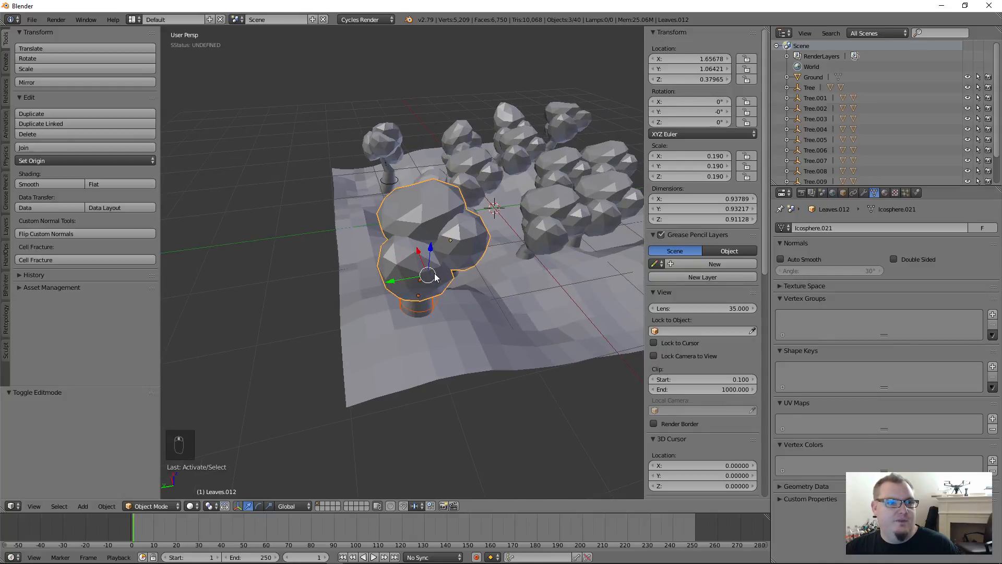
click(37, 121)
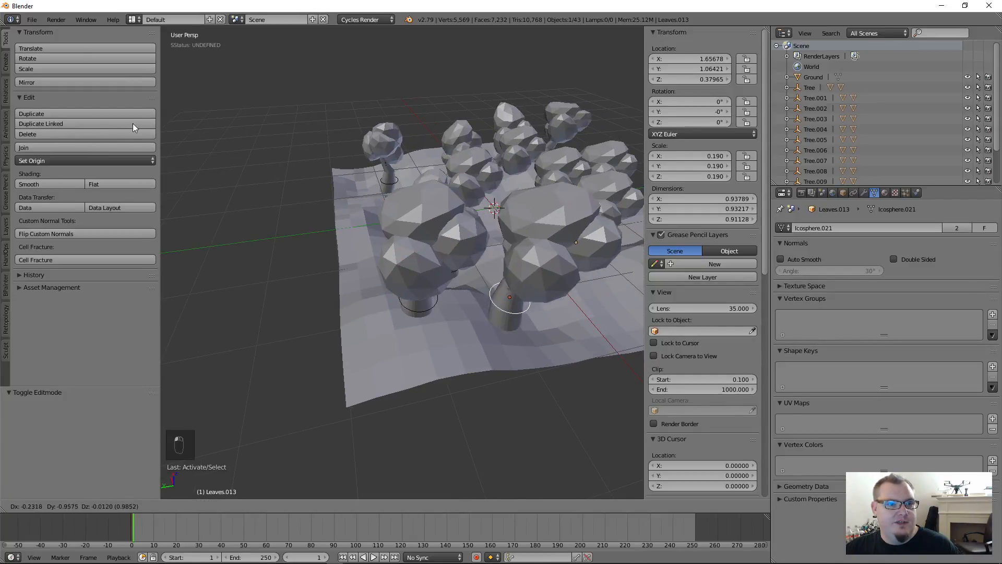
click(148, 152)
middle_drag(412, 284, 457, 253)
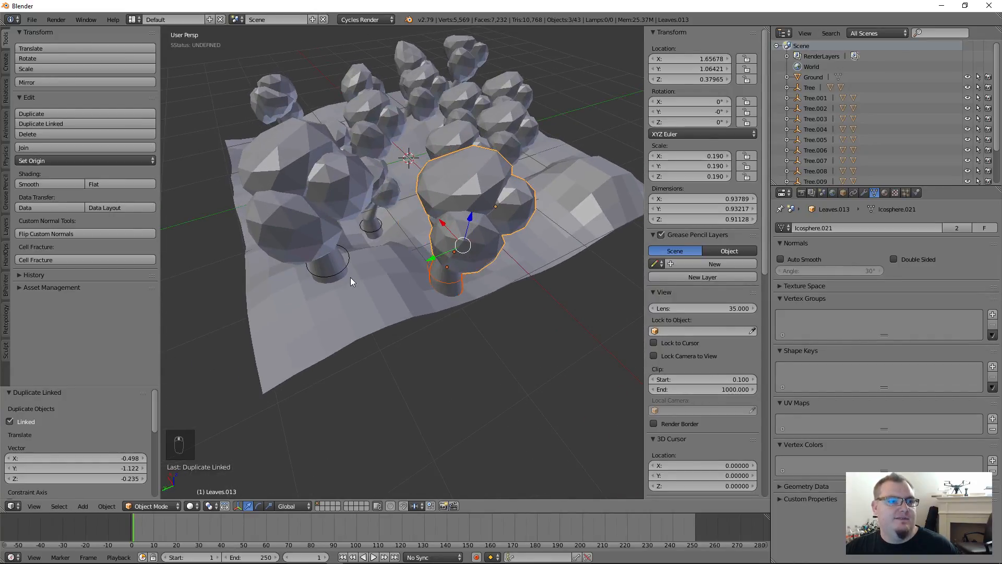
- Select the Tree.012 Empty and scale the original tree up by a factor of about 1.017
right_click(337, 274)
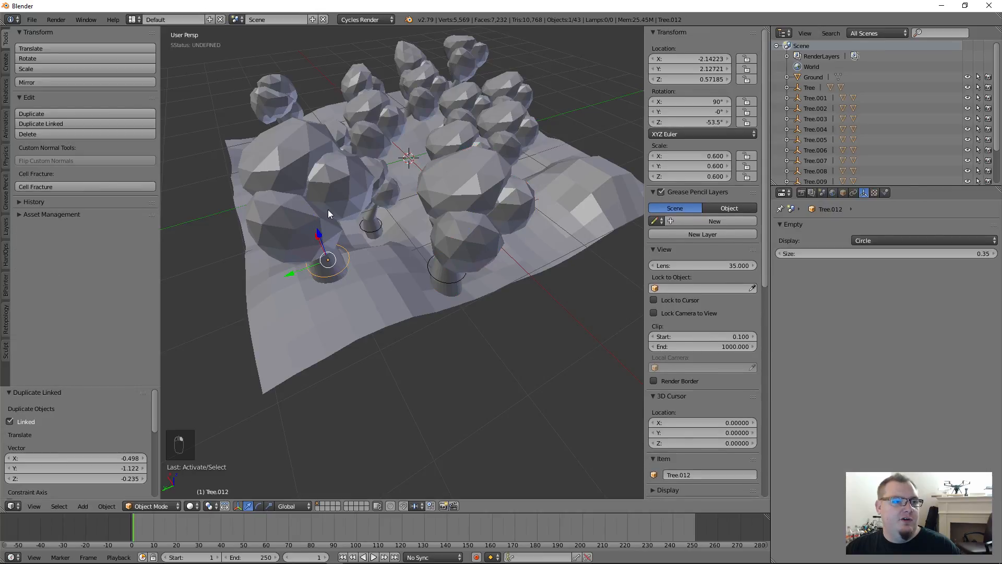
right_click(330, 188)
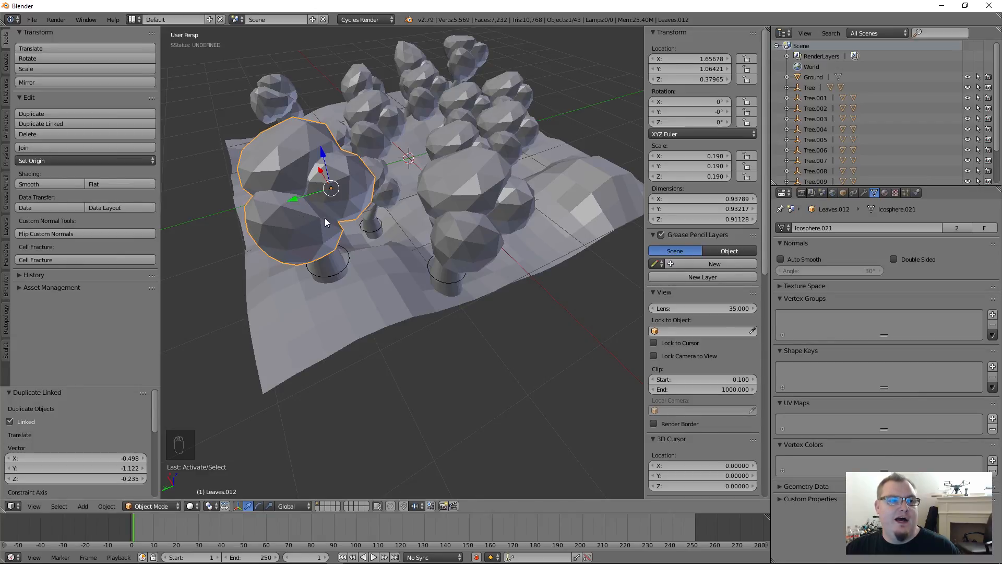
right_click(346, 265)
key(s)
click(429, 267)
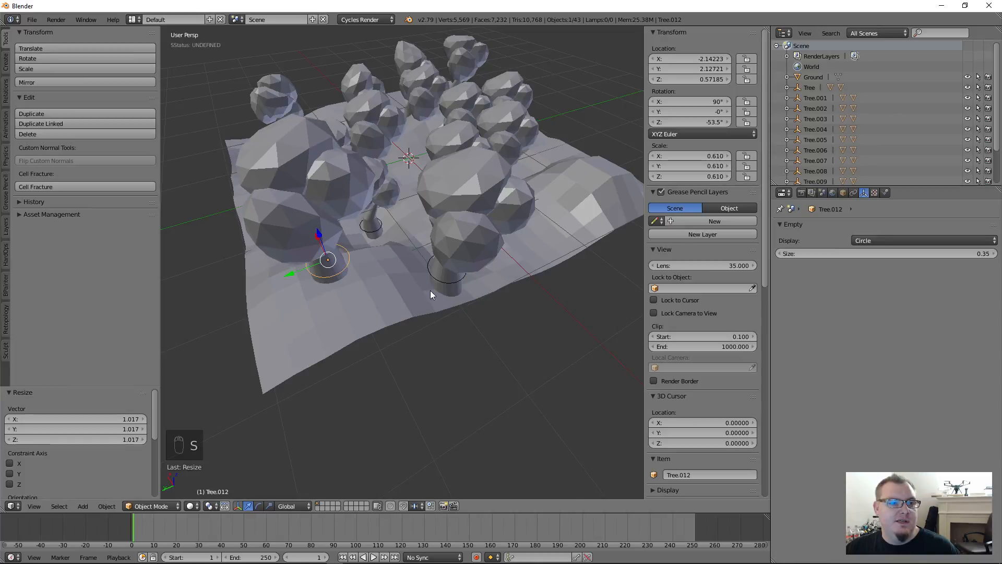
- Rotate the duplicated tree by its Tree.013 Empty about 65.9° around Z
right_click(443, 279)
key(r)
click(371, 302)
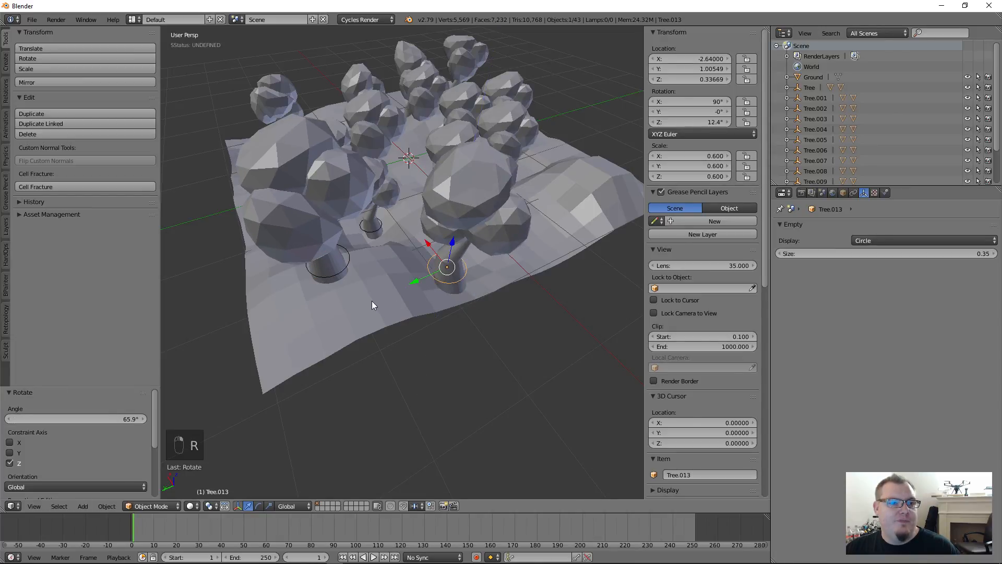
- Edit the shared foliage mesh through Leaves.012, moving a vertex of the lower clump with proportional falloff, and return to Object Mode
right_click(330, 180)
right_click(443, 204)
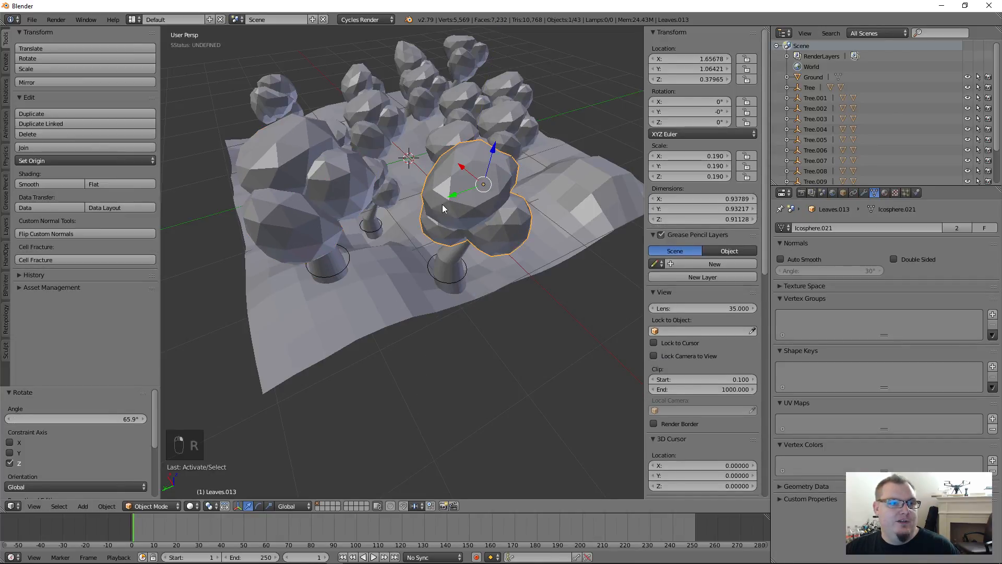
shift+right_click(297, 206)
key(ctrl+j)
key(Tab)
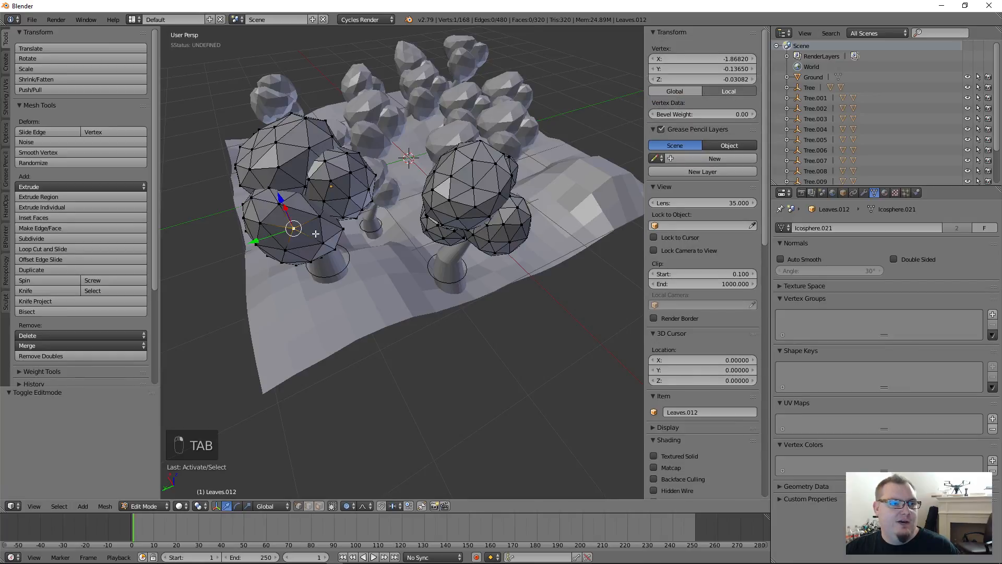
middle_drag(292, 227, 308, 203)
key(g)
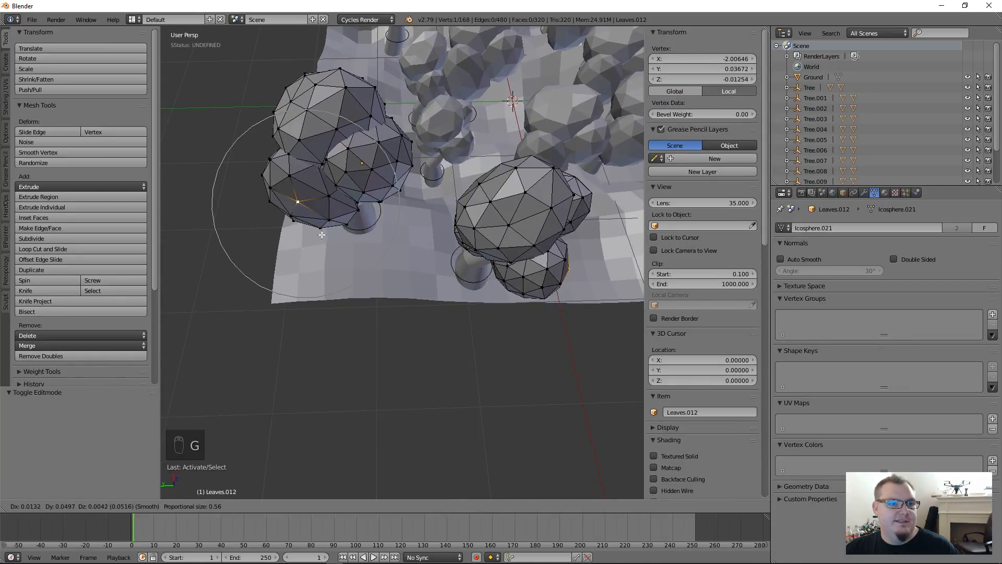
click(572, 239)
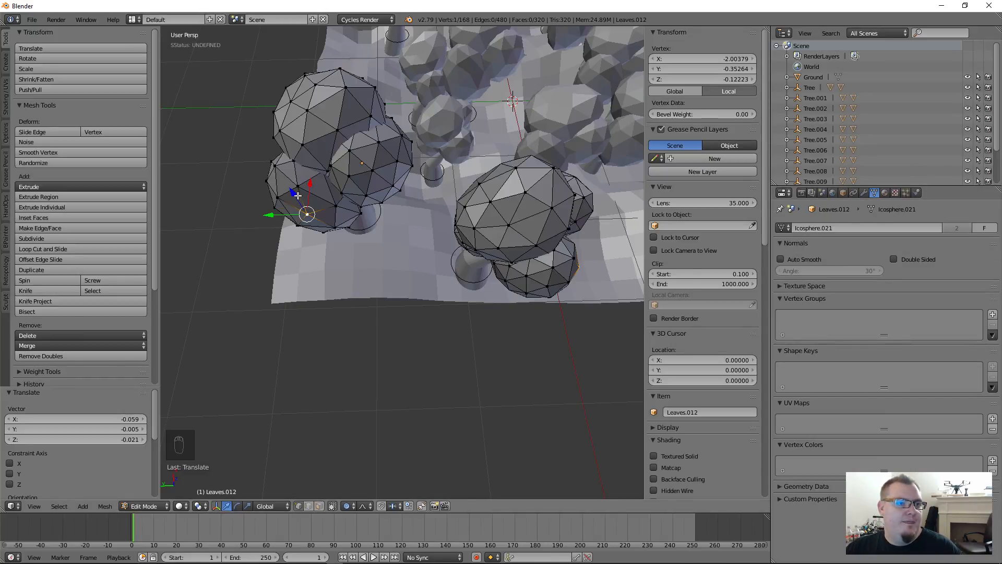
key(Tab)
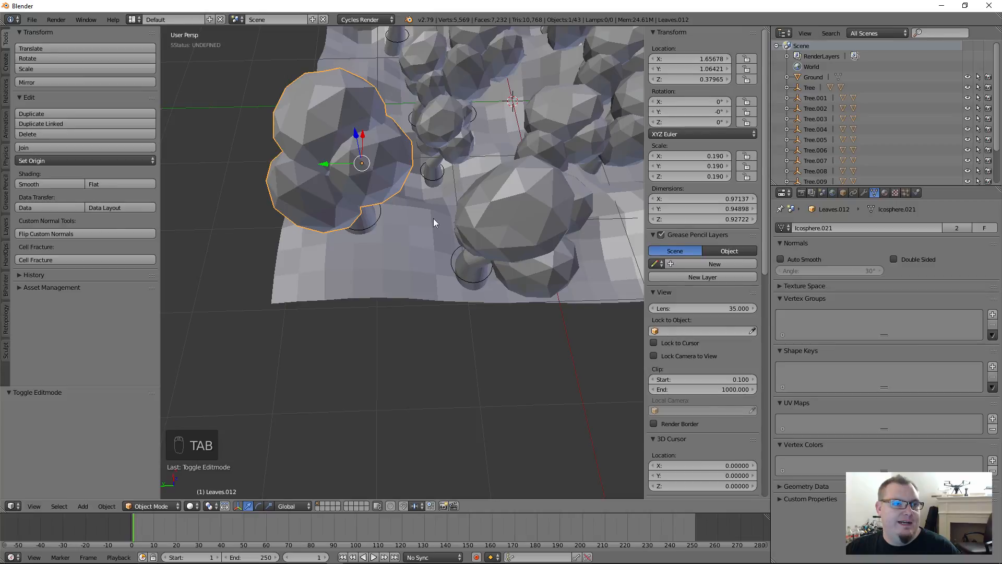
- Enter Edit Mode on Leaves.013 and move an upper vertex about 0.048 in X, 0.028 in Y and 0.029 in Z
right_click(501, 245)
key(Tab)
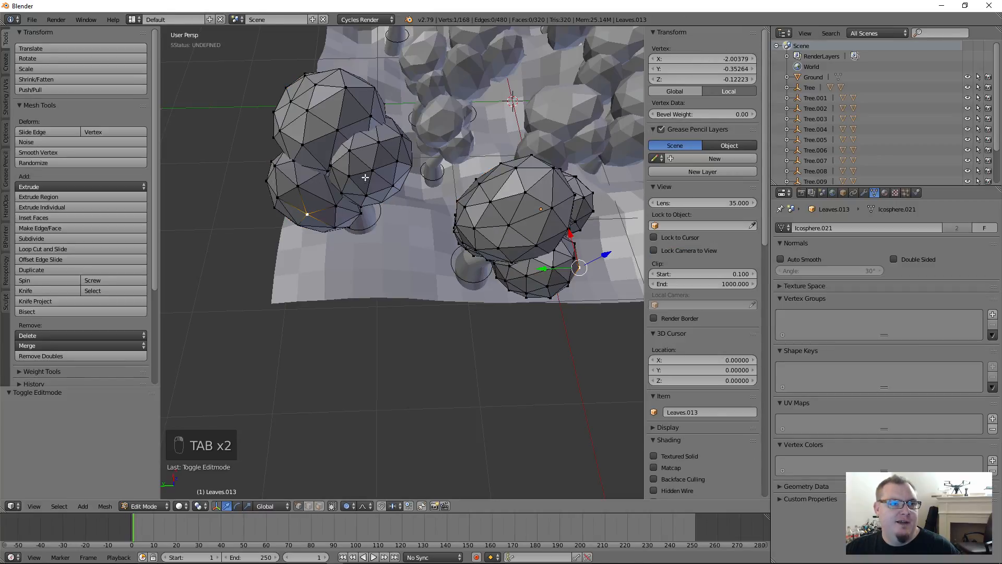
middle_drag(365, 178, 354, 226)
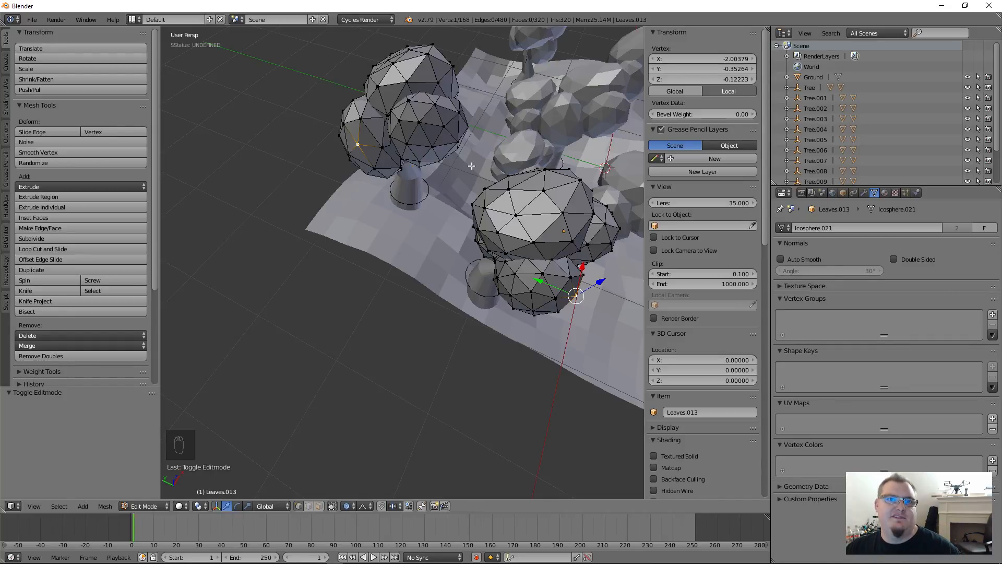
right_click(507, 218)
key(g)
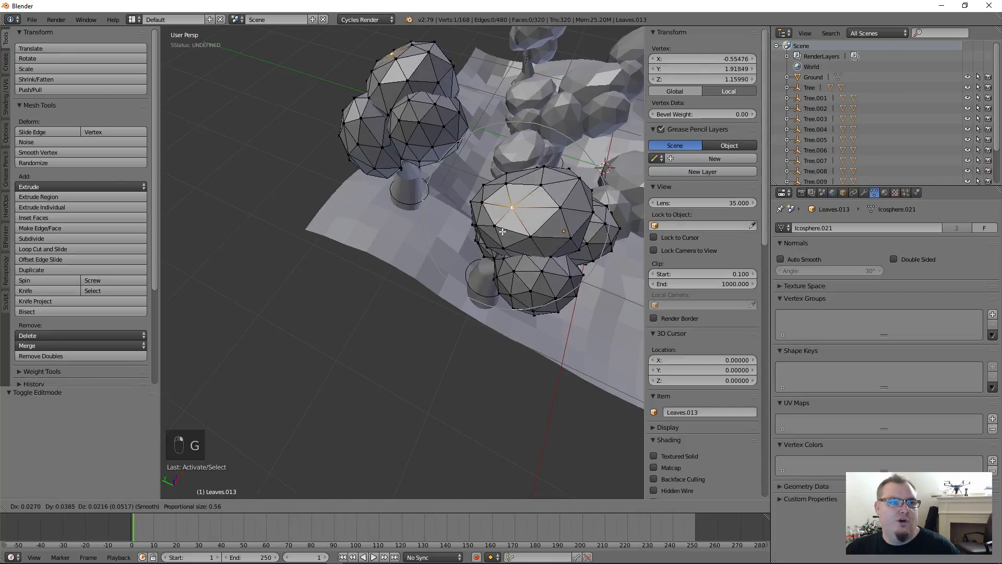
click(506, 229)
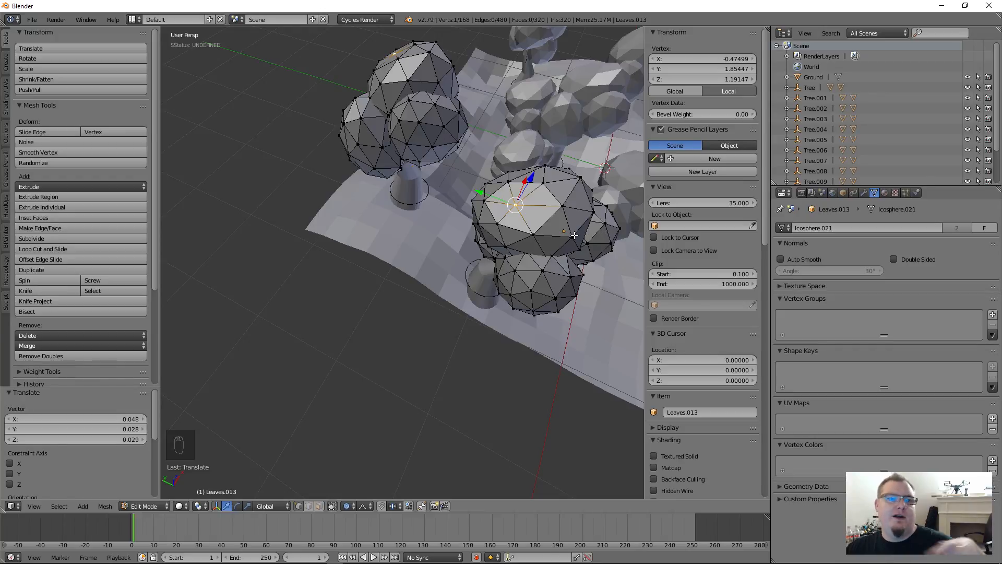
- Move a vertex on Leaves.013's side clump inward using a proportional size of 0.42, and return to Object Mode
right_click(614, 233)
shift+middle_drag(590, 245, 543, 238)
key(g)
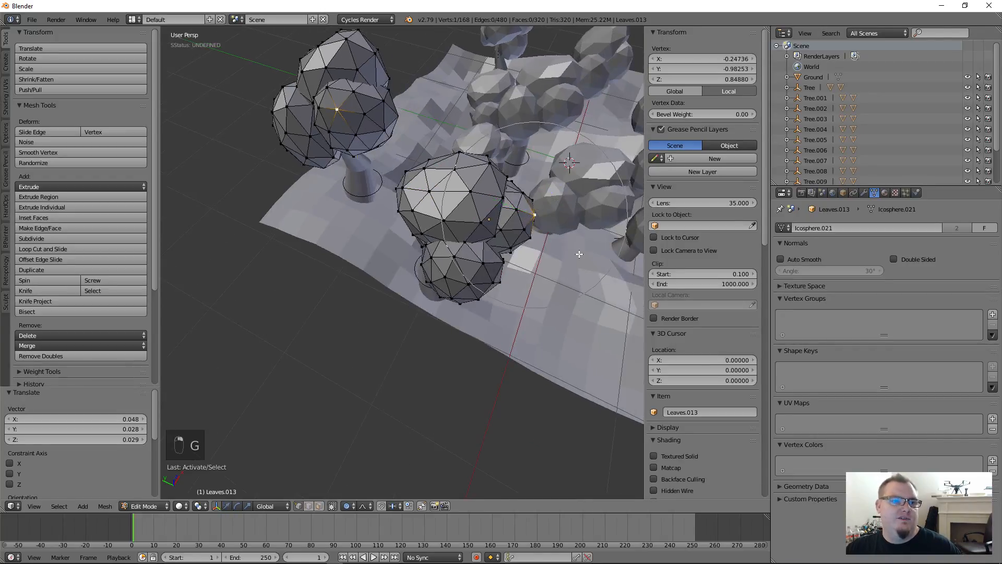
scroll(579, 254, up, 3)
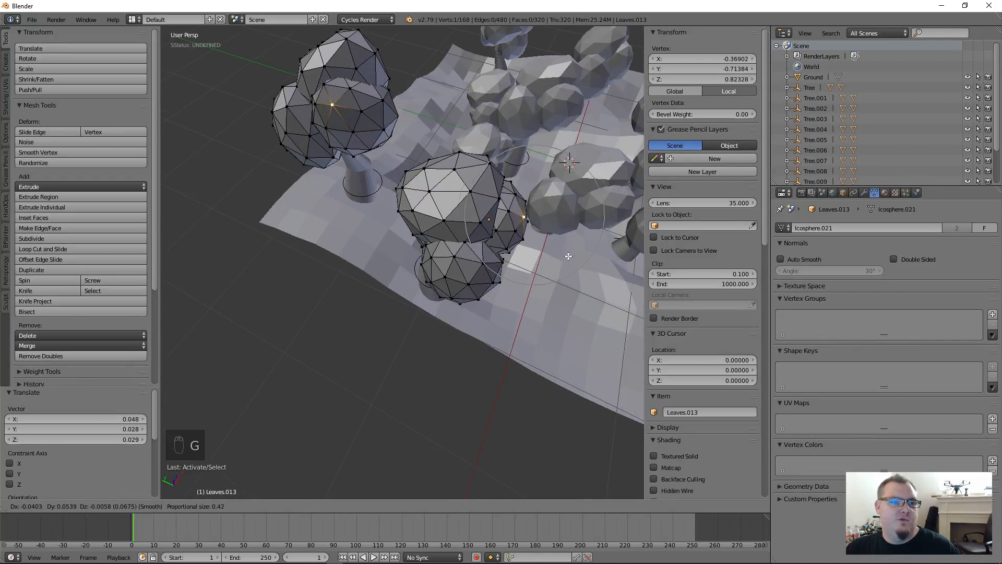
click(536, 260)
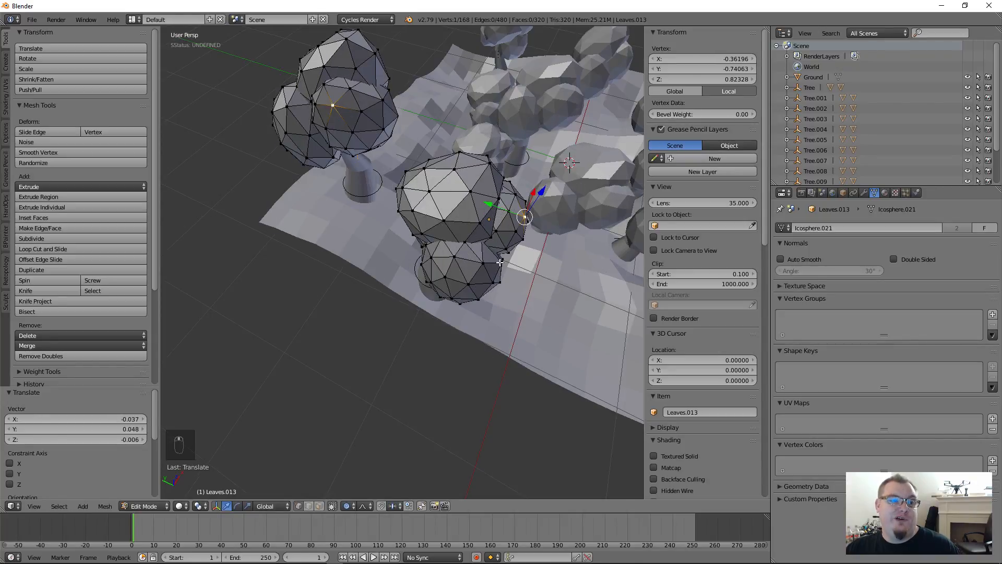
scroll(500, 262, down, 3)
middle_drag(499, 262, 548, 255)
key(Tab)
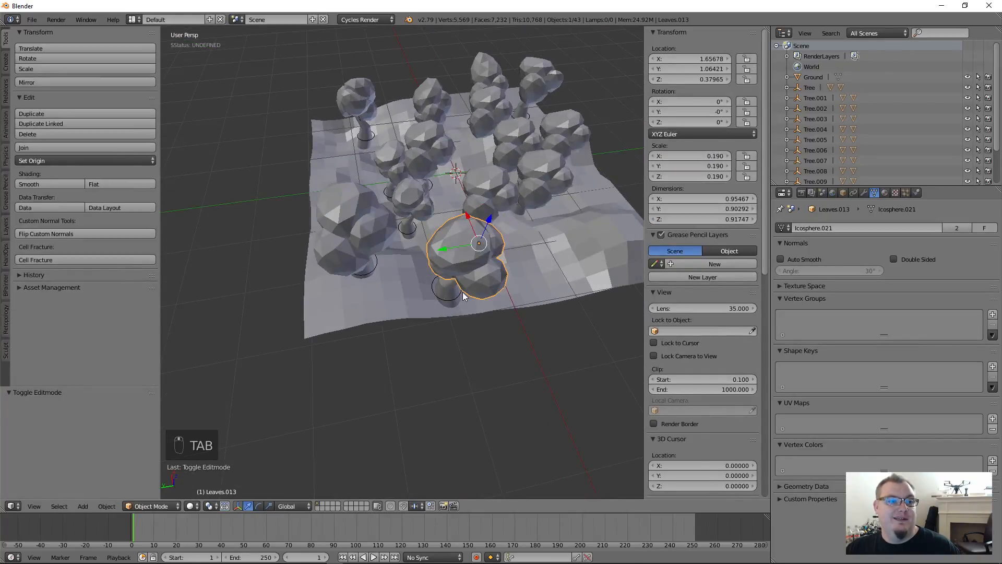
mouse_move(462, 292)
middle_down()
mouse_move(493, 262)
mouse_move(479, 282)
middle_up()
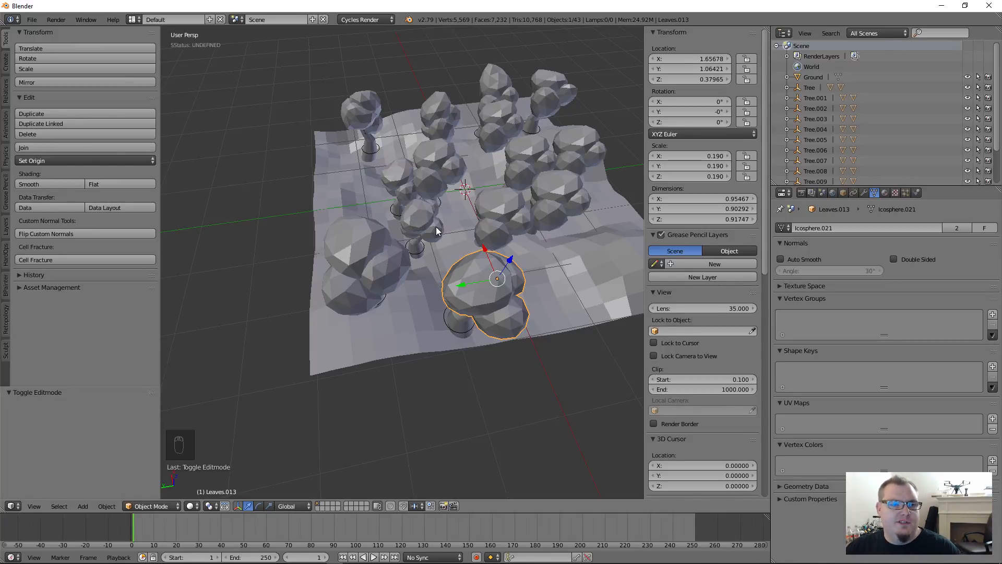
scroll(438, 229, up, 3)
scroll(402, 286, down, 3)
middle_drag(402, 286, 481, 249)
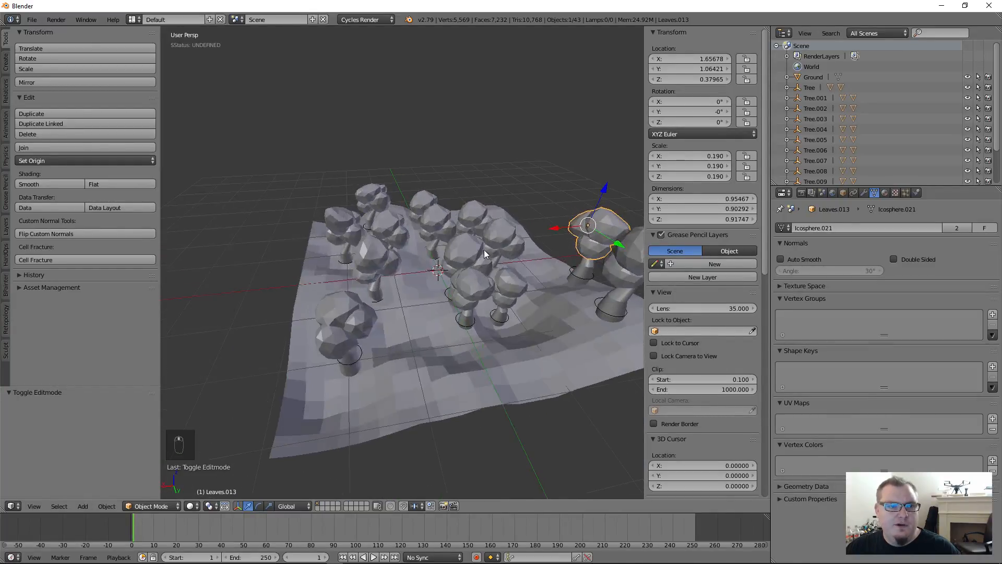
- Select the Ground and look through the mesh and curve types that can be added to the scene
right_click(480, 250)
right_click(414, 349)
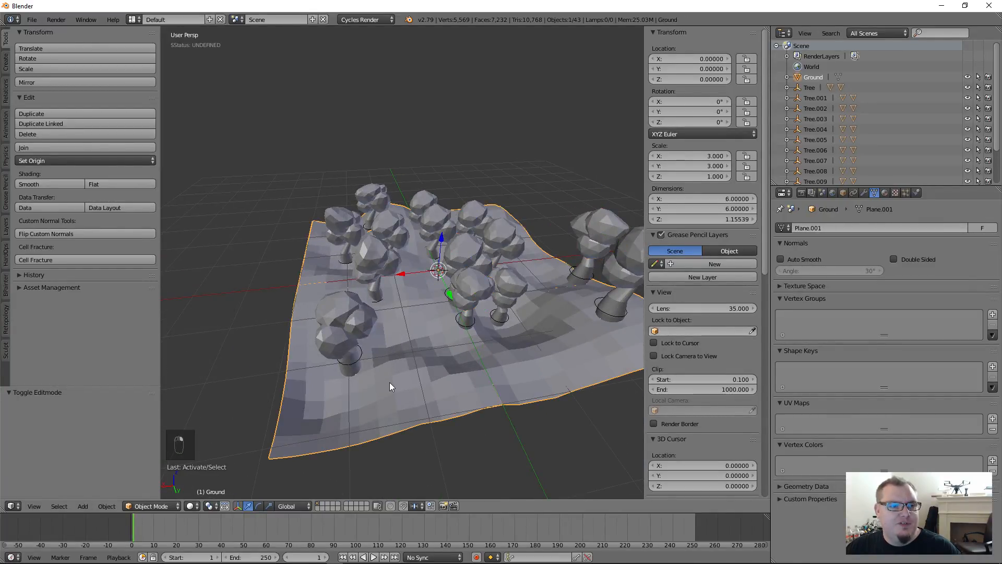
click(7, 64)
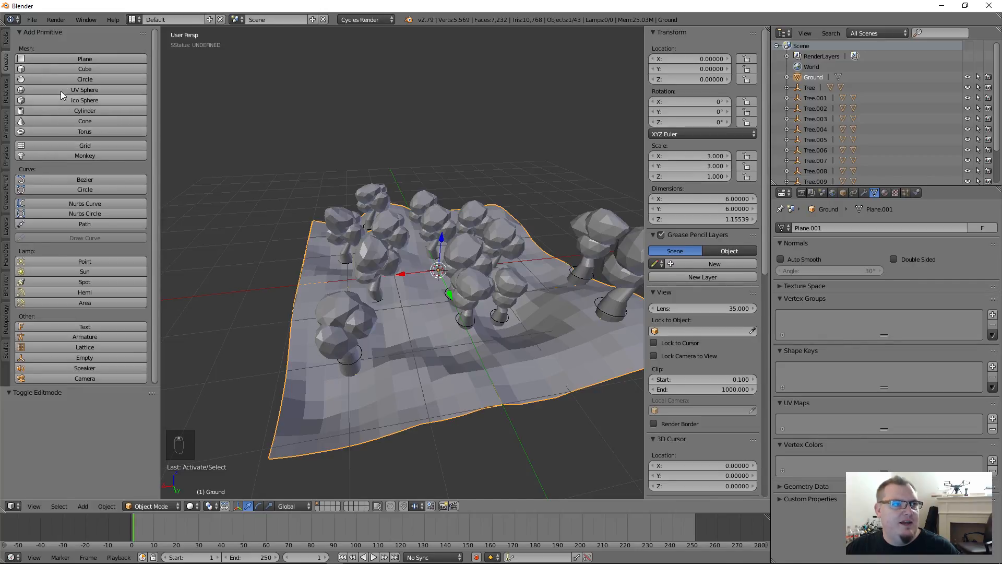
click(79, 506)
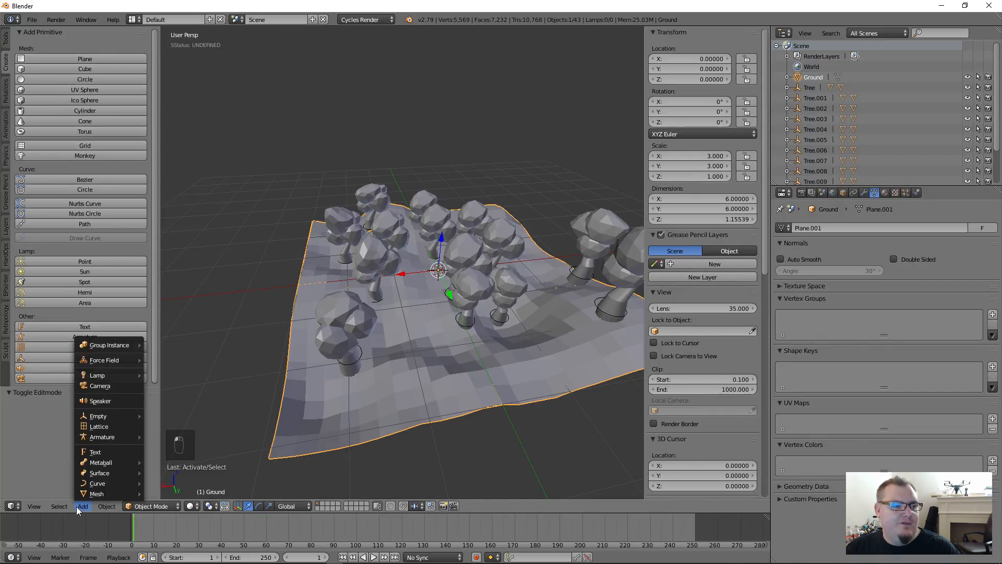
mouse_move(102, 498)
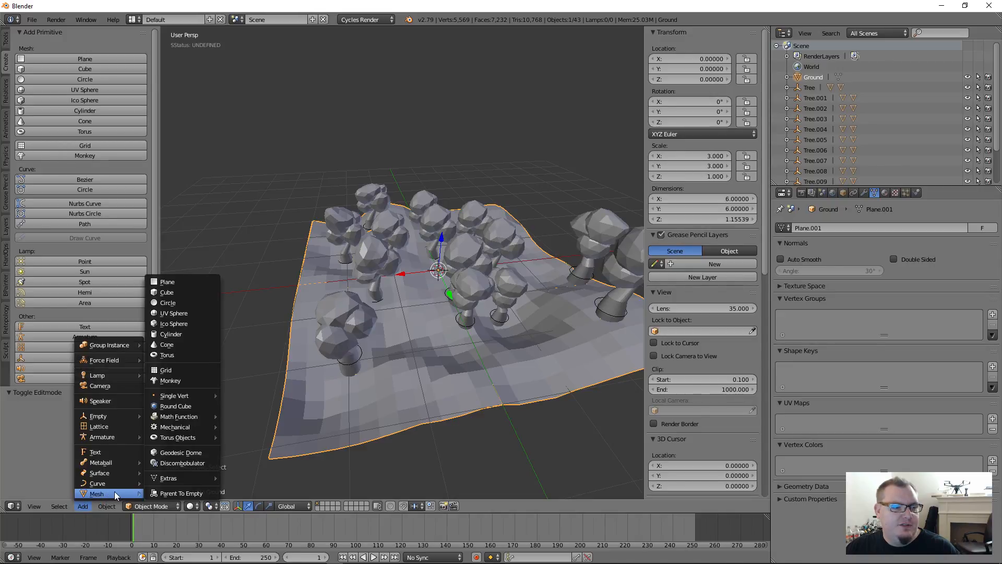
mouse_move(106, 481)
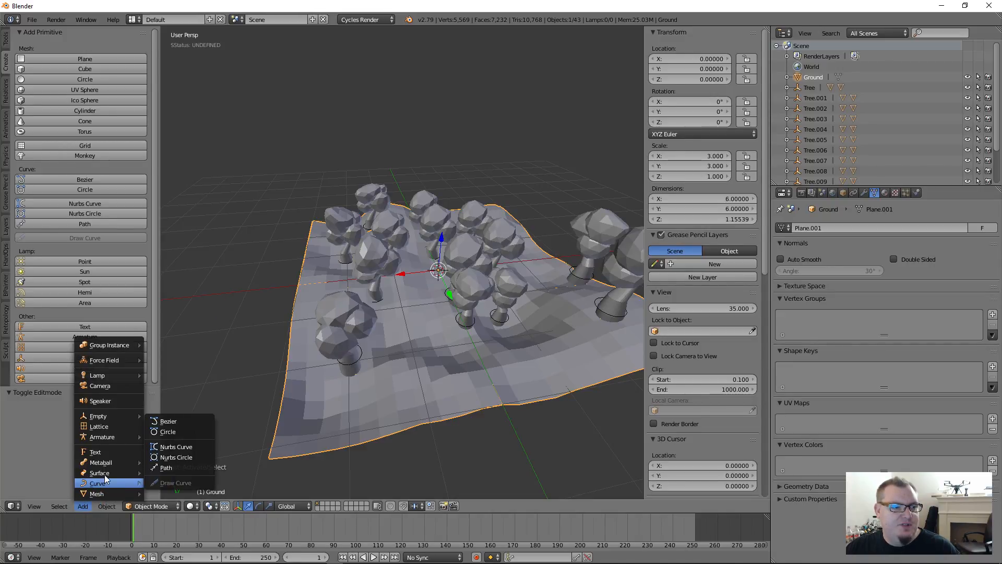
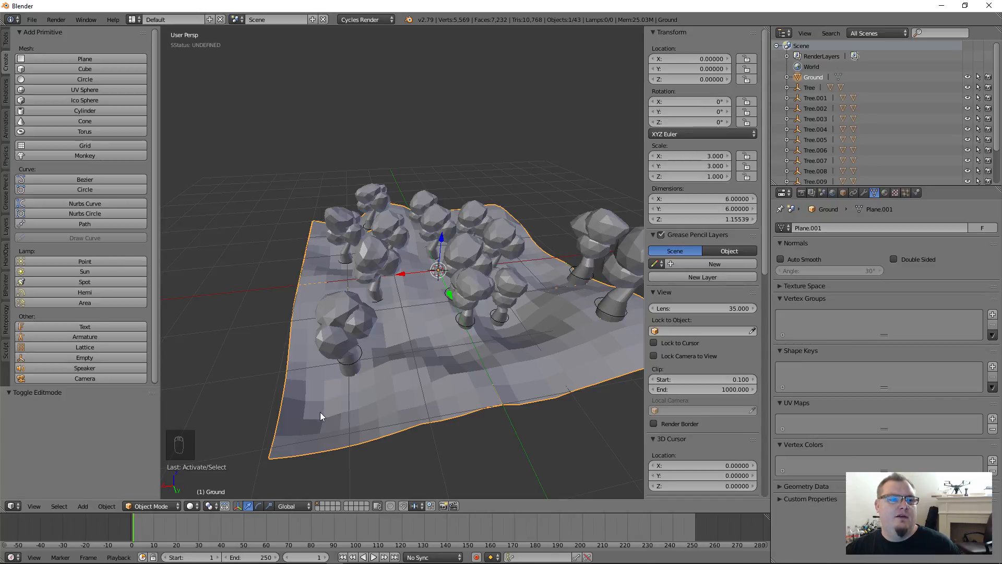
- Select the Ground object and enter Edit Mode on its mesh
right_click(347, 346)
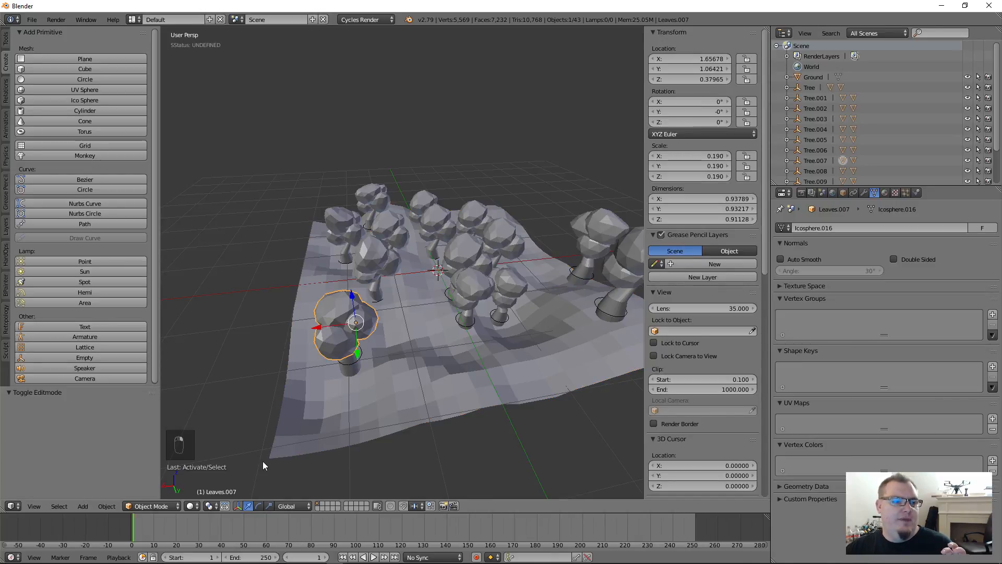
right_click(296, 432)
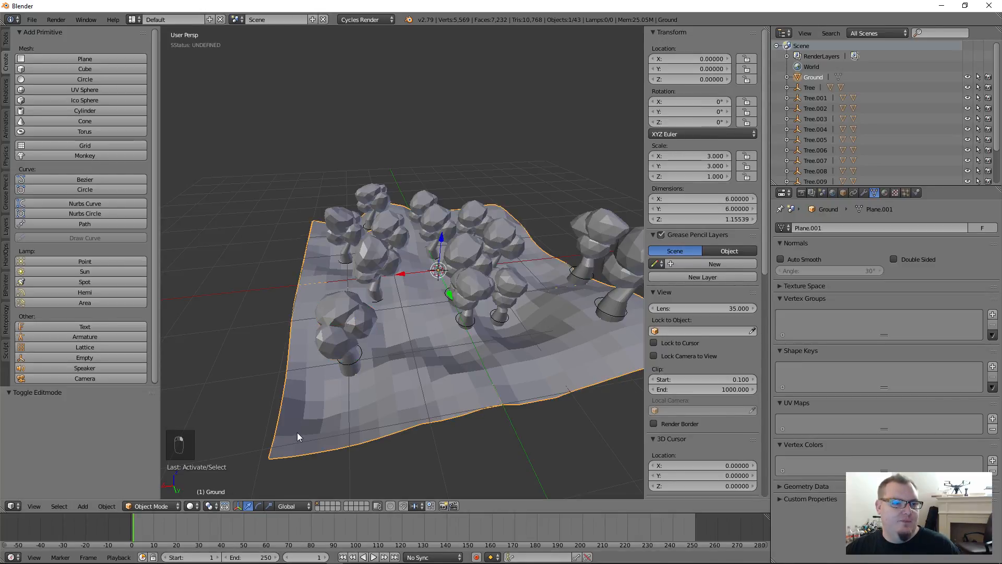
scroll(370, 394, up, 2)
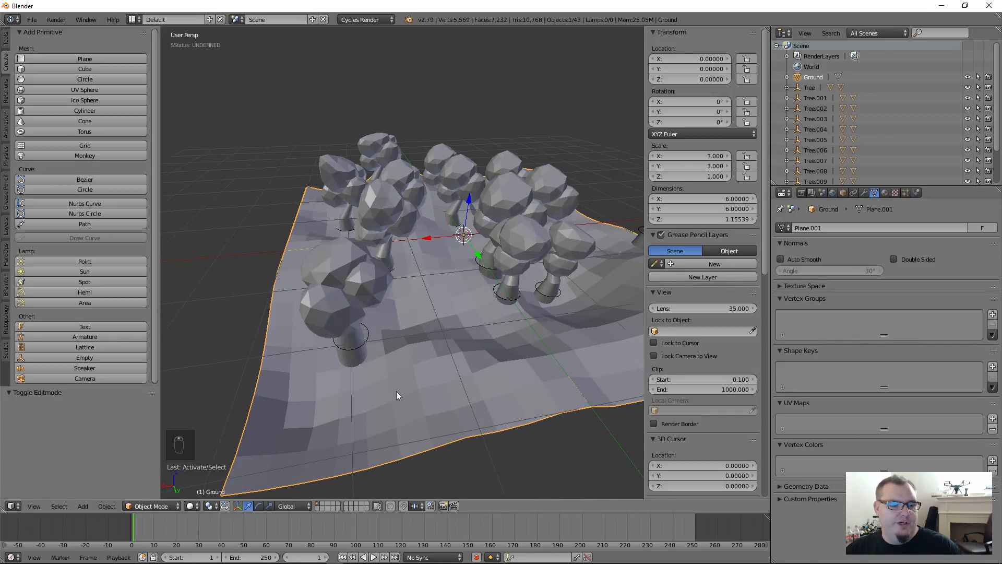
shift+middle_drag(396, 390, 400, 343)
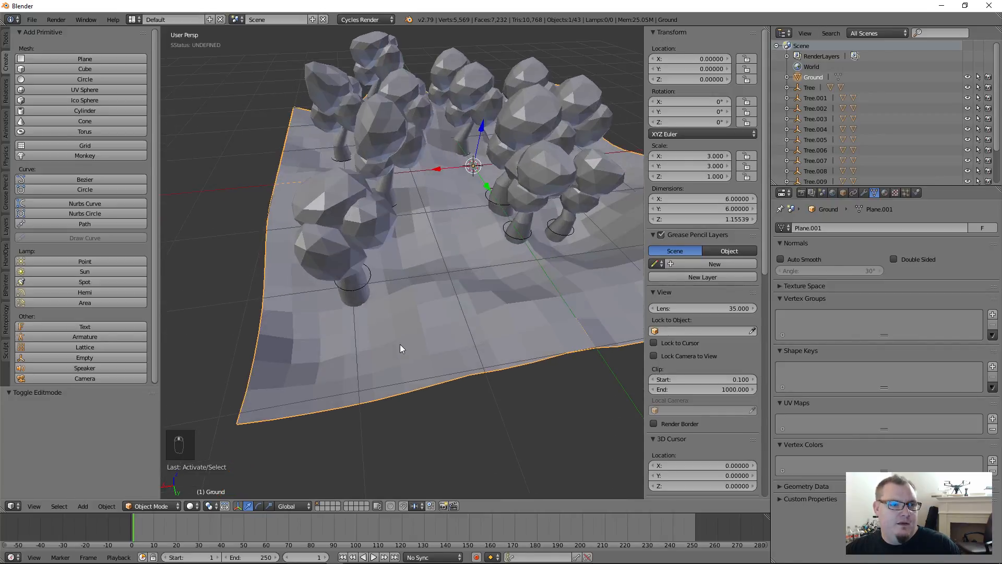
click(152, 506)
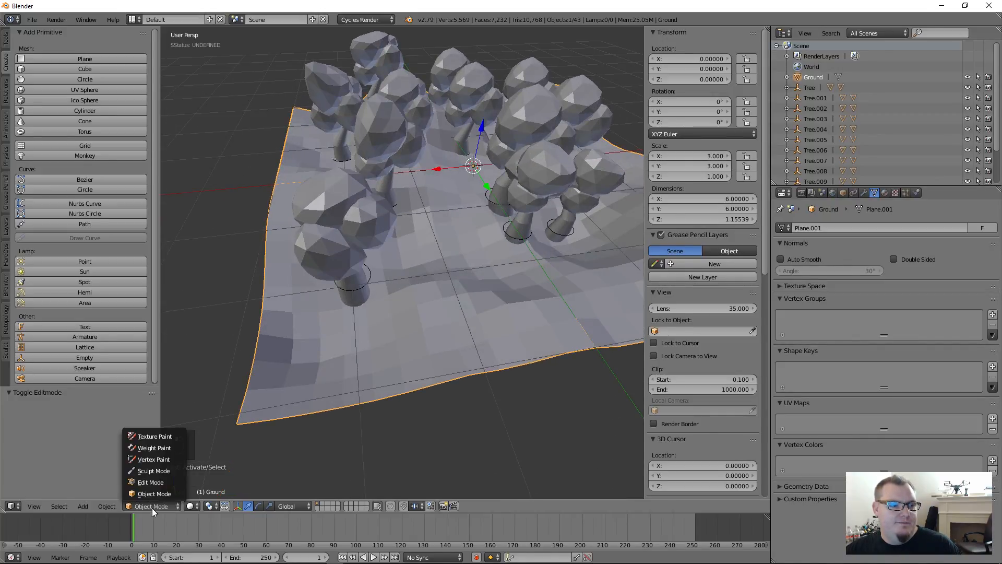
click(167, 481)
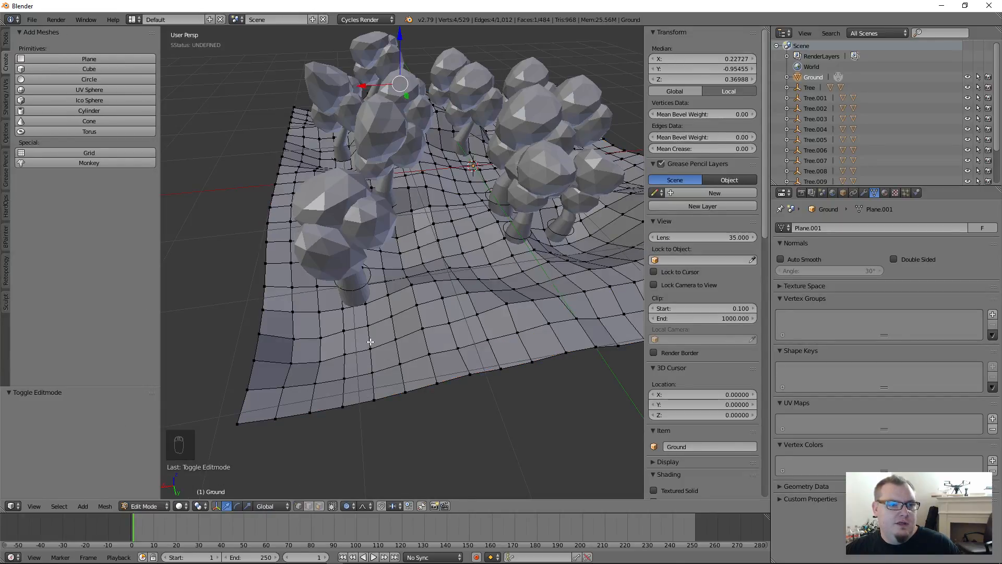
- Enable vertex, edge and face selection together and select a vertex, an edge and a face near the ground's front edge
scroll(433, 353, up, 2)
right_click(393, 366)
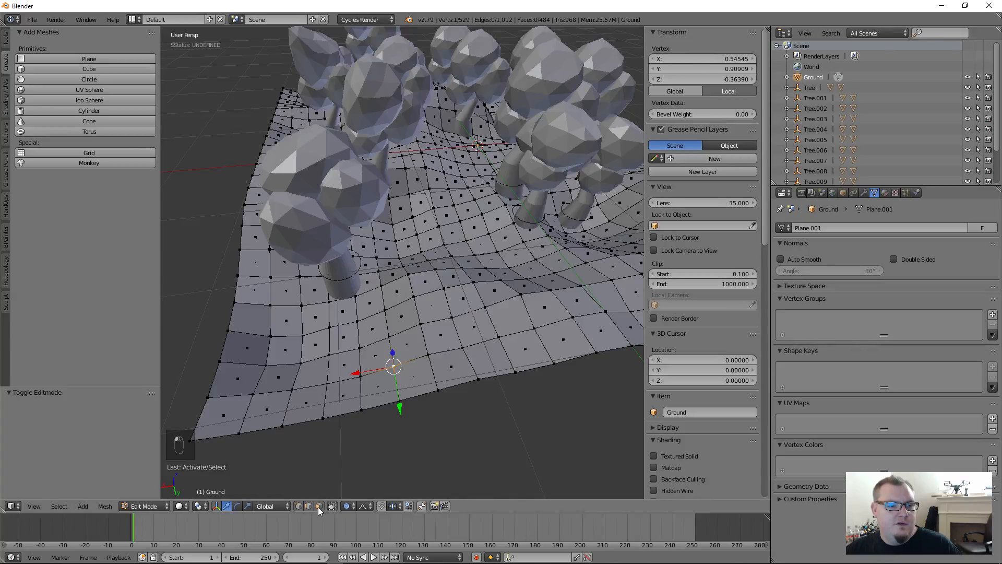
right_click(421, 357)
shift+right_click(395, 365)
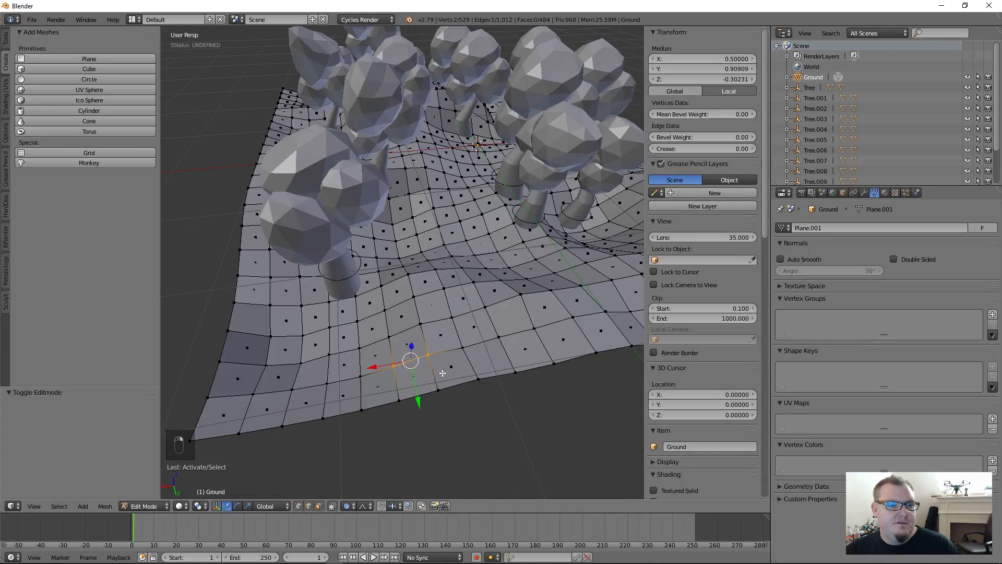
right_click(424, 386)
shift+right_click(409, 380)
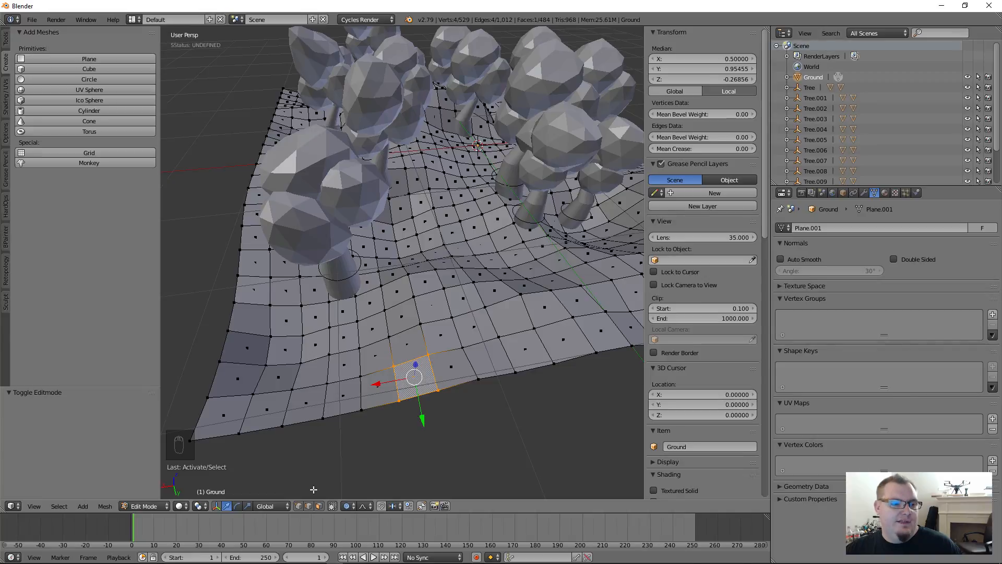
- Switch to face-only selection and select single faces in turn near the ground's front corner
click(306, 505)
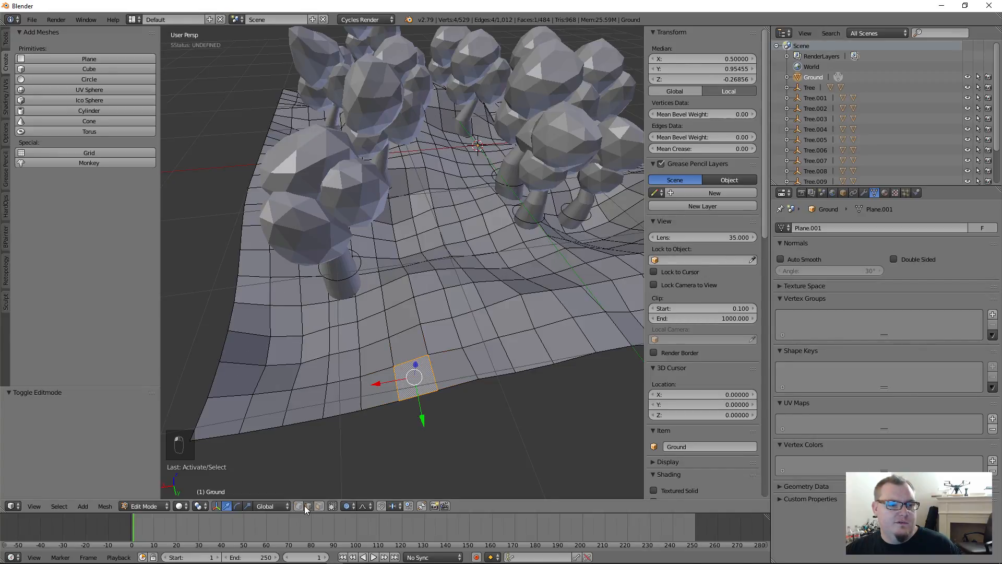
click(319, 506)
right_click(274, 407)
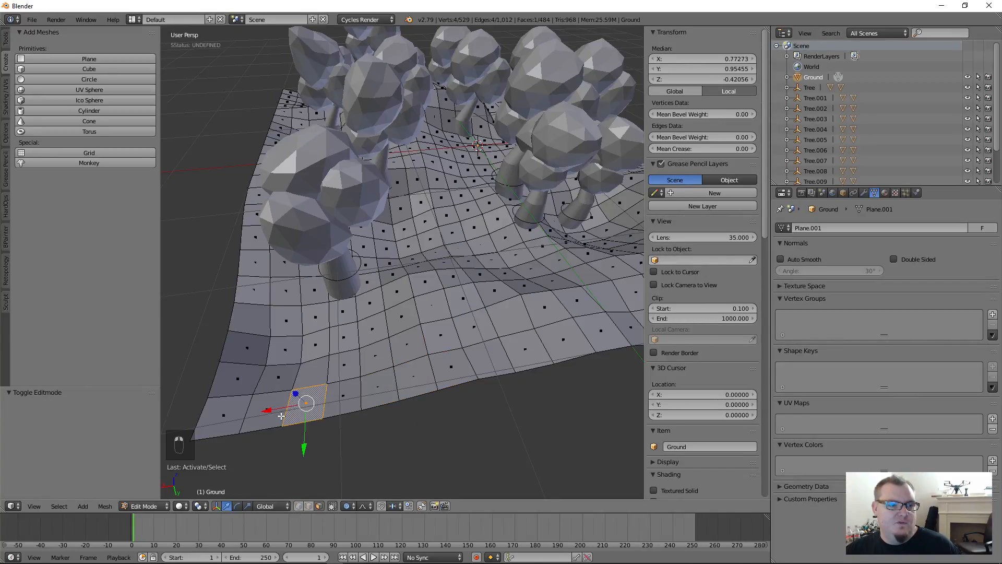
right_click(272, 374)
- Switch to edge-only selection and select several single edges in turn on the front part of the ground
click(308, 505)
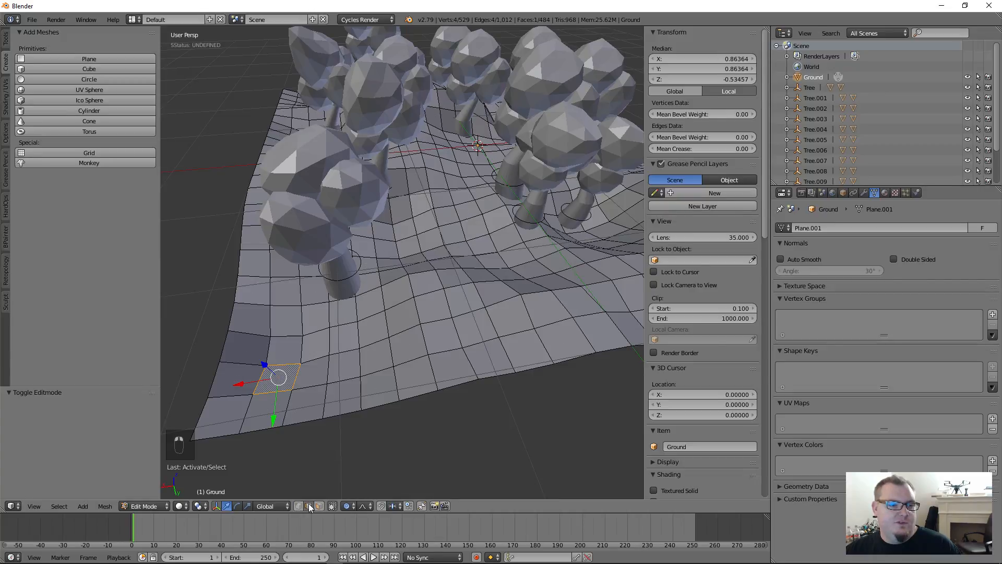
right_click(355, 399)
right_click(370, 371)
right_click(388, 355)
right_click(396, 315)
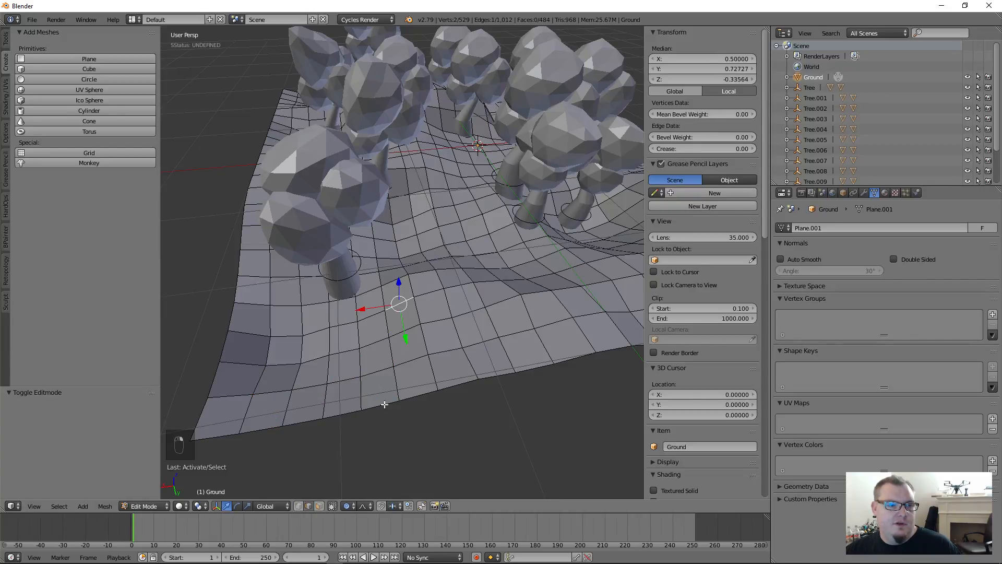
- In vertex selection, raise a ground vertex between the front trees 0.087 along Z with proportional size 0.47, and return to Object Mode
click(298, 506)
right_click(358, 376)
right_click(392, 364)
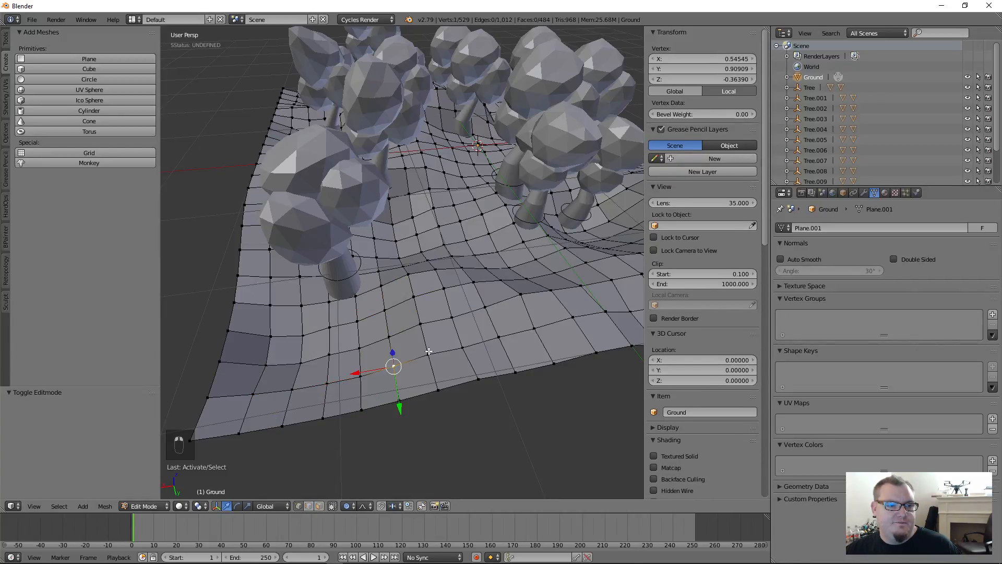
right_click(478, 377)
right_click(497, 335)
right_click(500, 281)
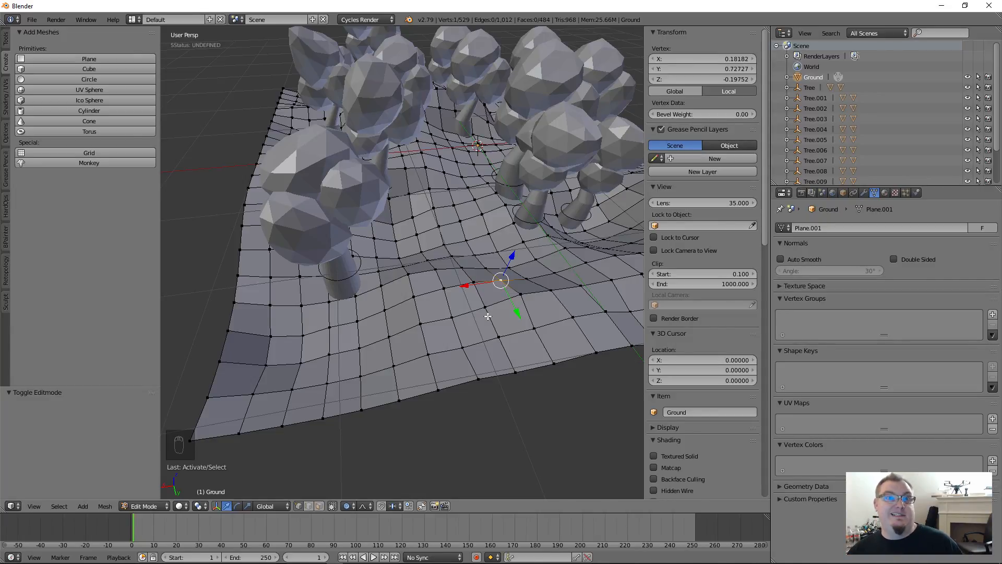
right_click(485, 307)
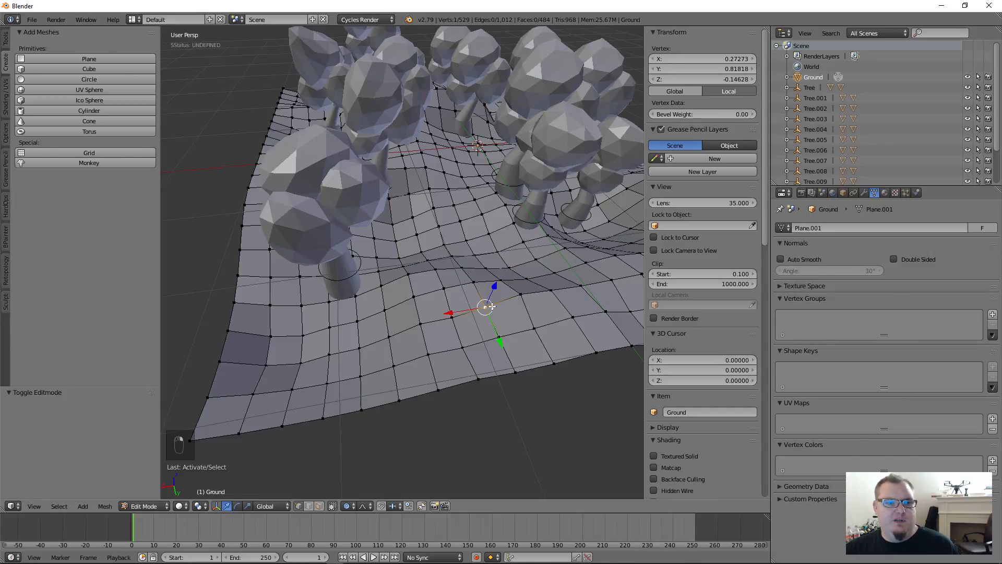
key(g)
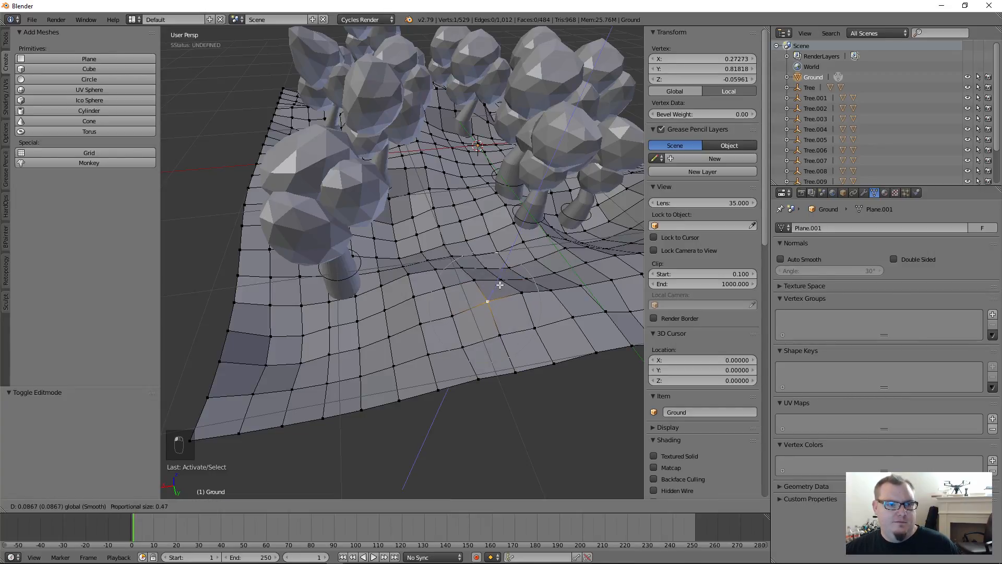
click(495, 285)
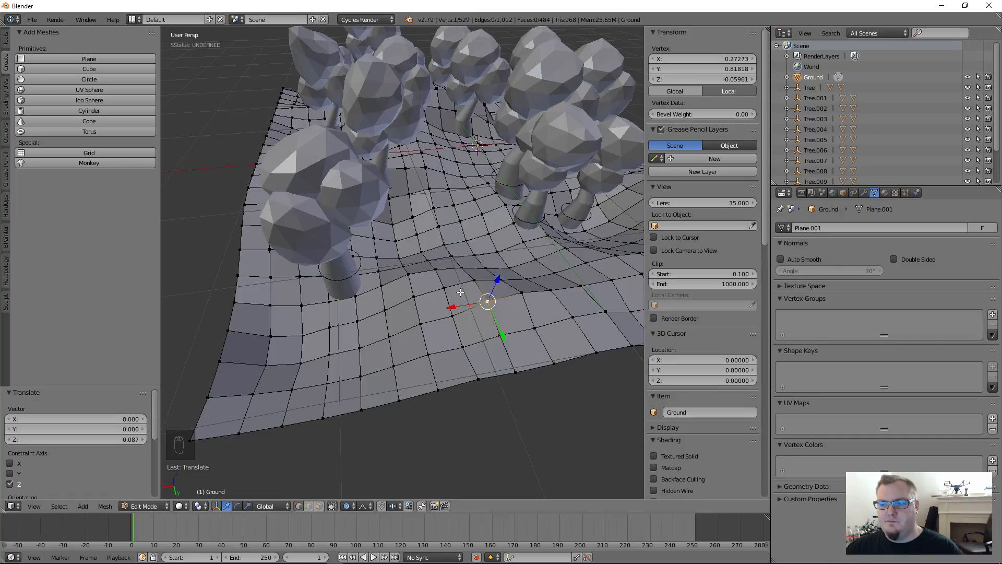
key(Tab)
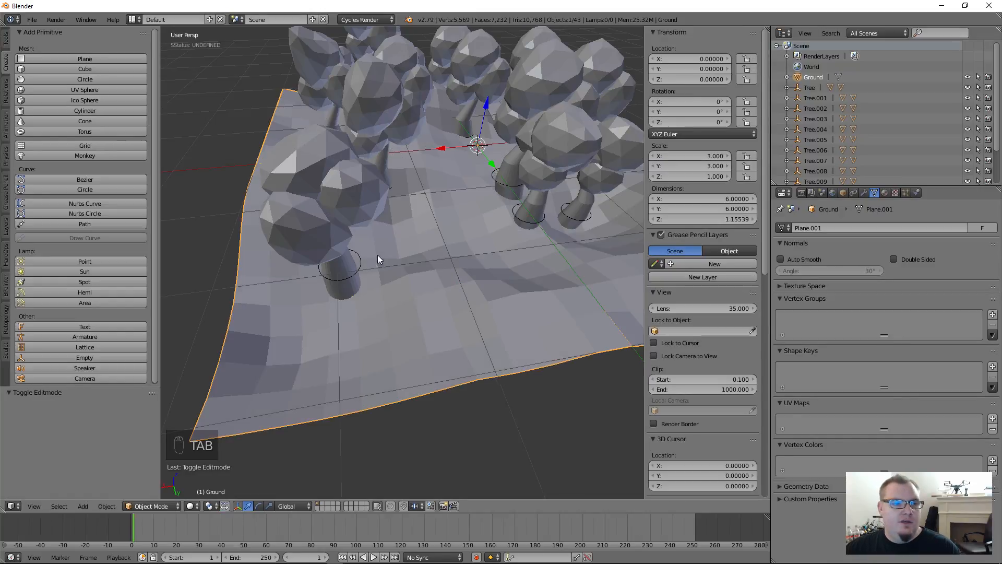
- Examine the tree placement and the ground's shape from several sides
scroll(433, 287, down, 3)
middle_drag(443, 237, 397, 282)
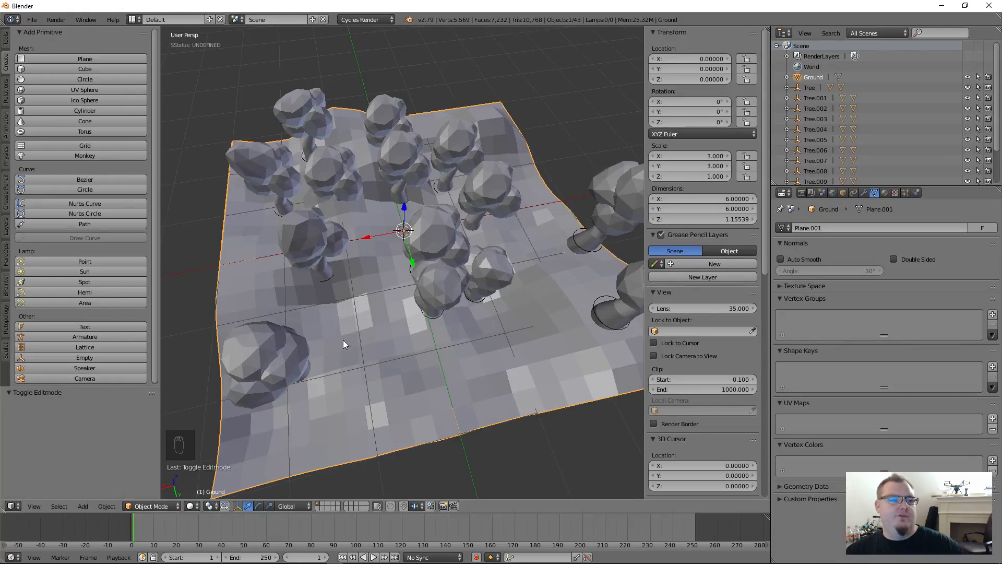
click(107, 506)
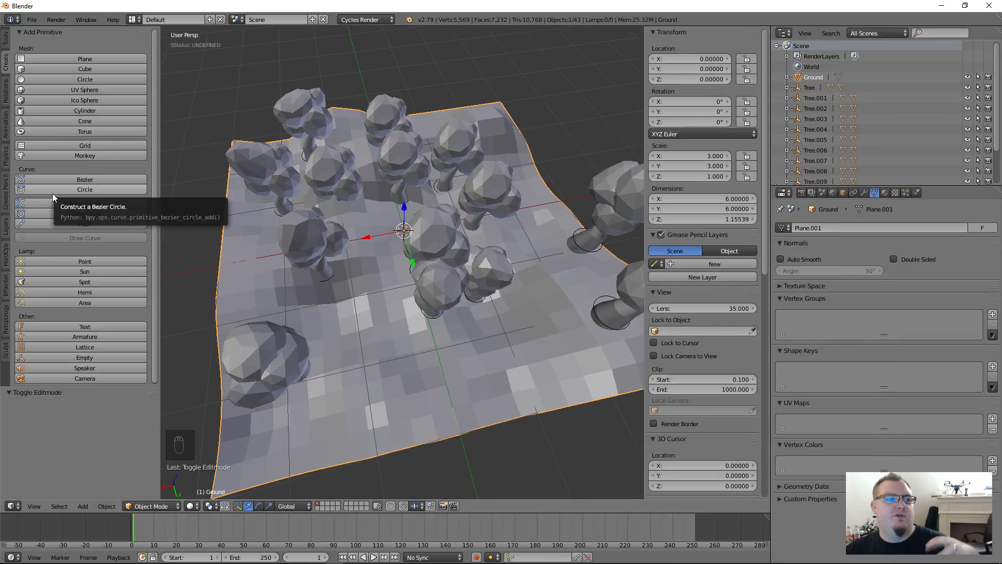
scroll(52, 220, down, 1)
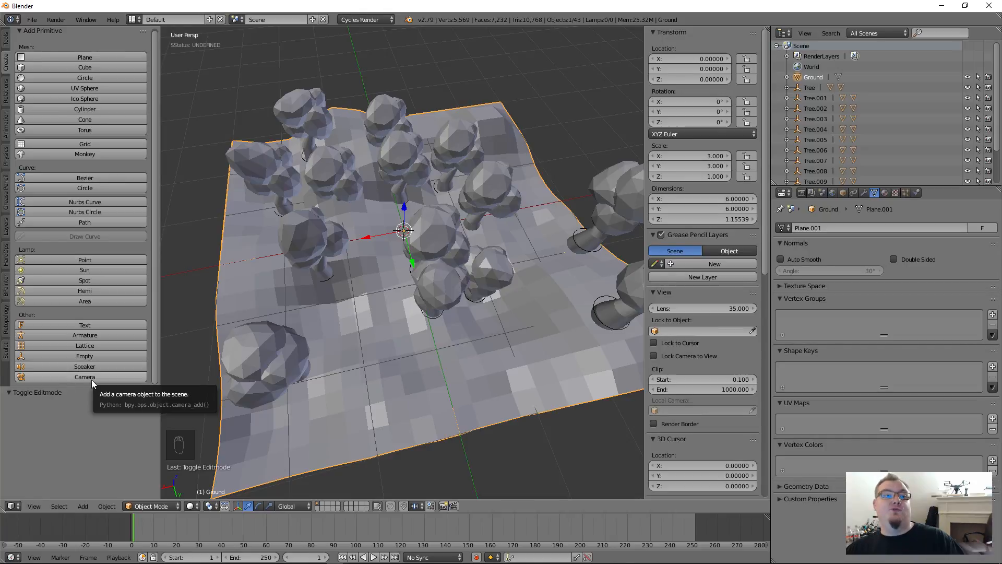
middle_drag(453, 336, 436, 299)
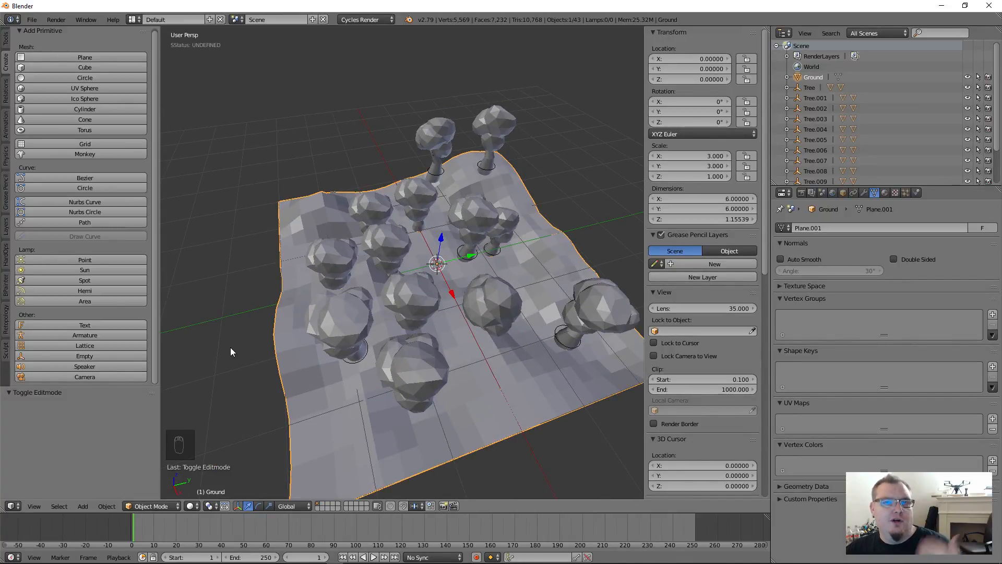
middle_drag(231, 351, 392, 326)
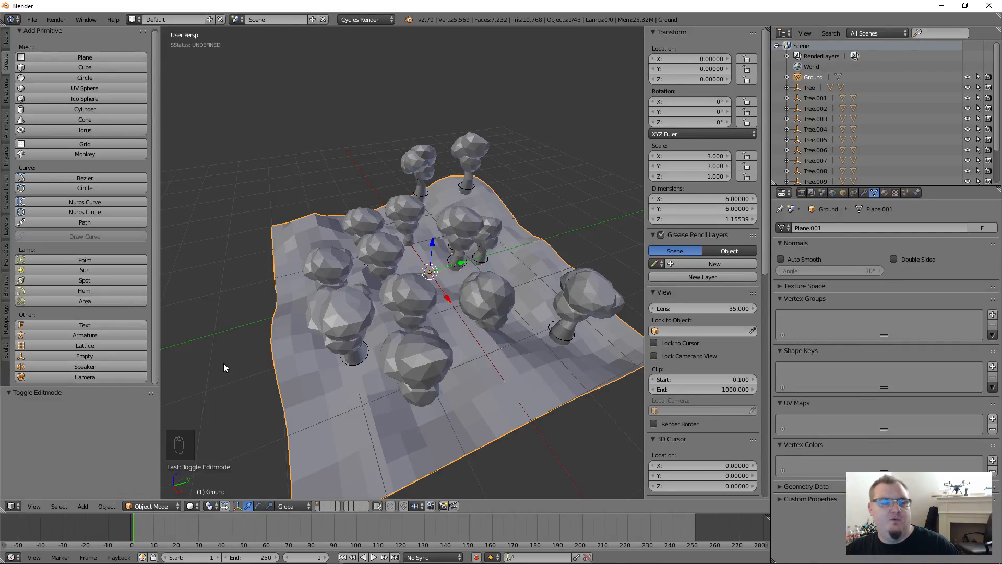
middle_drag(471, 352, 345, 340)
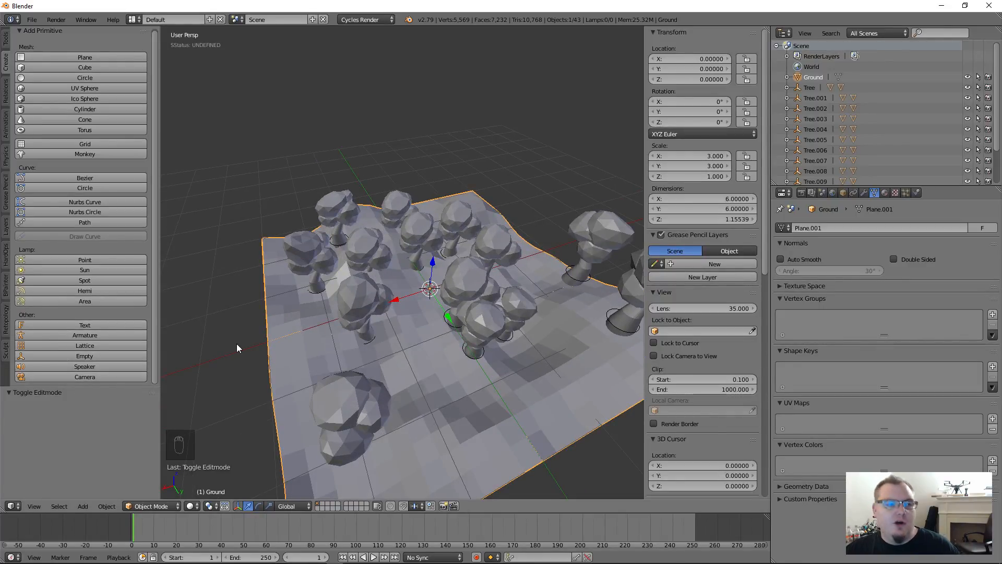
middle_drag(376, 342, 437, 332)
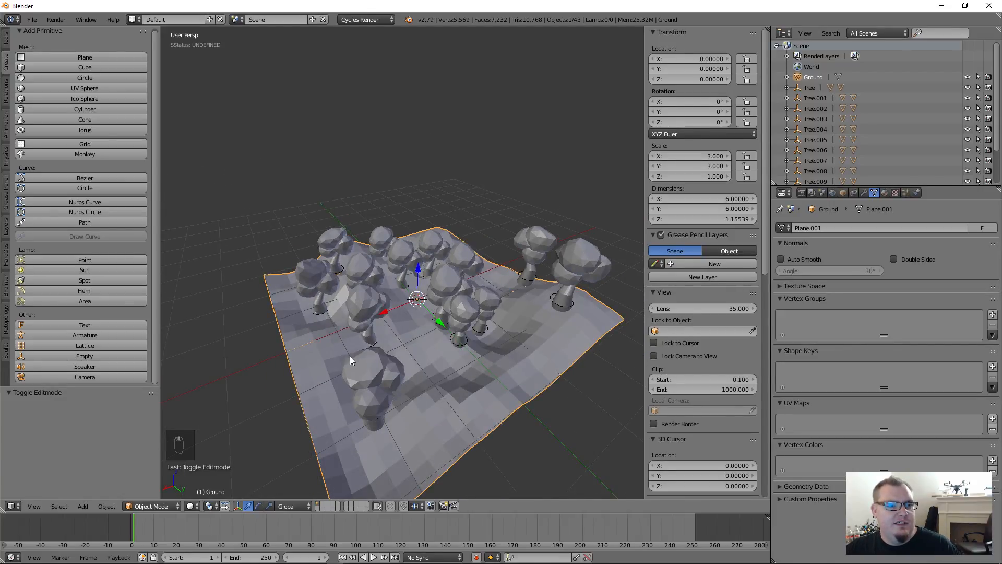
- Save the scene as Beginner_01.blend in the Instagram folder
click(32, 19)
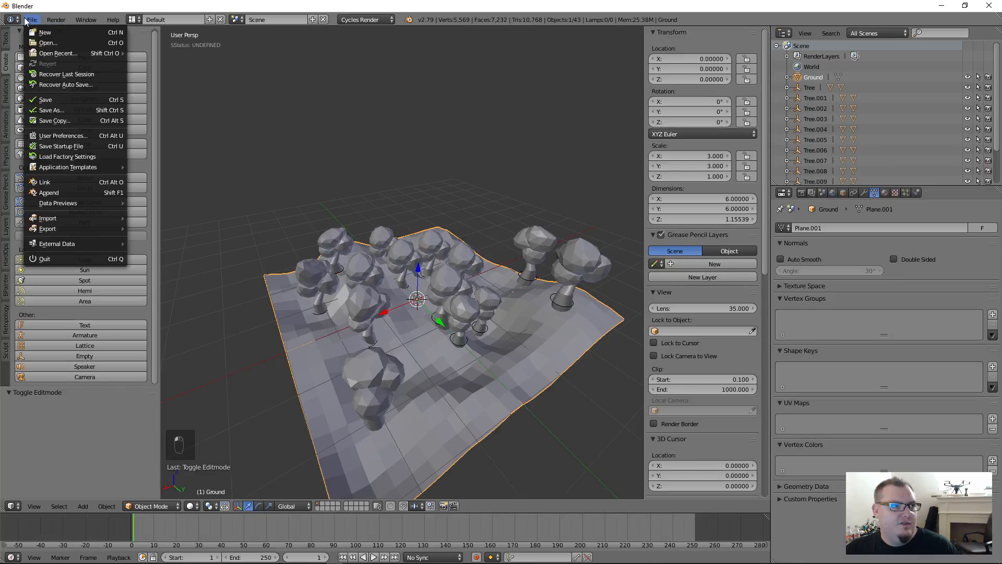
click(57, 110)
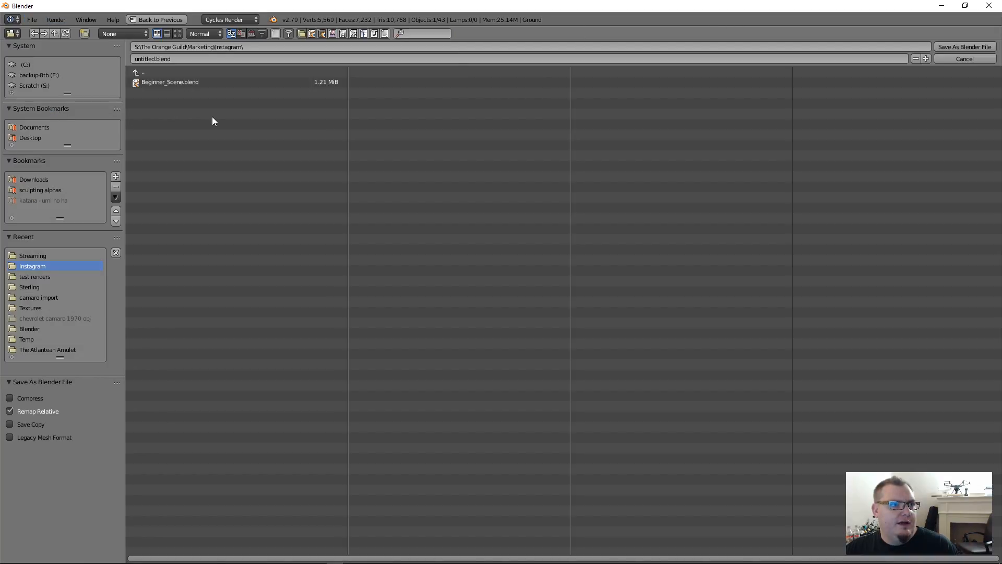
click(141, 59)
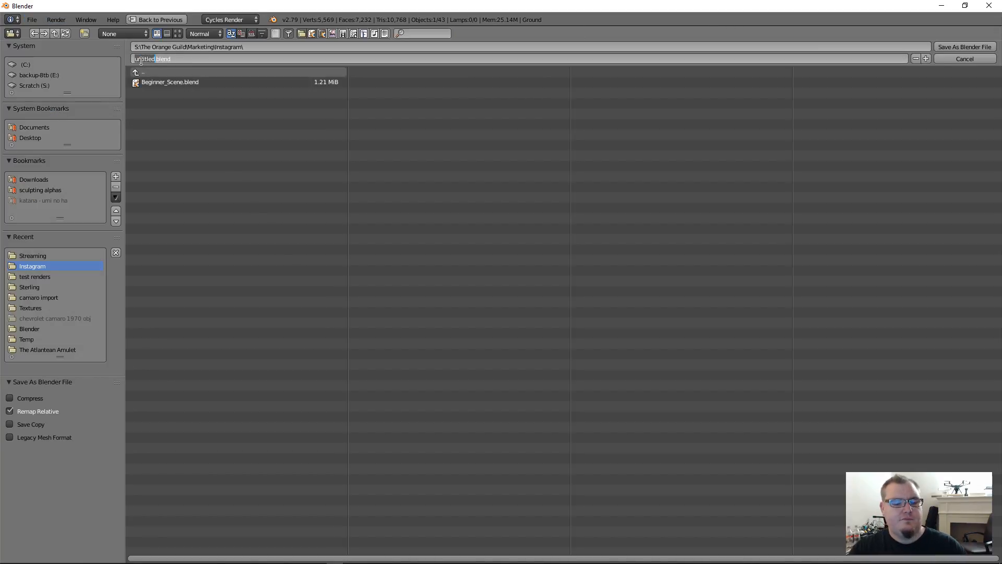
text(Beginner)
text(_01)
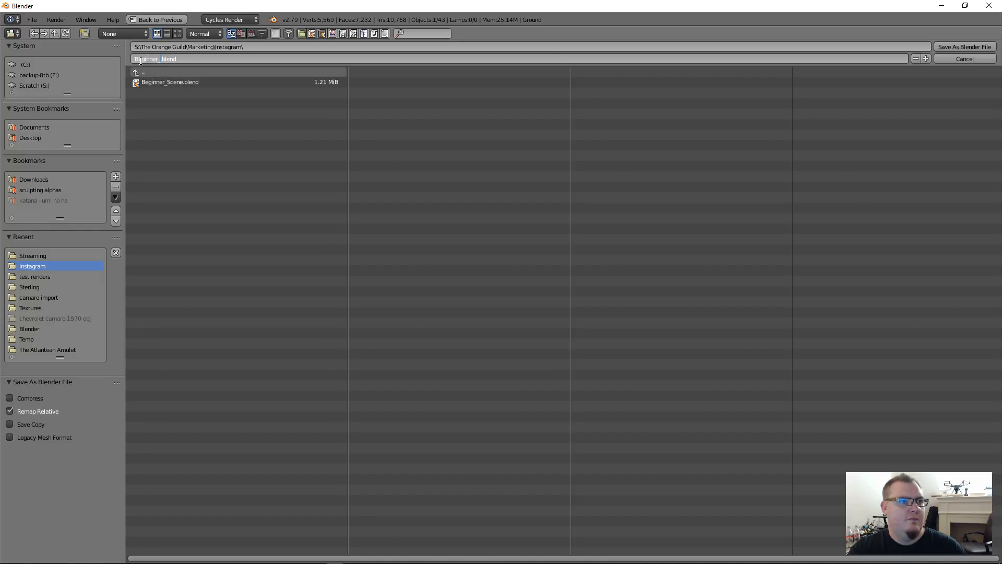
key(Return)
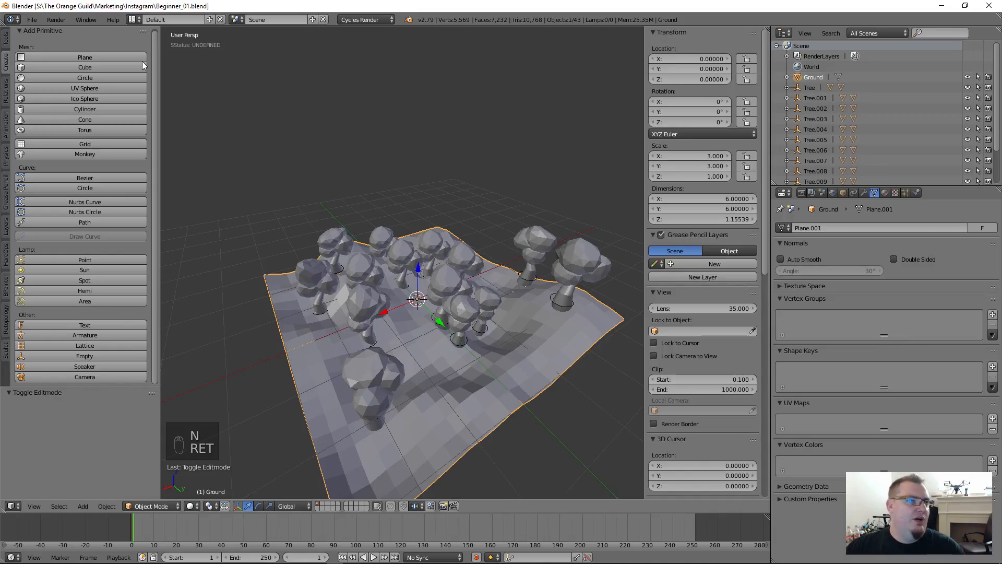
- Open the recent file Beginner_Scene.blend and select its green ground plane
click(32, 19)
mouse_move(58, 53)
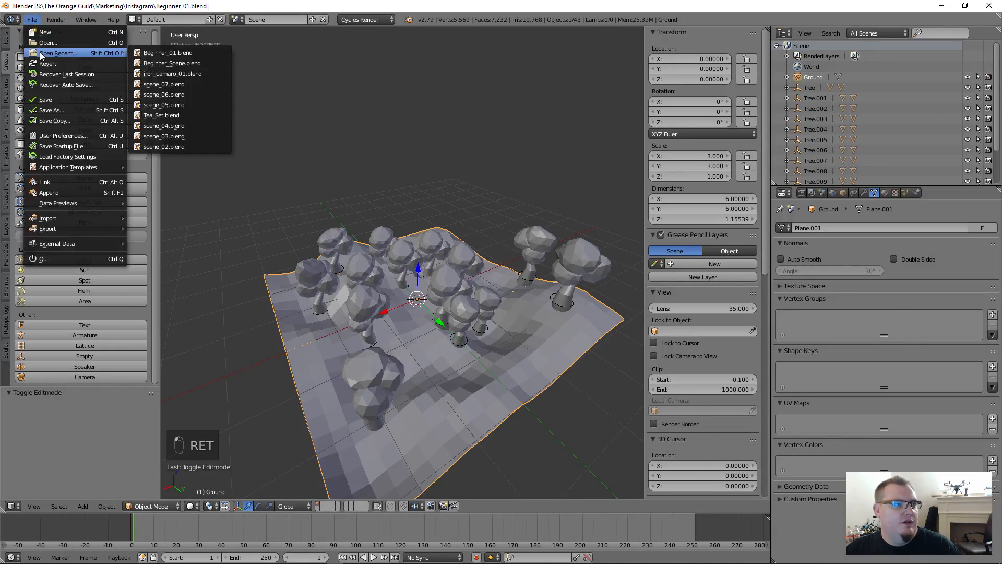
click(159, 63)
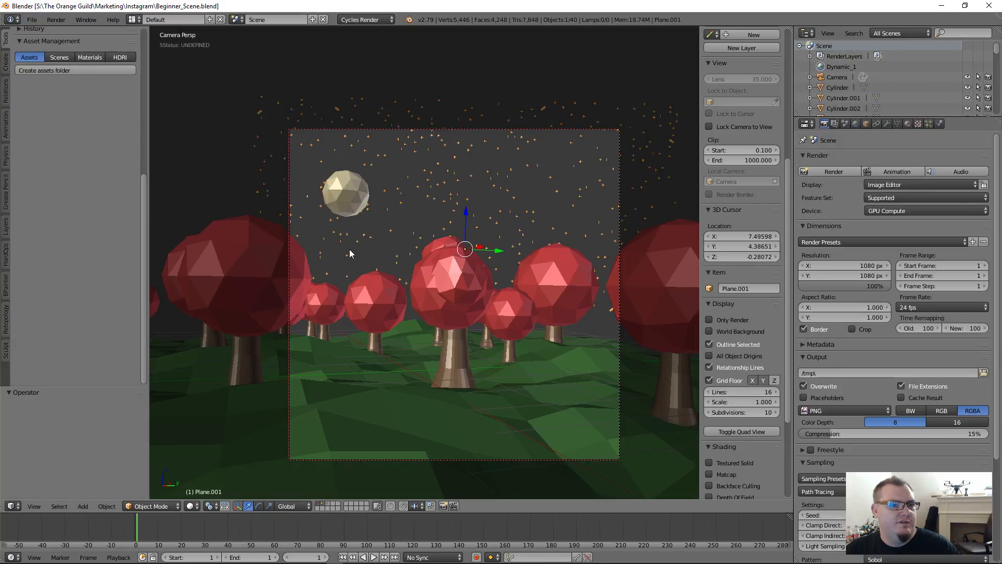
middle_drag(386, 216, 419, 255)
scroll(430, 270, up, 5)
scroll(314, 288, down, 3)
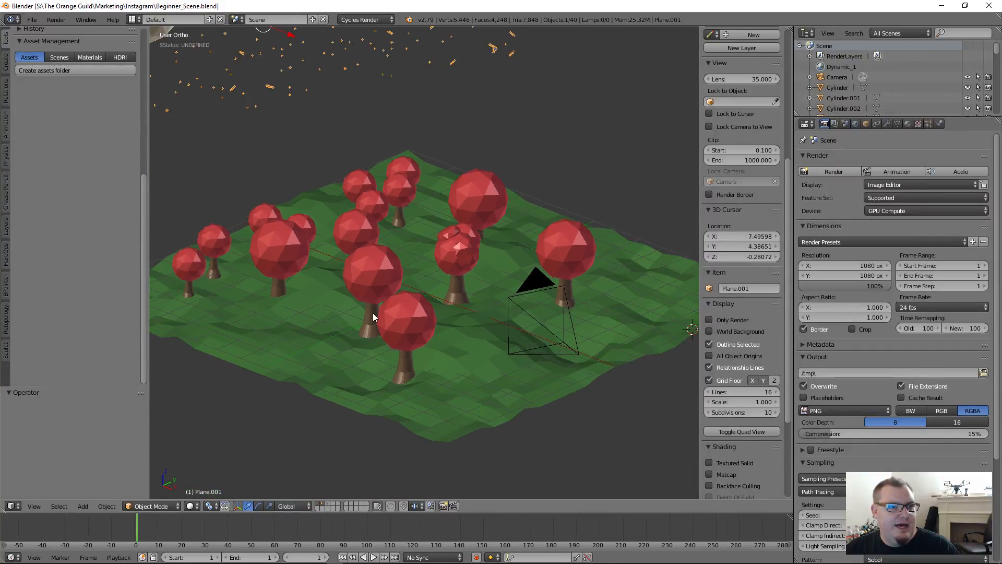
right_click(348, 377)
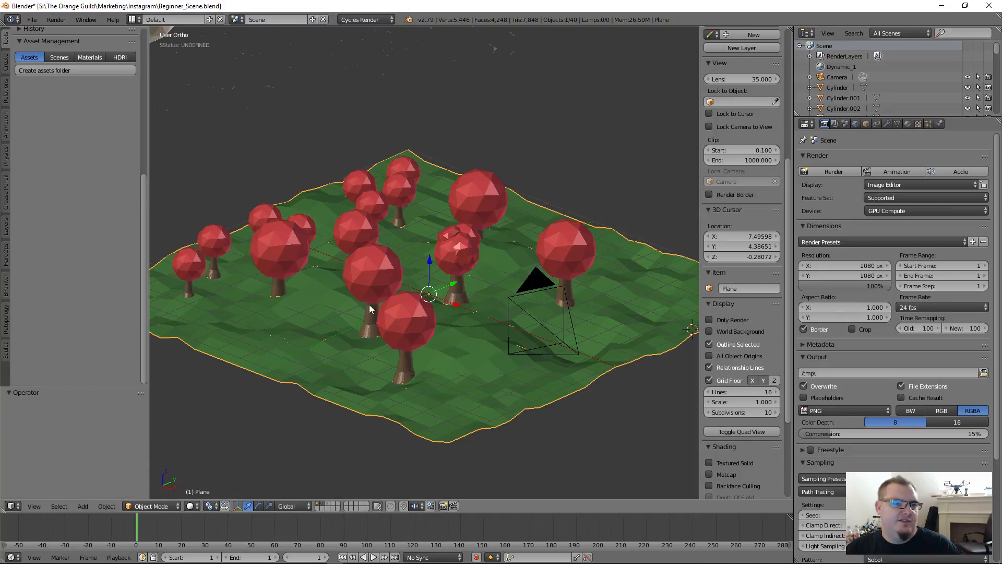
middle_drag(369, 305, 388, 312)
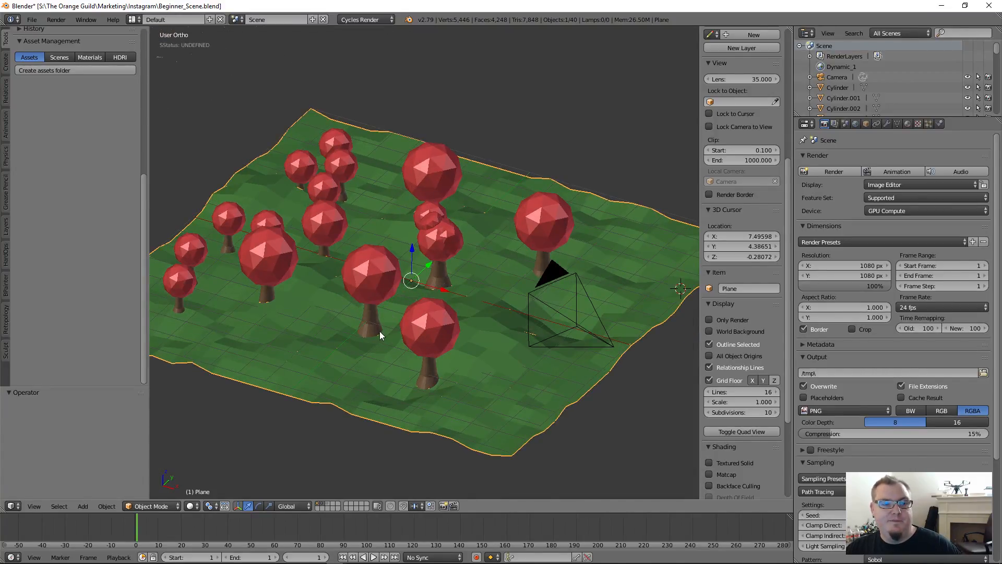
- Examine the trunk mesh and the crown mesh of one front tree in Edit Mode, ending in Object Mode
right_click(377, 330)
scroll(373, 313, up, 3)
key(Tab)
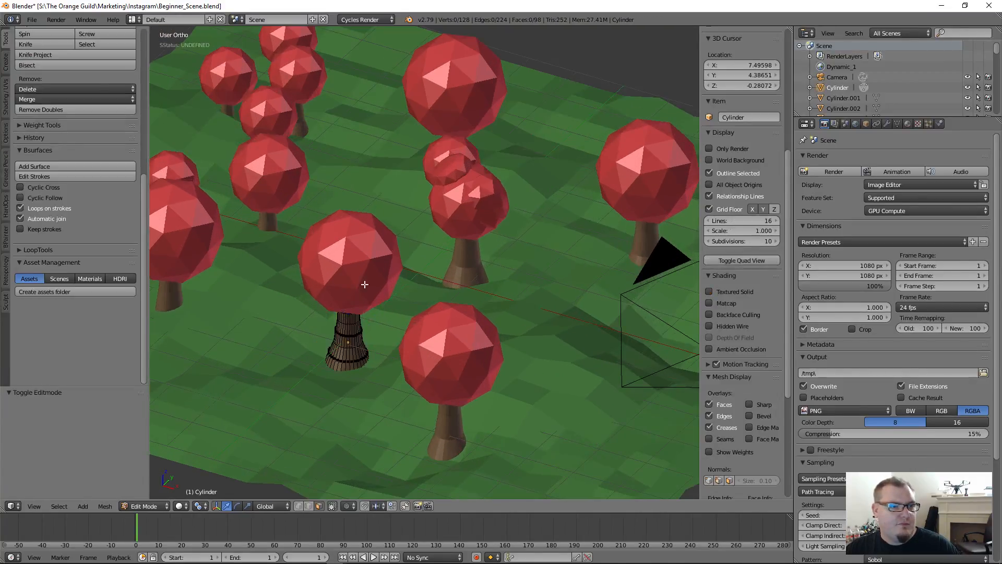
scroll(364, 284, up, 2)
key(Tab)
right_click(353, 301)
key(Tab)
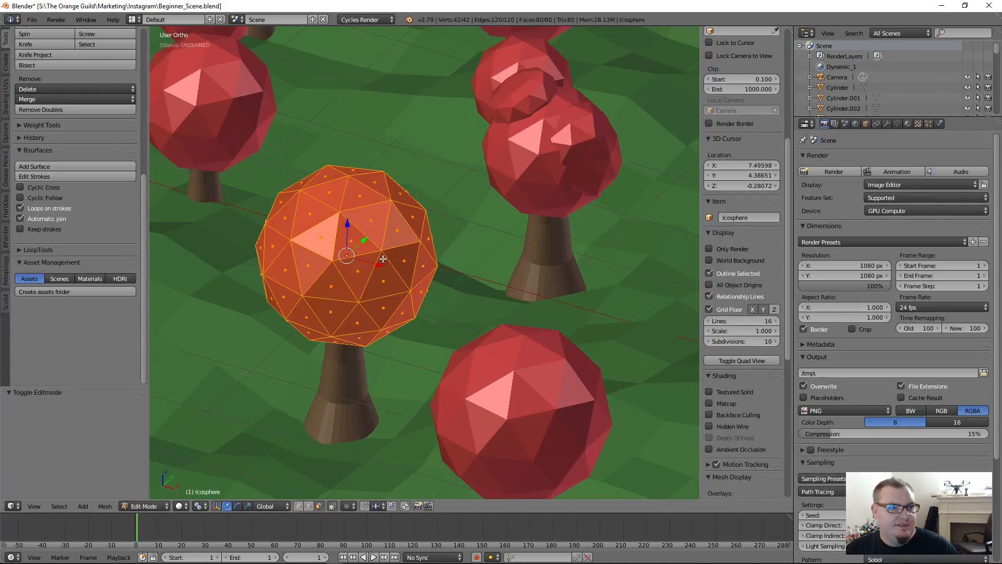
key(Tab)
scroll(444, 296, down, 4)
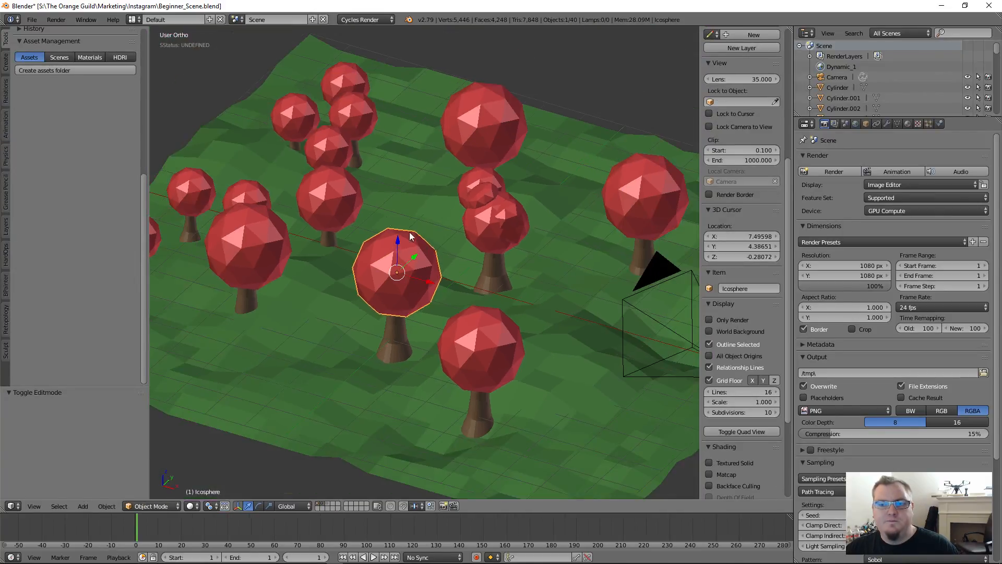
- Examine the materials assigned to the frontmost tree's crown, its trunk and the ground plane
scroll(439, 249, down, 5)
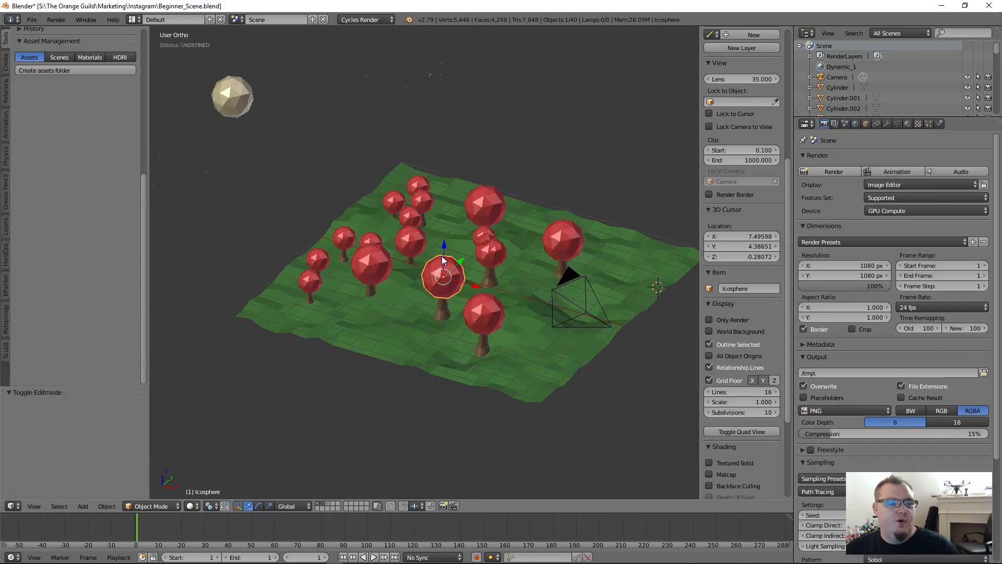
middle_drag(476, 273, 441, 284)
scroll(417, 307, up, 3)
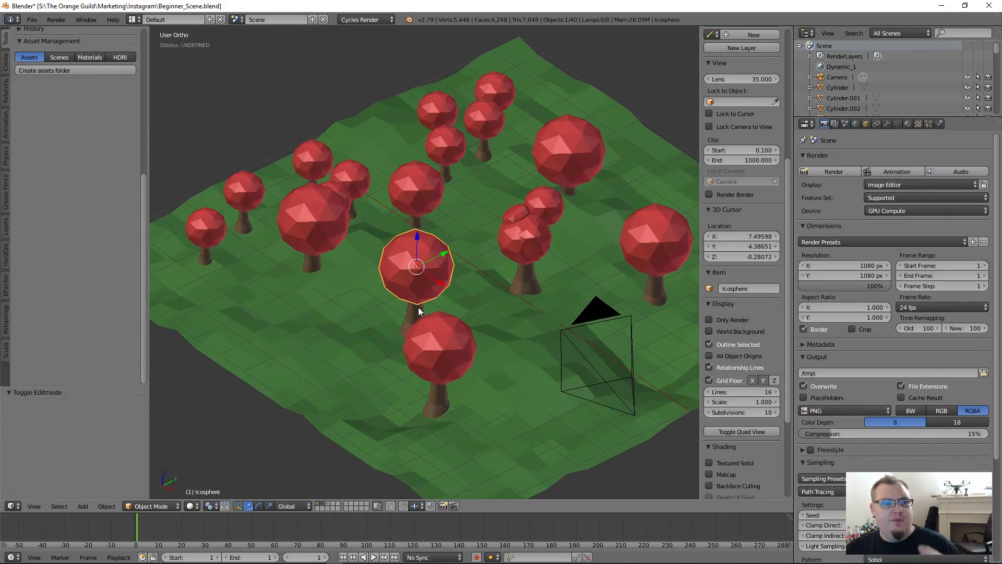
right_click(437, 344)
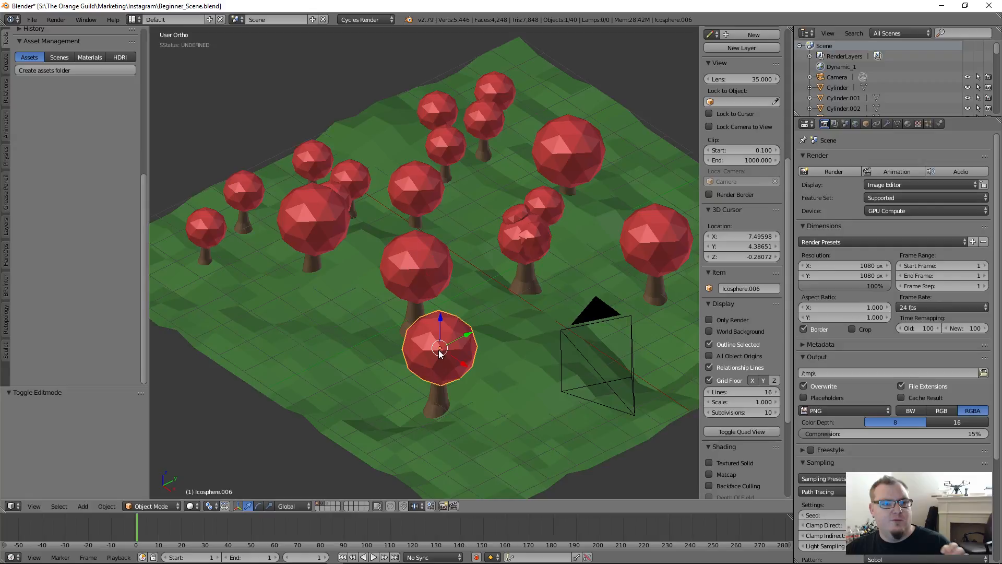
click(908, 123)
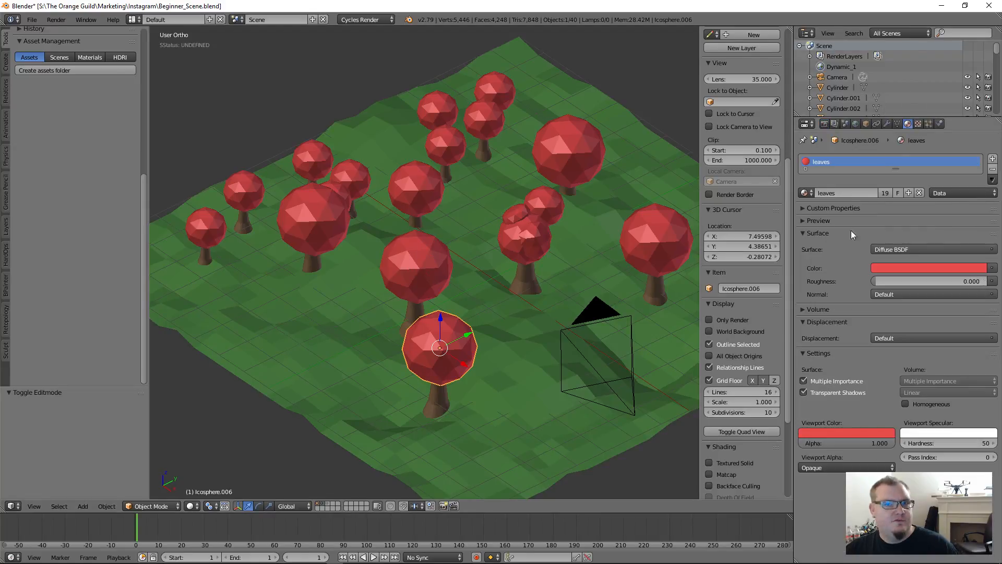
right_click(431, 400)
right_click(368, 425)
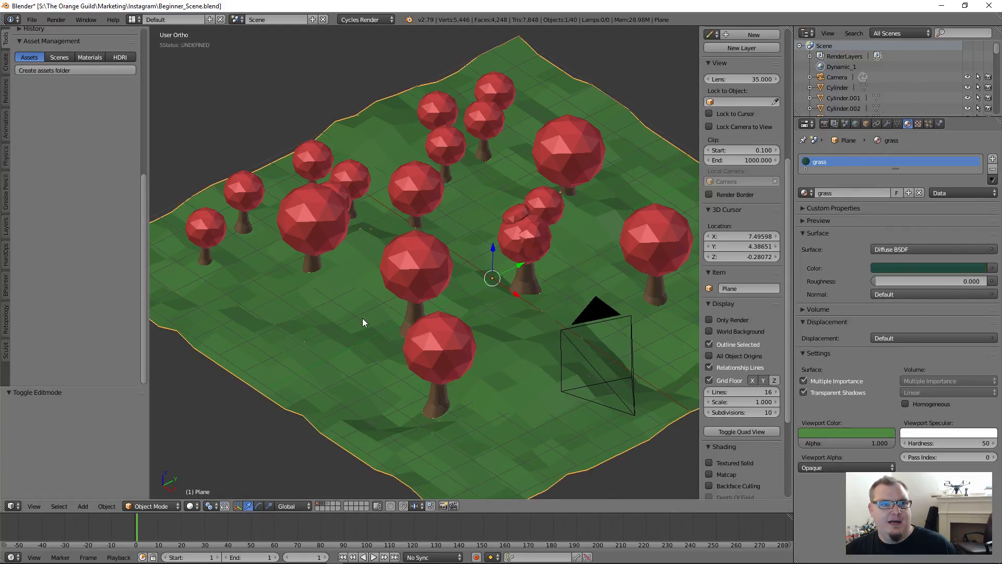
- Select the sphere floating above the trees and examine its sun material and position relative to the ground
scroll(362, 318, down, 8)
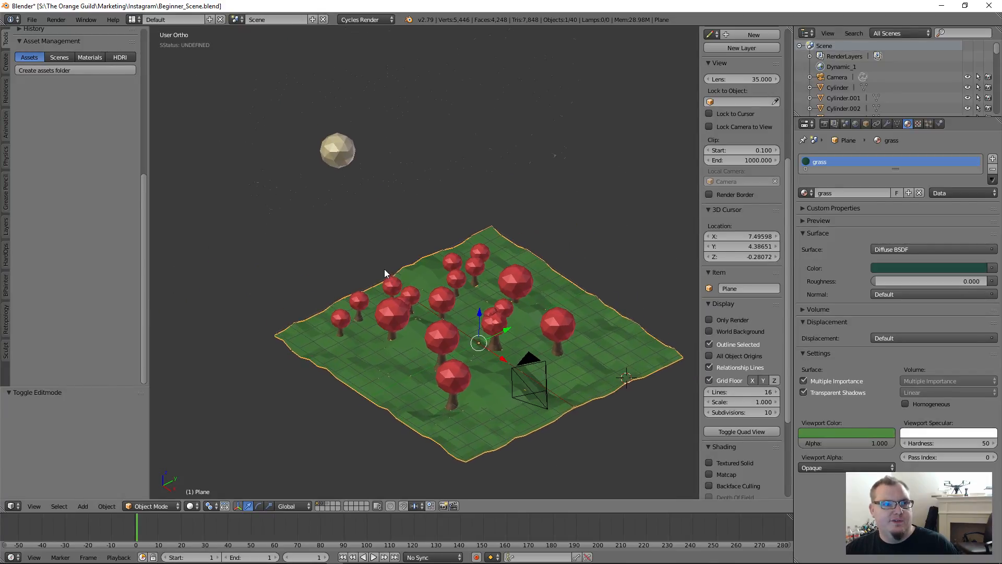
right_click(342, 155)
scroll(339, 214, up, 5)
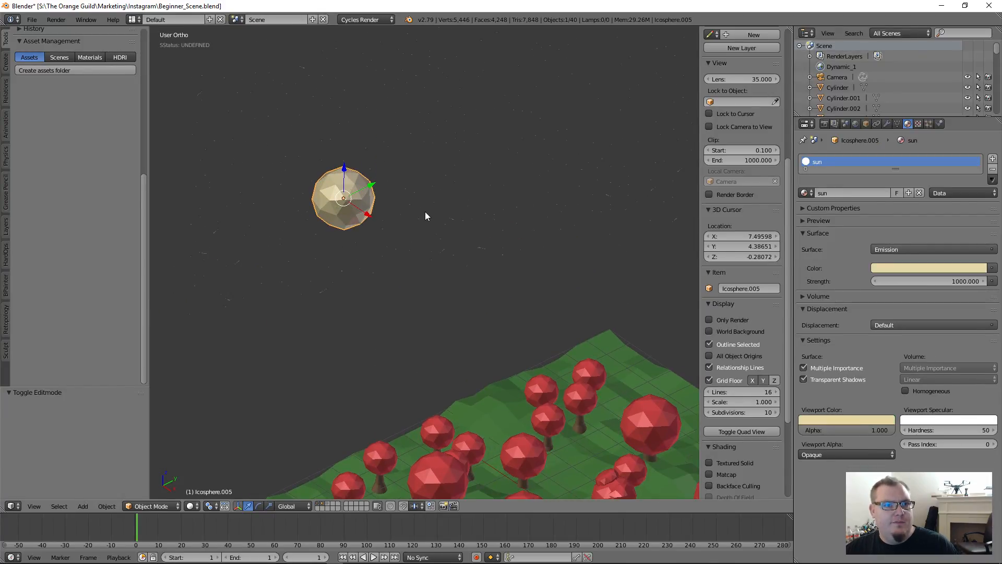
middle_drag(425, 212, 326, 253)
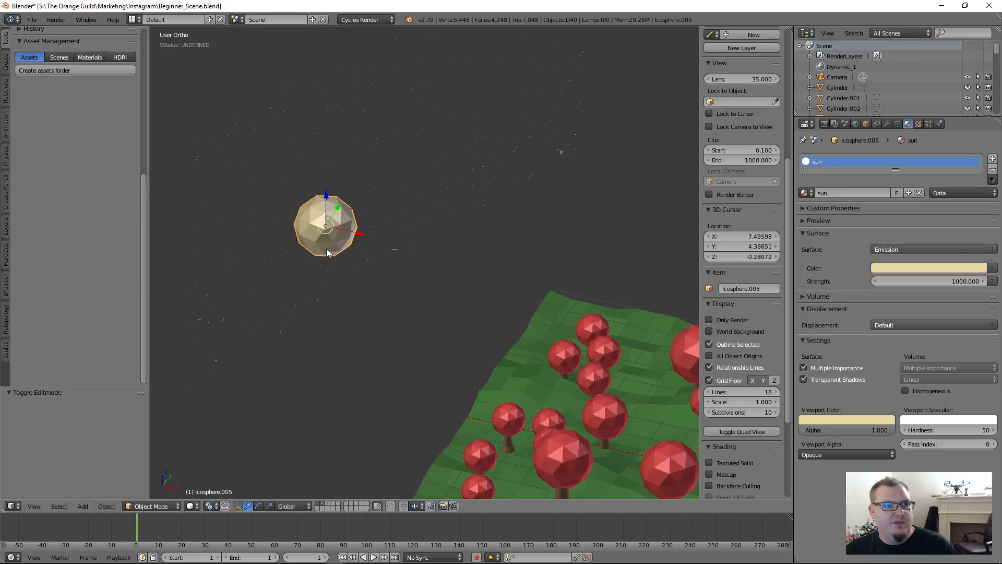
right_click(419, 210)
mouse_move(418, 210)
middle_down()
mouse_move(471, 200)
mouse_move(443, 177)
mouse_move(423, 208)
middle_up()
right_click(320, 226)
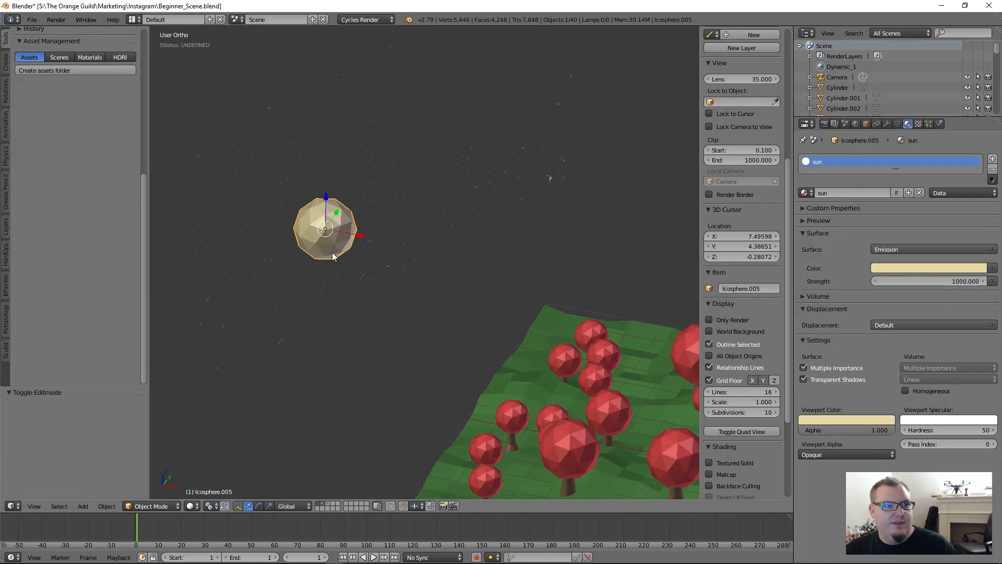
middle_drag(333, 255, 305, 258)
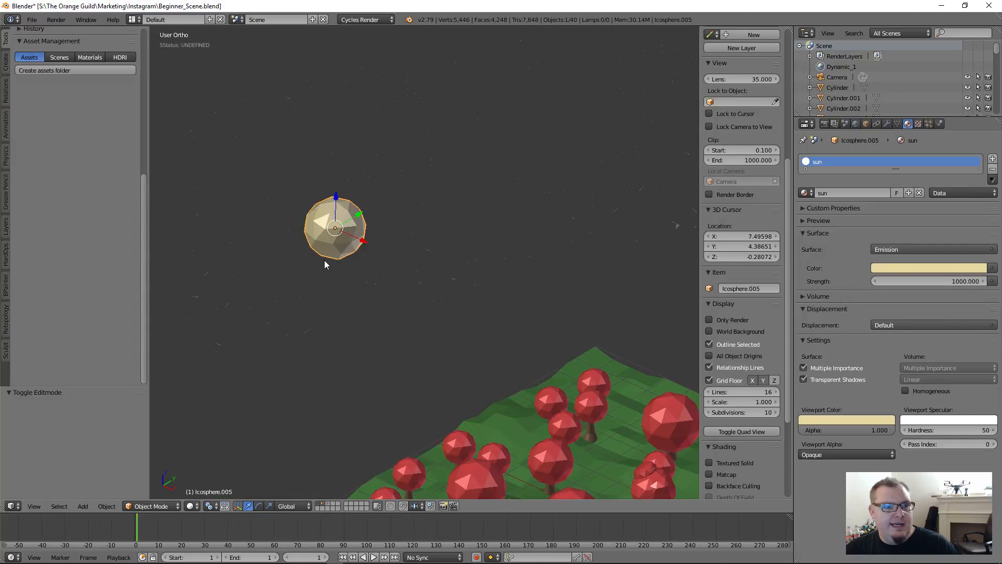
scroll(324, 260, down, 3)
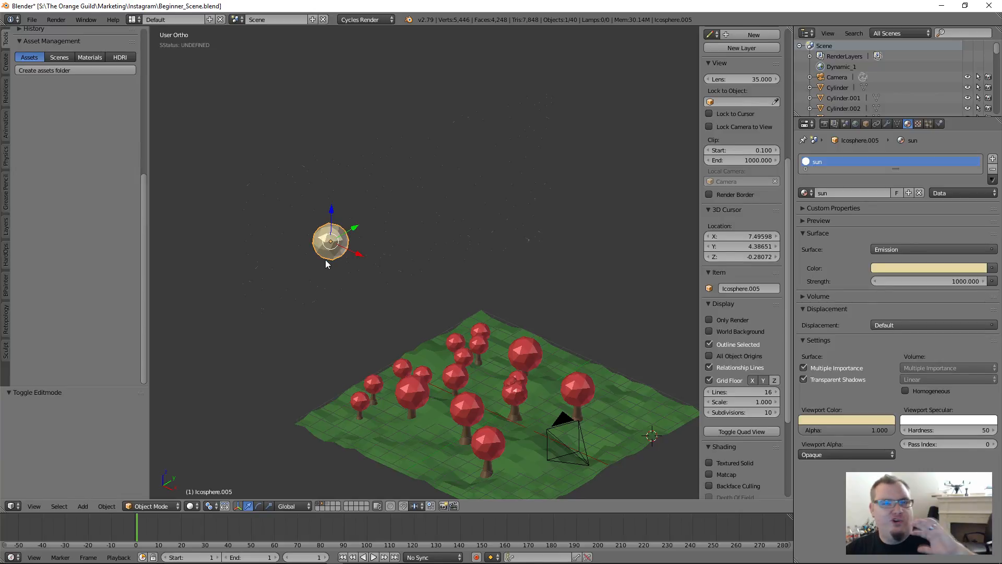
- Try moving the sun sphere to a different place above the ground
drag(139, 214, 137, 54)
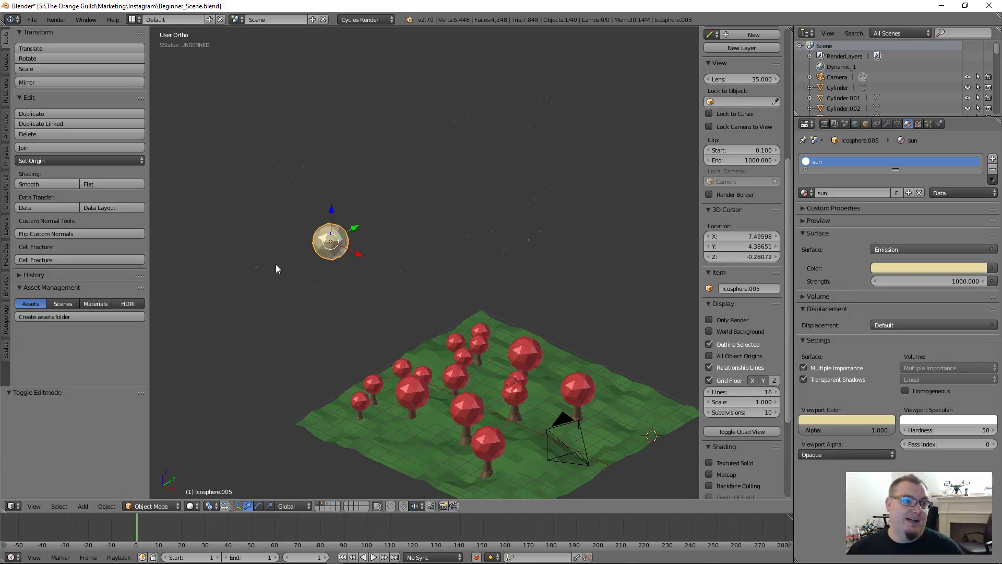
middle_drag(453, 296, 412, 283)
key(g)
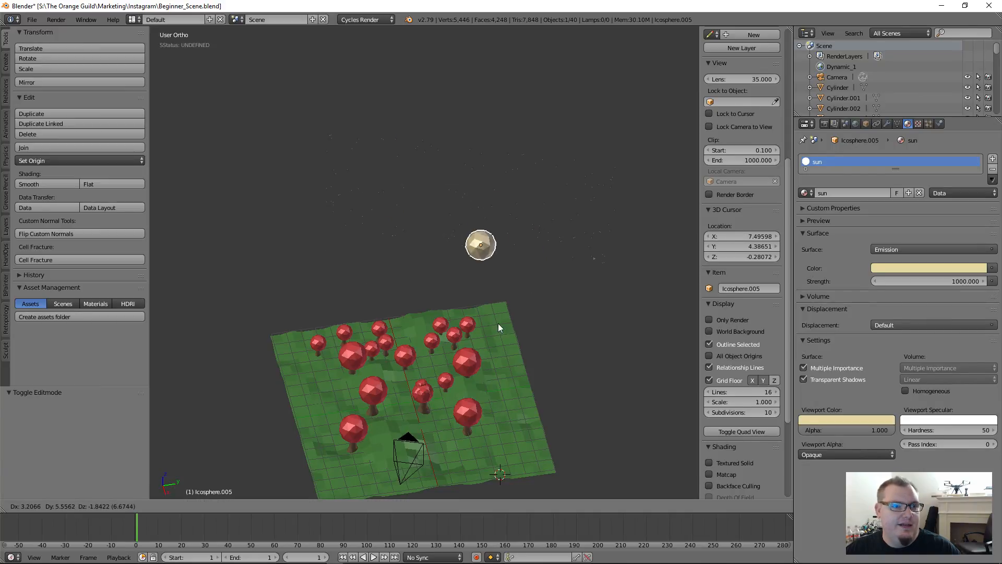
click(408, 292)
middle_drag(408, 293, 441, 267)
- Look through the scene camera and preview the night forest in rendered viewport shading
key(KP_0)
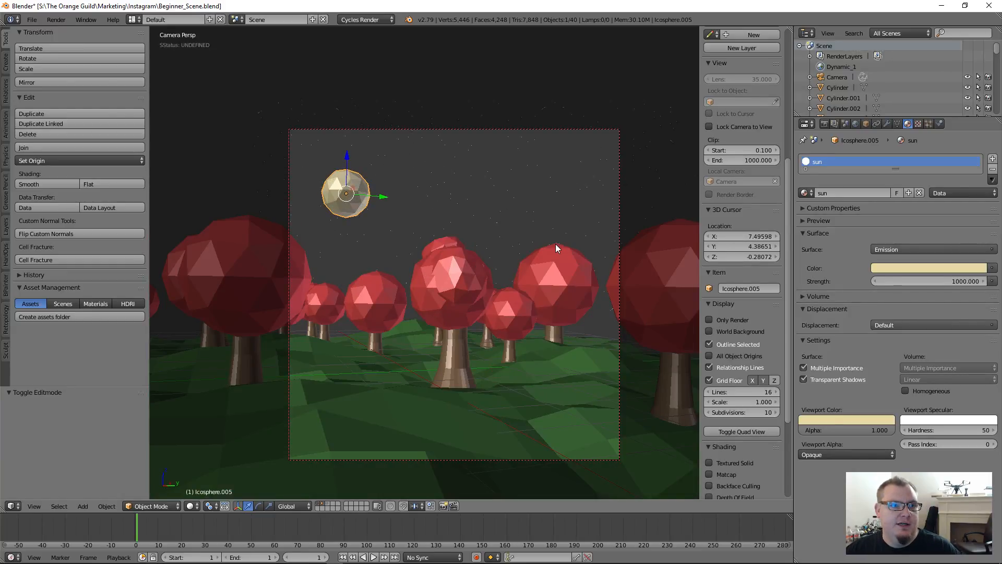
shift+middle_drag(519, 256, 508, 253)
key(shift+z)
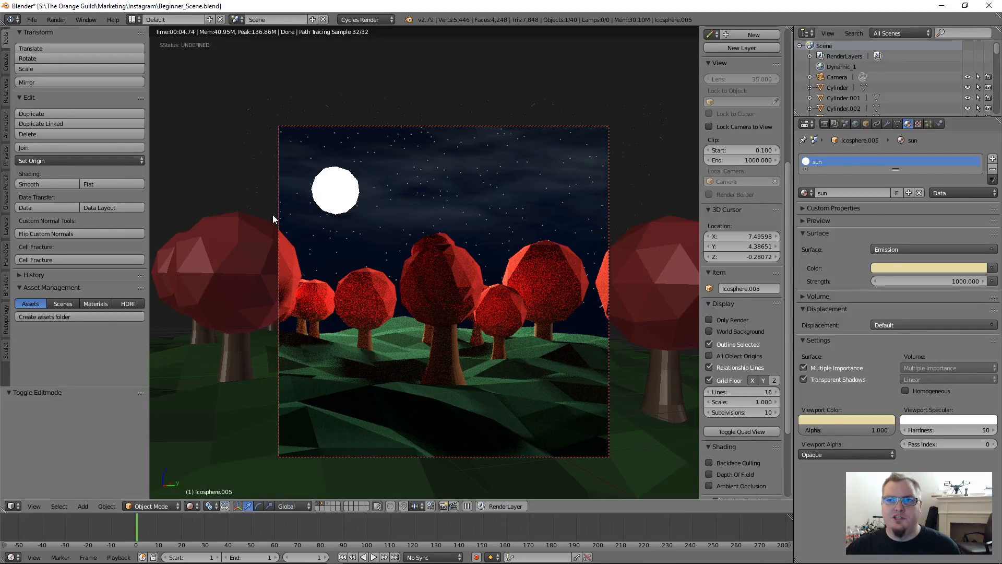
mouse_move(454, 559)
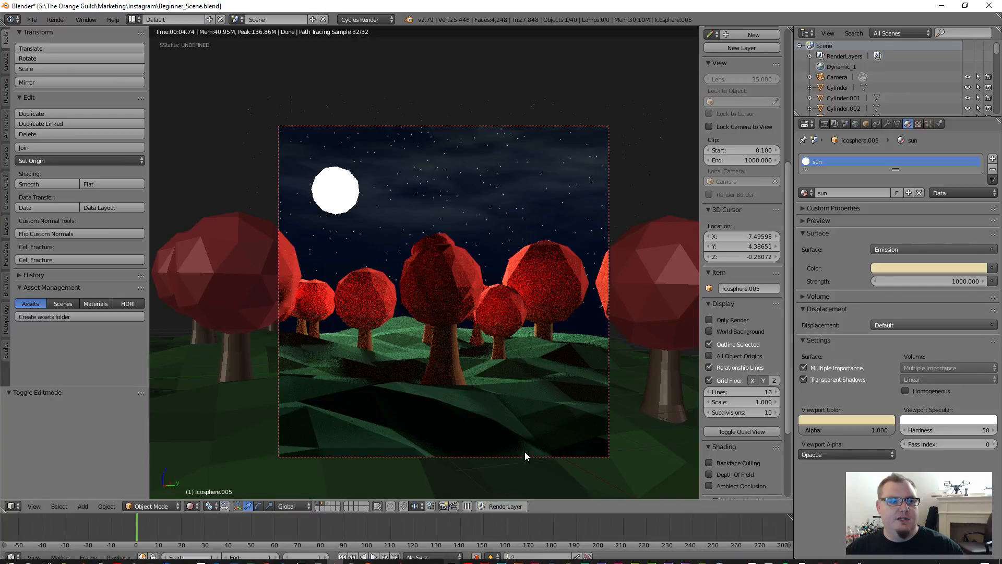